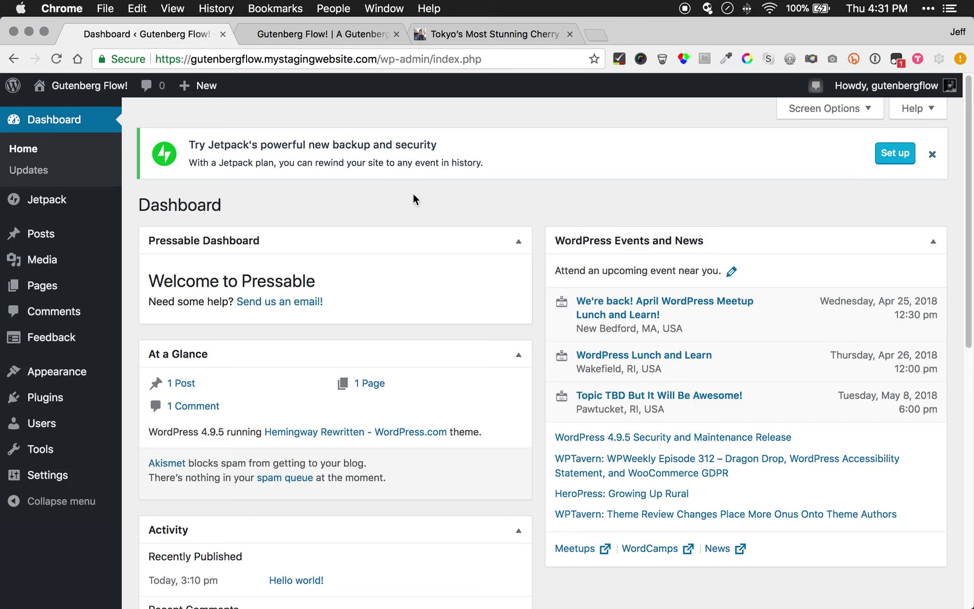
# Search the plugins to add for "Gutenberg" and activate the Gutenberg plugin by the Gutenberg Team
pyautogui.moveTo(51, 386)
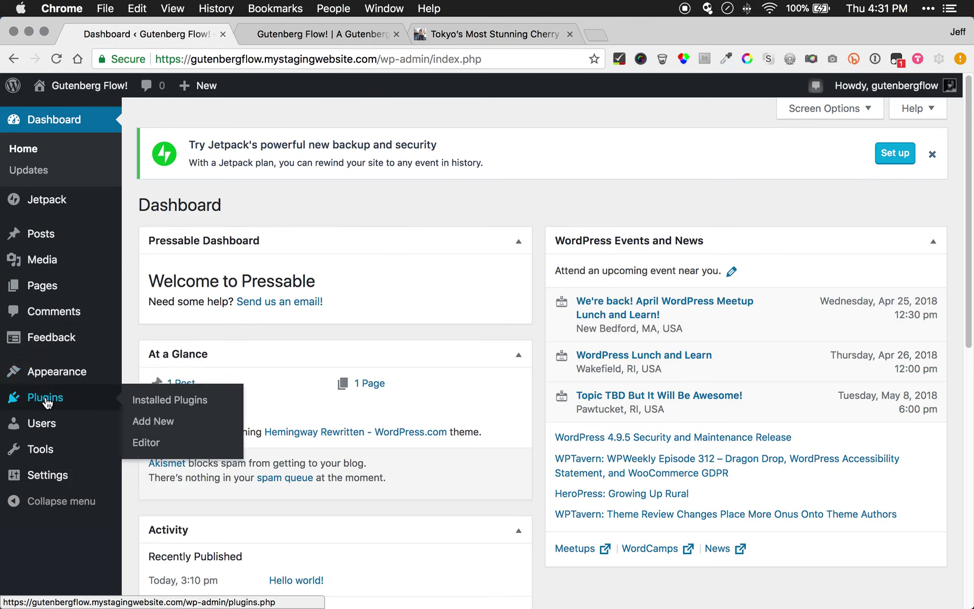
pyautogui.click(163, 426)
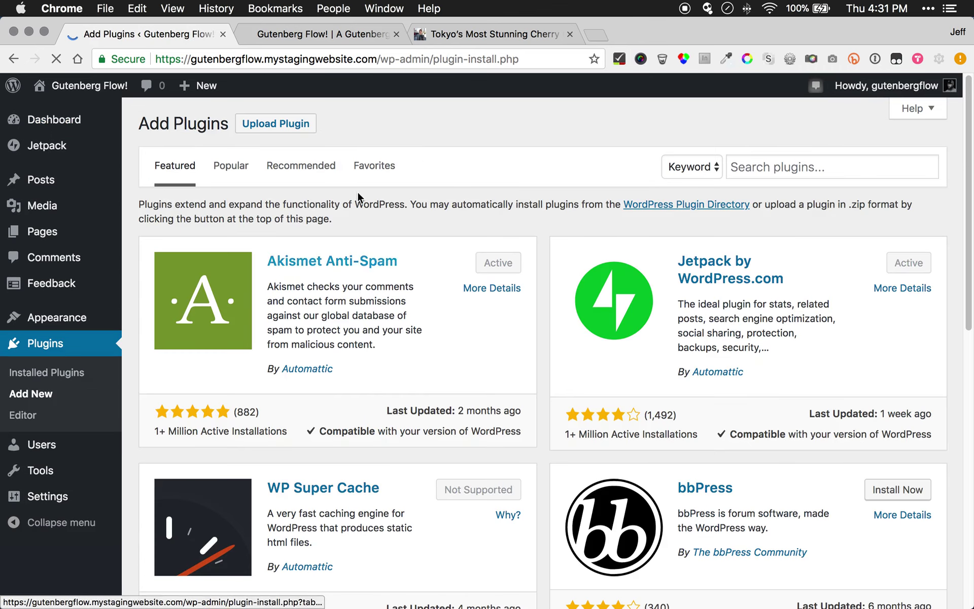
pyautogui.click(798, 167)
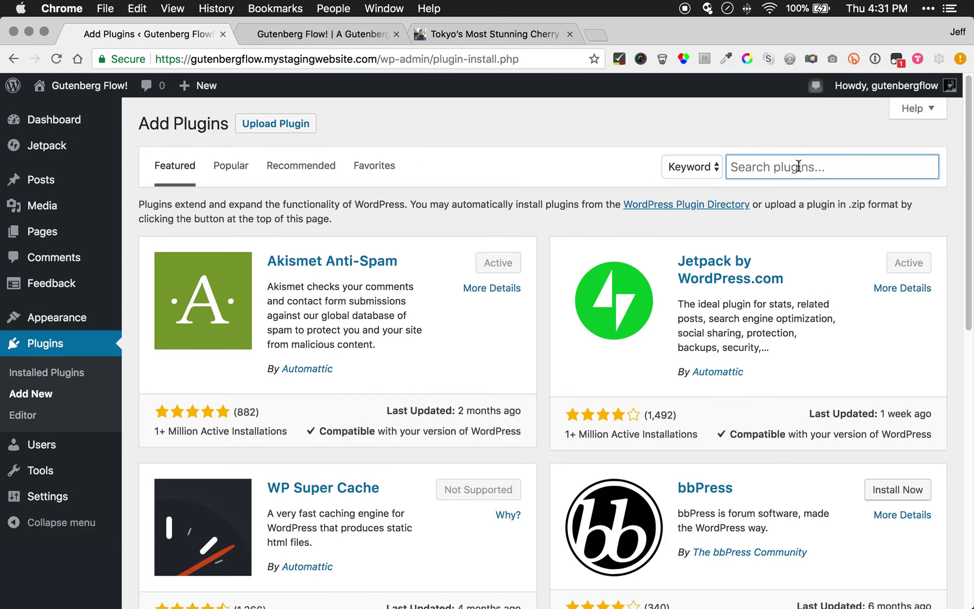
pyautogui.write('Guten')
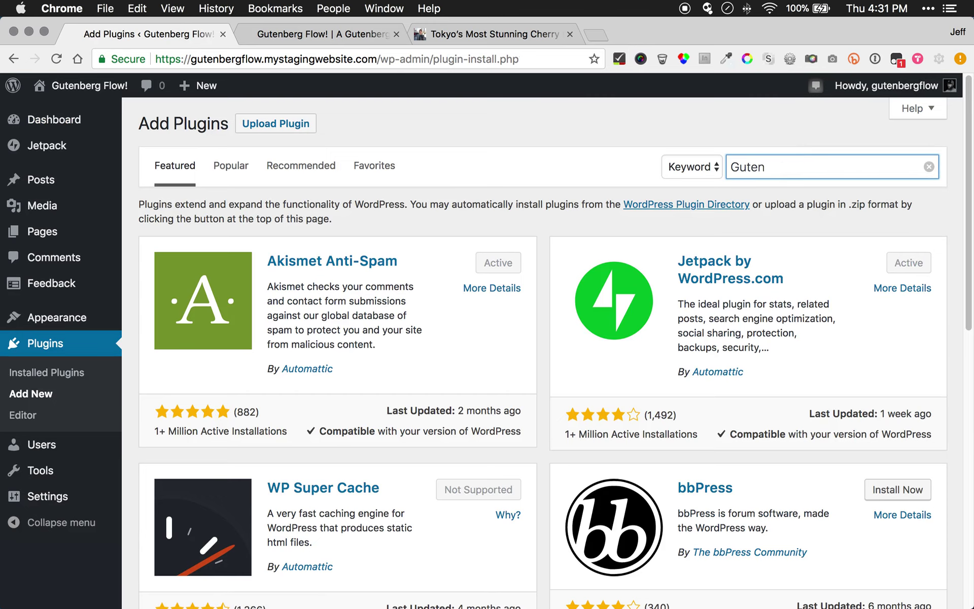
pyautogui.write('berg')
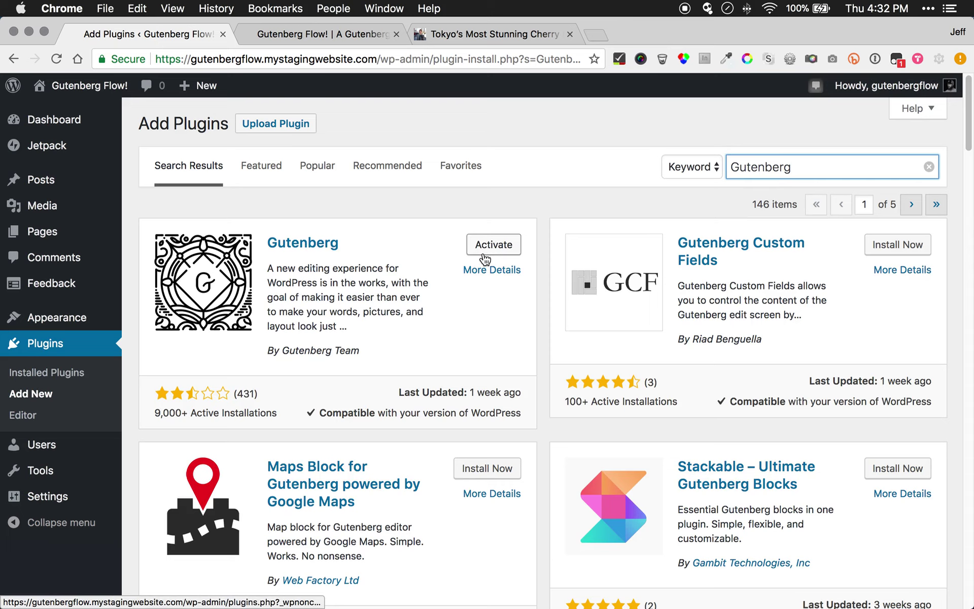
pyautogui.click(498, 259)
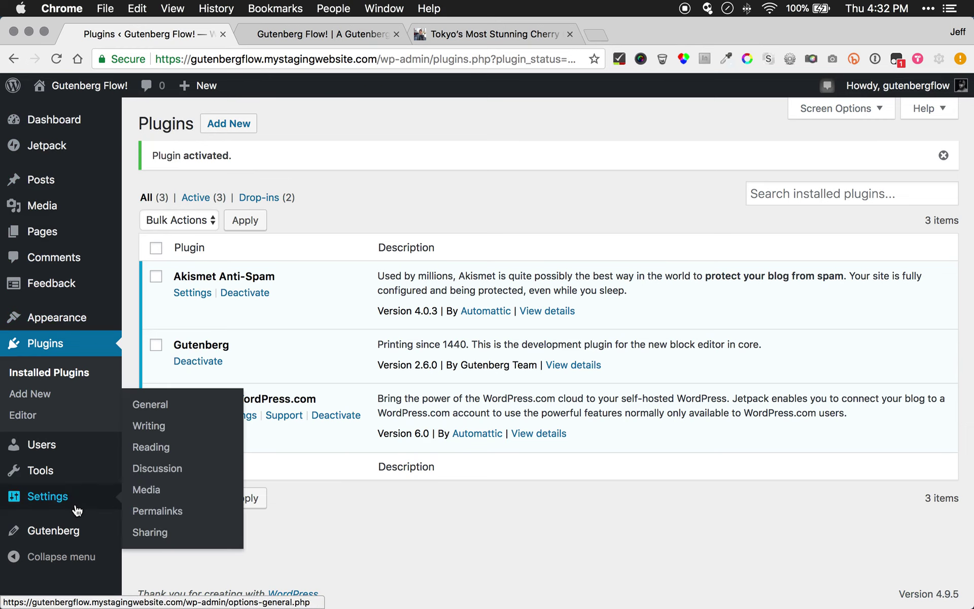
# Open the Gutenberg demo post and examine its cover image, paragraph and heading blocks along with their block settings
pyautogui.moveTo(83, 537)
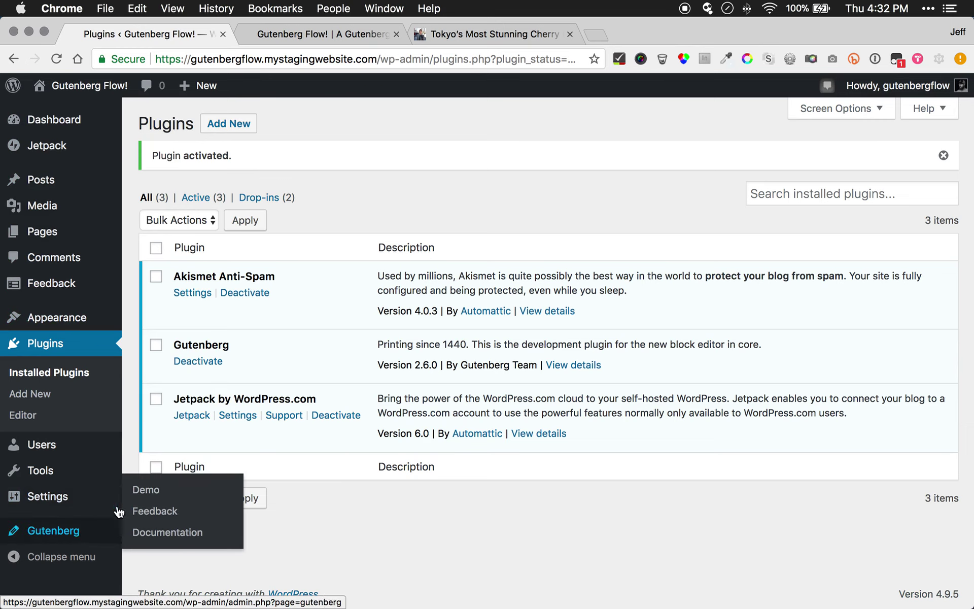
pyautogui.click(145, 490)
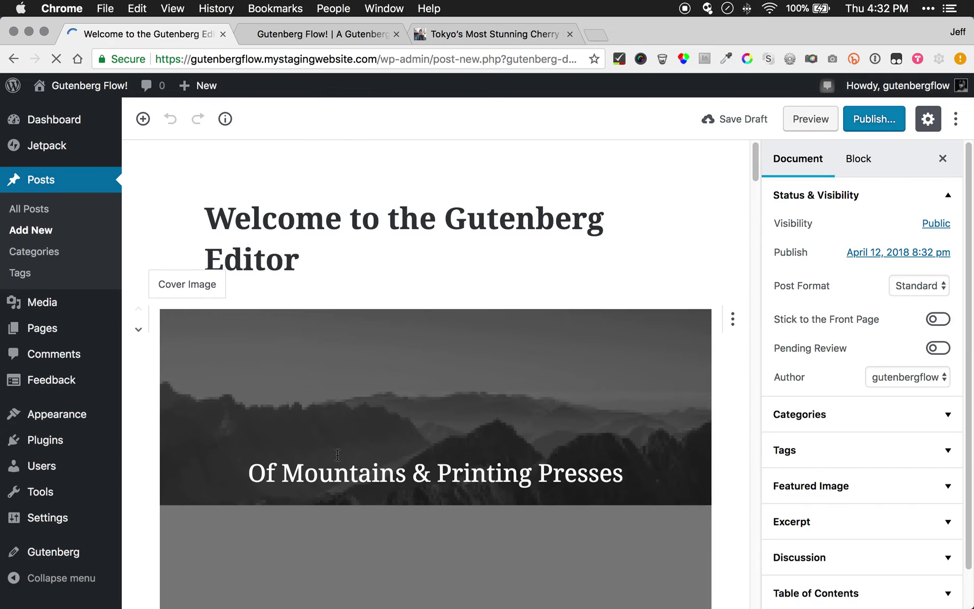
pyautogui.scroll(-3, 369, 355)
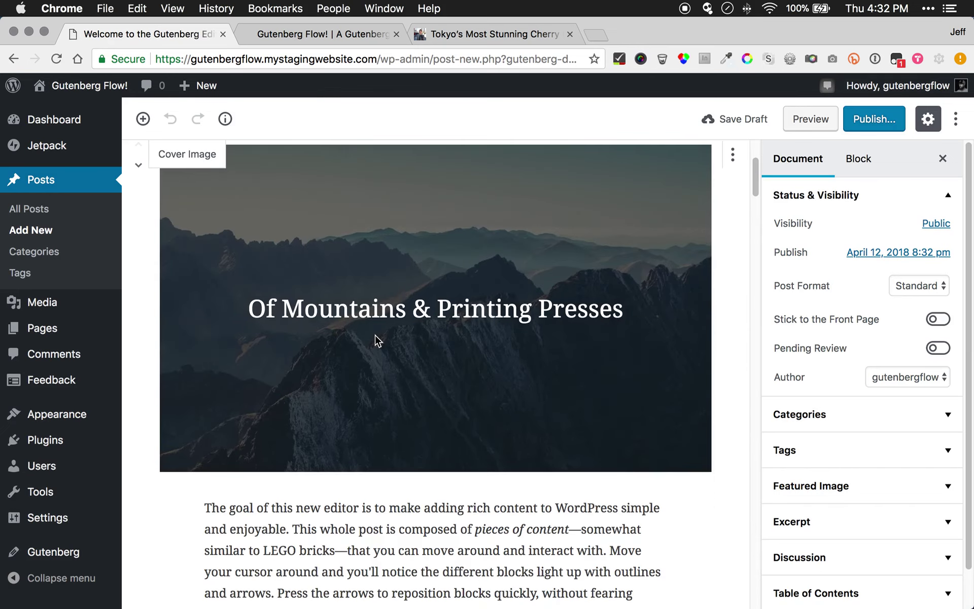
pyautogui.click(376, 322)
pyautogui.scroll(-6, 368, 315)
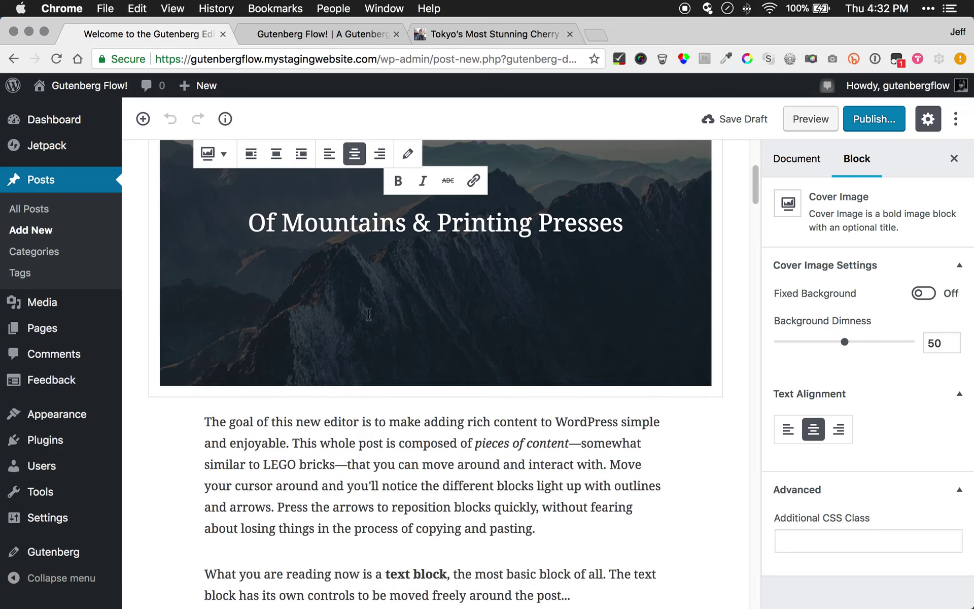
pyautogui.scroll(-6, 370, 319)
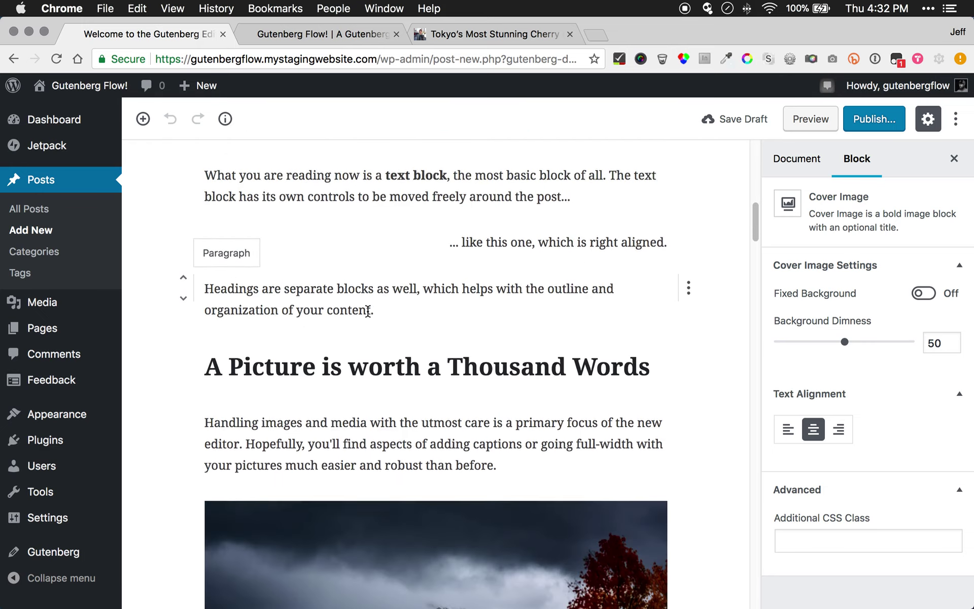
pyautogui.scroll(1, 368, 312)
pyautogui.scroll(10, 368, 310)
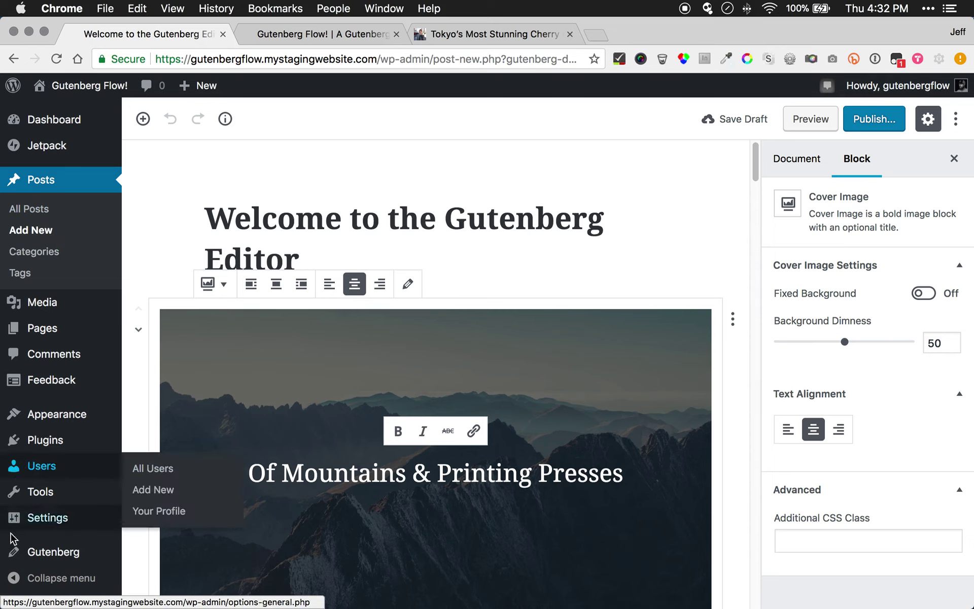
pyautogui.moveTo(43, 556)
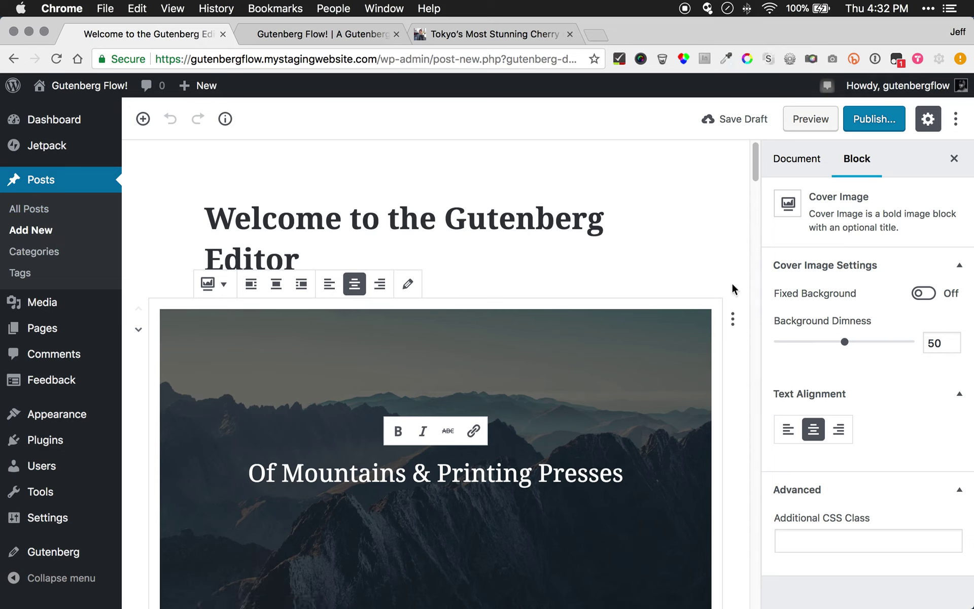
pyautogui.scroll(-2, 539, 349)
pyautogui.scroll(-3, 539, 349)
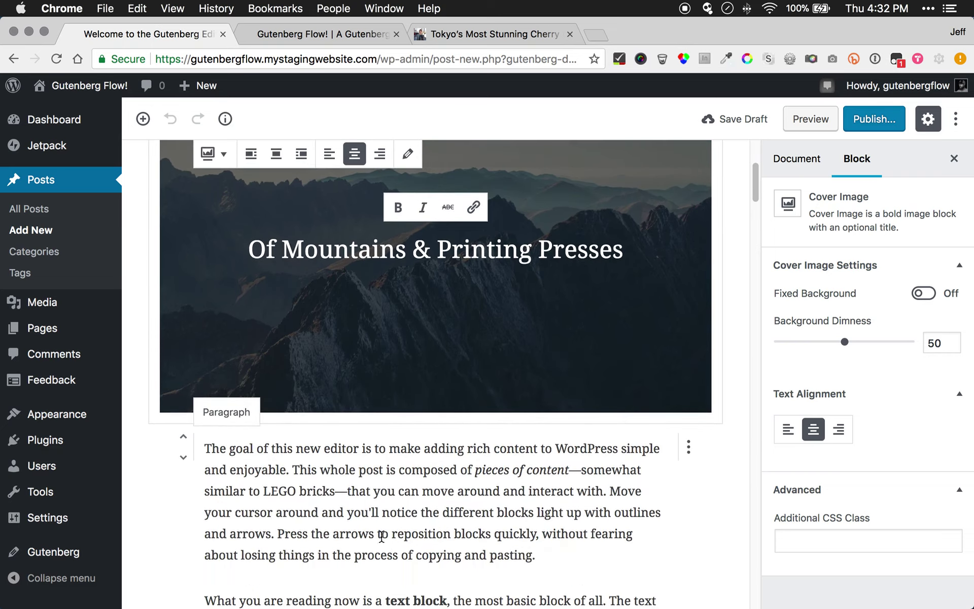
pyautogui.click(401, 524)
pyautogui.scroll(-6, 401, 524)
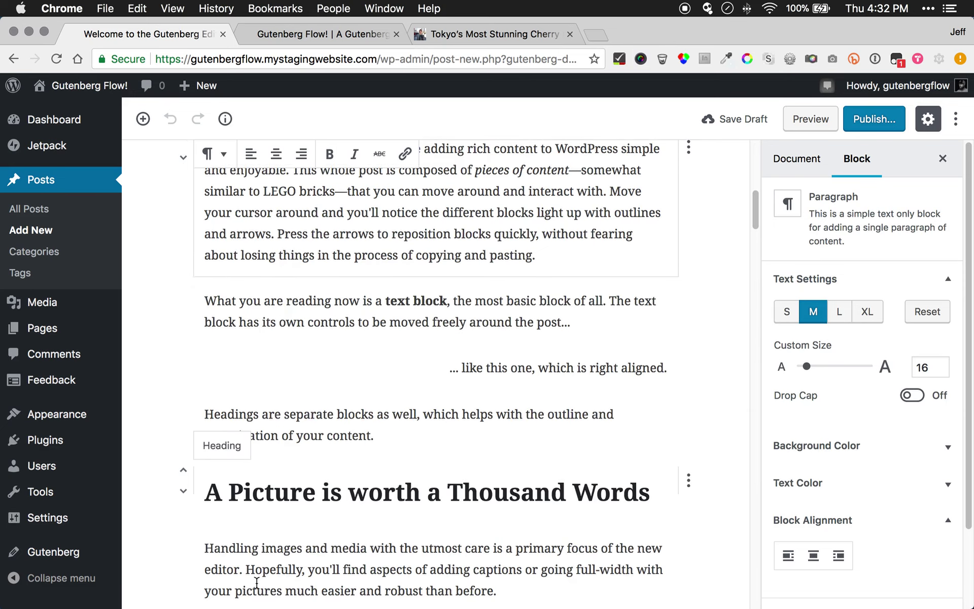
pyautogui.scroll(10, 316, 349)
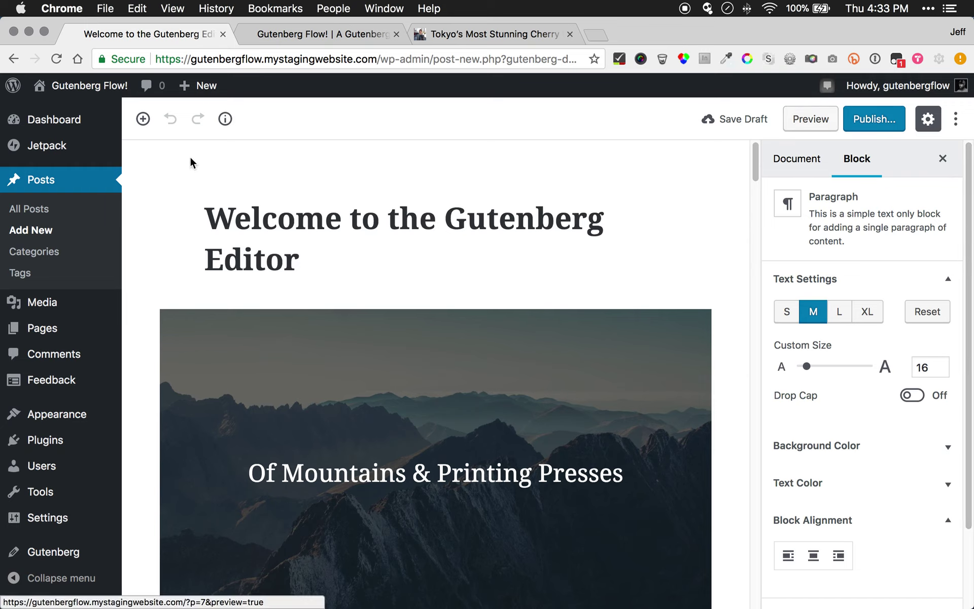
# Create a new post titled "TOKYO’S MOST STUNNING CHERRY BLOSSOMS SPOTS", copied from the Travel with Nano B. article, and start an empty paragraph below it
pyautogui.click(30, 231)
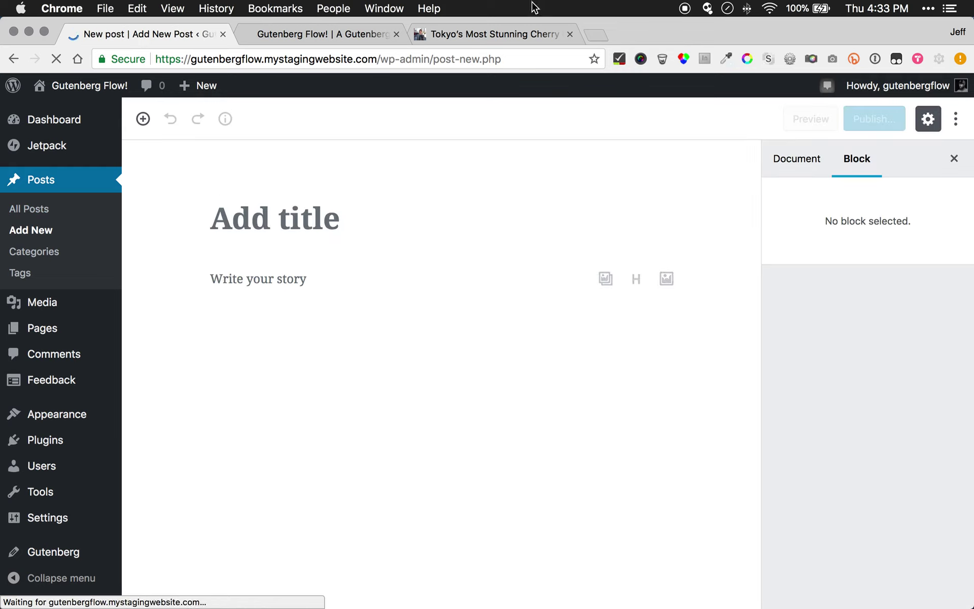
pyautogui.click(290, 219)
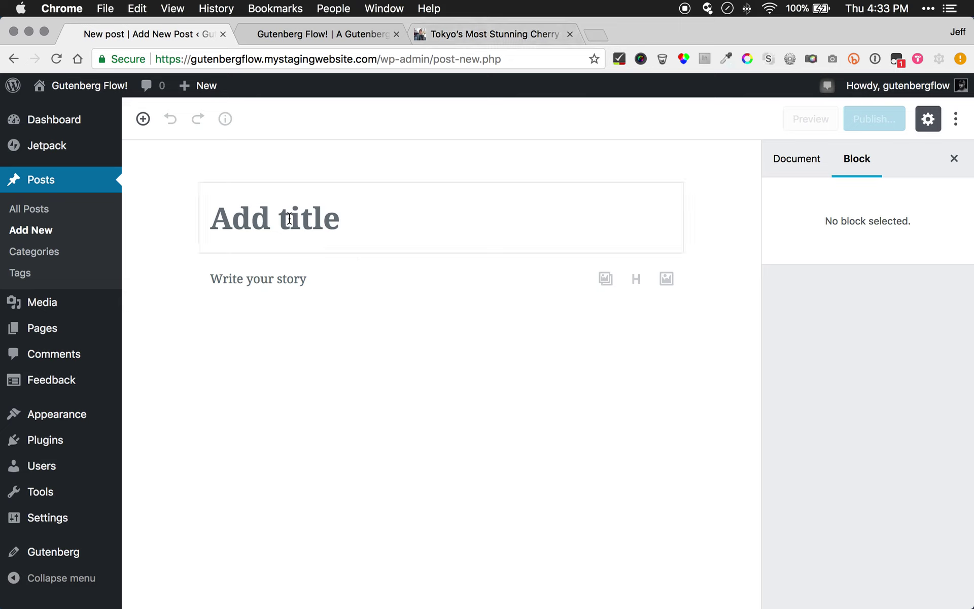
pyautogui.click(519, 35)
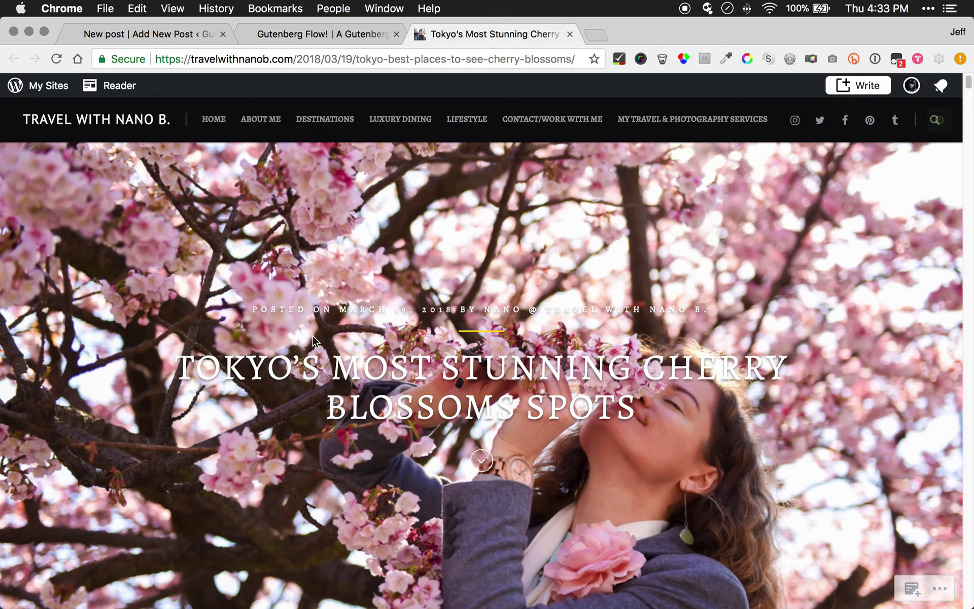
pyautogui.moveTo(178, 369); pyautogui.dragTo(672, 389)
pyautogui.press('super+c')
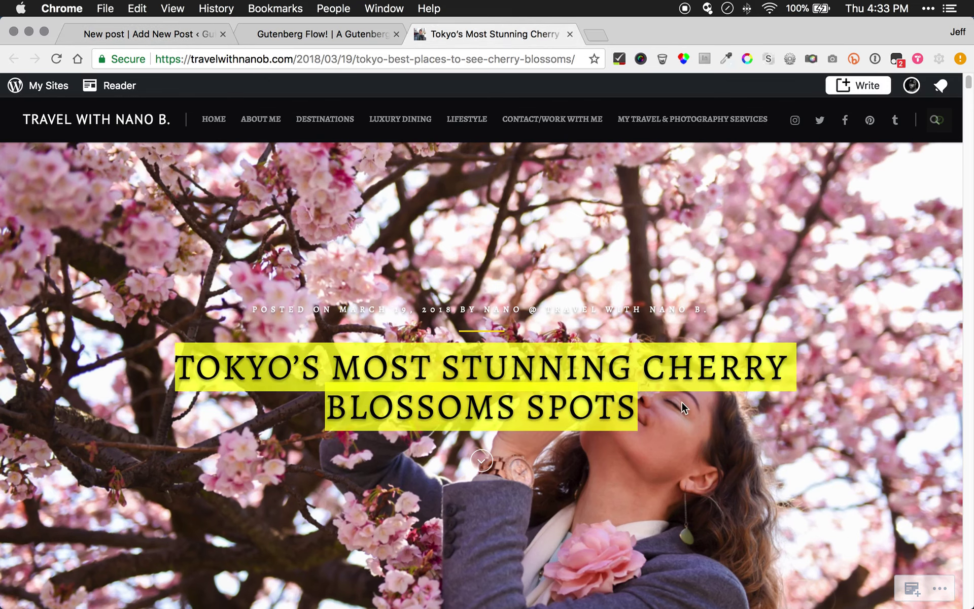
pyautogui.click(250, 32)
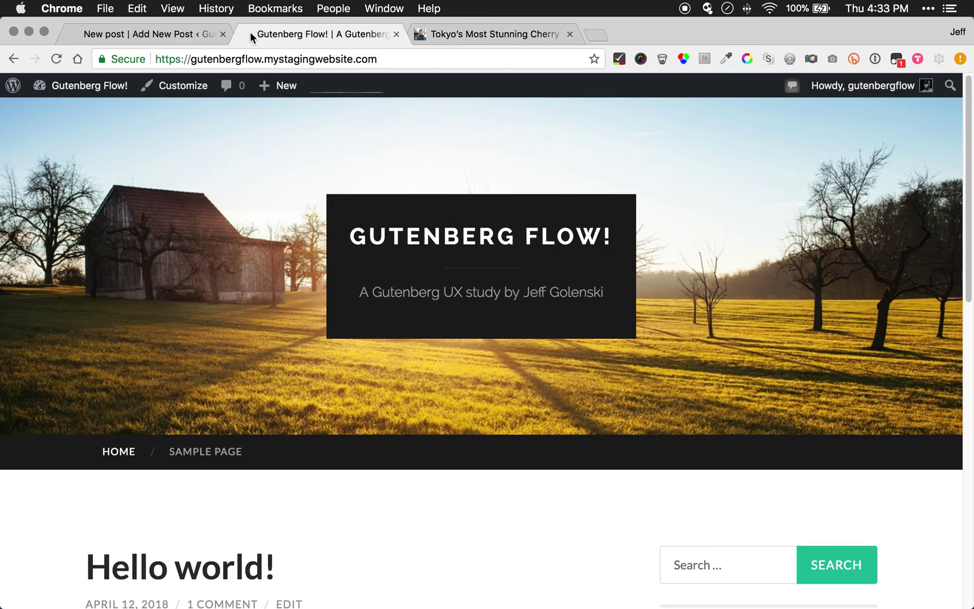
pyautogui.click(198, 33)
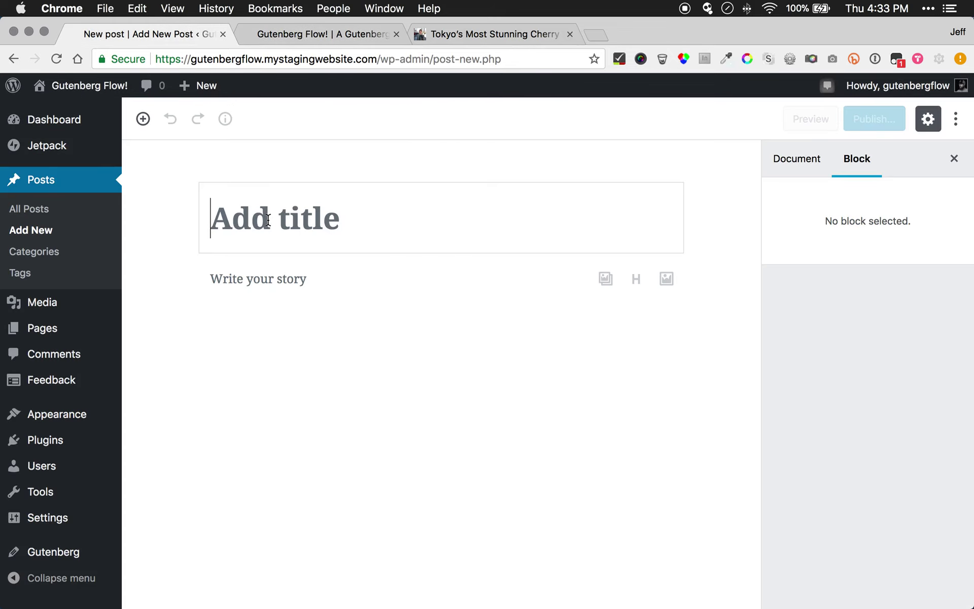
pyautogui.press('super+v')
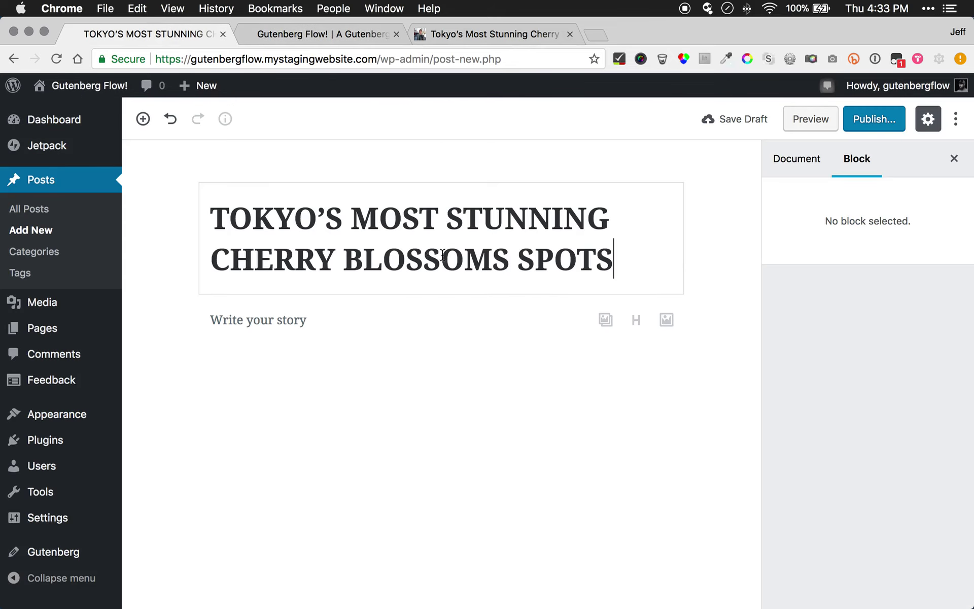
pyautogui.click(282, 326)
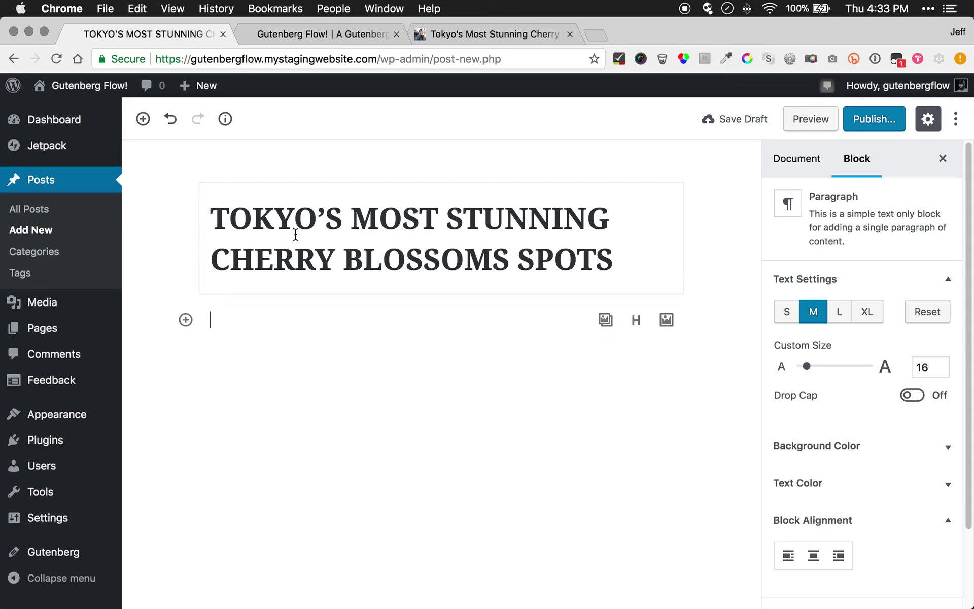
# Compare the source article's header with the Gutenberg Flow! site's front page and its post layout, and return to the draft
pyautogui.click(471, 35)
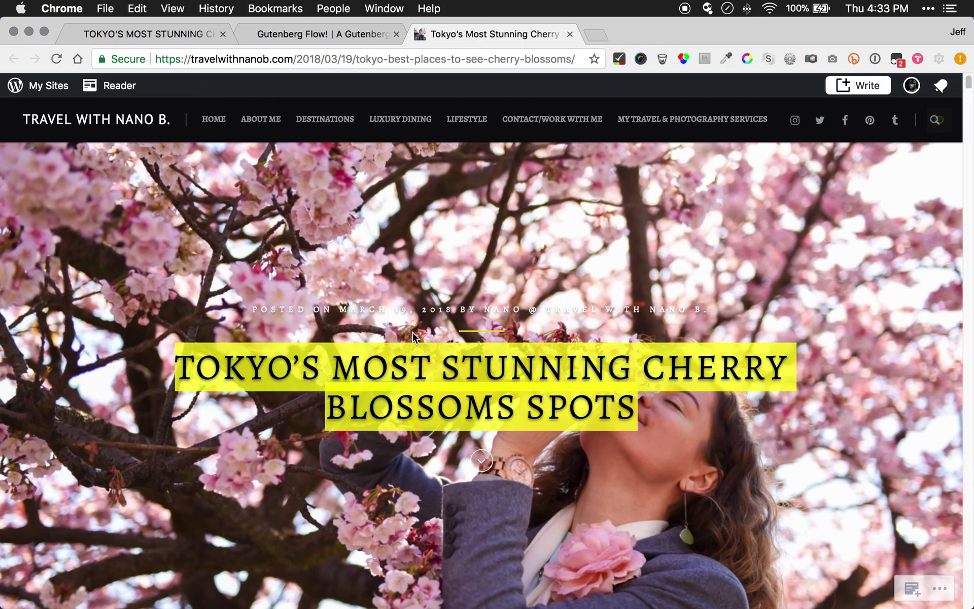
pyautogui.click(496, 388)
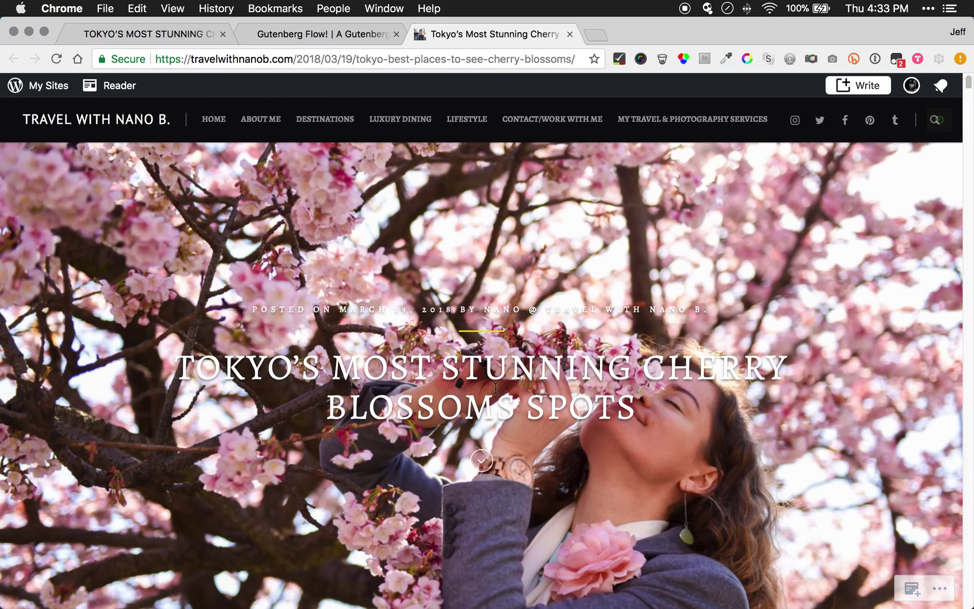
pyautogui.click(327, 35)
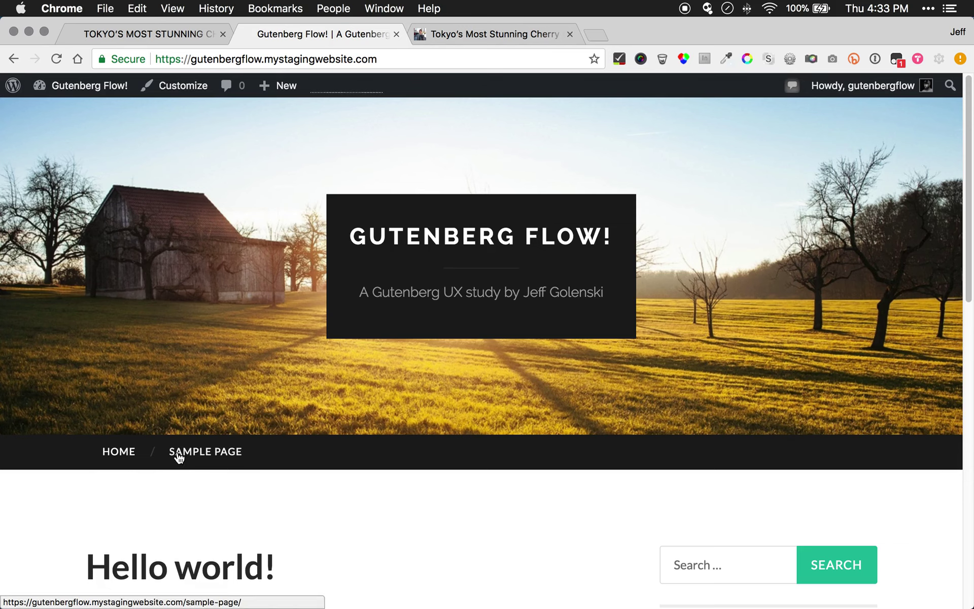
pyautogui.scroll(-3, 261, 292)
pyautogui.scroll(-3, 261, 289)
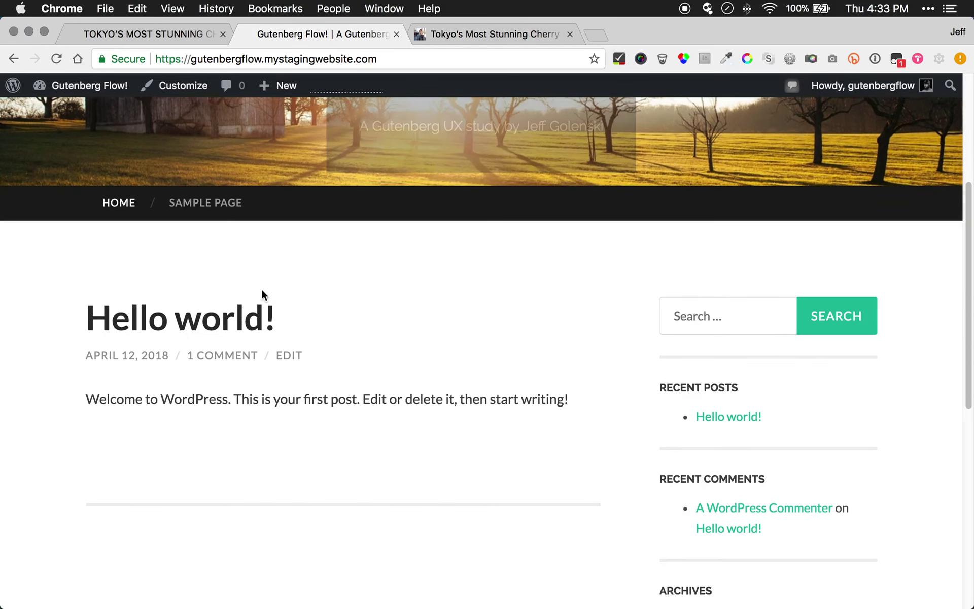
pyautogui.scroll(-4, 463, 344)
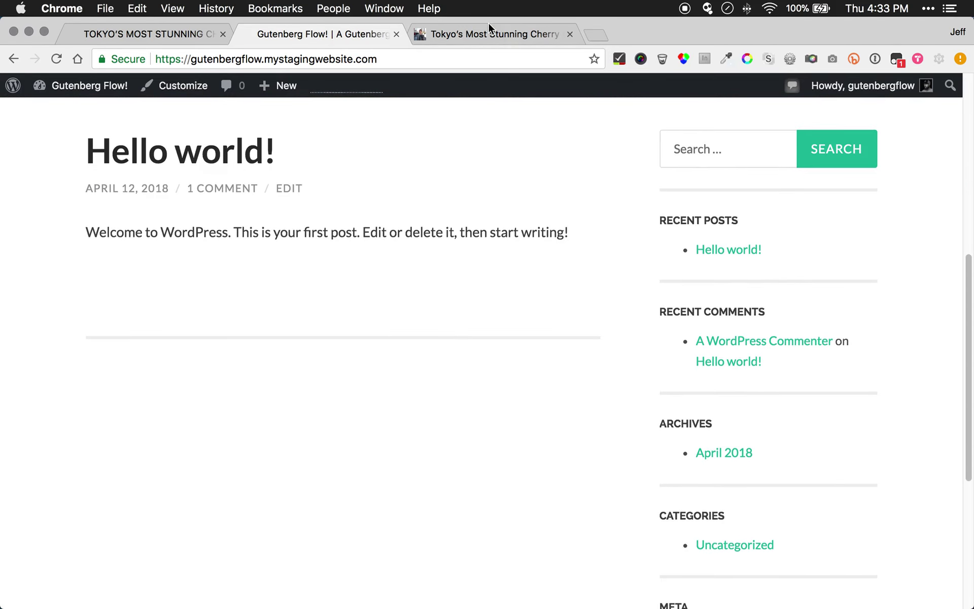
pyautogui.click(493, 32)
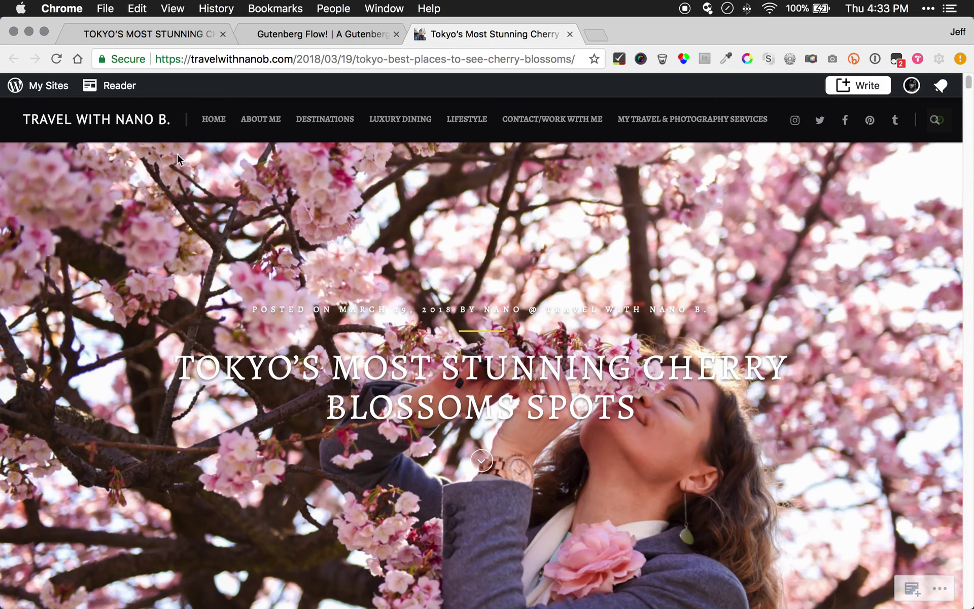
pyautogui.click(167, 32)
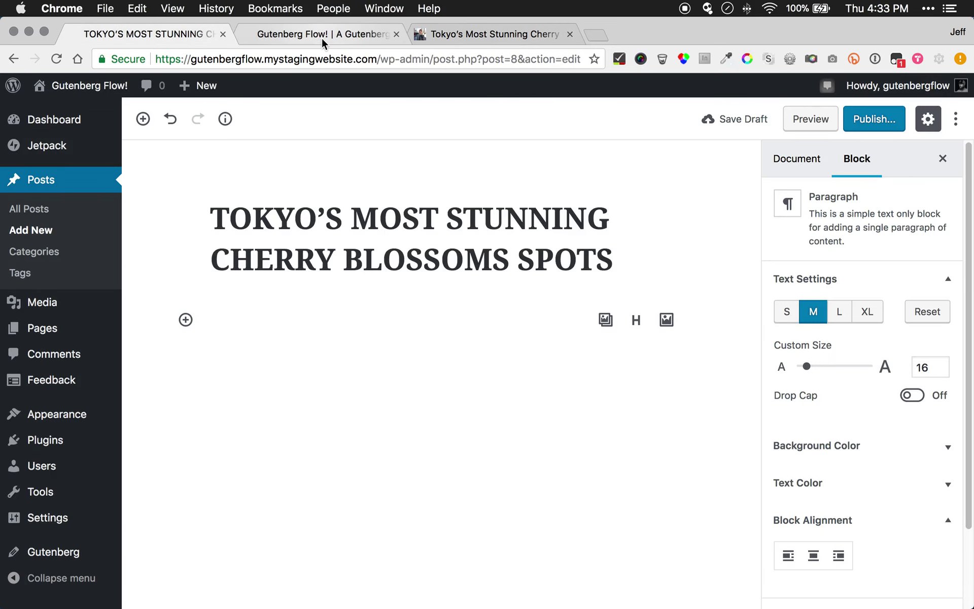
# Copy the article's opening paragraph, starting "Perhaps one of the most frequently asked questions", into the draft's empty paragraph block
pyautogui.click(480, 36)
pyautogui.scroll(-7, 243, 446)
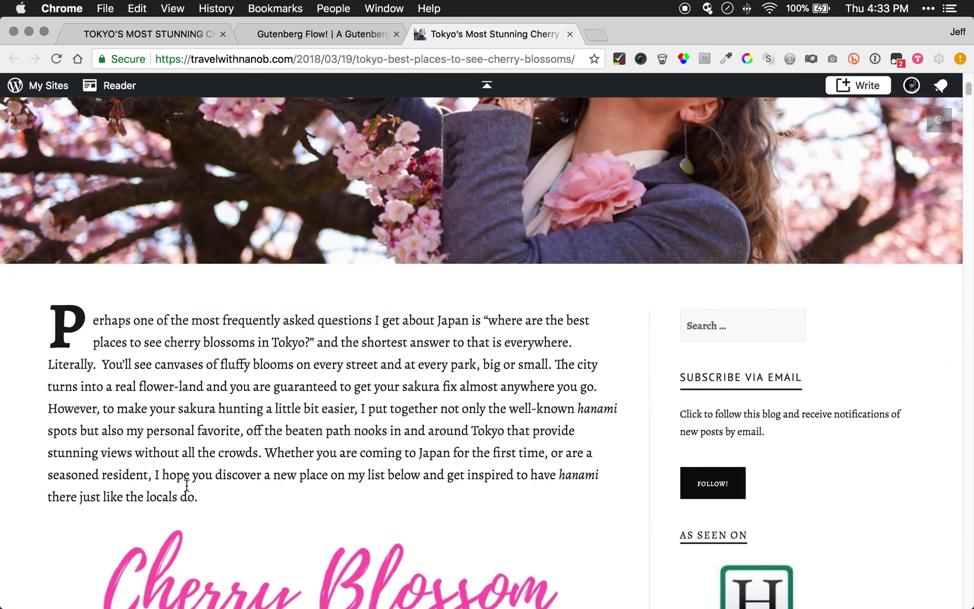
pyautogui.moveTo(198, 495); pyautogui.dragTo(63, 318)
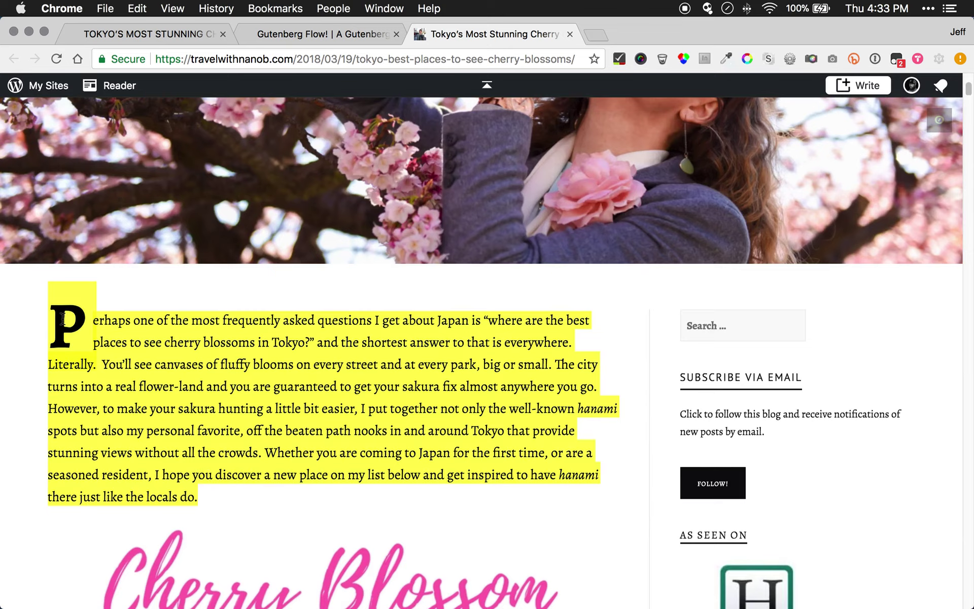
pyautogui.click(309, 34)
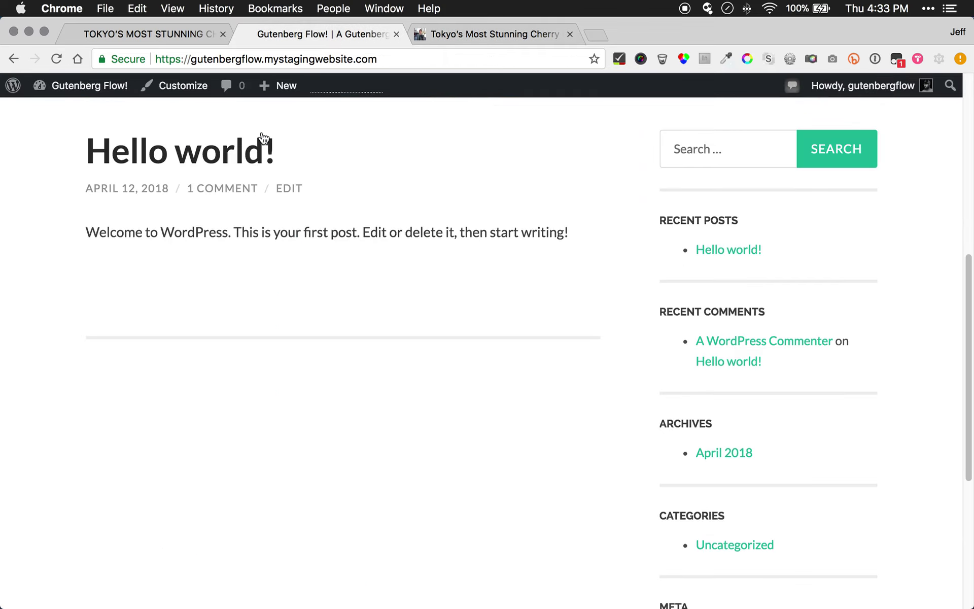
pyautogui.click(126, 35)
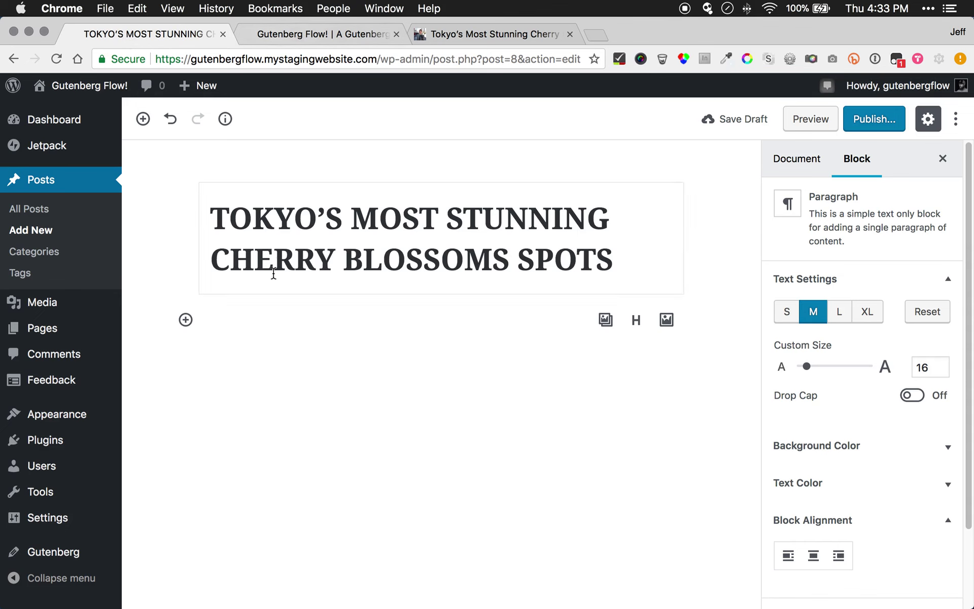
pyautogui.write('Perhaps one of the most frequently asked questions I get about Japan is "where are the best places to see cherry blossoms in Tokyo?" and the shortest answer to that is everywhere. Literally.  You’ll see canvases of fluffy blooms on every street and at every park, big or small. The city turns into a real flower-land and you are guaranteed to get your sakura fix almost anywhere you go. However, to make your sakura hunting a little bit easier, I put together not only the well-known hanamispots but also my personal favorite, off the beaten path nooks in and around Tokyo that provide stunning views without all the crowds. Whether you are coming to Japan for the first time, or are a seasoned resident, I hope you discover a new place on my list below and get inspired to have hanamithere just like the locals do.')
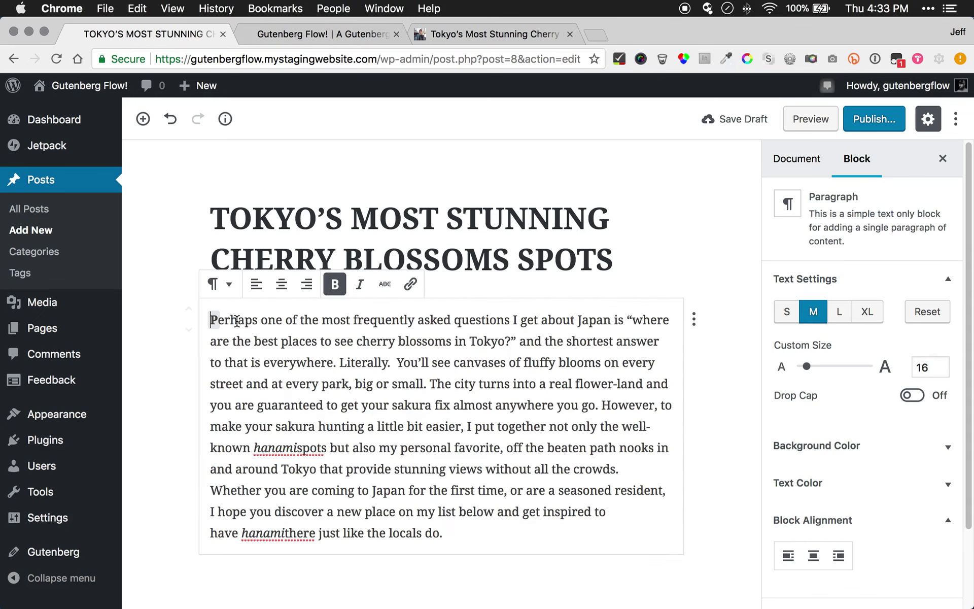
# Compare the pasted paragraph's first letter with the source article's drop cap, check the graphic following that intro, and return to the draft
pyautogui.click(244, 330)
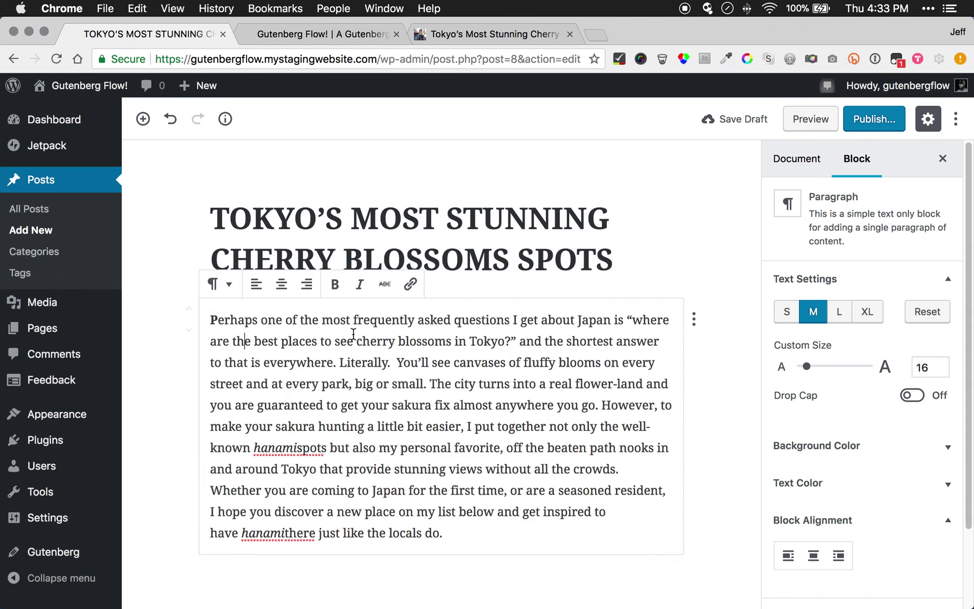
pyautogui.click(216, 320)
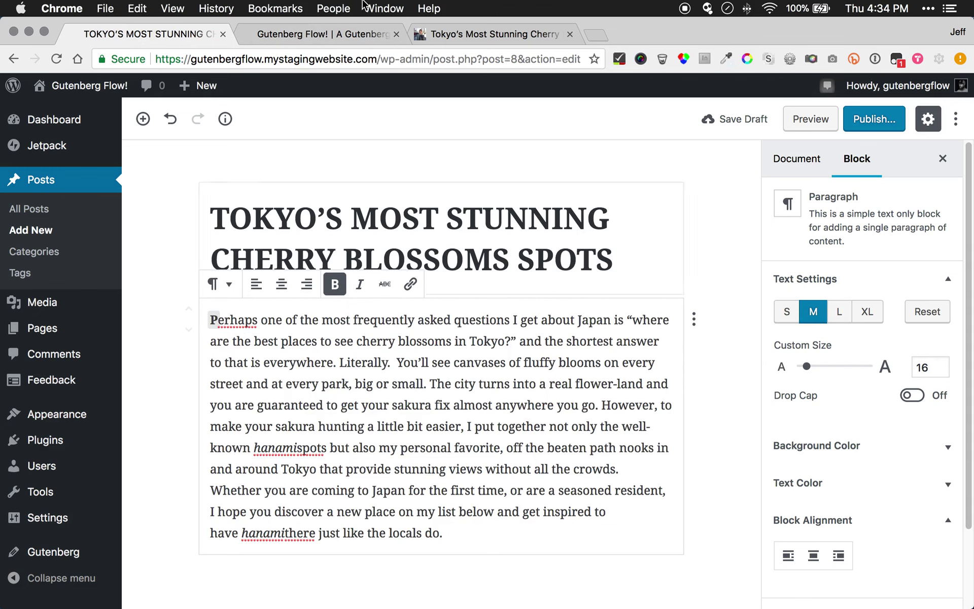
pyautogui.click(451, 35)
pyautogui.click(75, 328)
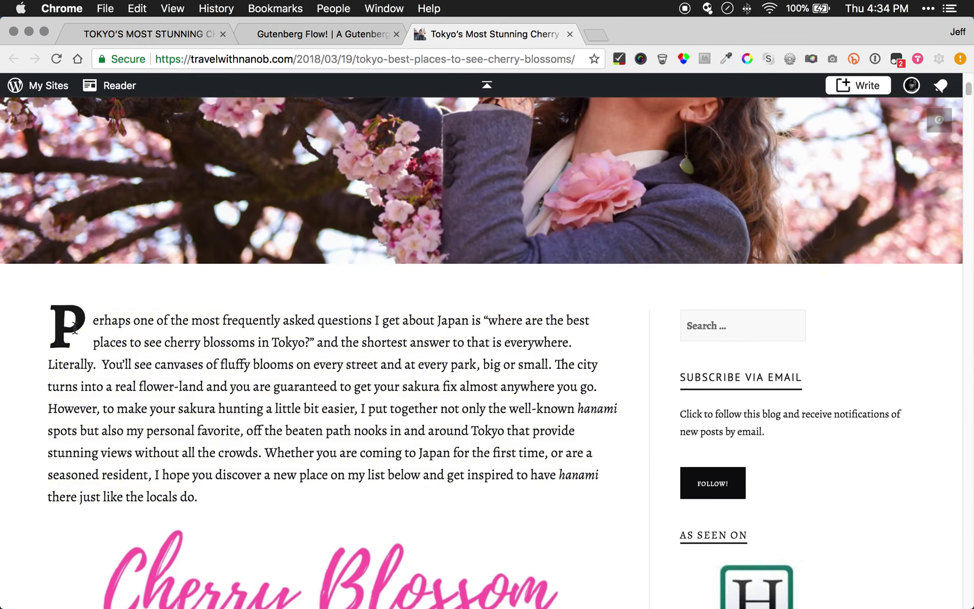
pyautogui.click(290, 32)
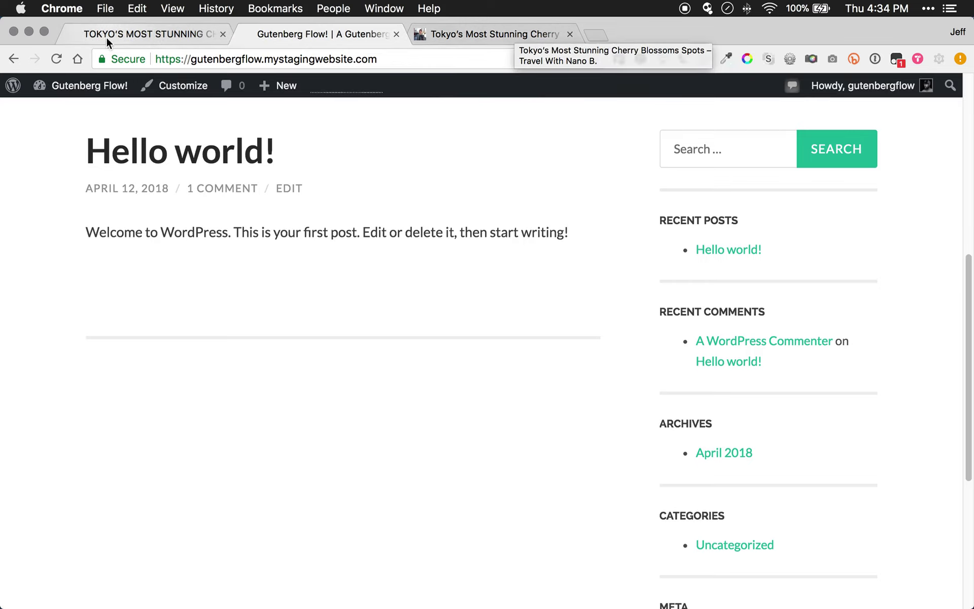
pyautogui.click(469, 34)
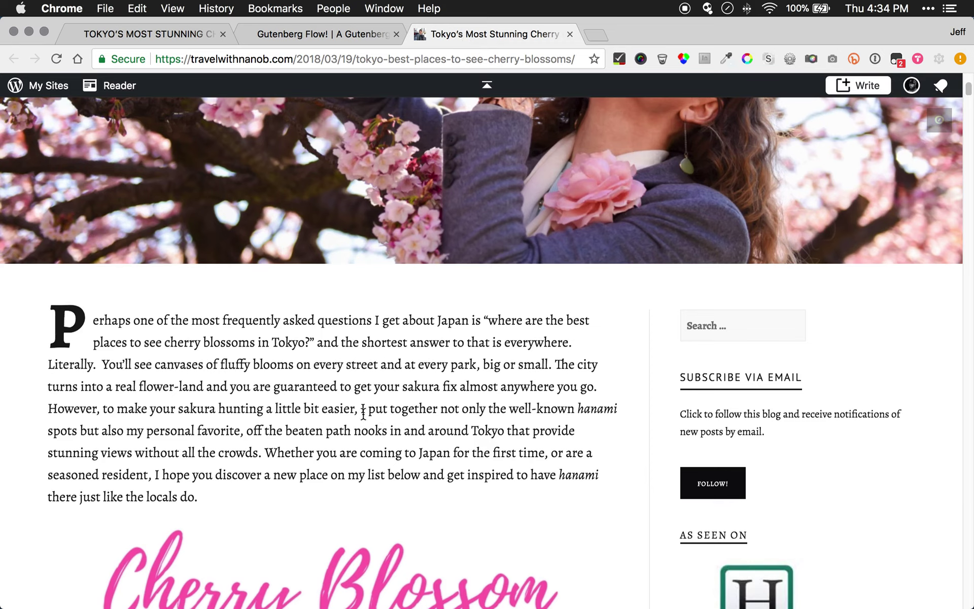
pyautogui.scroll(-7, 363, 412)
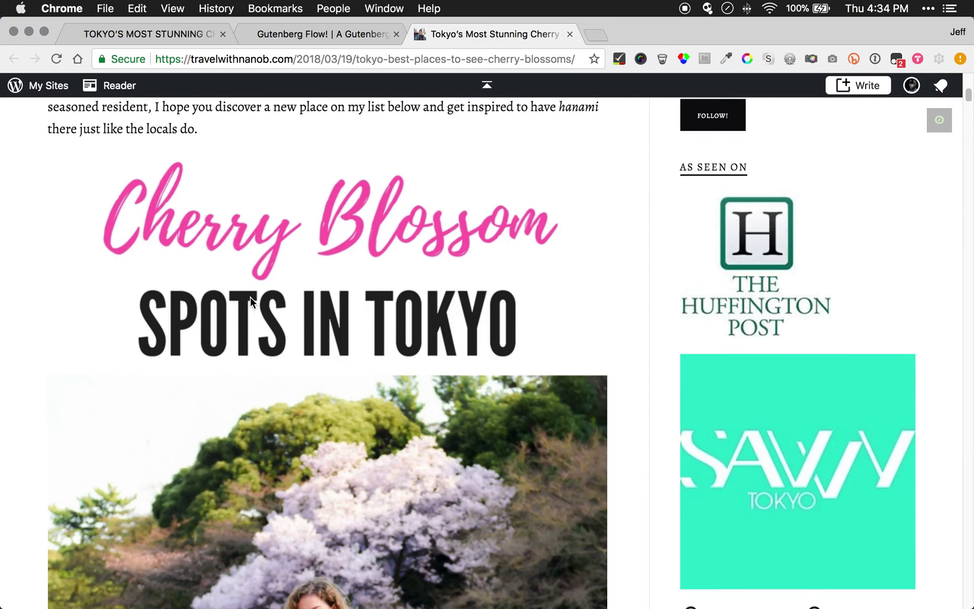
pyautogui.scroll(3, 249, 269)
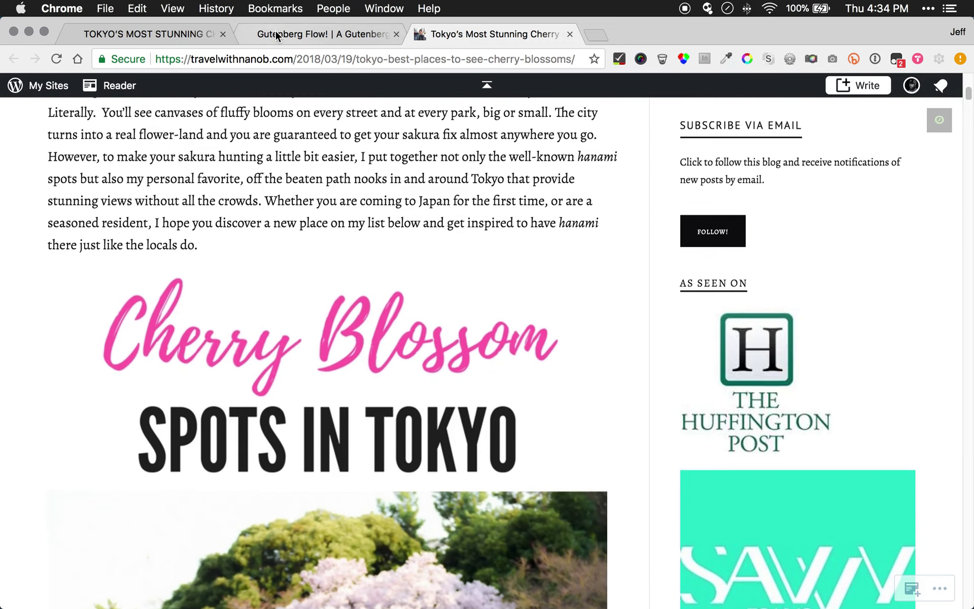
pyautogui.click(276, 34)
pyautogui.click(187, 33)
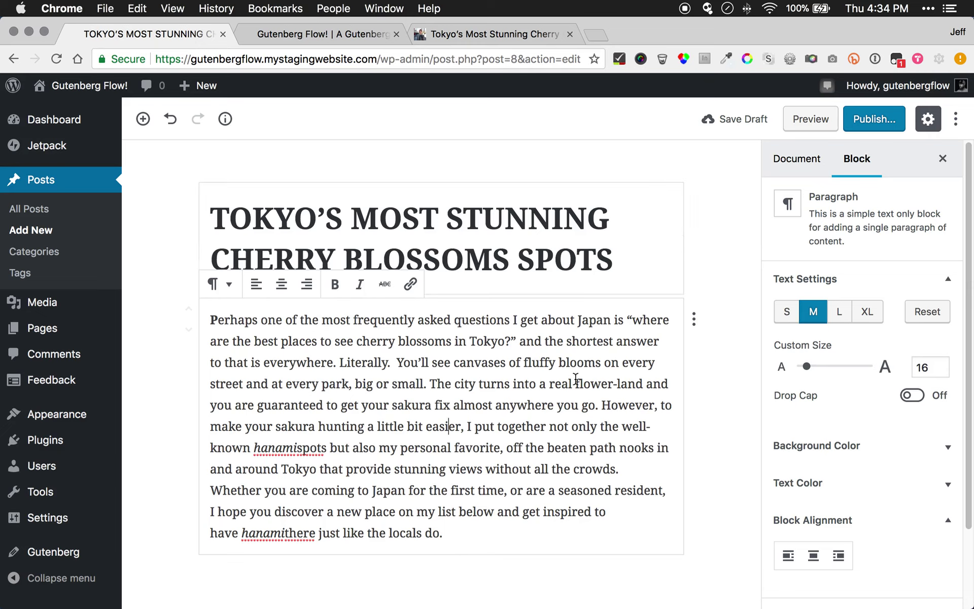
# Add an empty image block directly below the opening paragraph
pyautogui.click(509, 385)
pyautogui.scroll(-3, 932, 476)
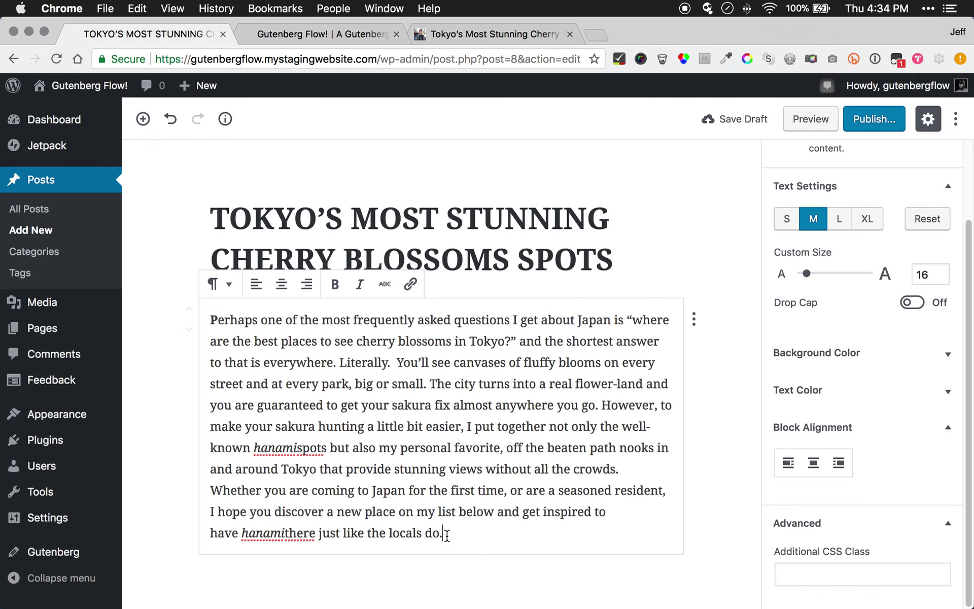
pyautogui.press('Return')
pyautogui.scroll(-1, 494, 470)
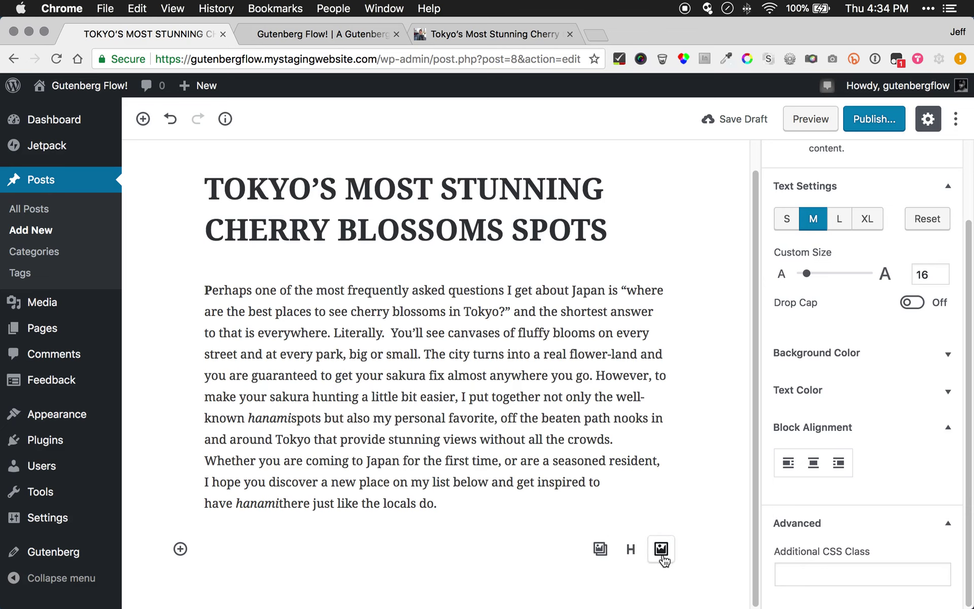
pyautogui.click(663, 553)
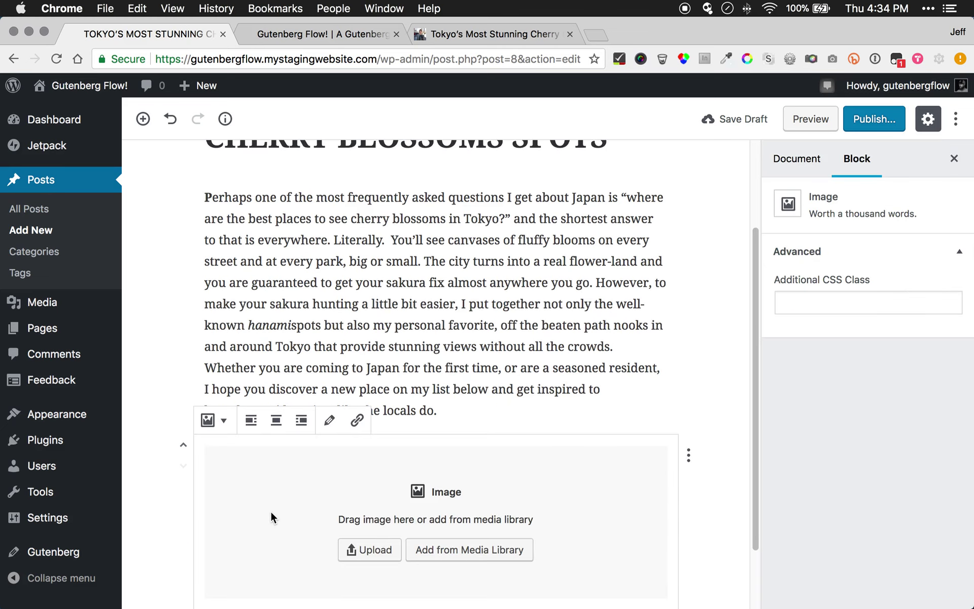
pyautogui.scroll(-2, 270, 510)
# Switch to Finder and look through the saved cherry blossom photos for the graphic that follows the article's opening paragraph
pyautogui.moveTo(264, 607)
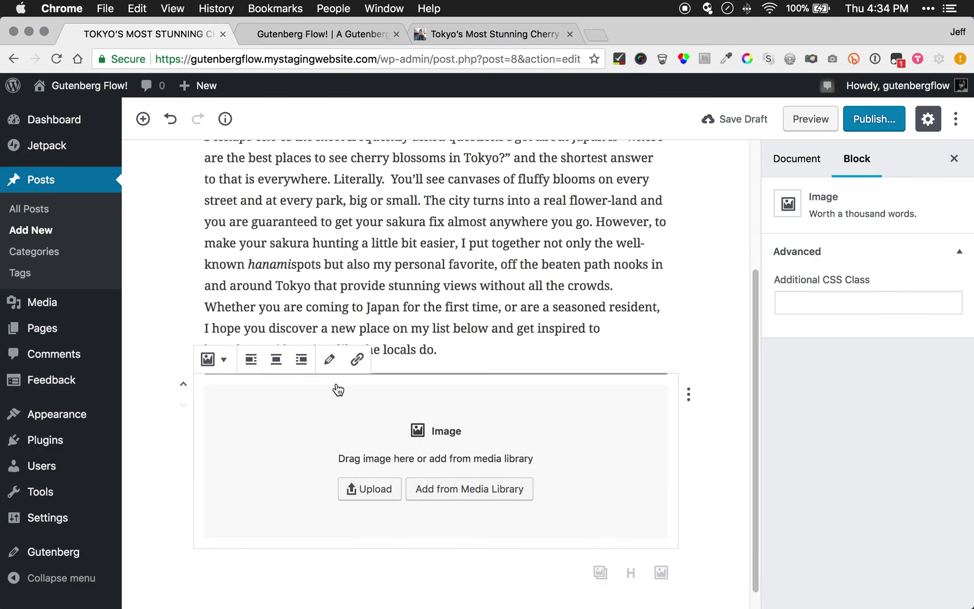
pyautogui.hotkey('ctrl', 'Up')
pyautogui.click(378, 383)
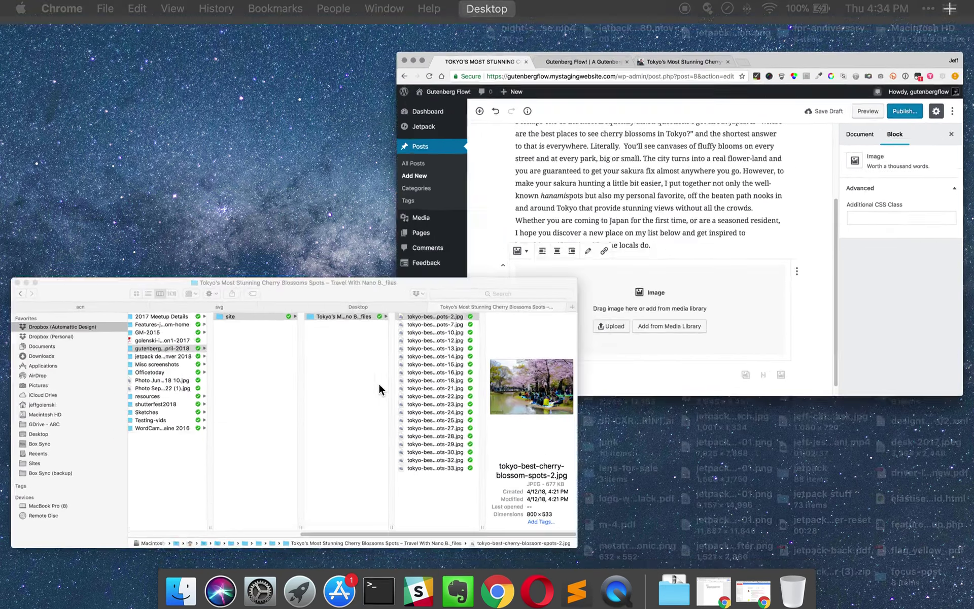
pyautogui.click(704, 174)
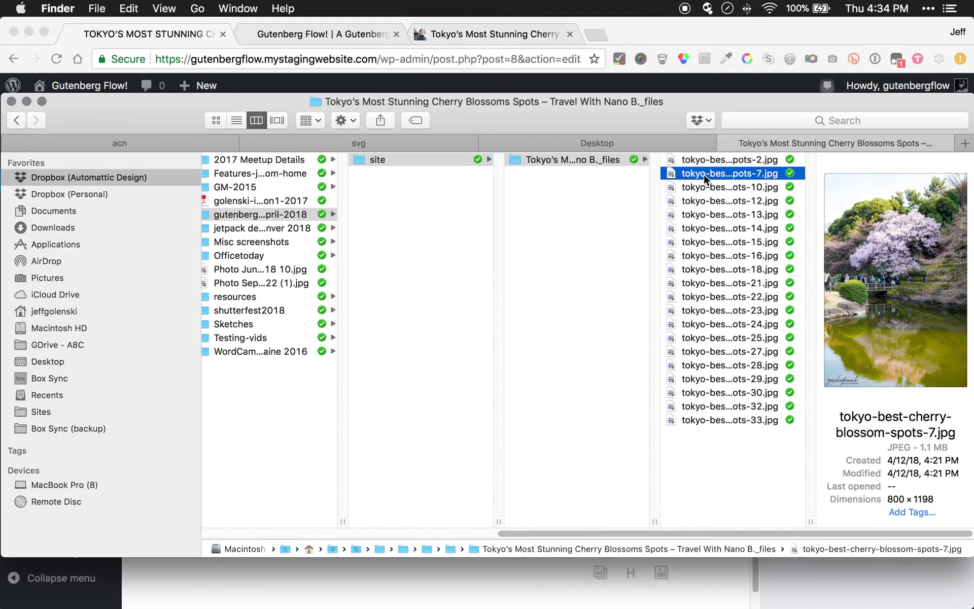
pyautogui.press('Down')
pyautogui.press('Down')
pyautogui.press('Down')
pyautogui.press('Down')
pyautogui.press('Down')
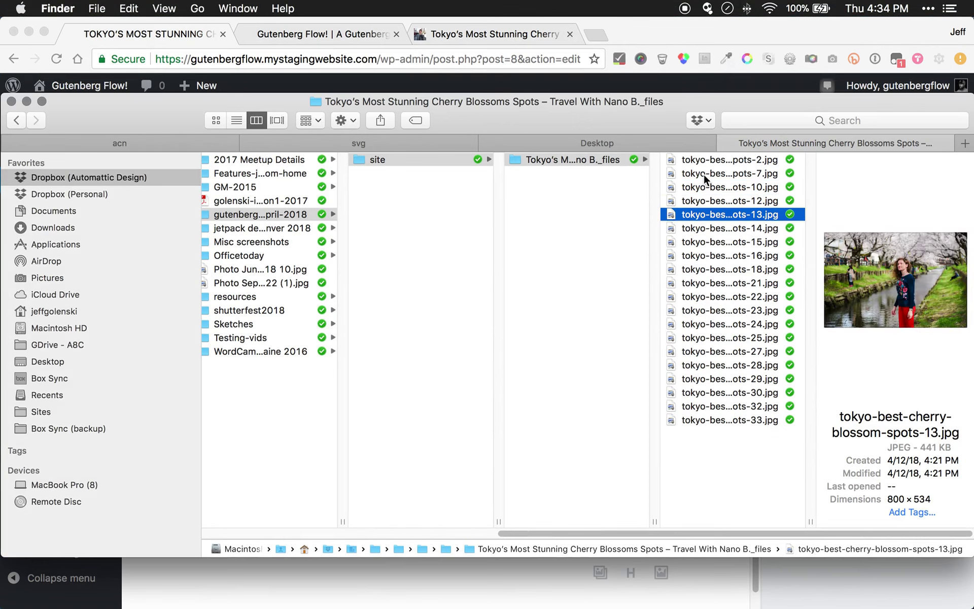
pyautogui.press('Down')
pyautogui.press('Down')
pyautogui.press('Down')
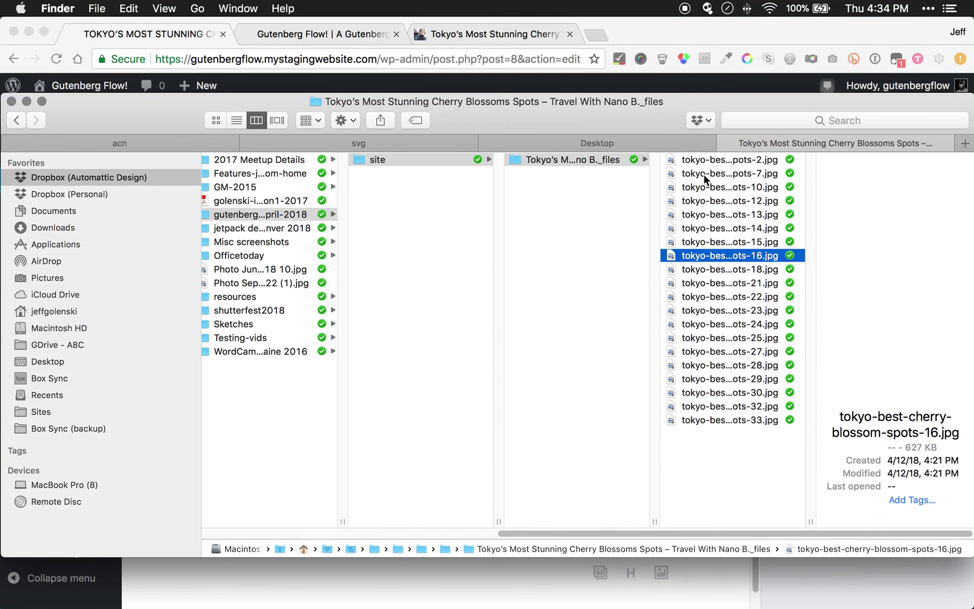
pyautogui.press('Down')
pyautogui.press('Down')
pyautogui.press('Down')
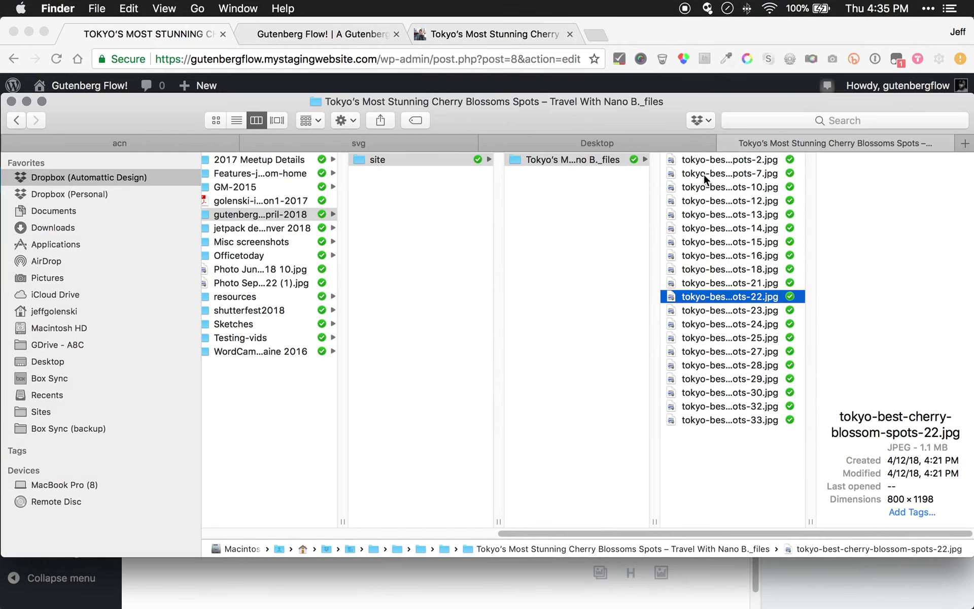
pyautogui.press('Down')
pyautogui.press('Down')
pyautogui.press('Down')
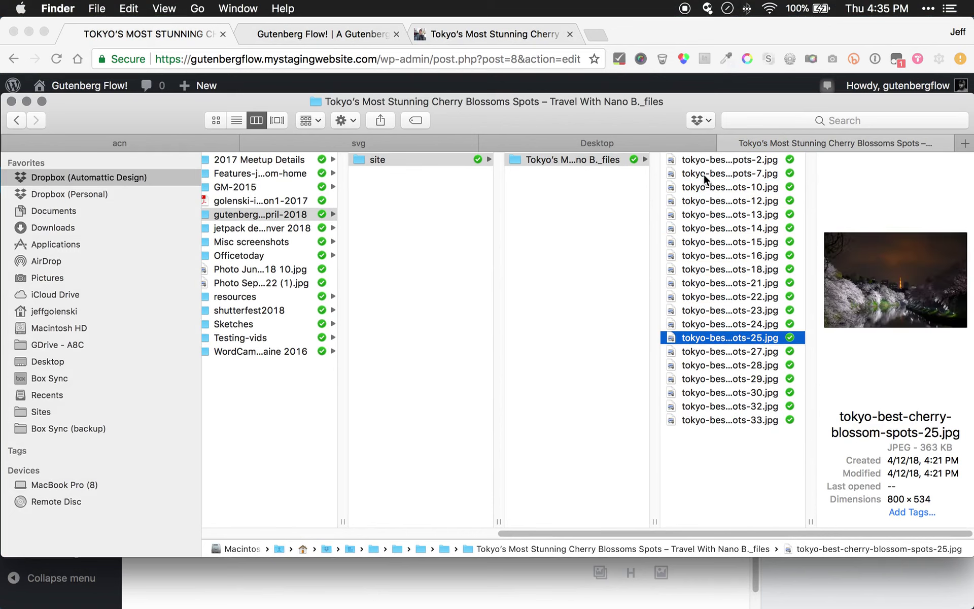
pyautogui.press('Down')
pyautogui.press('Down')
pyautogui.press('Down')
pyautogui.press('Down')
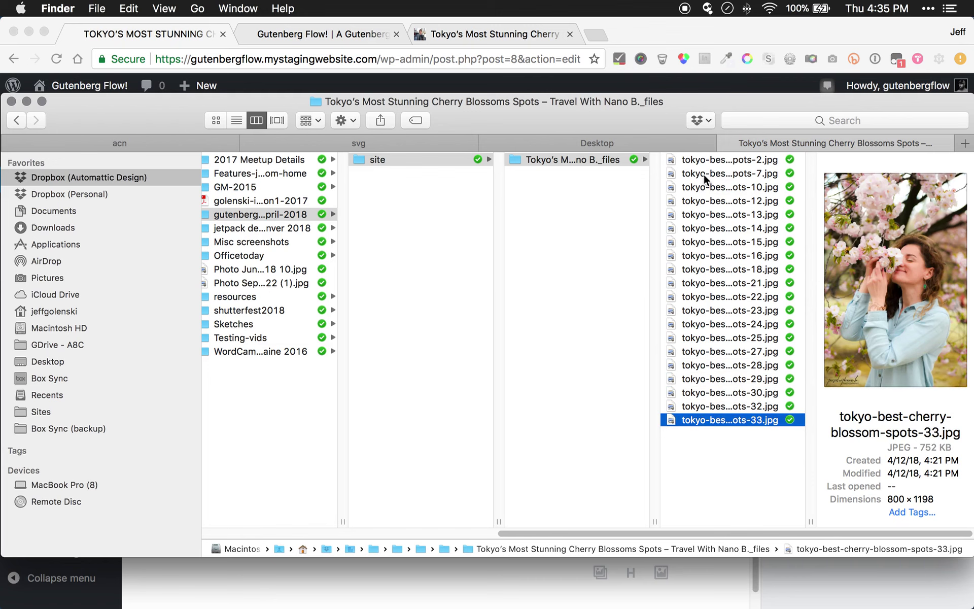
pyautogui.click(706, 160)
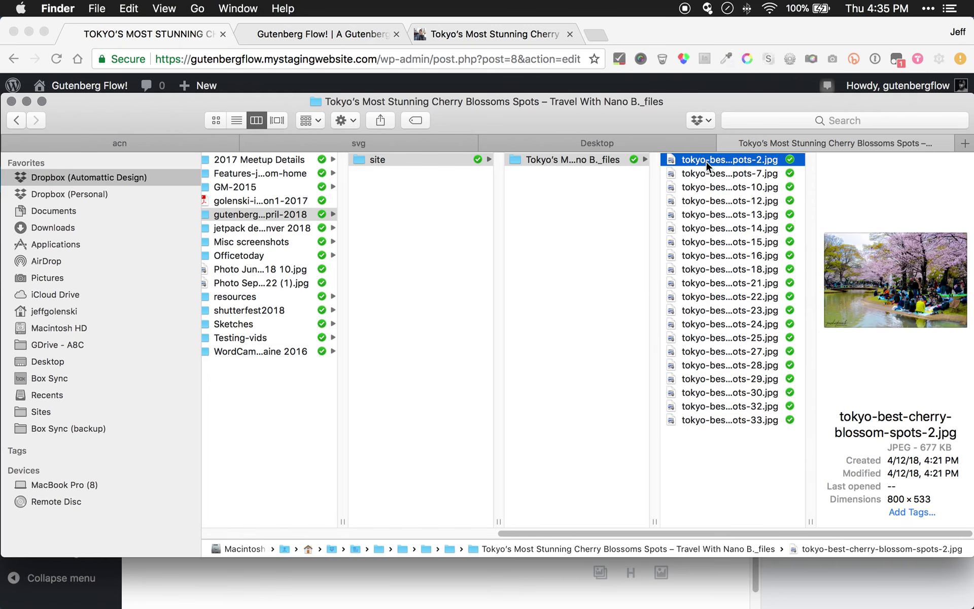
# Save the article's "Cherry Blossom Spots in Tokyo" graphic as japanese-2.jpg in the folder with the other article images
pyautogui.click(689, 36)
pyautogui.click(503, 35)
pyautogui.rightClick(241, 431)
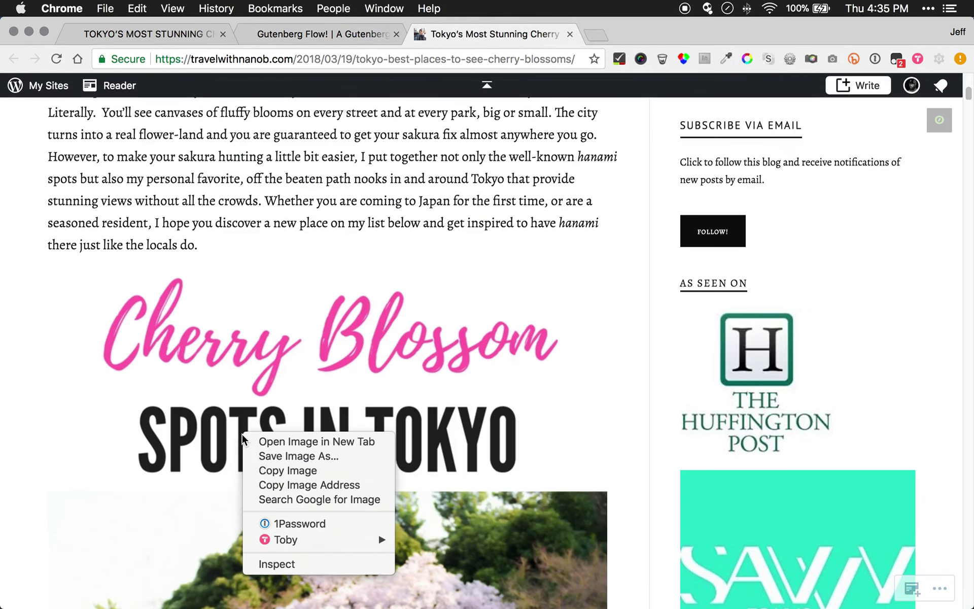
pyautogui.click(263, 458)
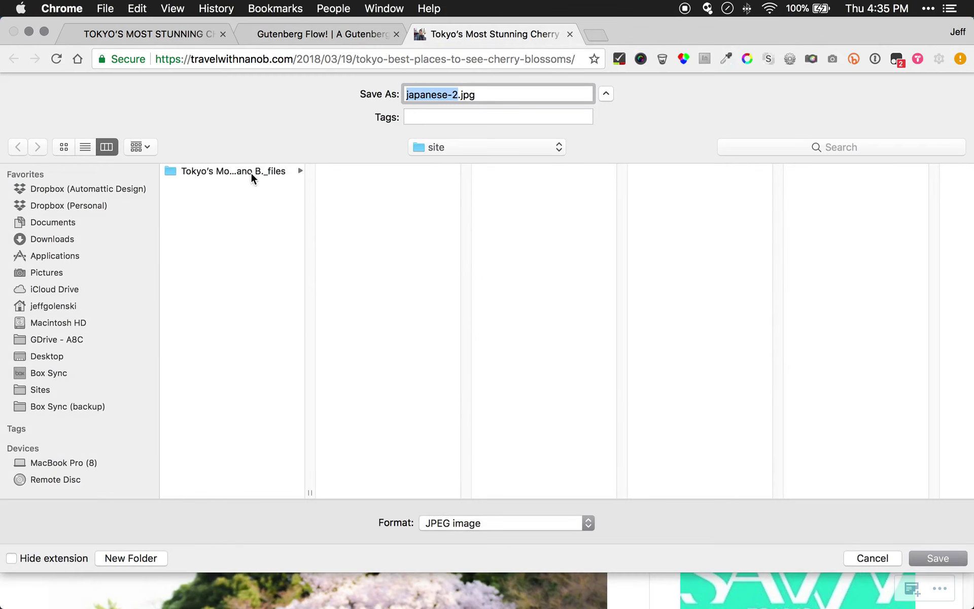
pyautogui.click(250, 172)
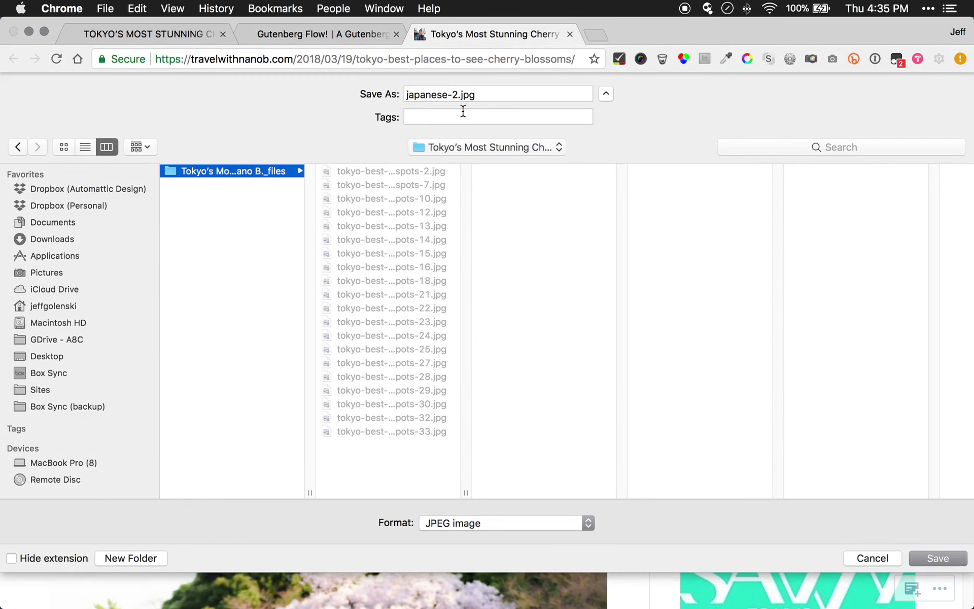
pyautogui.click(912, 558)
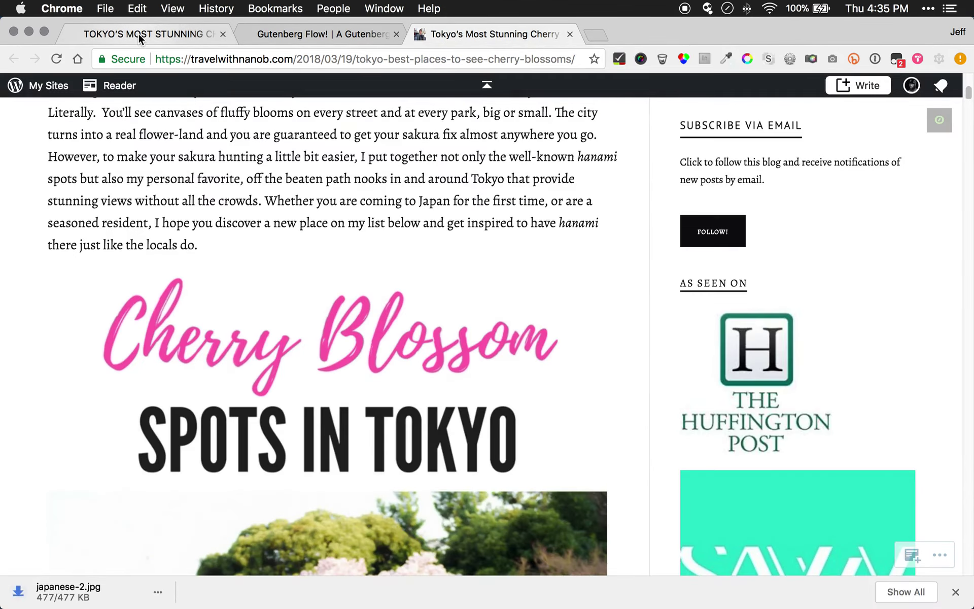
# Place japanese-2.jpg from the Finder folder into the draft's empty image block, and put the Finder window away
pyautogui.click(138, 32)
pyautogui.moveTo(218, 584)
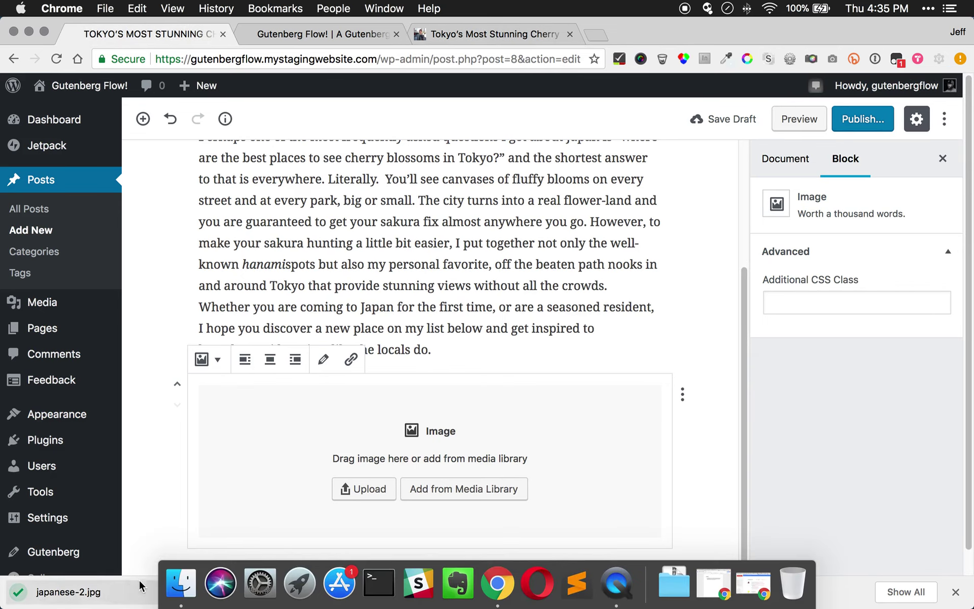
pyautogui.click(179, 578)
pyautogui.click(695, 160)
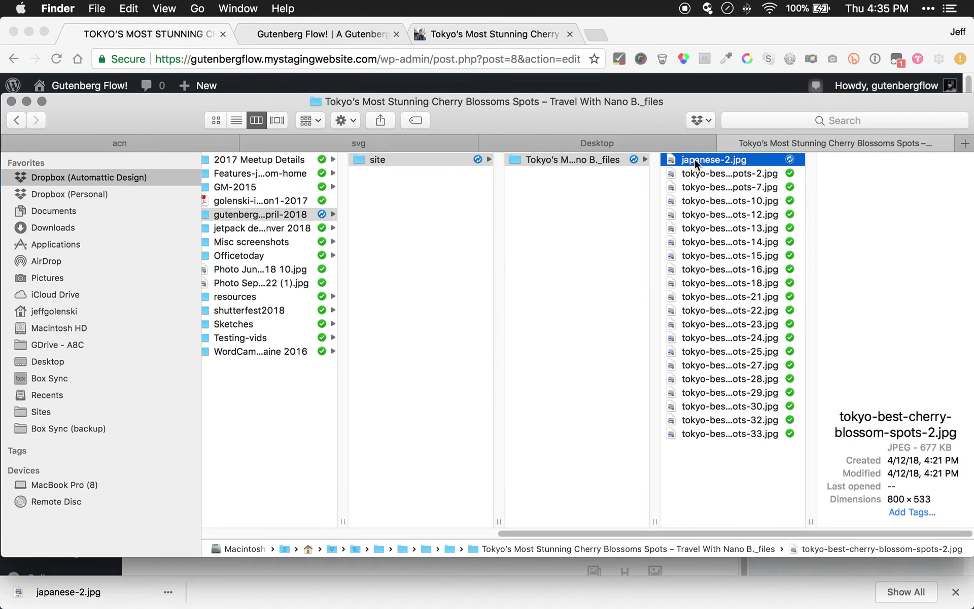
pyautogui.moveTo(628, 128); pyautogui.dragTo(580, 537)
pyautogui.moveTo(659, 573); pyautogui.dragTo(393, 460)
pyautogui.moveTo(126, 528); pyautogui.dragTo(282, 386)
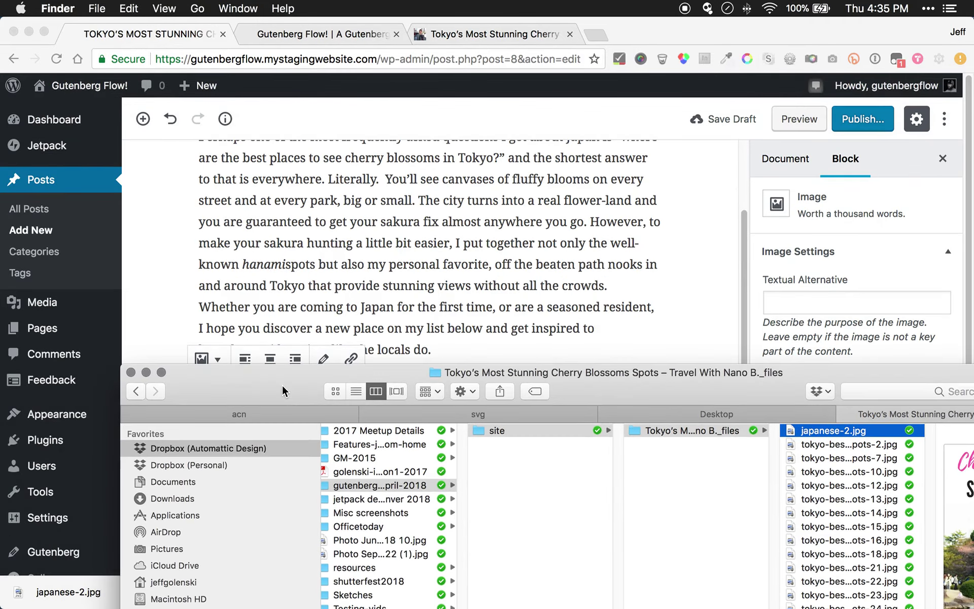
pyautogui.click(144, 372)
# Set the image's textual alternative to "Woman standing in front of cherry trees"
pyautogui.click(815, 302)
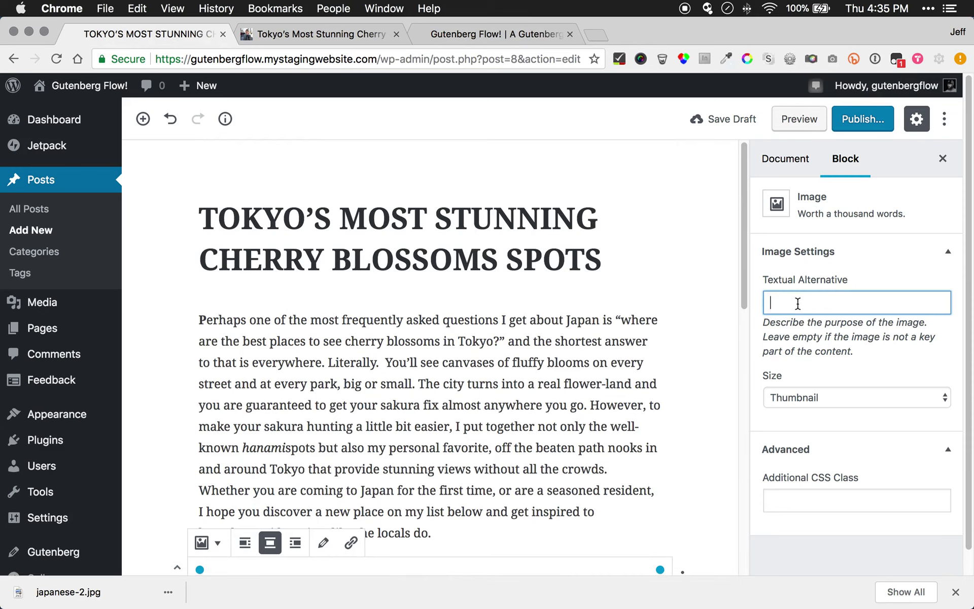
pyautogui.write('Woman standing in ')
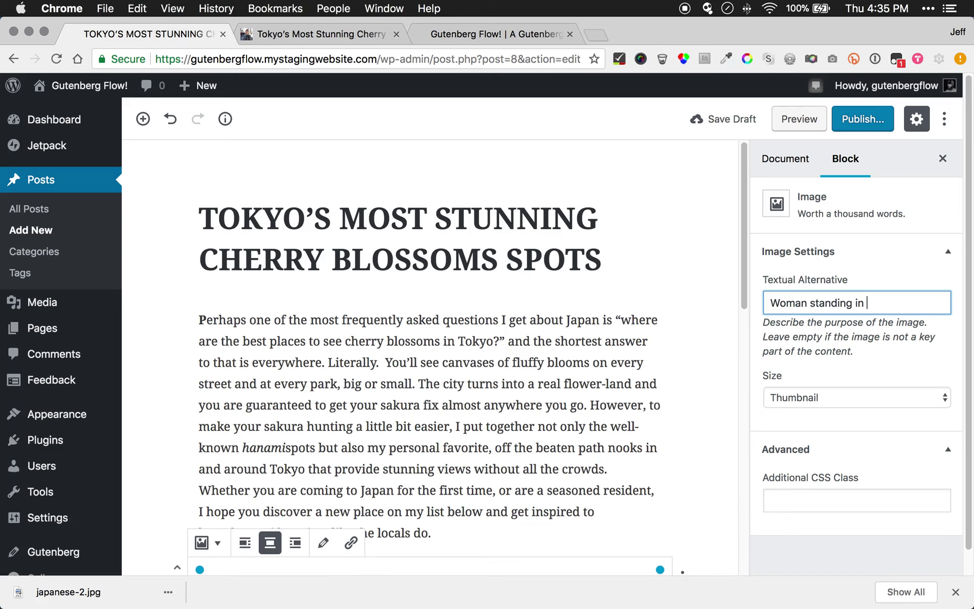
pyautogui.write('front of cherry trees')
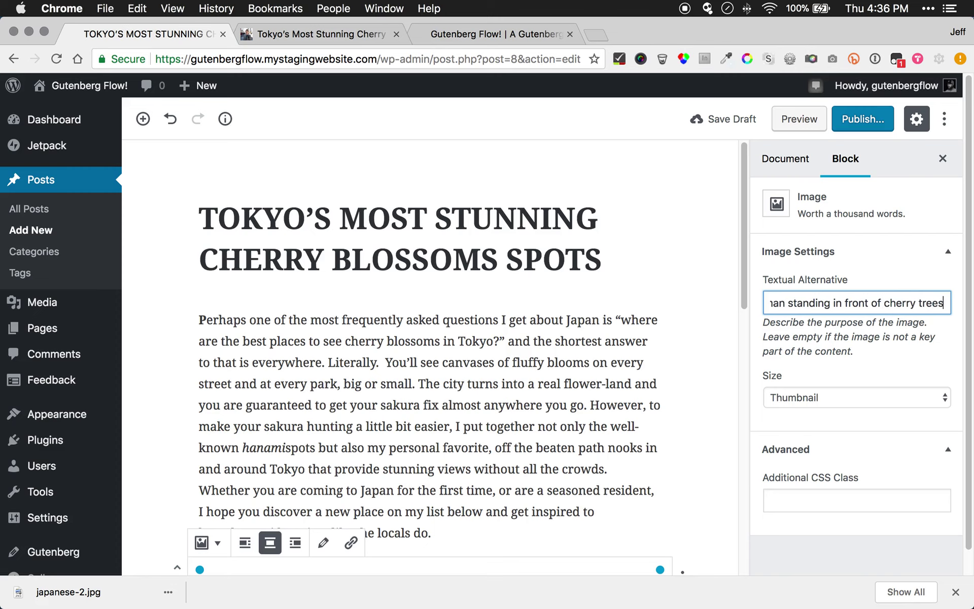
# Extend the image's textual alternative with "in tokyo", checking the photo in the original article along the way
pyautogui.write(' in toyk')
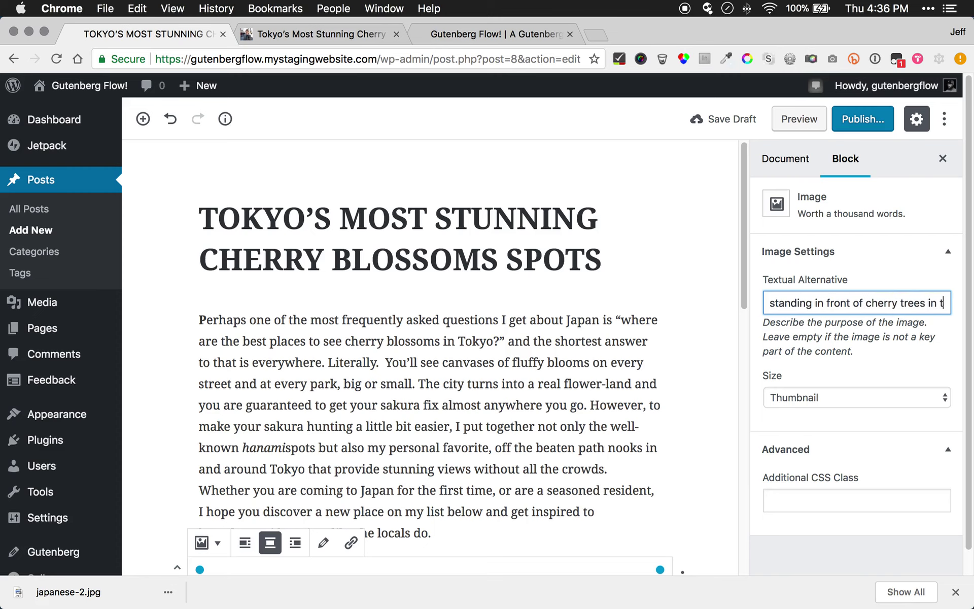
pyautogui.press('BackSpace')
pyautogui.press('BackSpace')
pyautogui.press('BackSpace')
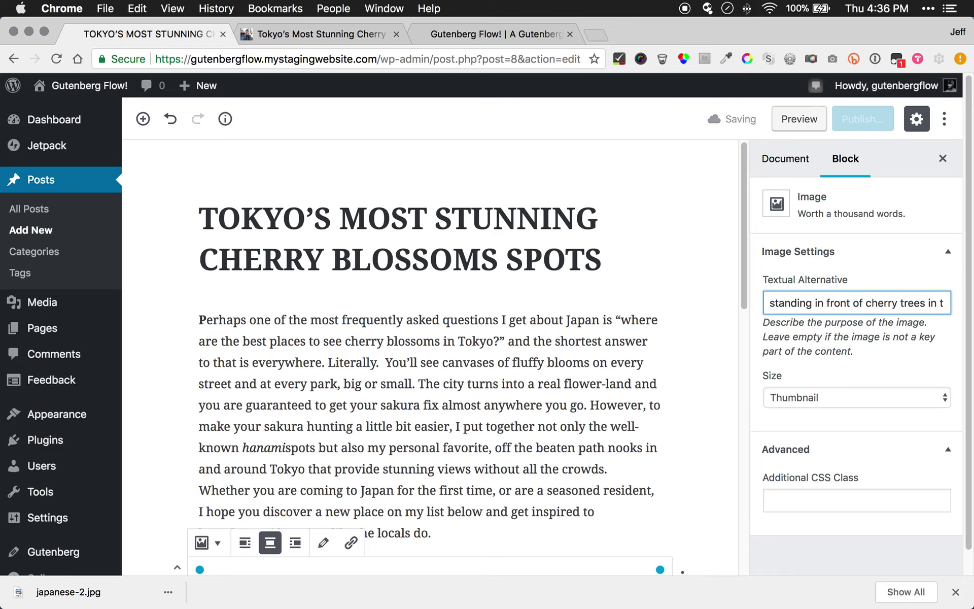
pyautogui.click(440, 33)
pyautogui.click(303, 36)
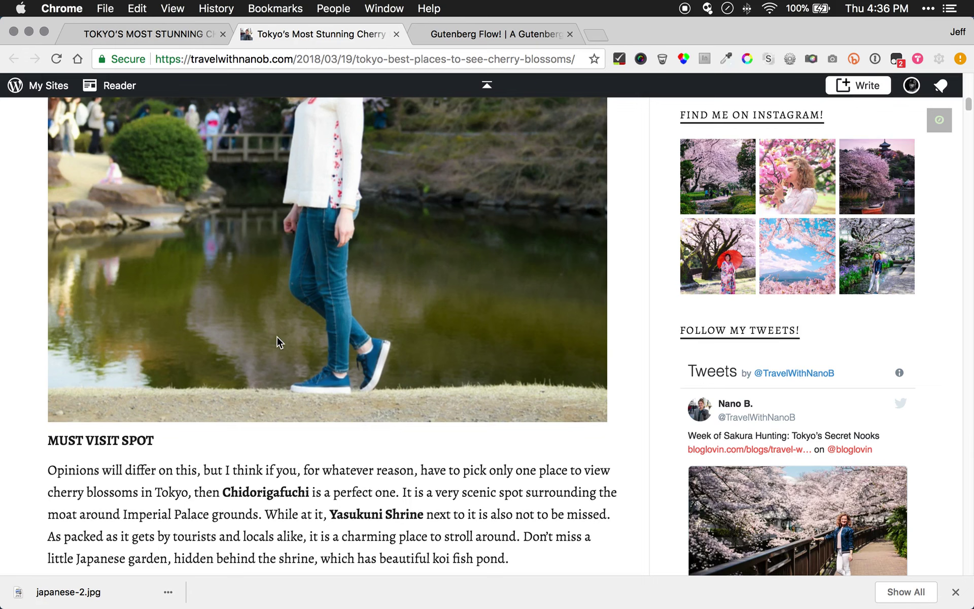
pyautogui.click(170, 31)
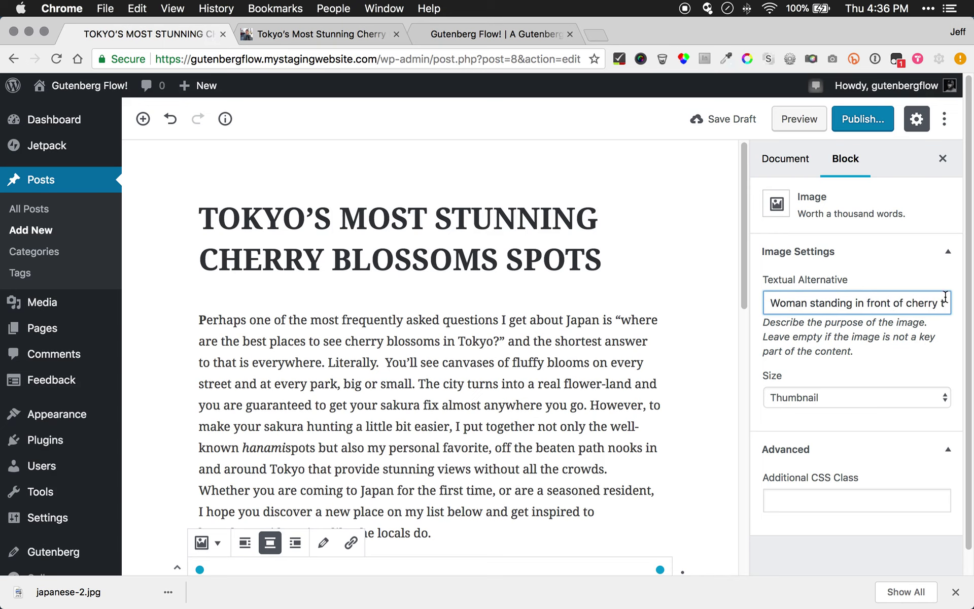
pyautogui.press('Right')
pyautogui.press('Right')
pyautogui.press('Right')
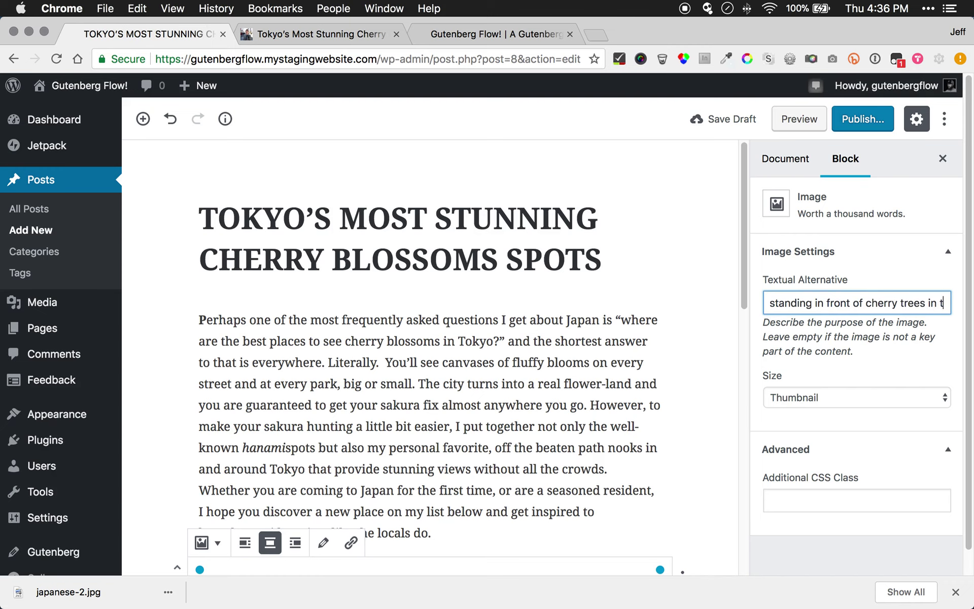
pyautogui.write('okyo')
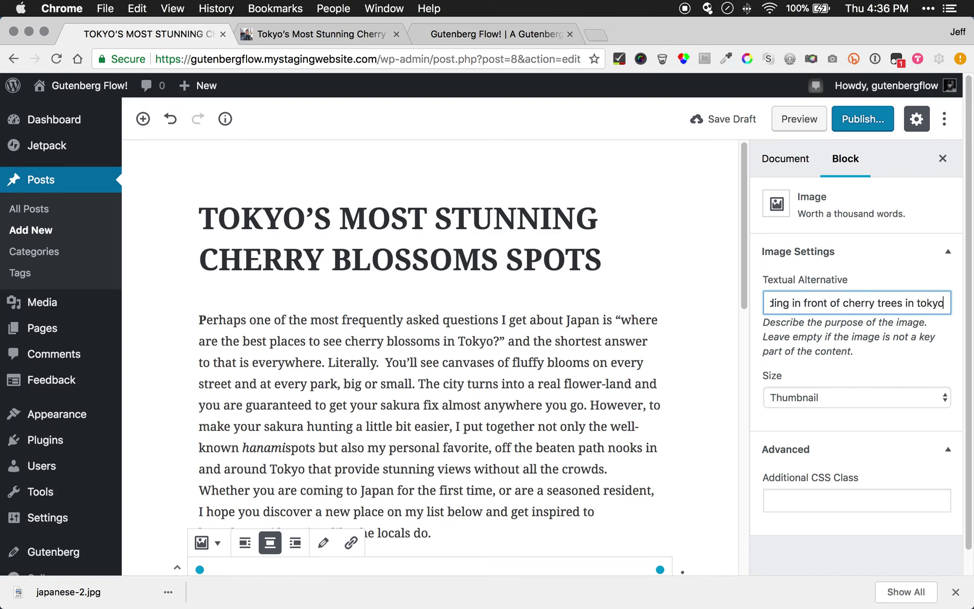
# Set the image size to Large, collapse the Advanced settings and dismiss the browser's download bar
pyautogui.click(906, 391)
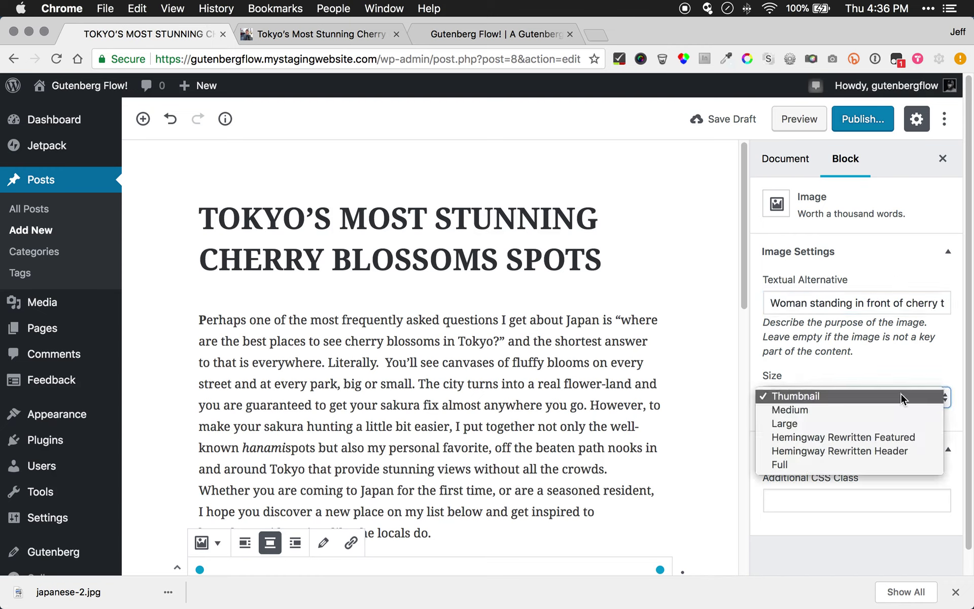
pyautogui.click(898, 422)
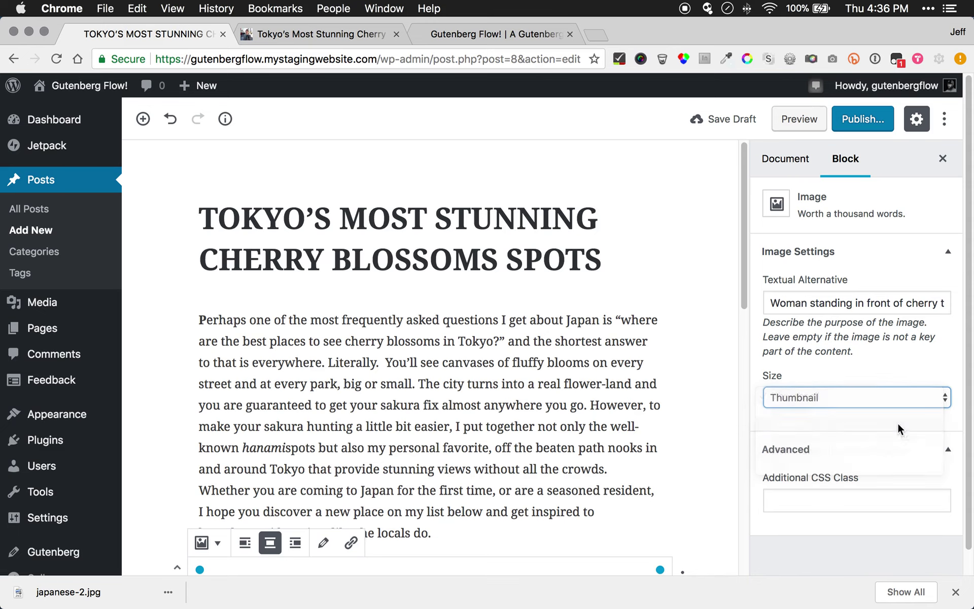
pyautogui.click(831, 500)
pyautogui.scroll(-1, 873, 544)
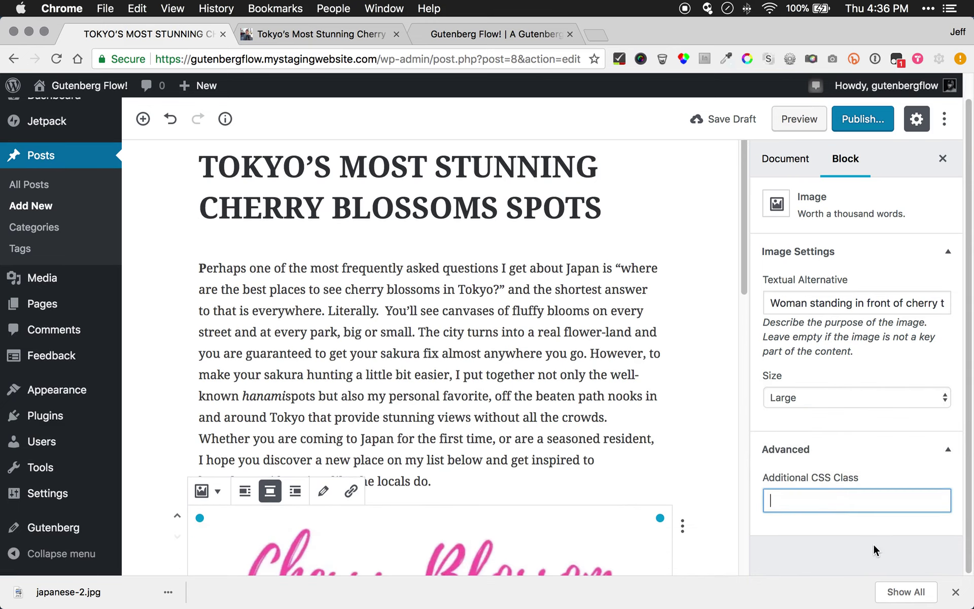
pyautogui.click(952, 453)
pyautogui.click(955, 591)
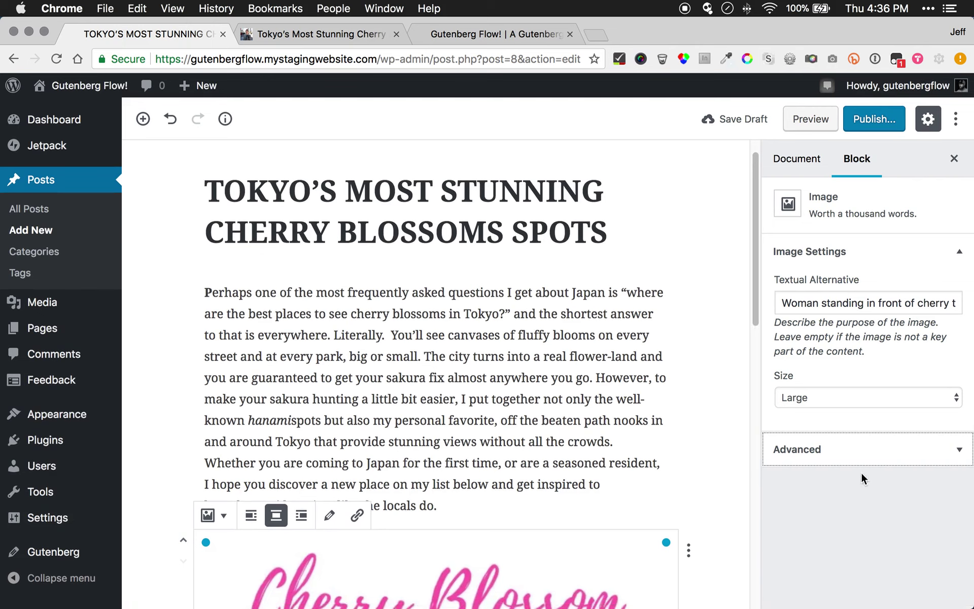
# Look over the draft from the title and opening paragraph through to the end of the Cherry Blossom graphic
pyautogui.scroll(-10, 502, 525)
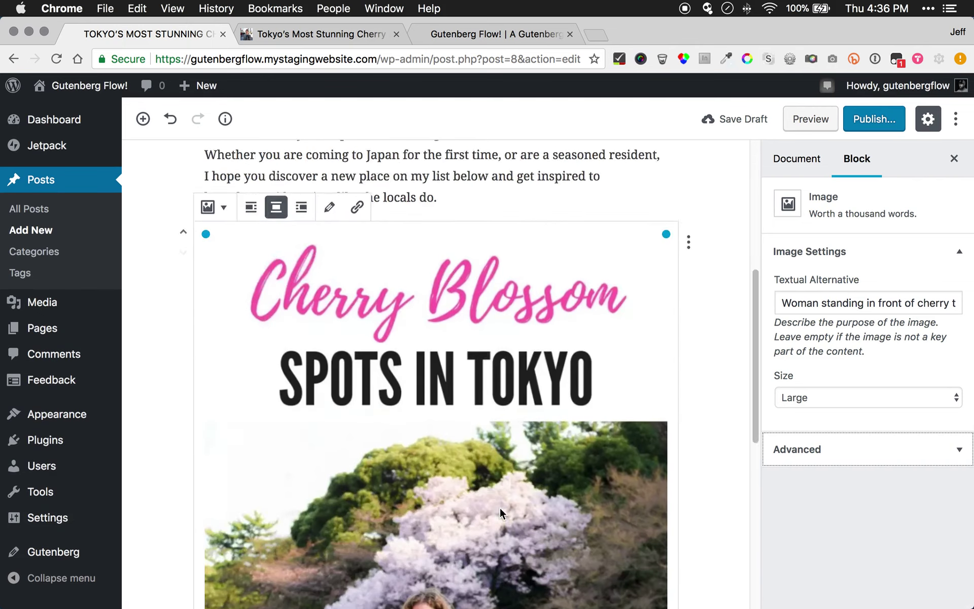
pyautogui.scroll(-3, 500, 510)
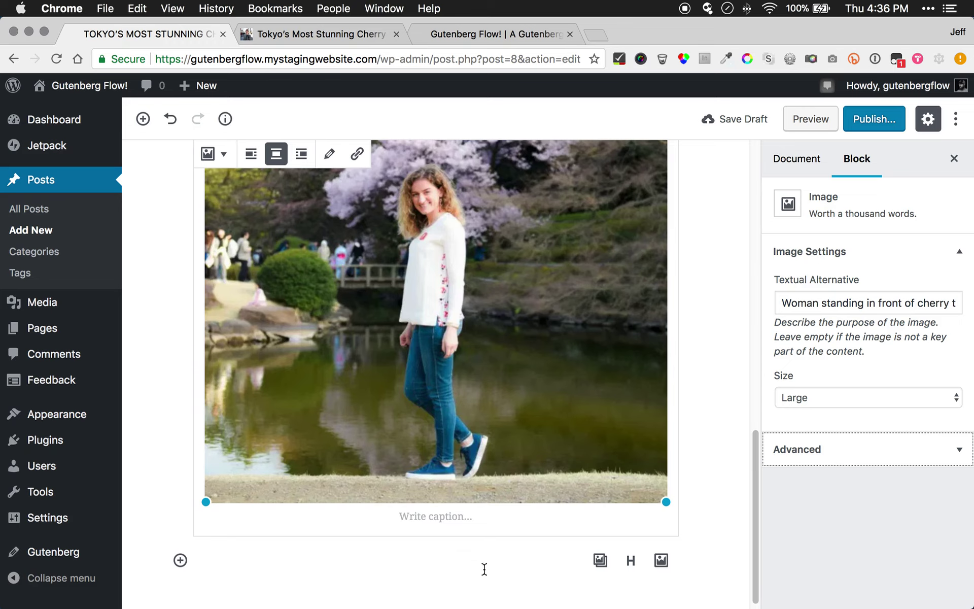
pyautogui.scroll(-1, 500, 560)
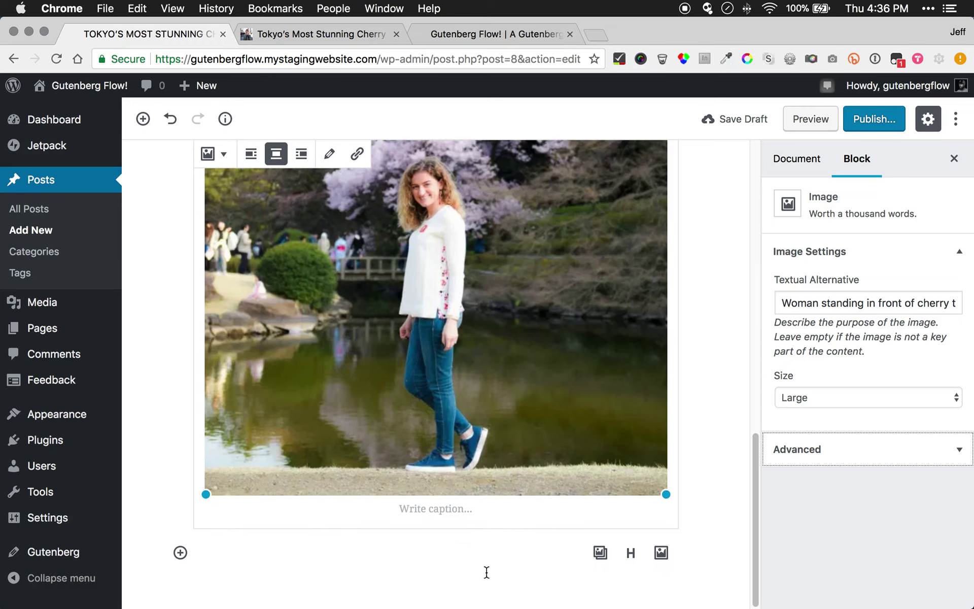
pyautogui.scroll(10, 485, 579)
pyautogui.scroll(6, 486, 577)
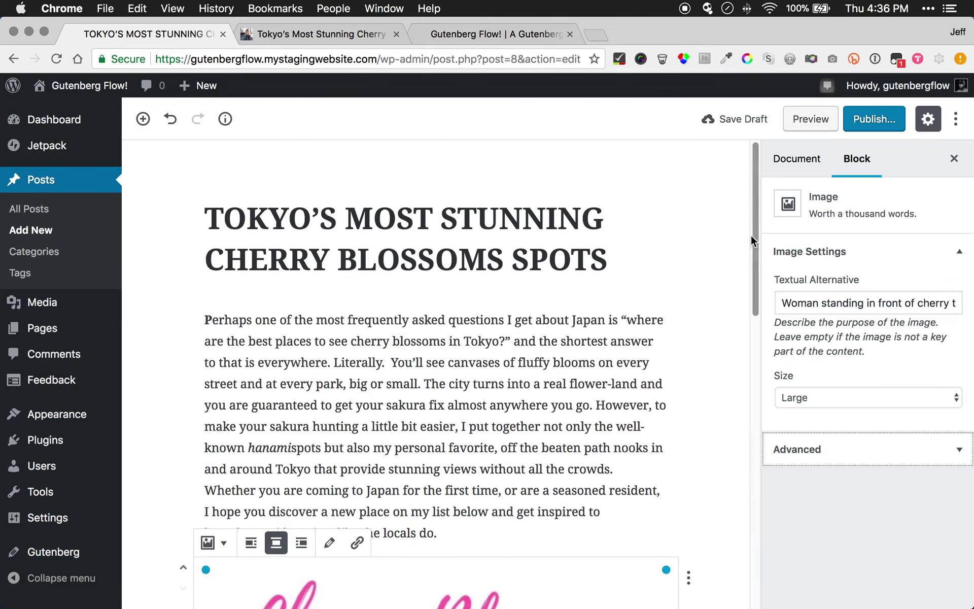
pyautogui.moveTo(760, 275); pyautogui.dragTo(739, 206)
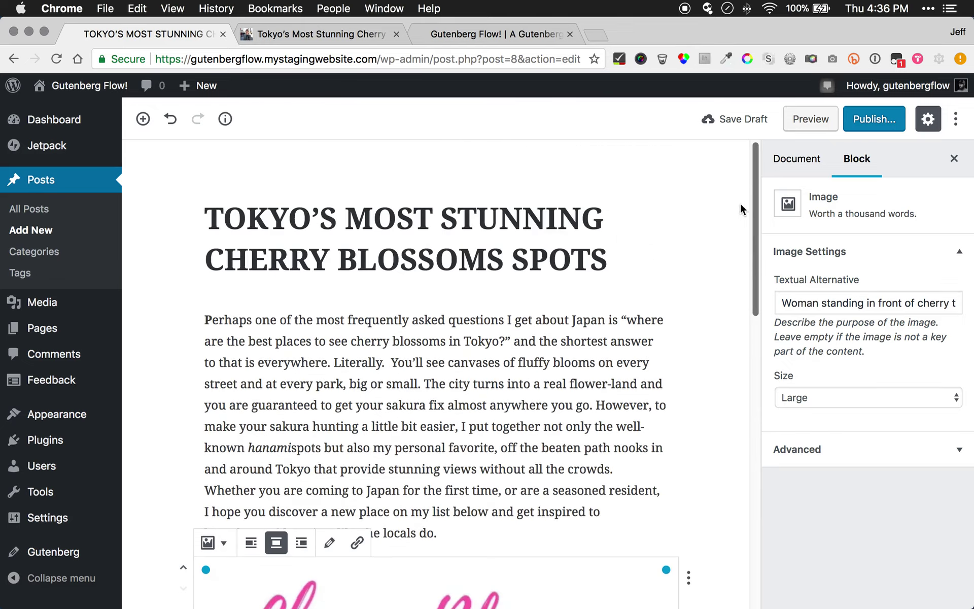
pyautogui.click(391, 425)
pyautogui.scroll(-7, 564, 354)
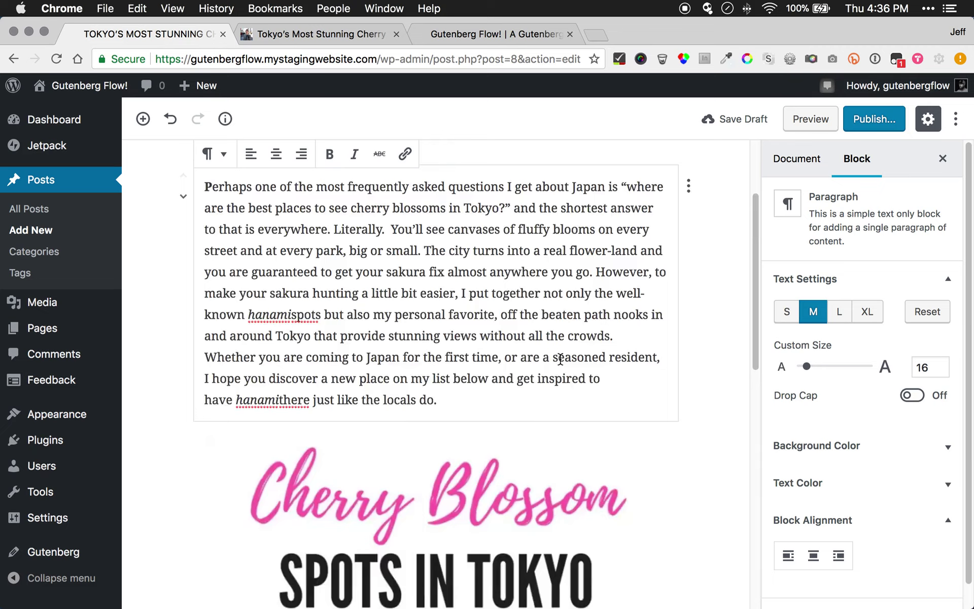
# Preview the post and examine its title, opening paragraph, image and the area below the article
pyautogui.click(815, 119)
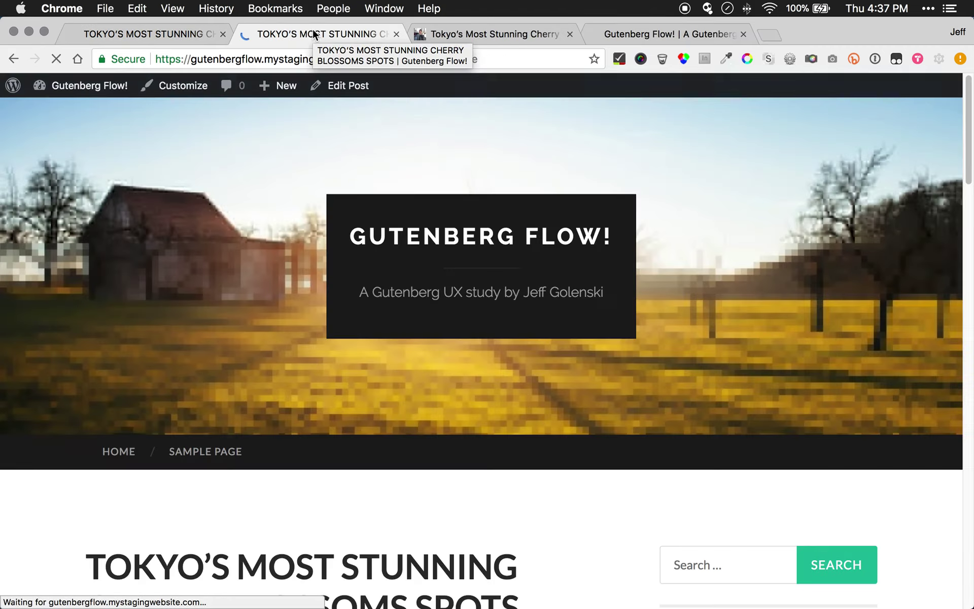
pyautogui.scroll(-8, 191, 267)
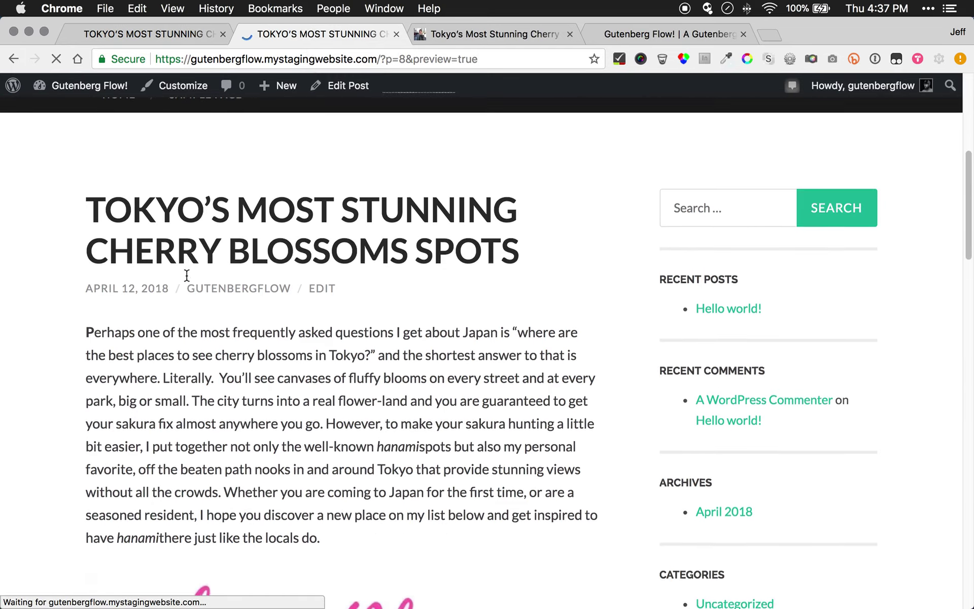
pyautogui.scroll(-12, 187, 275)
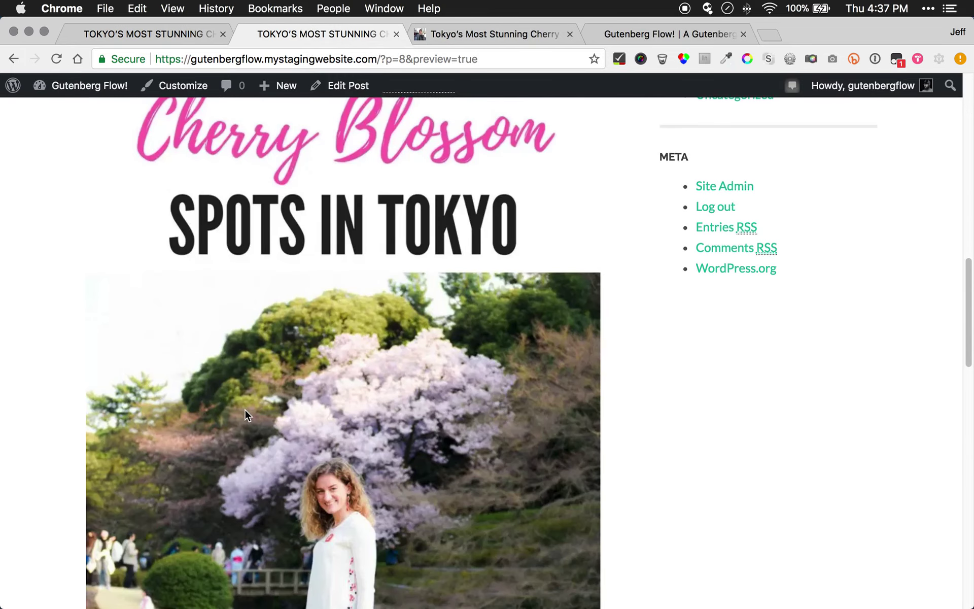
pyautogui.scroll(-5, 246, 415)
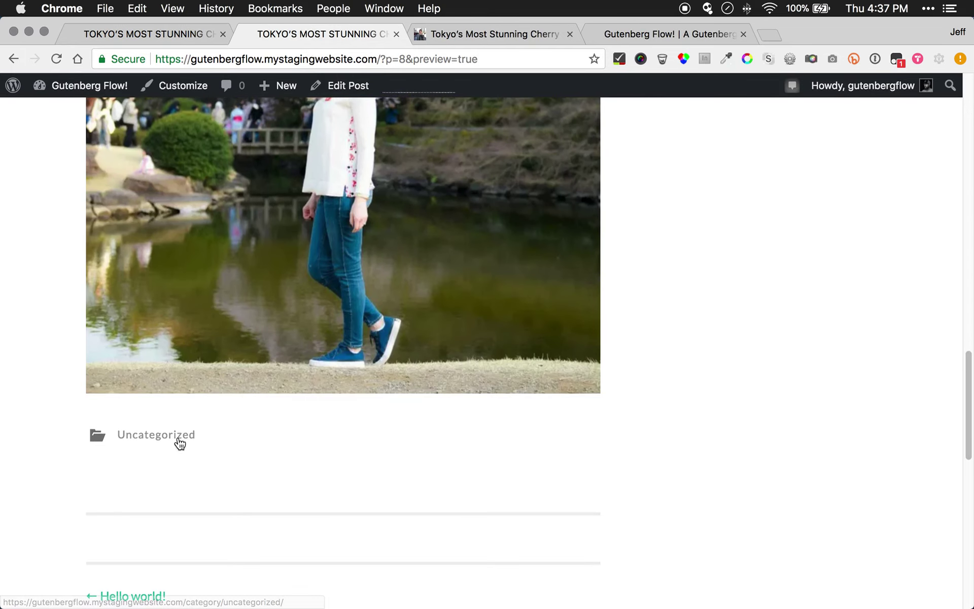
pyautogui.scroll(-3, 284, 405)
pyautogui.scroll(-2, 283, 404)
pyautogui.scroll(2, 307, 315)
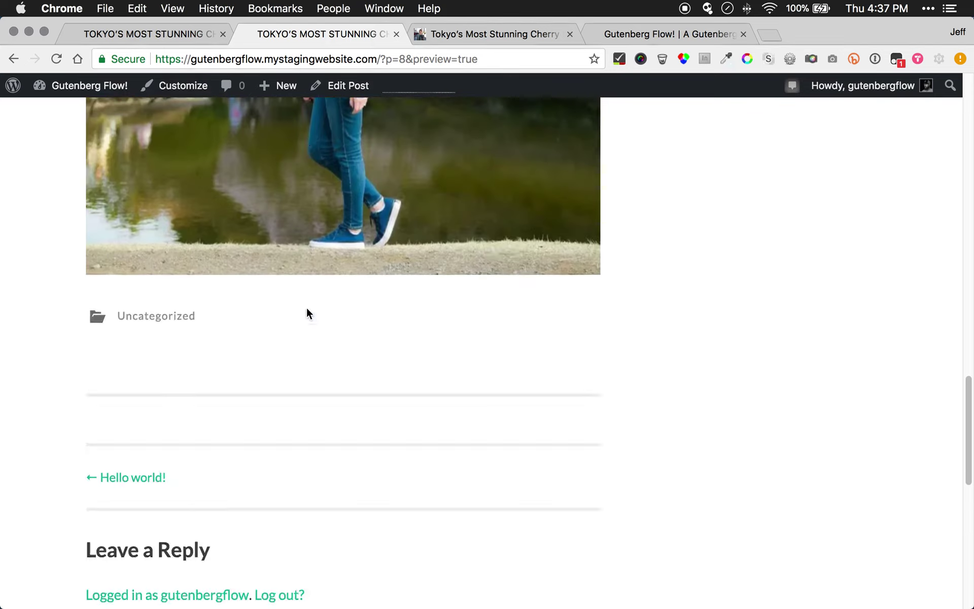
pyautogui.scroll(-4, 306, 313)
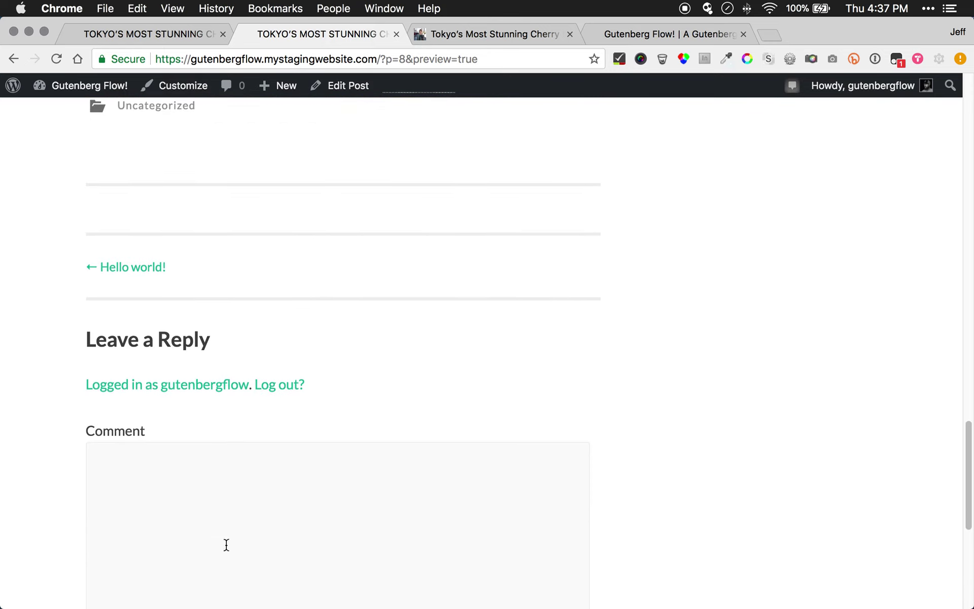
pyautogui.scroll(20, 255, 331)
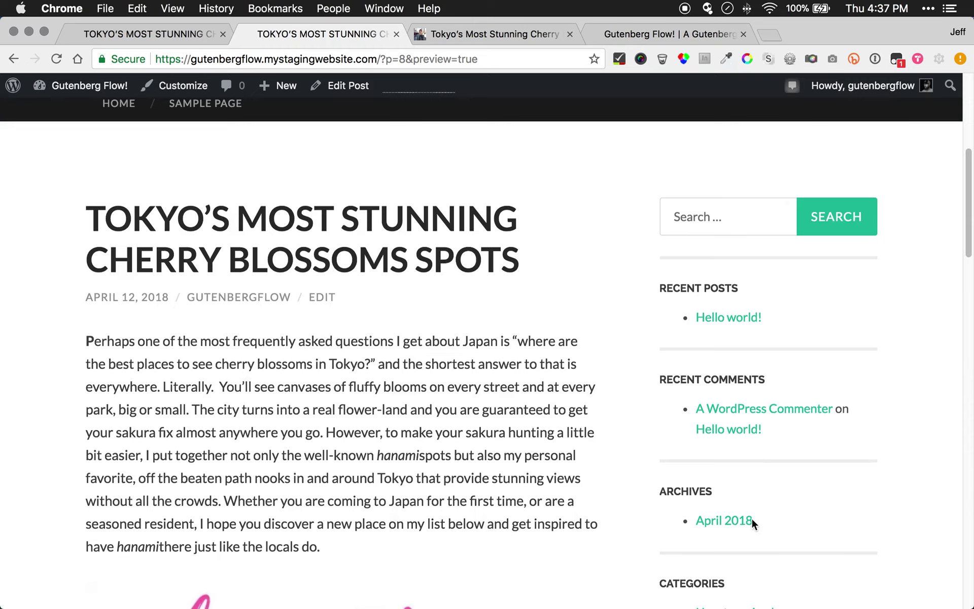
pyautogui.moveTo(326, 532); pyautogui.dragTo(320, 547)
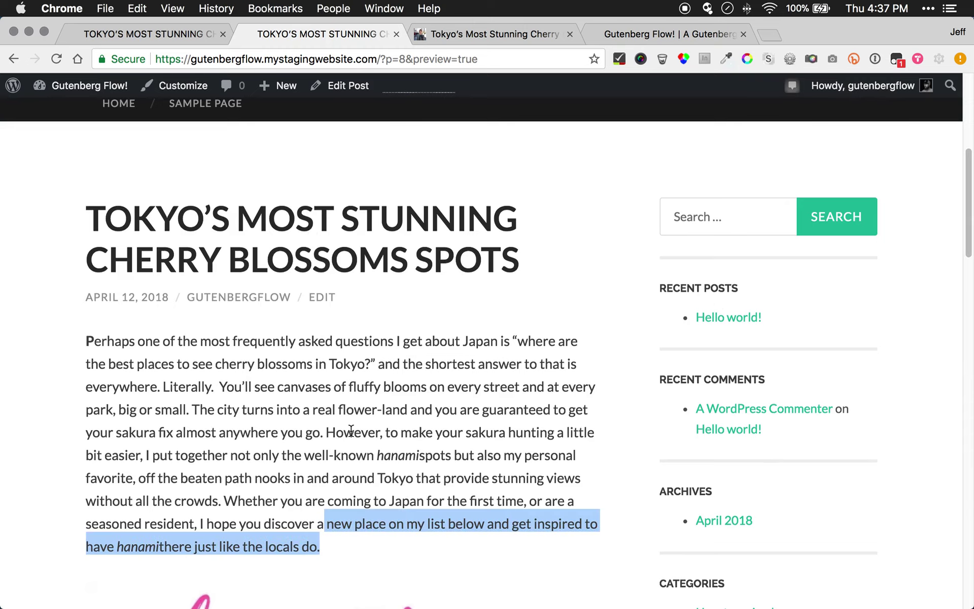
# Return to the draft in the editor and start an empty paragraph below the Cherry Blossom image
pyautogui.click(105, 35)
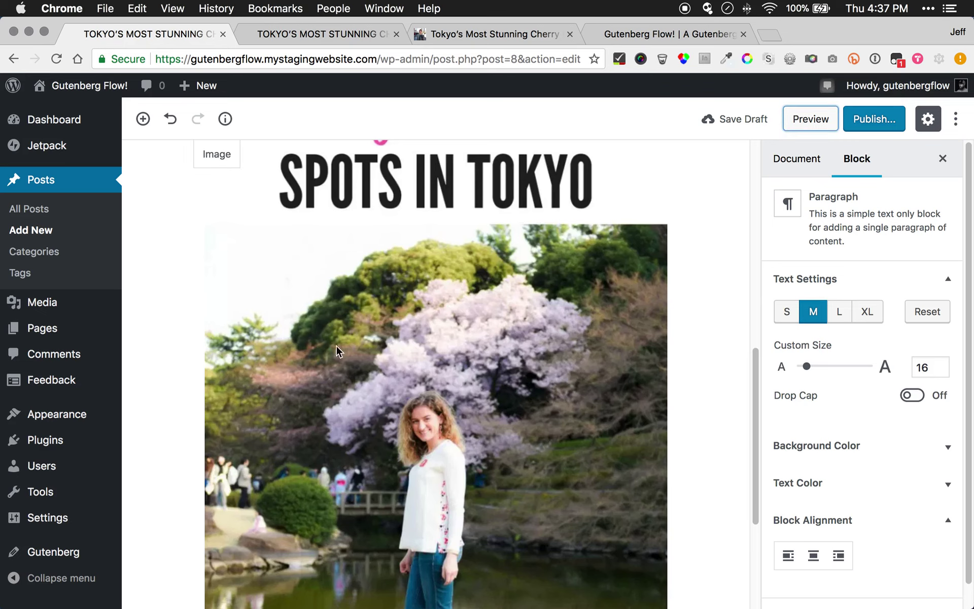
pyautogui.scroll(-5, 337, 348)
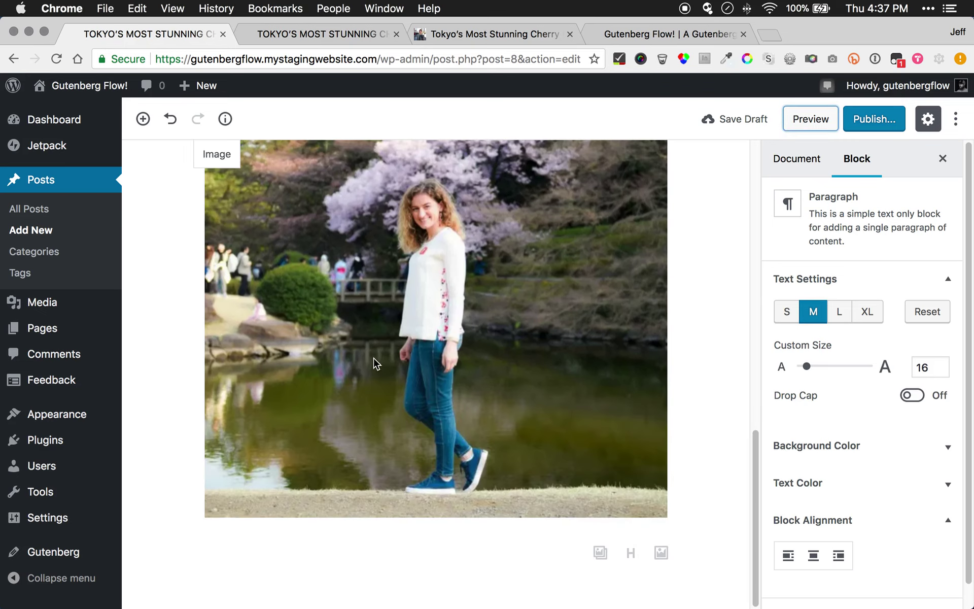
pyautogui.click(459, 558)
pyautogui.click(399, 476)
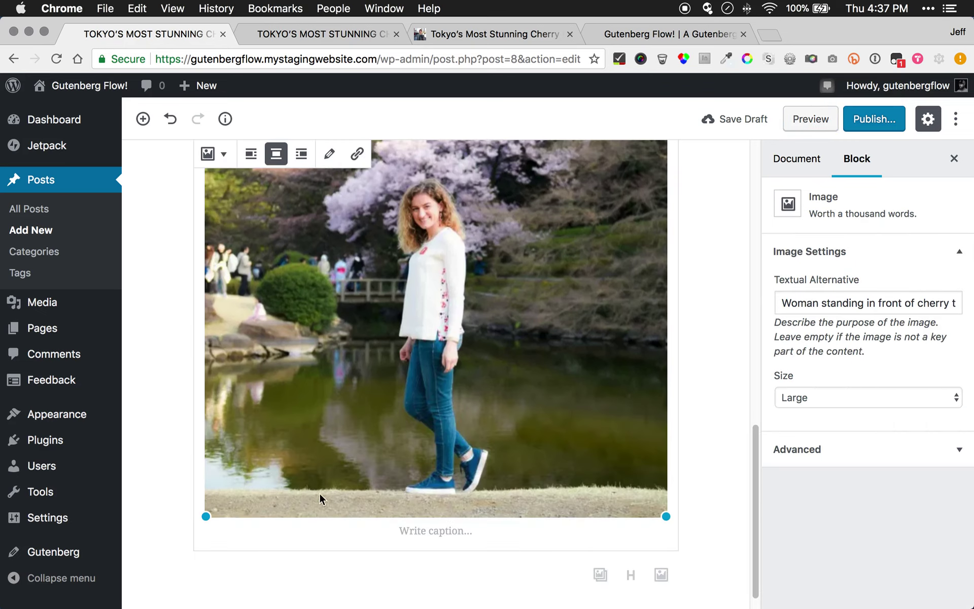
pyautogui.click(395, 575)
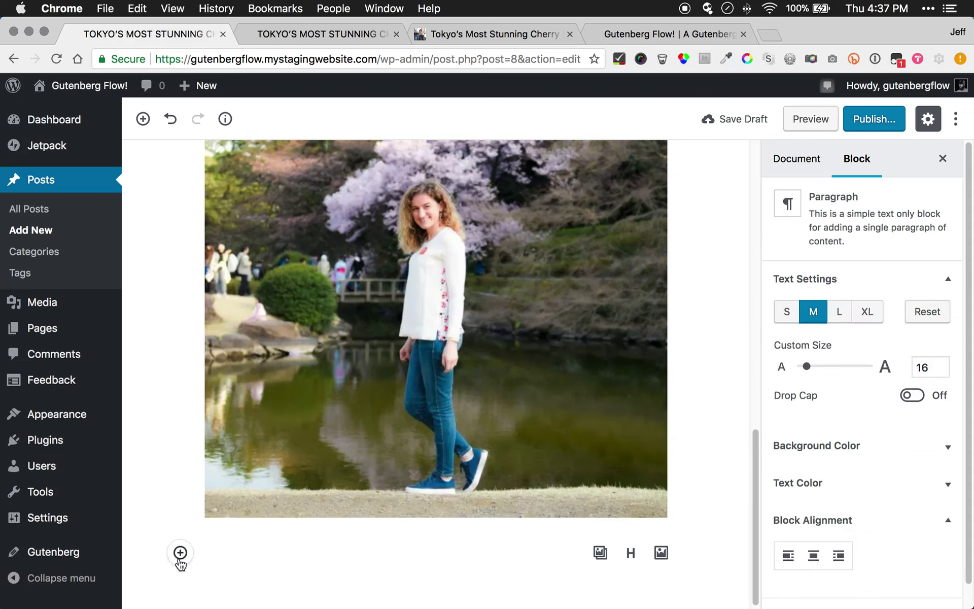
pyautogui.click(228, 501)
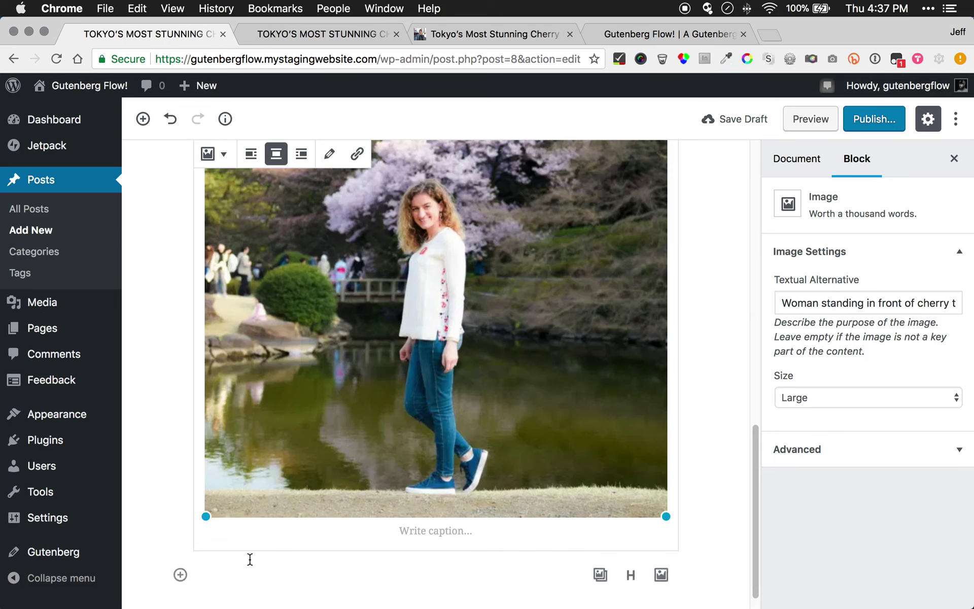
pyautogui.click(250, 560)
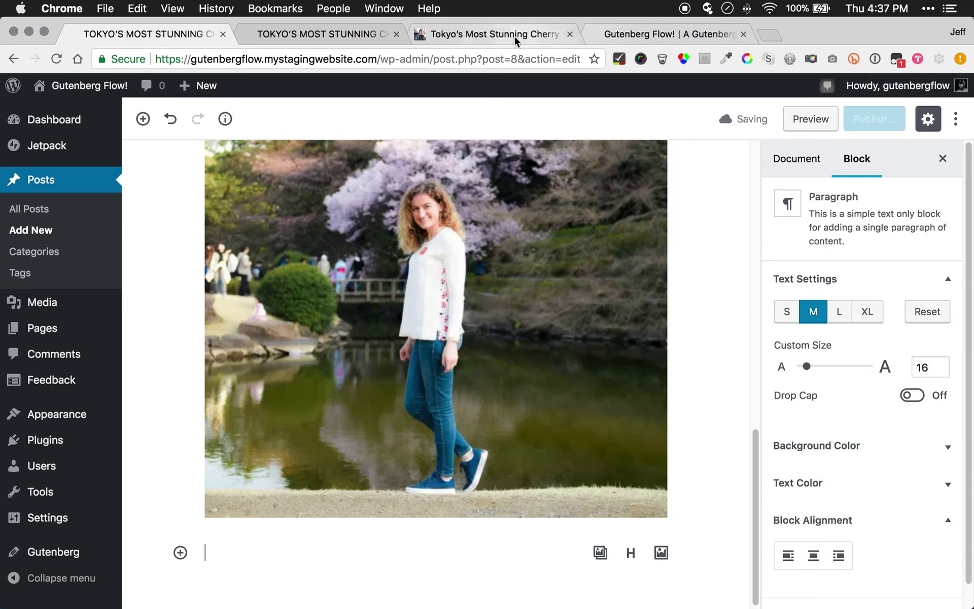
# Copy the original article's paragraph under "MUST VISIT SPOT", from "Opinions will differ on this" to "koi fish pond.", and return to the new post
pyautogui.click(472, 34)
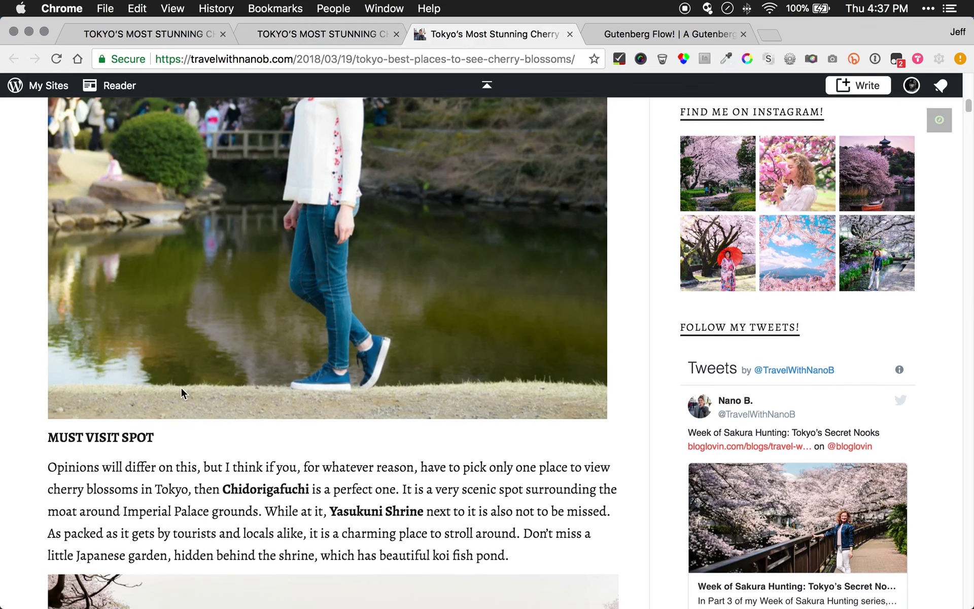
pyautogui.scroll(-2, 182, 394)
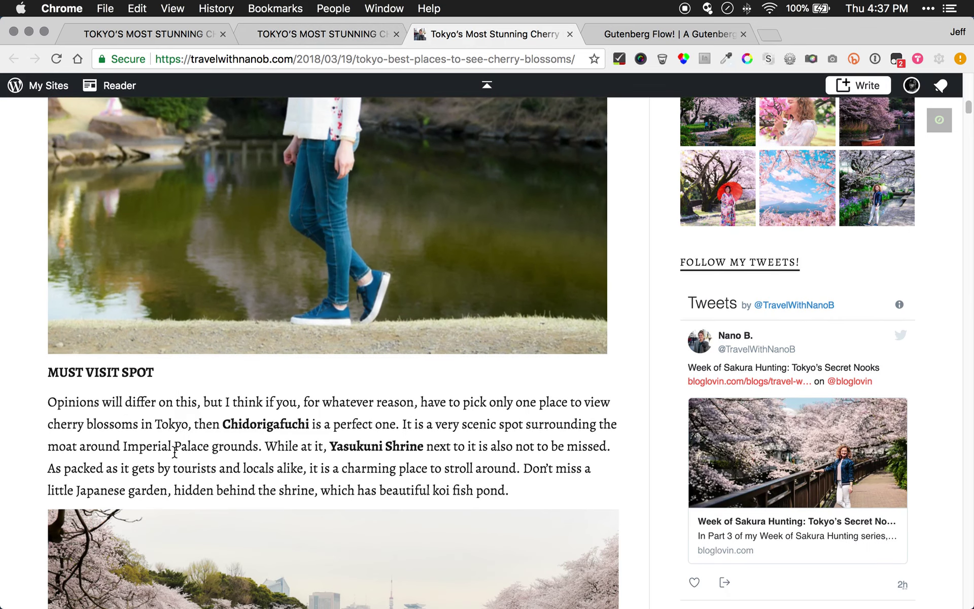
pyautogui.moveTo(528, 490); pyautogui.dragTo(44, 406)
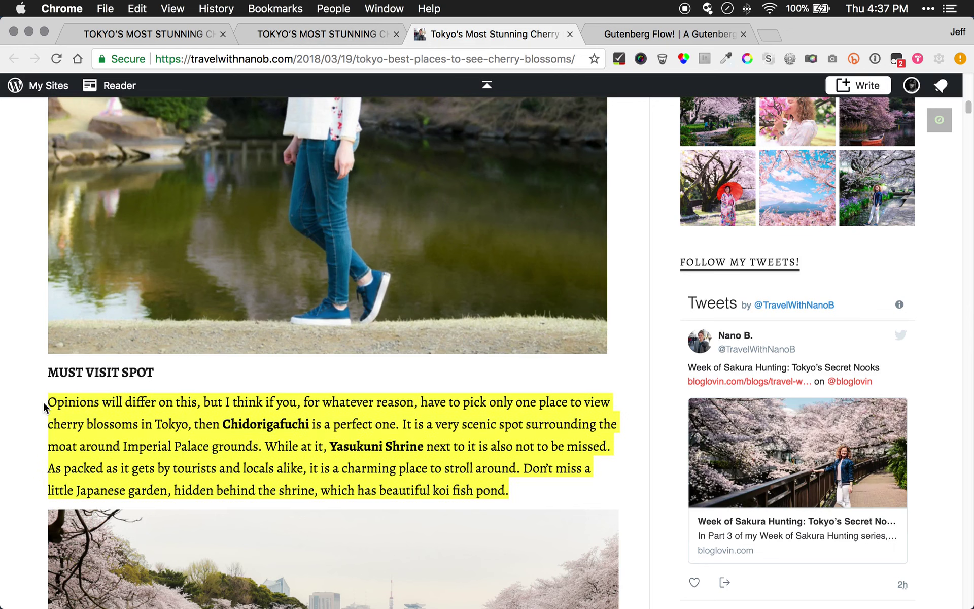
pyautogui.rightClick(68, 402)
pyautogui.click(96, 430)
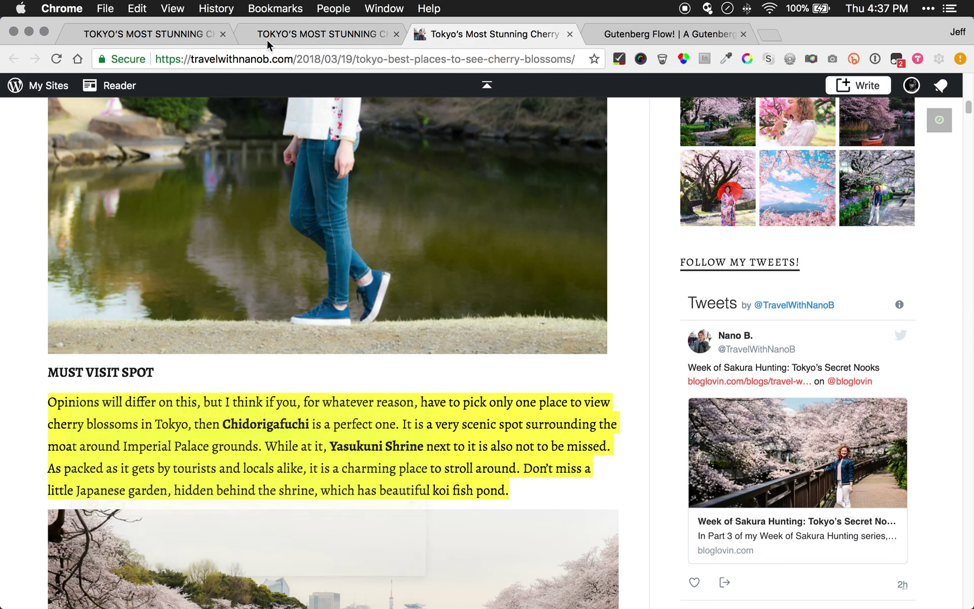
pyautogui.click(278, 33)
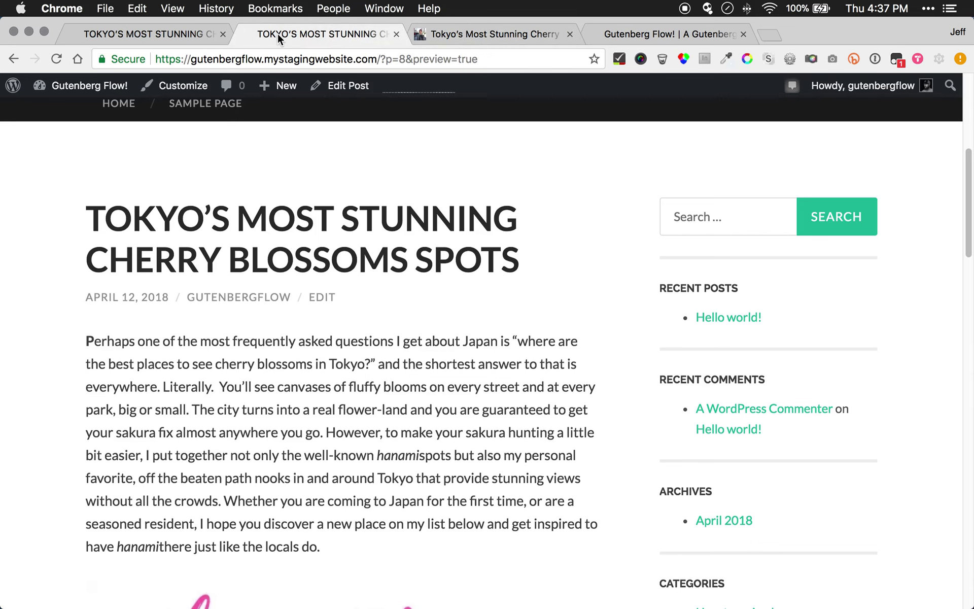
# Return to the draft in the editor and enter "Must Visit Spot" in the empty block below the Cherry Blossom image
pyautogui.click(179, 30)
pyautogui.click(263, 554)
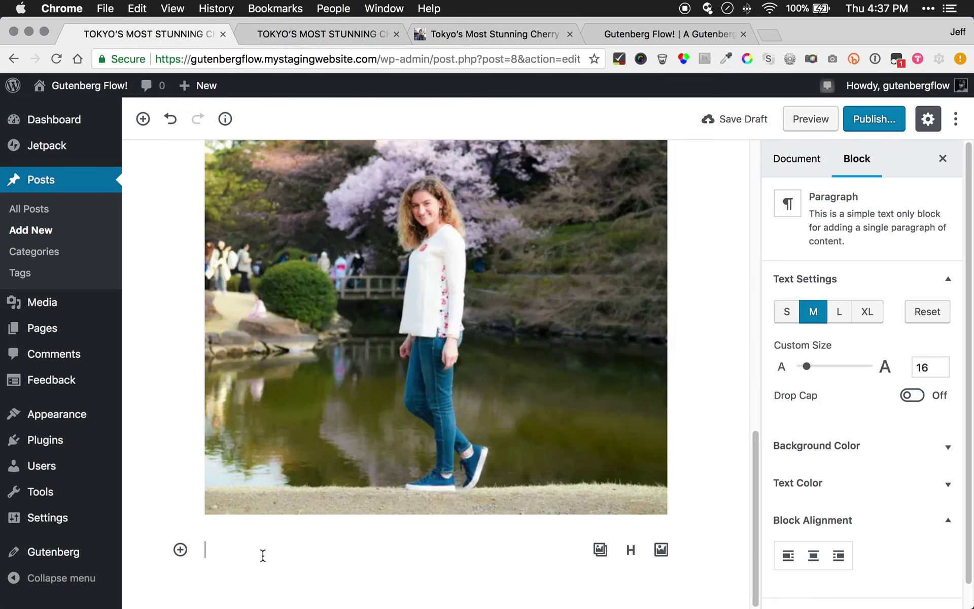
pyautogui.write('Must V')
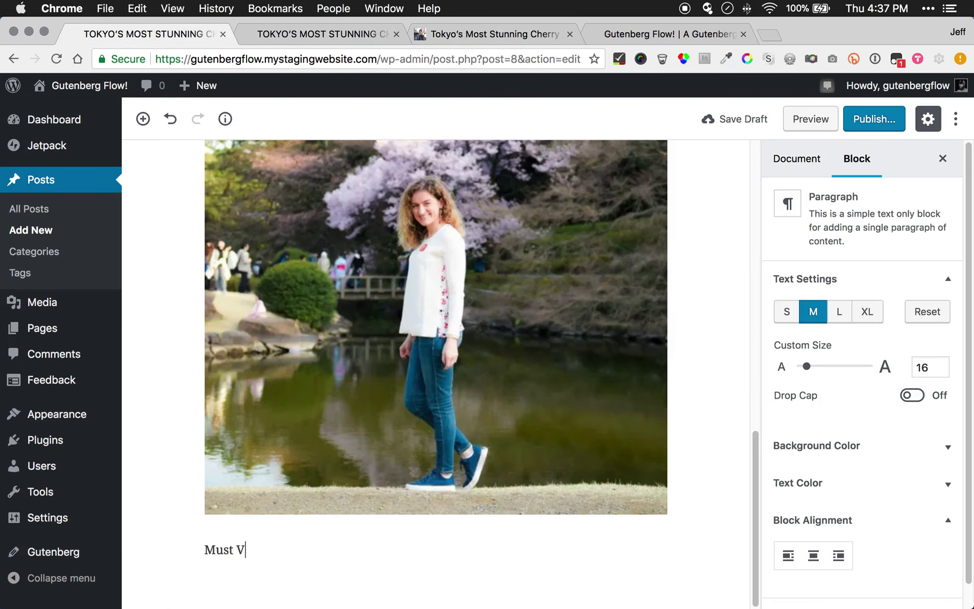
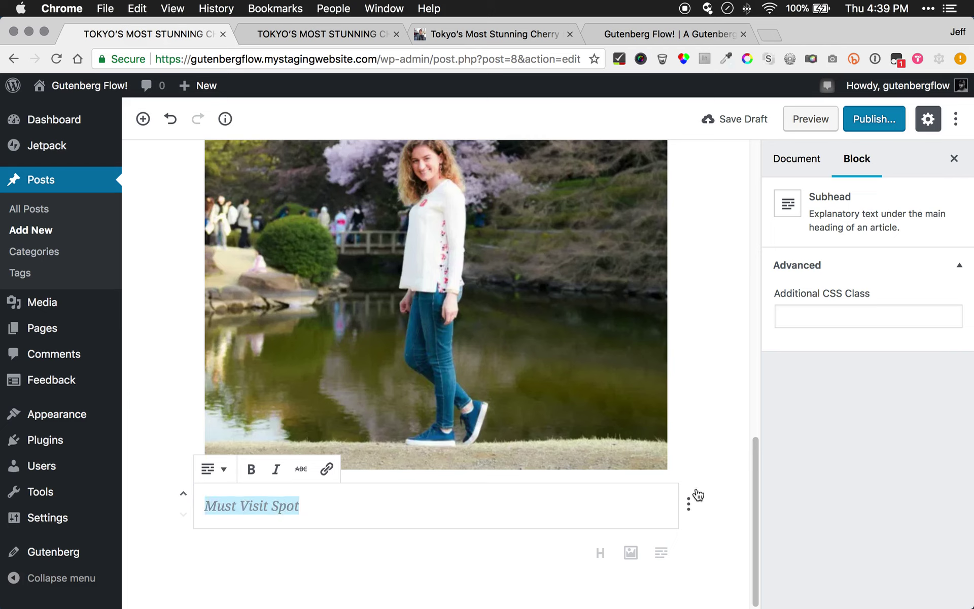
# Examine the block options of the "Must Visit Spot" subhead and look over the draft's opening
pyautogui.click(690, 506)
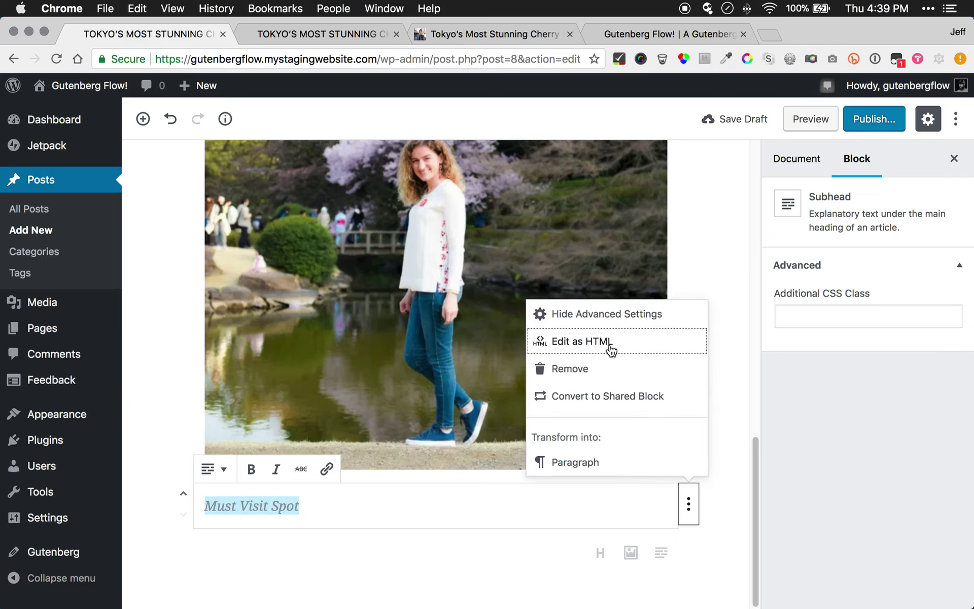
pyautogui.press('Escape')
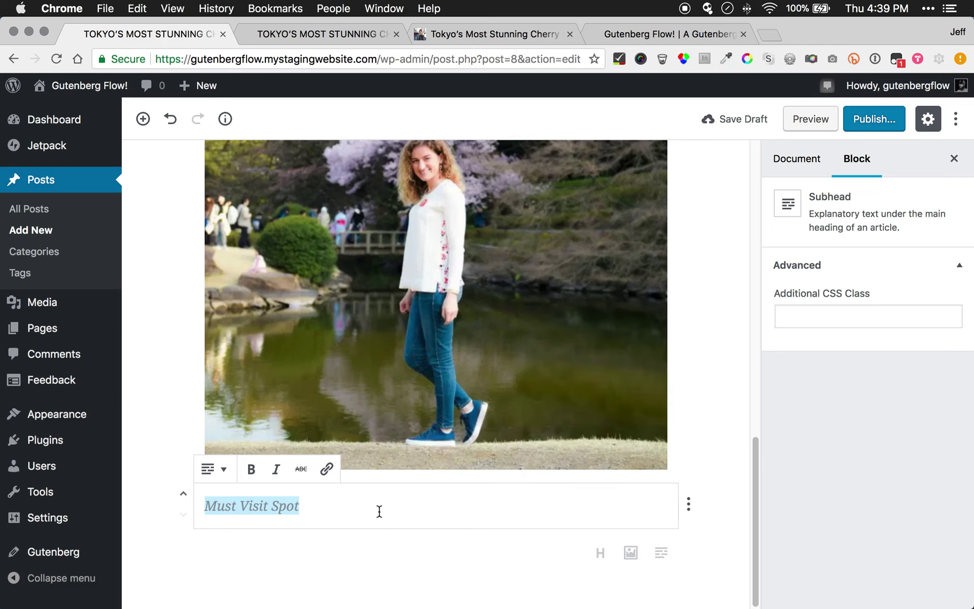
pyautogui.click(325, 508)
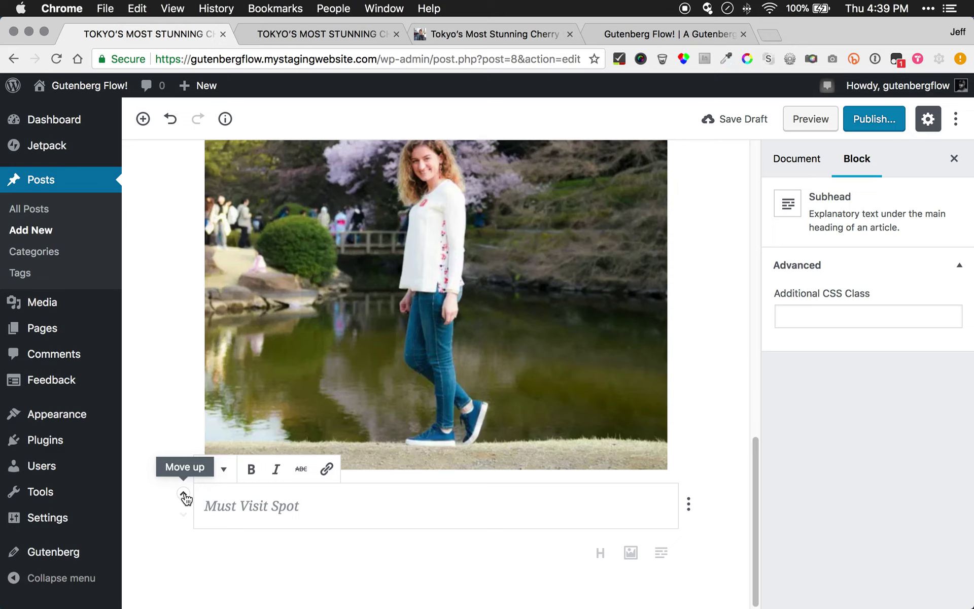
pyautogui.scroll(15, 492, 430)
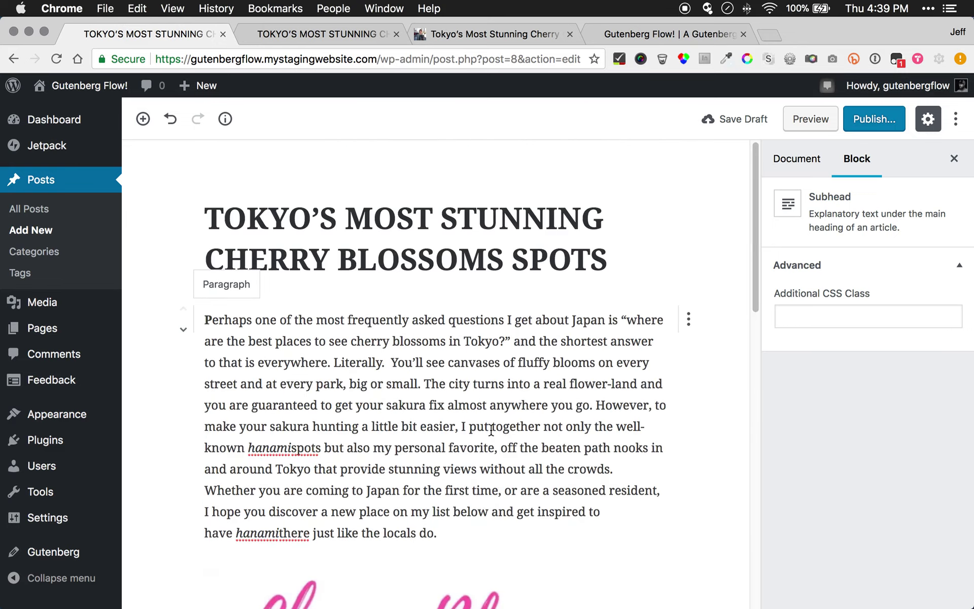
pyautogui.scroll(-15, 492, 430)
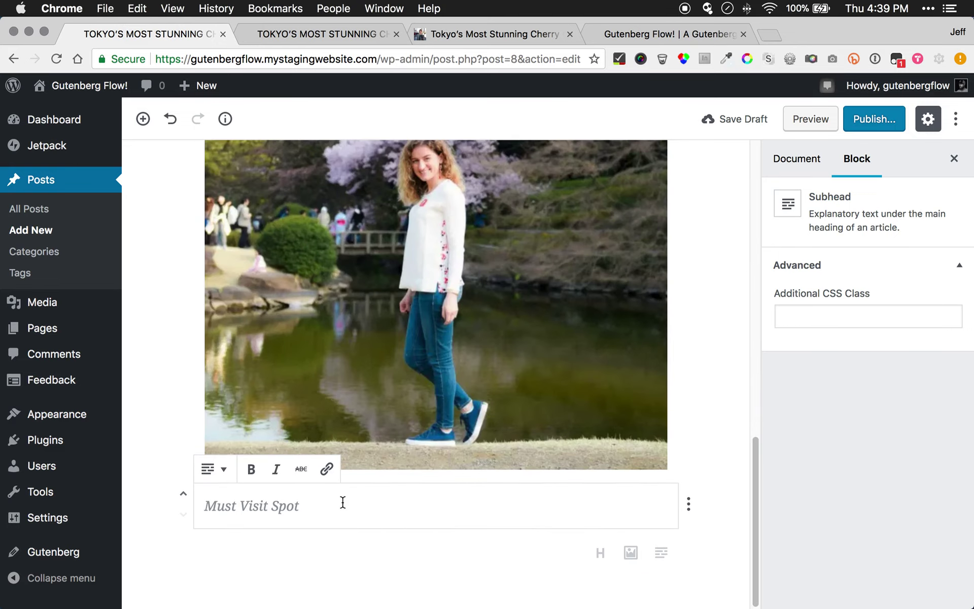
# Paste the copied paragraph, from "Opinions will differ on this" to "koi fish pond.", into a new block below the "Must Visit Spot" subhead
pyautogui.click(317, 553)
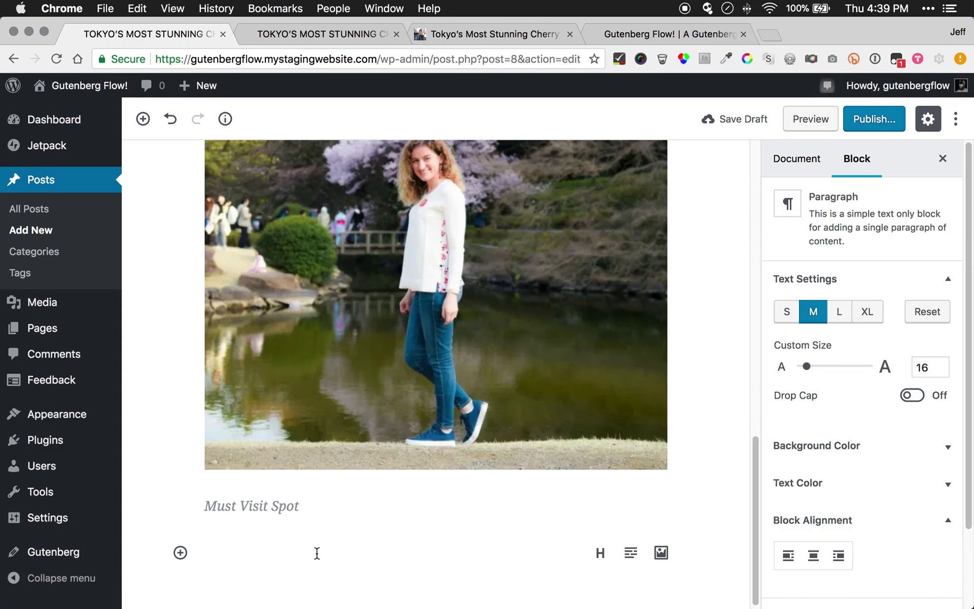
pyautogui.write('Opinions will differ on this, but I think if you, for whatever reason, have to pick only one place to view cherry blossoms in Tokyo, then Chidorigafuchi is a perfect one. It is a very scenic spot surrounding the moat around Imperial Palace grounds. While at it, Yasukuni Shrine next to it is also not to be missed. As packed as it gets by tourists and locals alike, it is a charming place to stroll around. Don’t miss a little Japanese garden, hidden behind the shrine, which has beautiful koi fish pond.')
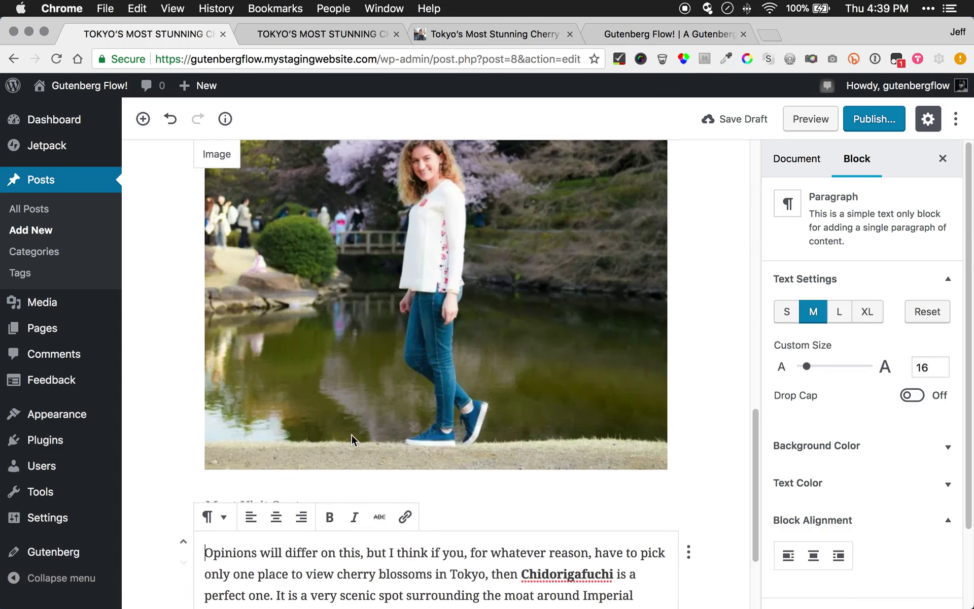
pyautogui.scroll(-3, 351, 434)
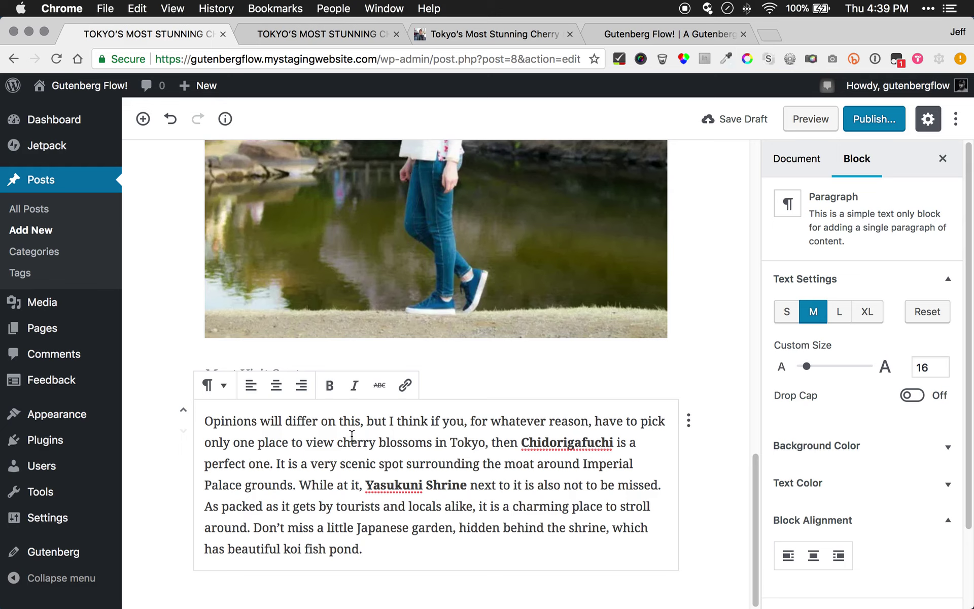
# Check the "MUST VISIT SPOT" section and the image after it in the original article, and return to the draft
pyautogui.click(362, 41)
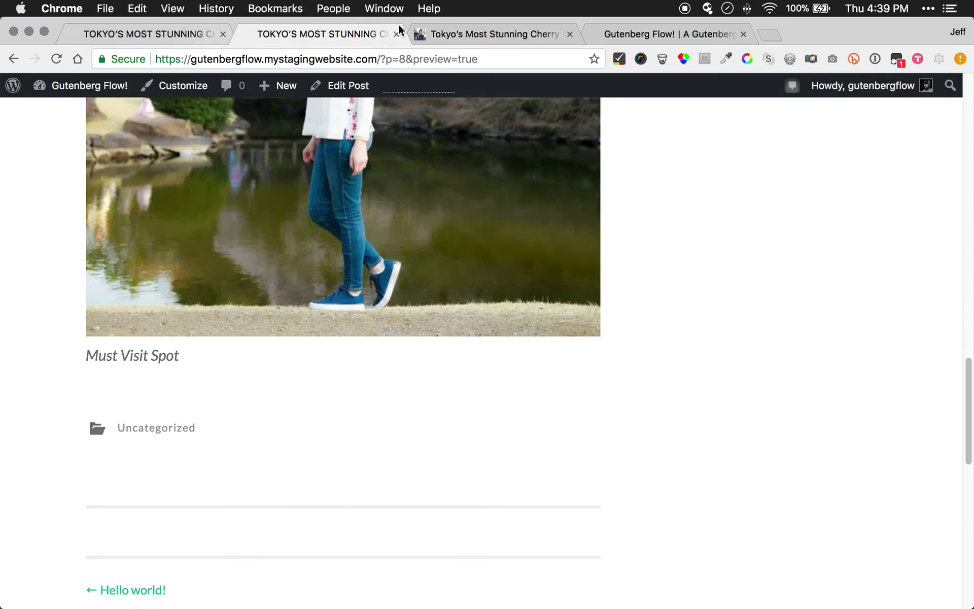
pyautogui.click(504, 31)
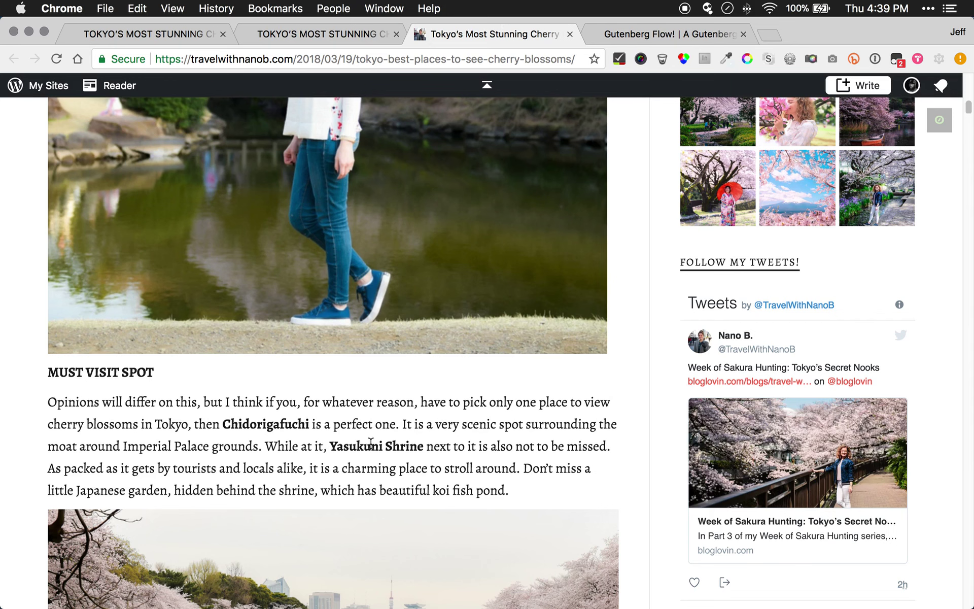
pyautogui.scroll(-3, 220, 427)
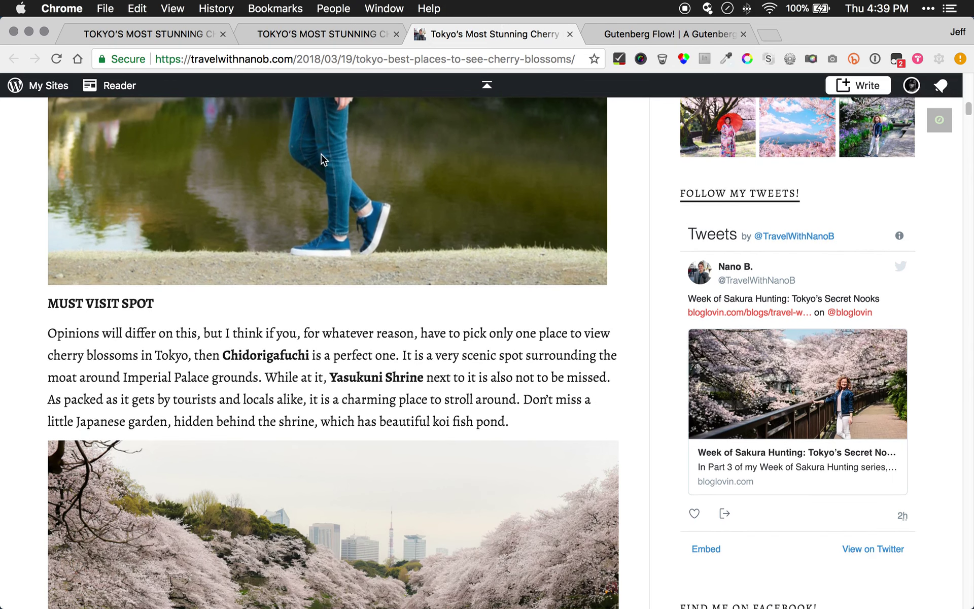
pyautogui.click(221, 25)
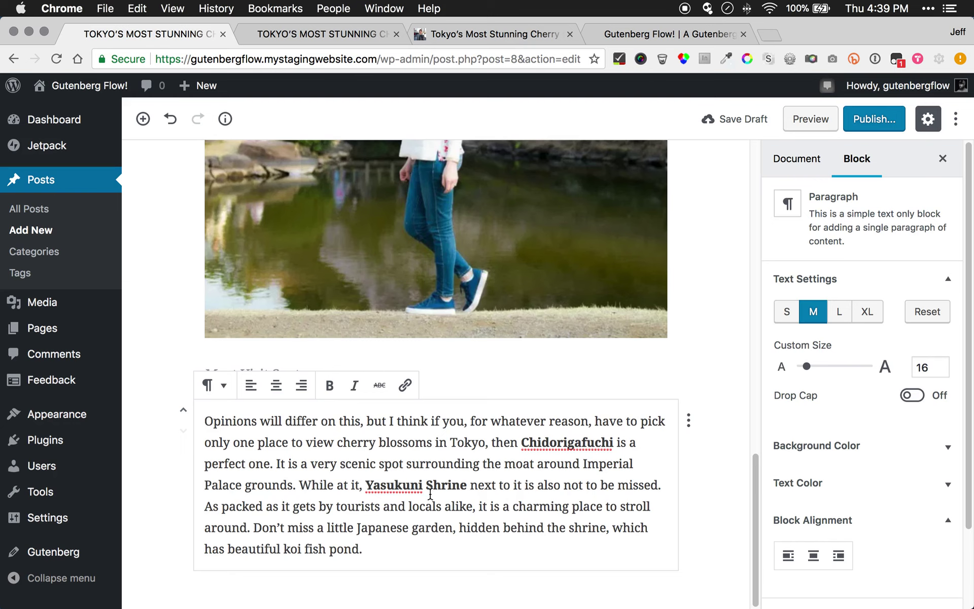
# Start an empty paragraph below the pasted "Opinions will differ on this" paragraph
pyautogui.doubleClick(565, 435)
pyautogui.click(487, 522)
pyautogui.press('Return')
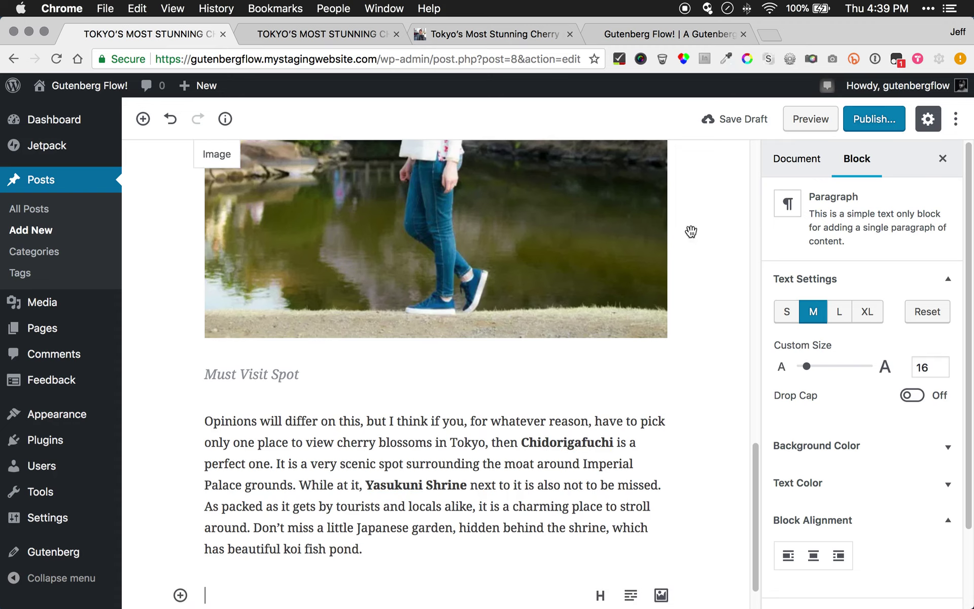
# Preview the post and examine the "Must Visit Spot" subhead and the paragraph below it
pyautogui.click(822, 118)
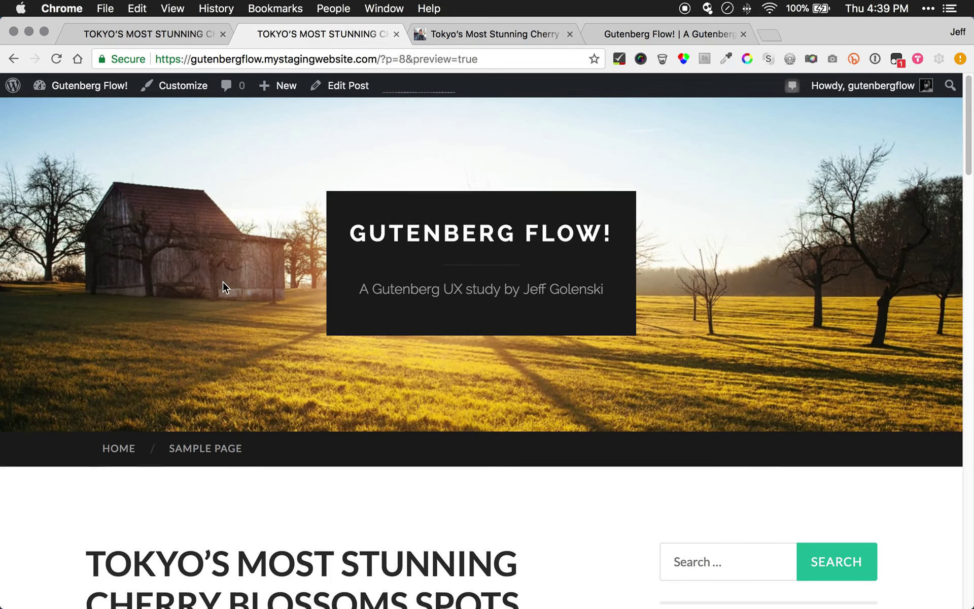
pyautogui.scroll(-10, 222, 284)
pyautogui.scroll(-12, 222, 286)
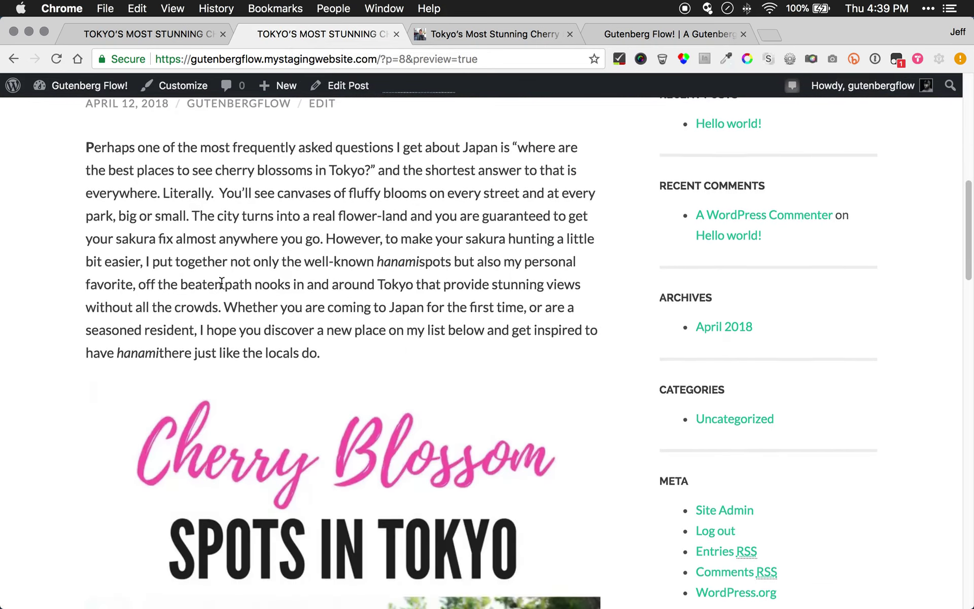
pyautogui.scroll(-15, 222, 288)
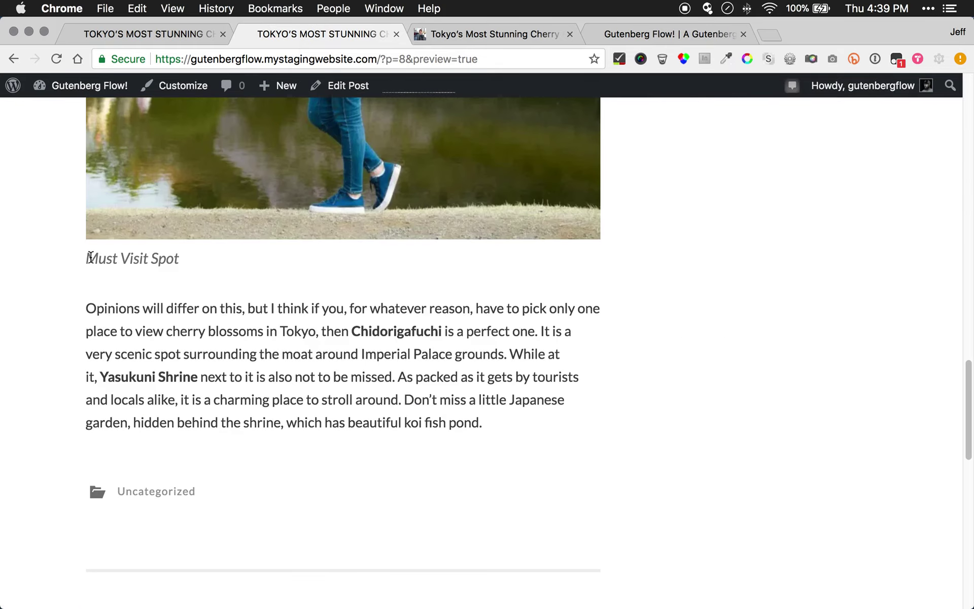
# Compare the spacing between the image and "Must Visit Spot" in the original article, the preview and the editor
pyautogui.click(477, 34)
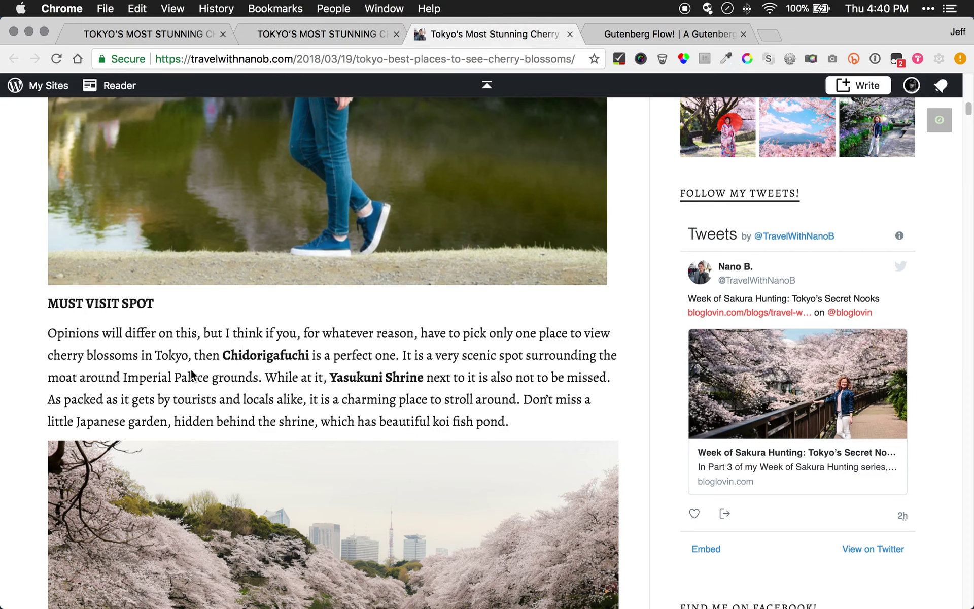
pyautogui.click(304, 34)
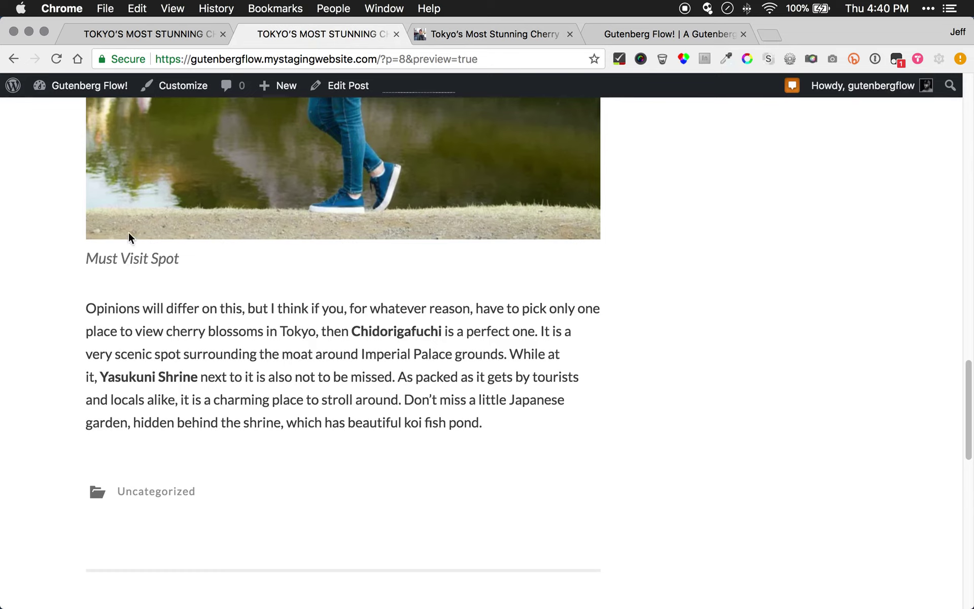
pyautogui.click(154, 31)
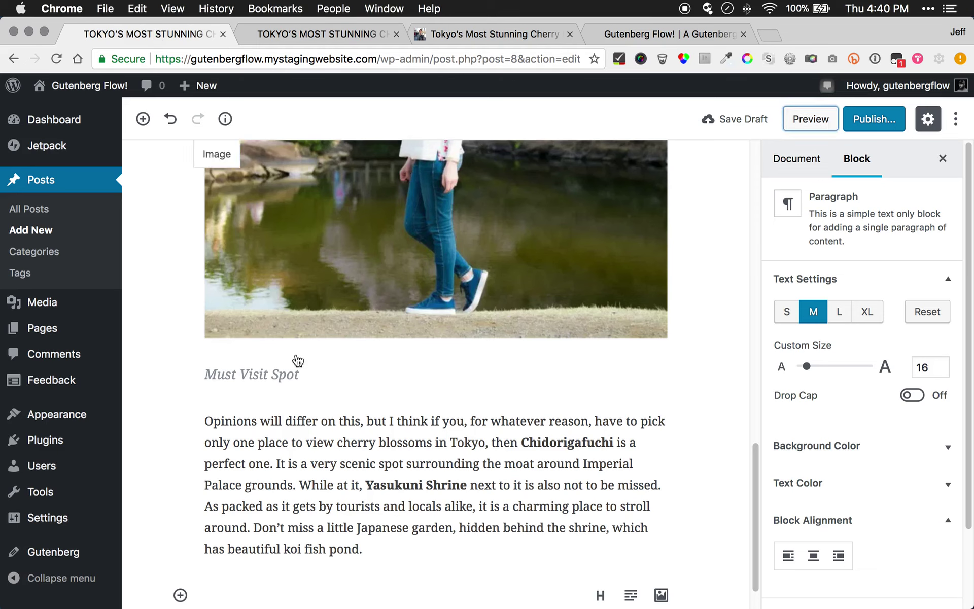
pyautogui.click(307, 32)
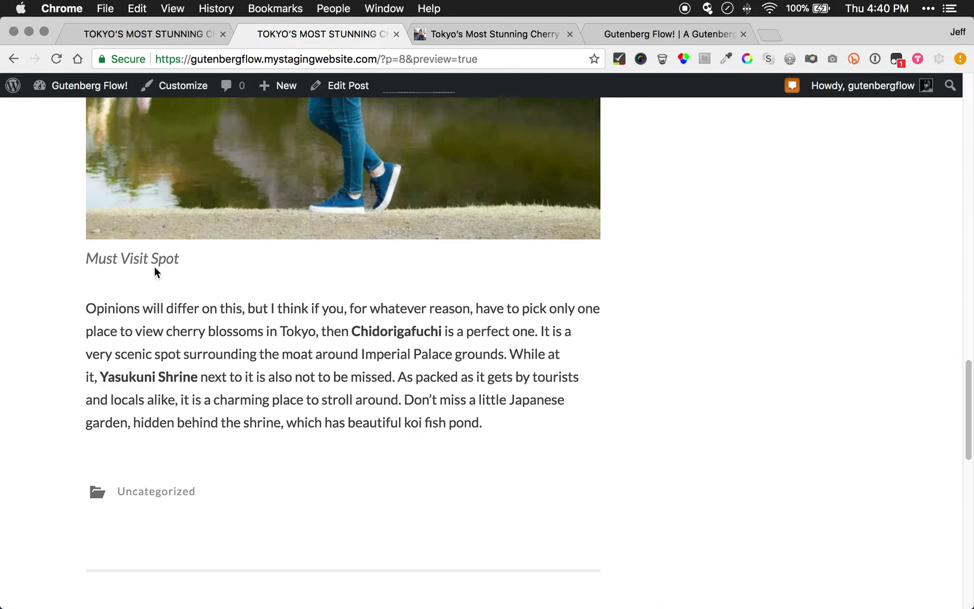
# Select the "Must Visit Spot" subhead in the editor and examine its transform choices, advanced settings and block options for a spacing control
pyautogui.click(138, 31)
pyautogui.click(272, 374)
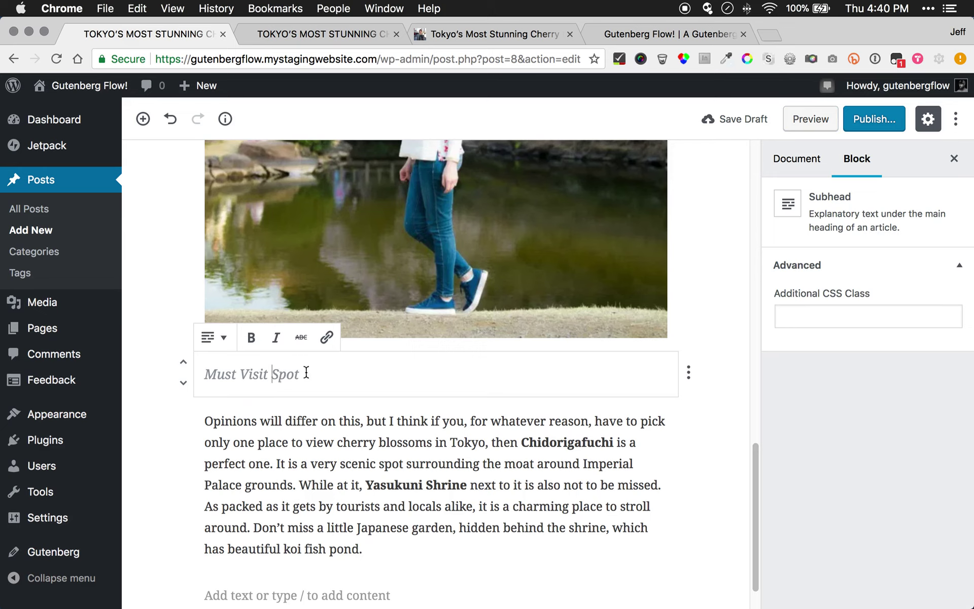
pyautogui.doubleClick(286, 373)
pyautogui.tripleClick(286, 372)
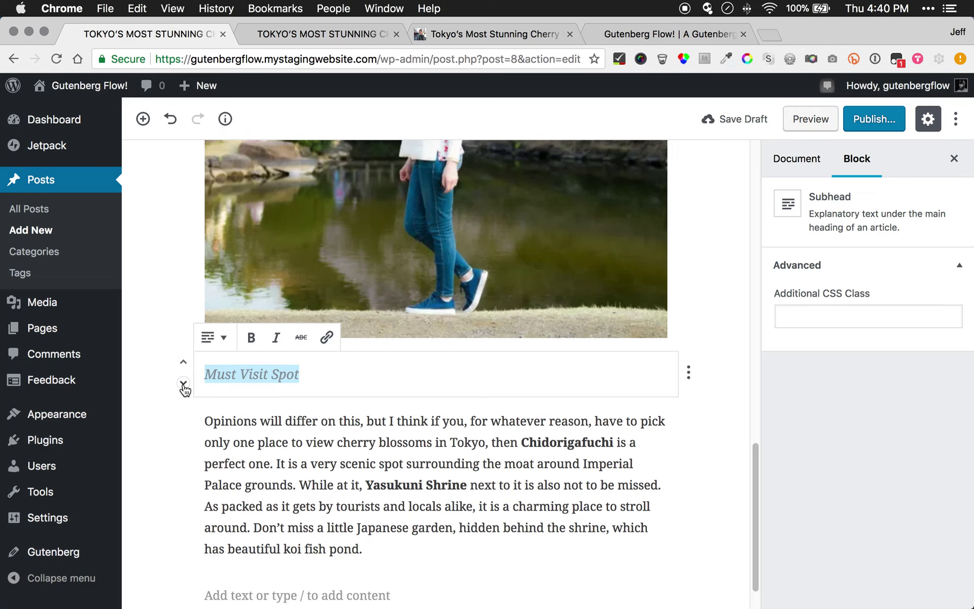
pyautogui.click(226, 345)
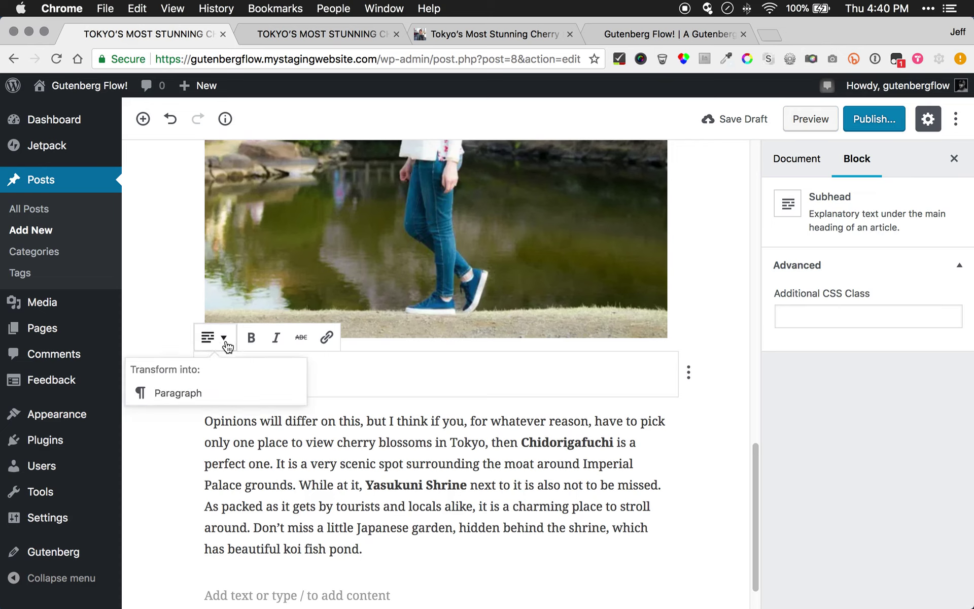
pyautogui.click(345, 378)
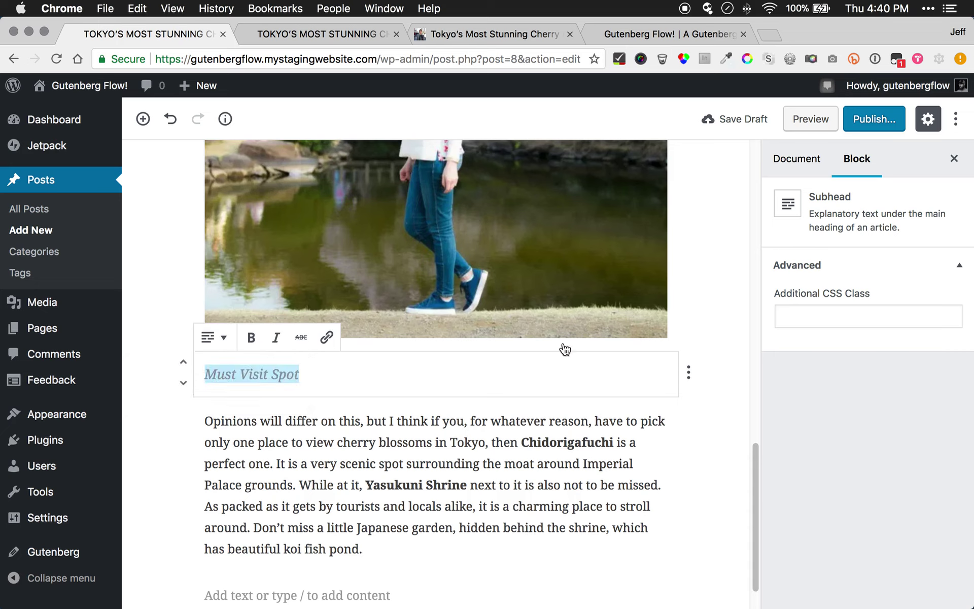
pyautogui.click(958, 266)
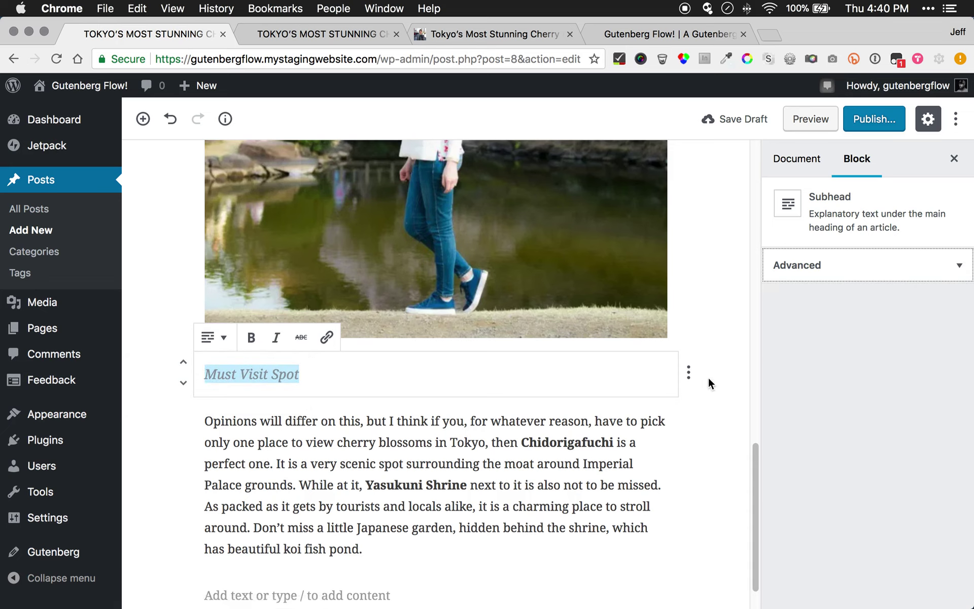
pyautogui.click(690, 374)
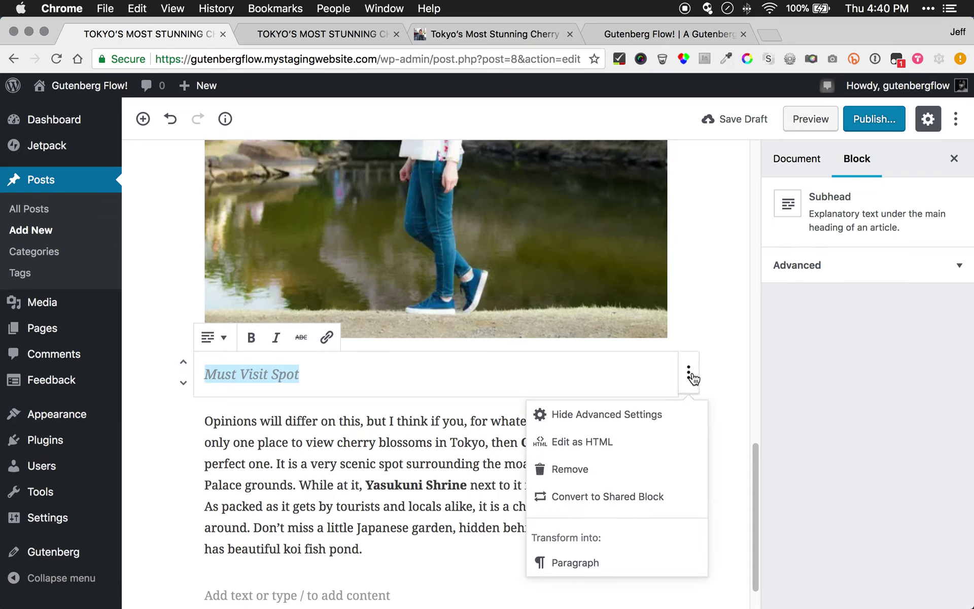
pyautogui.click(423, 370)
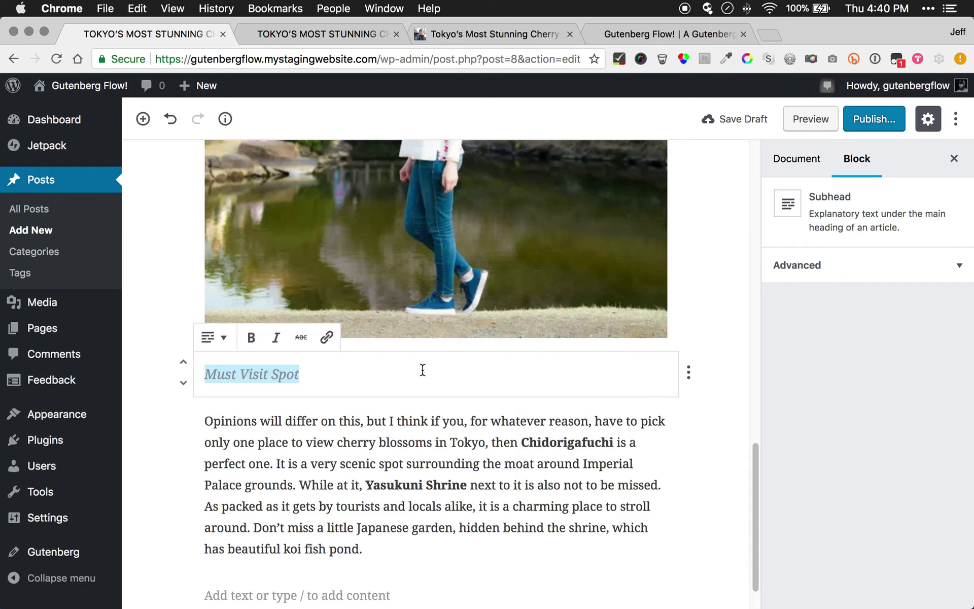
# Select the image above the subhead and examine its transform choices and advanced settings for a spacing control
pyautogui.click(412, 236)
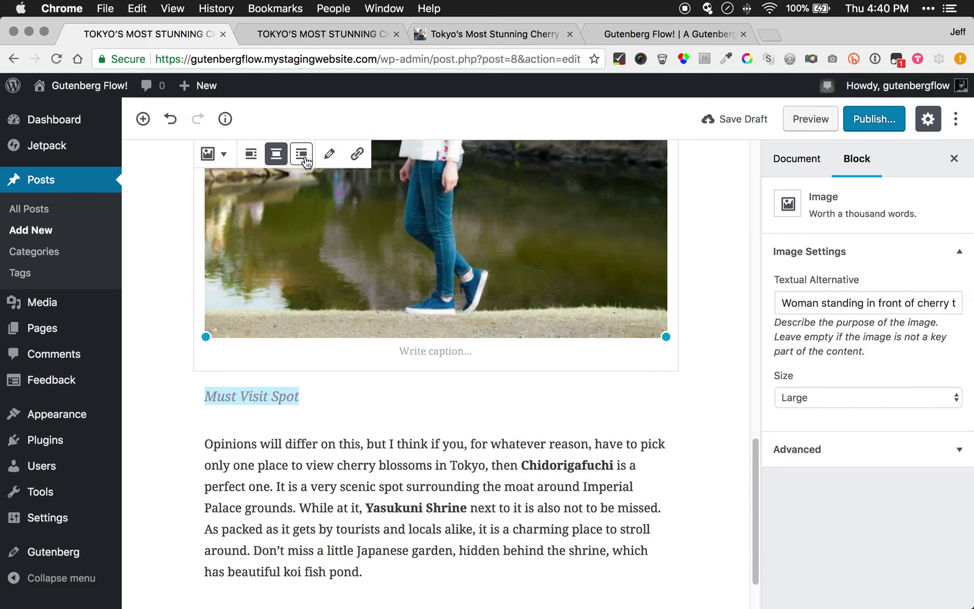
pyautogui.click(226, 160)
pyautogui.click(226, 161)
pyautogui.click(820, 451)
pyautogui.click(821, 451)
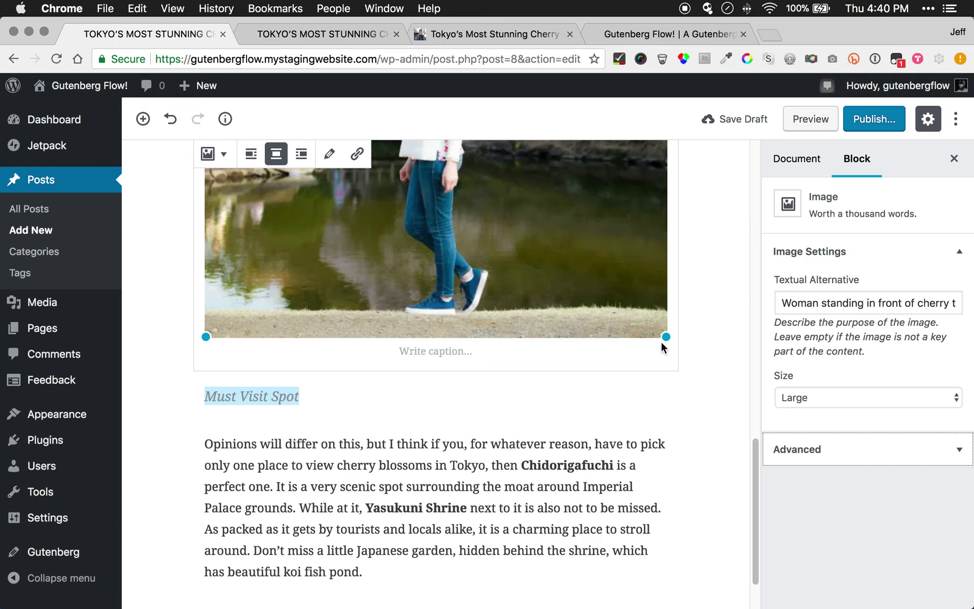
# Insert an empty paragraph between the image and the "Must Visit Spot" subhead, and preview the post
pyautogui.click(261, 399)
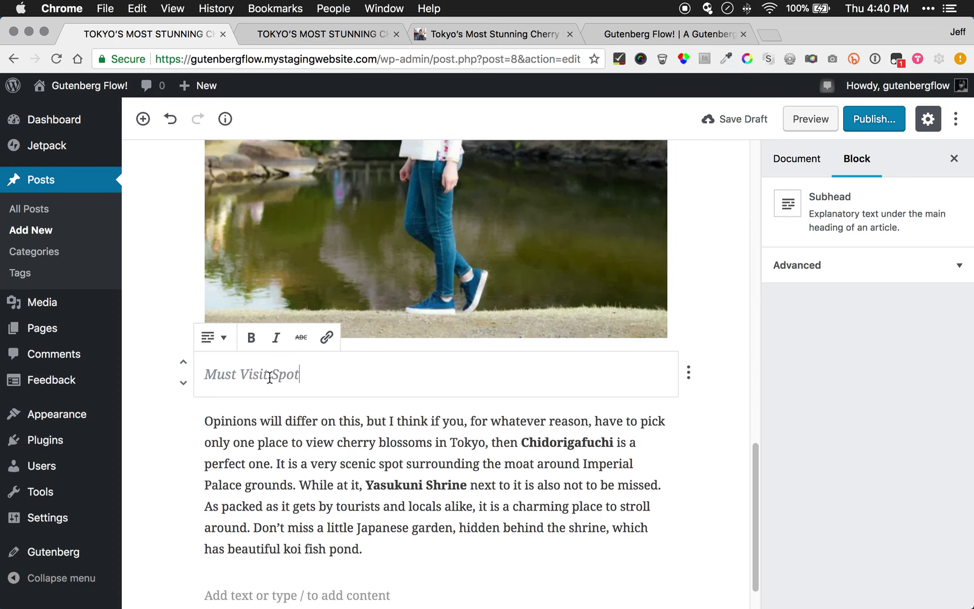
pyautogui.click(369, 351)
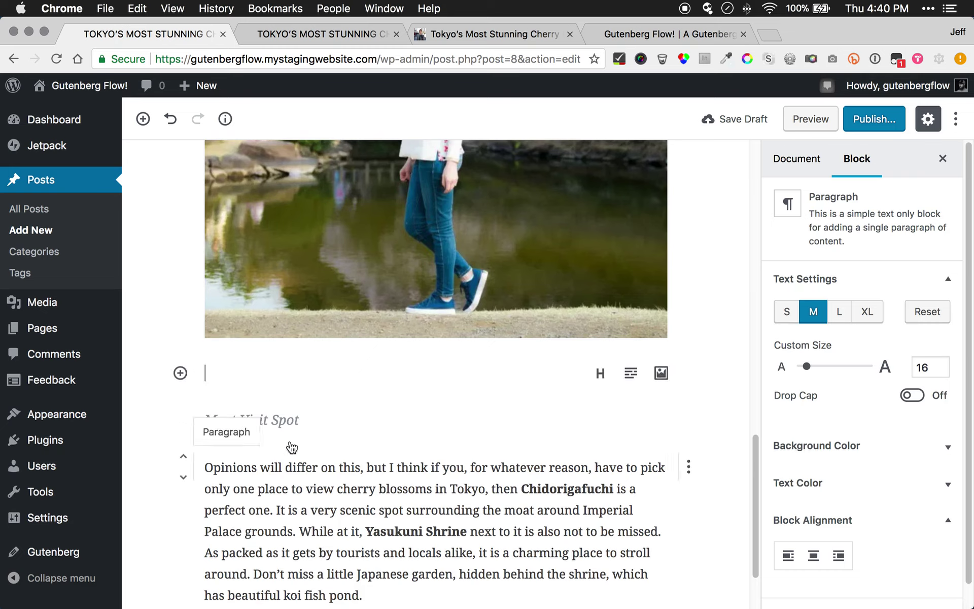
pyautogui.click(789, 119)
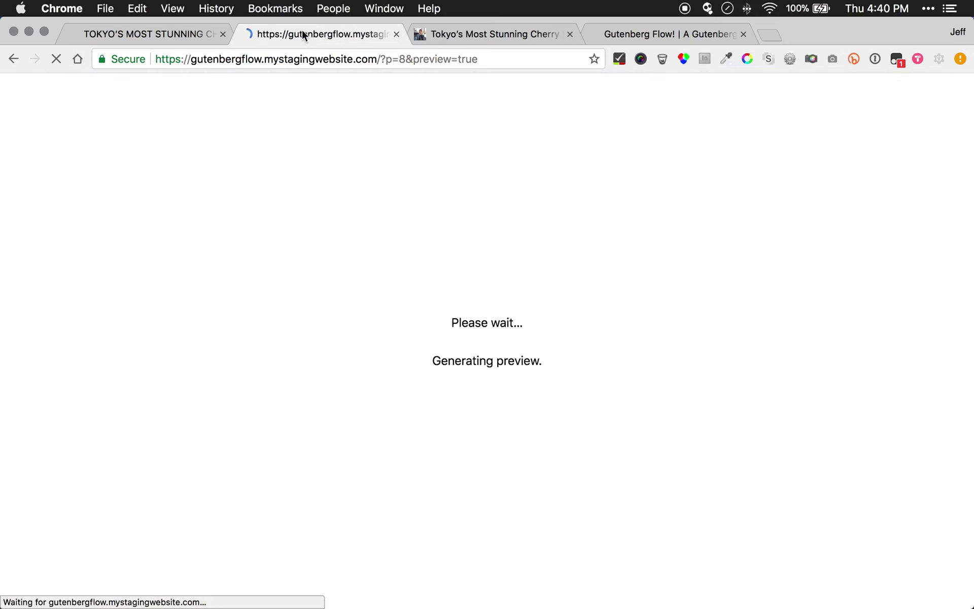
# Examine the spacing between the image and the "Must Visit Spot" subhead in the preview, and return to the editor
pyautogui.scroll(-15, 87, 225)
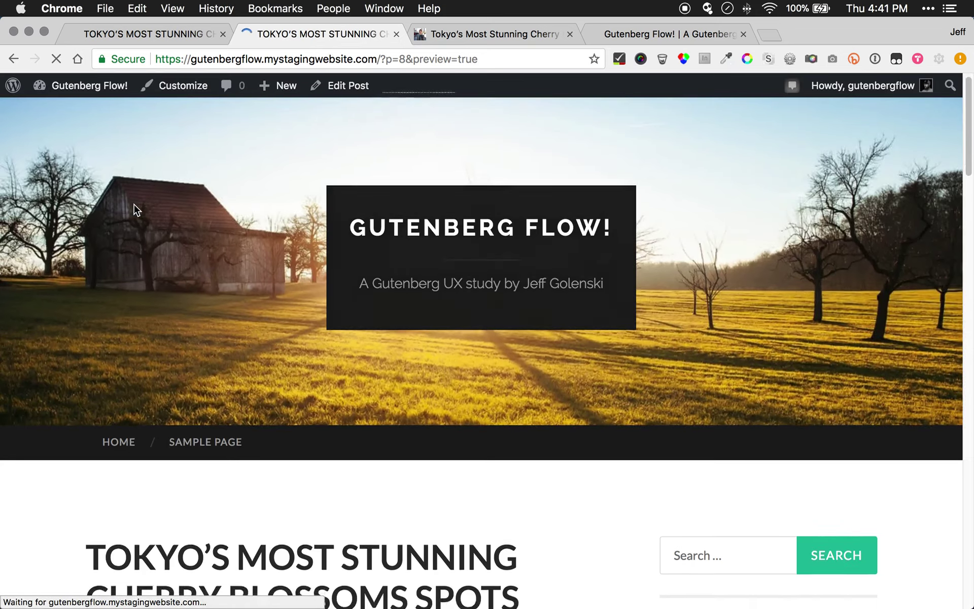
pyautogui.scroll(-5, 86, 226)
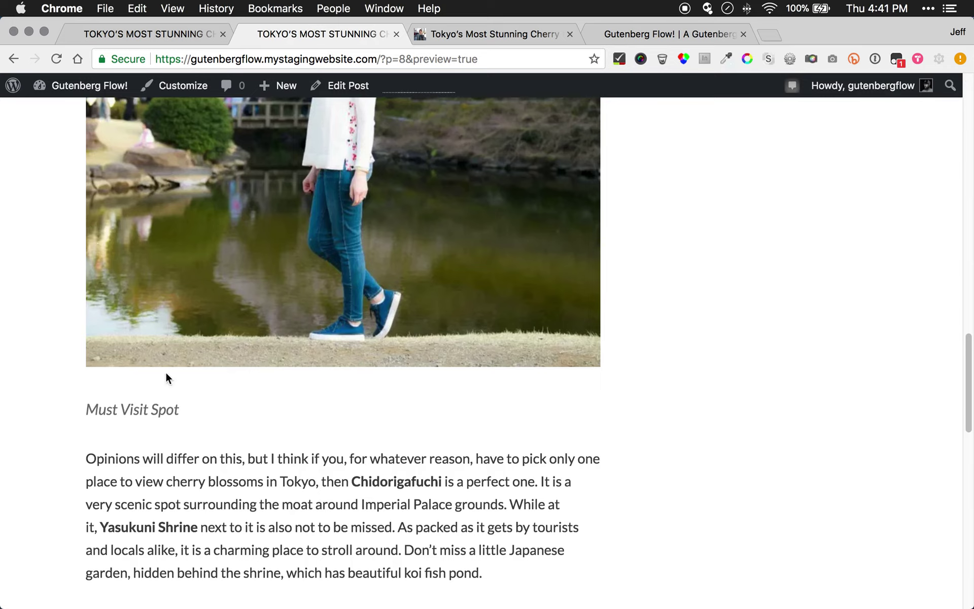
pyautogui.click(191, 33)
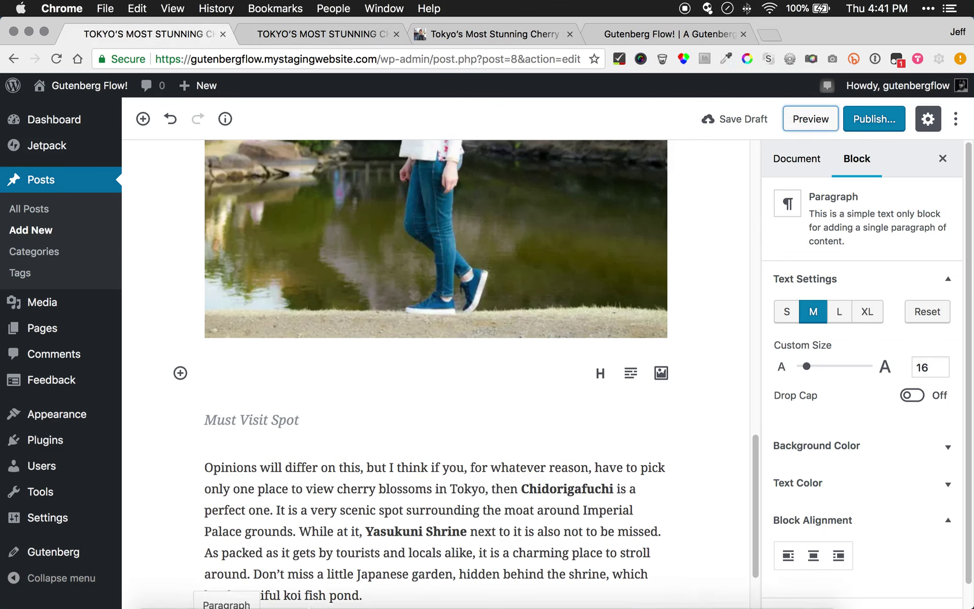
# Move the cursor from the empty spacer paragraph into the paragraph below "Must Visit Spot" and preview the post again
pyautogui.click(303, 515)
pyautogui.click(369, 540)
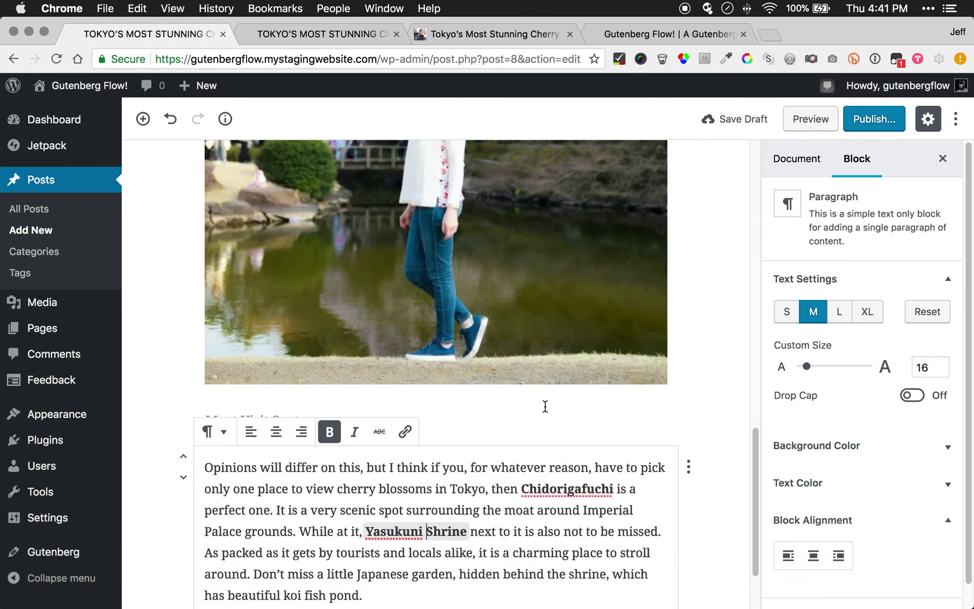
pyautogui.scroll(-1, 428, 365)
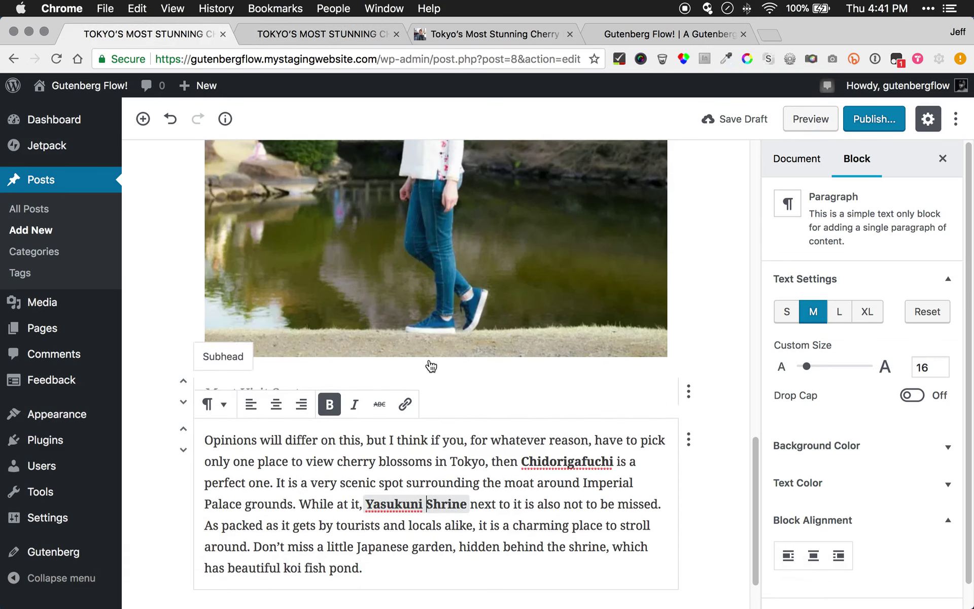
pyautogui.click(455, 383)
pyautogui.click(411, 482)
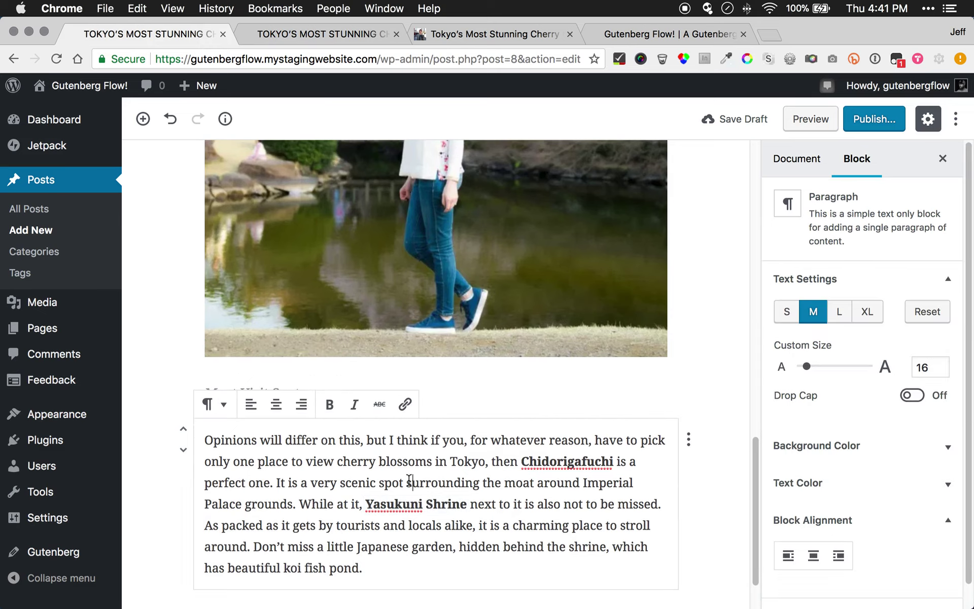
pyautogui.click(803, 115)
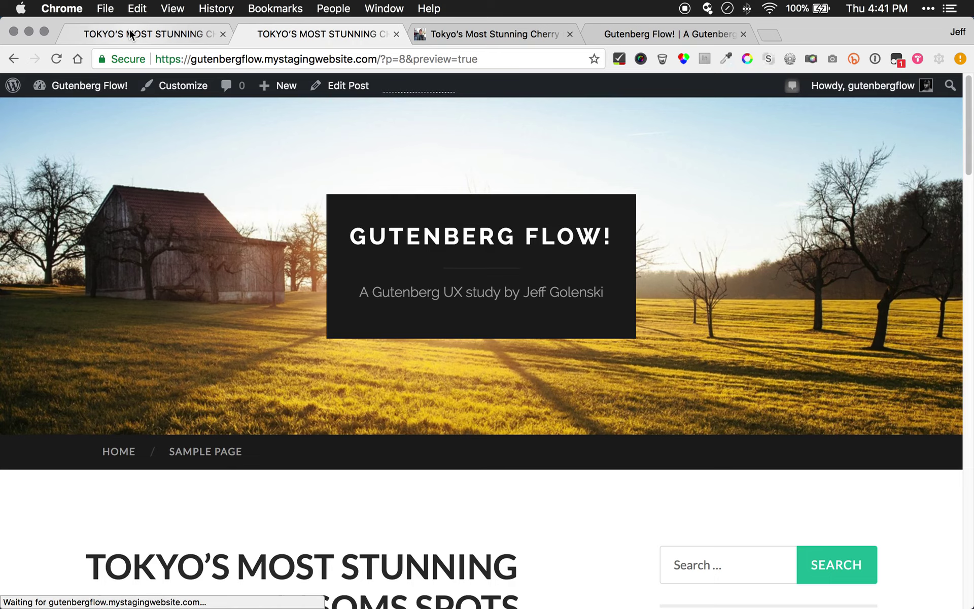
# Reload the preview, check the gap above "Must Visit Spot" again, and return to the editor
pyautogui.click(130, 34)
pyautogui.click(316, 35)
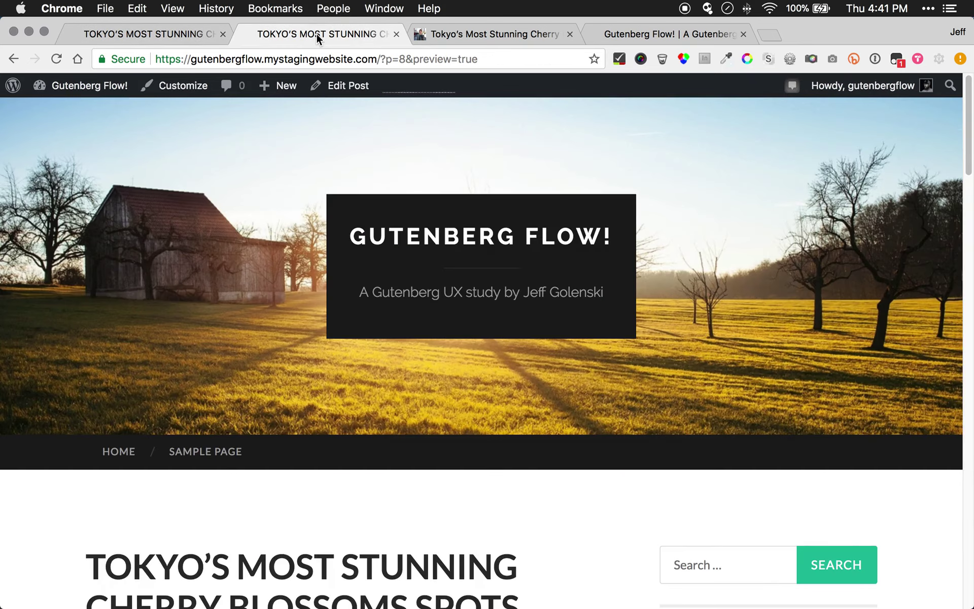
pyautogui.scroll(-7, 325, 355)
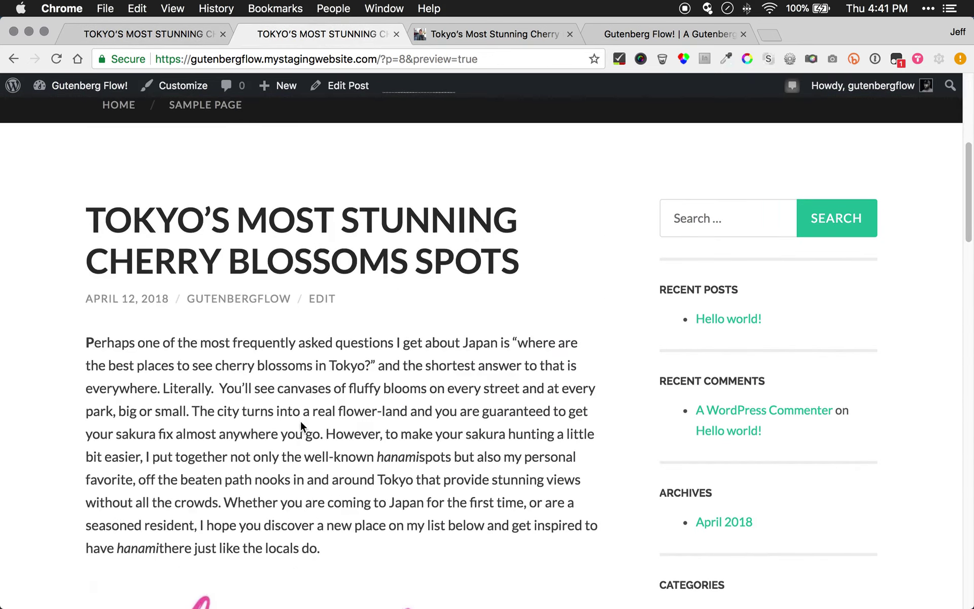
pyautogui.scroll(-3, 287, 404)
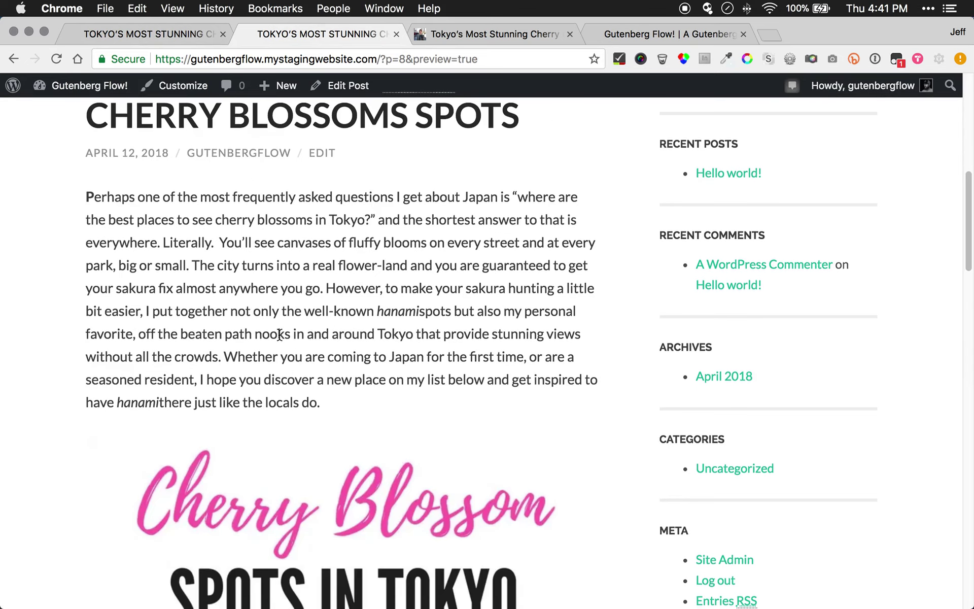
pyautogui.press('super+r')
pyautogui.scroll(-15, 278, 325)
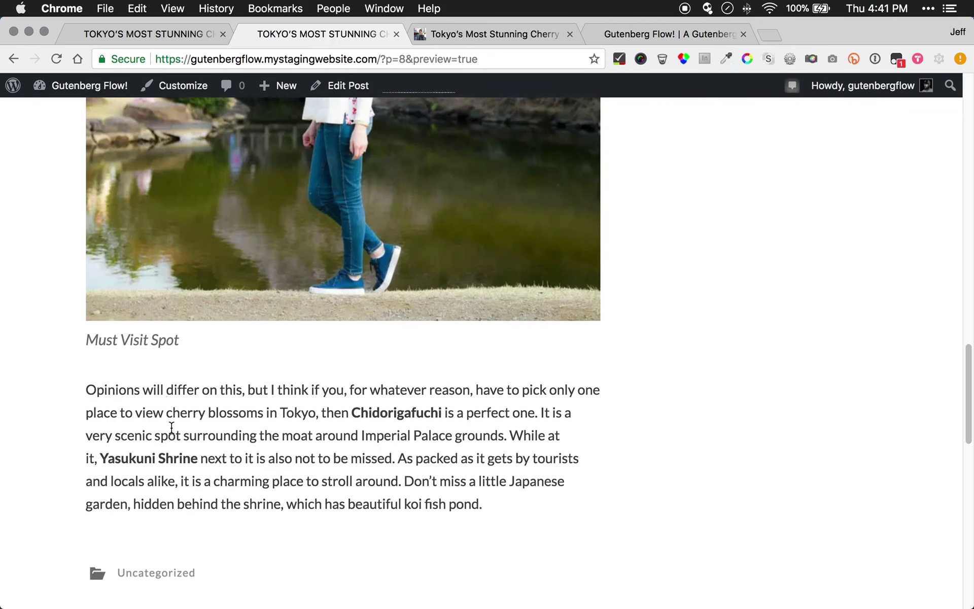
pyautogui.click(130, 35)
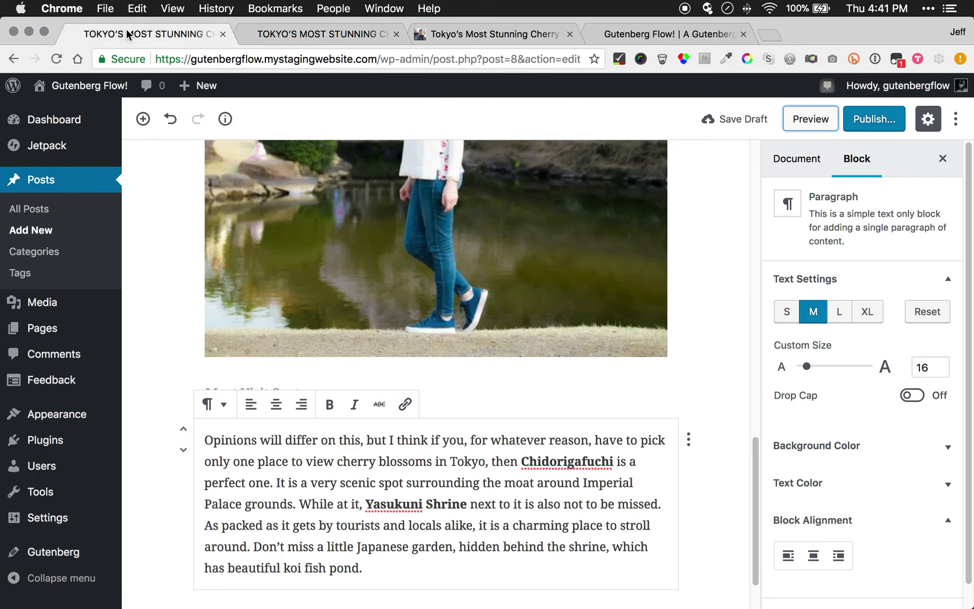
pyautogui.scroll(-1, 239, 487)
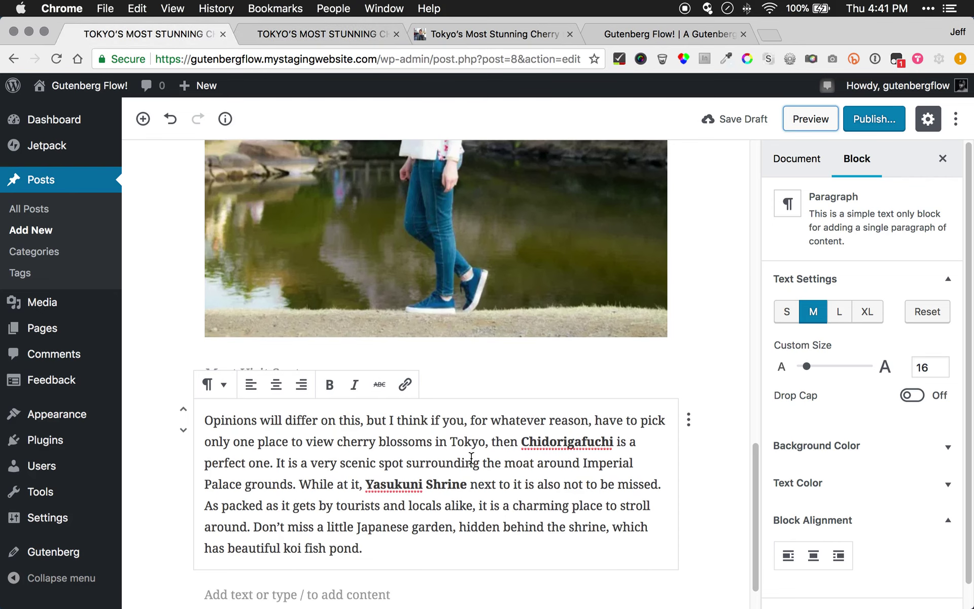
pyautogui.click(482, 485)
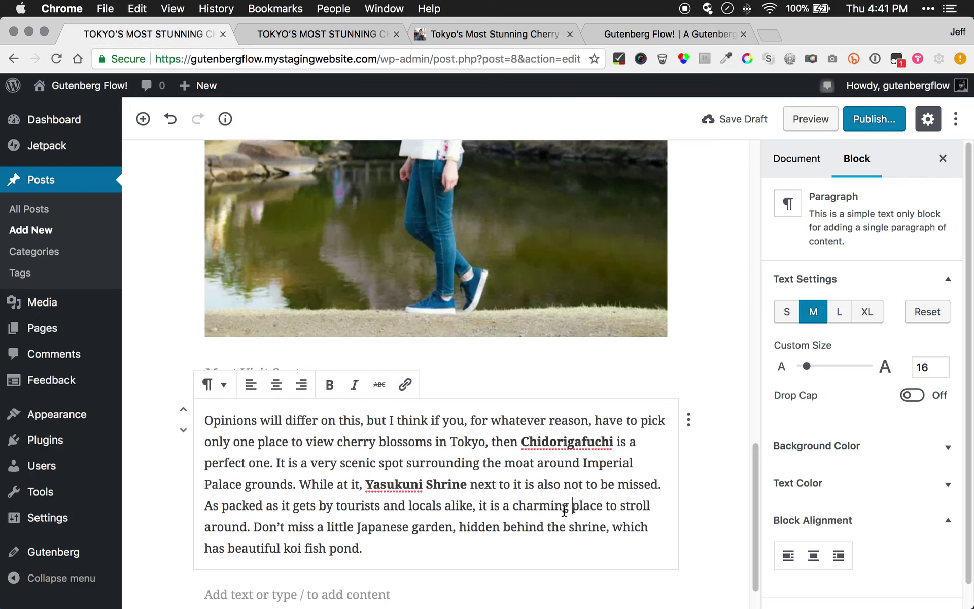
pyautogui.moveTo(572, 506); pyautogui.dragTo(350, 454)
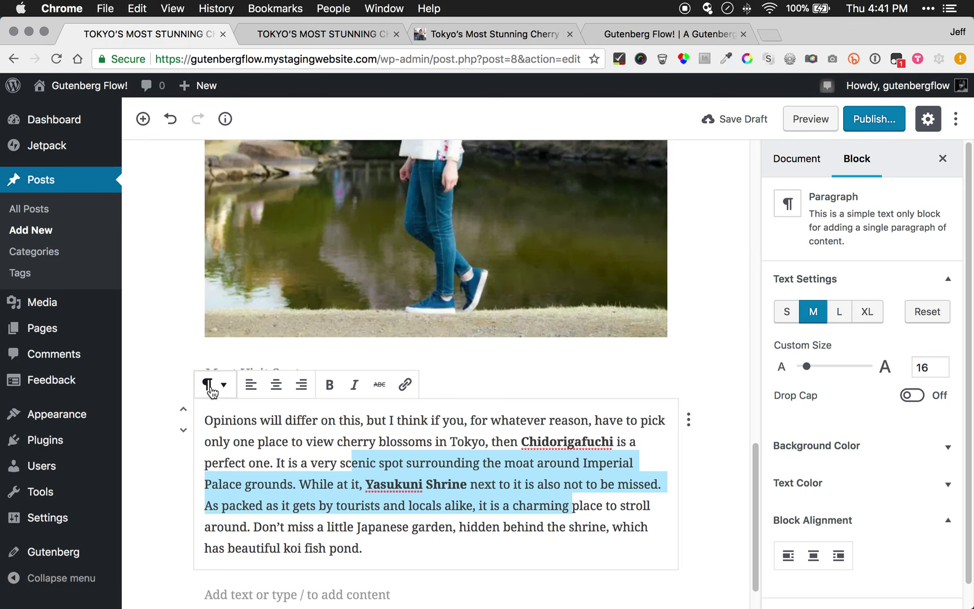
pyautogui.click(357, 520)
# Try again to insert an empty paragraph between the image and the "Must Visit Spot" subhead
pyautogui.click(504, 355)
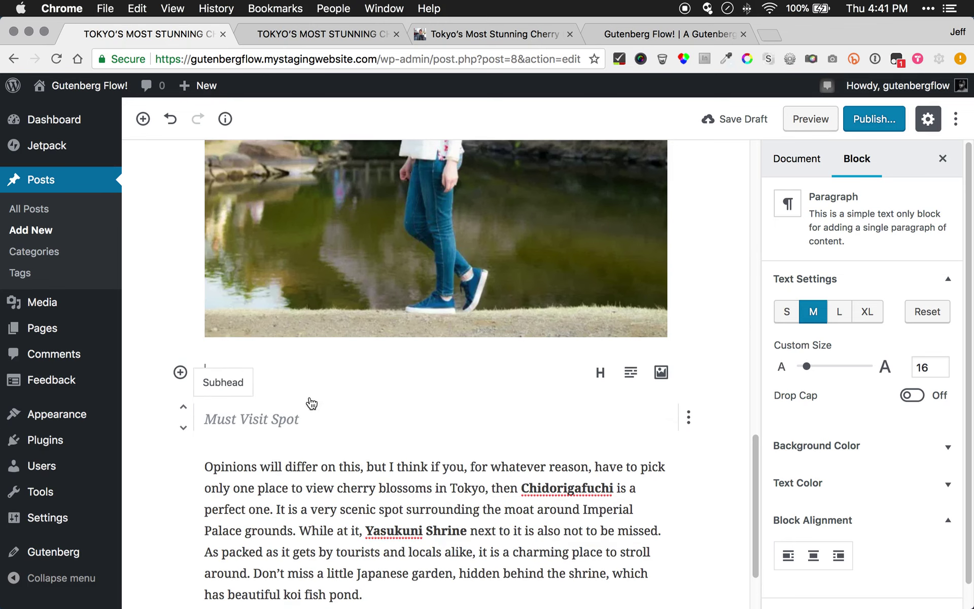
pyautogui.click(282, 421)
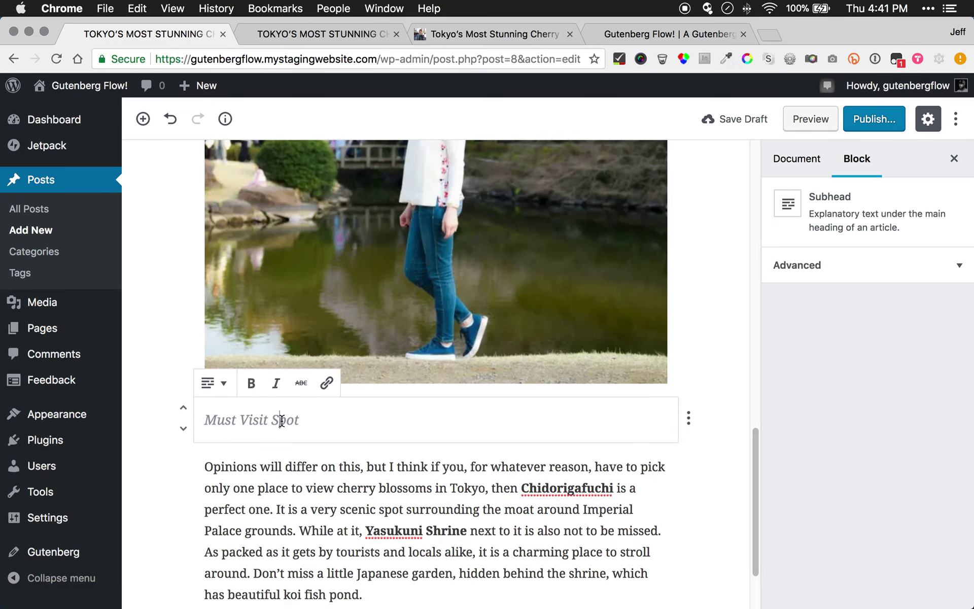
pyautogui.tripleClick(224, 405)
pyautogui.click(358, 479)
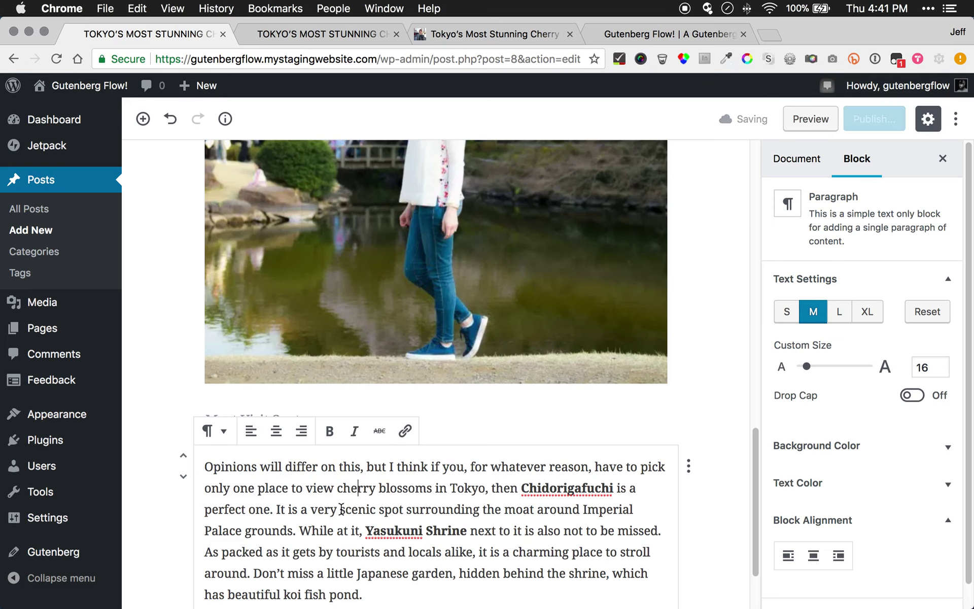
pyautogui.scroll(-3, 236, 454)
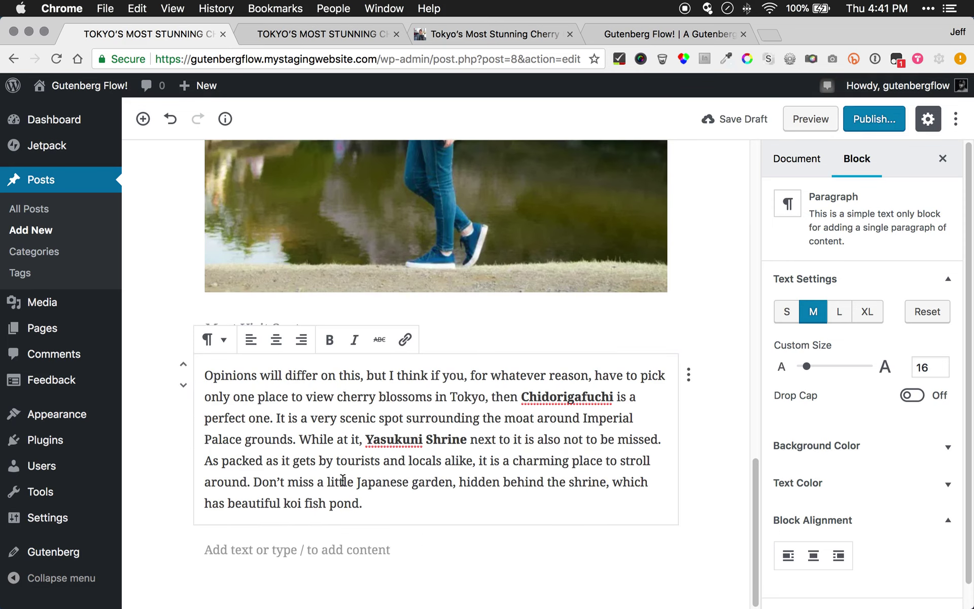
# Check which image follows the "Must Visit Spot" paragraph in the original article, and add an empty image block at the end of the post
pyautogui.click(343, 34)
pyautogui.click(464, 32)
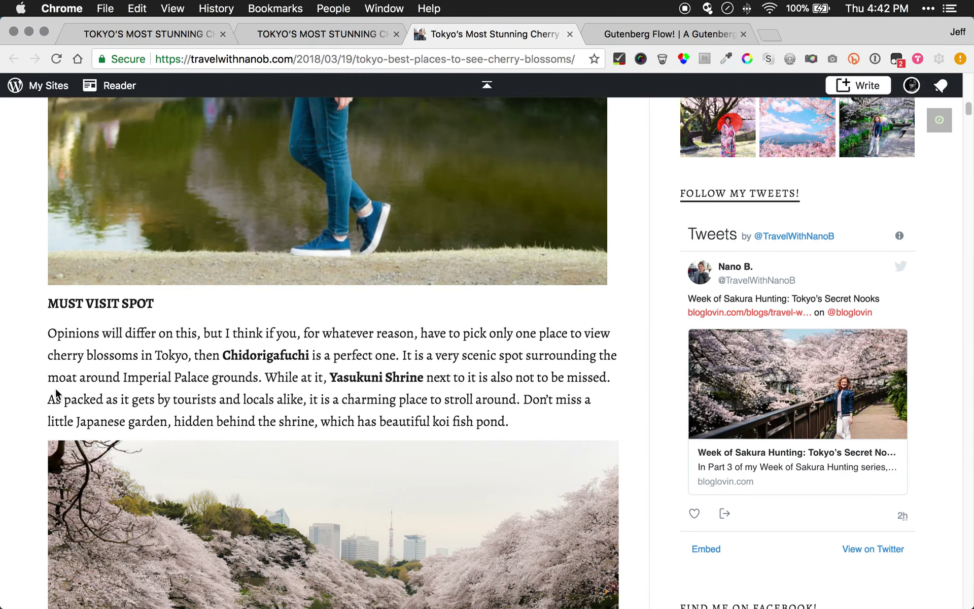
pyautogui.scroll(-8, 55, 391)
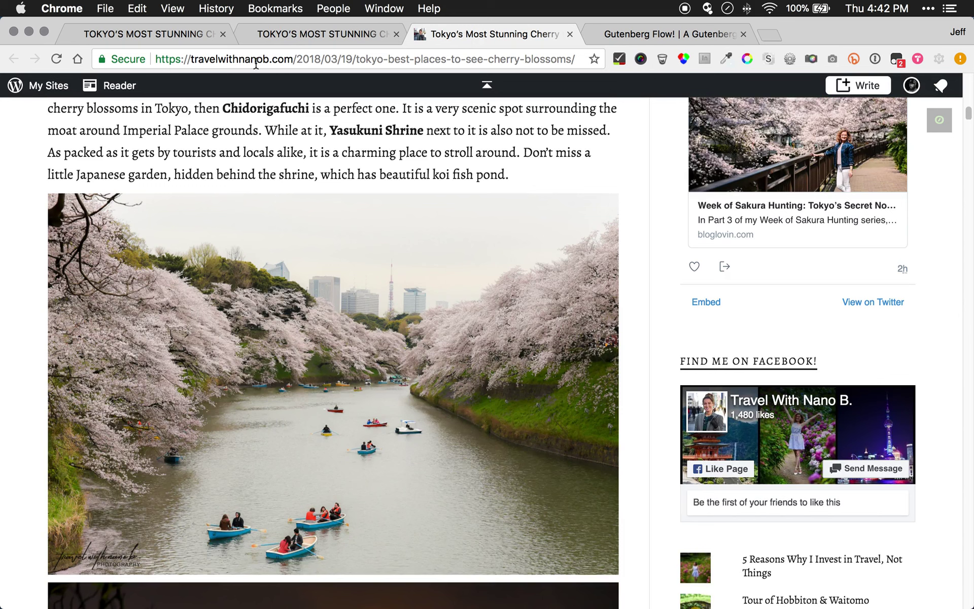
pyautogui.click(144, 36)
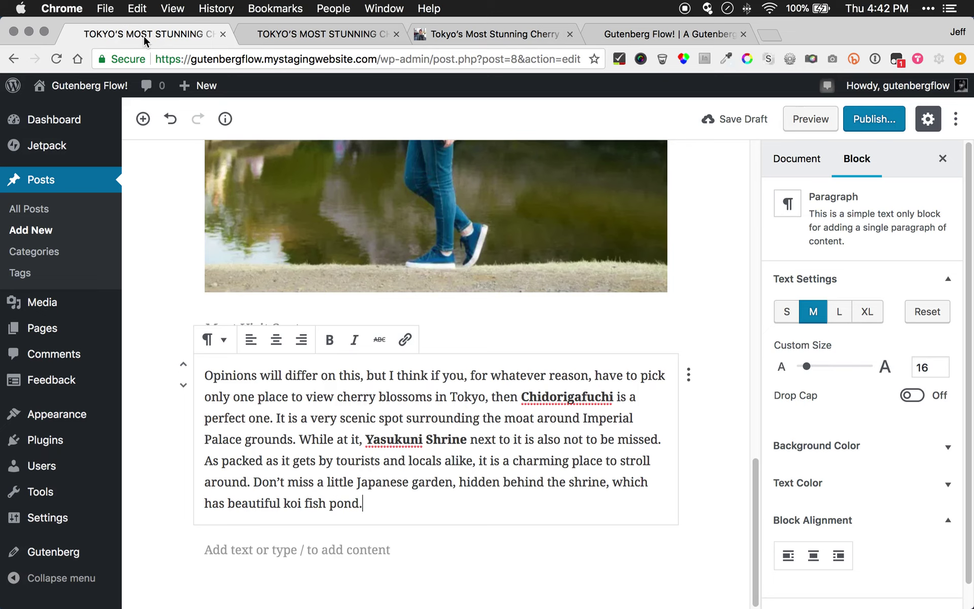
pyautogui.click(352, 548)
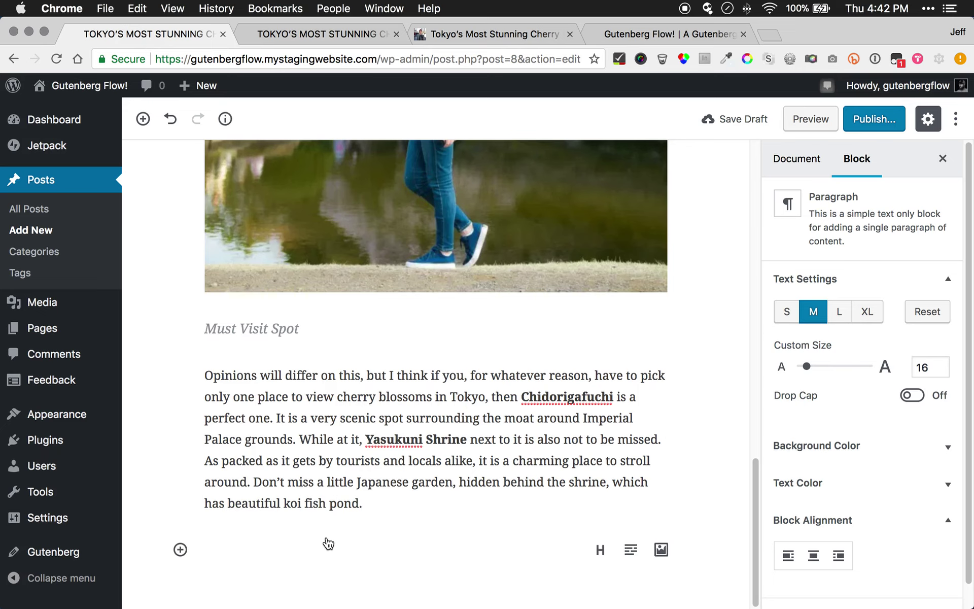
pyautogui.click(661, 551)
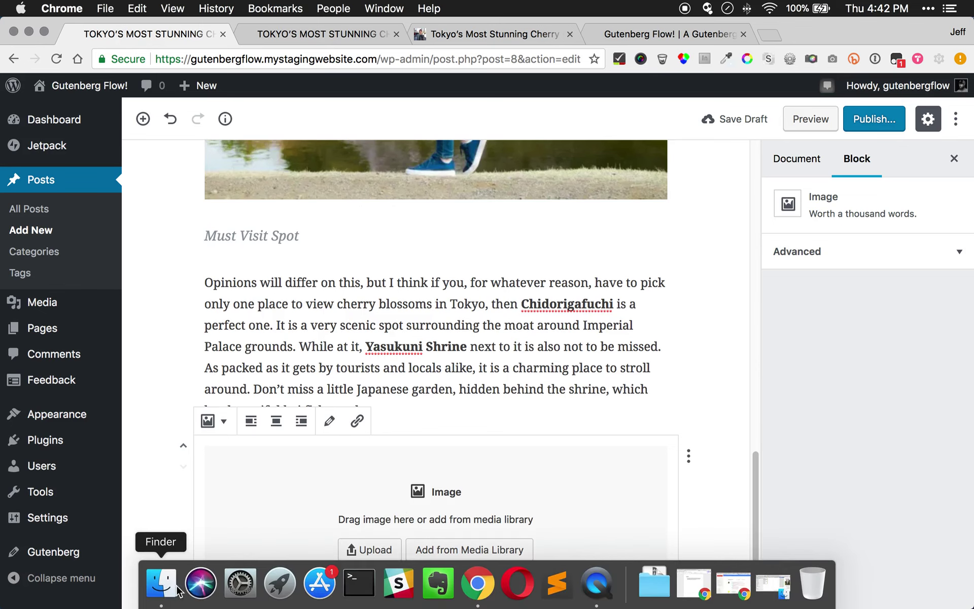
# Switch to Finder and browse the article's image files to select the river photo with boats, tokyo-best-cherry-blossom-spots-32.jpg
pyautogui.click(163, 584)
pyautogui.moveTo(709, 386); pyautogui.dragTo(555, 107)
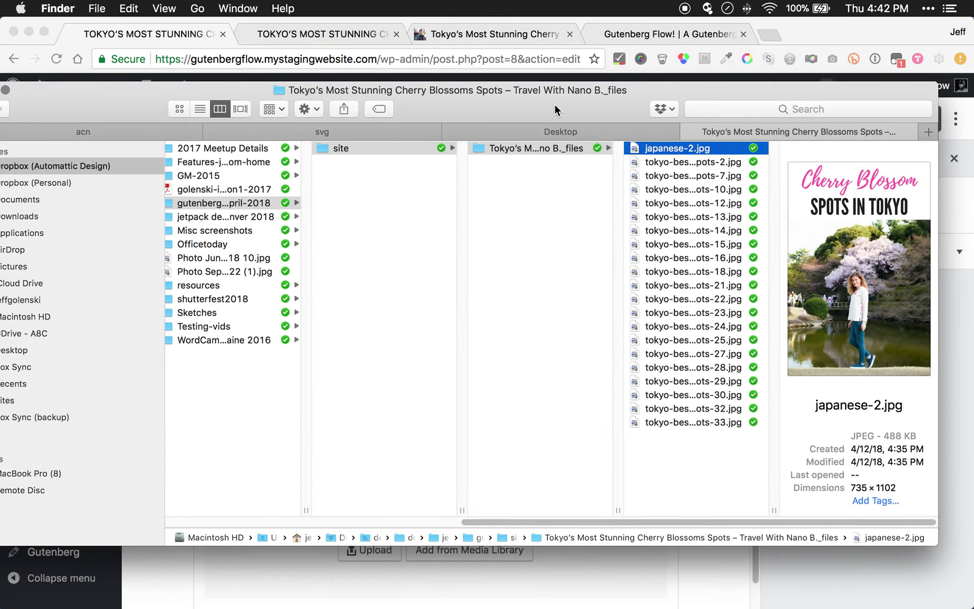
pyautogui.press('Down')
pyautogui.press('Down')
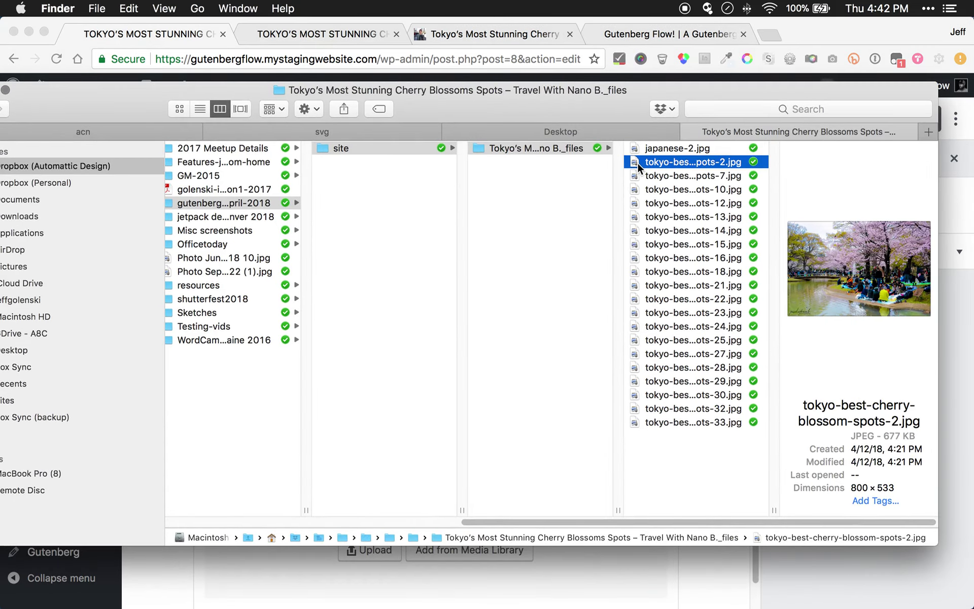
pyautogui.press('Down')
pyautogui.press('Down')
pyautogui.press('Down')
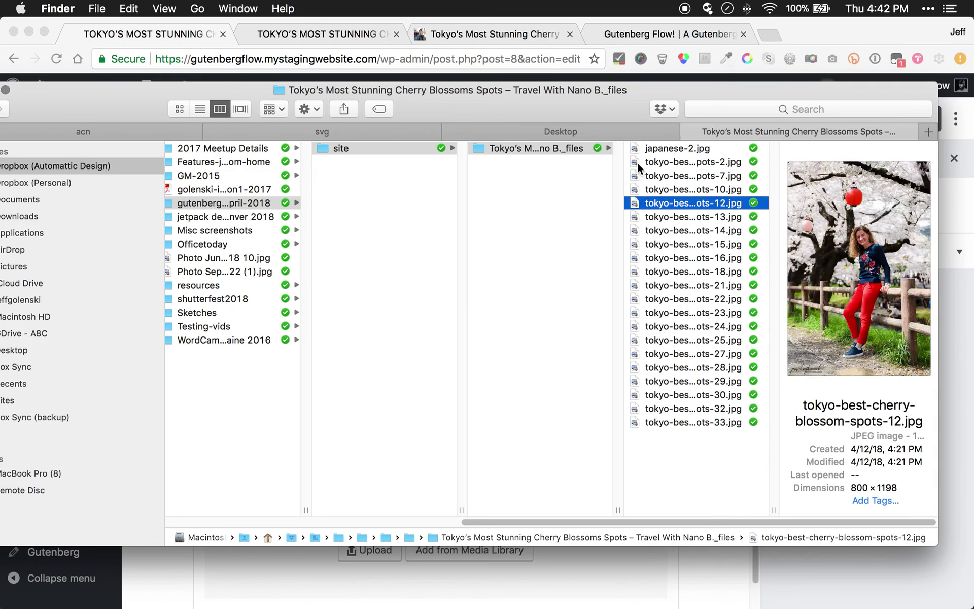
pyautogui.press('Down')
pyautogui.press('Down')
pyautogui.press('Down')
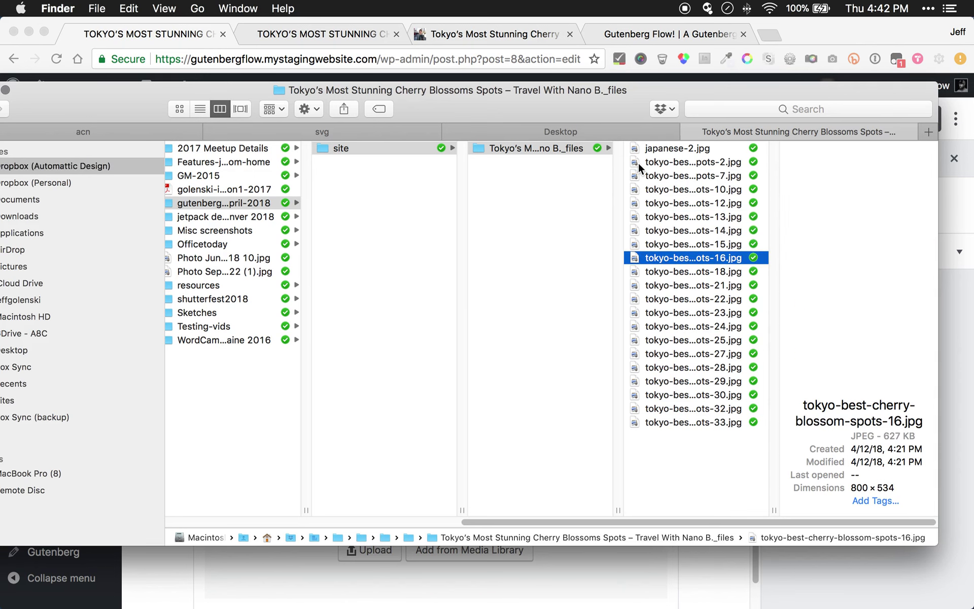
pyautogui.press('Down')
pyautogui.press('Down')
pyautogui.press('Down')
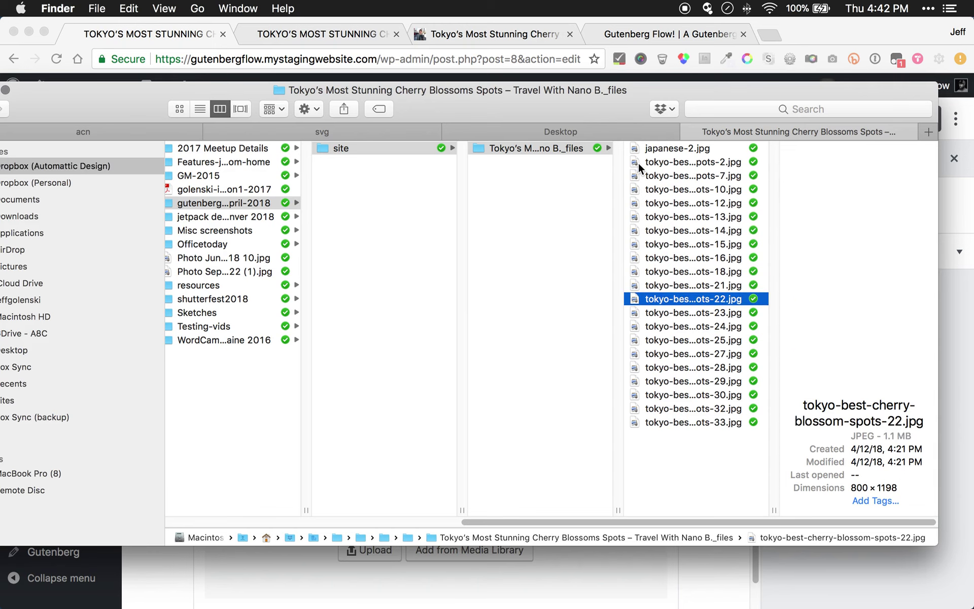
pyautogui.press('Down')
pyautogui.press('Down')
pyautogui.press('Down')
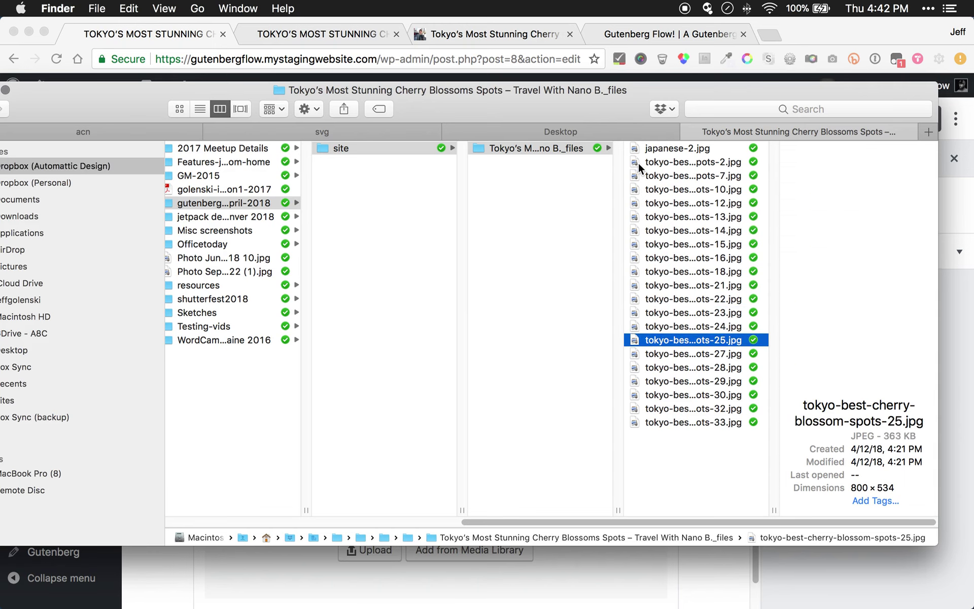
pyautogui.press('Down')
pyautogui.press('Down')
pyautogui.press('Down')
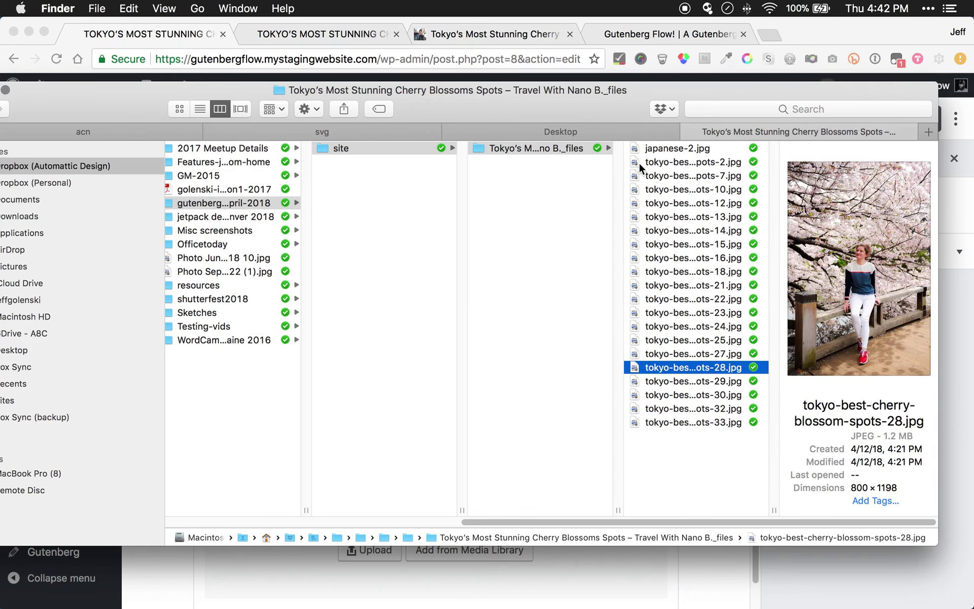
pyautogui.press('Down')
pyautogui.press('Down')
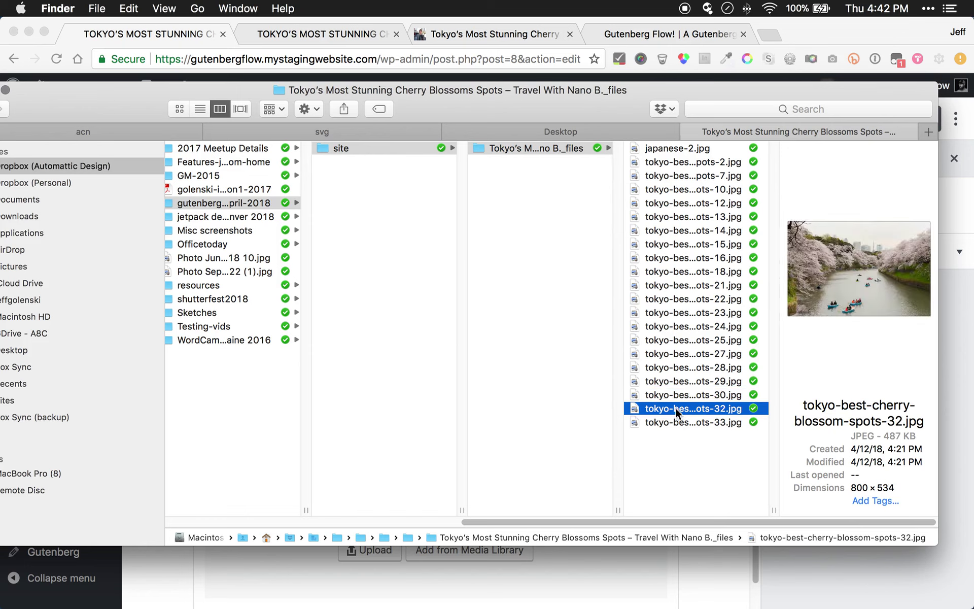
# Place tokyo-best-cherry-blossom-spots-32.jpg into the post's empty image block and minimize the Finder window
pyautogui.moveTo(675, 407); pyautogui.dragTo(439, 574)
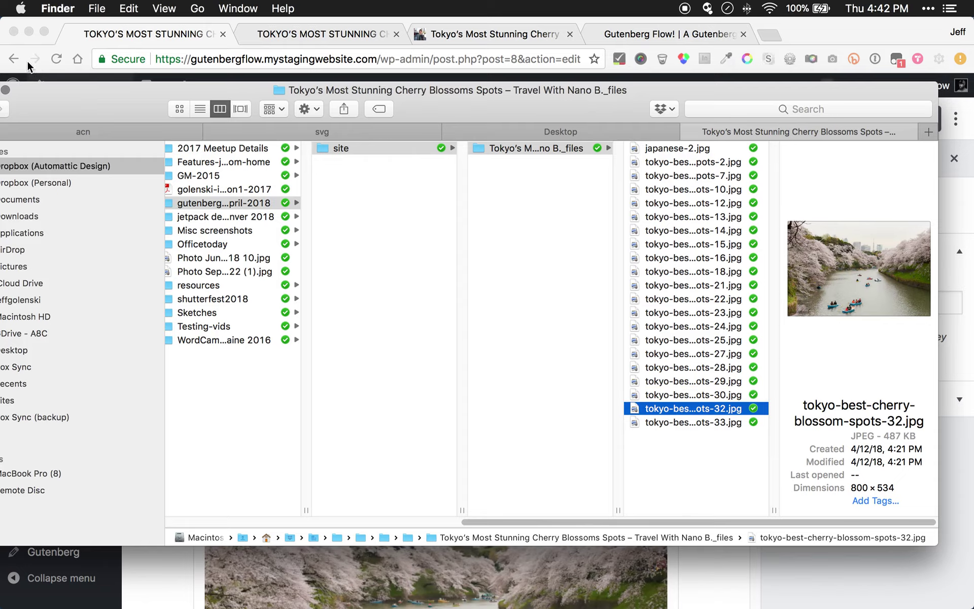
pyautogui.moveTo(49, 94); pyautogui.dragTo(148, 119)
pyautogui.click(90, 111)
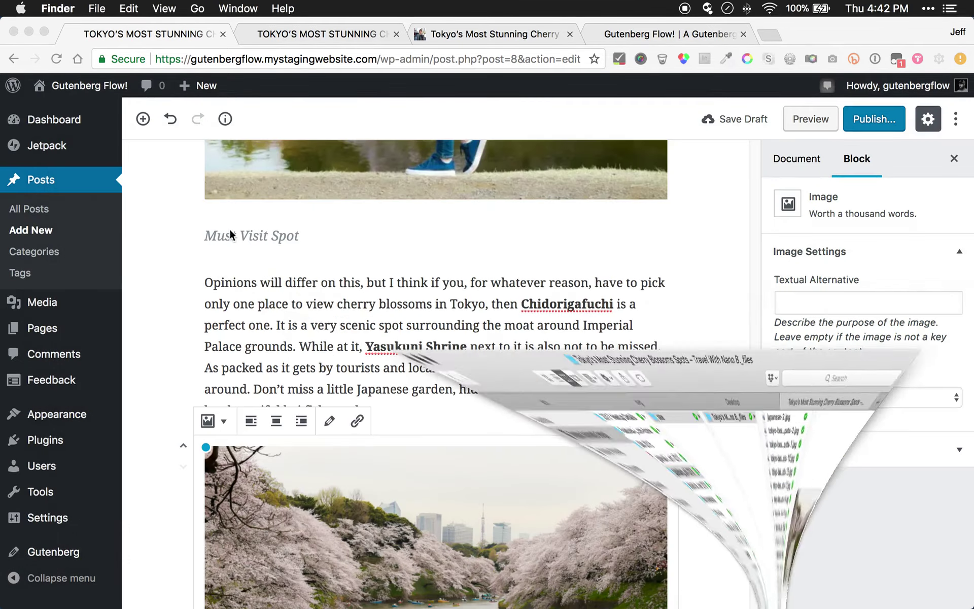
pyautogui.scroll(-5, 355, 499)
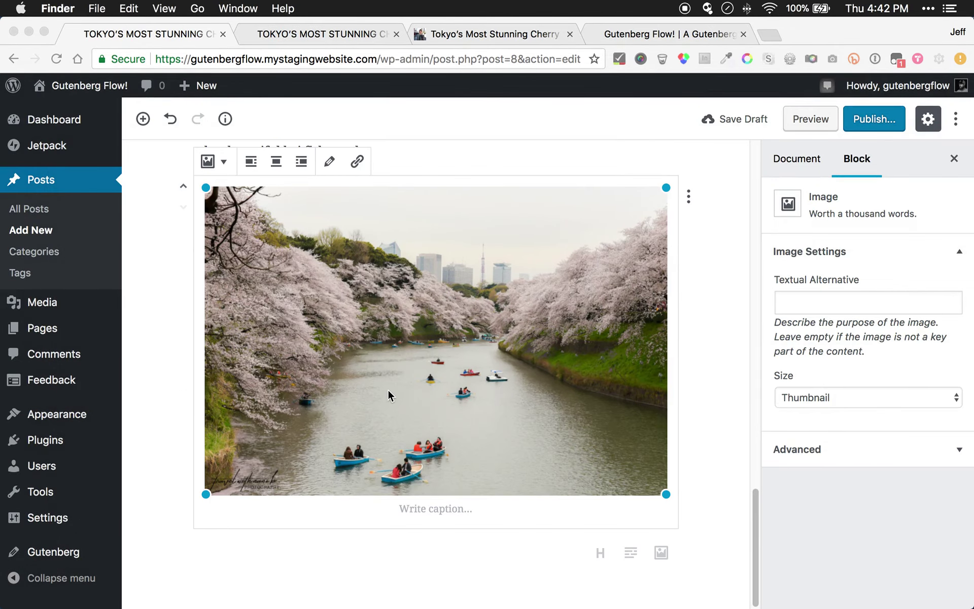
# Give the river image the alternative text "People boating down a river in Tokyo"
pyautogui.click(388, 391)
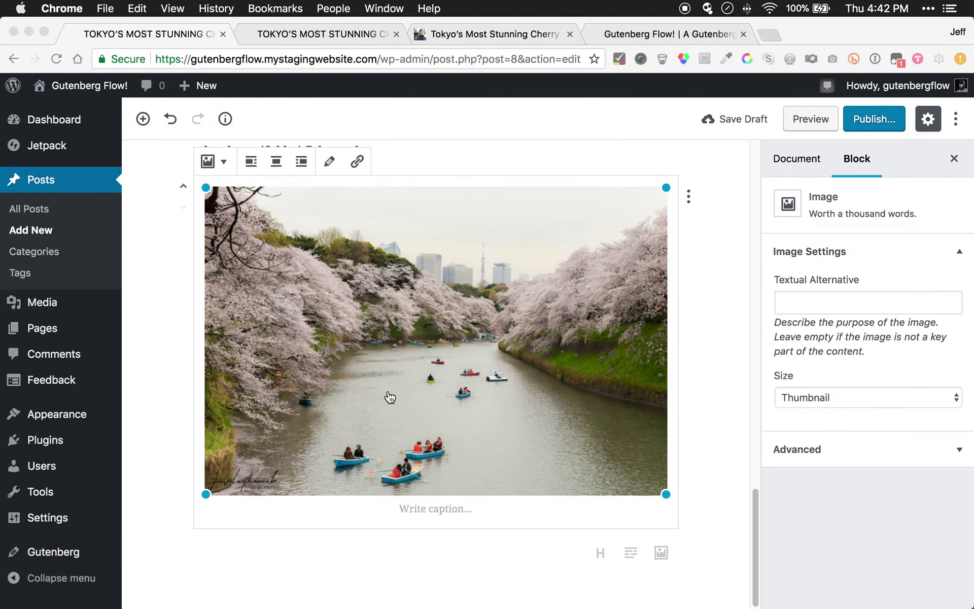
pyautogui.click(833, 298)
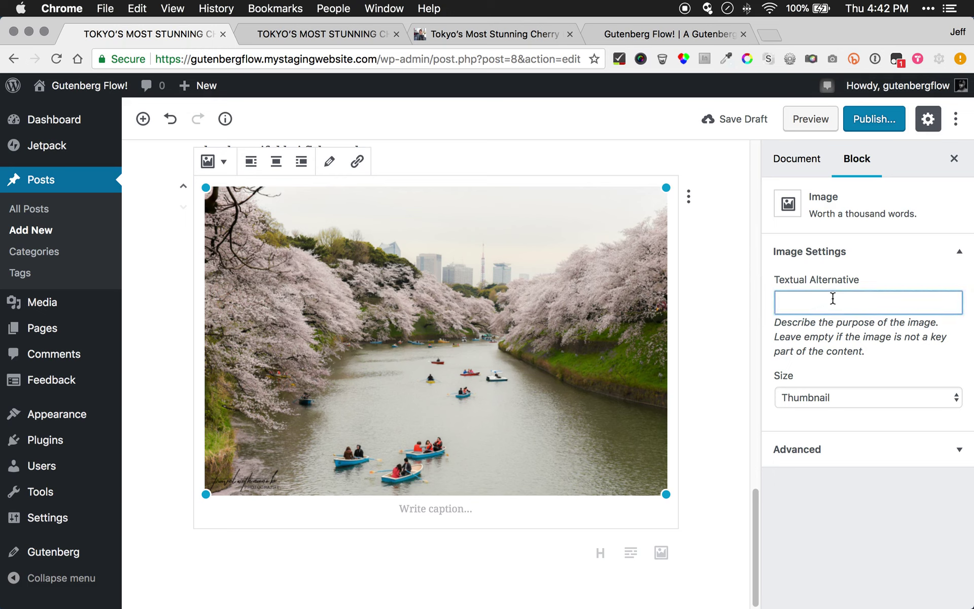
pyautogui.write('People boating')
pyautogui.moveTo(837, 323); pyautogui.dragTo(815, 340)
pyautogui.click(874, 349)
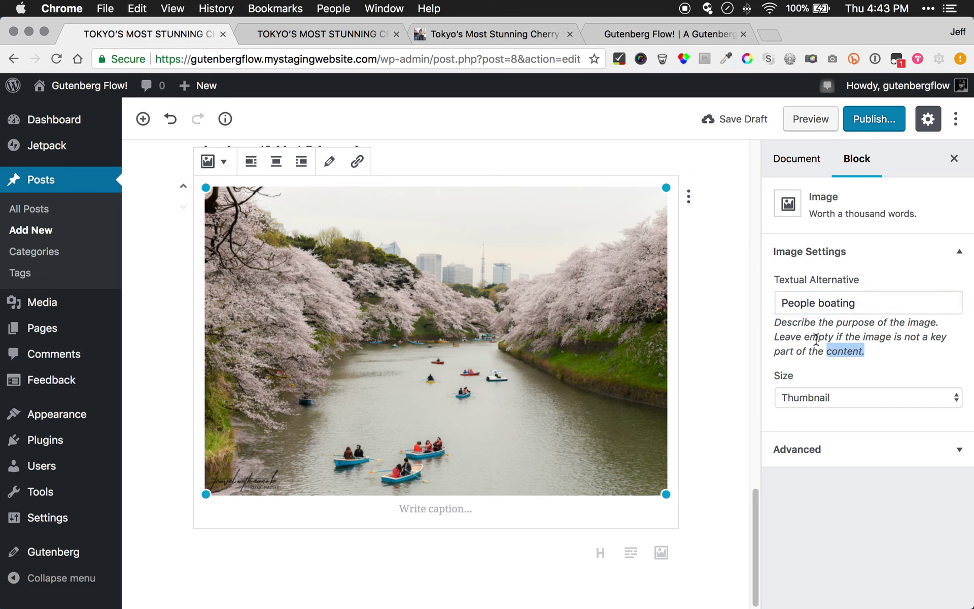
pyautogui.click(866, 337)
pyautogui.click(863, 303)
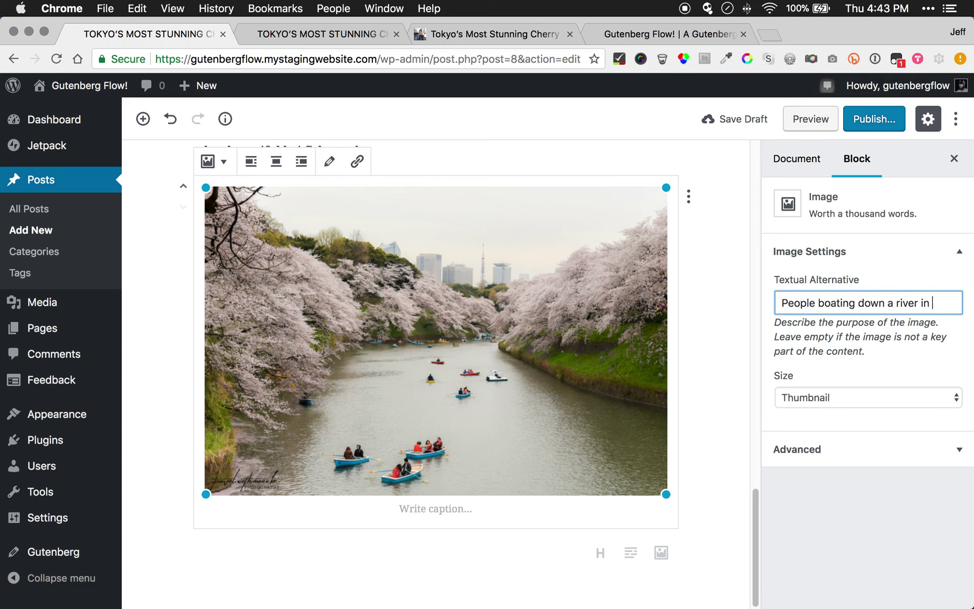
pyautogui.write('yo')
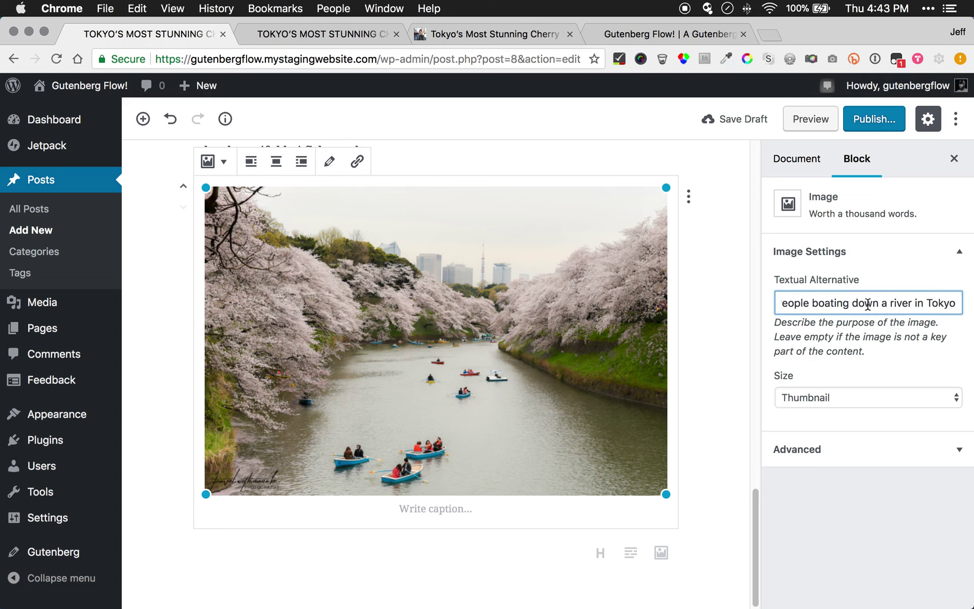
# Set the river image's size to Full and caption it "People boating under cherry blossoms in Tokyo"
pyautogui.click(842, 406)
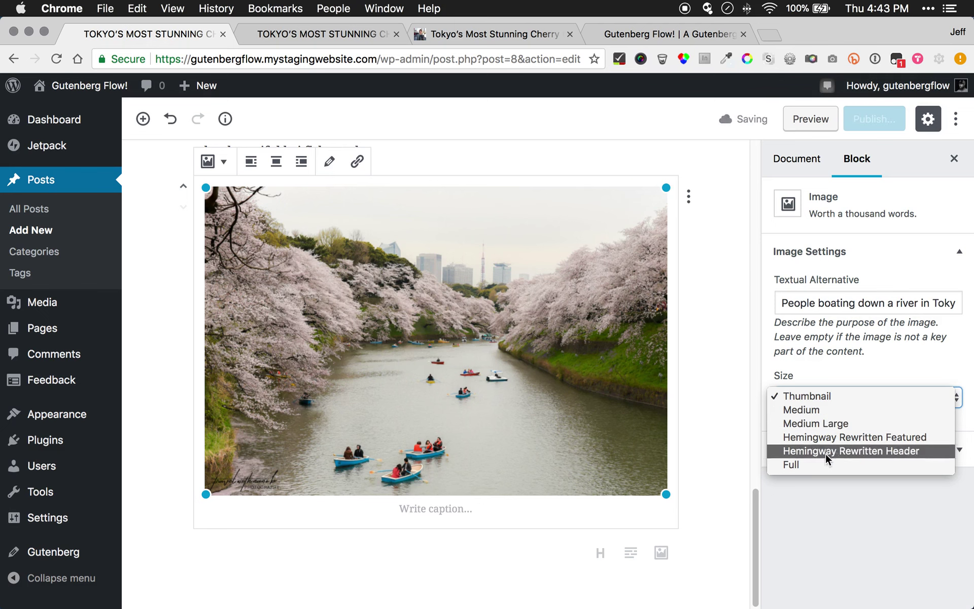
pyautogui.click(819, 469)
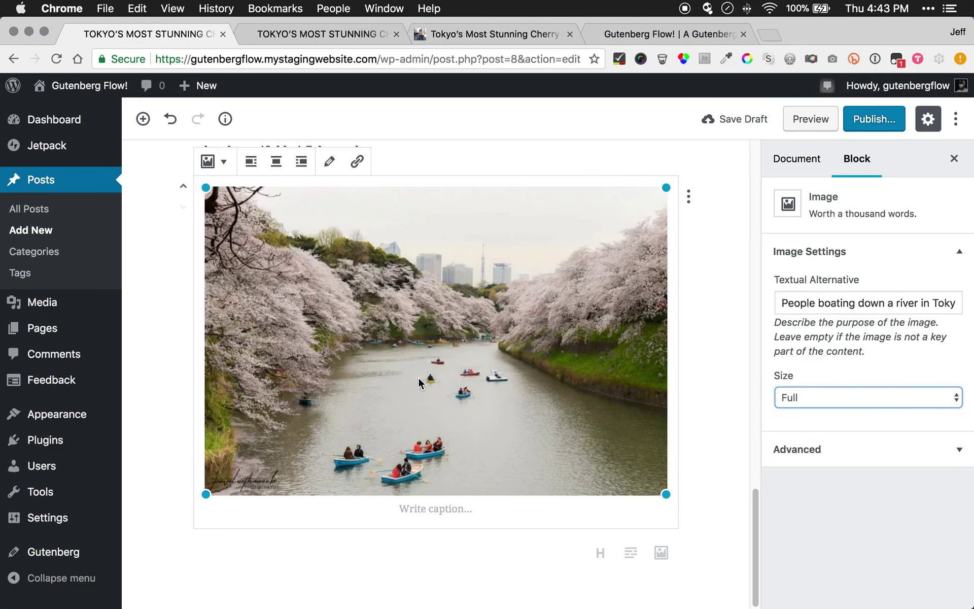
pyautogui.click(415, 508)
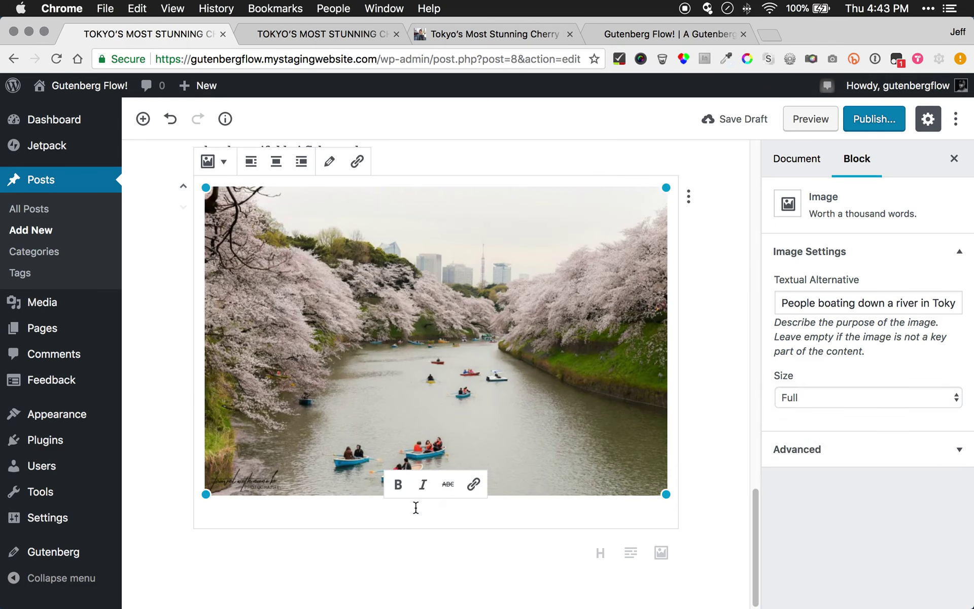
pyautogui.write('People boati')
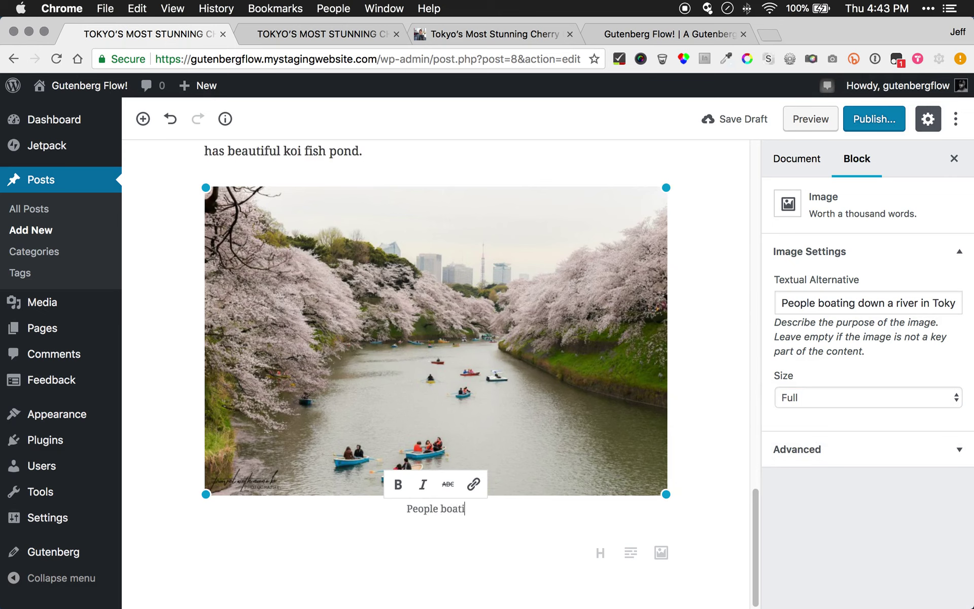
pyautogui.write('ng und')
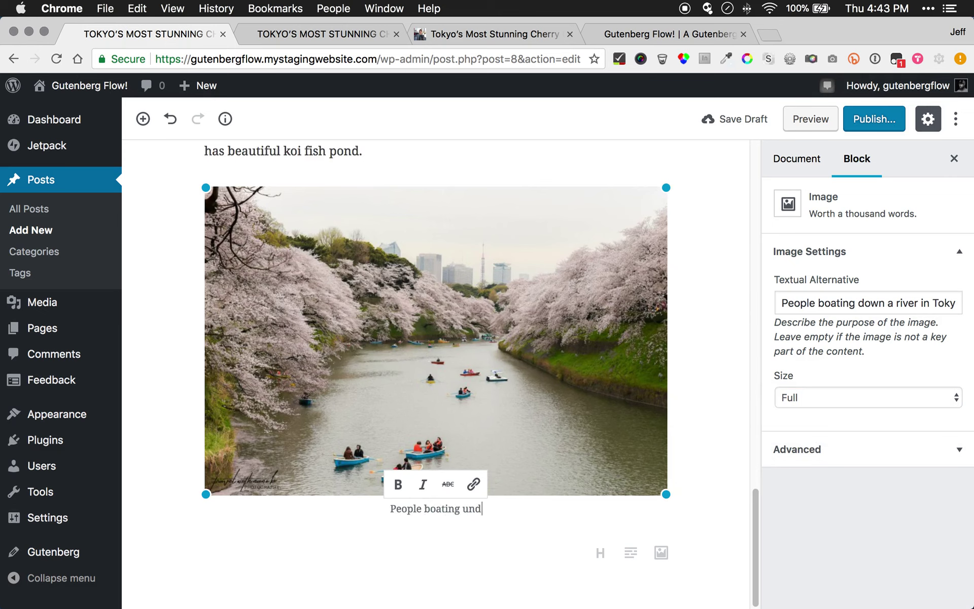
pyautogui.write('er cherry ')
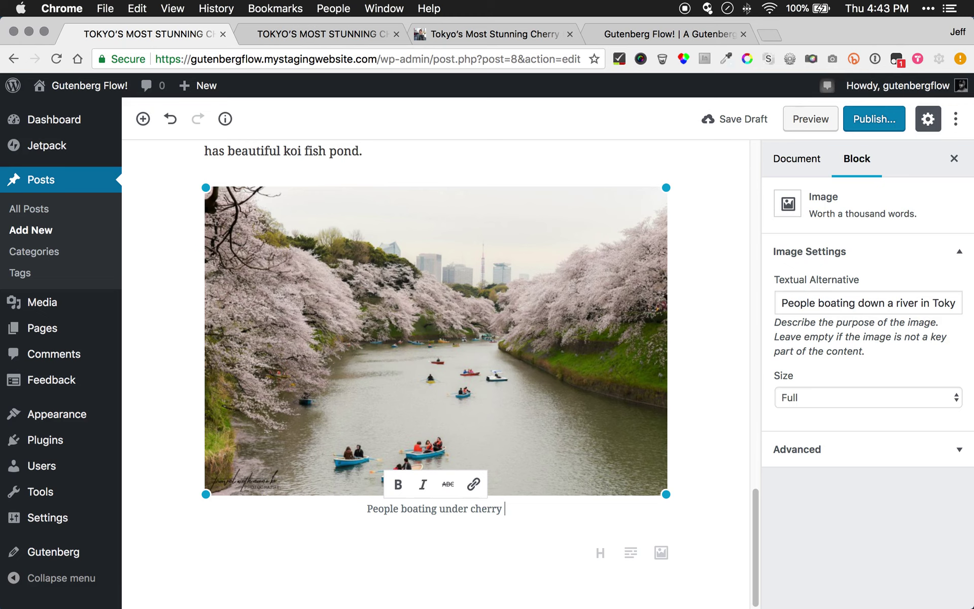
pyautogui.write('blossoms ')
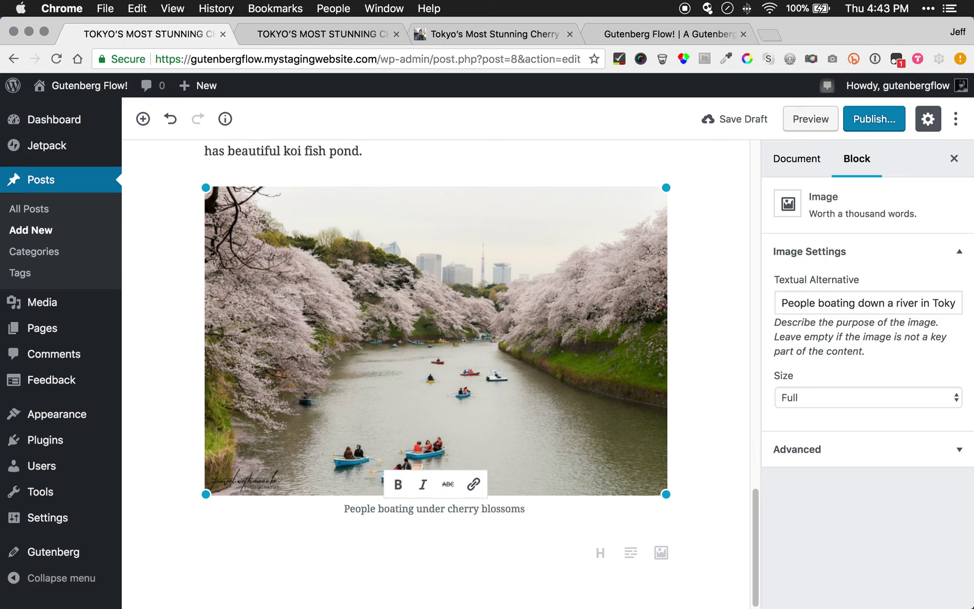
pyautogui.write('in T')
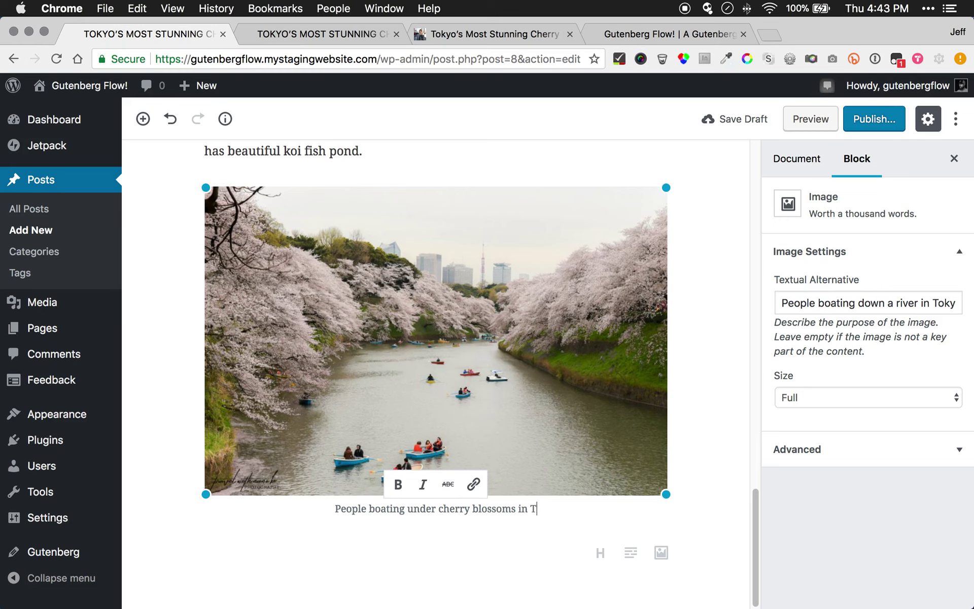
pyautogui.write('okyo')
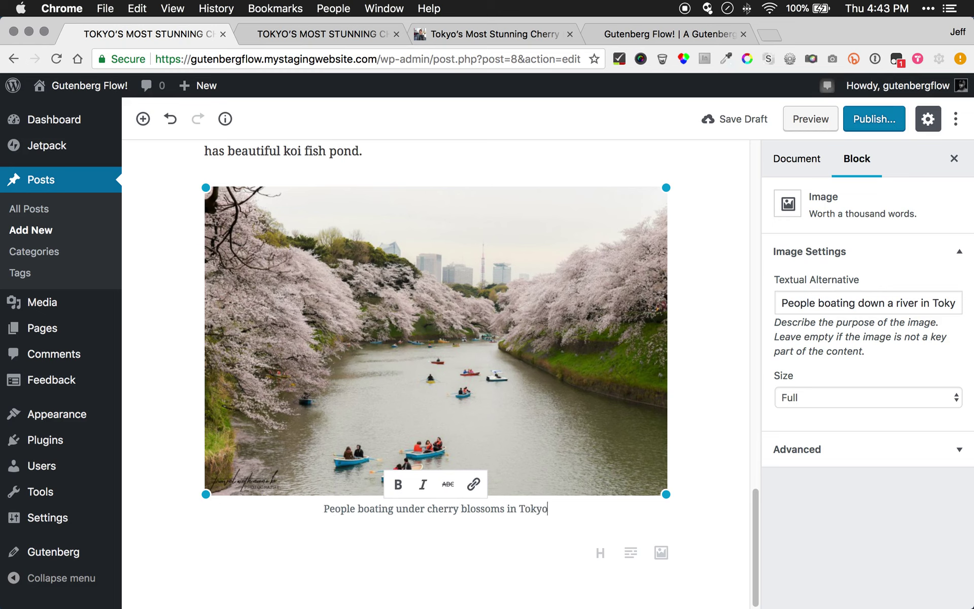
# Replace the river image's alternative text with a copy of its caption and leave the image block
pyautogui.doubleClick(420, 510)
pyautogui.tripleClick(420, 510)
pyautogui.press('super+c')
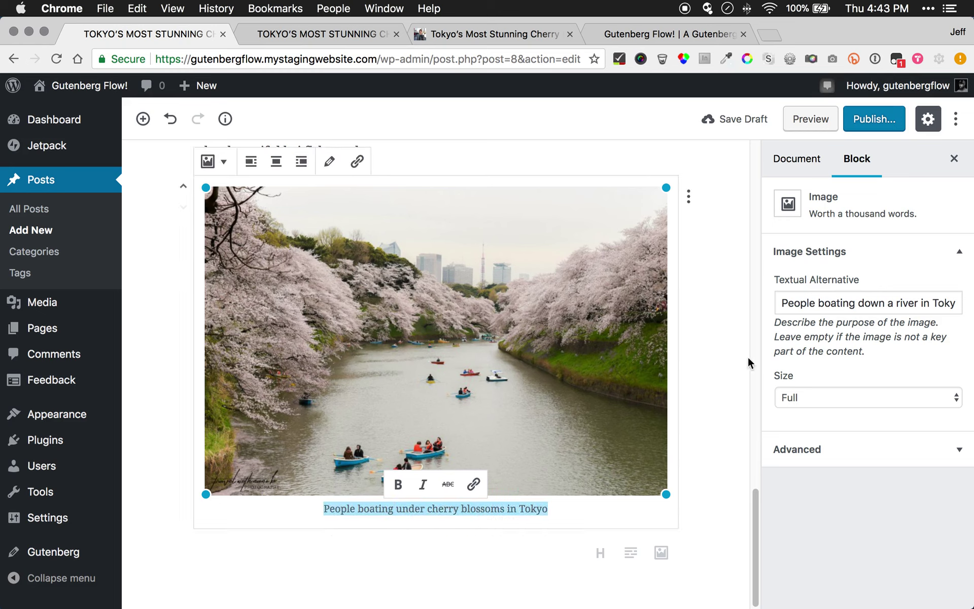
pyautogui.tripleClick(828, 302)
pyautogui.press('super+v')
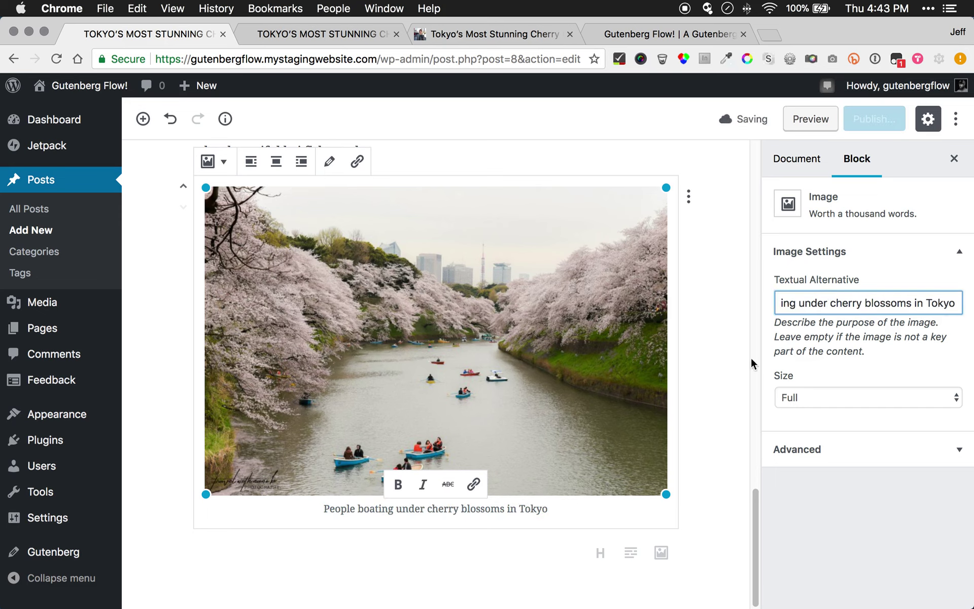
pyautogui.click(397, 547)
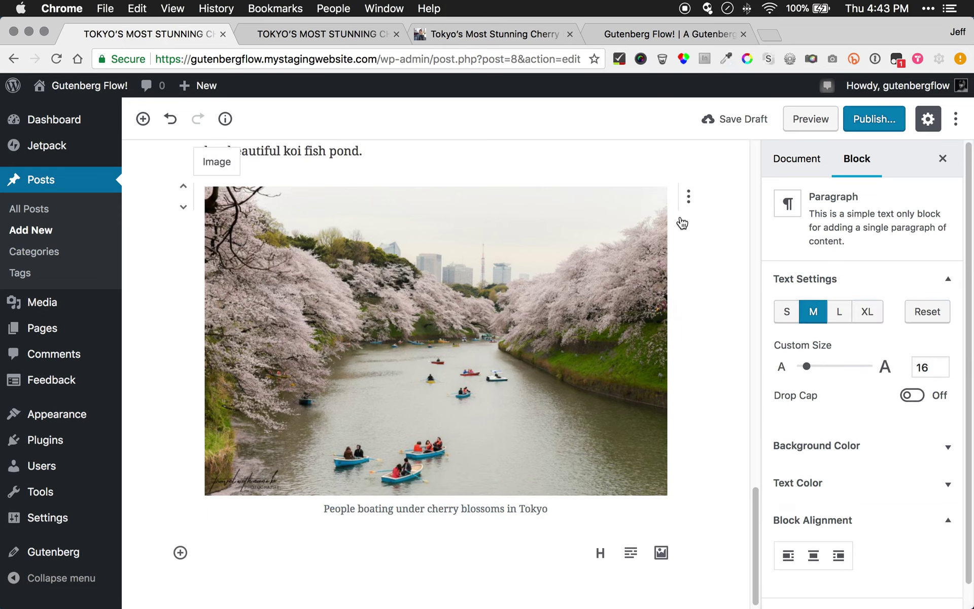
# Generate a fresh preview of the post, return to the editor and save the draft
pyautogui.click(810, 120)
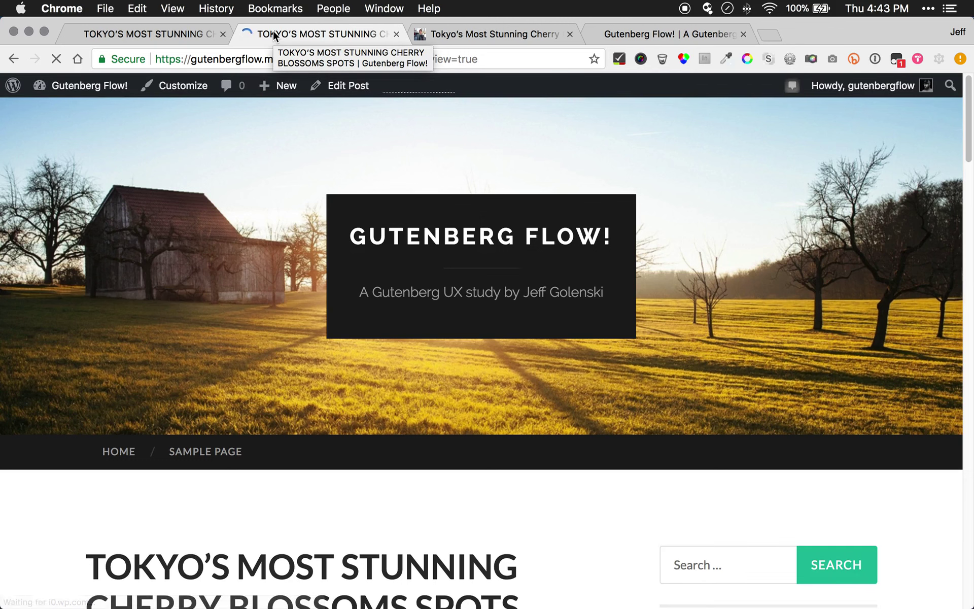
pyautogui.click(189, 33)
pyautogui.scroll(2, 664, 229)
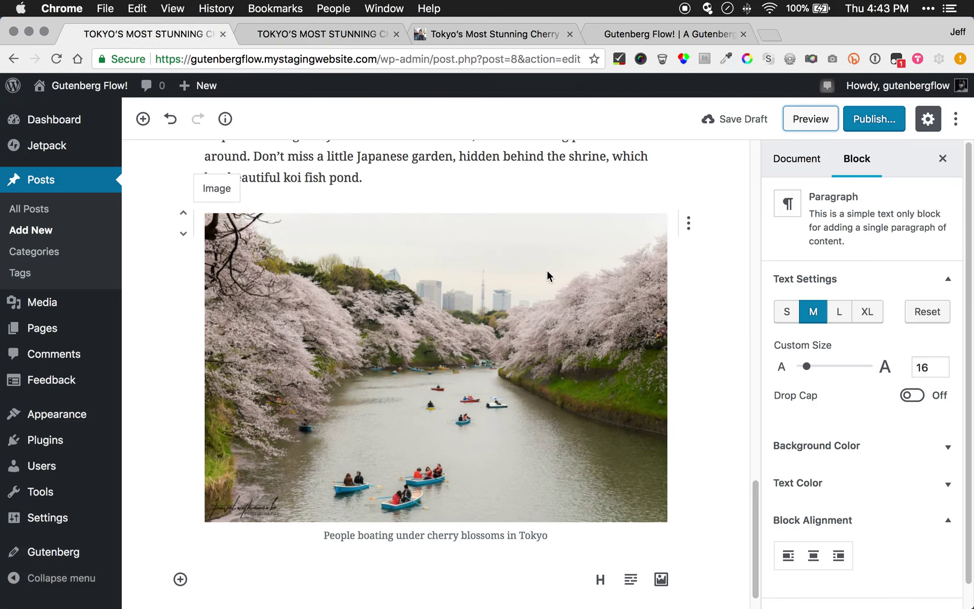
pyautogui.click(726, 121)
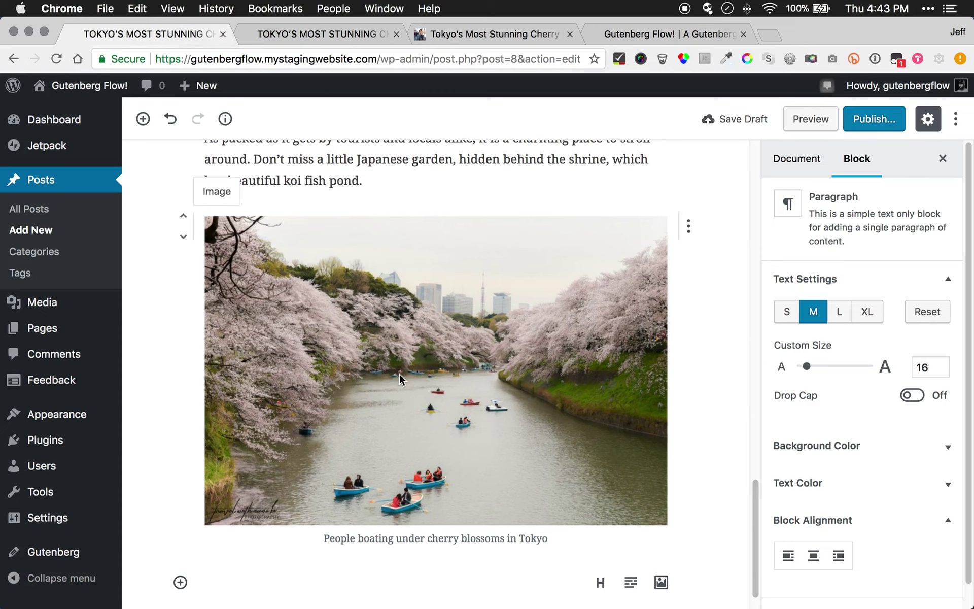
# Review the river image, its caption and the "Must Visit Spot" section in the post preview
pyautogui.click(342, 37)
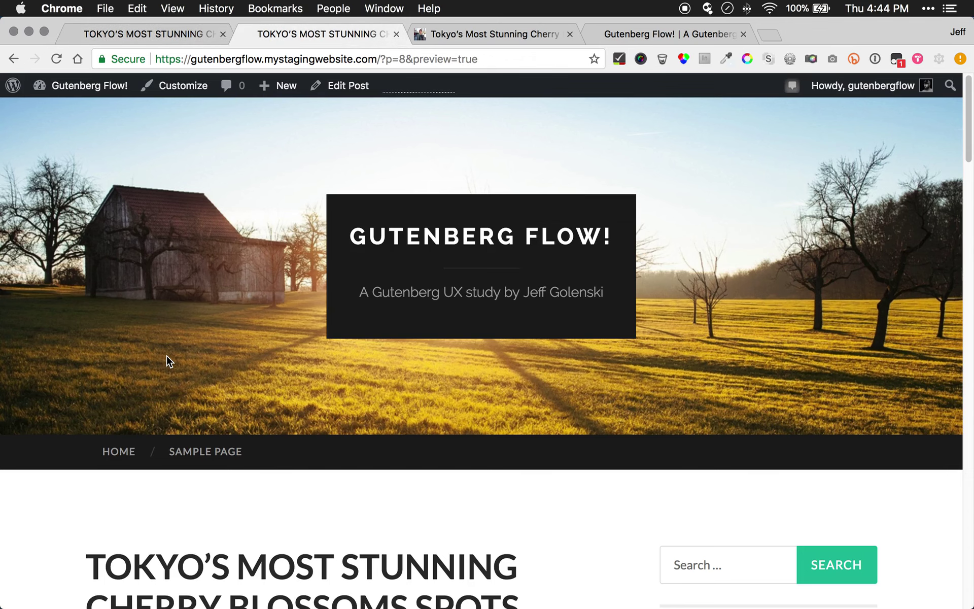
pyautogui.scroll(-15, 157, 387)
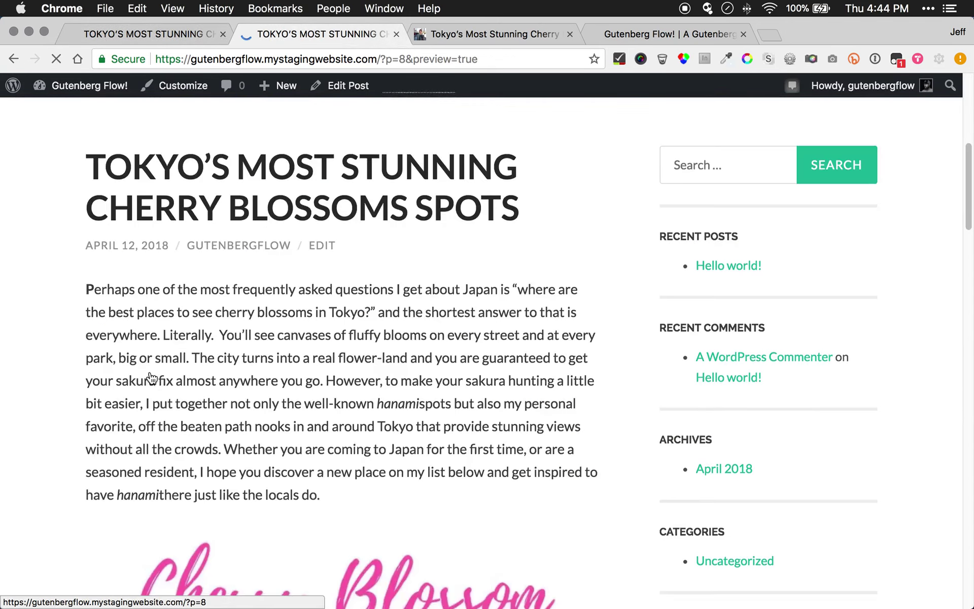
pyautogui.scroll(-15, 124, 366)
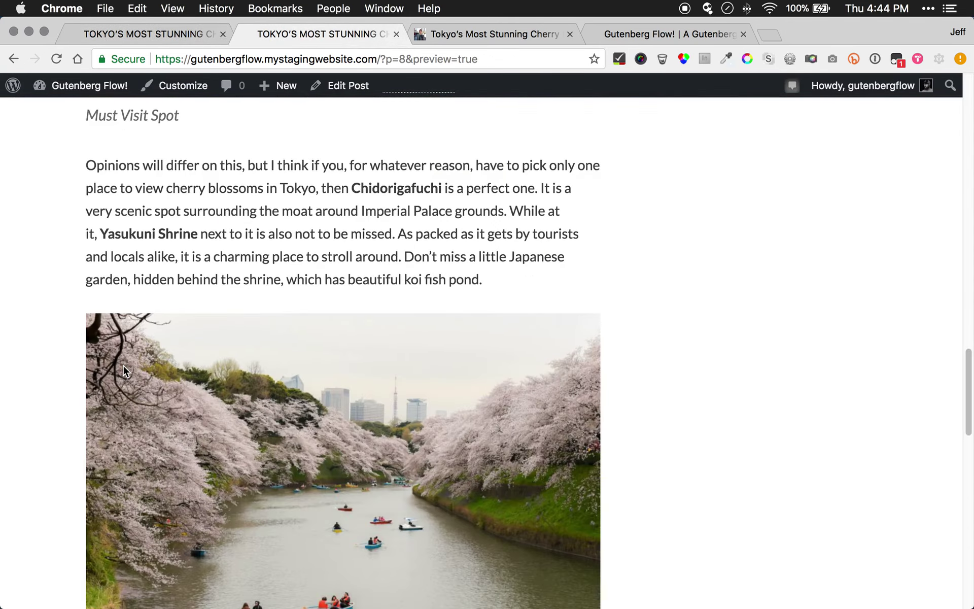
pyautogui.scroll(-5, 245, 288)
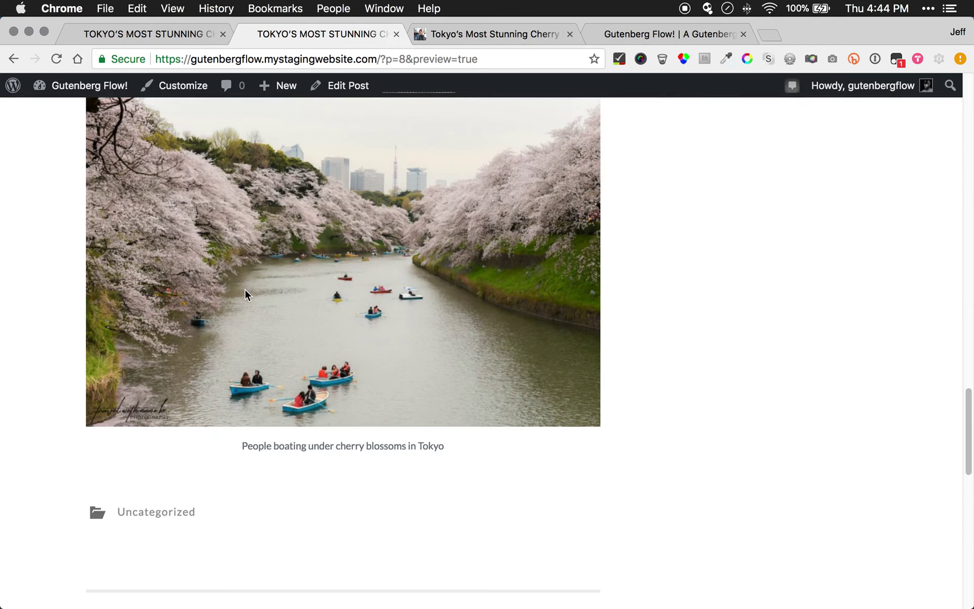
pyautogui.scroll(5, 174, 309)
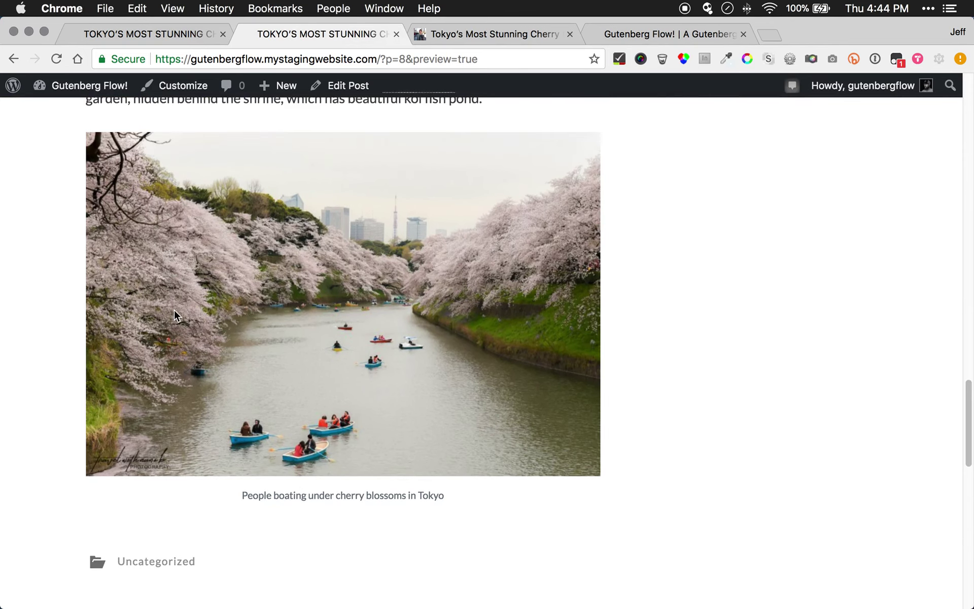
pyautogui.scroll(10, 173, 309)
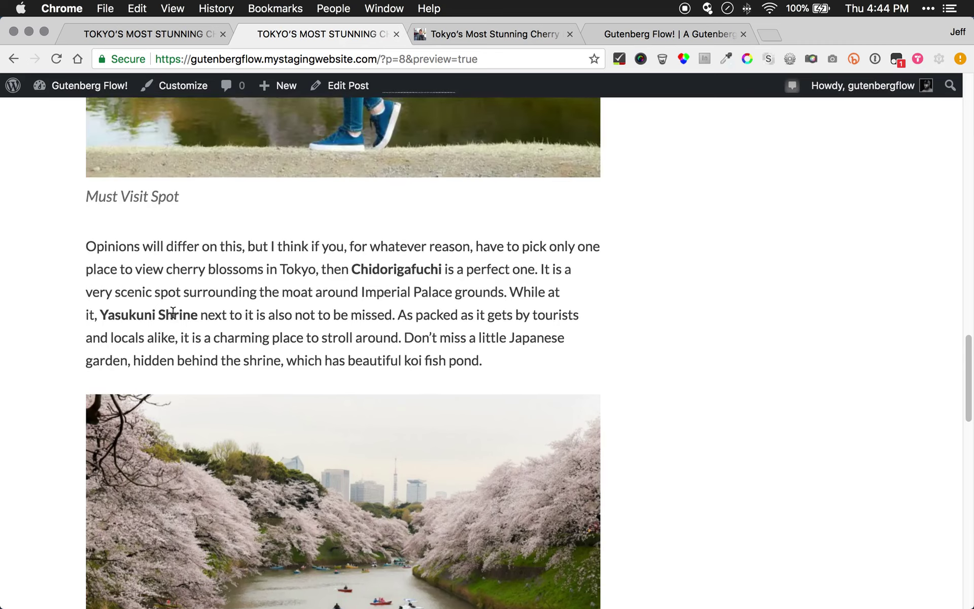
pyautogui.scroll(-1, 172, 312)
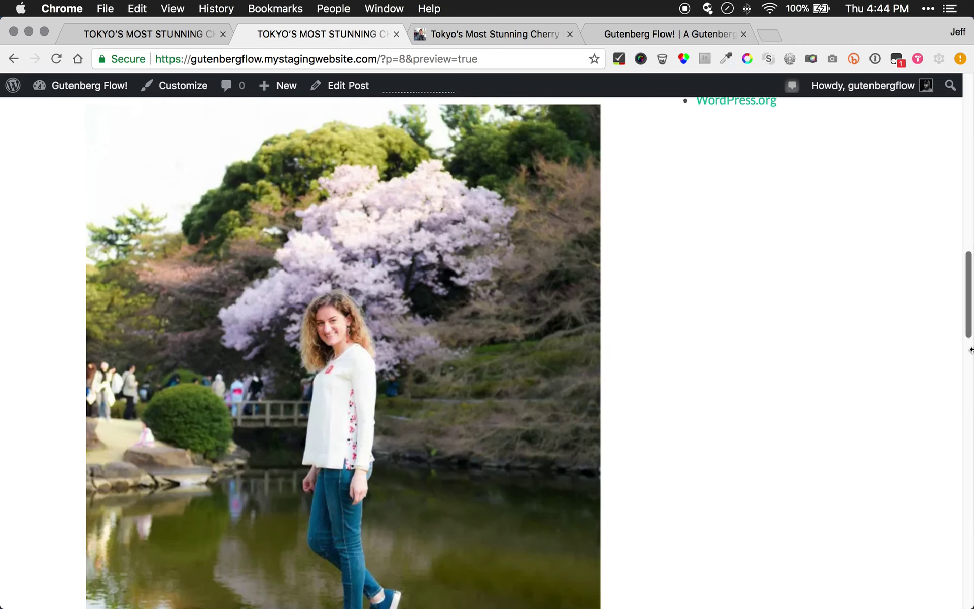
# Narrow the browser window to phone width, check the post's responsive layout from header to caption, and widen the window again
pyautogui.moveTo(813, 374); pyautogui.dragTo(206, 373)
pyautogui.scroll(7, 177, 373)
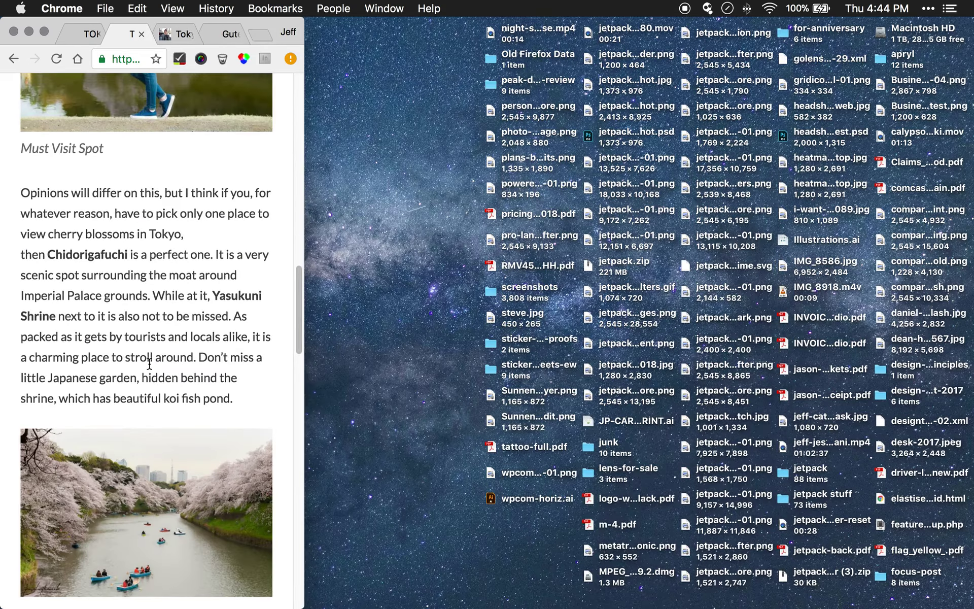
pyautogui.scroll(15, 151, 374)
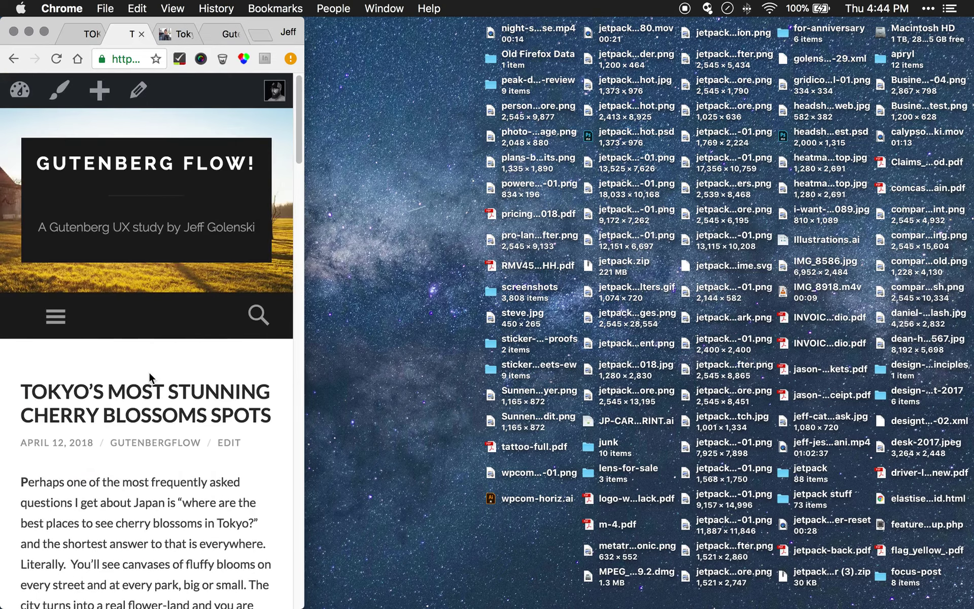
pyautogui.scroll(-10, 150, 378)
pyautogui.scroll(-15, 148, 373)
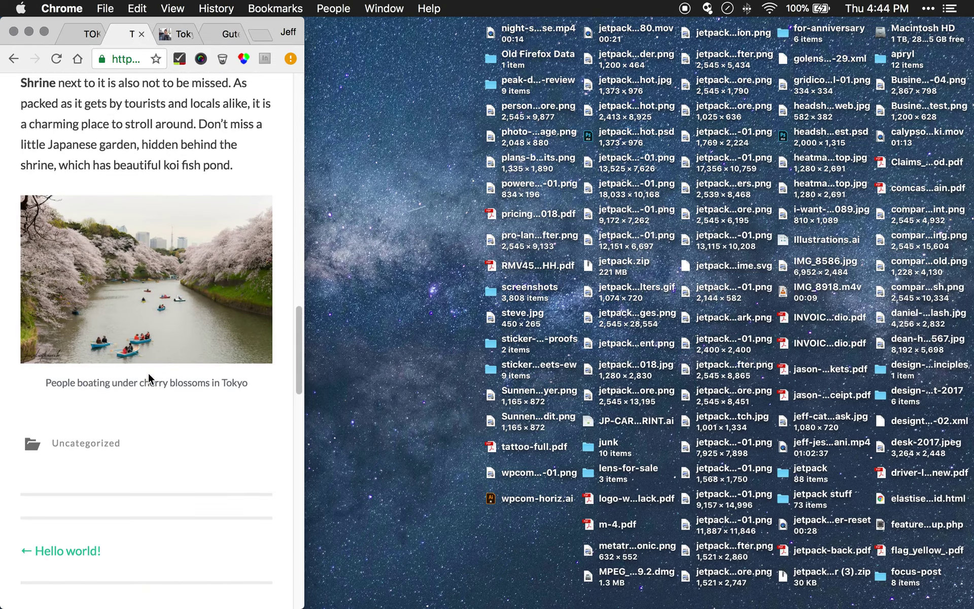
pyautogui.doubleClick(308, 269)
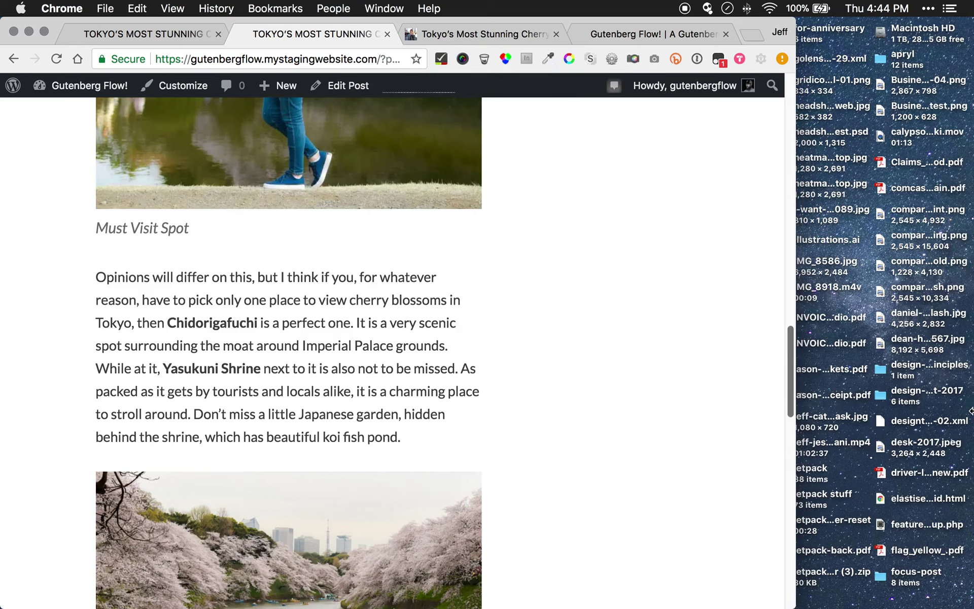
# Compare the river image block in the editor with the post preview and the original article
pyautogui.click(162, 33)
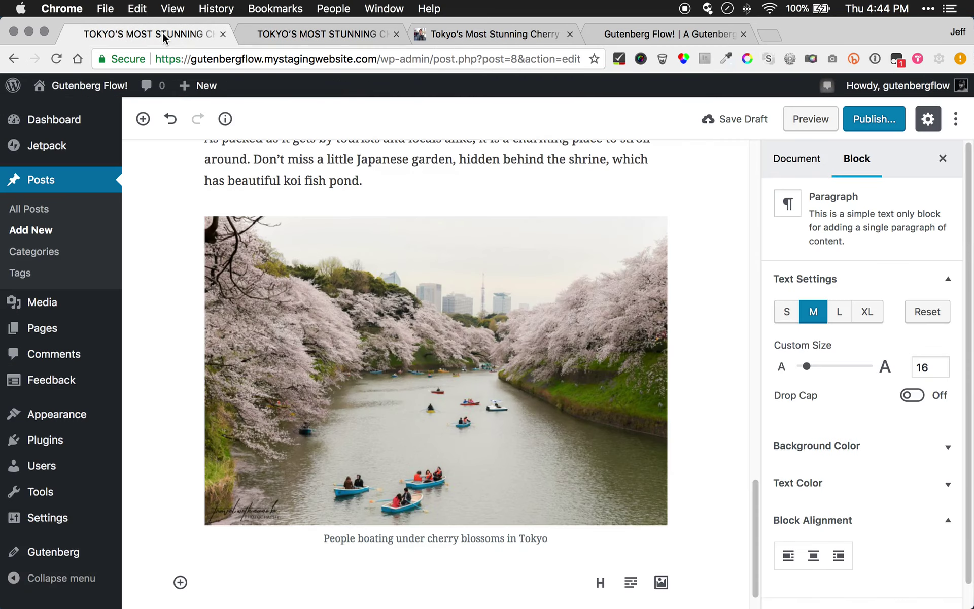
pyautogui.click(329, 458)
pyautogui.scroll(-1, 397, 419)
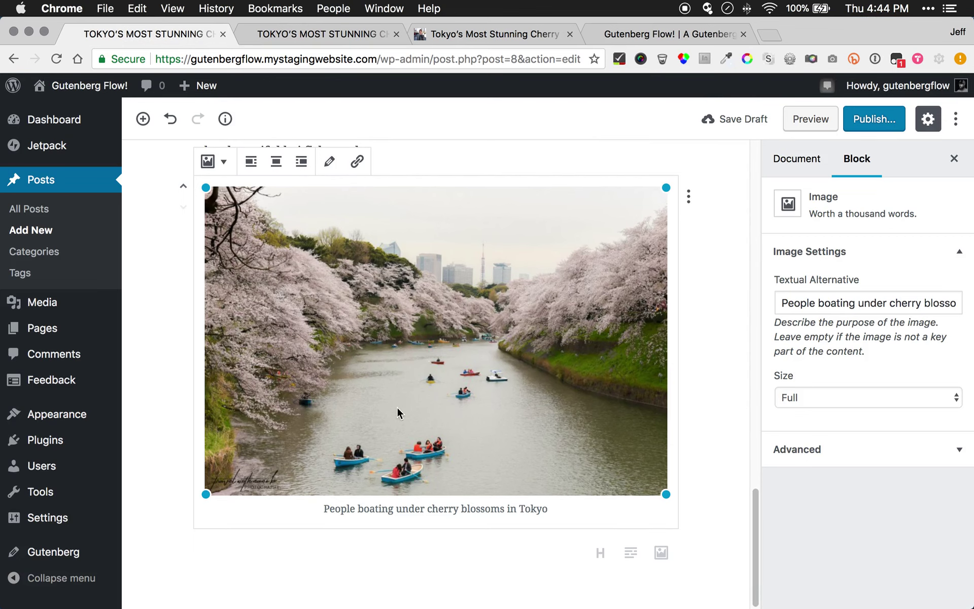
pyautogui.click(322, 37)
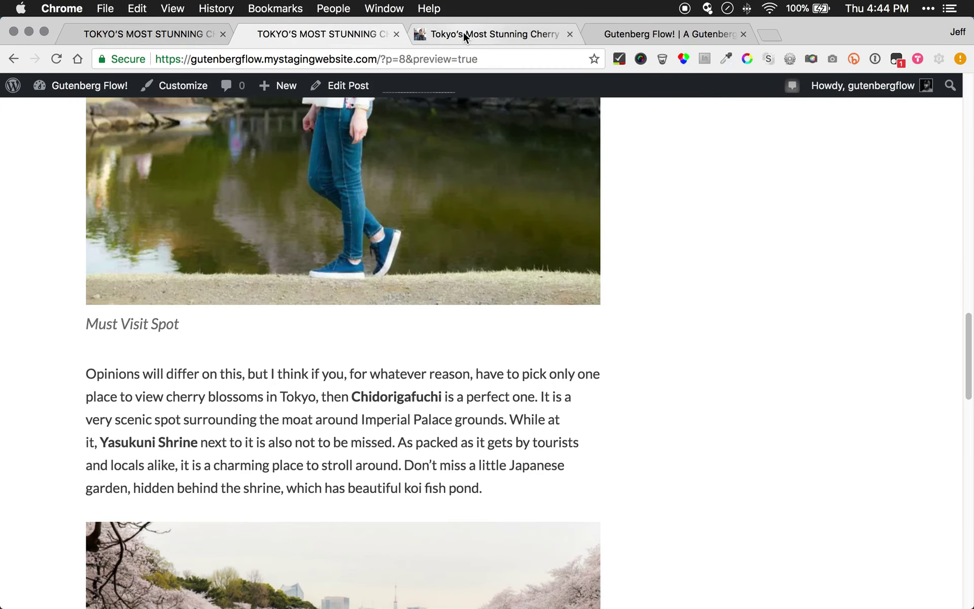
pyautogui.click(482, 33)
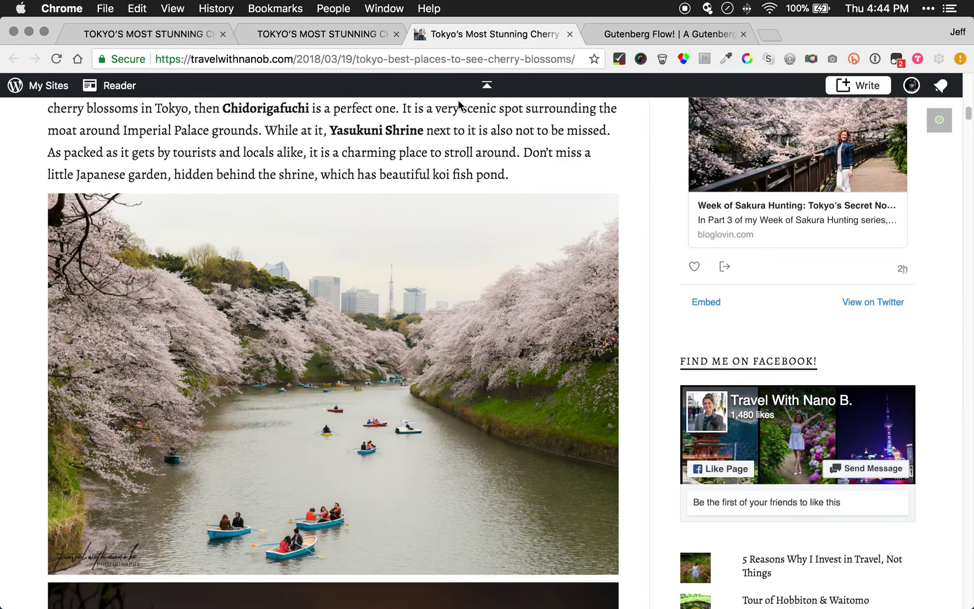
# Check which photo follows the river image in the original article and add an empty image block below that image in the post
pyautogui.scroll(-10, 257, 339)
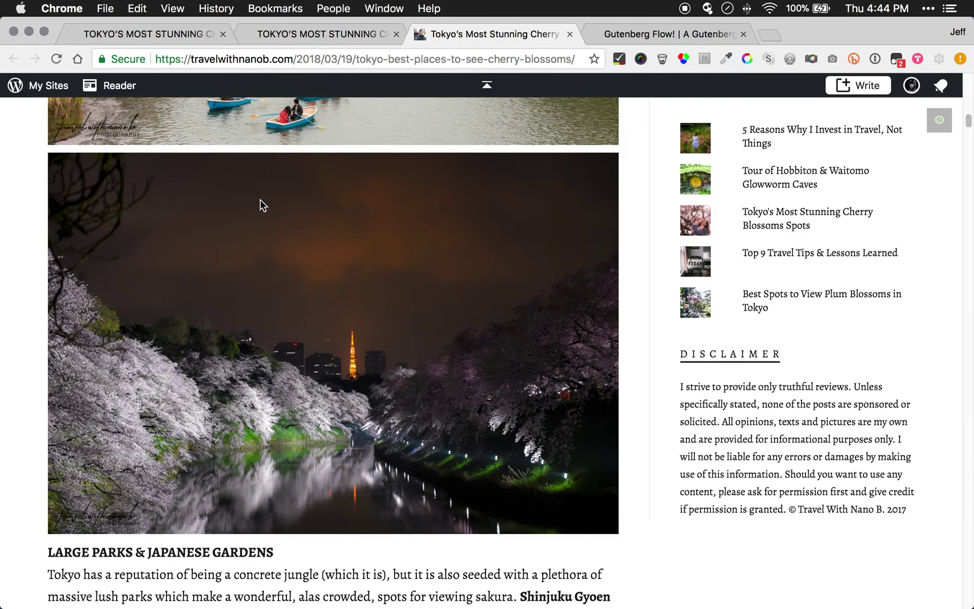
pyautogui.click(146, 30)
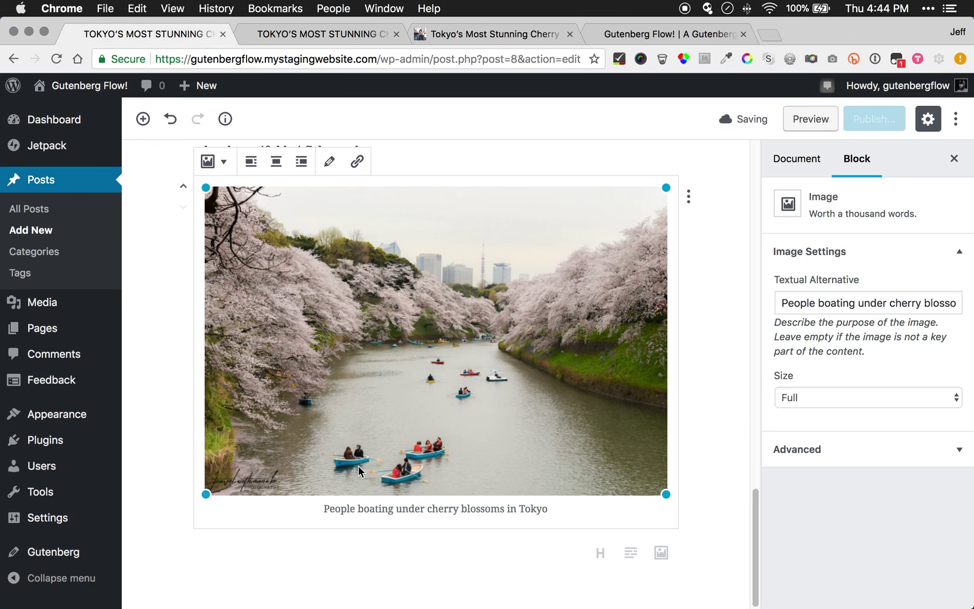
pyautogui.click(368, 543)
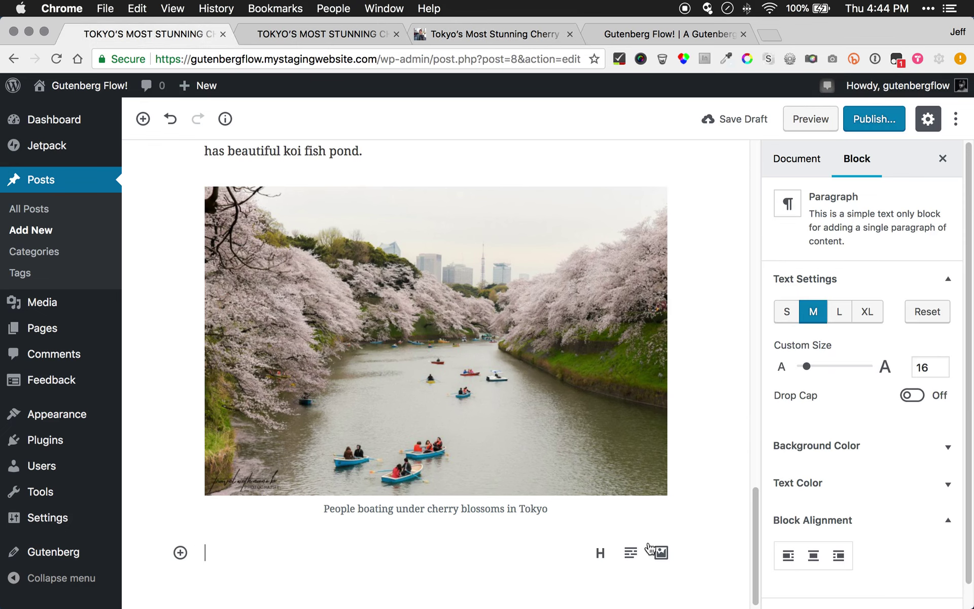
pyautogui.click(661, 553)
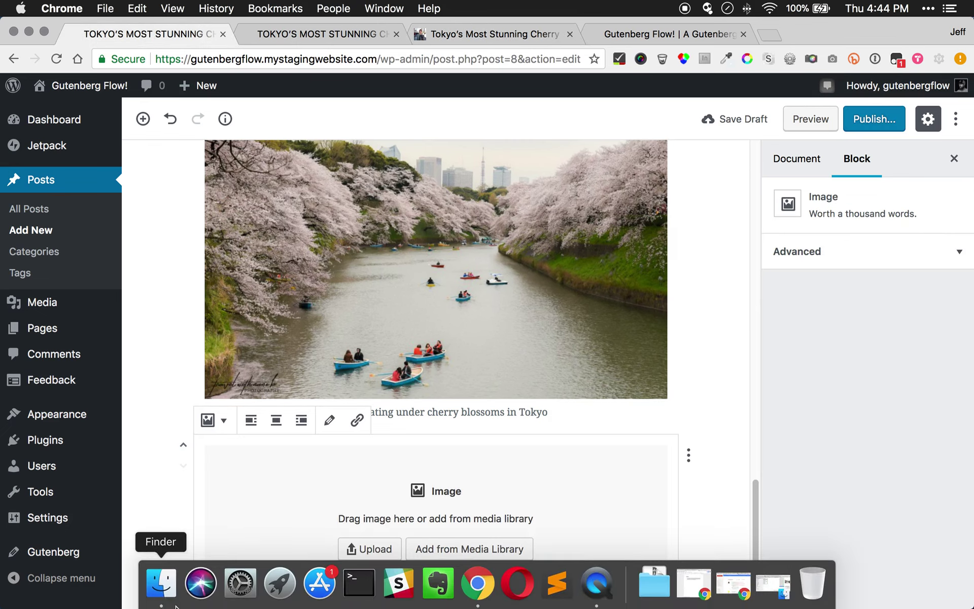
# Switch to Finder and locate the night river photo tokyo-best-cherry-blossom-spots-25.jpg among the saved article files
pyautogui.click(167, 591)
pyautogui.moveTo(689, 117); pyautogui.dragTo(600, 104)
pyautogui.click(710, 428)
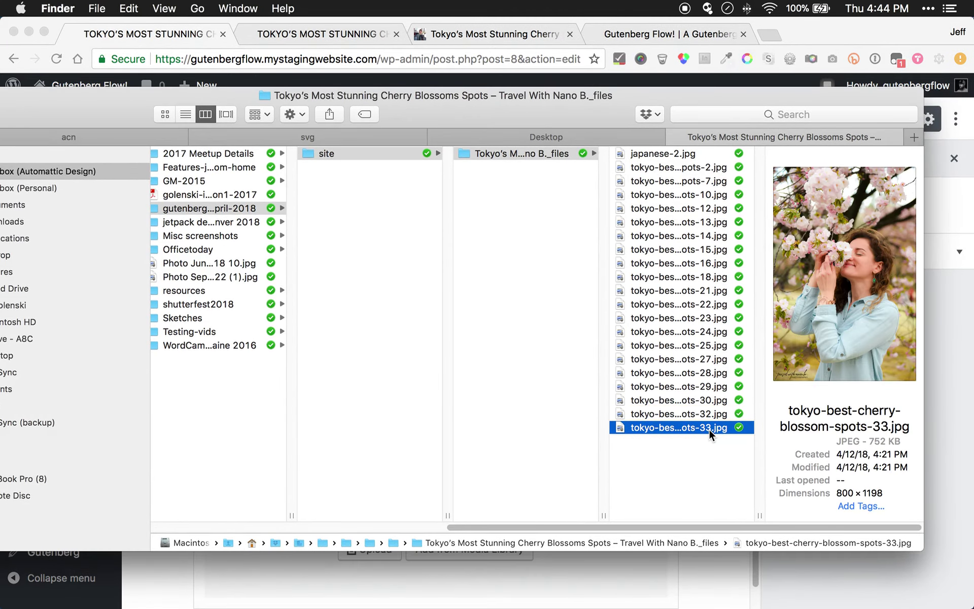
pyautogui.press('Up')
pyautogui.press('Up')
pyautogui.press('Up')
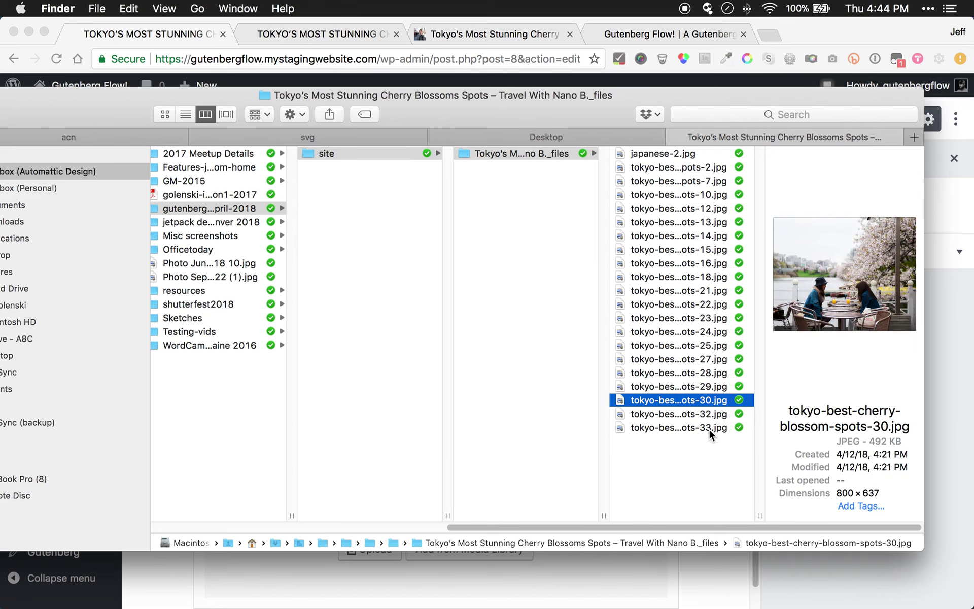
pyautogui.press('Up')
pyautogui.press('Up')
pyautogui.press('Up')
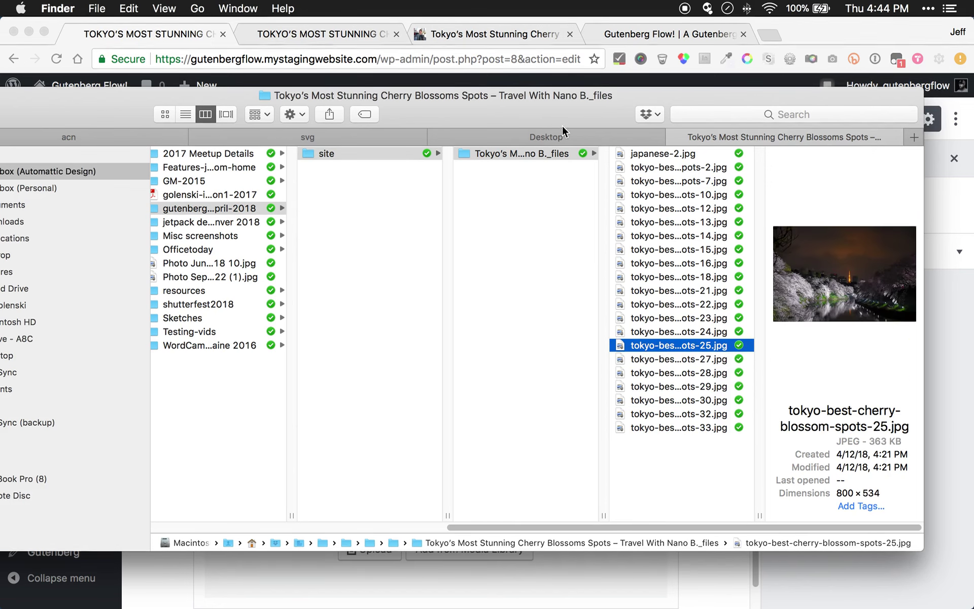
# Insert tokyo-best-cherry-blossom-spots-25.jpg from Finder into the empty image block below the river image
pyautogui.moveTo(562, 124); pyautogui.dragTo(592, 54)
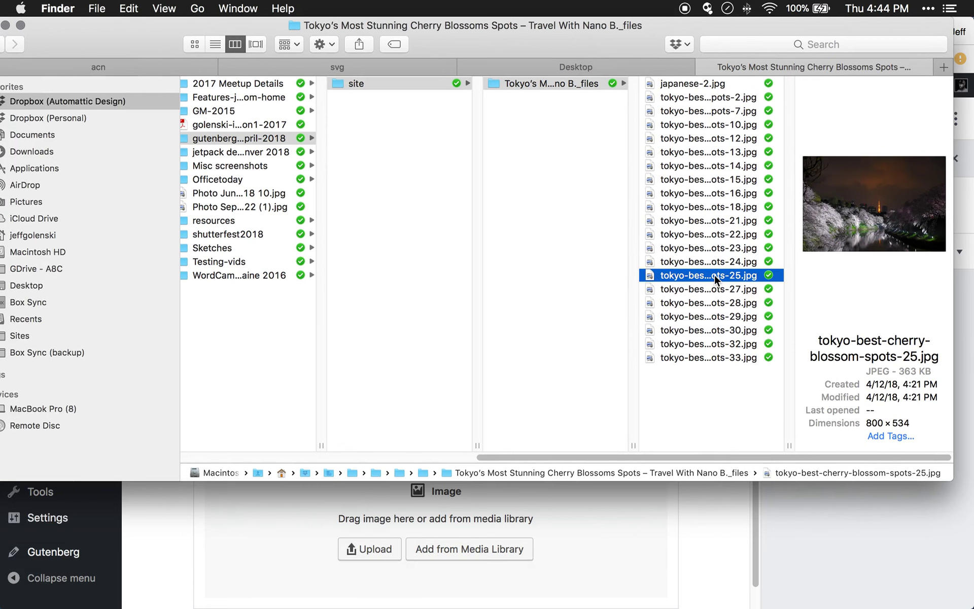
pyautogui.moveTo(714, 275); pyautogui.dragTo(466, 539)
pyautogui.click(472, 525)
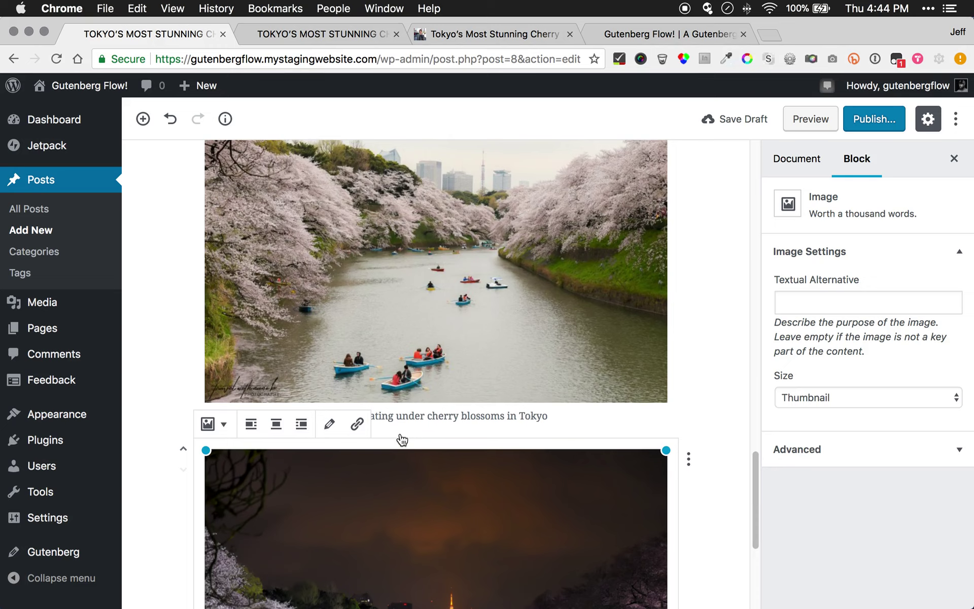
pyautogui.scroll(-4, 401, 440)
pyautogui.scroll(-2, 401, 439)
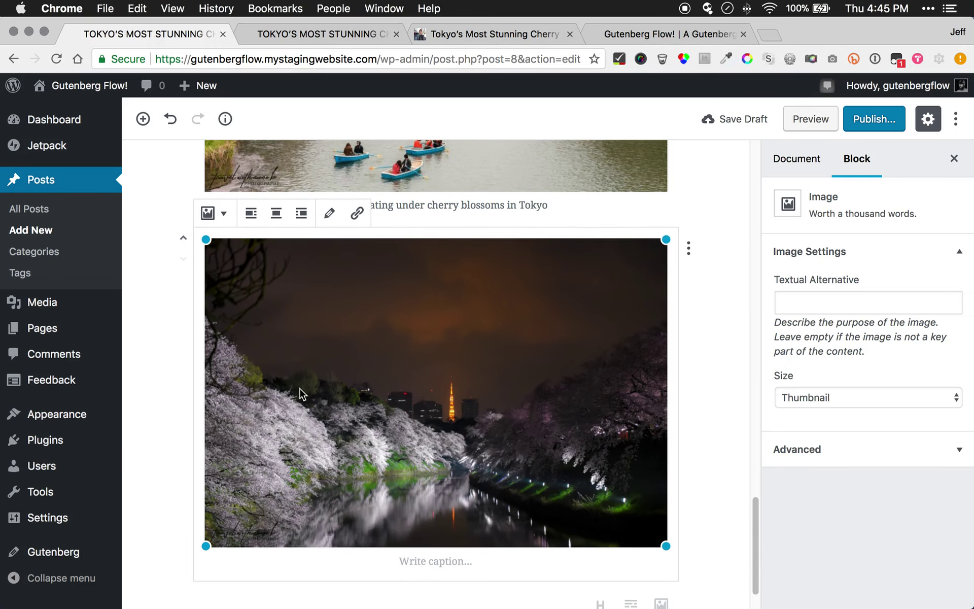
# Examine the night image's attachment details in the media library, including its caption and alt text fields, without changing anything
pyautogui.click(326, 217)
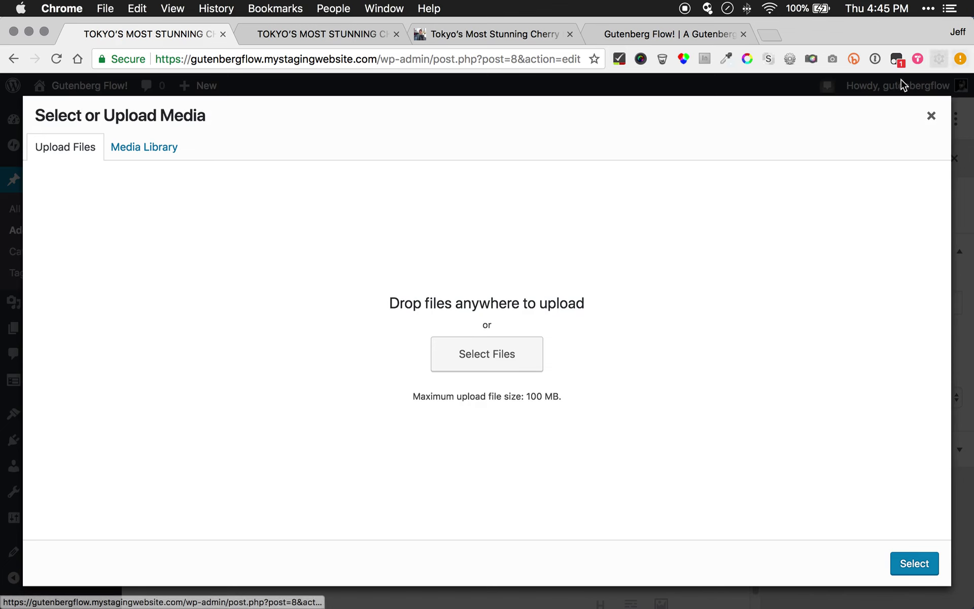
pyautogui.click(930, 116)
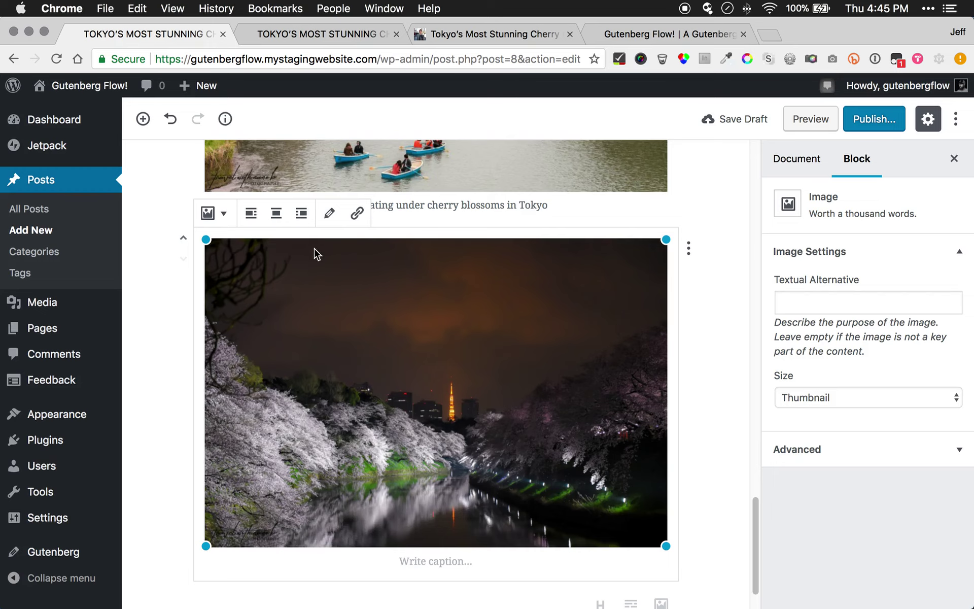
pyautogui.click(330, 214)
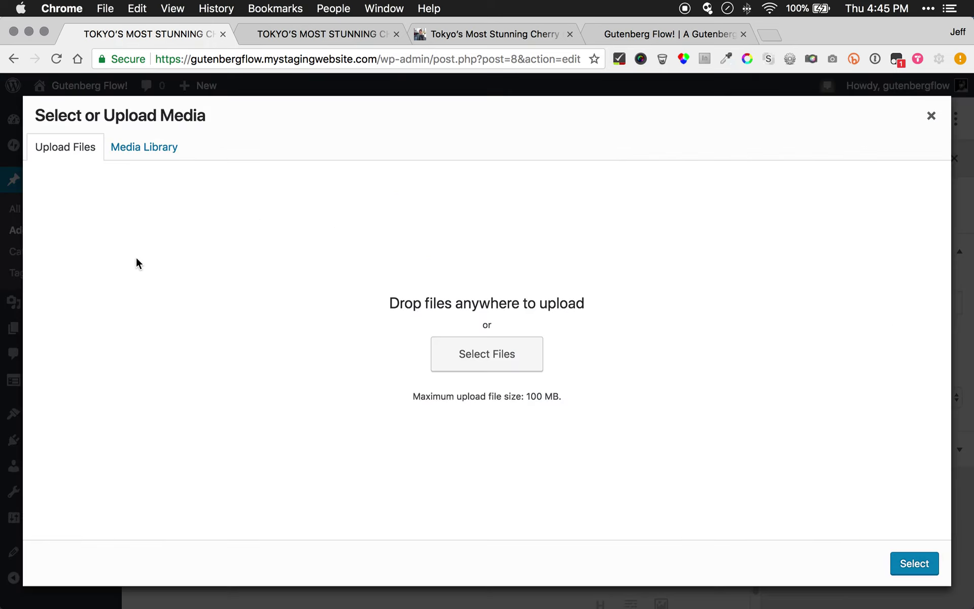
pyautogui.click(145, 147)
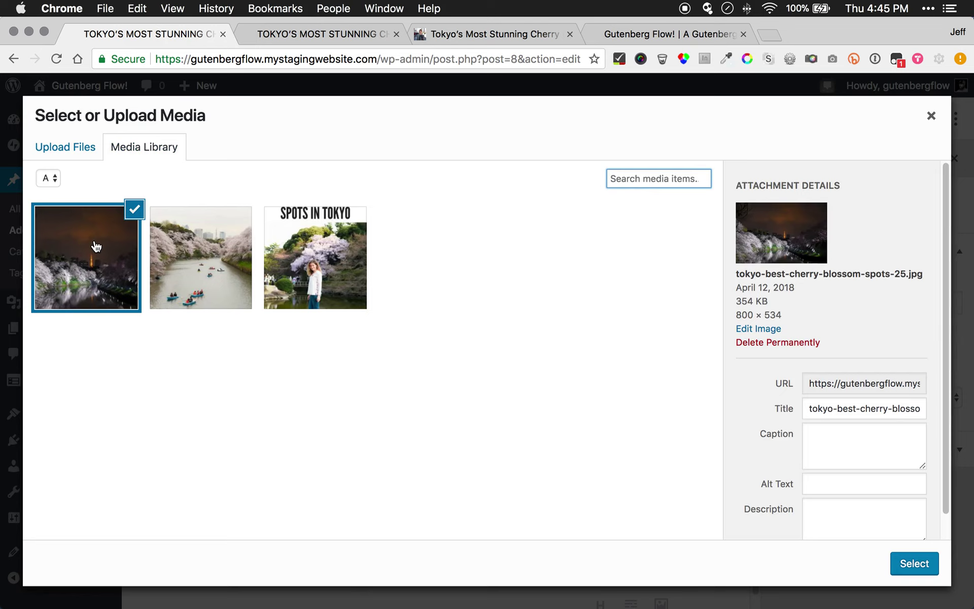
pyautogui.scroll(-1, 835, 391)
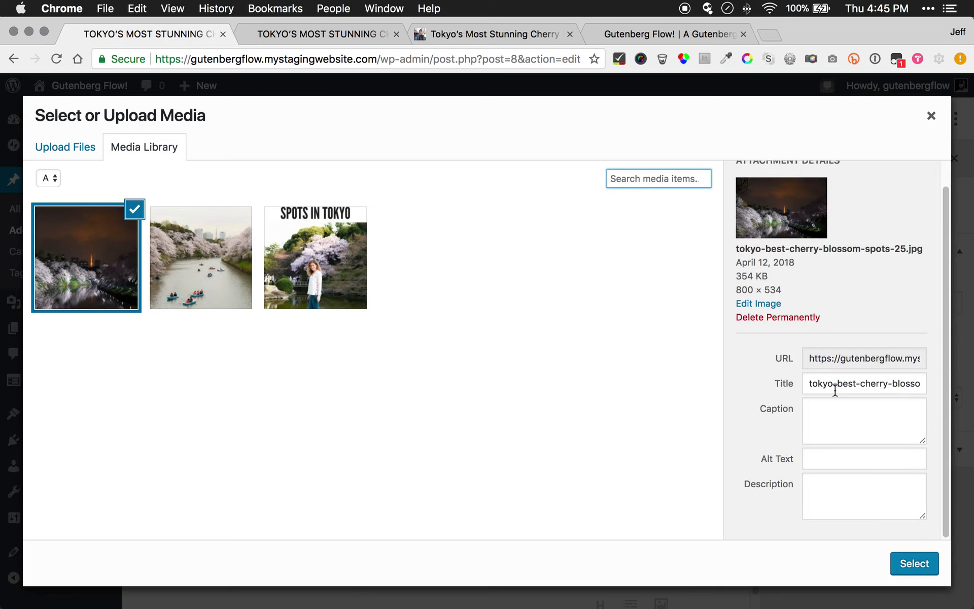
pyautogui.click(827, 489)
pyautogui.click(841, 432)
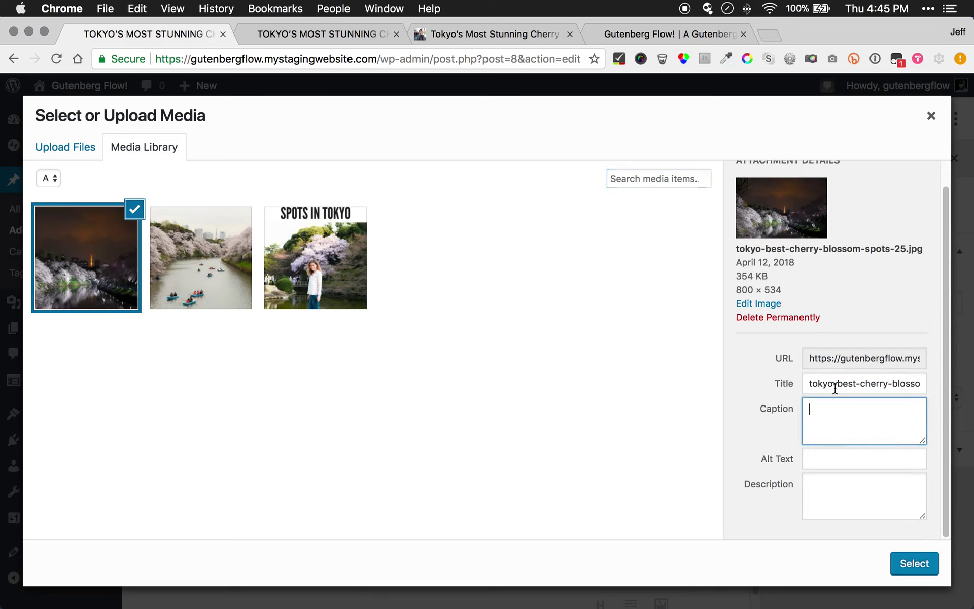
pyautogui.click(941, 117)
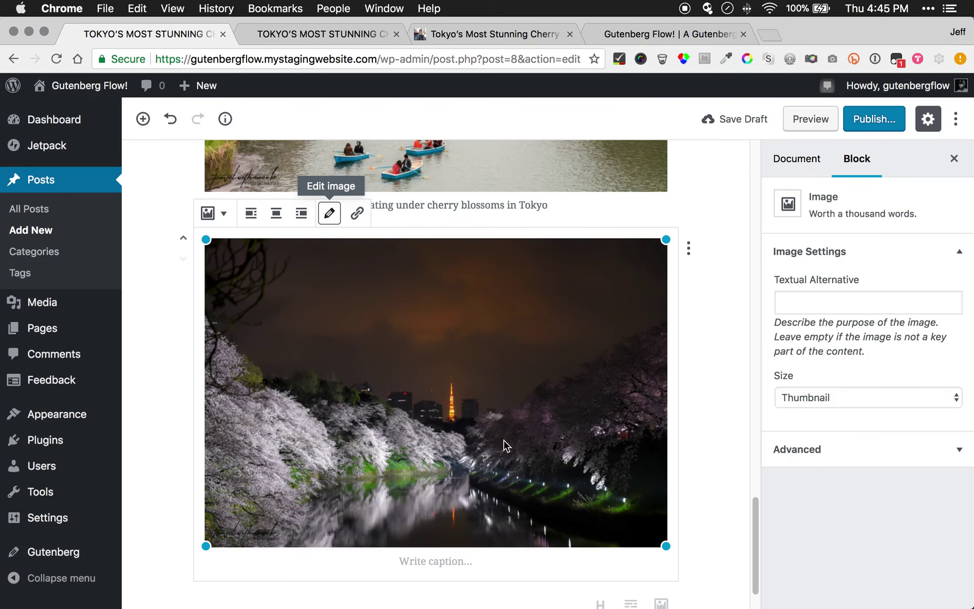
# Examine the boating river image's attachment details in the media library, including its caption and alt text fields
pyautogui.scroll(5, 517, 426)
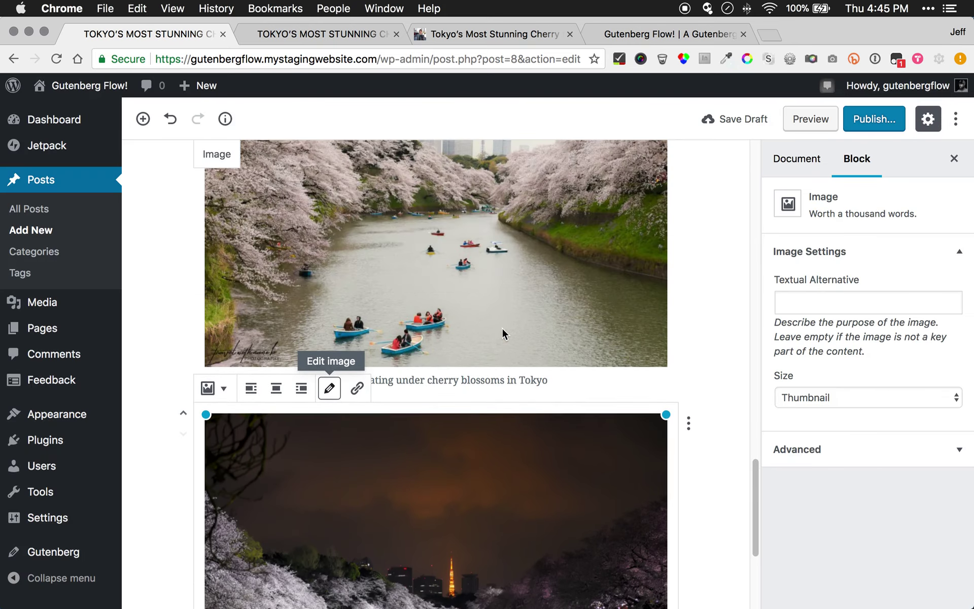
pyautogui.click(490, 307)
pyautogui.scroll(3, 517, 320)
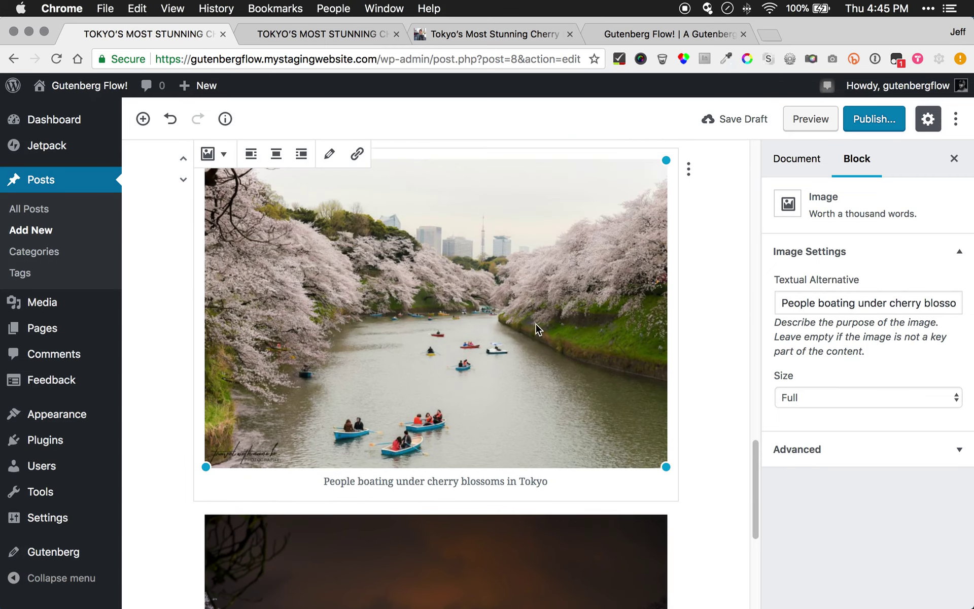
pyautogui.click(330, 154)
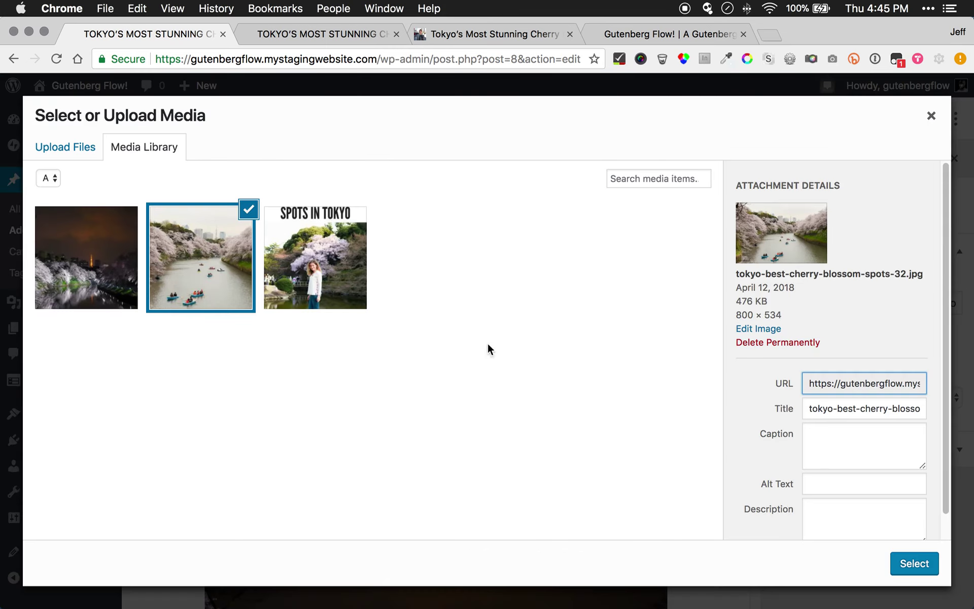
pyautogui.scroll(-1, 806, 401)
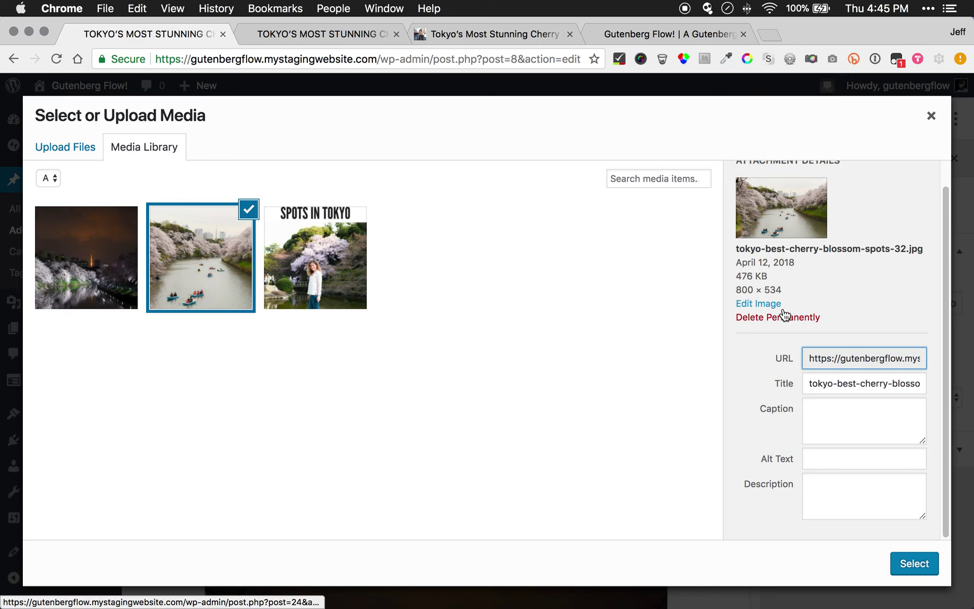
# Inspect the river image's full Edit Media page, close it and return to the post editor
pyautogui.click(769, 304)
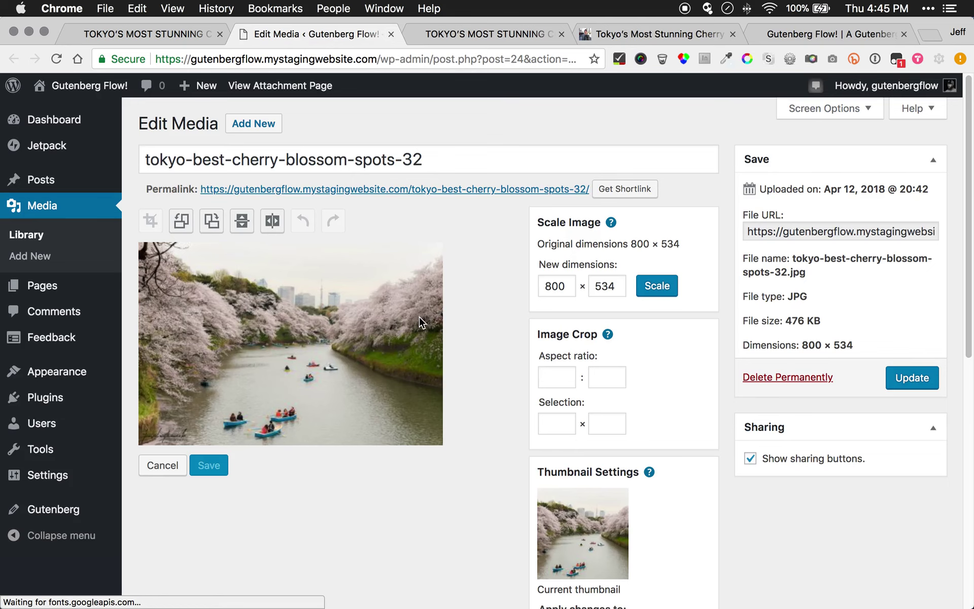
pyautogui.scroll(-5, 426, 322)
pyautogui.scroll(-4, 442, 303)
pyautogui.scroll(10, 443, 302)
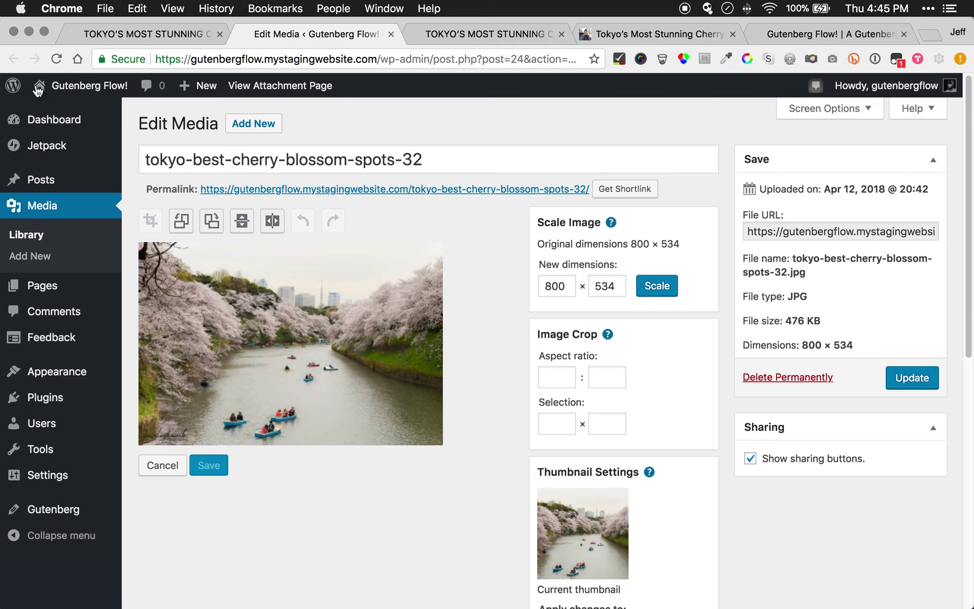
pyautogui.click(390, 35)
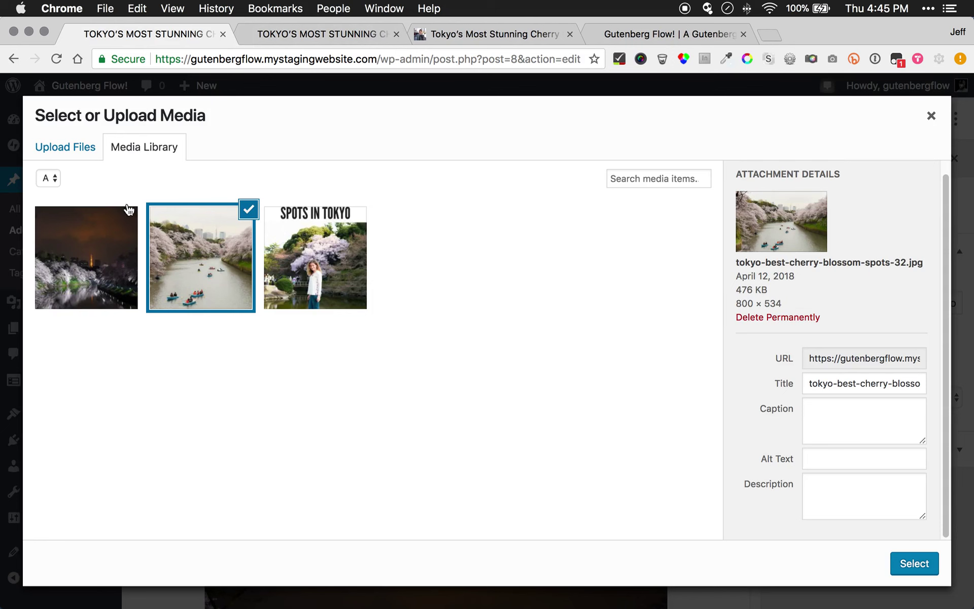
pyautogui.click(931, 116)
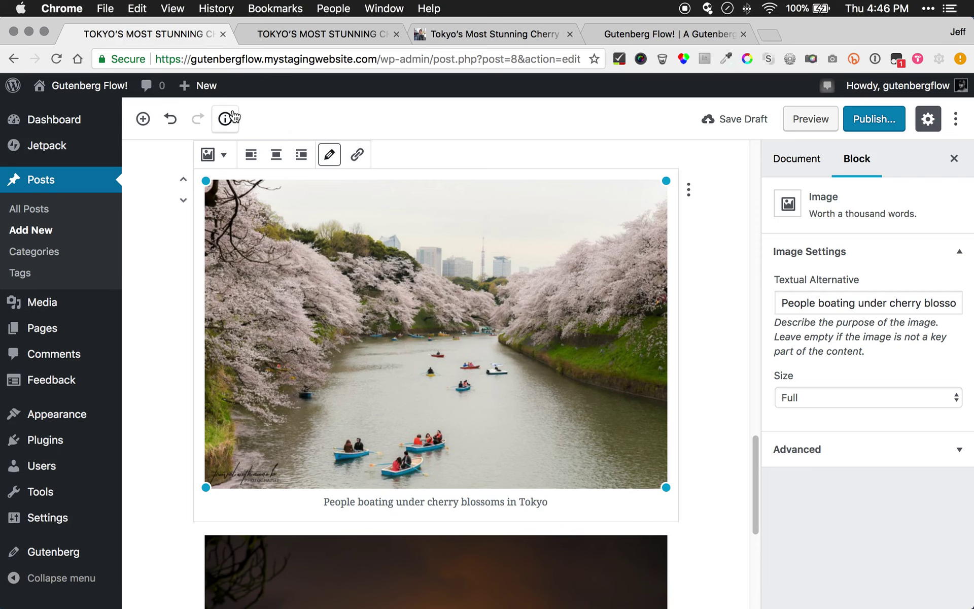
# Try moving the river image block below the night image, and restore the order by moving the night image down
pyautogui.scroll(-1, 370, 375)
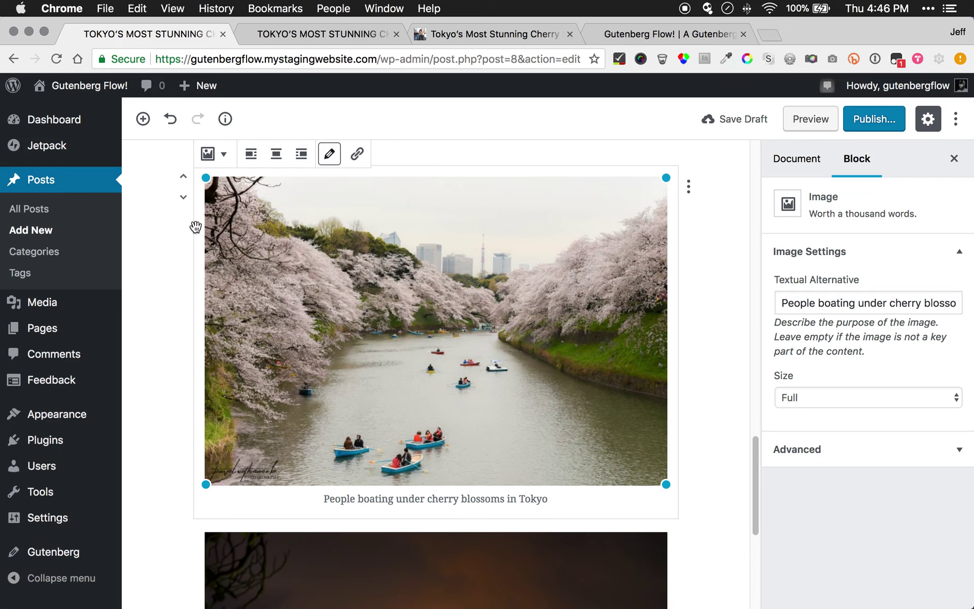
pyautogui.click(183, 198)
pyautogui.scroll(3, 342, 410)
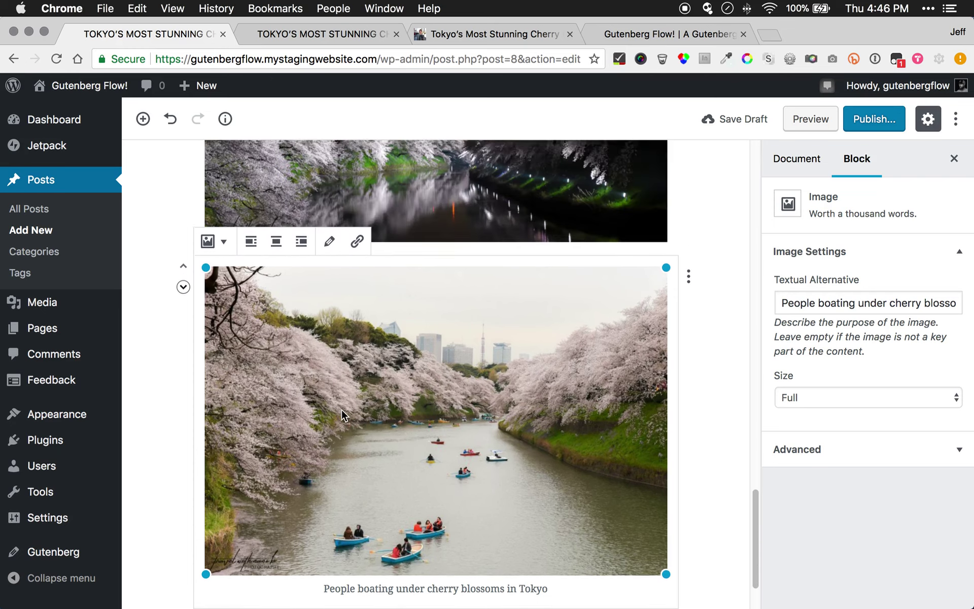
pyautogui.scroll(5, 342, 410)
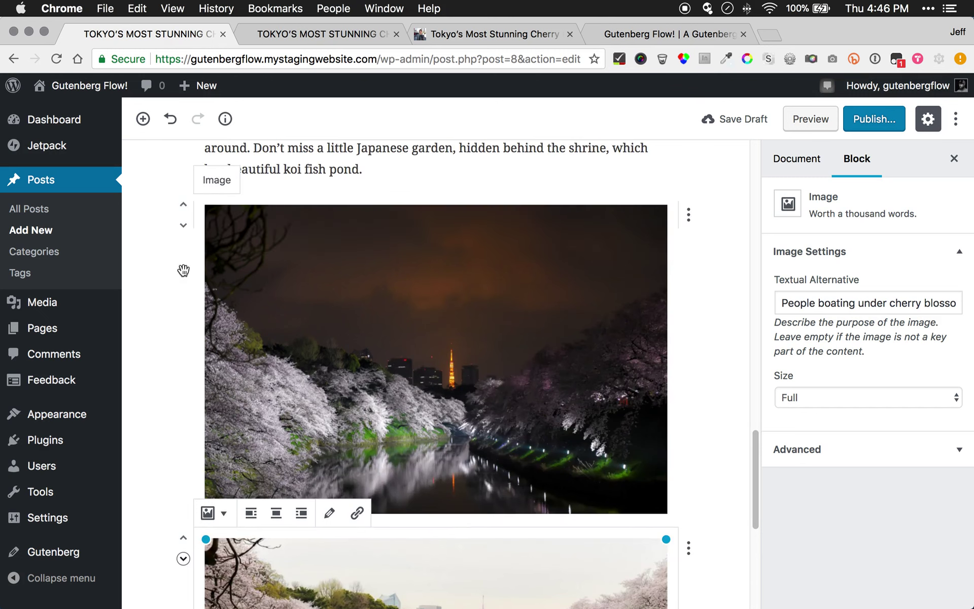
pyautogui.click(183, 225)
# Review the post from the "Must Visit Spot" section up to the title, and back down to the Cherry Blossom header image
pyautogui.scroll(5, 430, 379)
pyautogui.scroll(10, 430, 378)
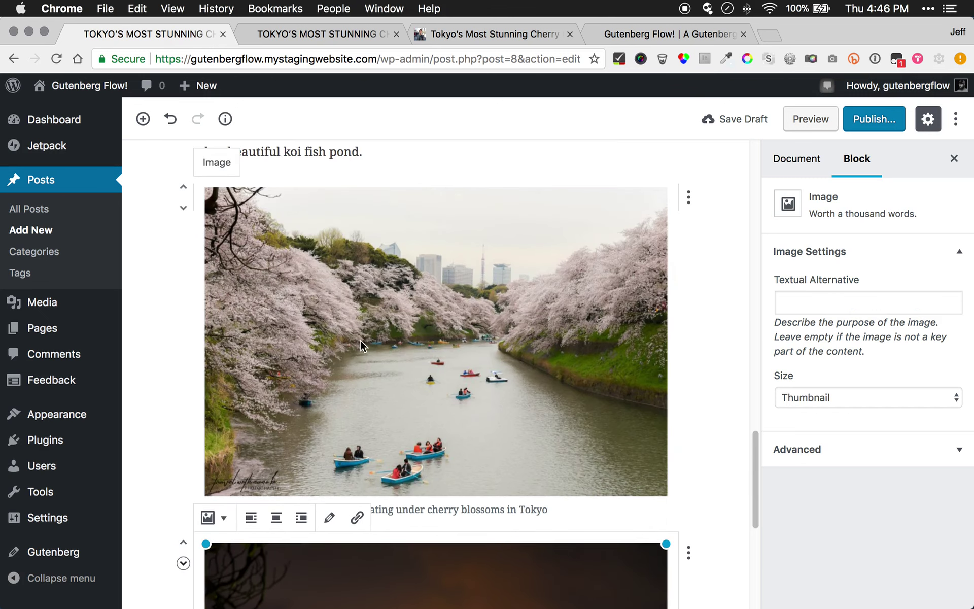
pyautogui.scroll(2, 355, 365)
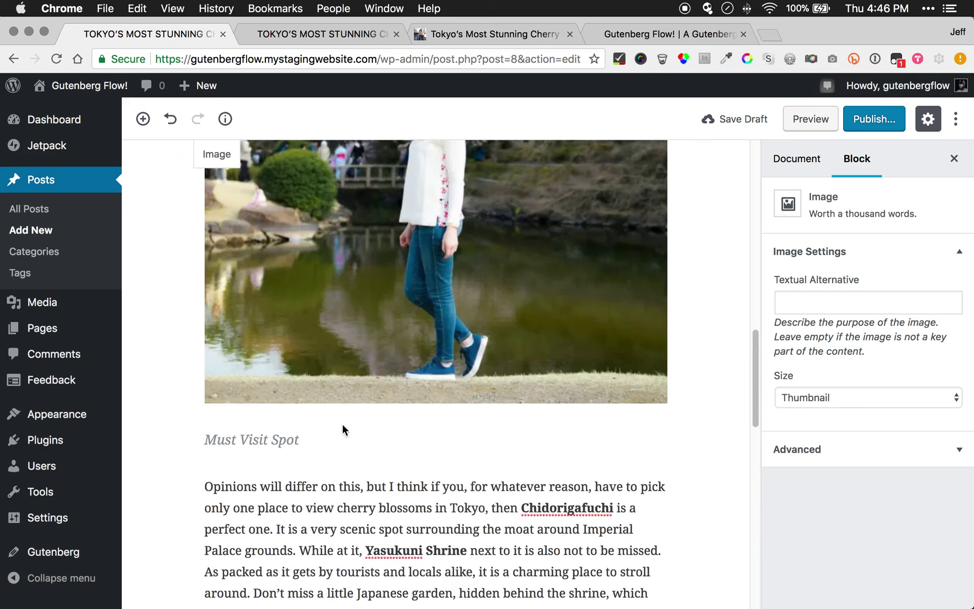
pyautogui.click(302, 559)
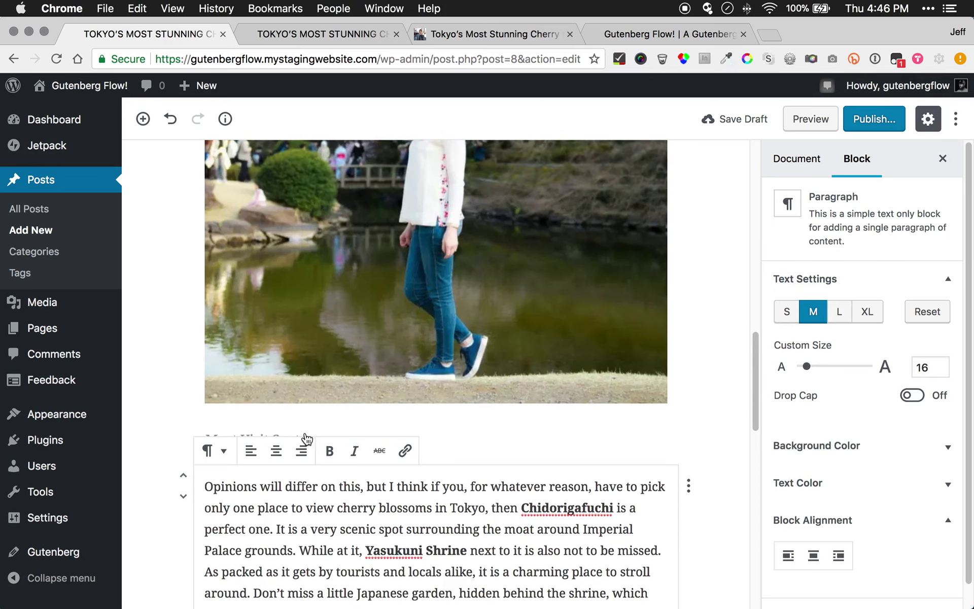
pyautogui.scroll(15, 292, 293)
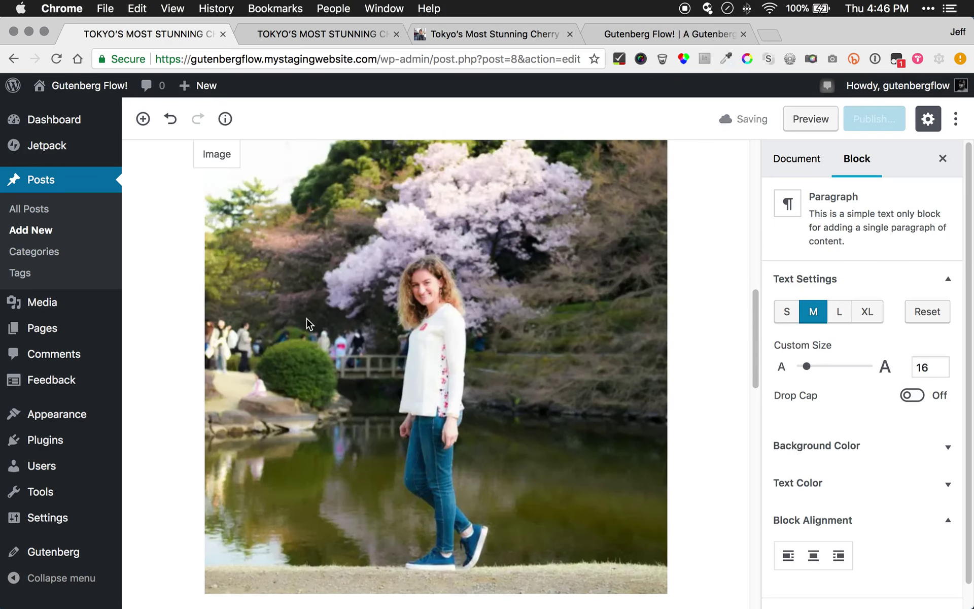
pyautogui.scroll(6, 336, 345)
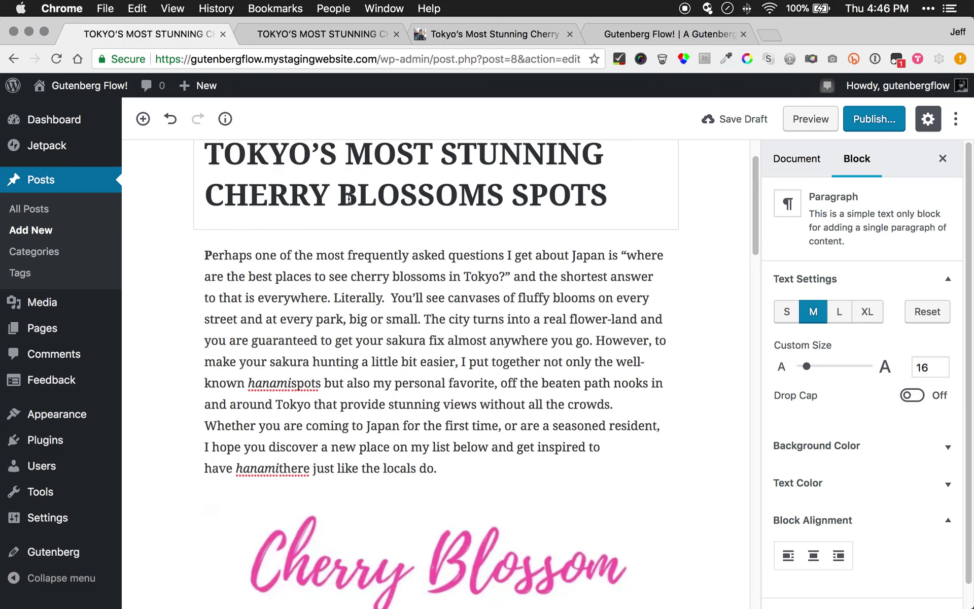
pyautogui.scroll(2, 349, 199)
pyautogui.click(316, 223)
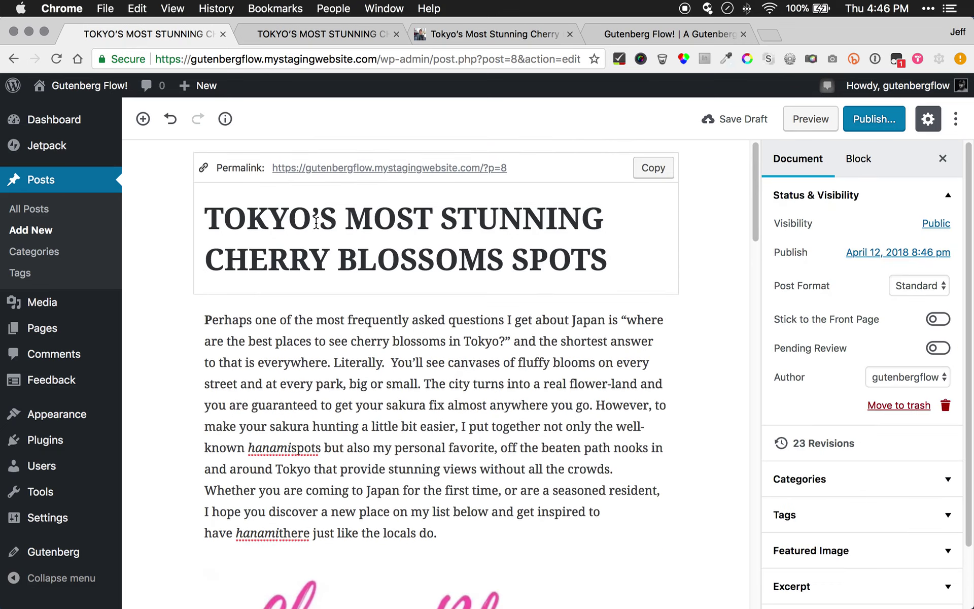
pyautogui.scroll(-20, 379, 355)
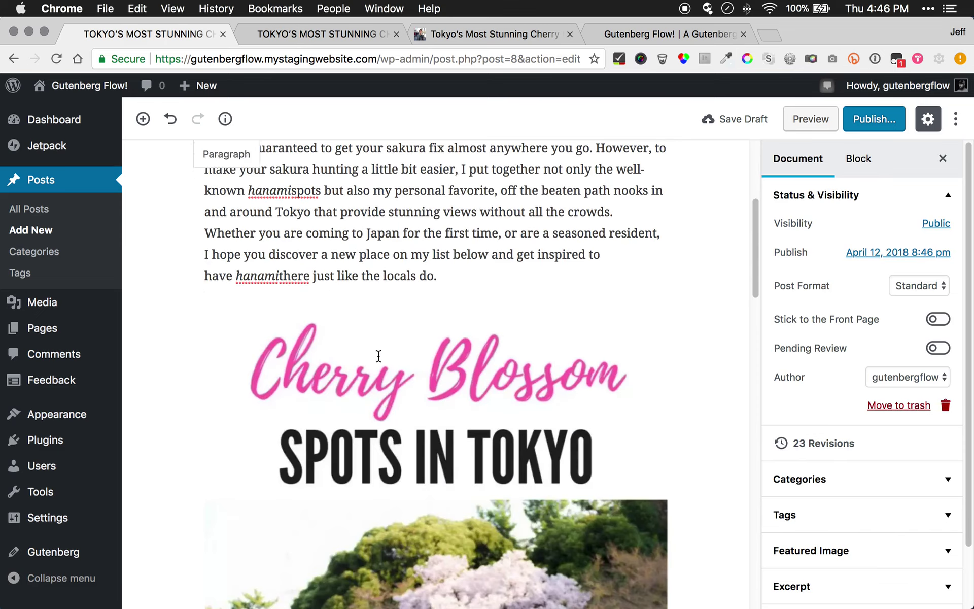
# Start a new paragraph below the night image and copy the source article's paragraph under "Large Parks & Japanese Gardens"
pyautogui.scroll(-2, 378, 356)
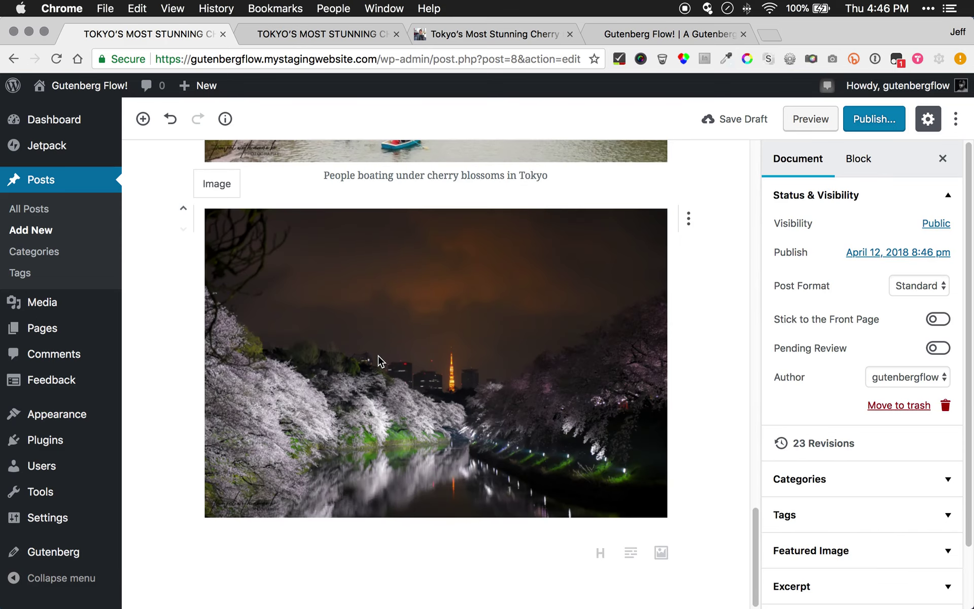
pyautogui.click(382, 558)
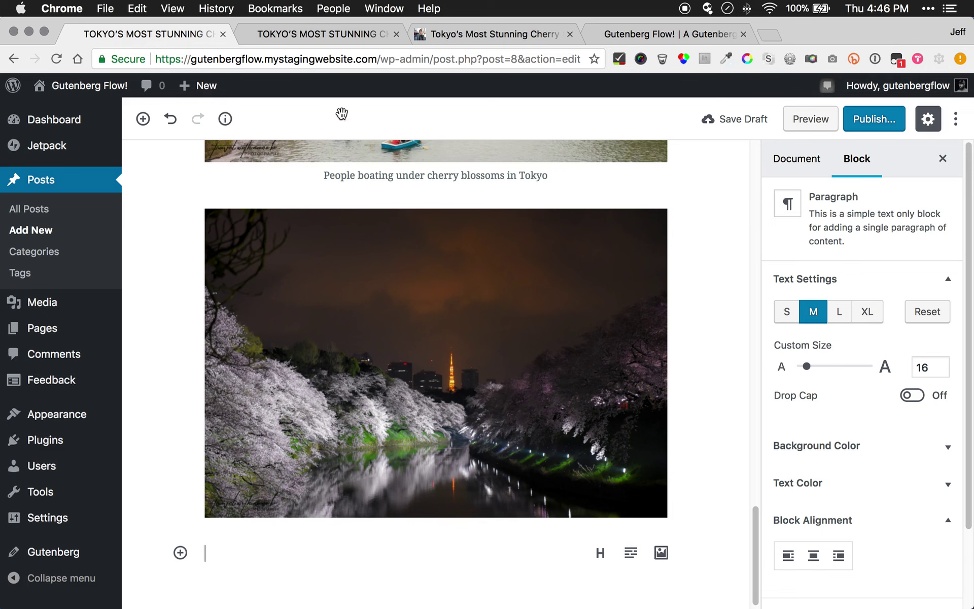
pyautogui.click(443, 32)
pyautogui.scroll(-8, 276, 335)
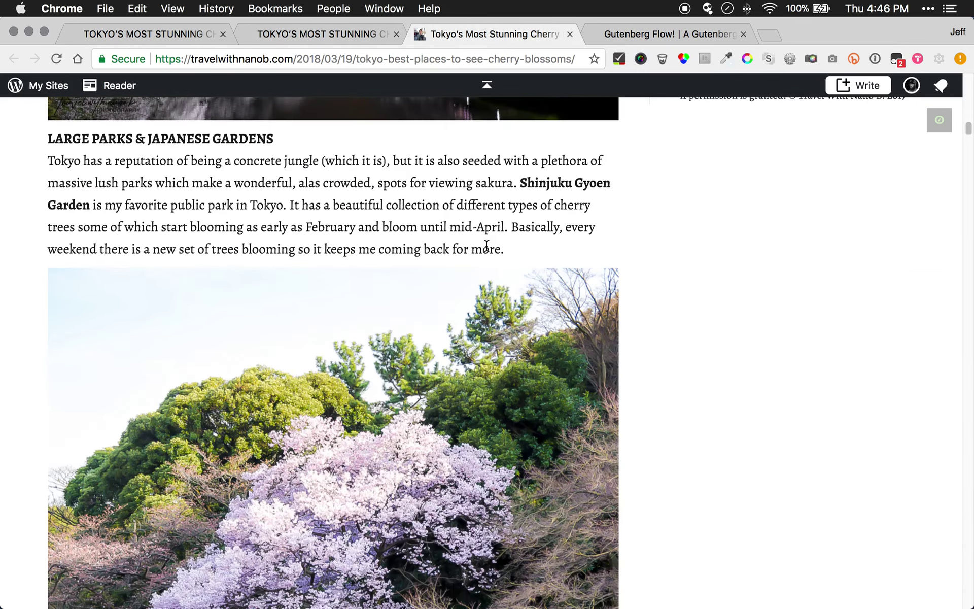
pyautogui.moveTo(505, 250); pyautogui.dragTo(46, 170)
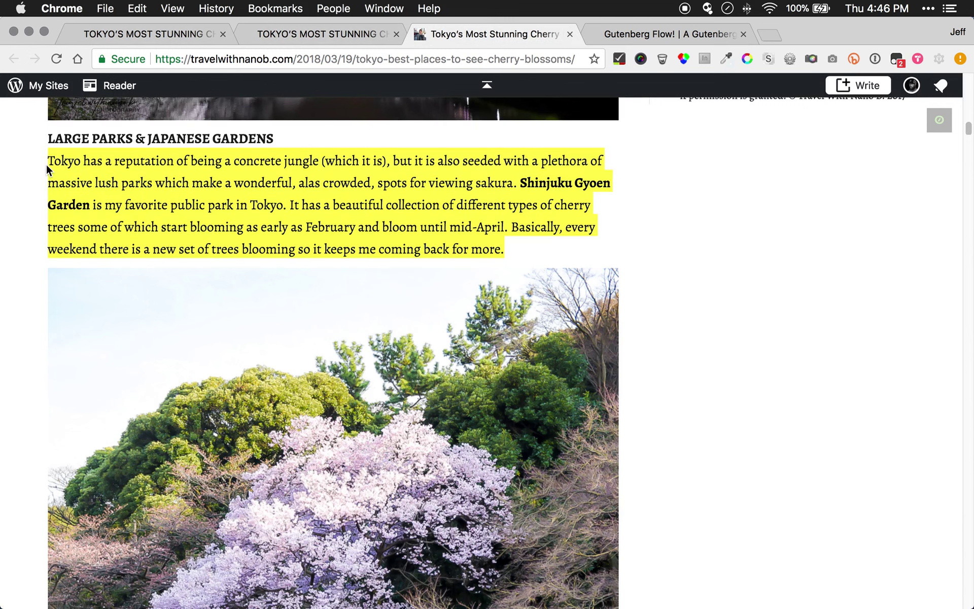
pyautogui.press('super+c')
# Write "Large Parks & Japanese Gardens" in the empty paragraph below the night image in the post editor
pyautogui.click(316, 36)
pyautogui.click(166, 32)
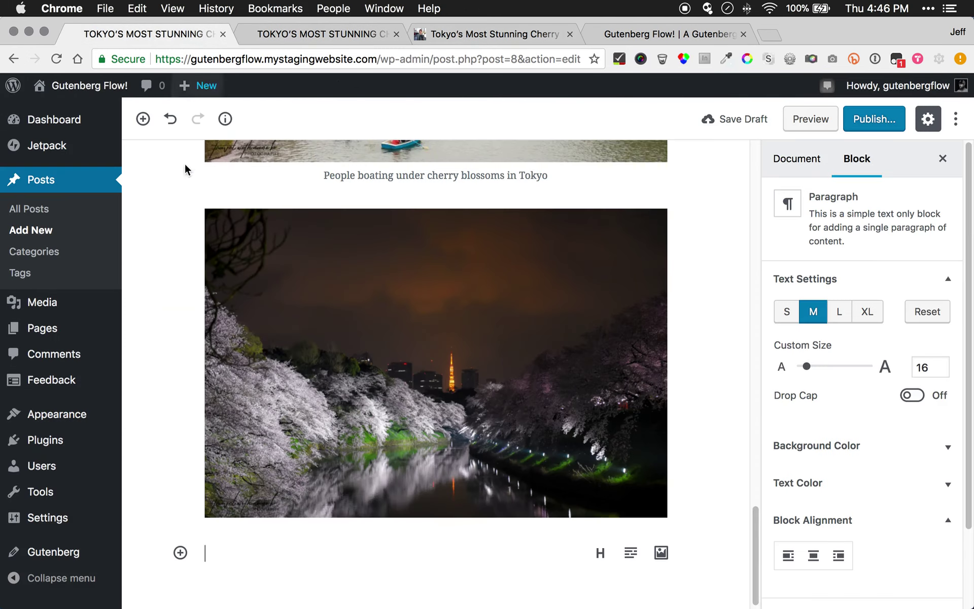
pyautogui.write('Large ')
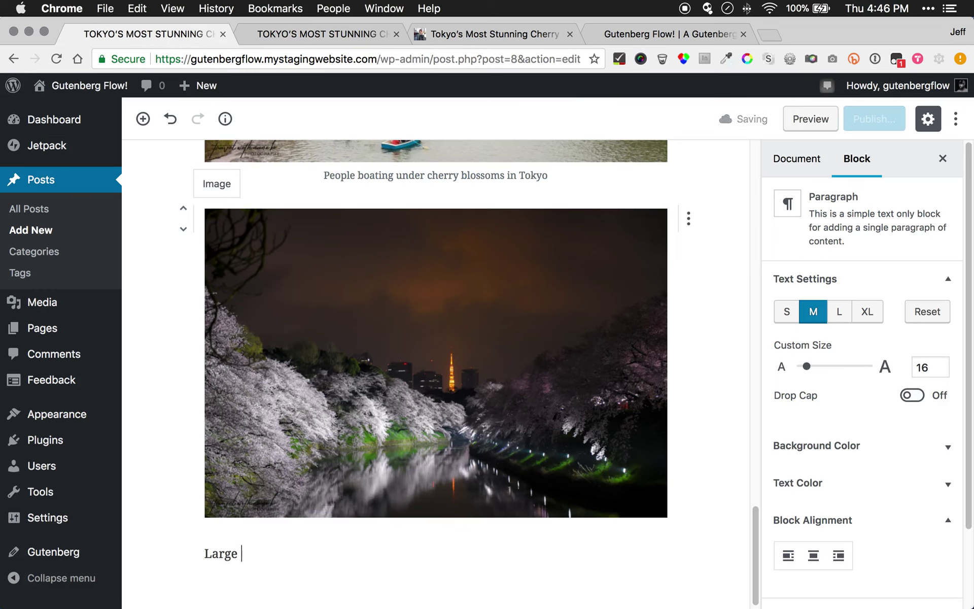
pyautogui.write('Parks ')
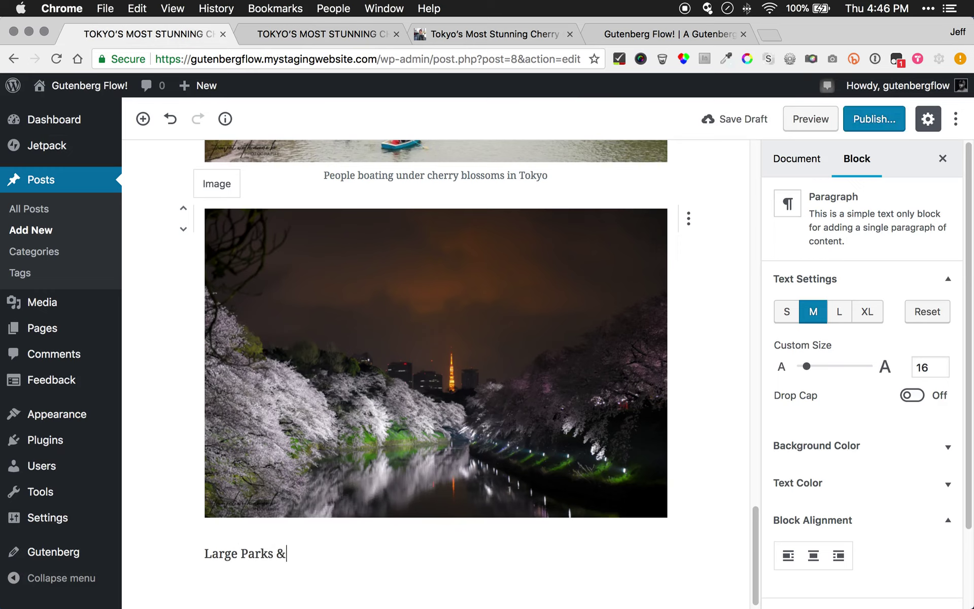
pyautogui.write('& Japanese Gardens')
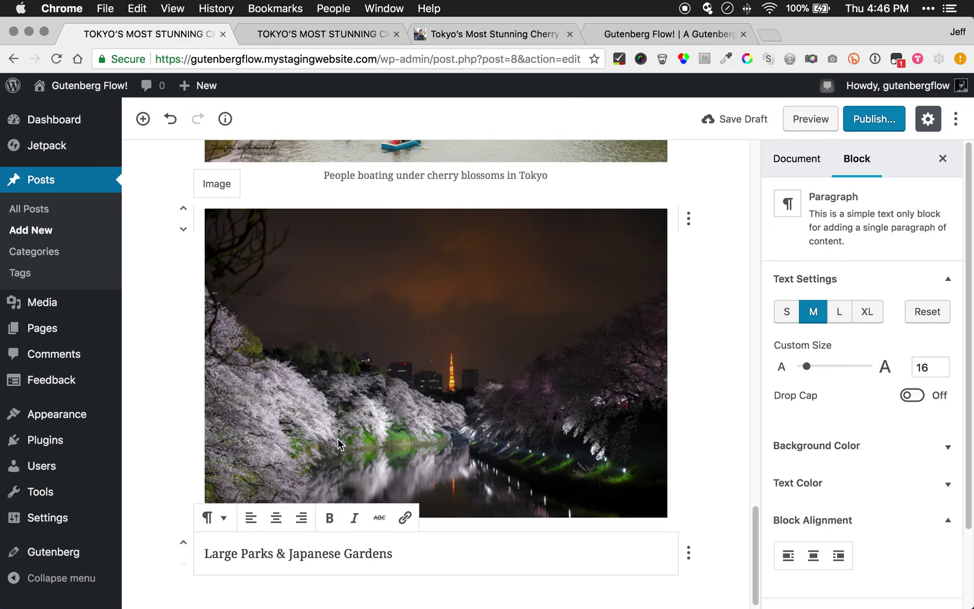
# Try to transform the "Large Parks & Japanese Gardens" paragraph into a Subhead, and turn it back into a paragraph
pyautogui.tripleClick(345, 551)
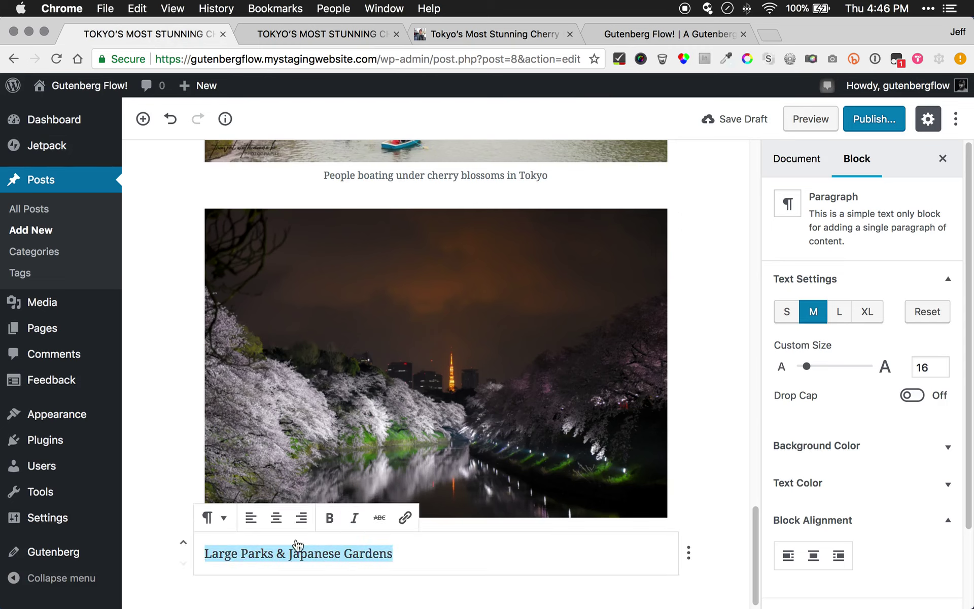
pyautogui.click(224, 523)
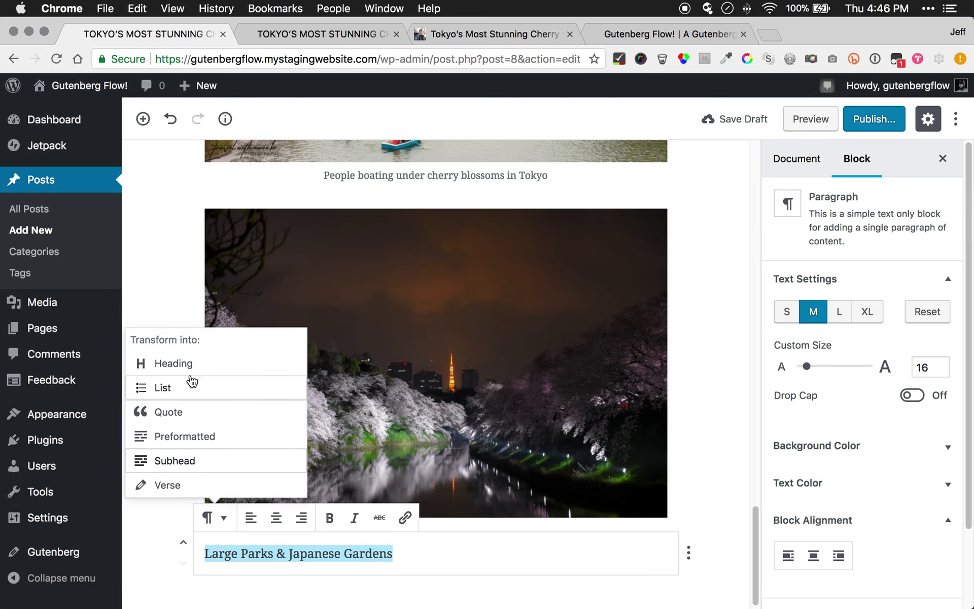
pyautogui.click(175, 461)
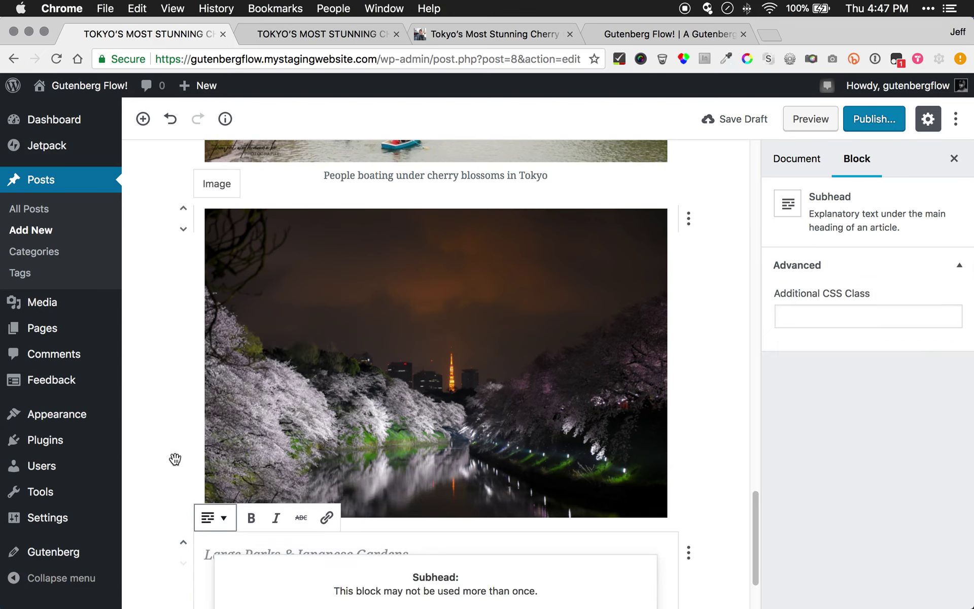
pyautogui.scroll(-3, 315, 504)
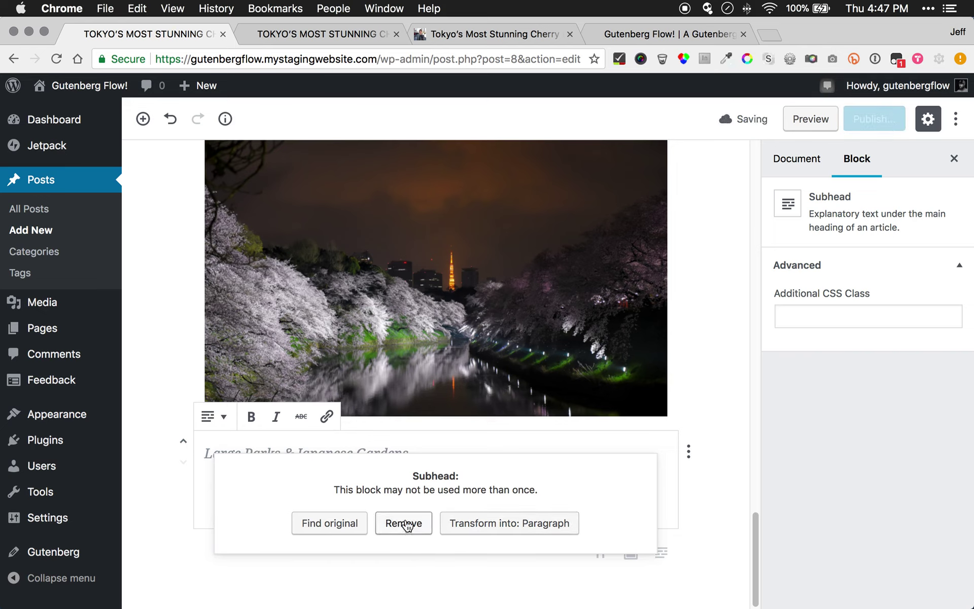
pyautogui.click(477, 523)
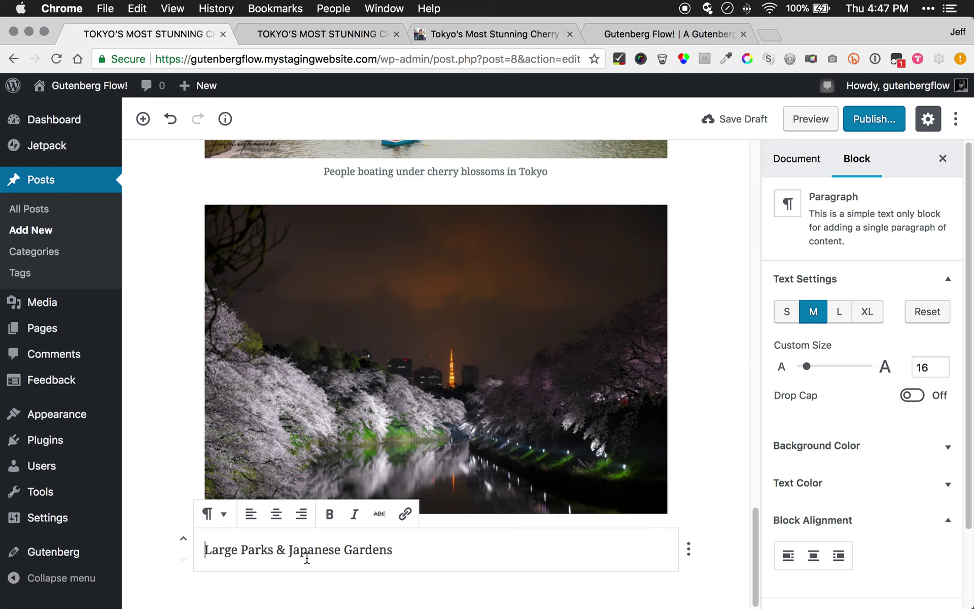
# Bold the "Large Parks & Japanese Gardens" line and compare it in the post preview with the source article
pyautogui.tripleClick(307, 558)
pyautogui.click(329, 514)
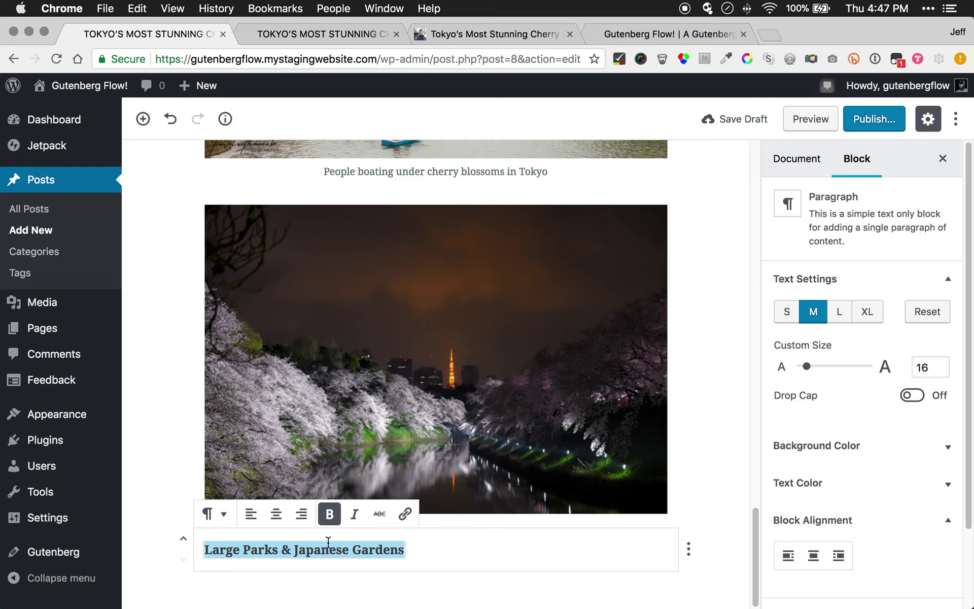
pyautogui.click(808, 119)
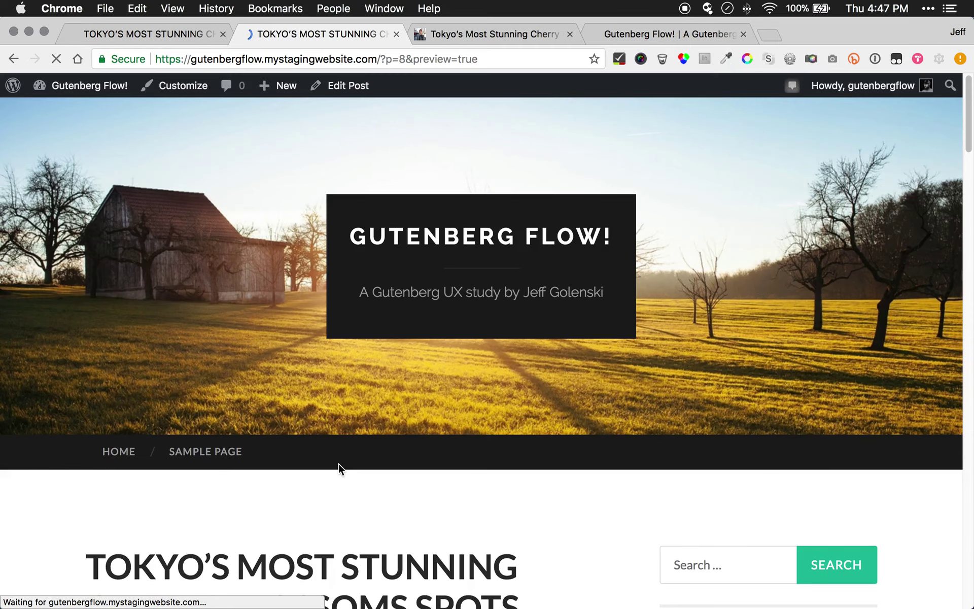
pyautogui.scroll(-8, 339, 464)
pyautogui.scroll(-20, 321, 451)
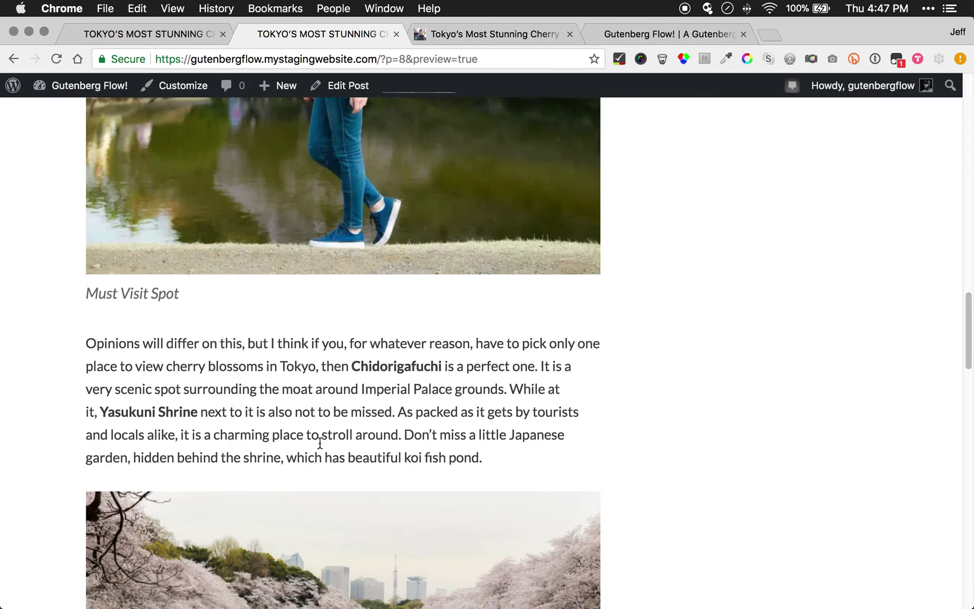
pyautogui.scroll(-8, 320, 445)
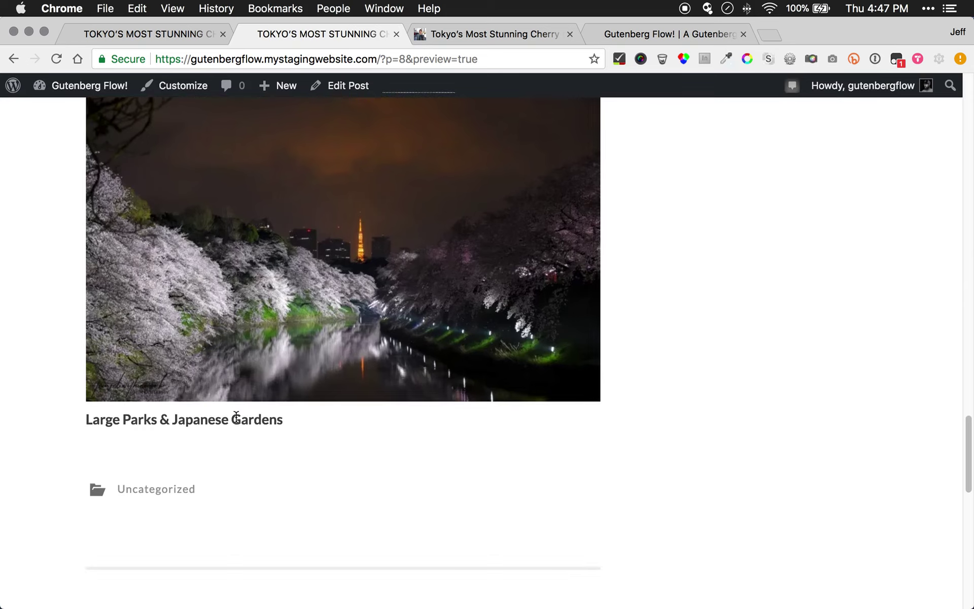
pyautogui.moveTo(255, 419); pyautogui.dragTo(184, 419)
pyautogui.click(373, 169)
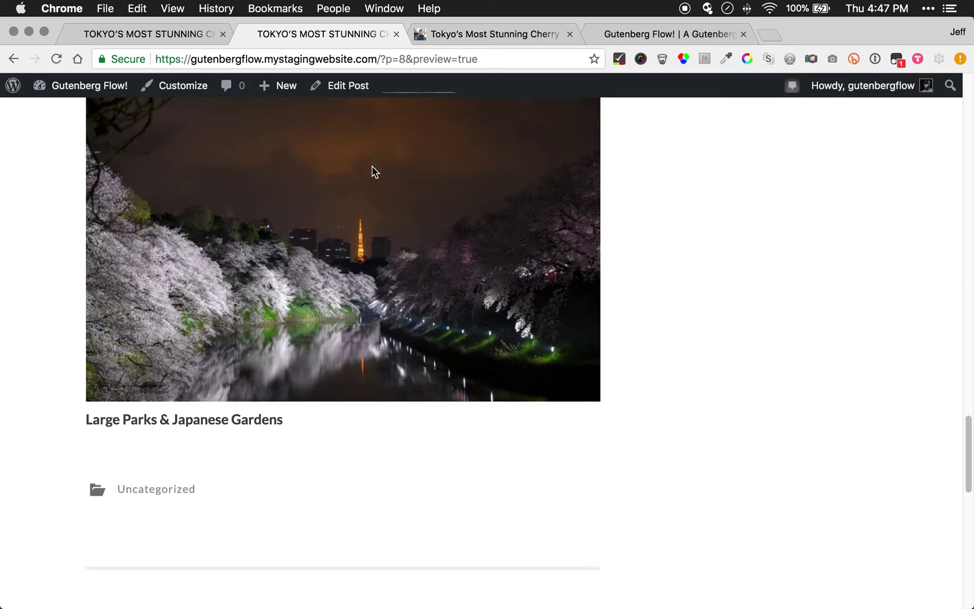
pyautogui.click(490, 37)
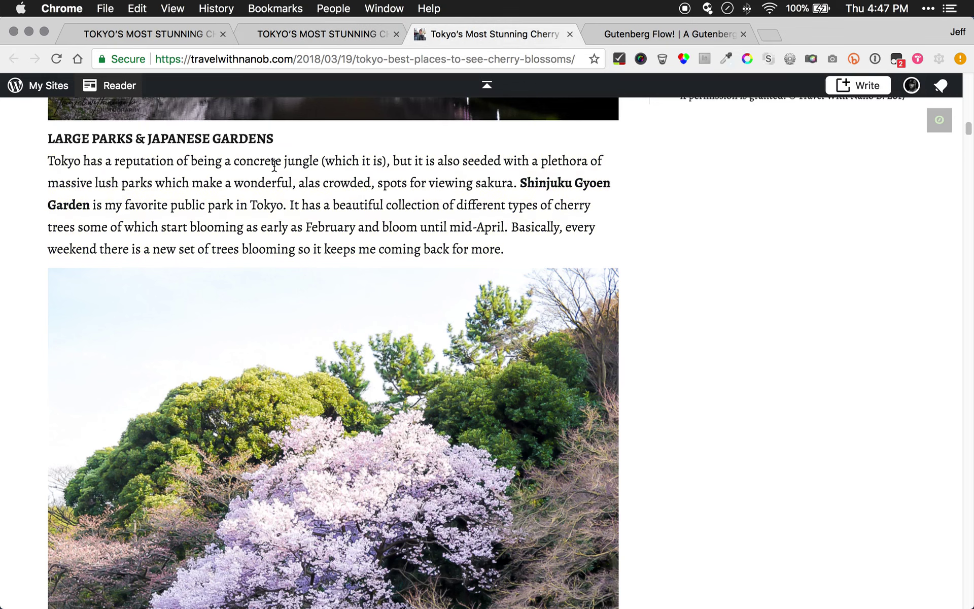
pyautogui.click(295, 35)
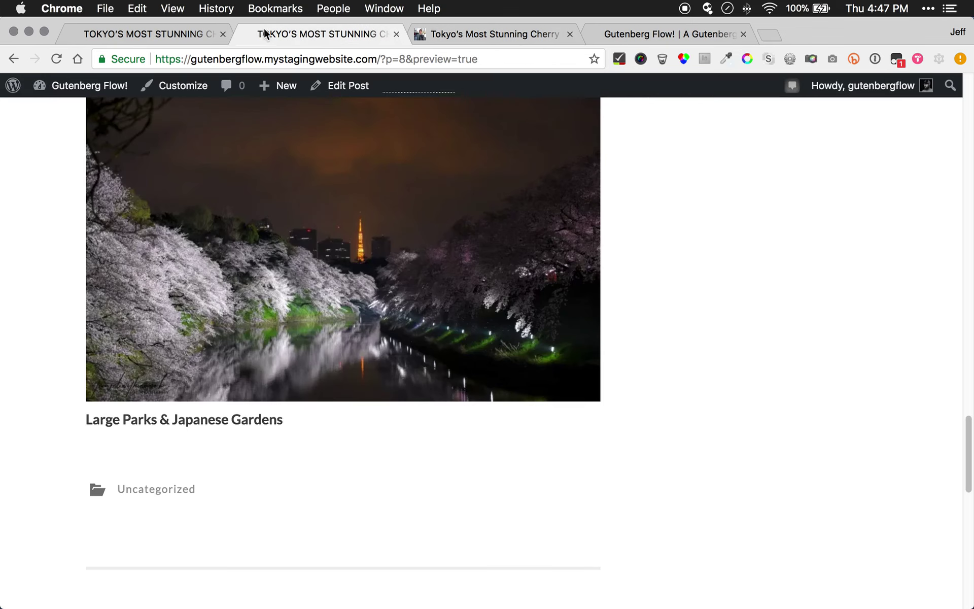
# Transform the "Must Visit Spot" subhead into a paragraph and make its text bold
pyautogui.click(198, 34)
pyautogui.scroll(5, 360, 430)
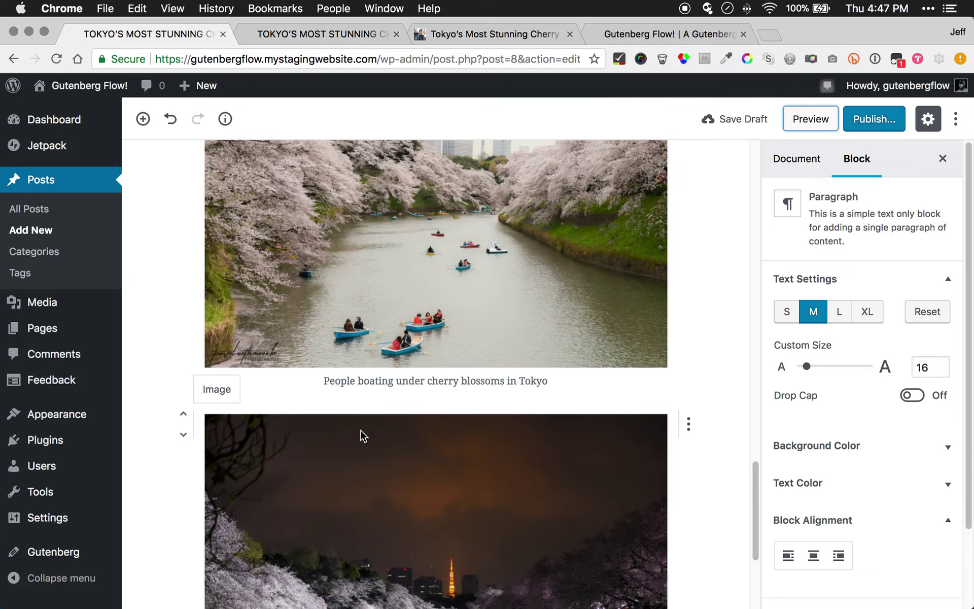
pyautogui.scroll(10, 364, 435)
pyautogui.tripleClick(289, 377)
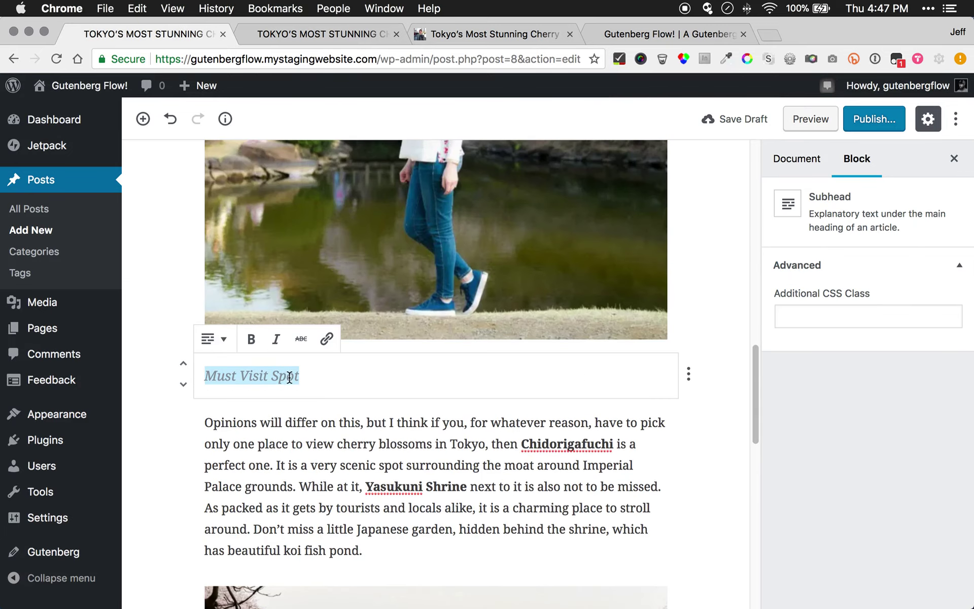
pyautogui.click(223, 343)
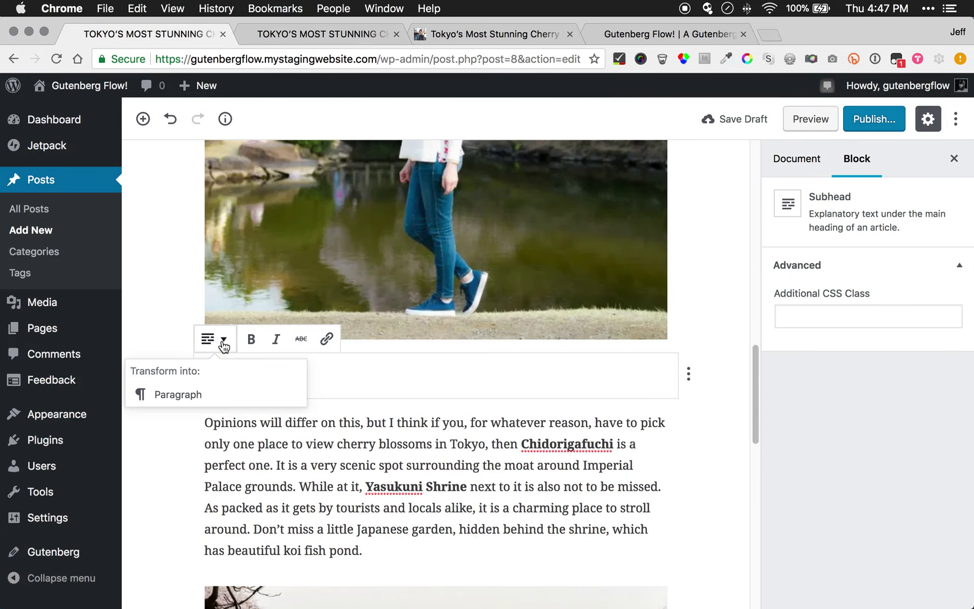
pyautogui.click(196, 397)
pyautogui.tripleClick(273, 375)
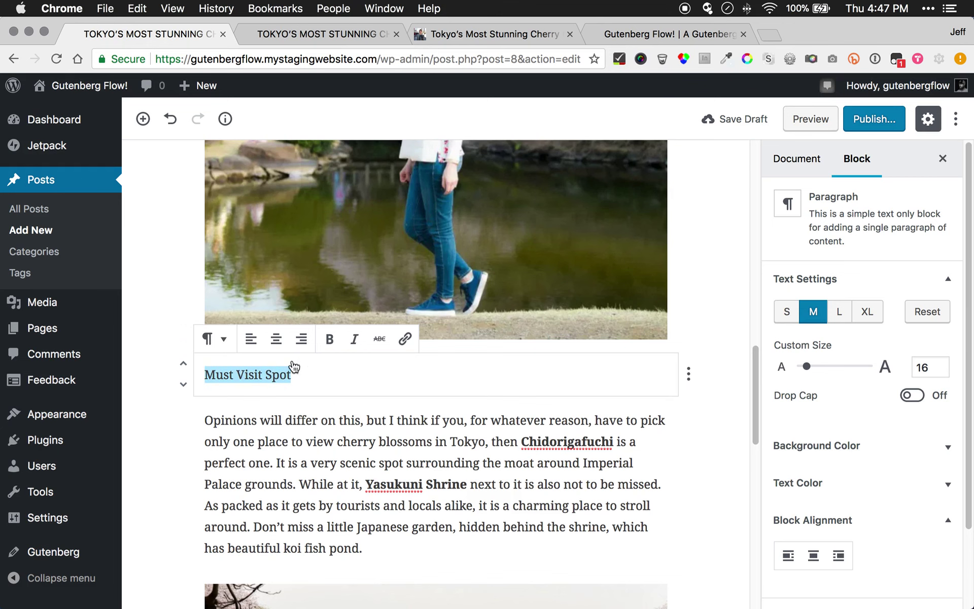
pyautogui.click(329, 338)
# Examine the section titles in the post preview, and review the post in the editor from its title to its end
pyautogui.click(811, 119)
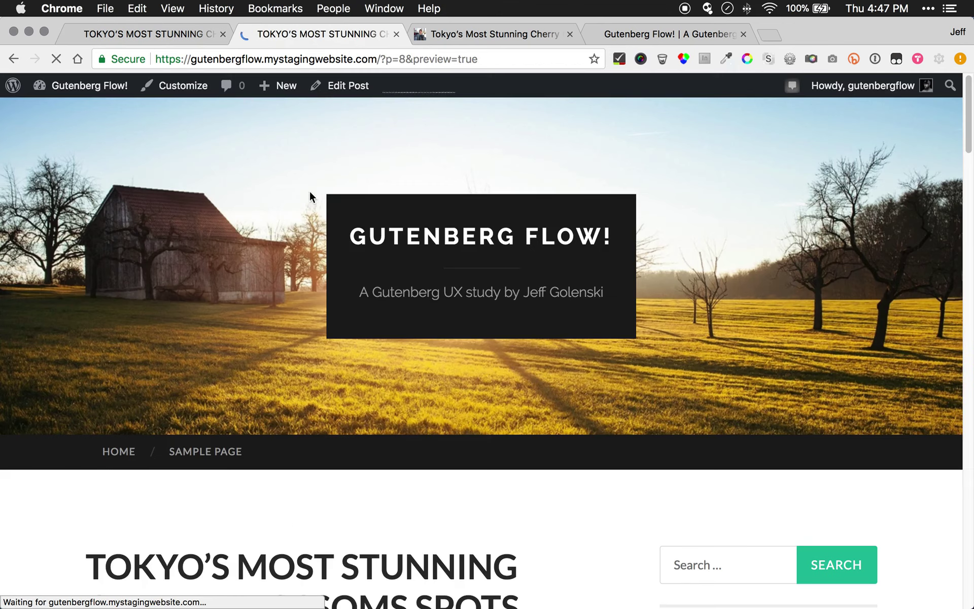
pyautogui.scroll(-5, 157, 411)
pyautogui.scroll(-20, 160, 401)
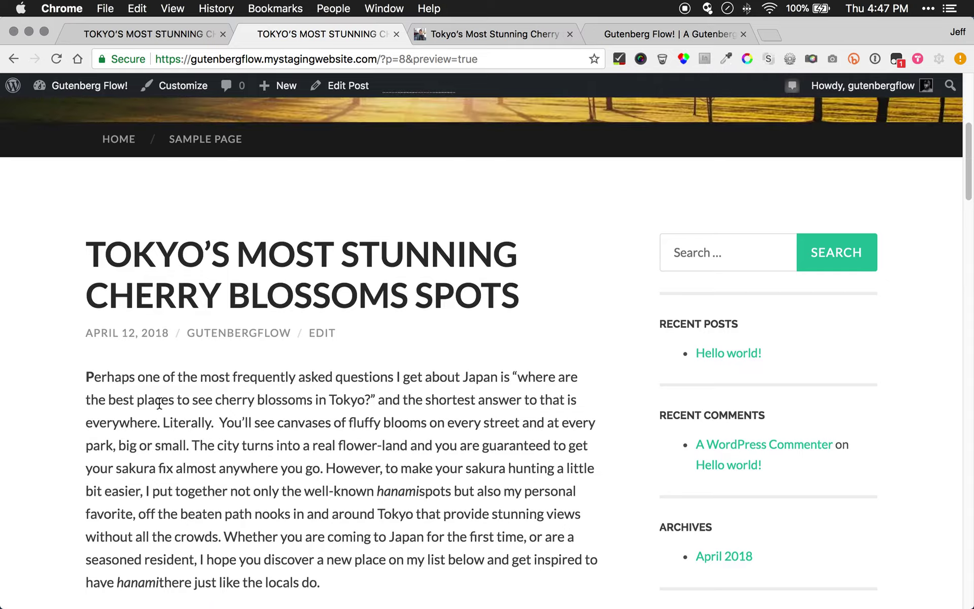
pyautogui.scroll(-15, 160, 404)
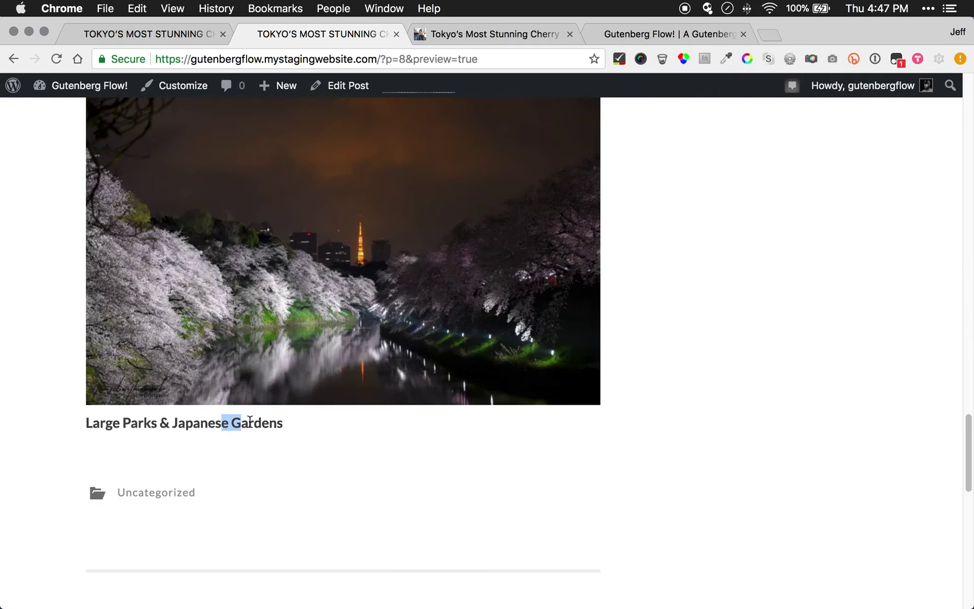
pyautogui.click(126, 29)
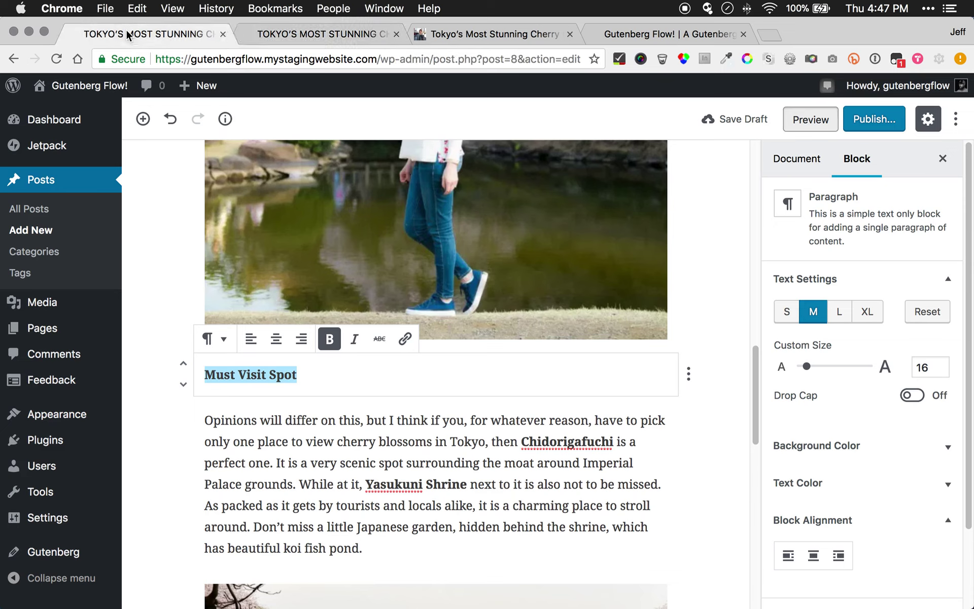
pyautogui.click(273, 484)
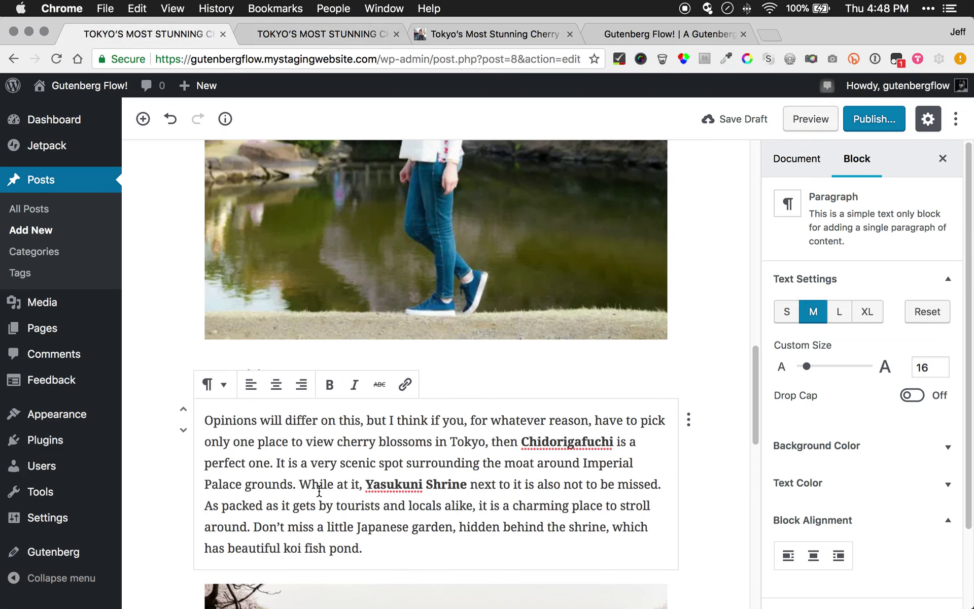
pyautogui.scroll(10, 577, 484)
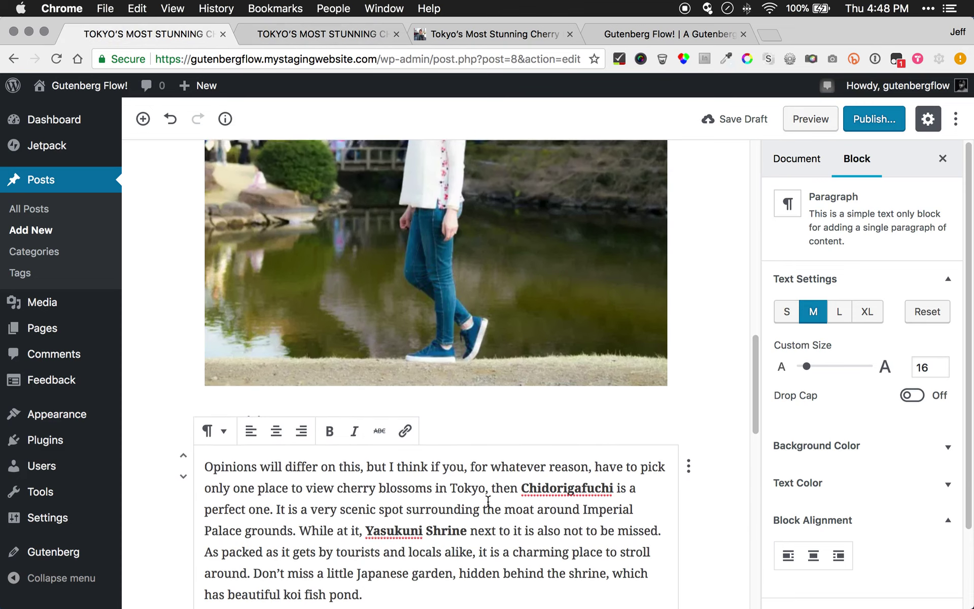
pyautogui.scroll(7, 434, 259)
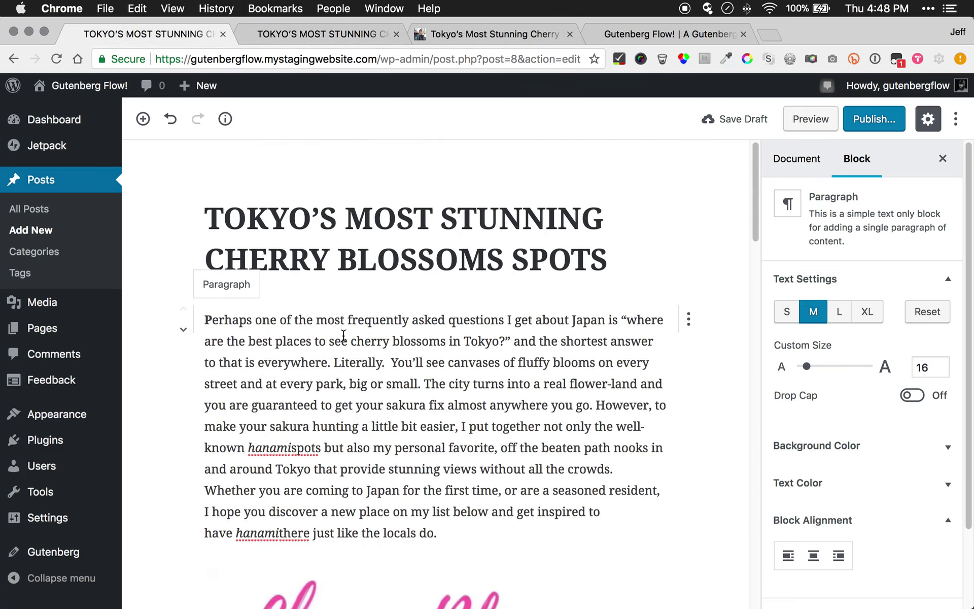
pyautogui.scroll(-2, 325, 296)
pyautogui.scroll(-20, 324, 295)
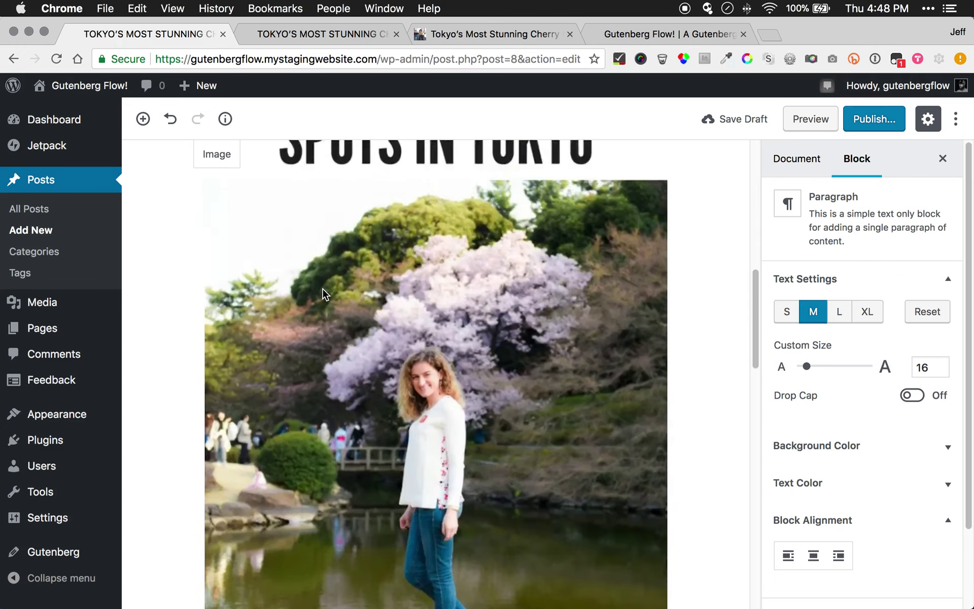
pyautogui.scroll(-1, 316, 315)
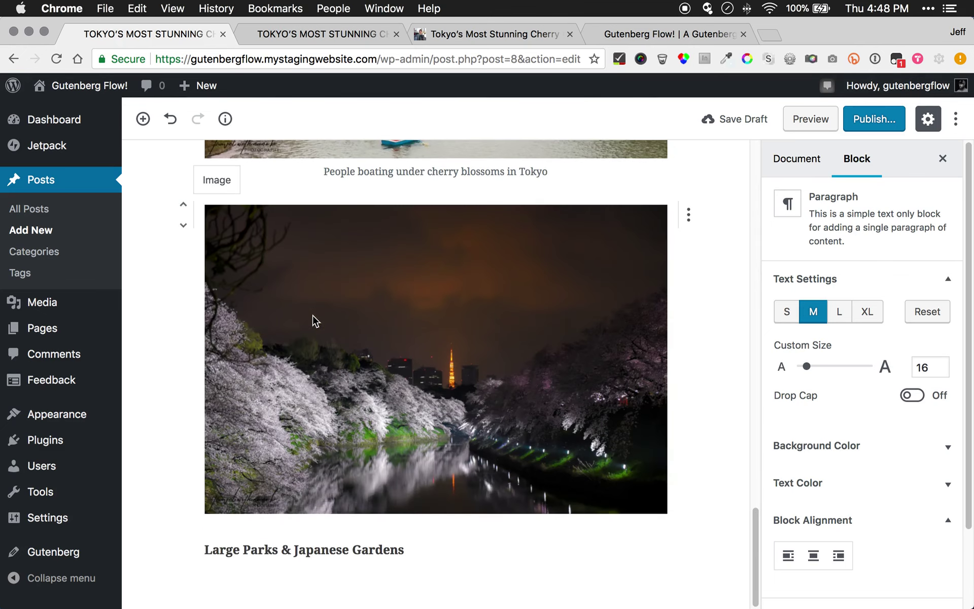
# Add an empty paragraph block below the "Large Parks & Japanese Gardens" line
pyautogui.click(330, 550)
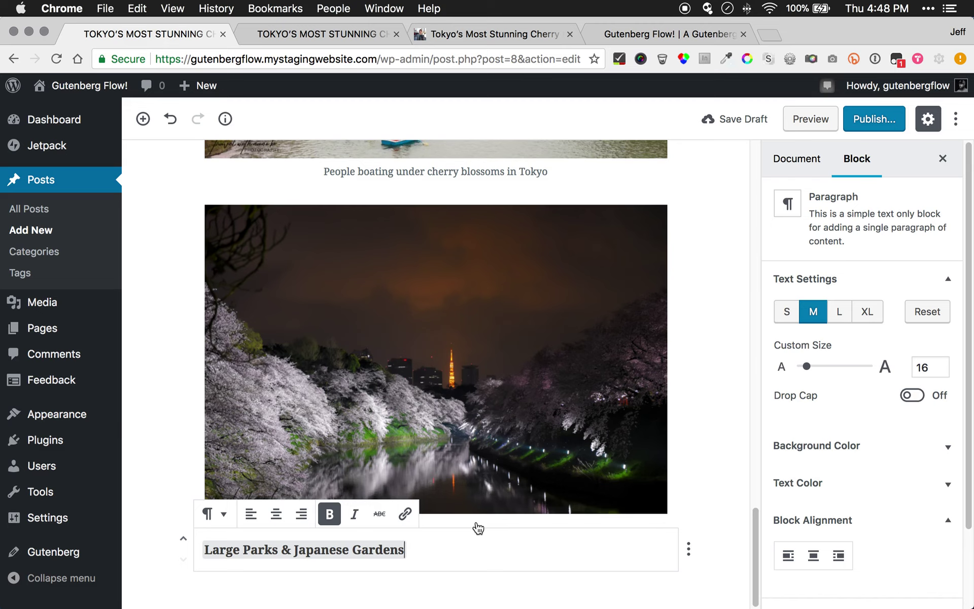
pyautogui.click(388, 582)
pyautogui.click(418, 547)
pyautogui.press('Return')
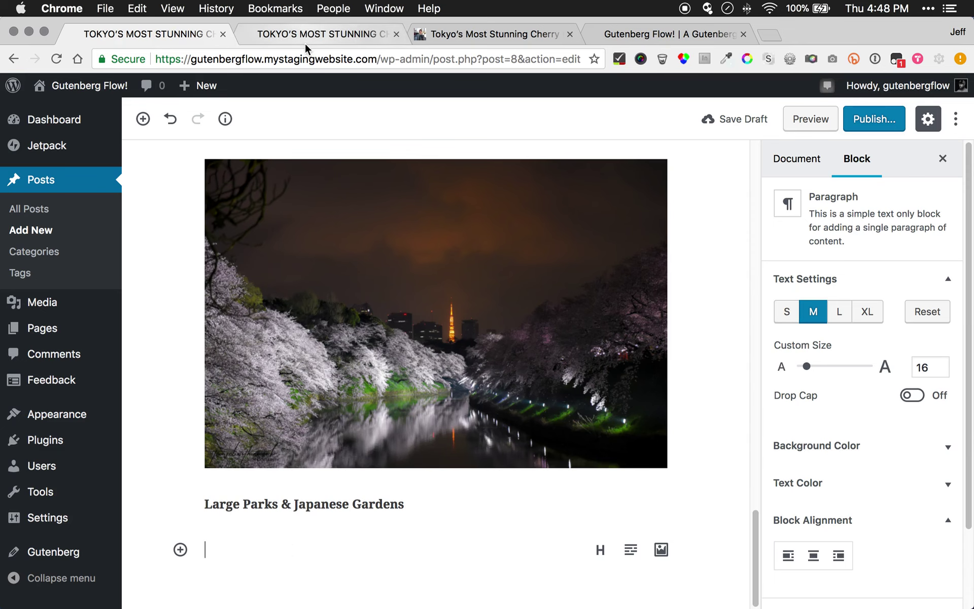
# Paste the paragraph about Tokyo's lush parks and Shinjuku Gyoen Garden below the "Large Parks & Japanese Gardens" line and compare it with the source article
pyautogui.press('super+v')
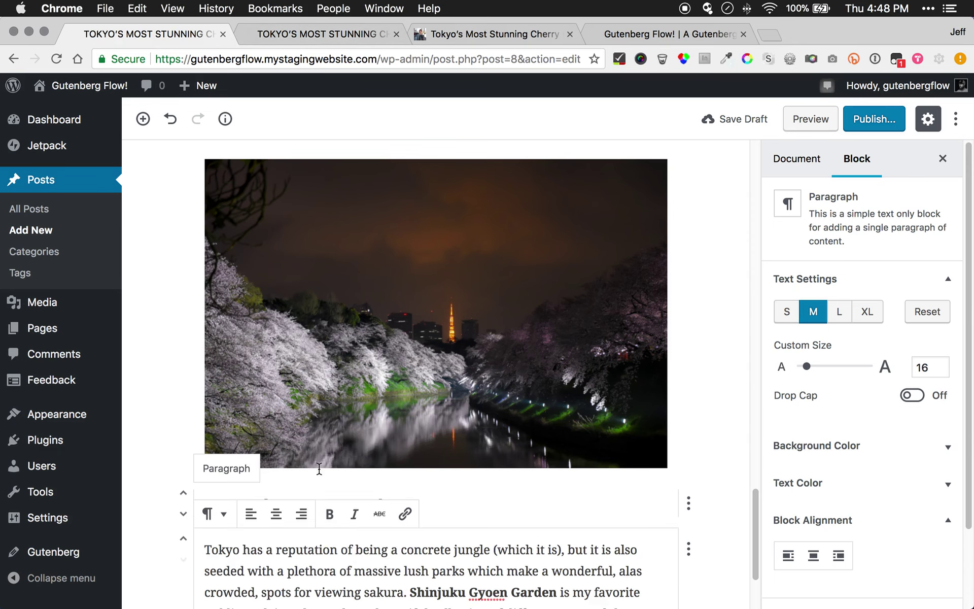
pyautogui.scroll(-3, 316, 463)
pyautogui.click(441, 35)
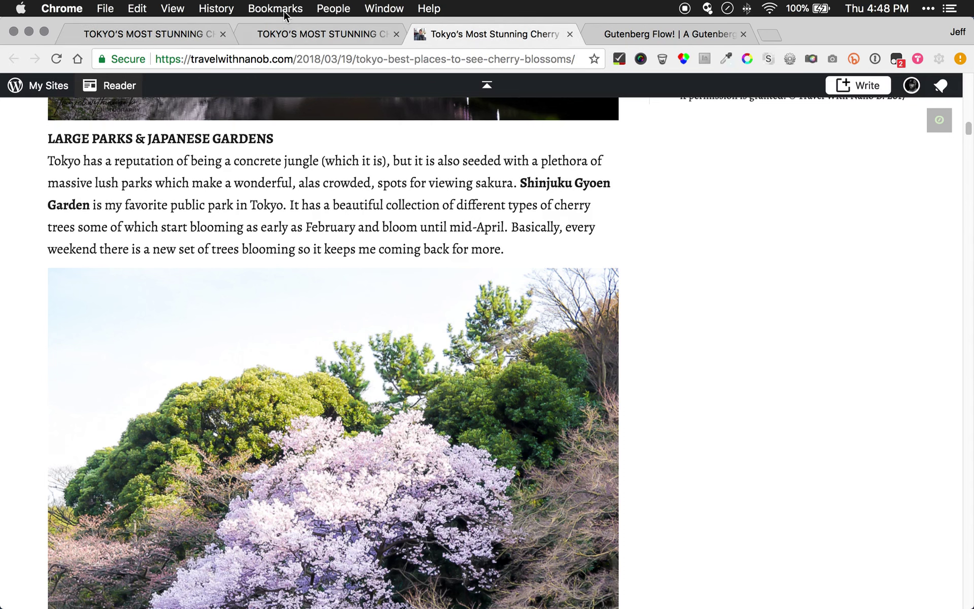
pyautogui.click(285, 27)
pyautogui.click(114, 33)
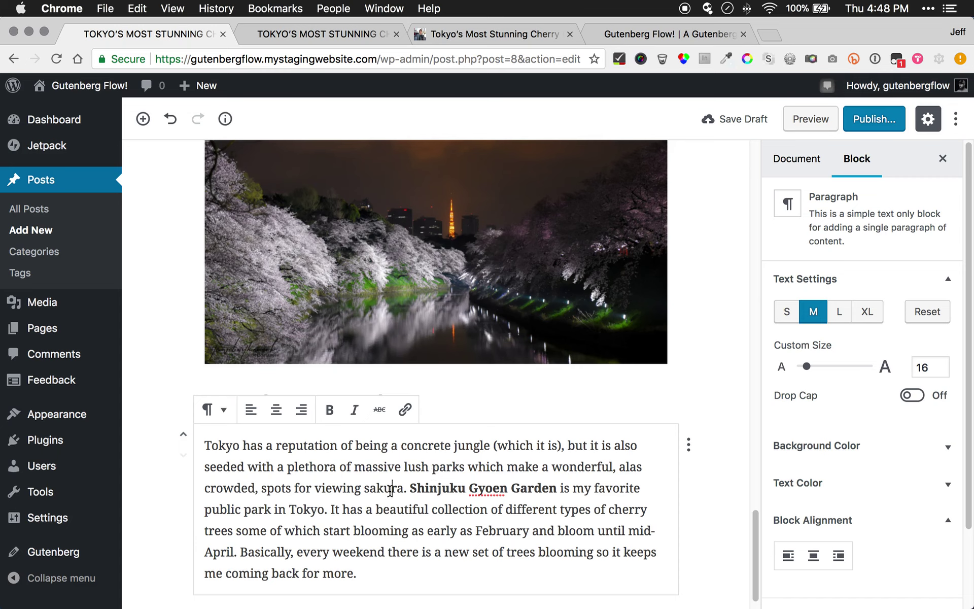
pyautogui.click(520, 488)
pyautogui.click(457, 532)
pyautogui.scroll(-1, 343, 533)
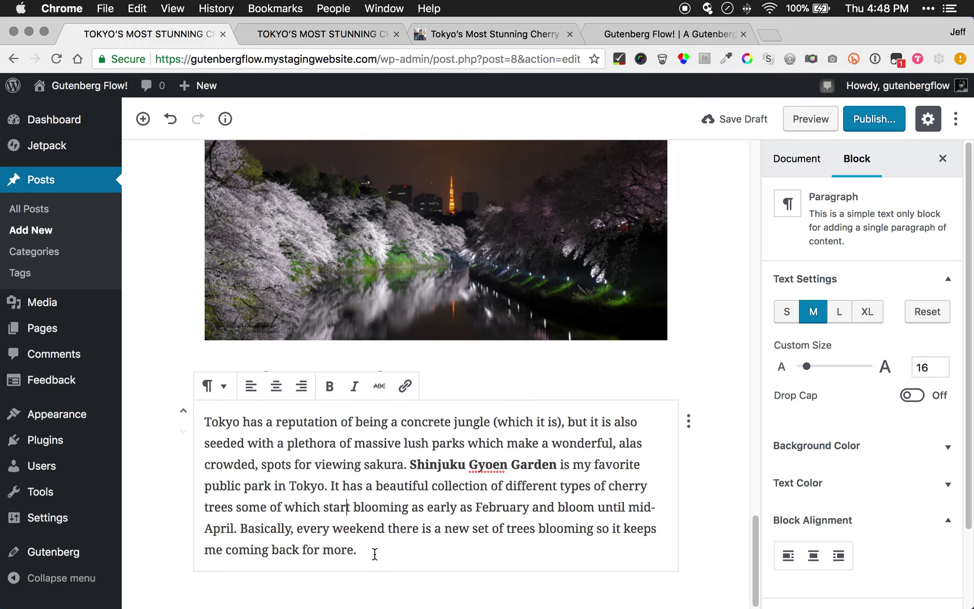
# Examine the remaining images and sections of the source article, from the Large Parks section to the closing cherry blossom graphic
pyautogui.click(452, 29)
pyautogui.scroll(-5, 354, 186)
pyautogui.scroll(-15, 307, 337)
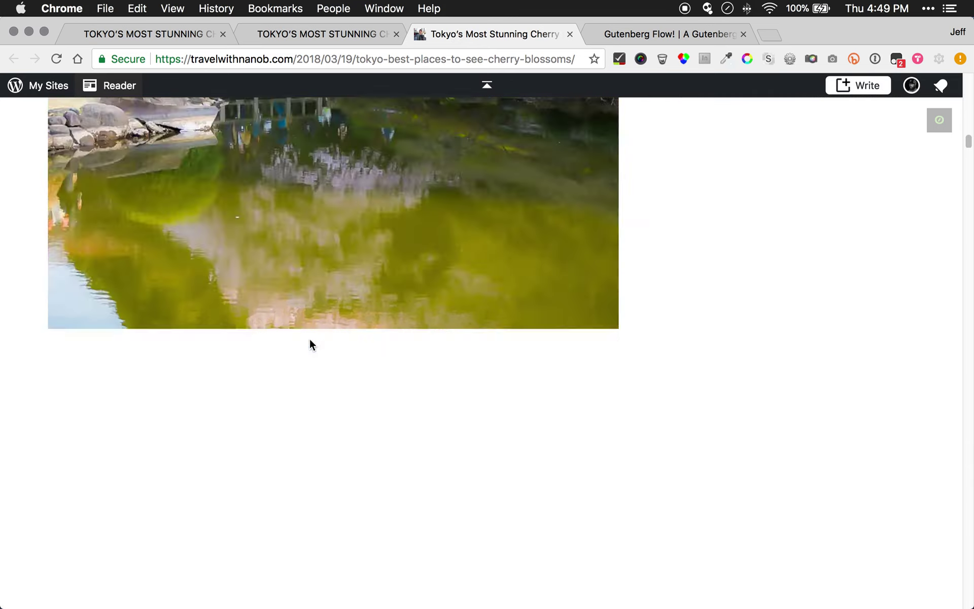
pyautogui.scroll(-20, 306, 337)
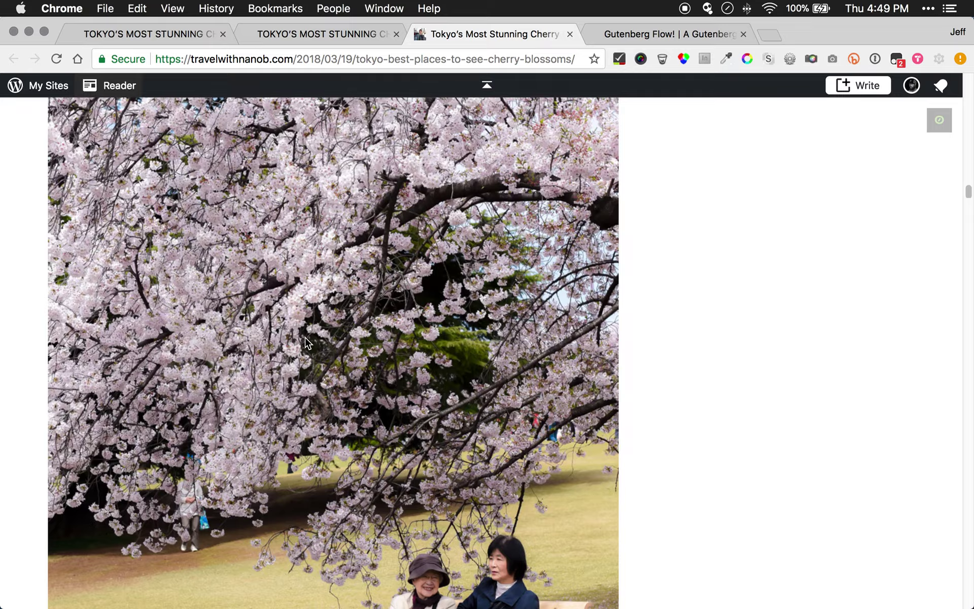
pyautogui.scroll(-20, 305, 342)
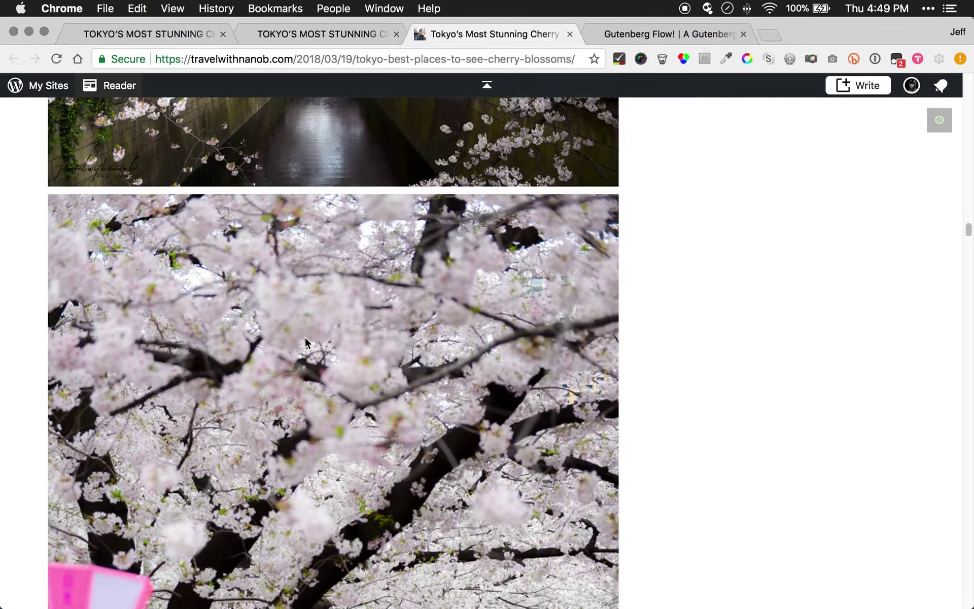
pyautogui.scroll(-15, 304, 339)
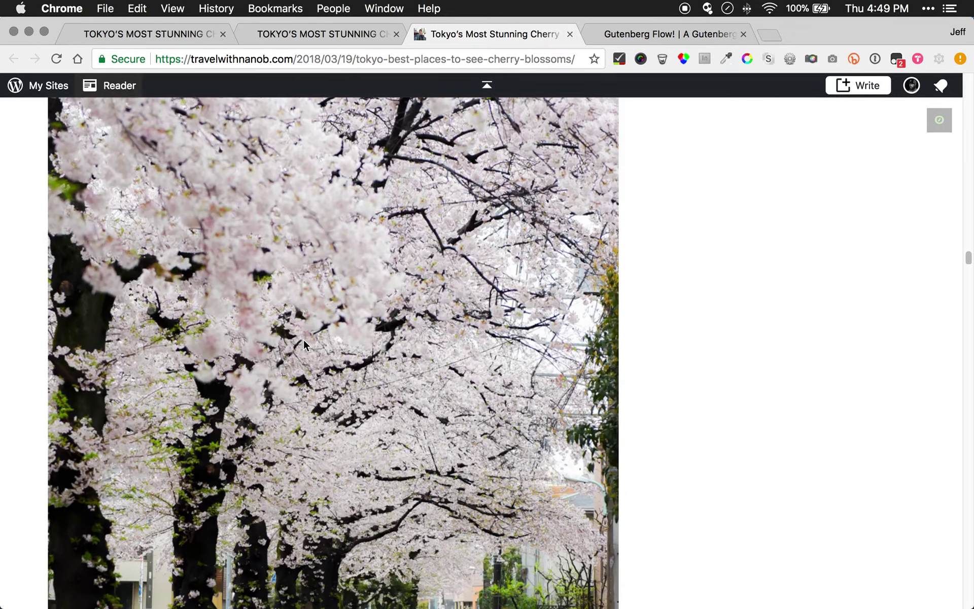
pyautogui.scroll(-15, 299, 430)
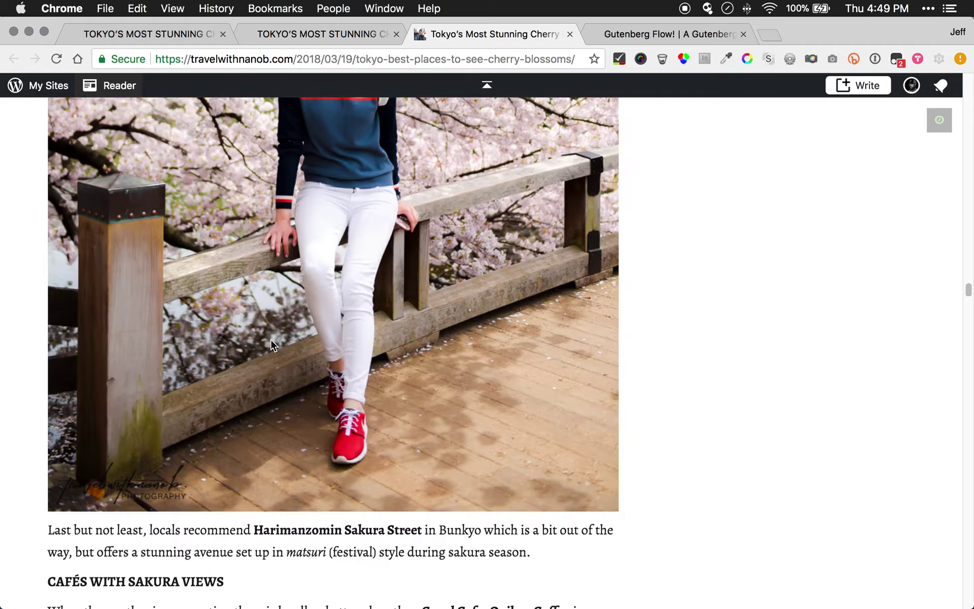
pyautogui.scroll(-20, 266, 338)
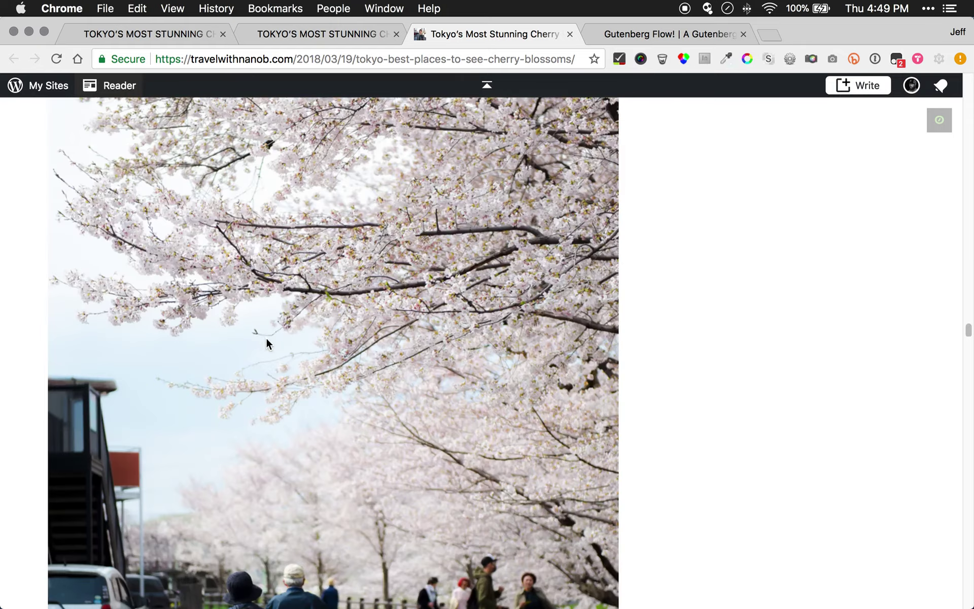
pyautogui.scroll(-15, 264, 335)
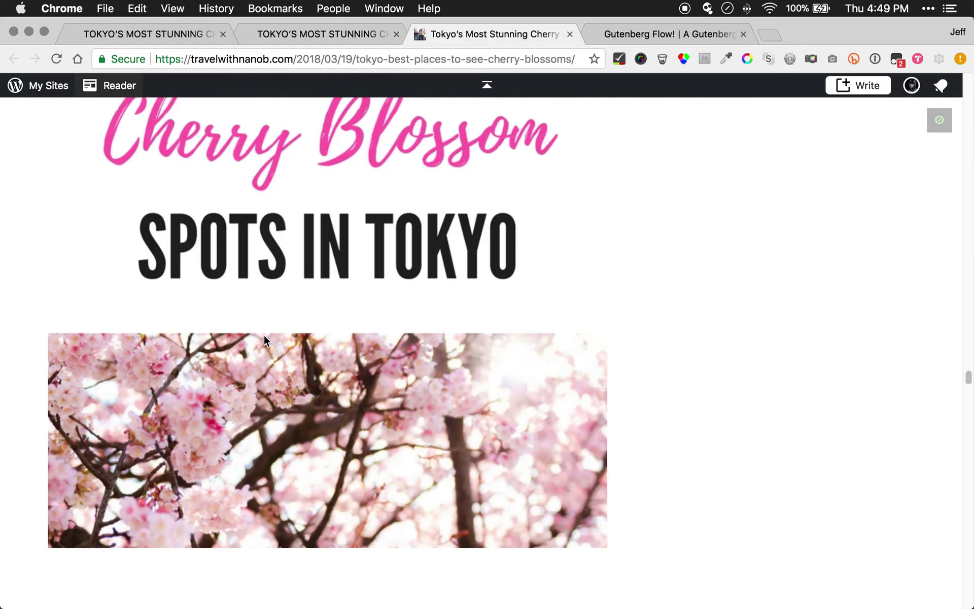
pyautogui.click(273, 361)
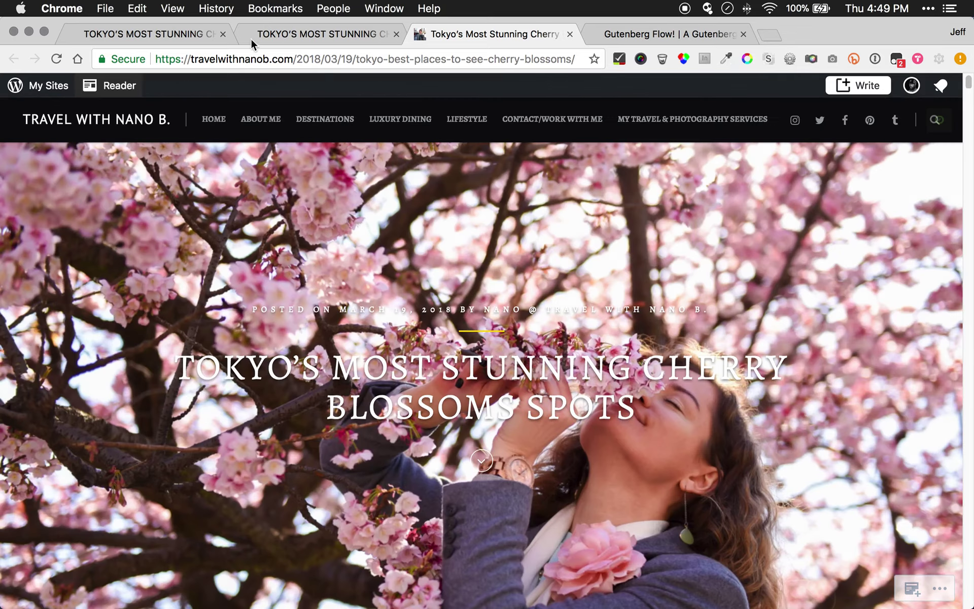
# Open twitter.com in a new browser tab and copy the embed code of the "Why you Need Quantitative AND Qualitative Data" tweet
pyautogui.press('super+t')
pyautogui.write('twitter.com')
pyautogui.press('Return')
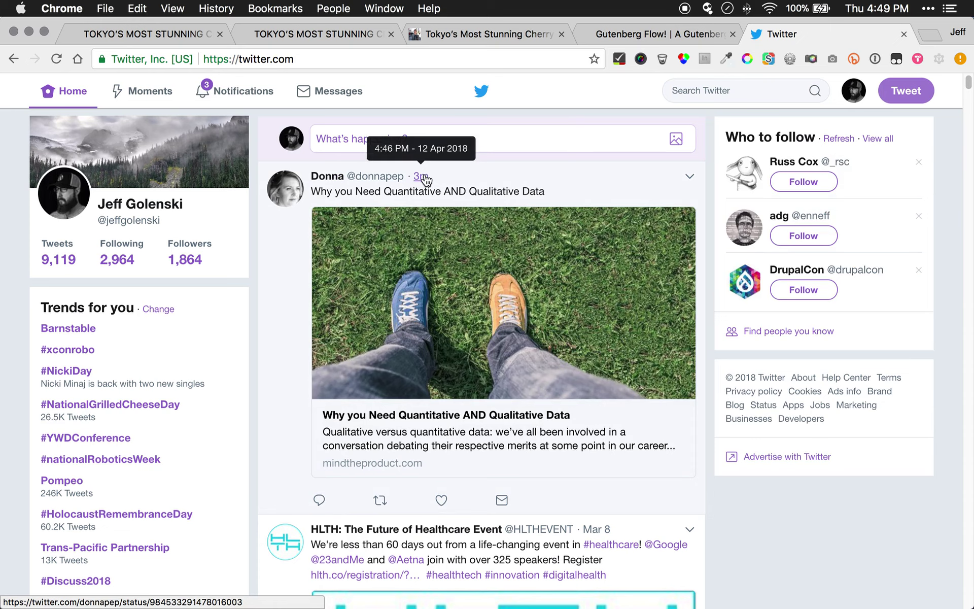
pyautogui.click(689, 178)
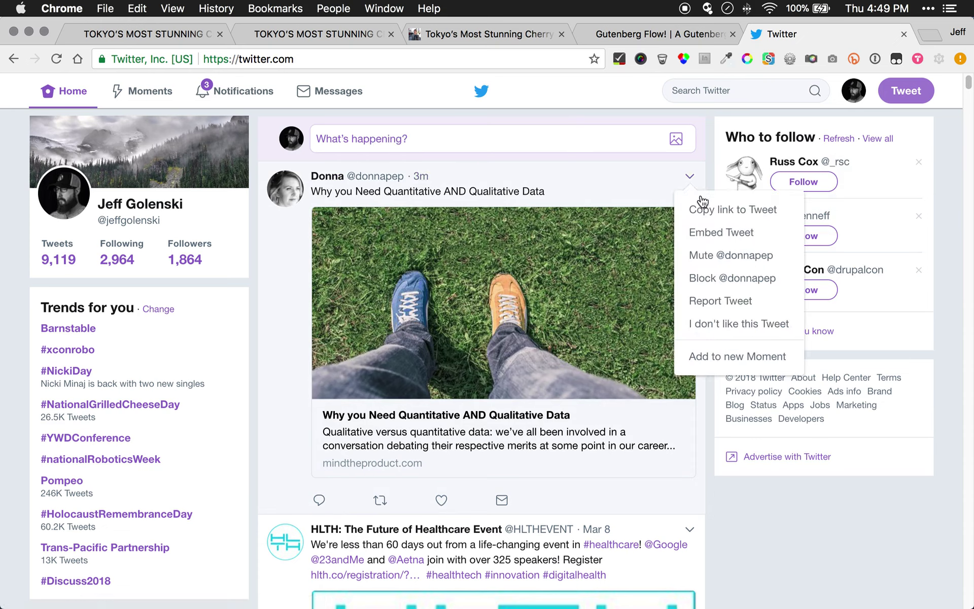
pyautogui.click(710, 233)
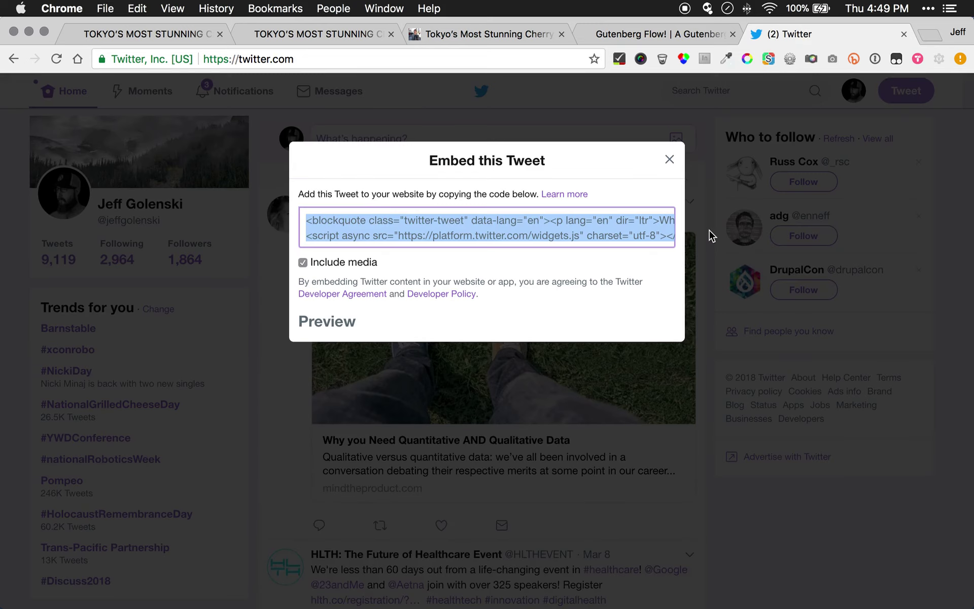
pyautogui.rightClick(479, 232)
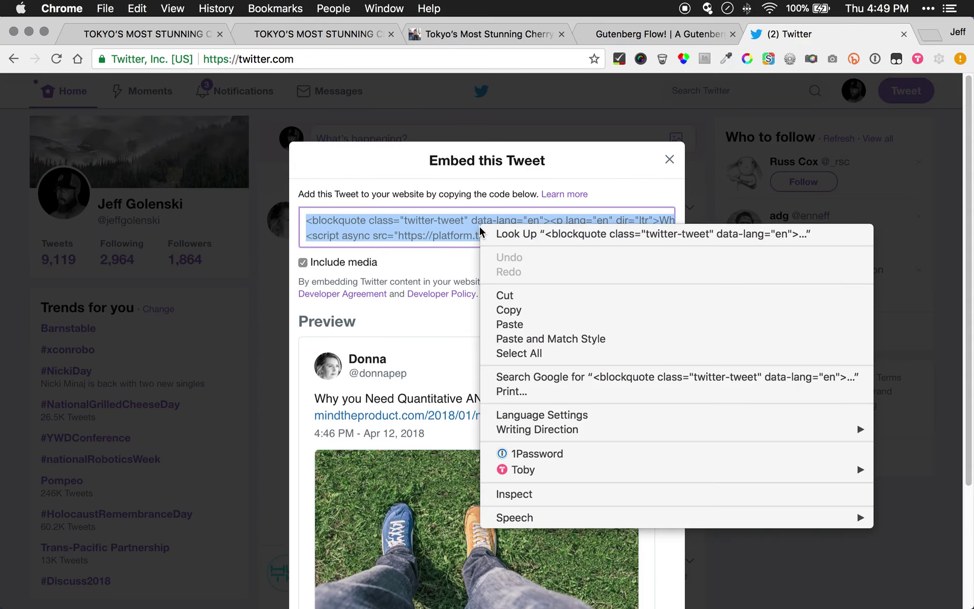
pyautogui.click(507, 310)
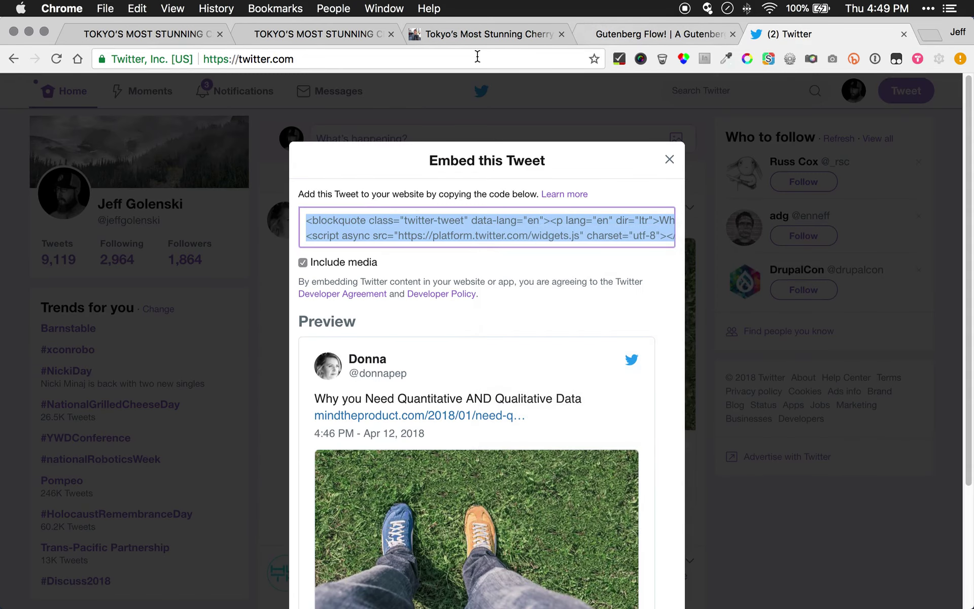
# Return to the post editor and paste the tweet's embed code into a new block below the Shinjuku Gyoen Garden paragraph
pyautogui.click(329, 38)
pyautogui.click(155, 35)
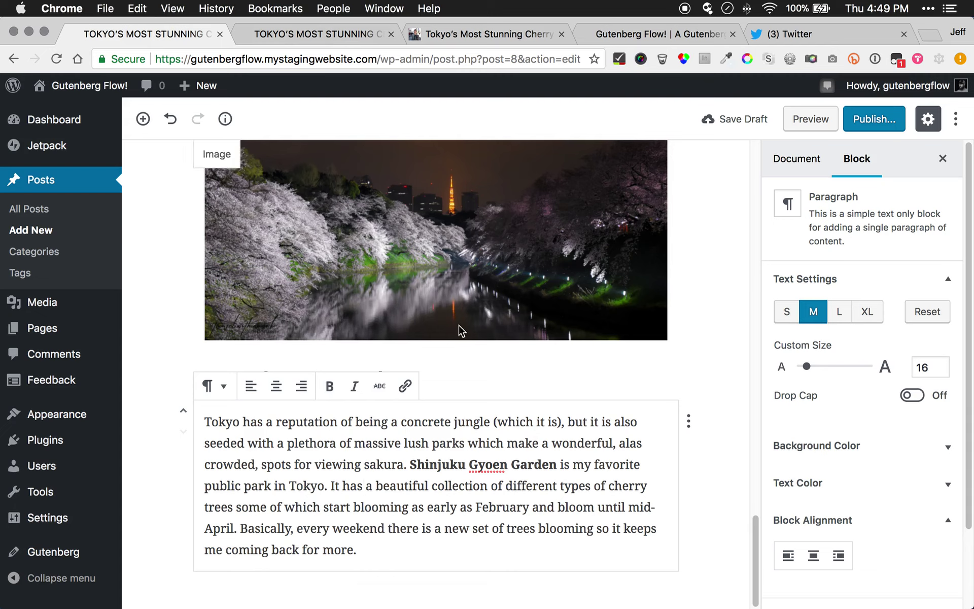
pyautogui.click(458, 507)
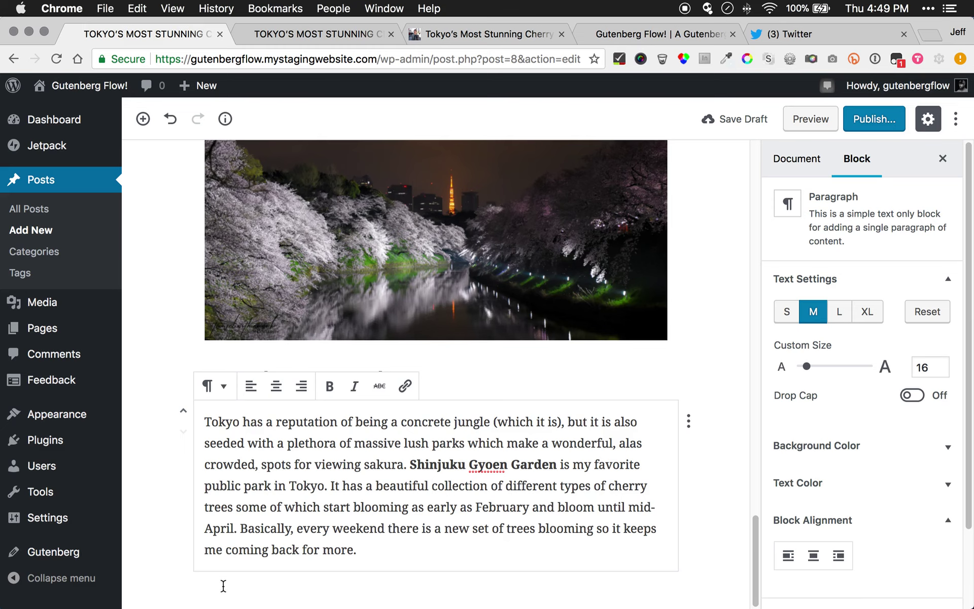
pyautogui.press('Return')
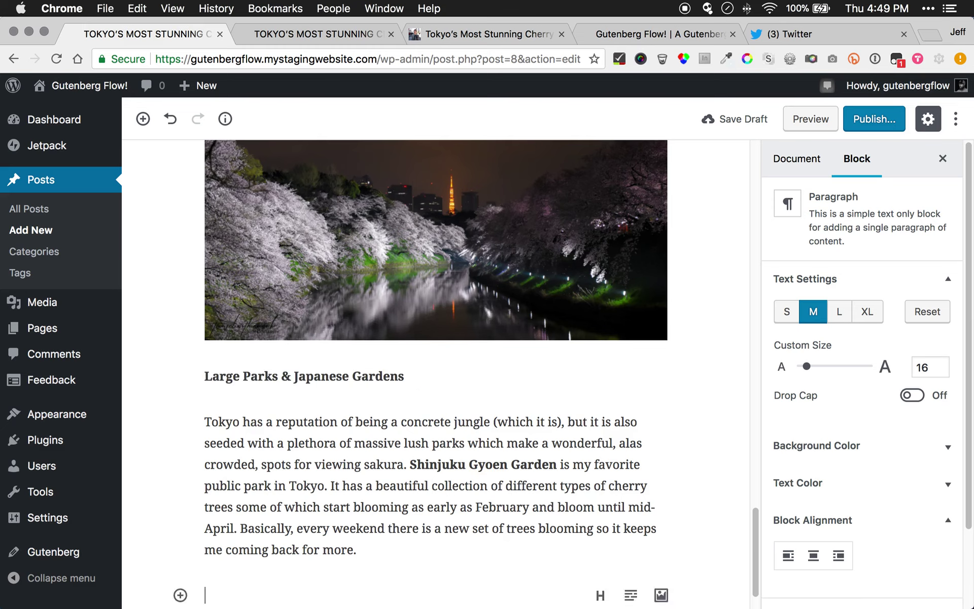
pyautogui.scroll(-2, 374, 507)
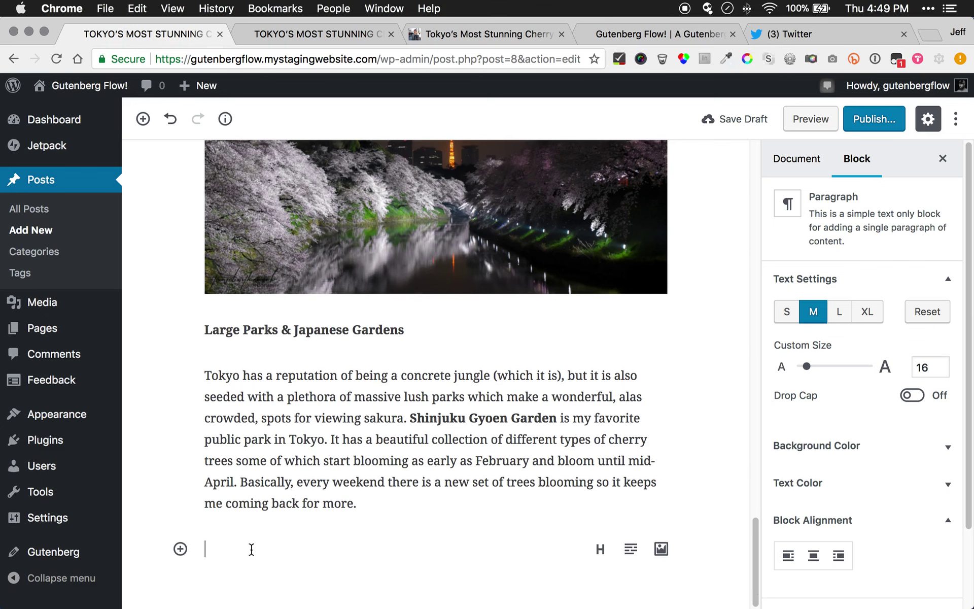
pyautogui.write('Why you Need Quantitative AND Qualitative Data https://t.co/fyJBy1vb1i— Donna (@donnapep) April 12, 2018')
pyautogui.scroll(-3, 261, 370)
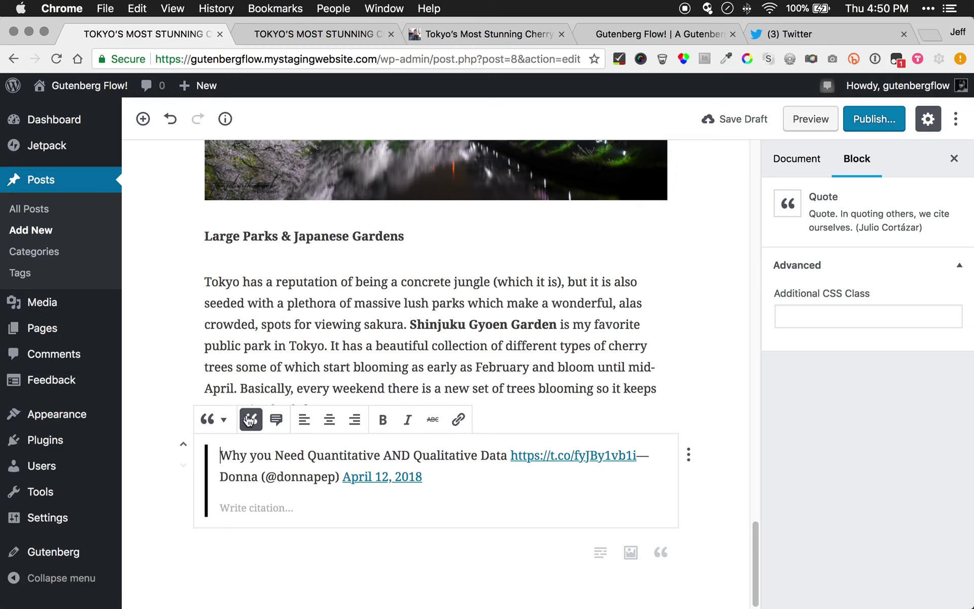
# Preview the post and examine how the pasted tweet is displayed at the end of the article
pyautogui.click(794, 131)
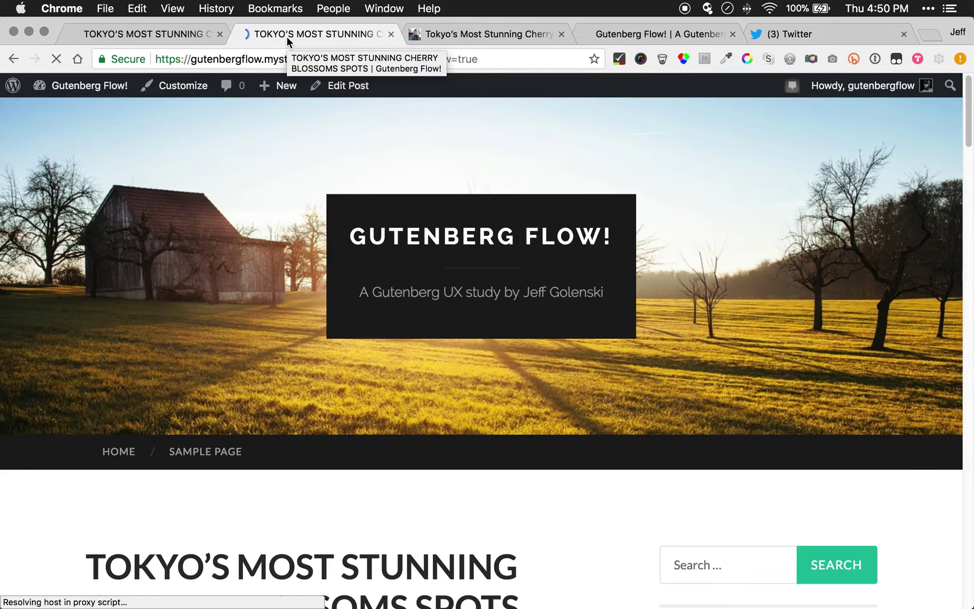
pyautogui.scroll(-20, 220, 337)
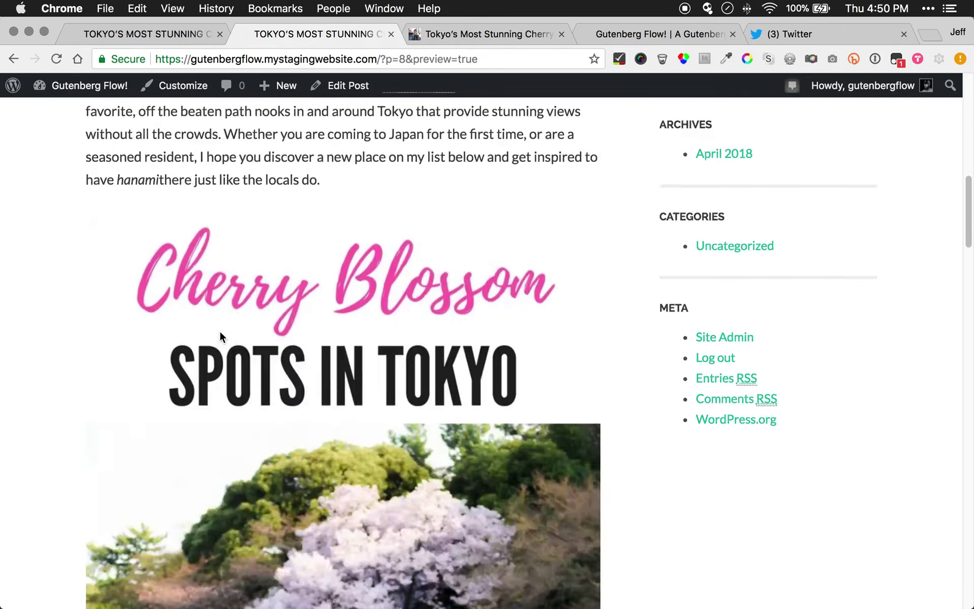
pyautogui.scroll(-15, 219, 337)
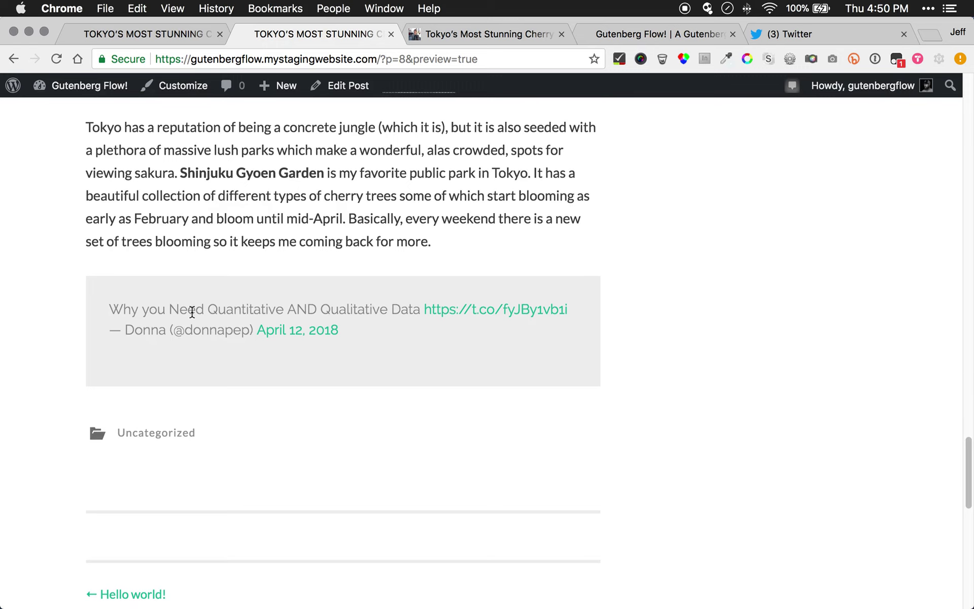
pyautogui.moveTo(232, 307); pyautogui.dragTo(400, 344)
pyautogui.click(411, 348)
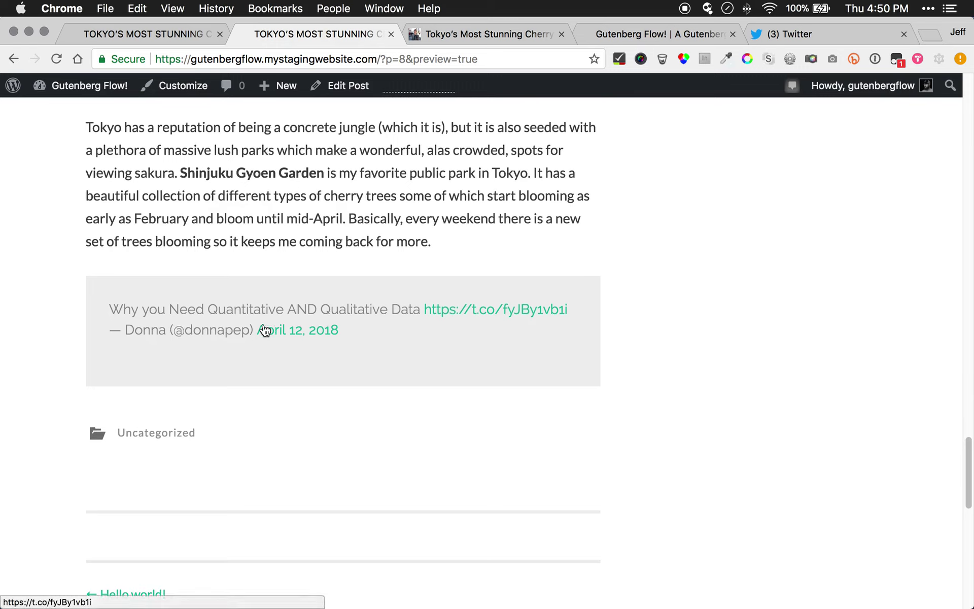
pyautogui.tripleClick(141, 375)
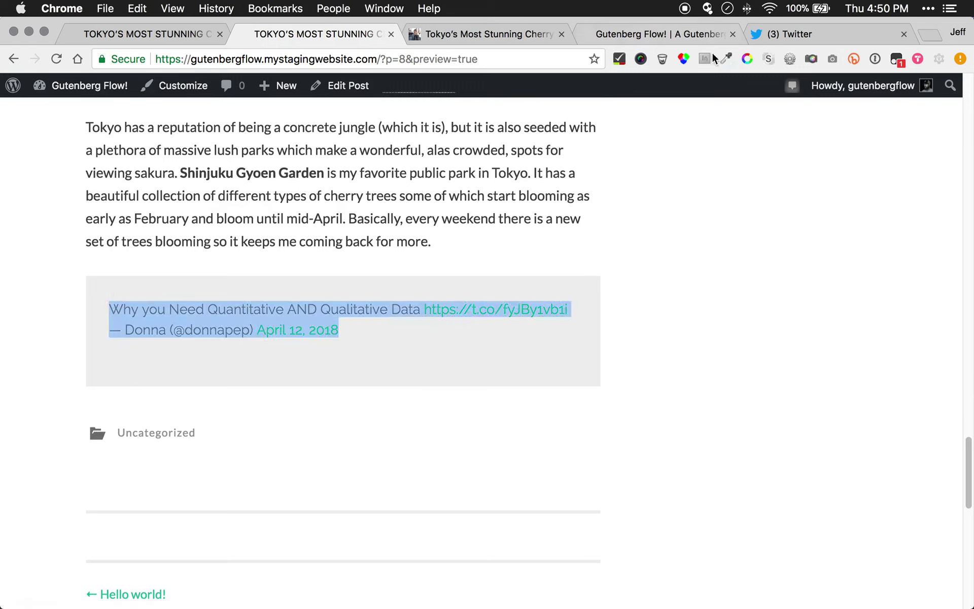
# Switch back to Twitter, inspect the script part of the embed code and the tweet preview, and close the embed dialog
pyautogui.click(766, 35)
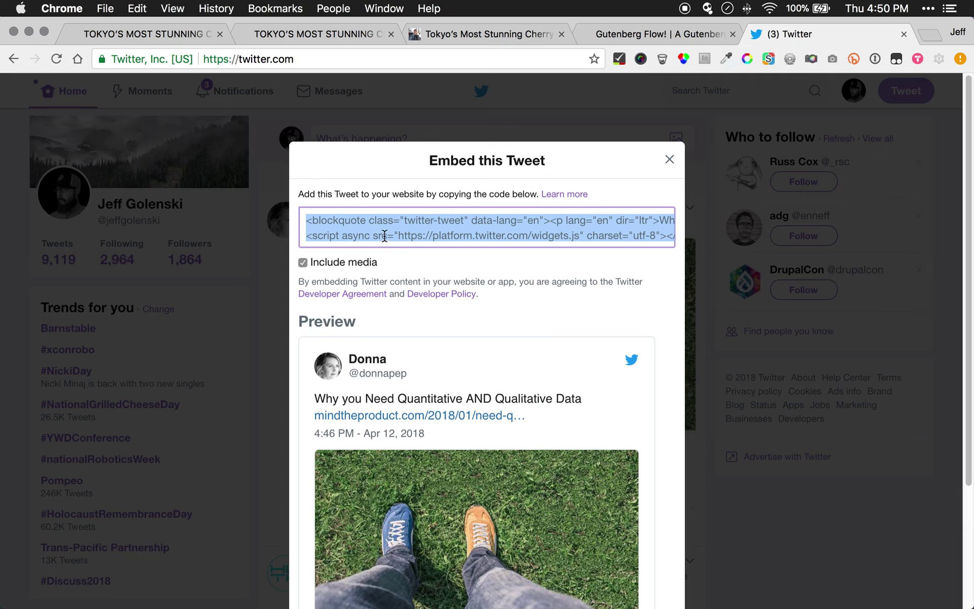
pyautogui.moveTo(379, 236); pyautogui.dragTo(541, 236)
pyautogui.click(605, 237)
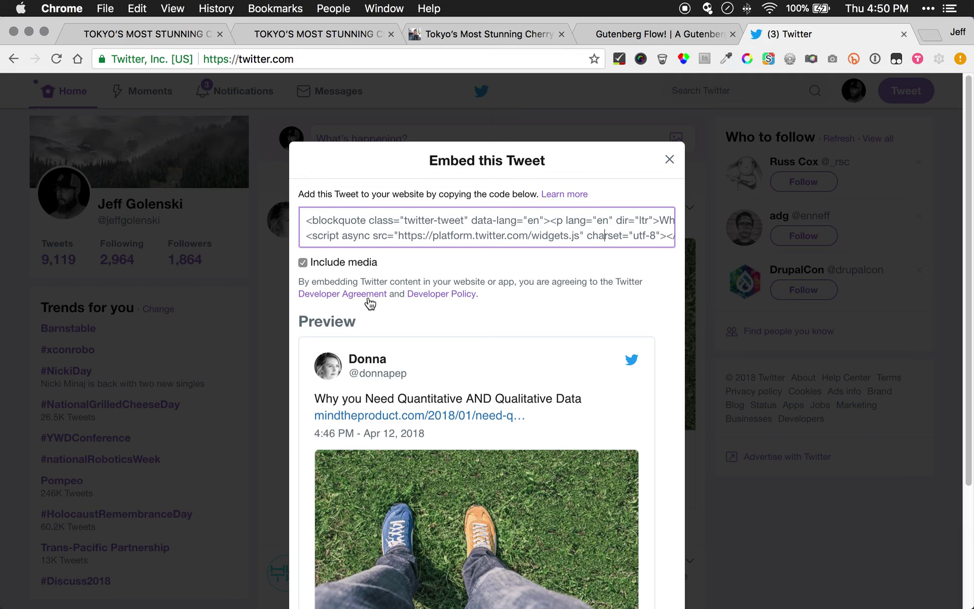
pyautogui.scroll(-3, 372, 304)
pyautogui.scroll(3, 411, 361)
pyautogui.click(672, 162)
# Copy the link to the "Why you Need Quantitative AND Qualitative Data" tweet
pyautogui.rightClick(422, 208)
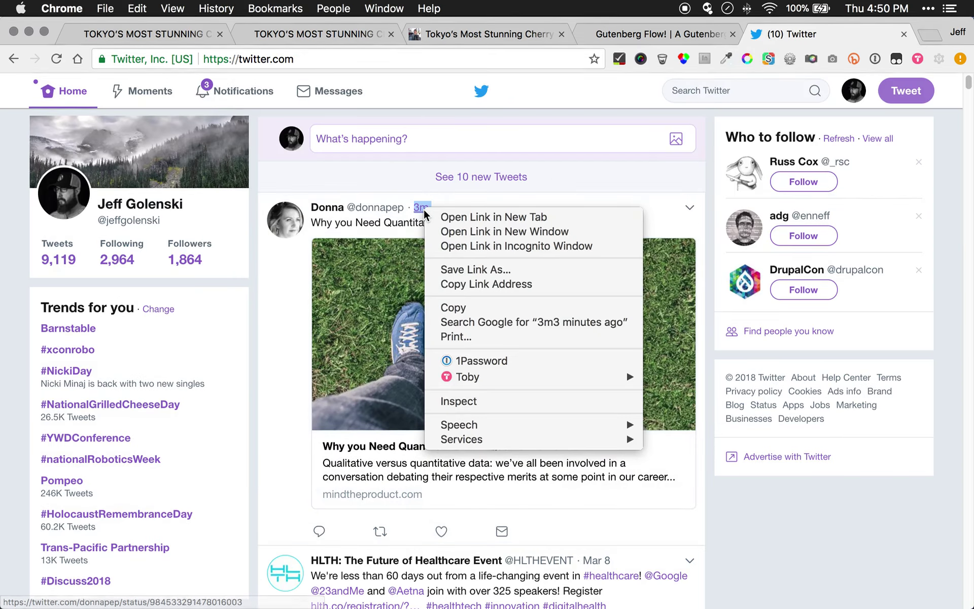
pyautogui.click(363, 221)
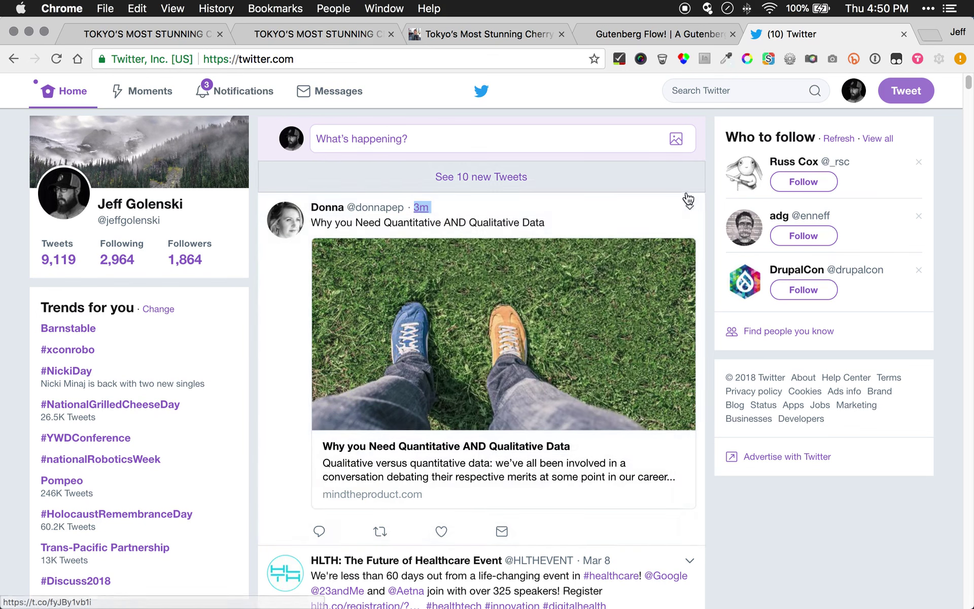
pyautogui.click(690, 209)
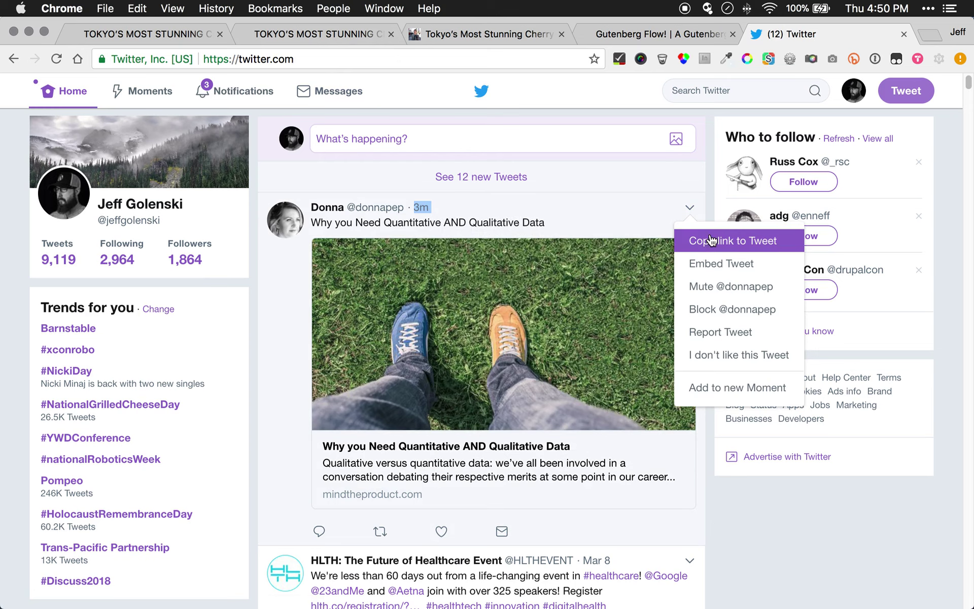
pyautogui.press('Return')
# Return to the post editor and remove the quote block containing the pasted tweet at the end of the article
pyautogui.click(342, 30)
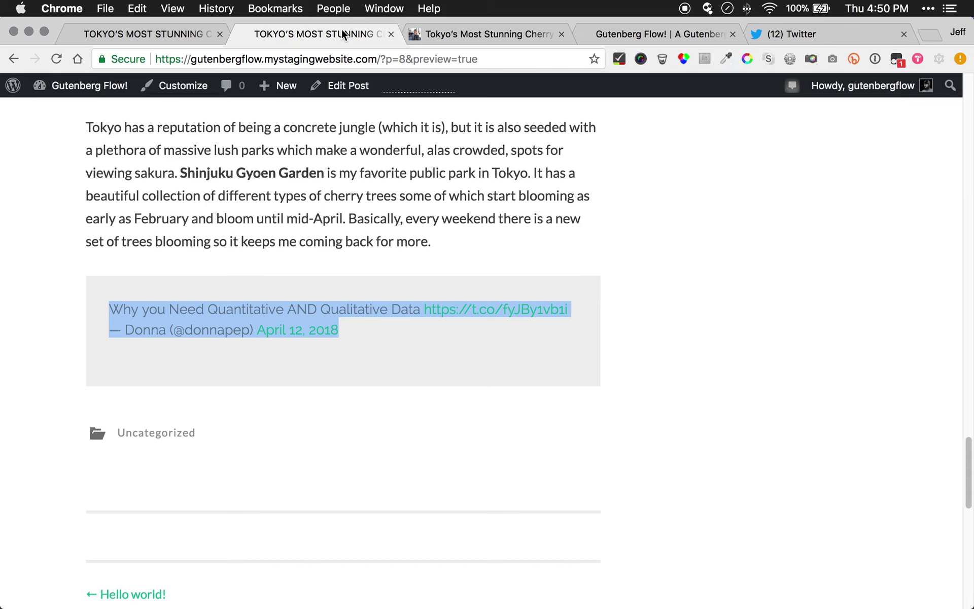
pyautogui.click(163, 36)
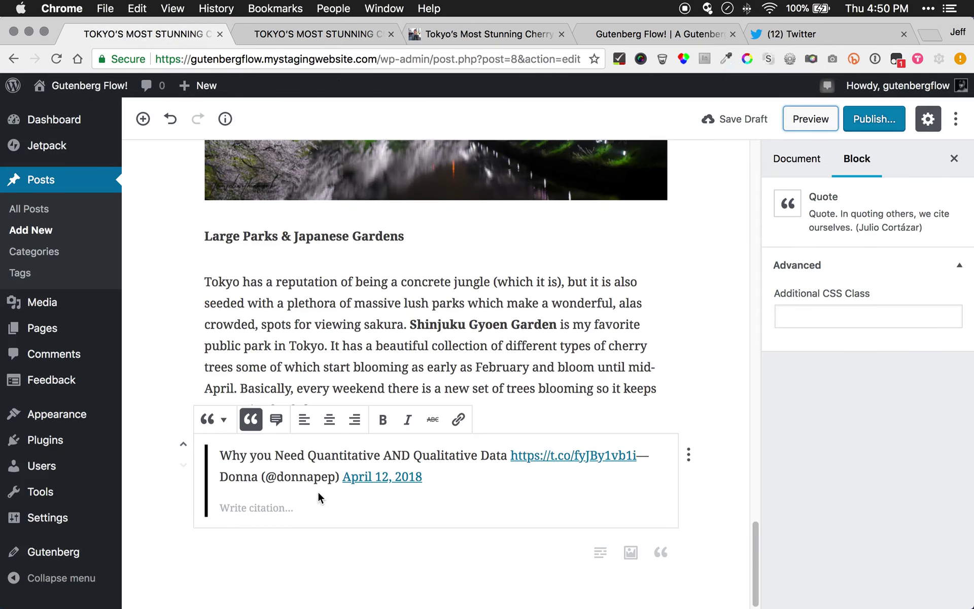
pyautogui.click(298, 477)
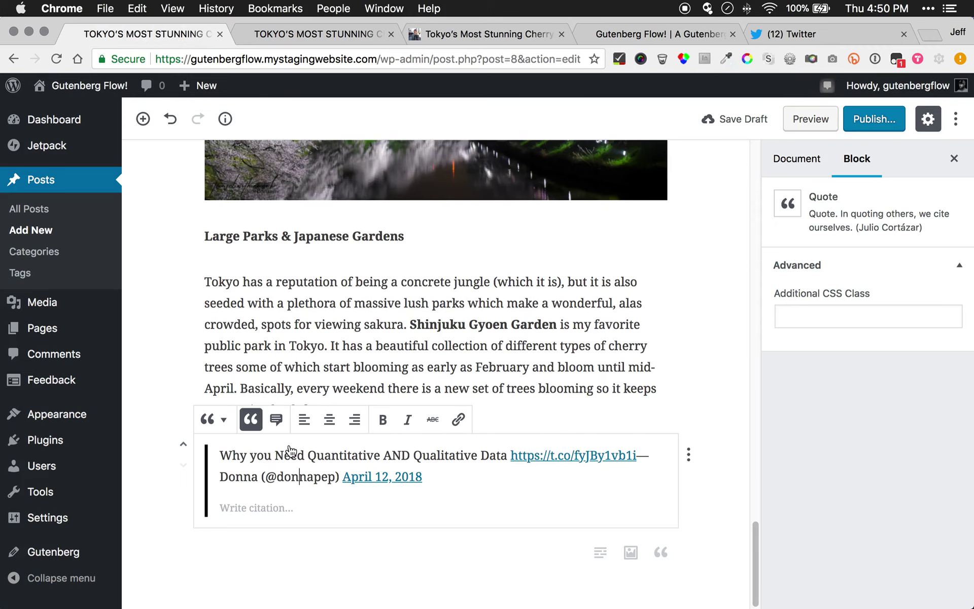
pyautogui.click(688, 455)
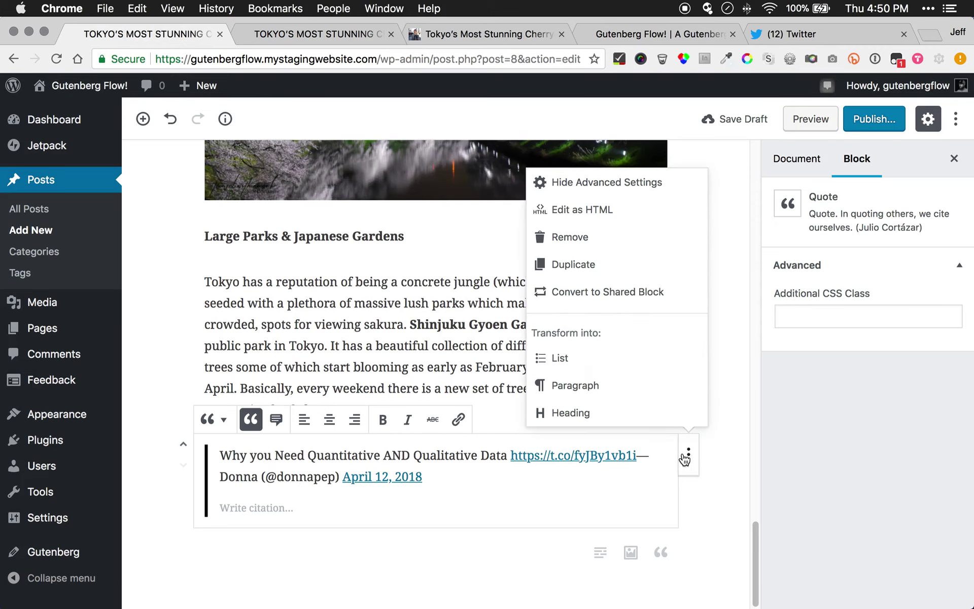
pyautogui.click(585, 239)
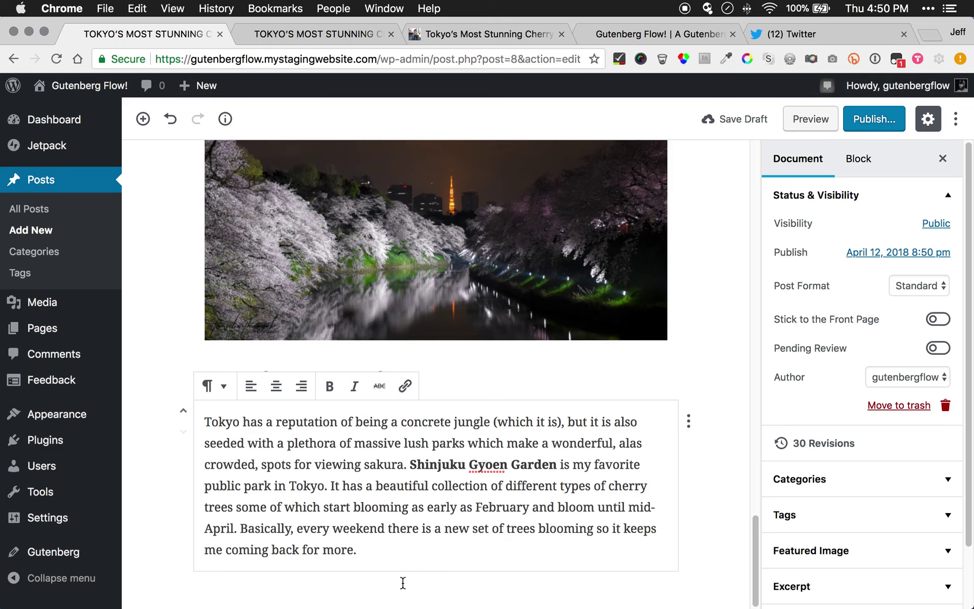
# Examine the block options and transform choices for the Shinjuku Gyoen Garden paragraph, and close them without changing the paragraph
pyautogui.click(422, 551)
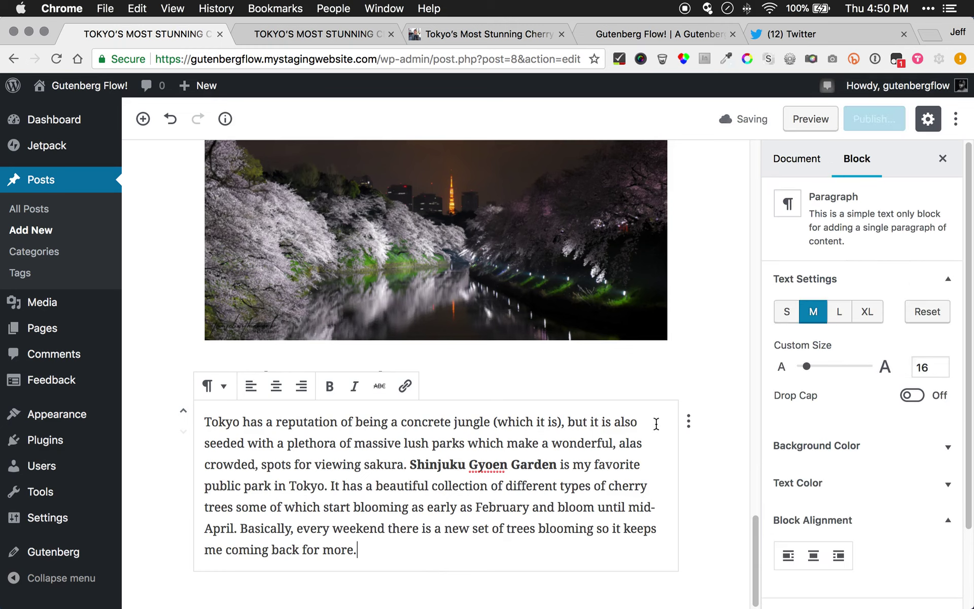
pyautogui.click(689, 422)
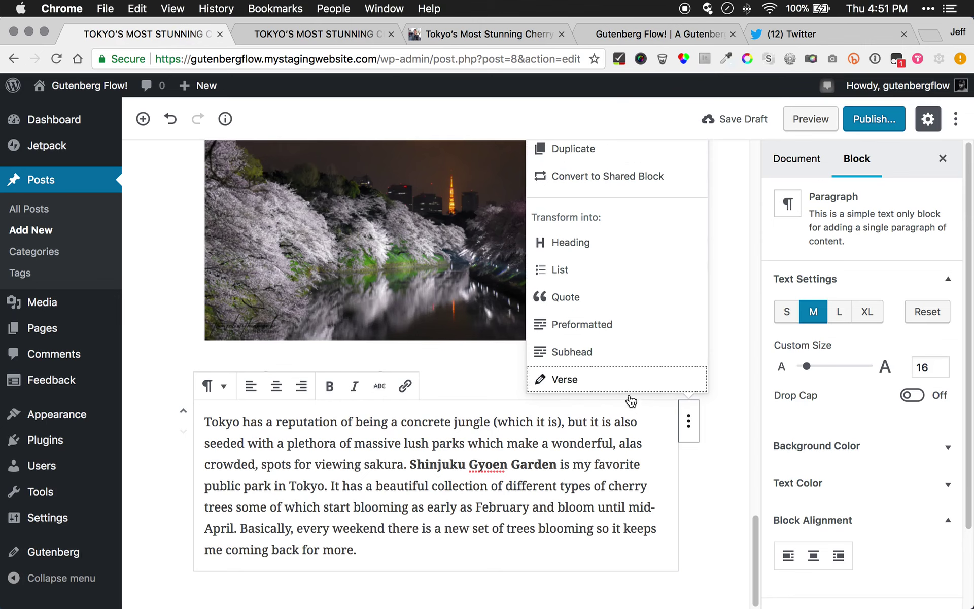
pyautogui.click(599, 457)
pyautogui.scroll(5, 598, 457)
pyautogui.scroll(-3, 597, 460)
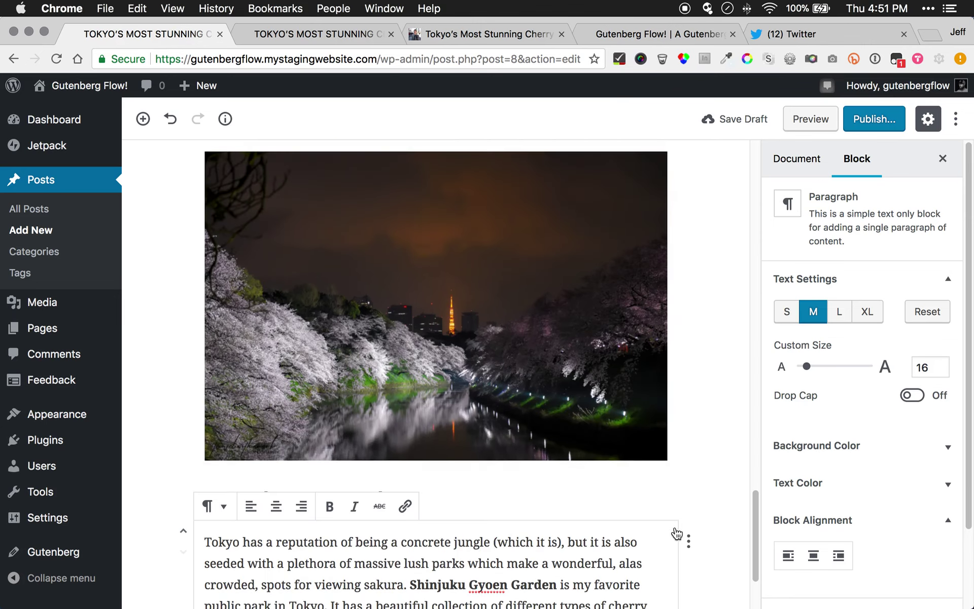
pyautogui.click(685, 542)
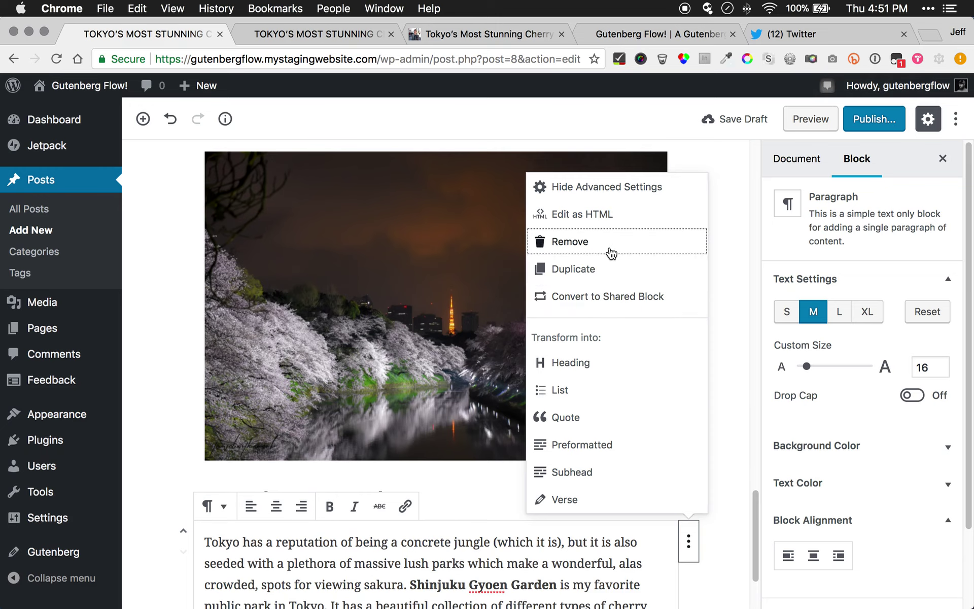
pyautogui.click(414, 584)
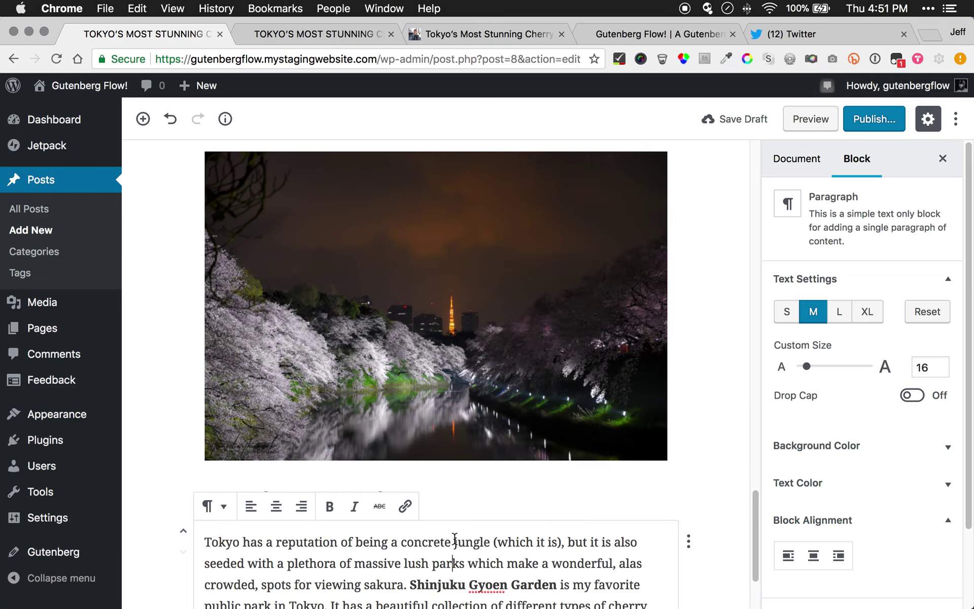
pyautogui.scroll(-5, 455, 540)
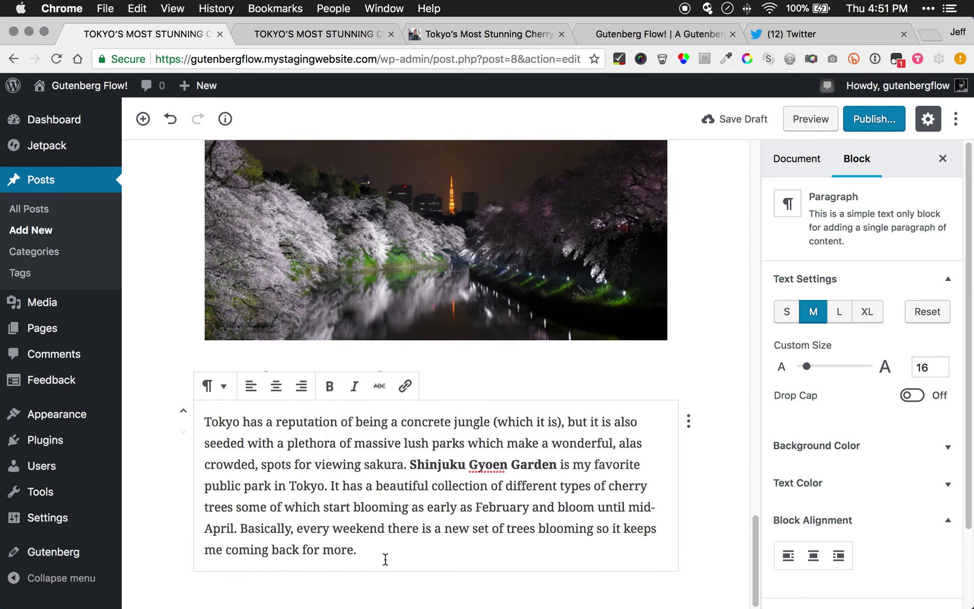
pyautogui.click(386, 589)
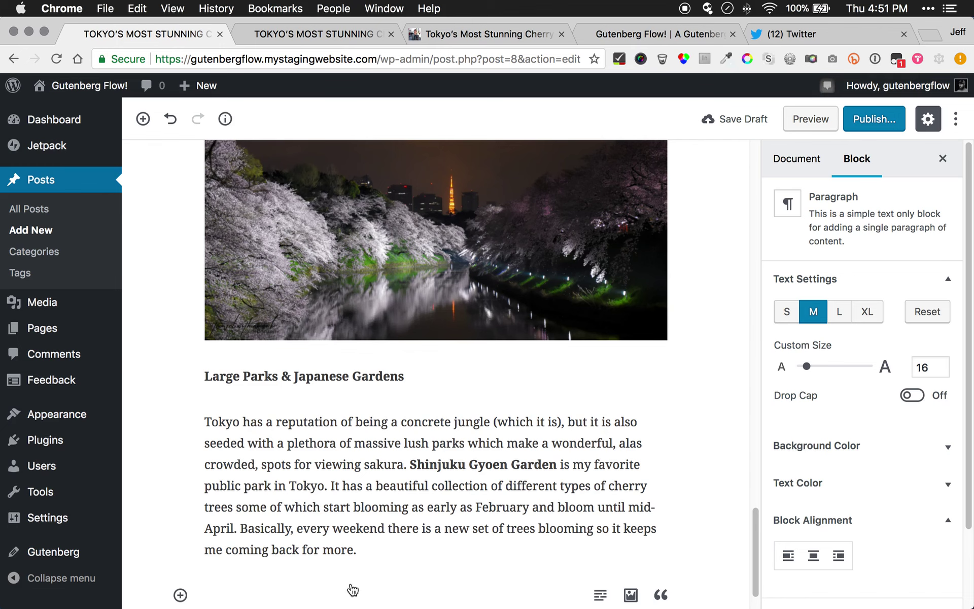
pyautogui.scroll(-1, 457, 456)
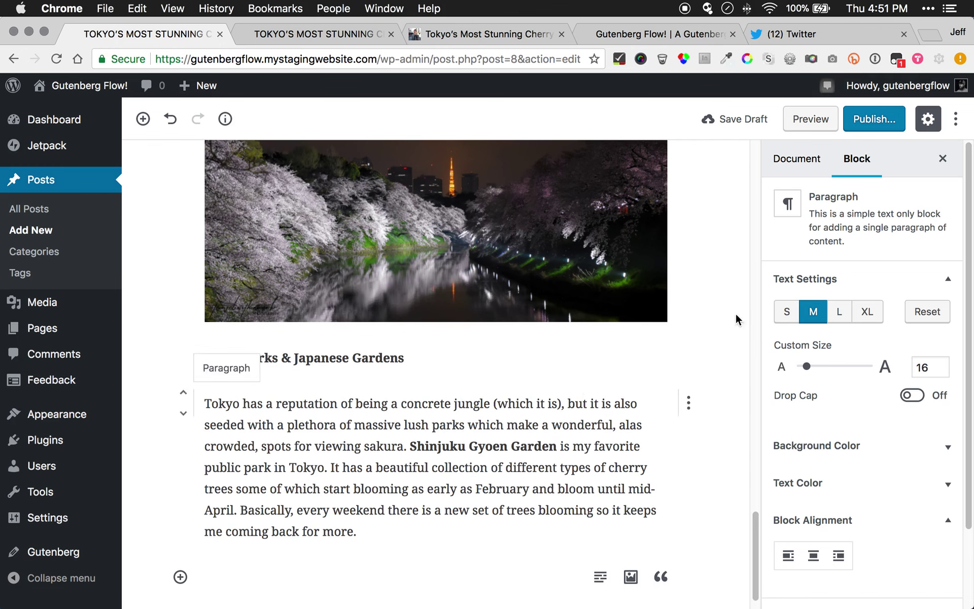
# Show the document settings and save the post draft
pyautogui.click(792, 161)
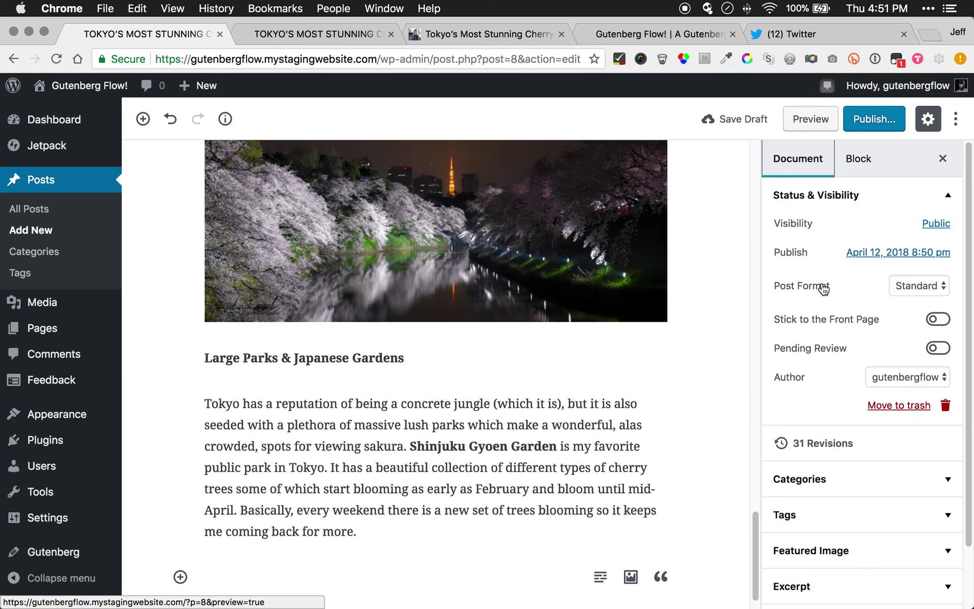
pyautogui.press('super+s')
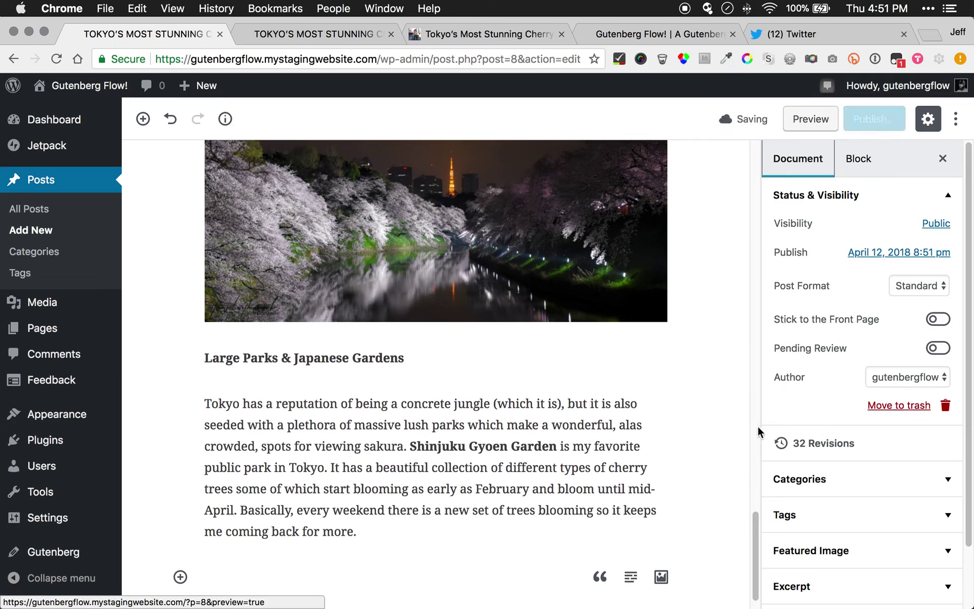
# Open the featured image chooser for the post and check the original article's header photo for reference
pyautogui.scroll(-1, 830, 465)
pyautogui.scroll(-3, 830, 466)
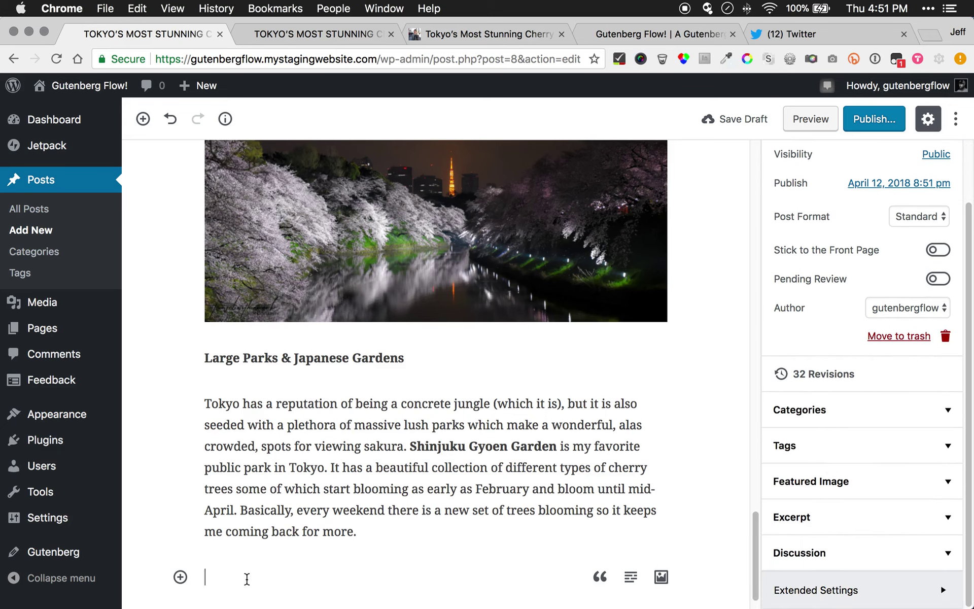
pyautogui.click(830, 482)
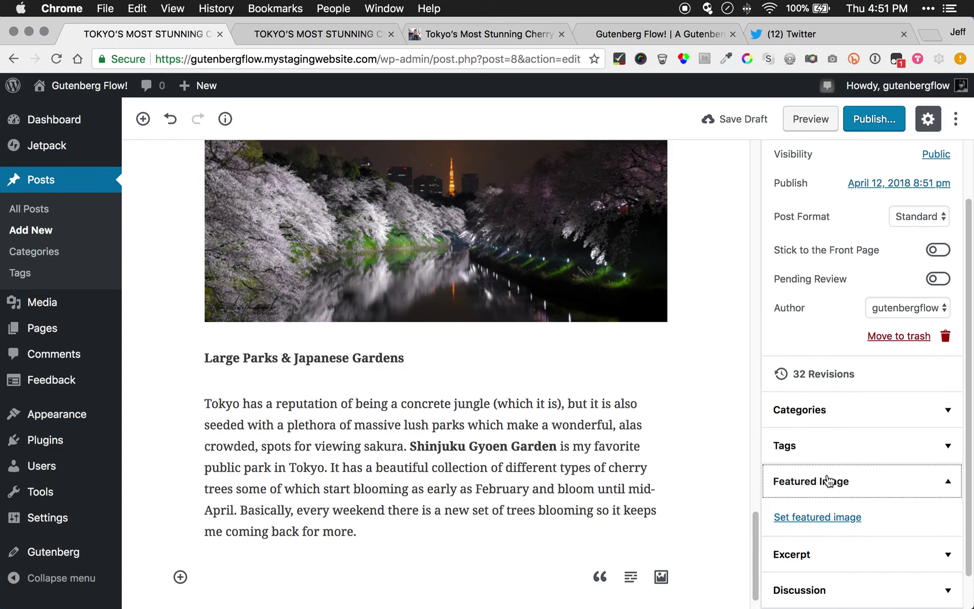
pyautogui.click(828, 517)
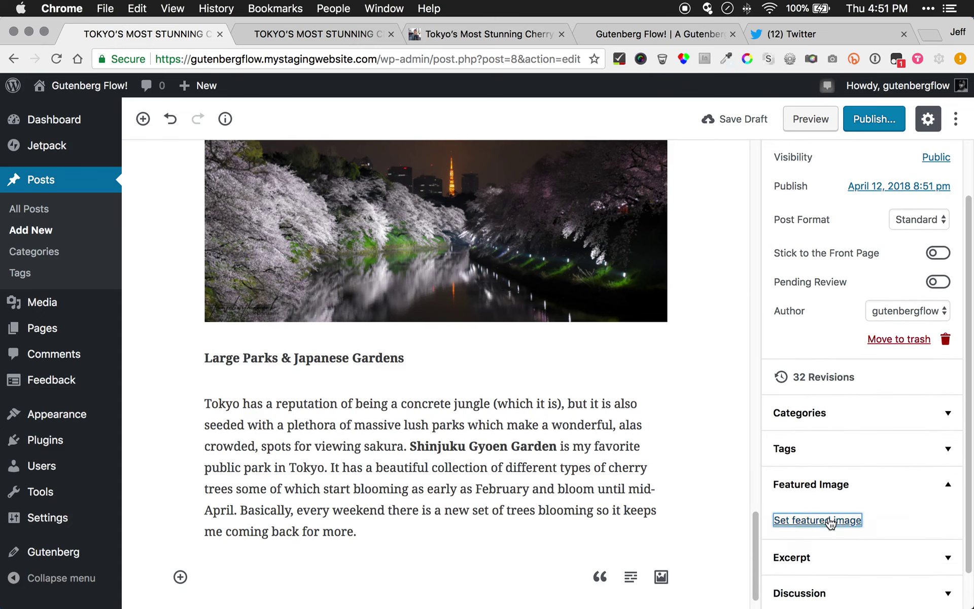
pyautogui.click(325, 265)
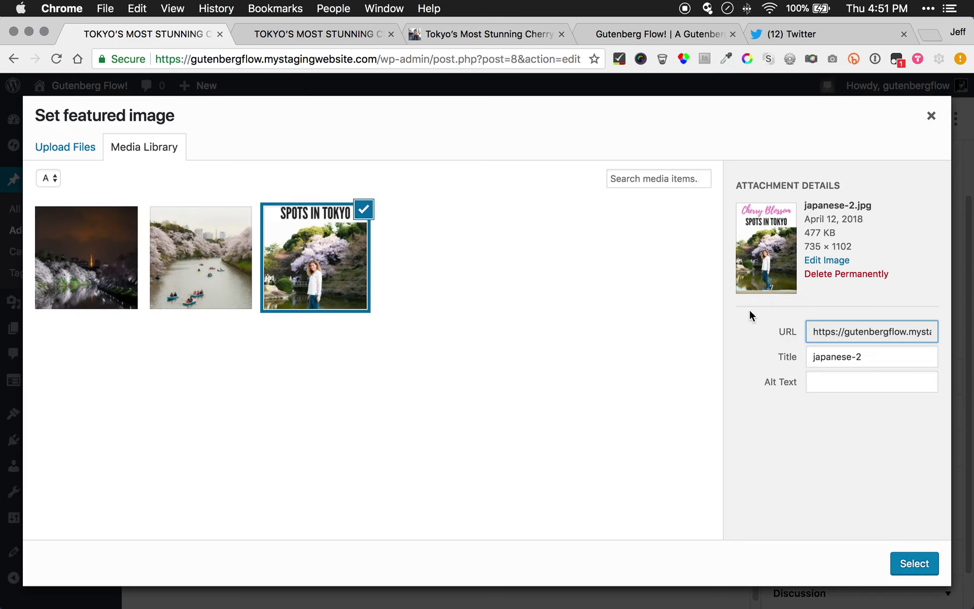
pyautogui.click(302, 278)
pyautogui.click(463, 35)
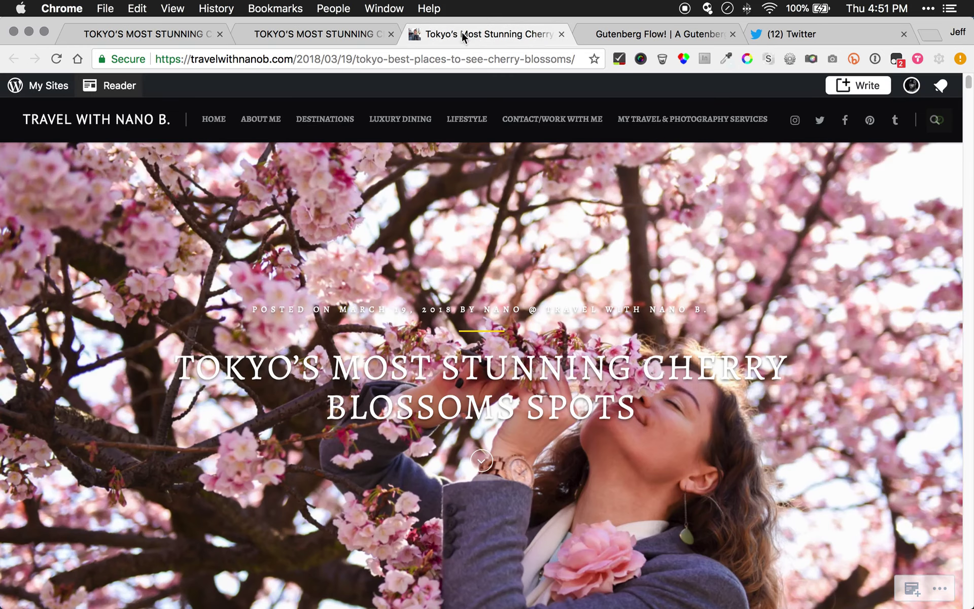
pyautogui.click(342, 34)
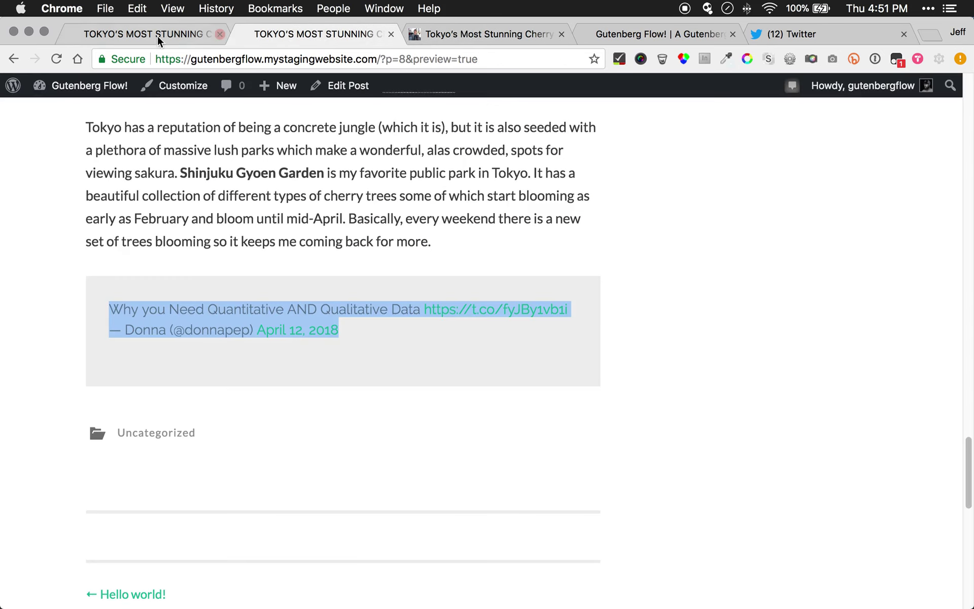
pyautogui.click(145, 36)
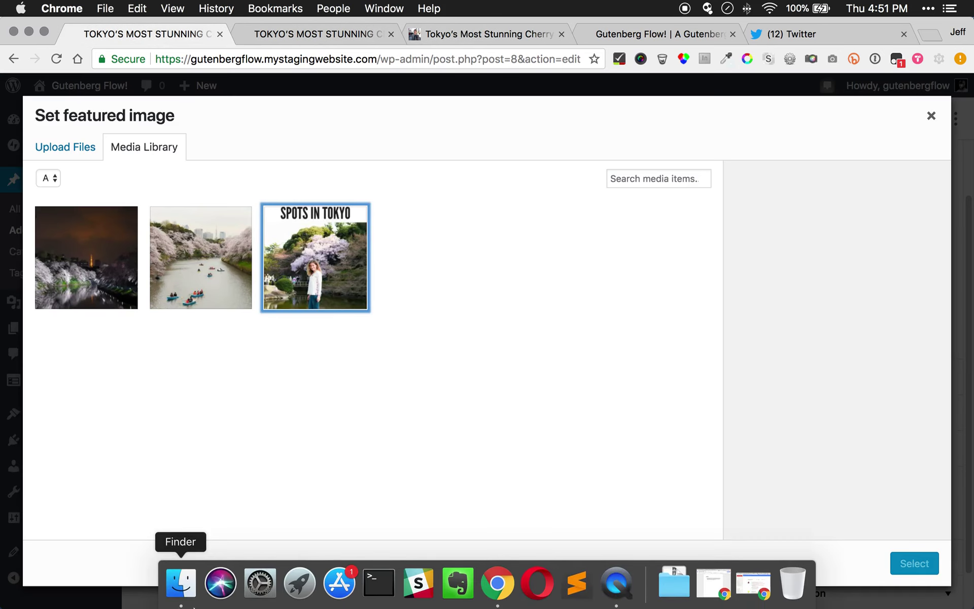
# Switch to Finder and look through the saved cherry blossom photos for a suitable featured image
pyautogui.click(185, 581)
pyautogui.click(696, 260)
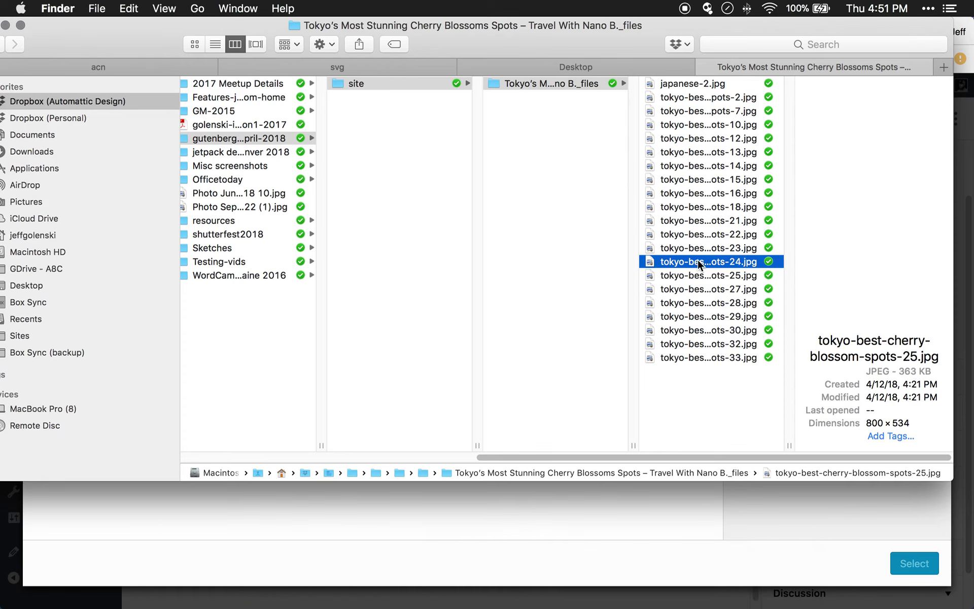
pyautogui.press('Up')
pyautogui.press('Up')
pyautogui.press('Up')
pyautogui.press('Up')
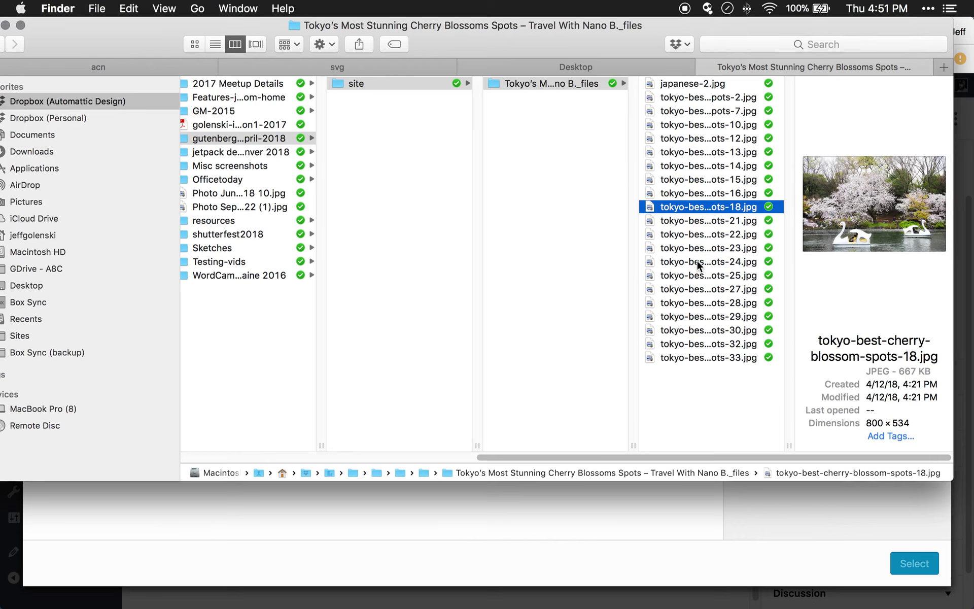
pyautogui.press('Up')
pyautogui.press('Up')
pyautogui.press('Up')
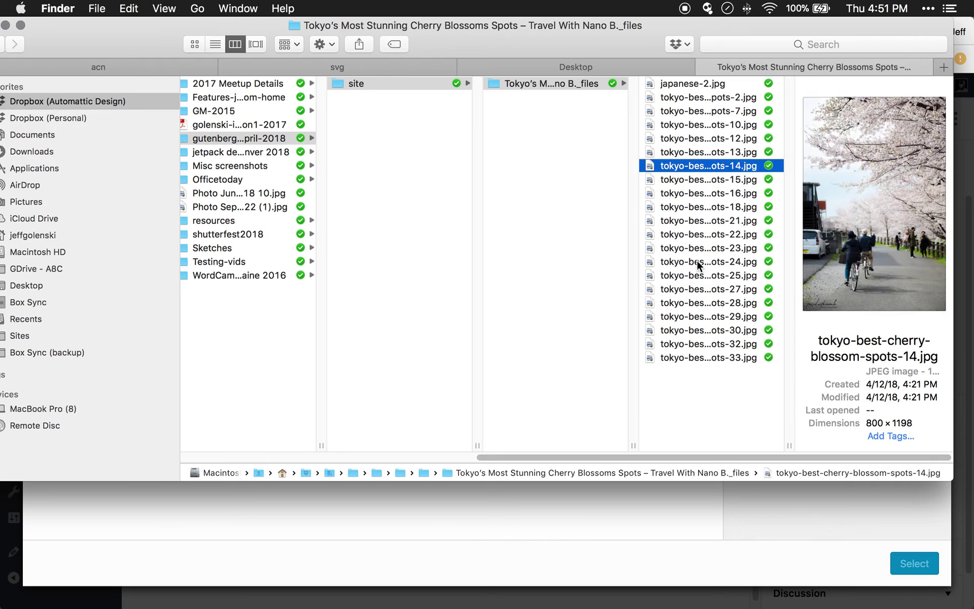
pyautogui.press('Up')
pyautogui.press('Up')
pyautogui.press('Up')
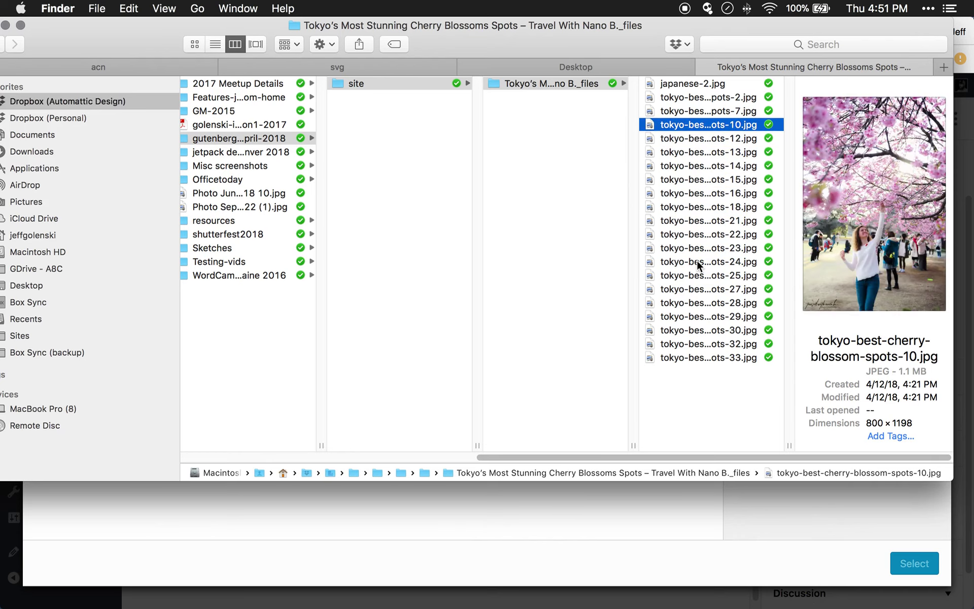
pyautogui.press('Up')
pyautogui.press('Up')
pyautogui.press('Up')
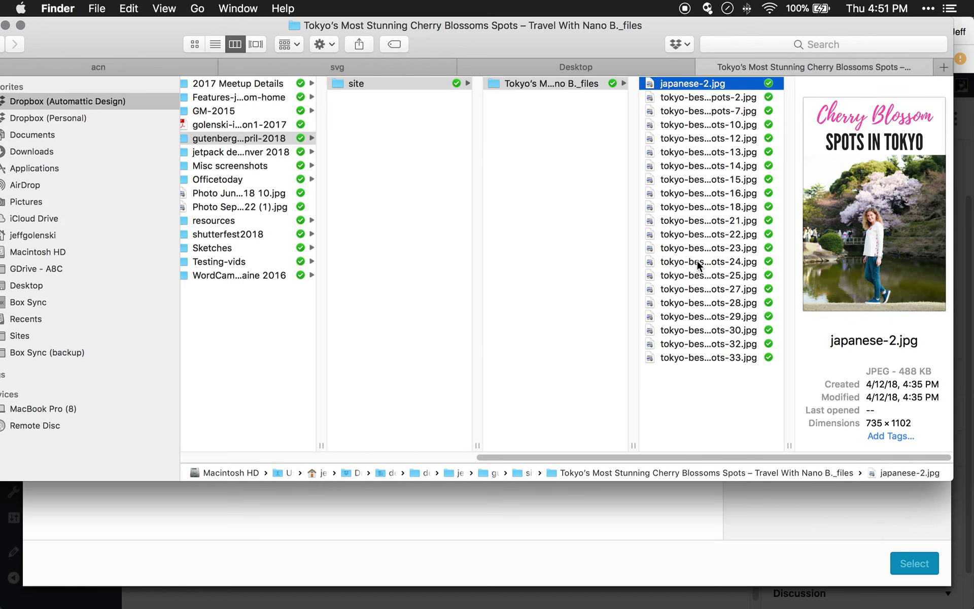
# Upload tokyo-best-cherry-blossom-spots-33.jpg from Finder to the media library and set it as the post's featured image
pyautogui.click(672, 358)
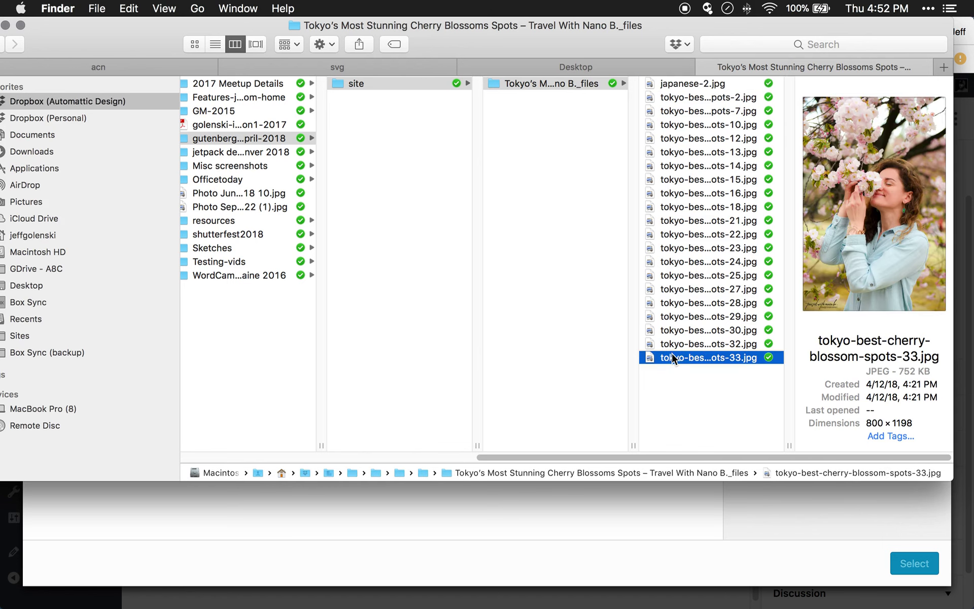
pyautogui.moveTo(672, 357); pyautogui.dragTo(378, 525)
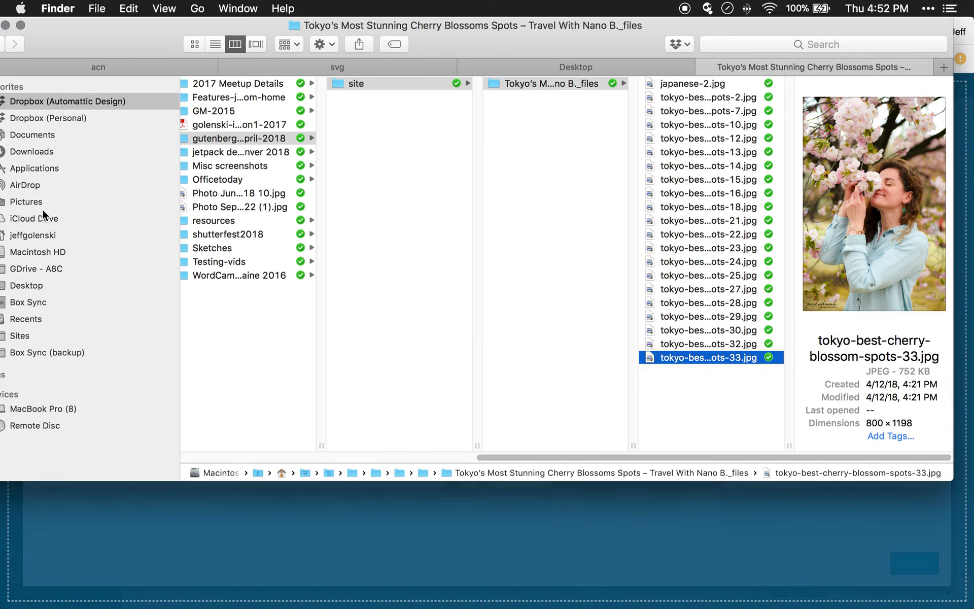
pyautogui.click(6, 25)
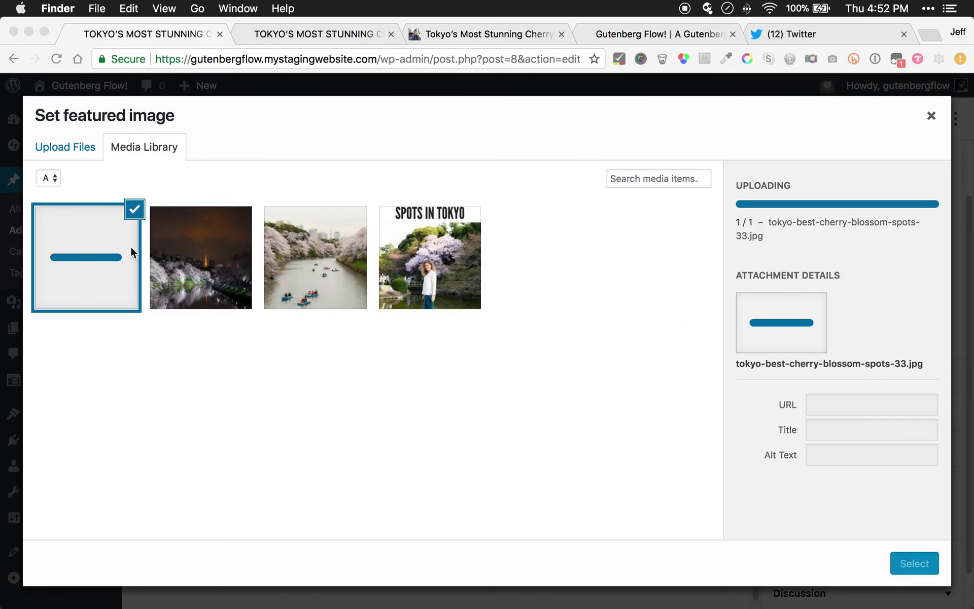
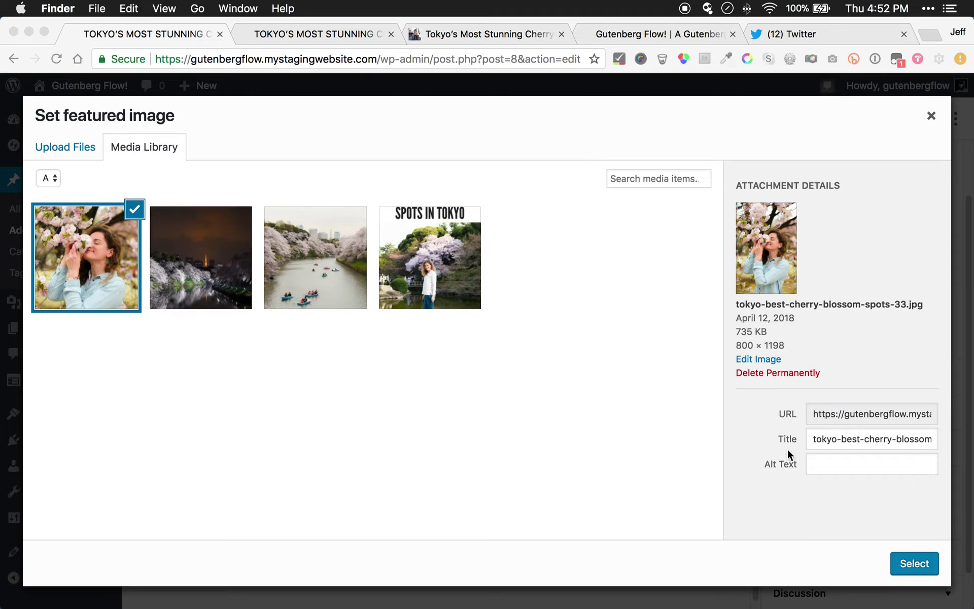
pyautogui.click(897, 563)
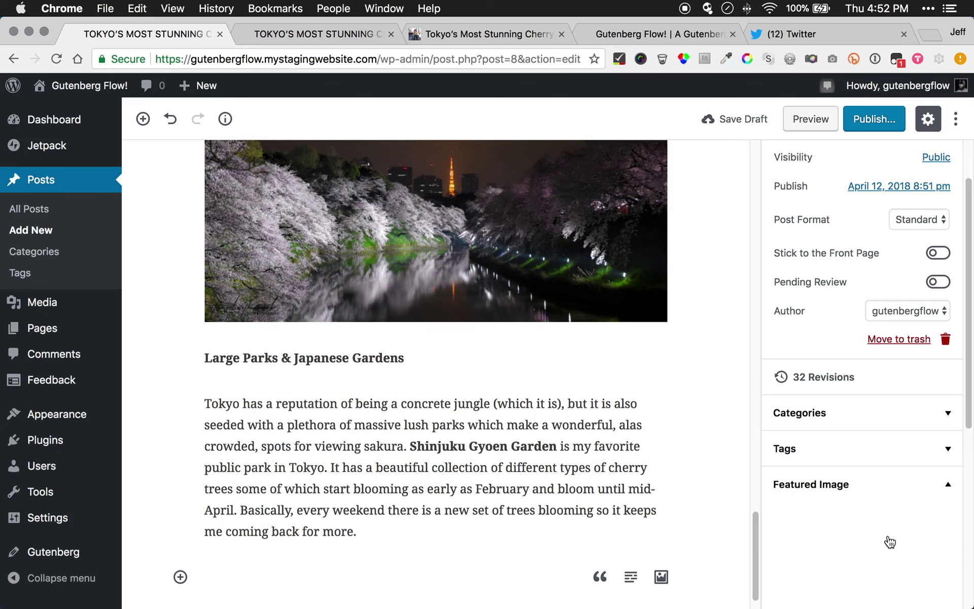
# Check the featured image preview and the optional excerpt field in the document settings, and collapse the Excerpt section
pyautogui.scroll(-5, 863, 462)
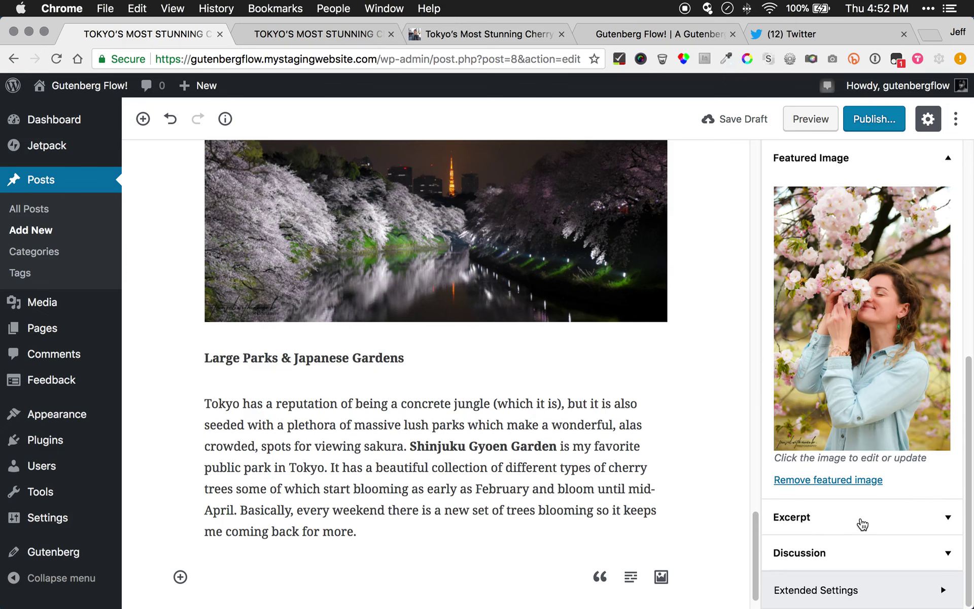
pyautogui.click(862, 522)
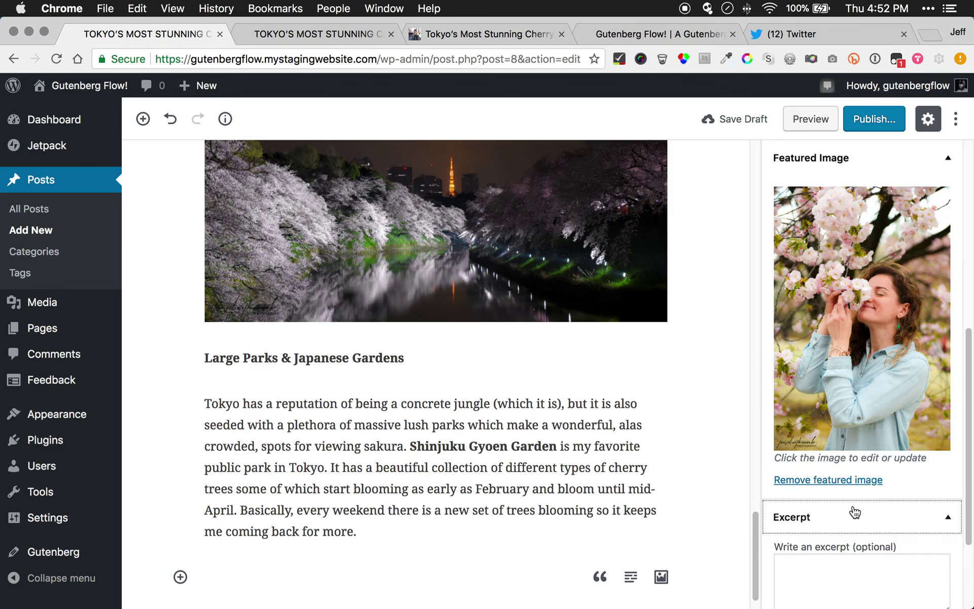
pyautogui.scroll(-3, 893, 456)
pyautogui.click(948, 385)
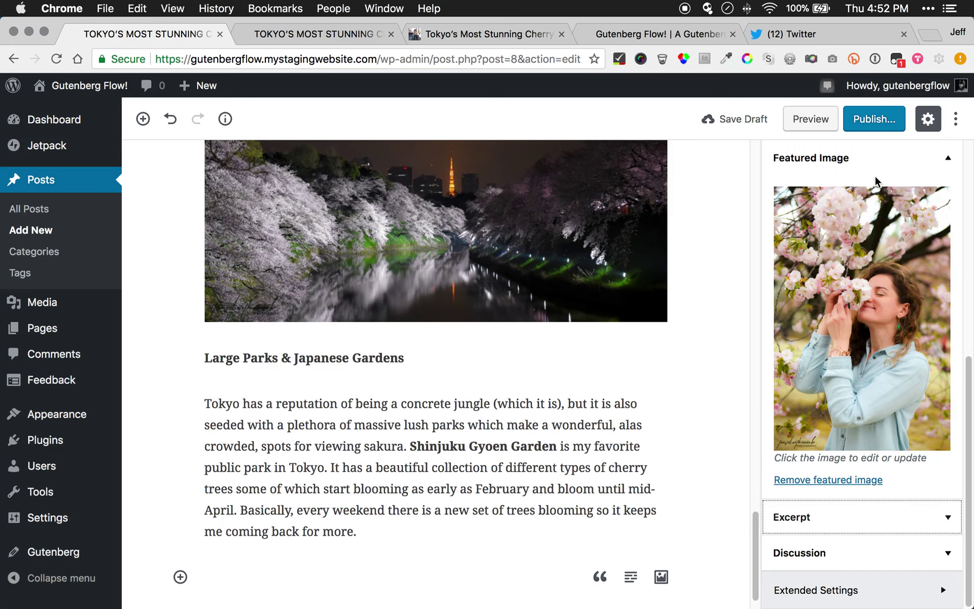
# Preview the post to check the featured image header and the content down to the Large Parks & Japanese Gardens section, and return to the editor
pyautogui.click(810, 122)
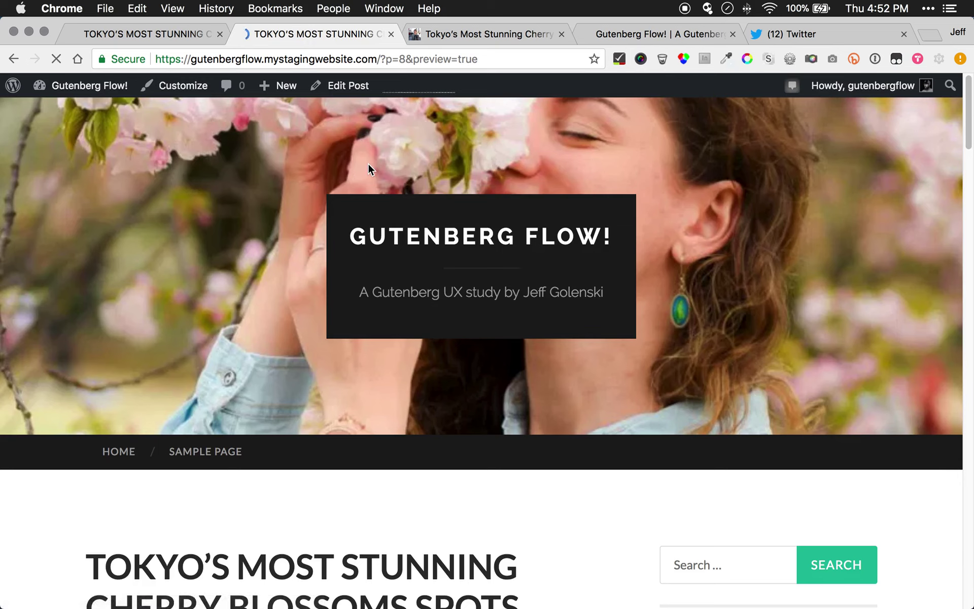
pyautogui.scroll(-15, 152, 318)
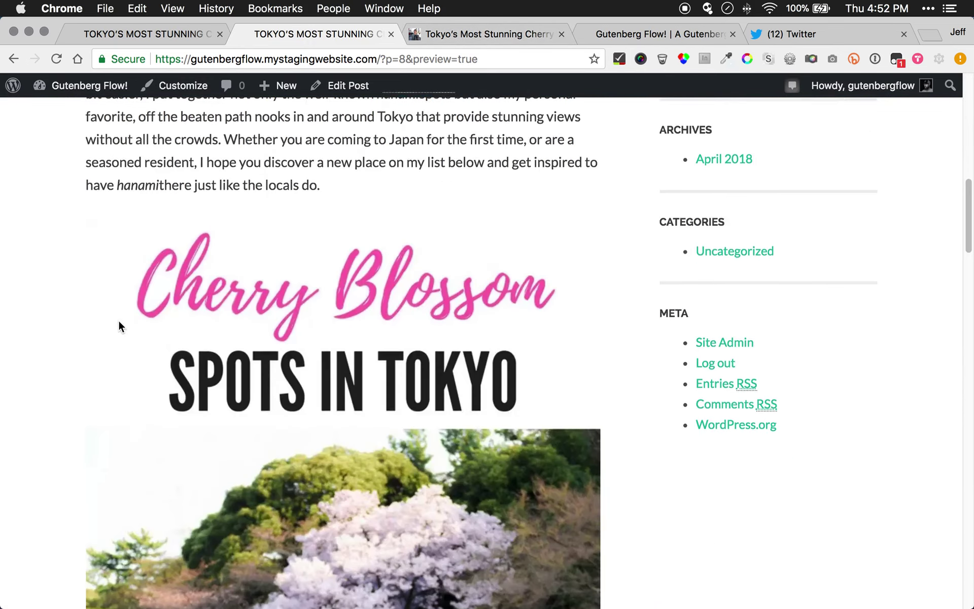
pyautogui.scroll(-20, 119, 325)
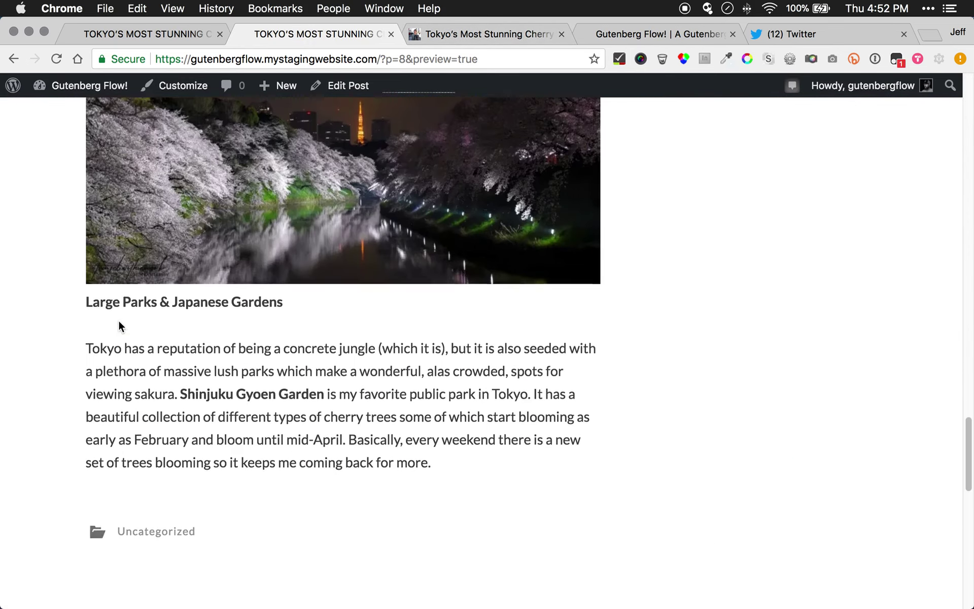
pyautogui.scroll(-5, 119, 325)
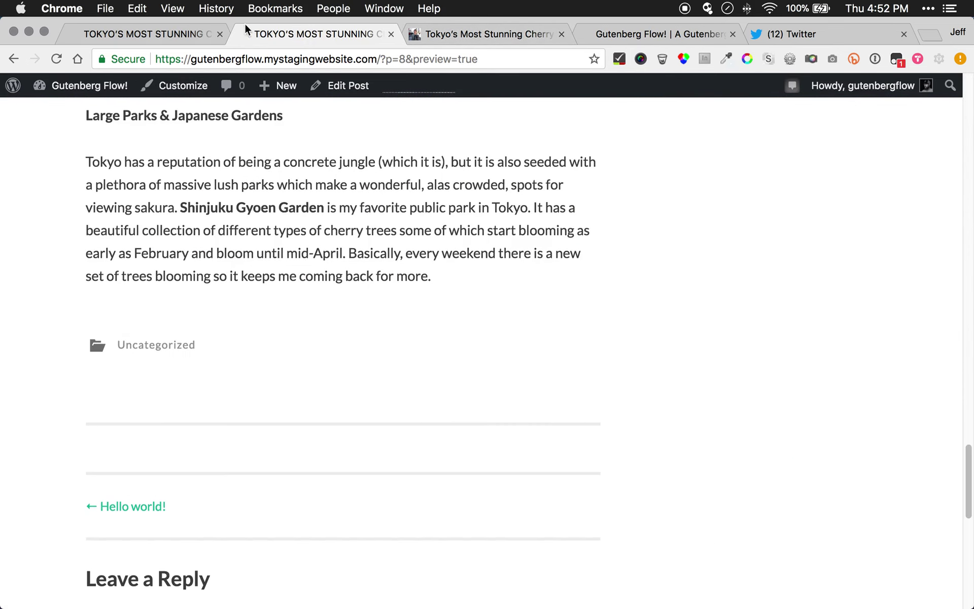
pyautogui.click(147, 33)
pyautogui.scroll(-1, 382, 357)
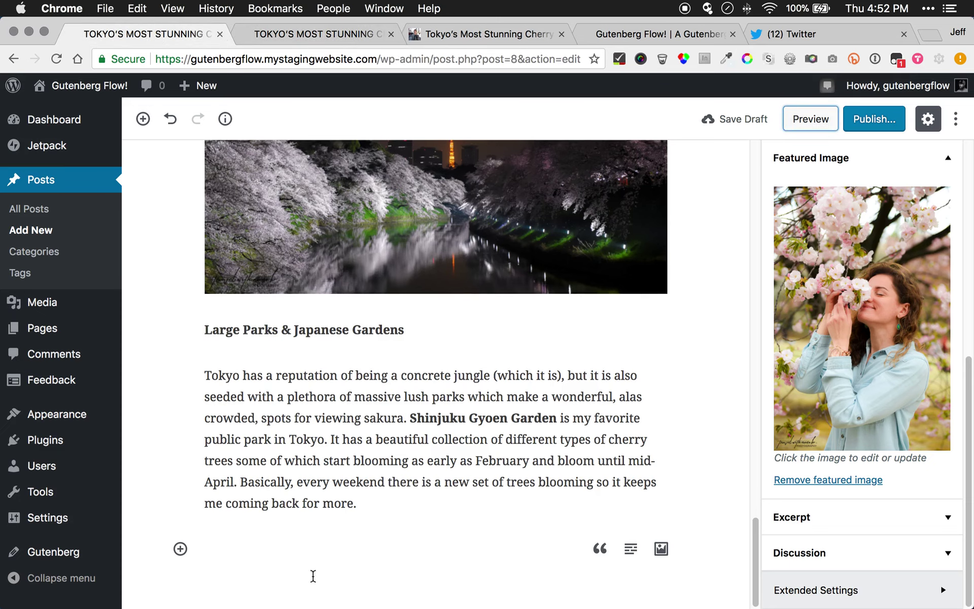
# Review the original article's photos following the night river image as a reference for the post's next images, and return to the editor
pyautogui.click(456, 36)
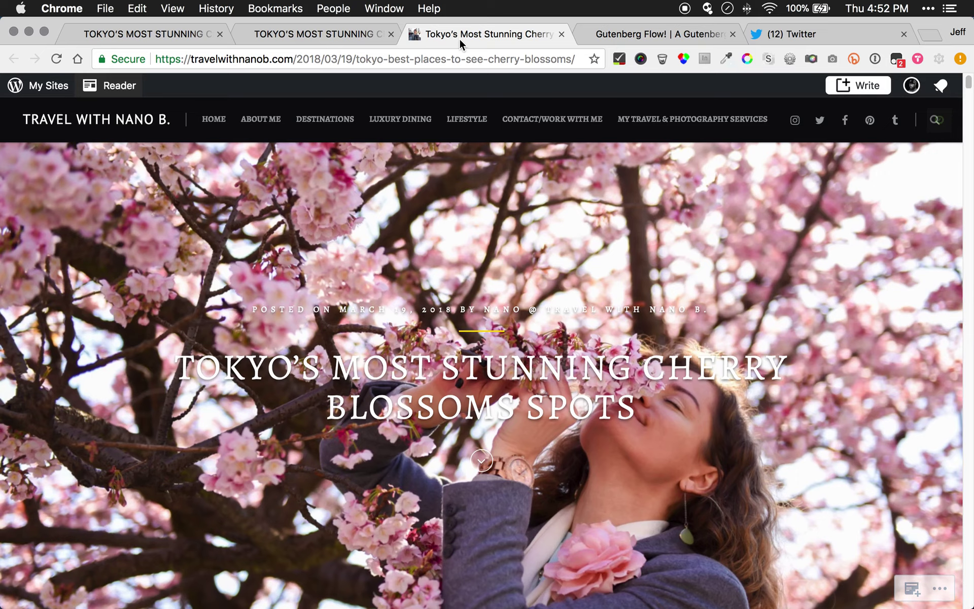
pyautogui.scroll(-1, 456, 283)
pyautogui.scroll(-20, 455, 282)
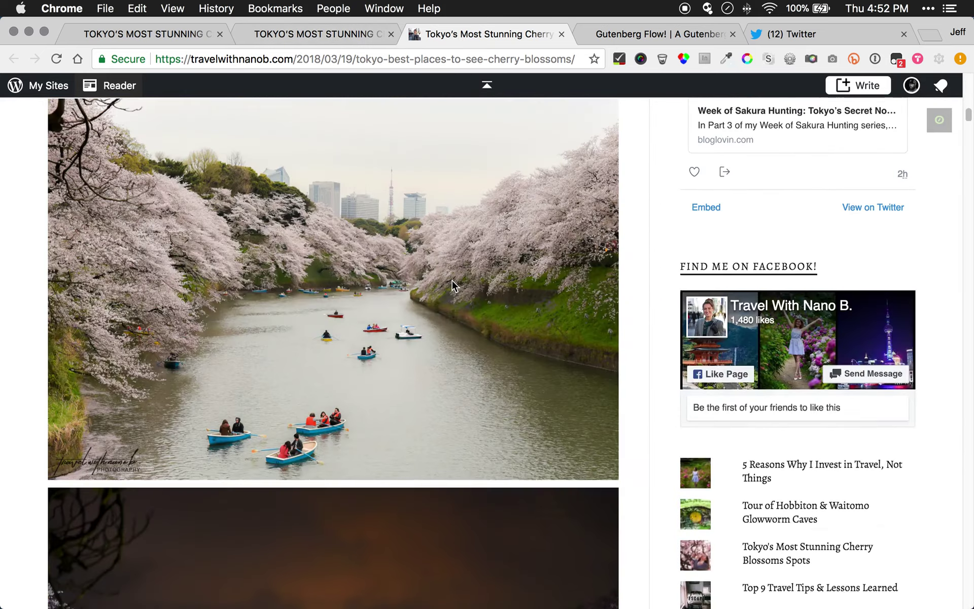
pyautogui.scroll(-20, 452, 281)
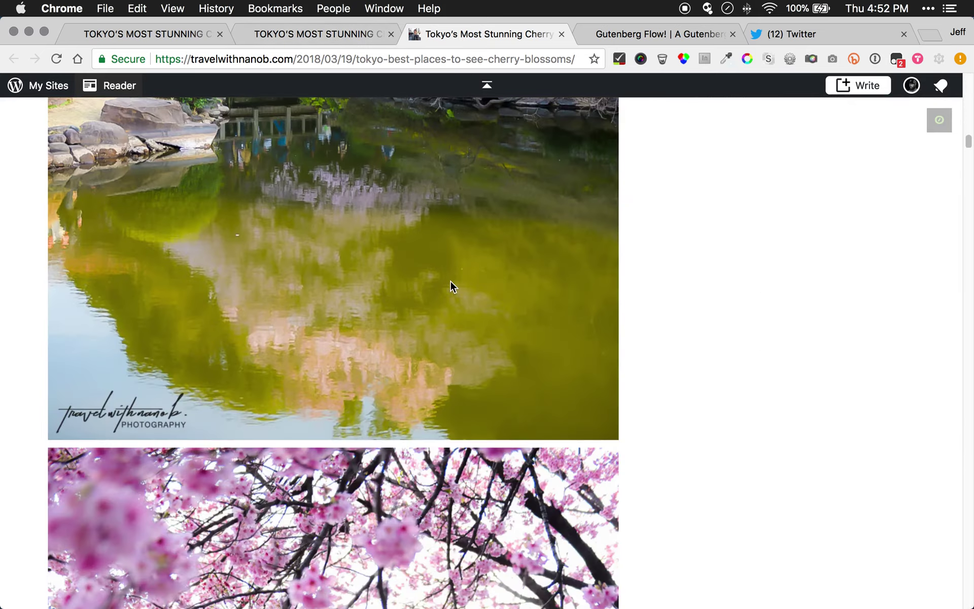
pyautogui.scroll(-20, 449, 282)
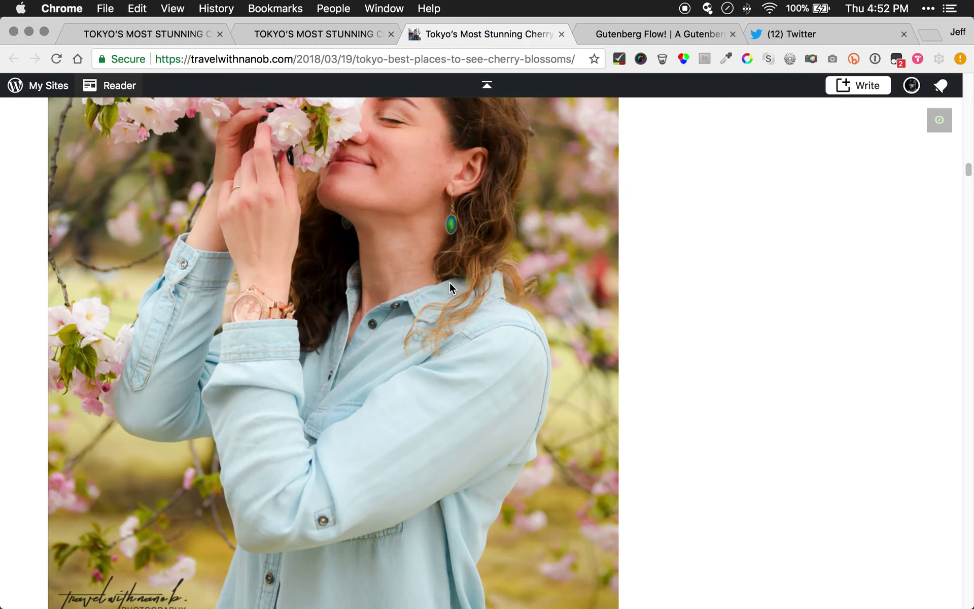
pyautogui.scroll(20, 450, 282)
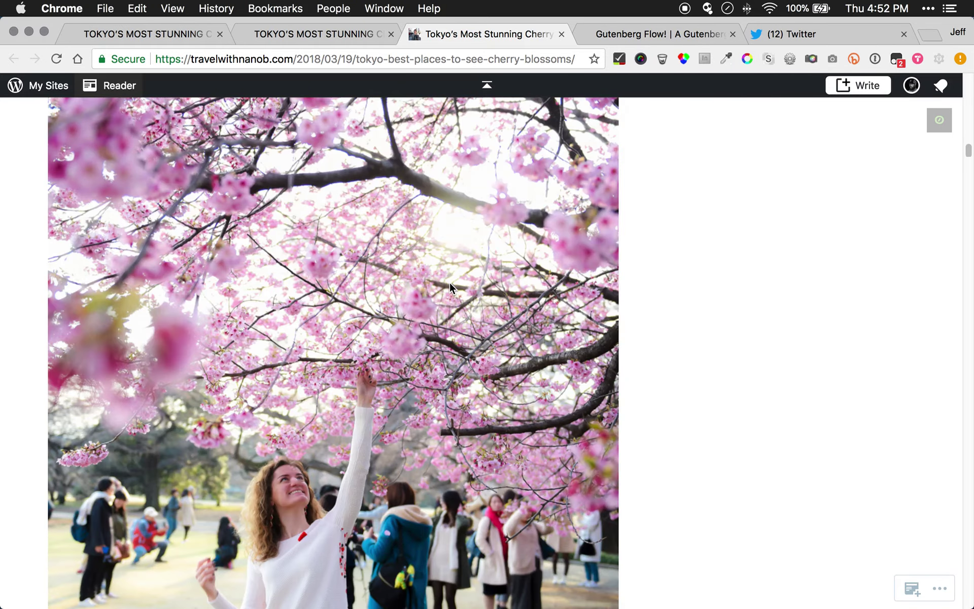
pyautogui.scroll(6, 452, 280)
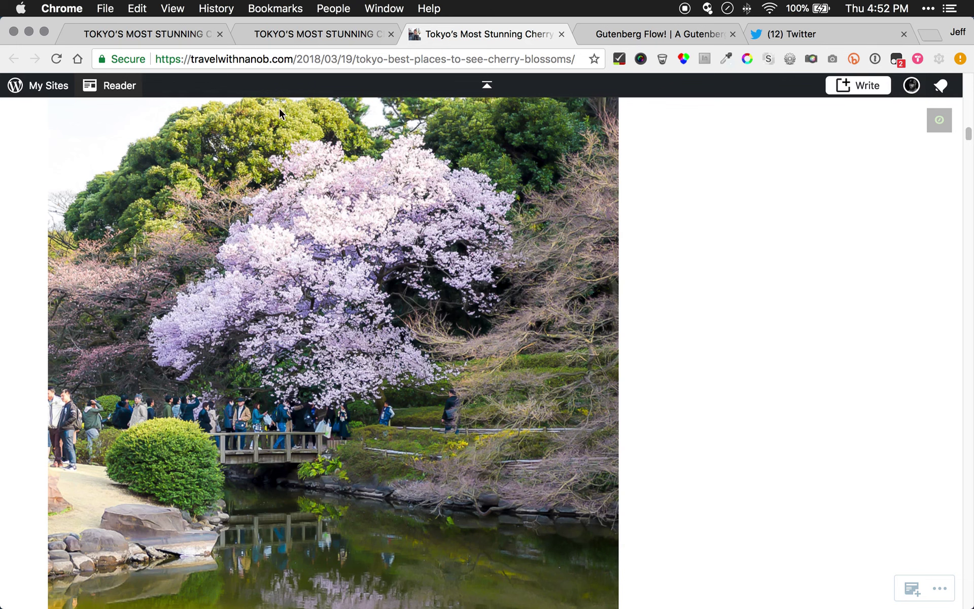
pyautogui.click(287, 37)
pyautogui.click(162, 31)
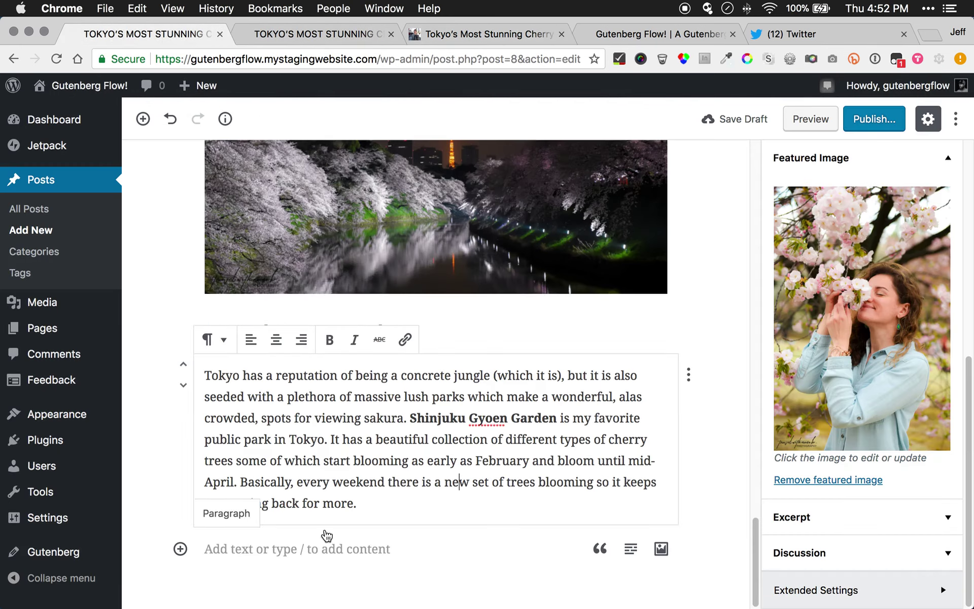
# Insert an image block below the Shinjuku Gyoen Garden paragraph and transform it into a gallery block
pyautogui.click(307, 545)
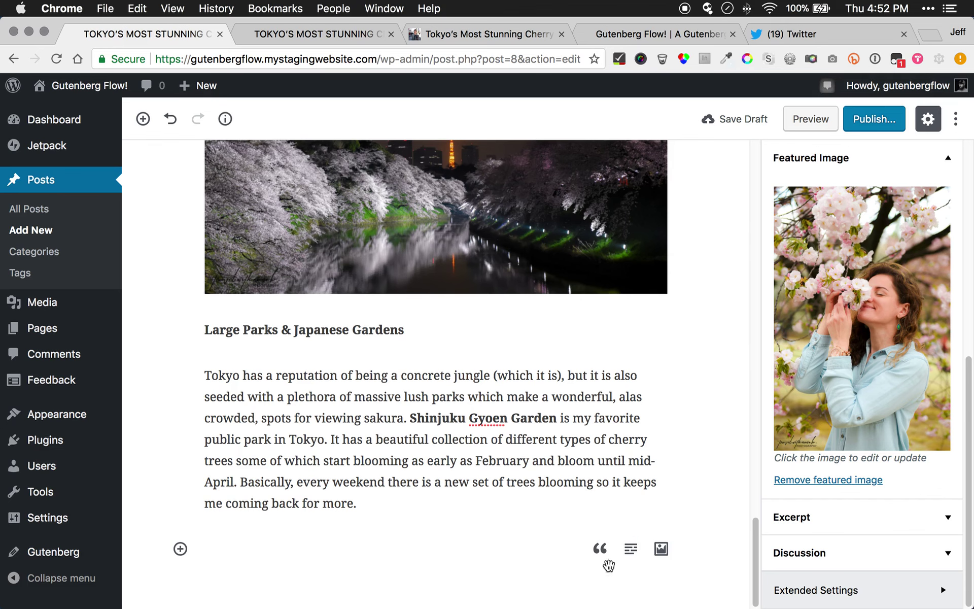
pyautogui.click(661, 549)
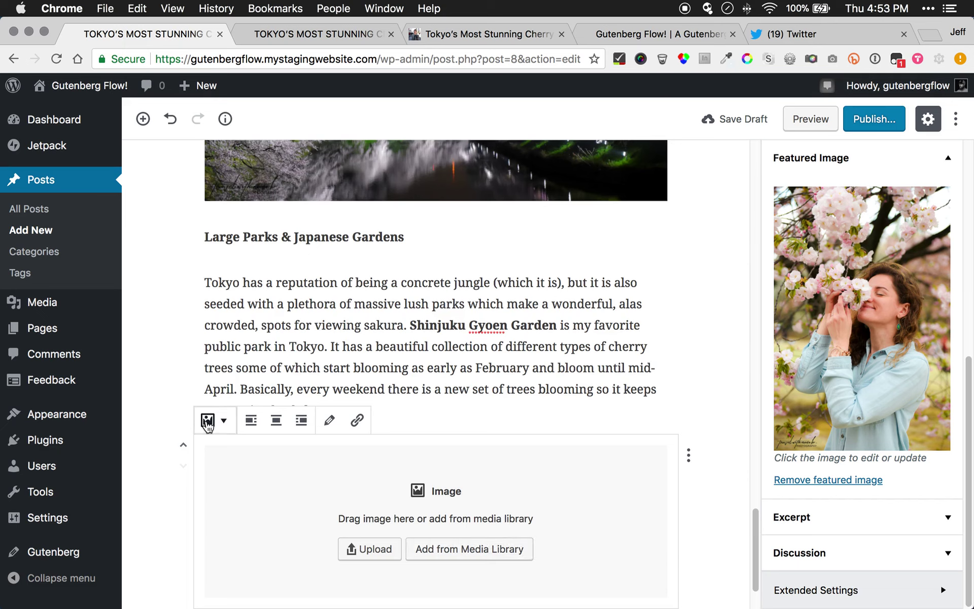
pyautogui.click(224, 421)
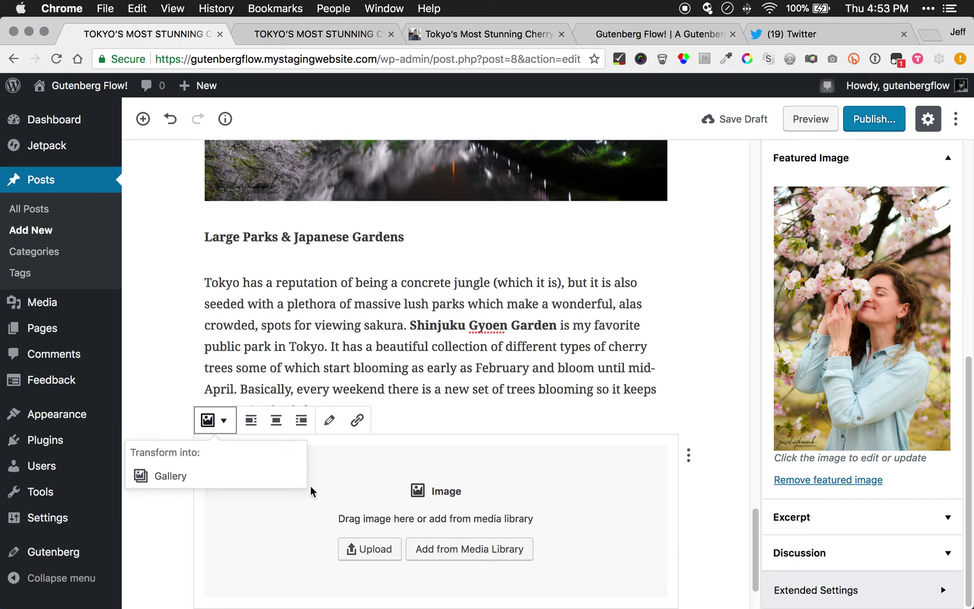
pyautogui.click(395, 521)
pyautogui.click(232, 426)
pyautogui.click(173, 475)
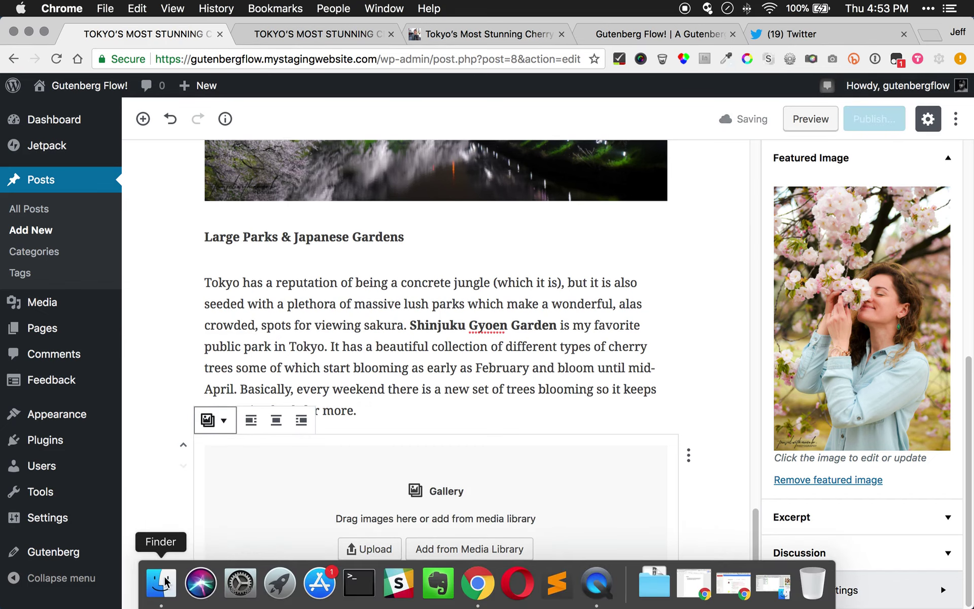
# Switch to Finder and browse the saved cherry blossom photos in Cover Flow view for gallery images
pyautogui.click(159, 583)
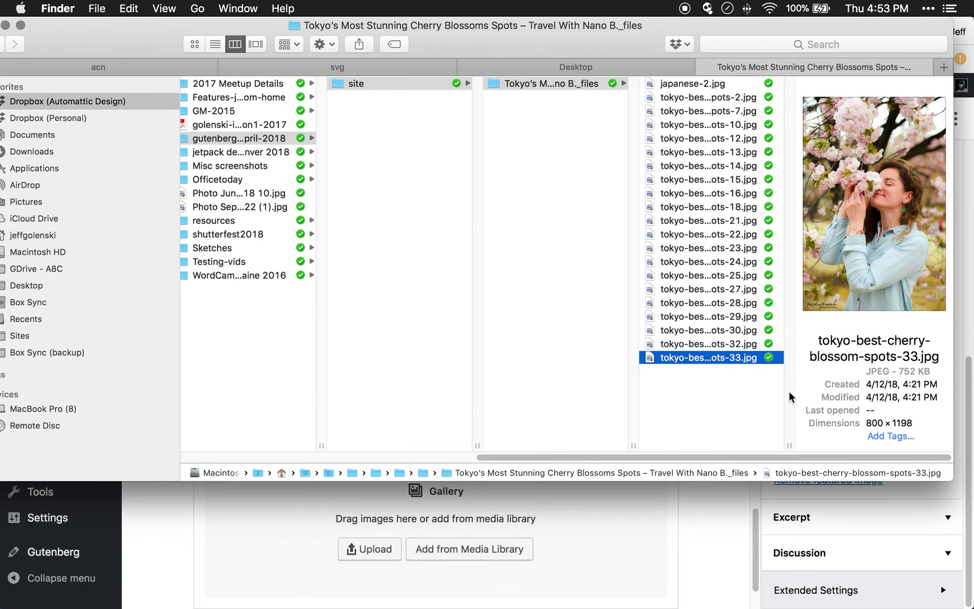
pyautogui.click(728, 343)
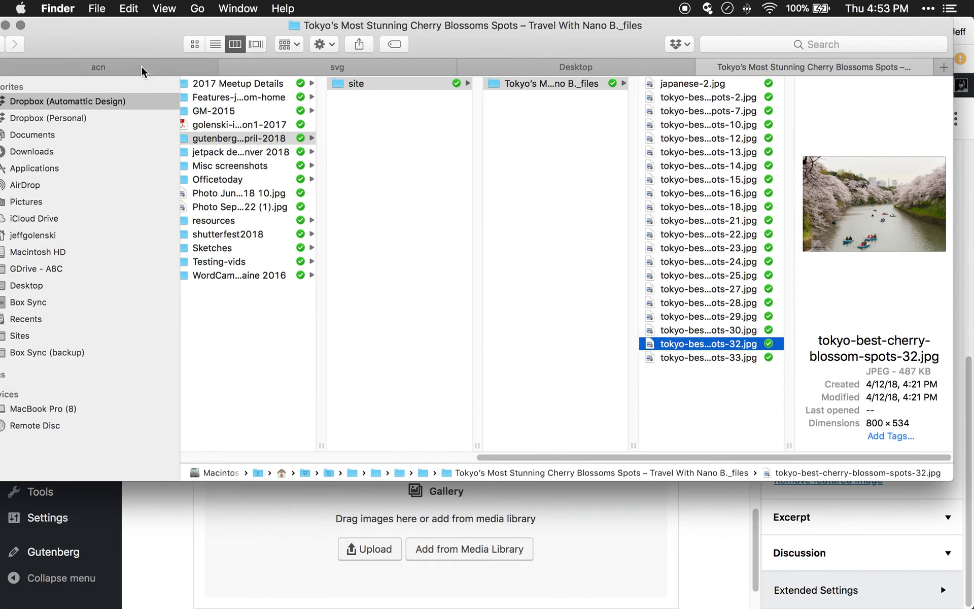
pyautogui.click(250, 47)
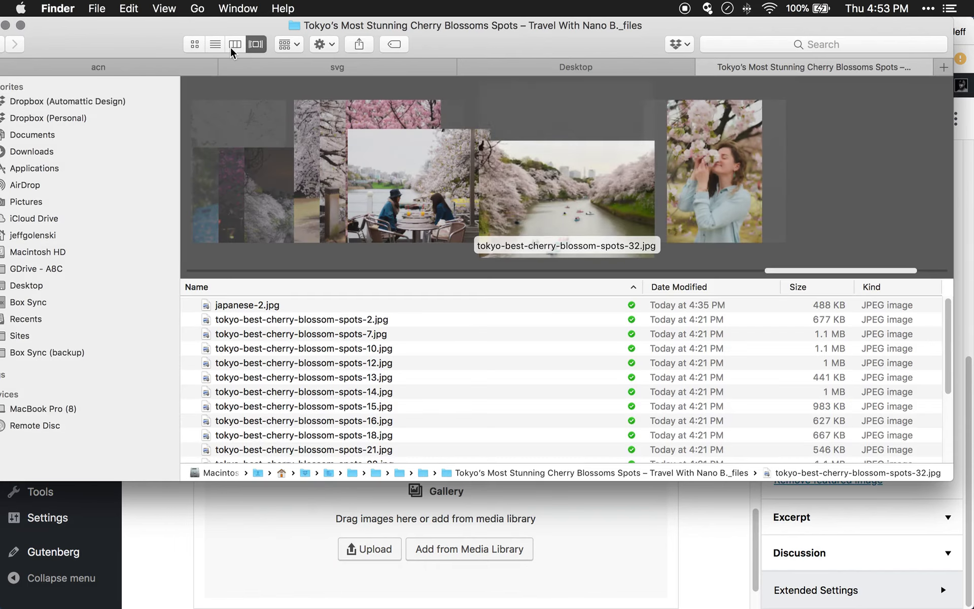
# Look through the image files in the cherry blossoms folder and move the folder window down to uncover the browser
pyautogui.click(245, 47)
pyautogui.press('super+4')
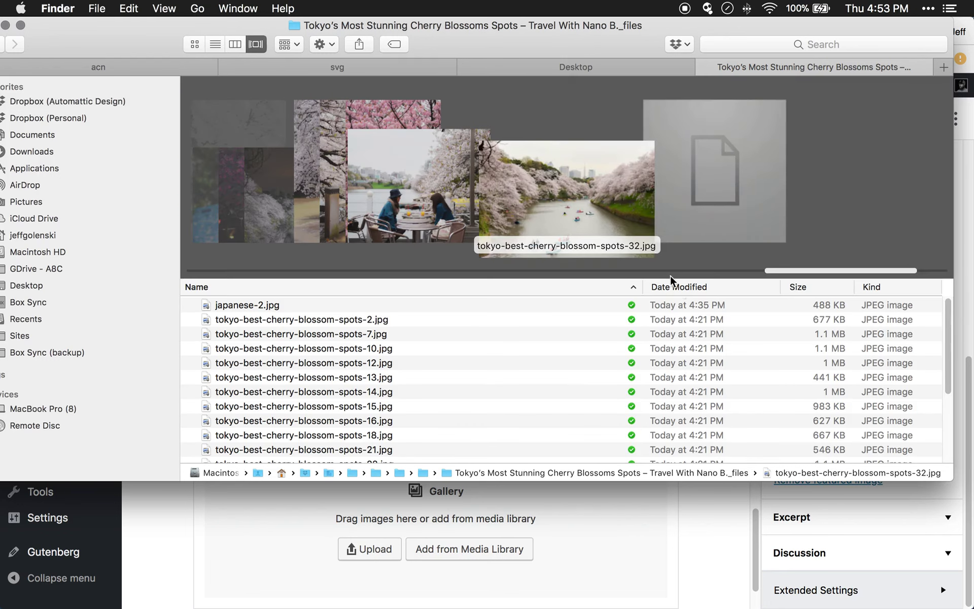
pyautogui.scroll(-3, 463, 385)
pyautogui.scroll(-3, 463, 389)
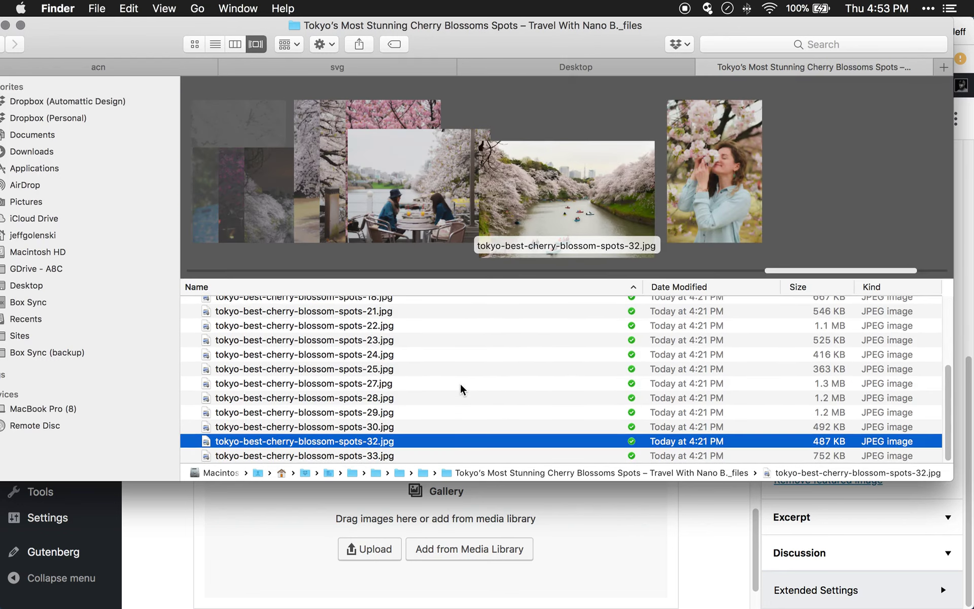
pyautogui.moveTo(405, 32); pyautogui.dragTo(383, 193)
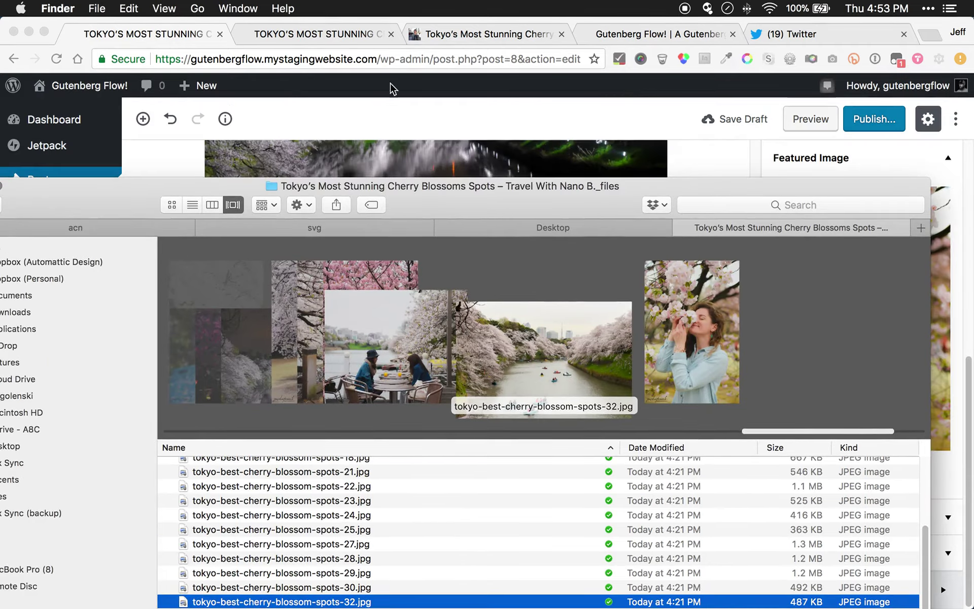
# Switch to Chrome and examine the photos in the original Travel With Nano B. cherry blossoms article
pyautogui.click(445, 40)
pyautogui.scroll(-10, 227, 432)
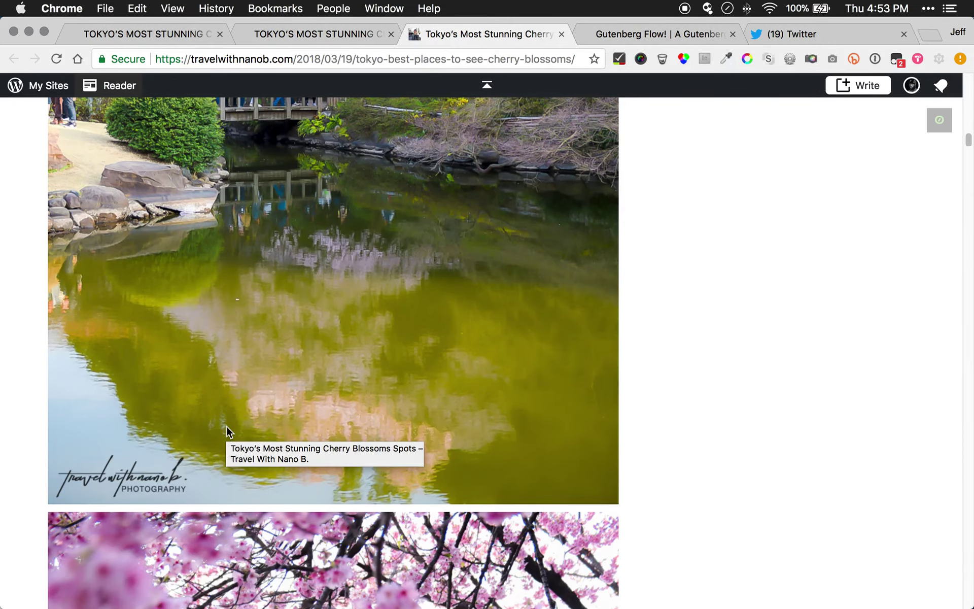
pyautogui.scroll(-5, 226, 424)
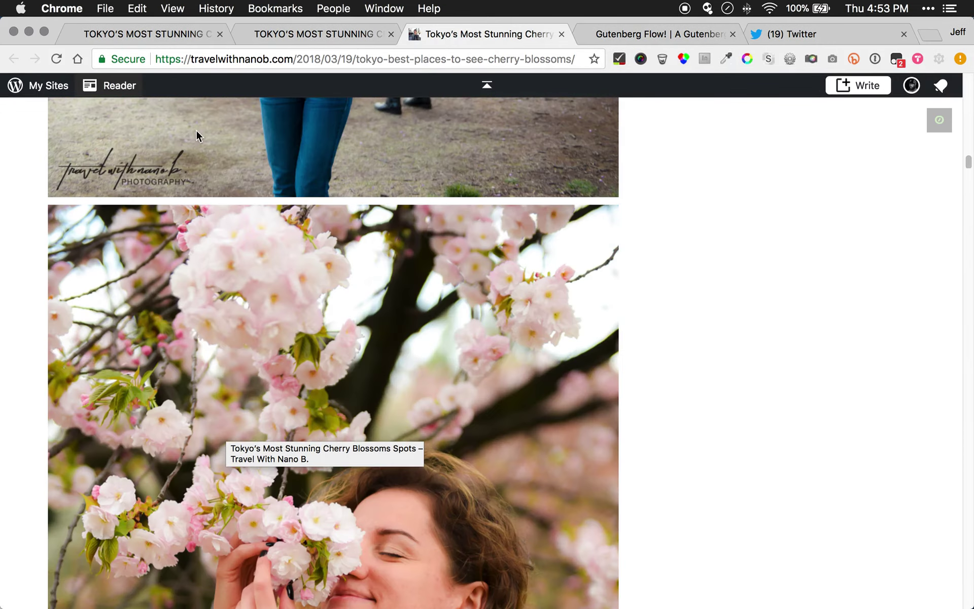
# Return to the post editor and add tokyo-best-cherry-blossom-spots-32.jpg from the Finder folder to the empty gallery block
pyautogui.click(181, 35)
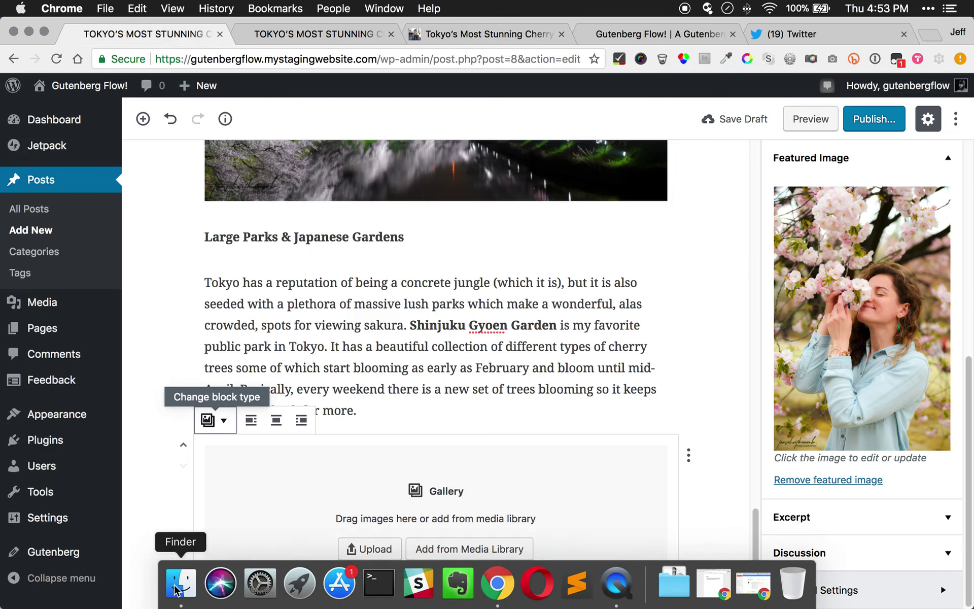
pyautogui.click(176, 587)
pyautogui.moveTo(479, 183); pyautogui.dragTo(734, 21)
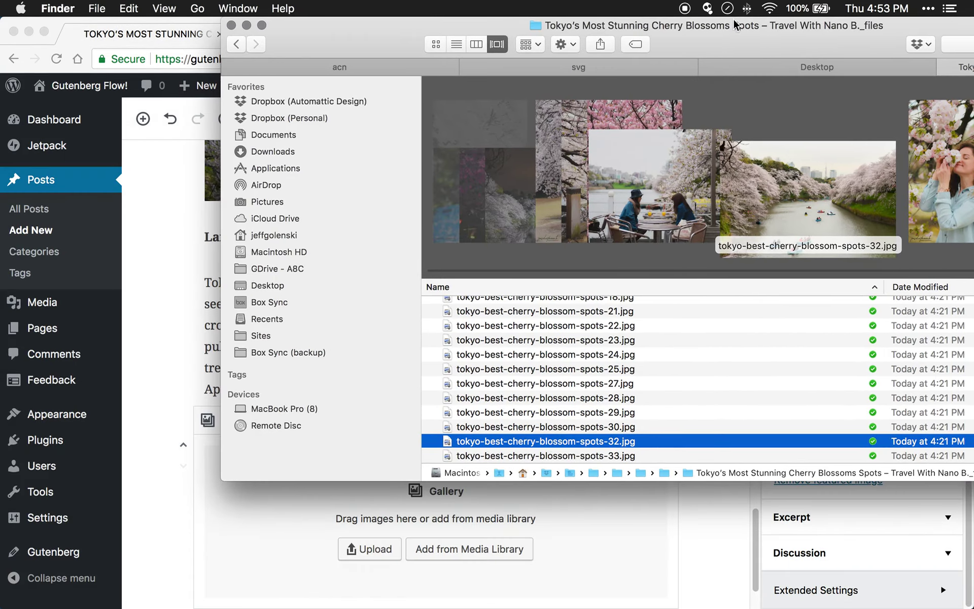
pyautogui.moveTo(550, 446); pyautogui.dragTo(396, 534)
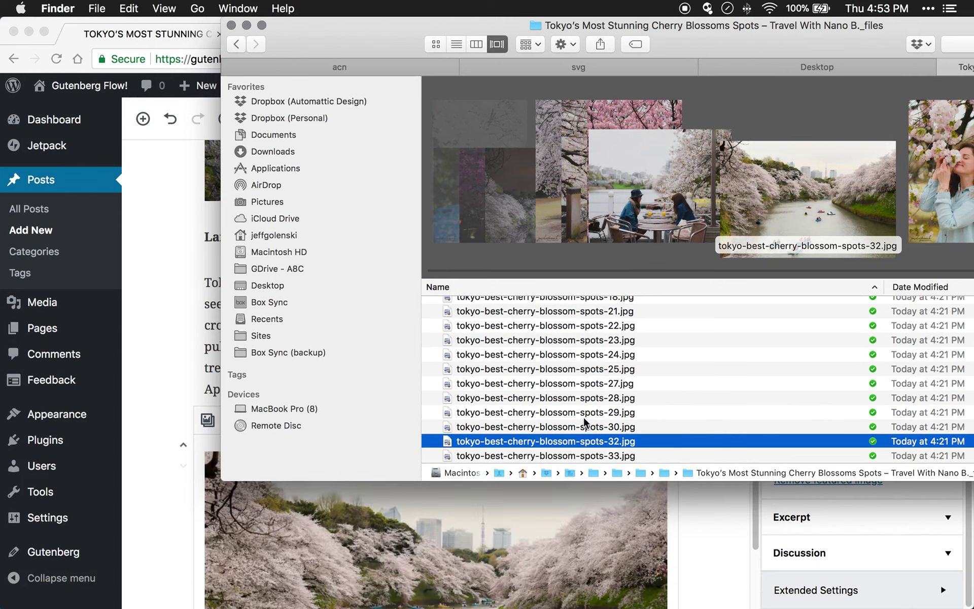
# Find tokyo-best-cherry-blossom-spots-7.jpg and tokyo-best-cherry-blossom-spots-10.jpg in the folder, add both to the gallery, and minimize the folder window
pyautogui.click(583, 427)
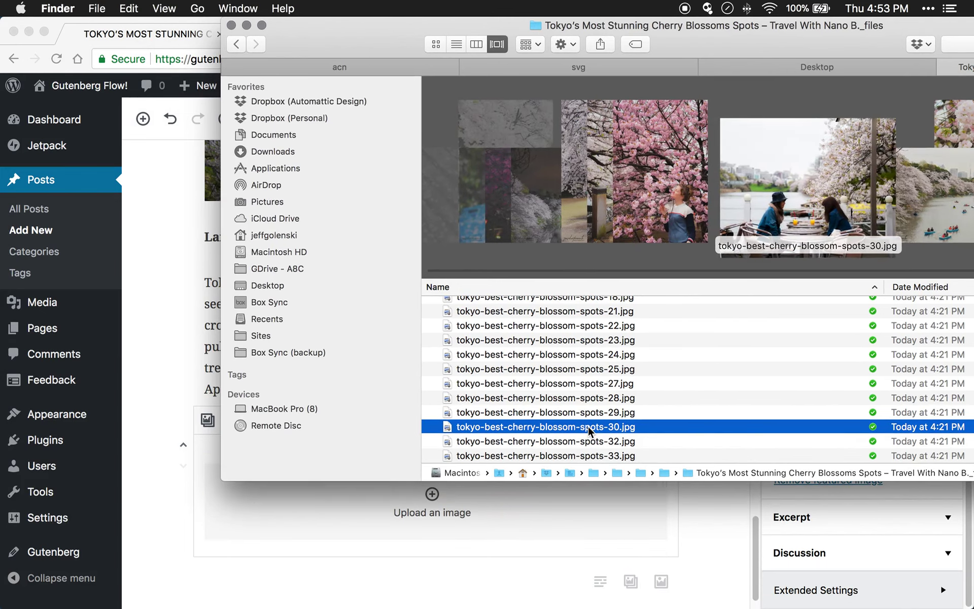
pyautogui.press('Up')
pyautogui.press('Up')
pyautogui.press('Up')
pyautogui.press('Up')
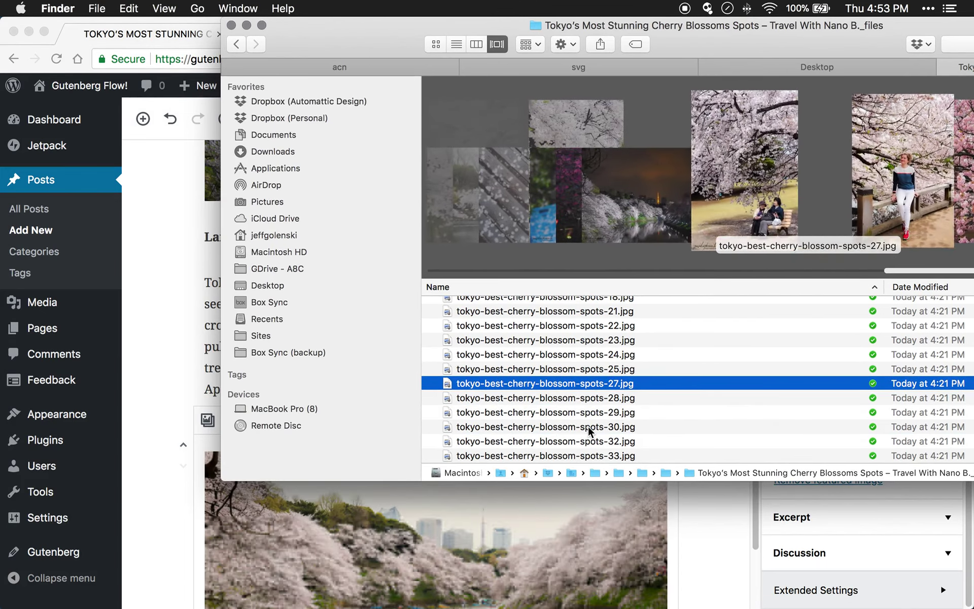
pyautogui.press('Up')
pyautogui.press('Up')
pyautogui.press('Up')
pyautogui.press('Up')
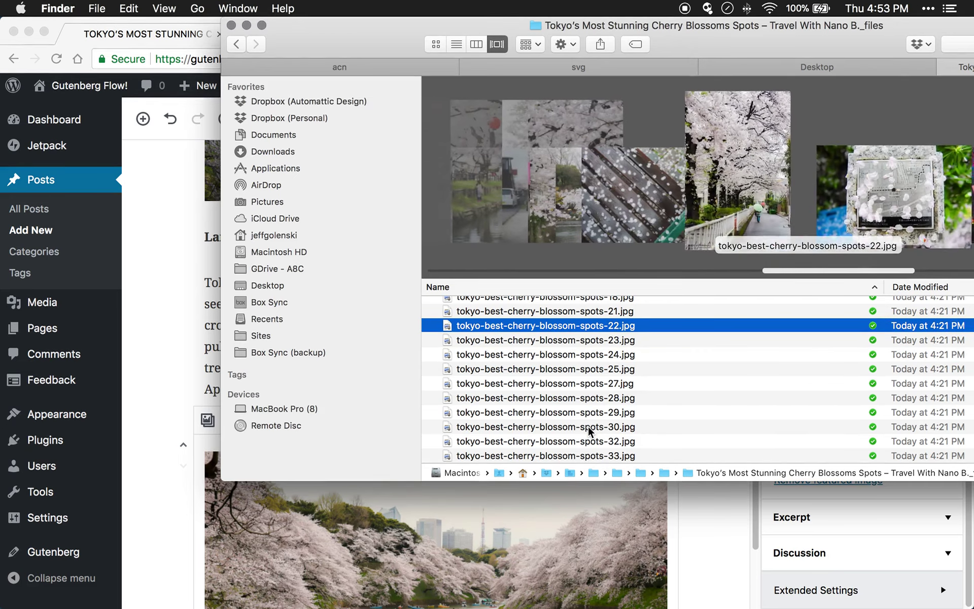
pyautogui.press('Up')
pyautogui.press('Up')
pyautogui.press('Up')
pyautogui.press('Up')
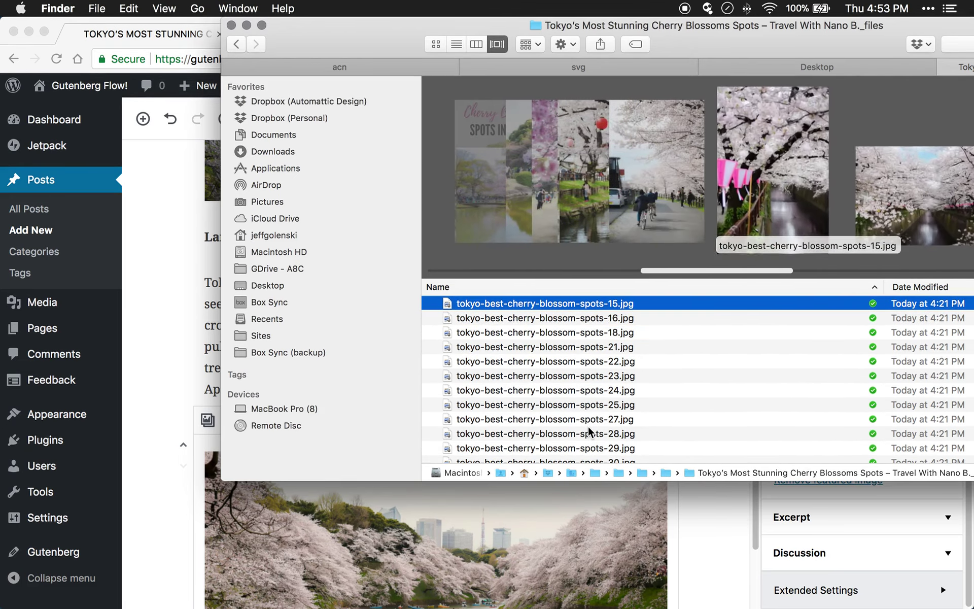
pyautogui.press('Up')
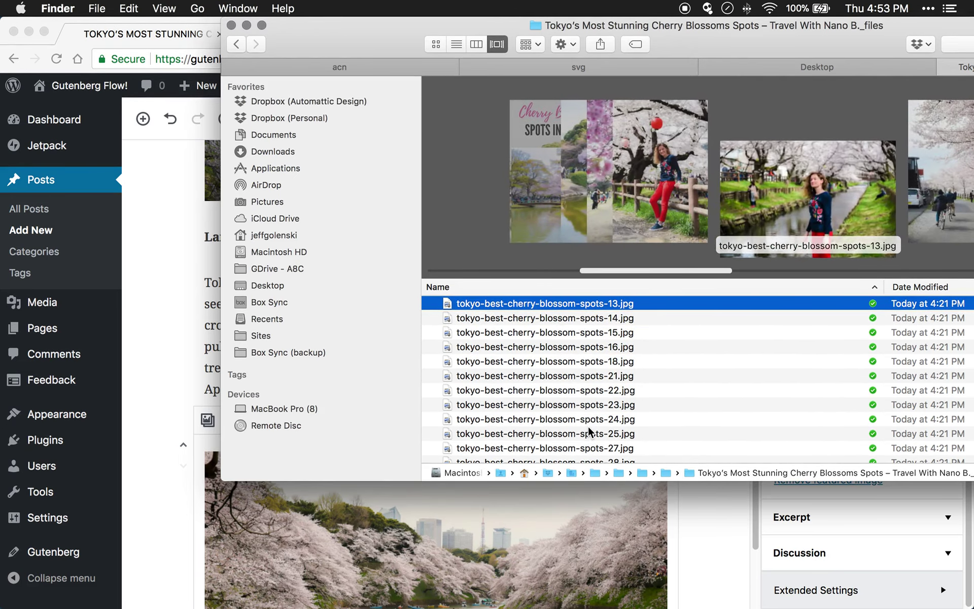
pyautogui.press('Up')
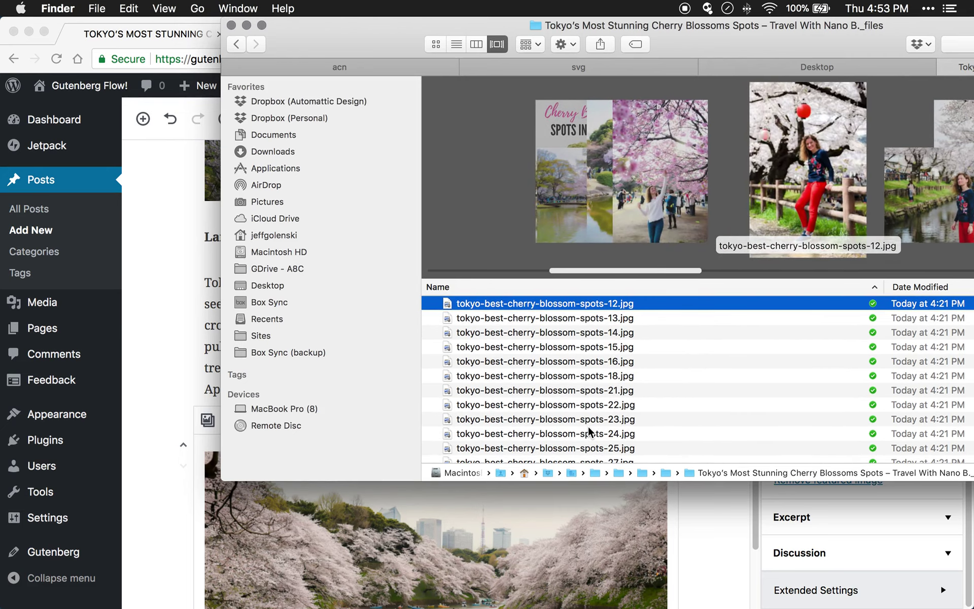
pyautogui.press('Up')
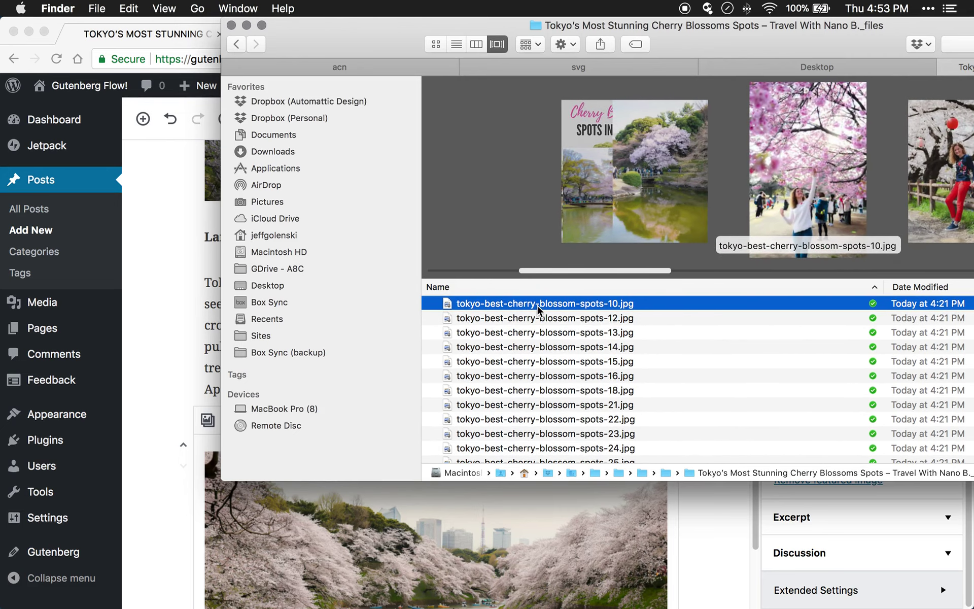
pyautogui.press('Up')
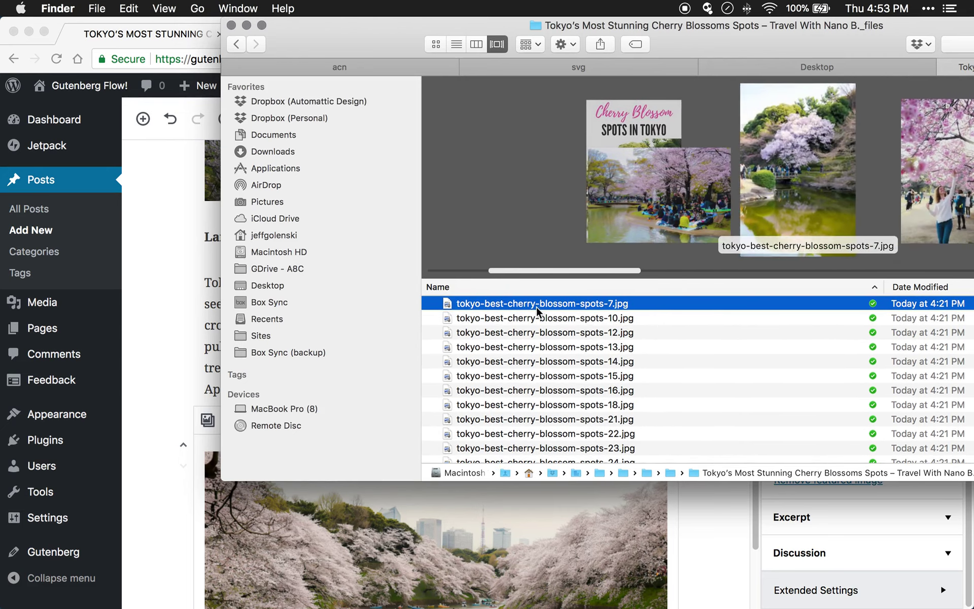
pyautogui.keyDown('super'); pyautogui.click(541, 316); pyautogui.keyUp('super')
pyautogui.moveTo(543, 319); pyautogui.dragTo(435, 572)
pyautogui.click(246, 26)
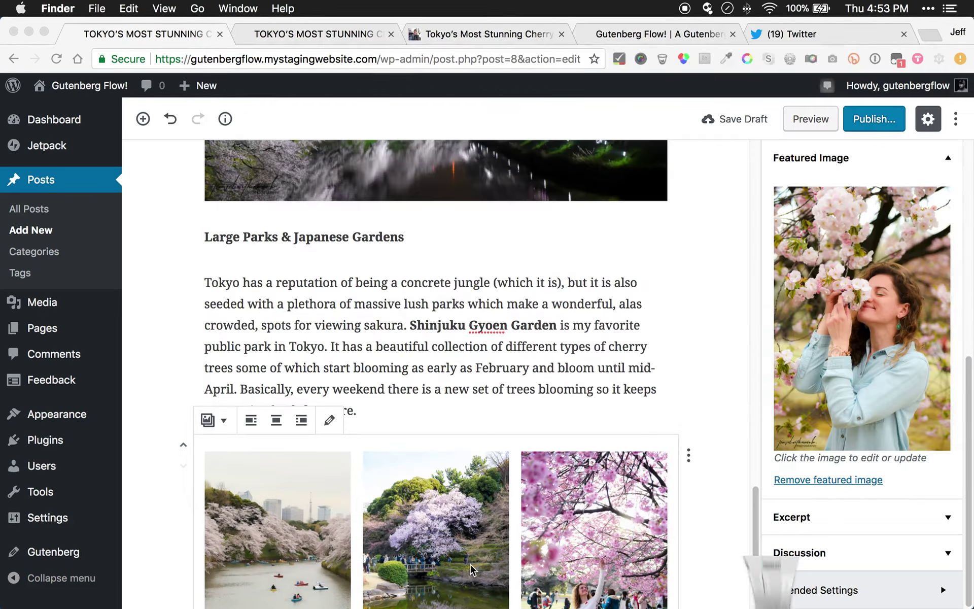
# Select the gallery images one by one to inspect their individual caption and removal options, ending on the boat river photo
pyautogui.scroll(-5, 449, 343)
pyautogui.click(449, 343)
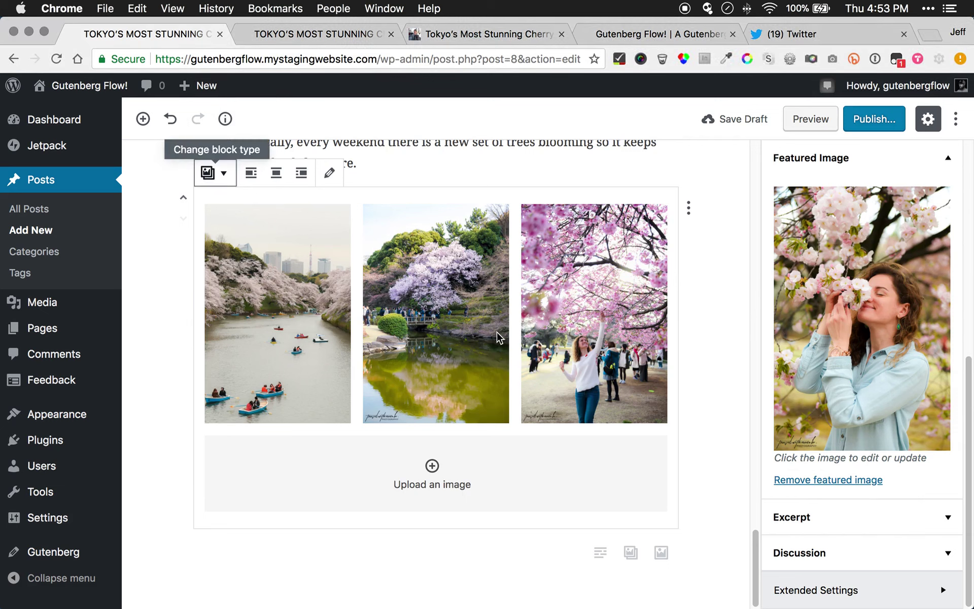
pyautogui.click(459, 345)
pyautogui.click(247, 271)
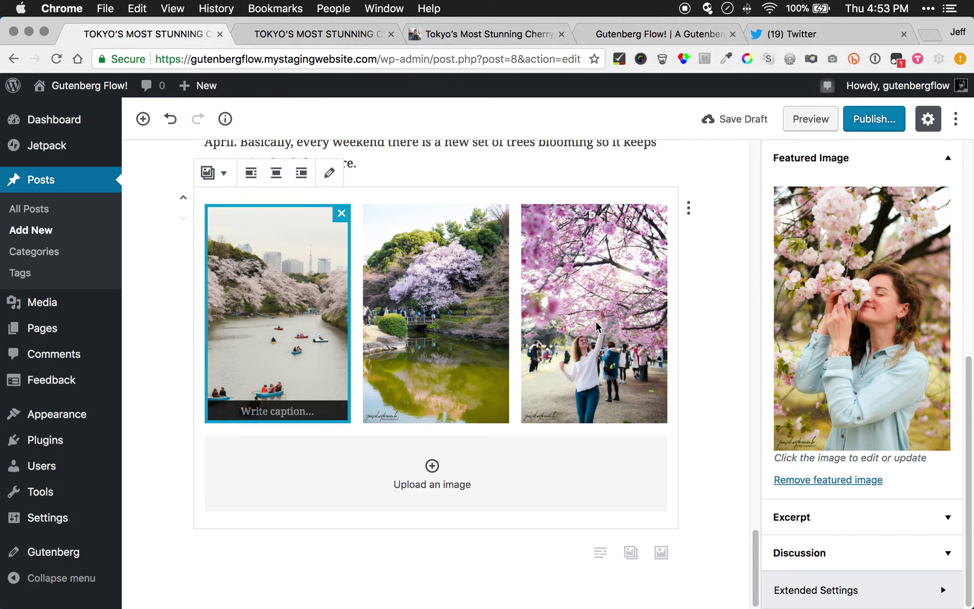
pyautogui.click(599, 325)
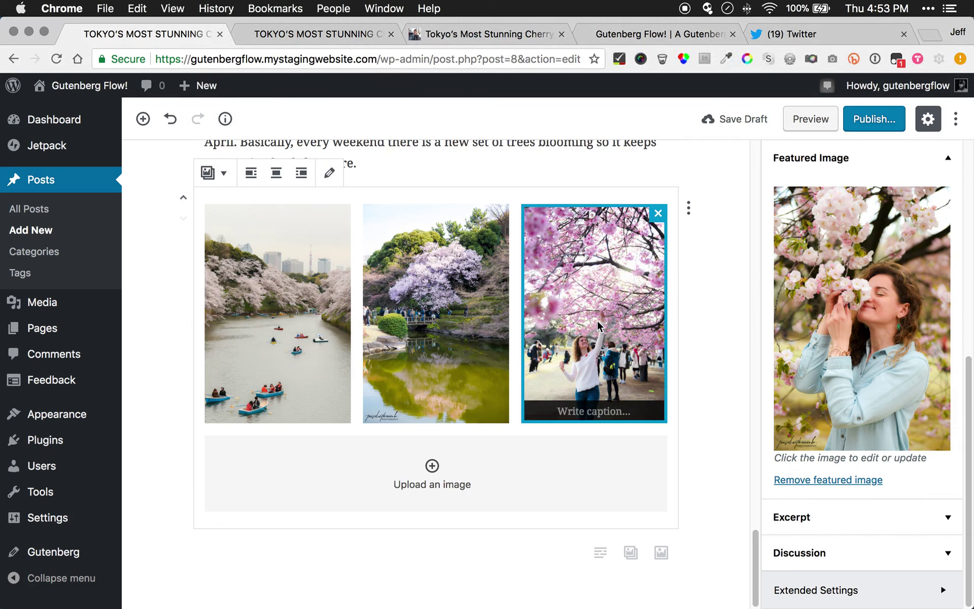
pyautogui.click(451, 398)
pyautogui.click(249, 387)
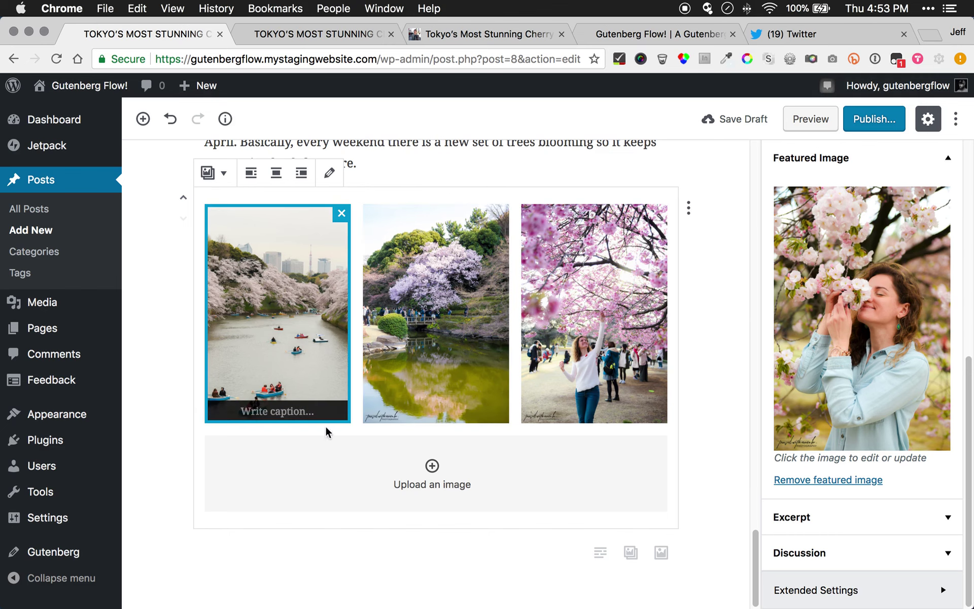
# Show the gallery block's advanced settings, set Columns to 1 and link the images to Media File
pyautogui.click(688, 208)
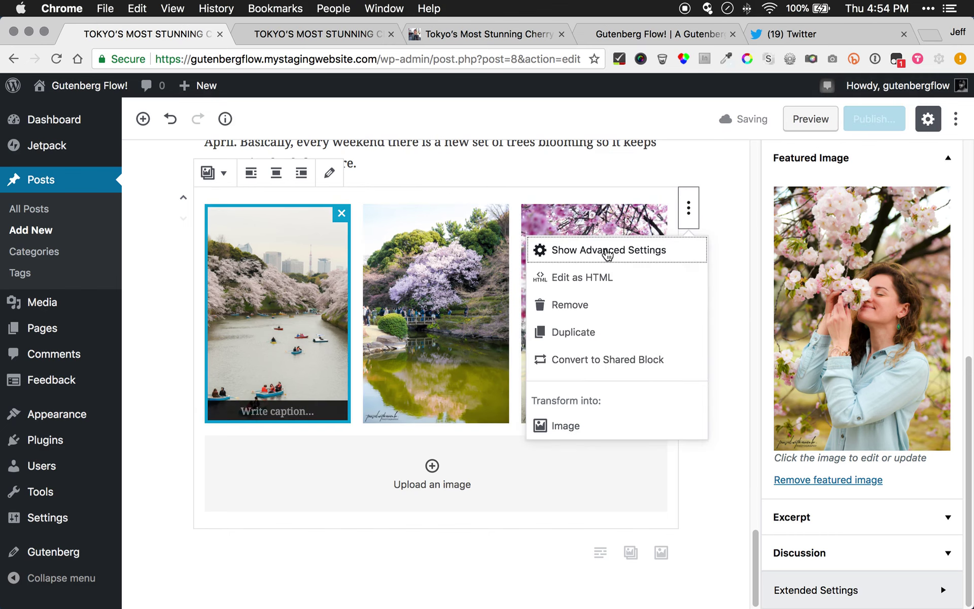
pyautogui.click(647, 249)
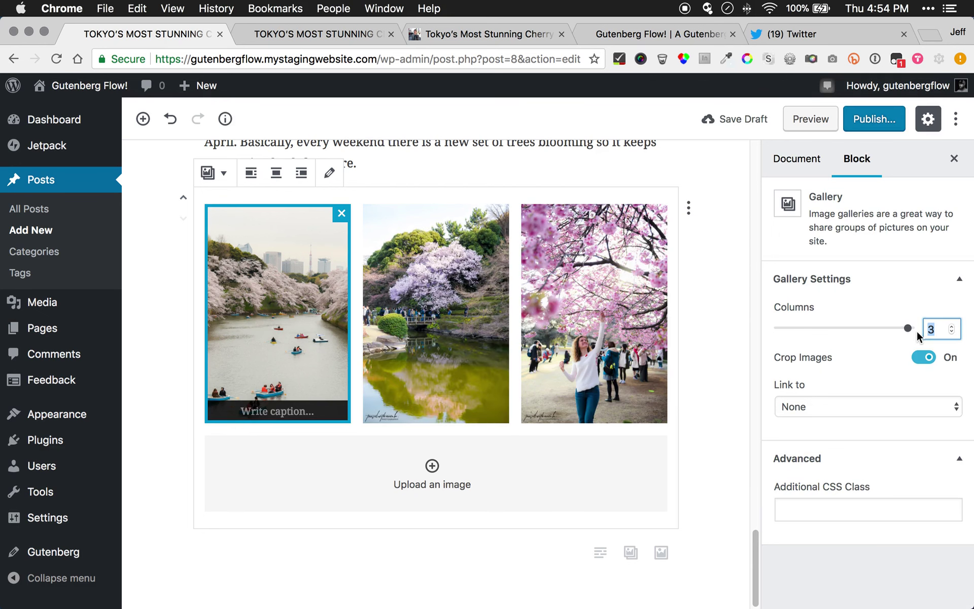
pyautogui.write('1')
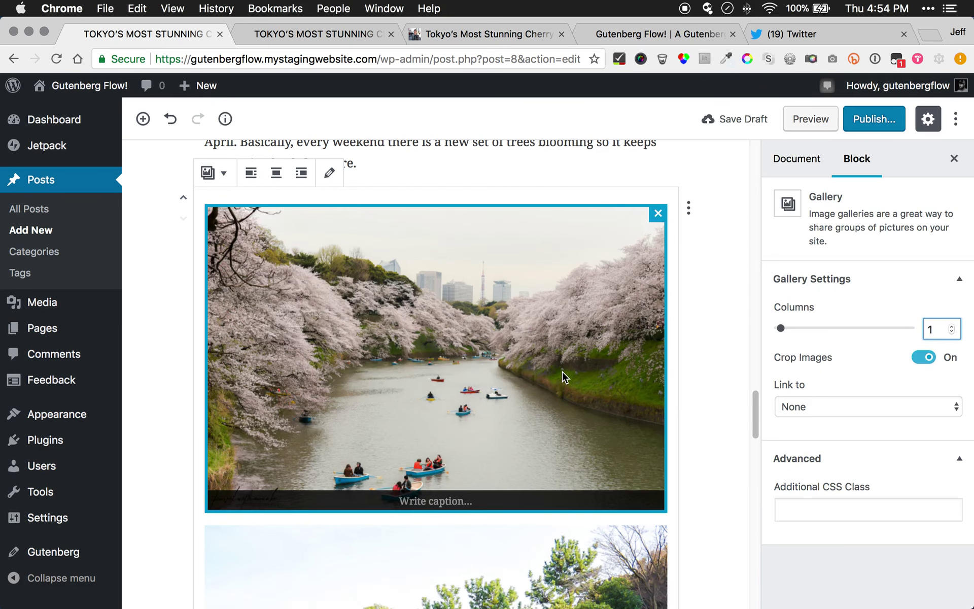
pyautogui.click(805, 405)
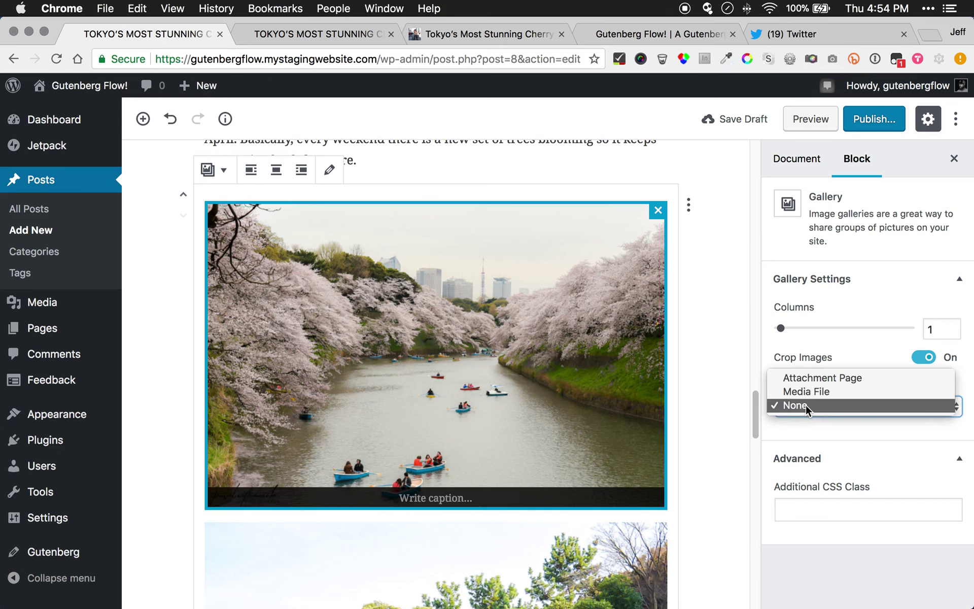
pyautogui.click(810, 391)
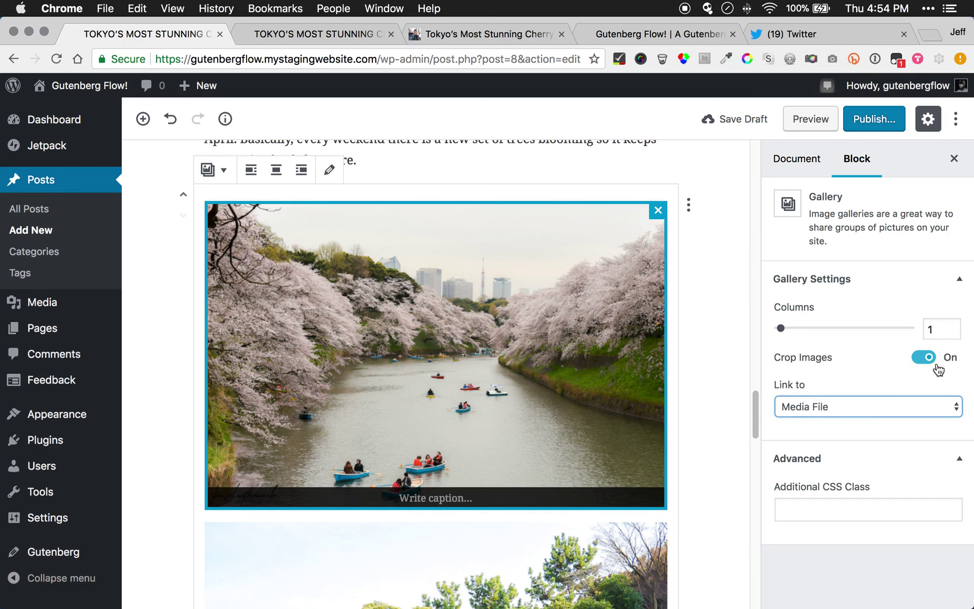
# Review the stacked gallery images and start a new paragraph block below the gallery
pyautogui.scroll(-15, 468, 349)
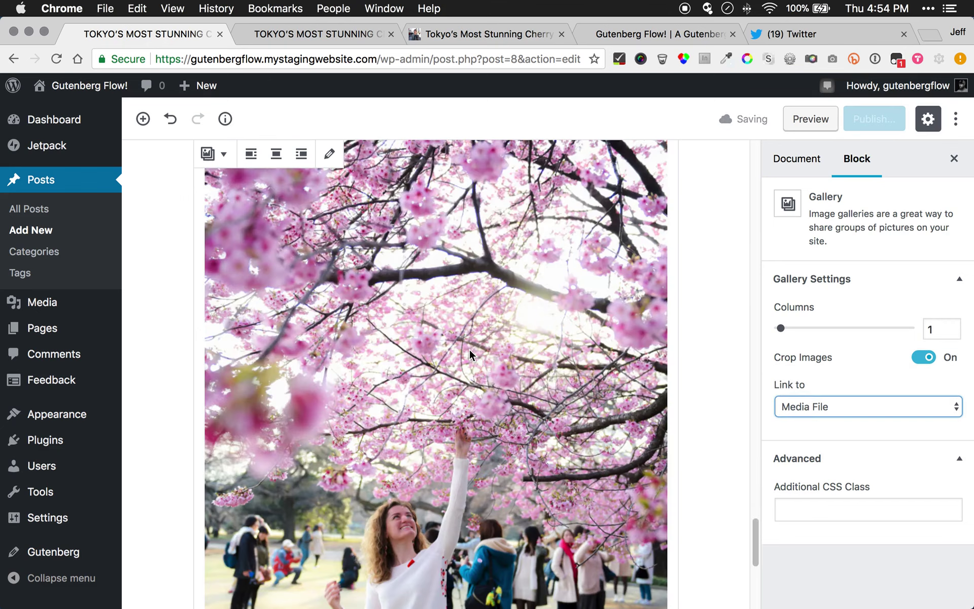
pyautogui.scroll(-5, 470, 354)
pyautogui.scroll(15, 542, 347)
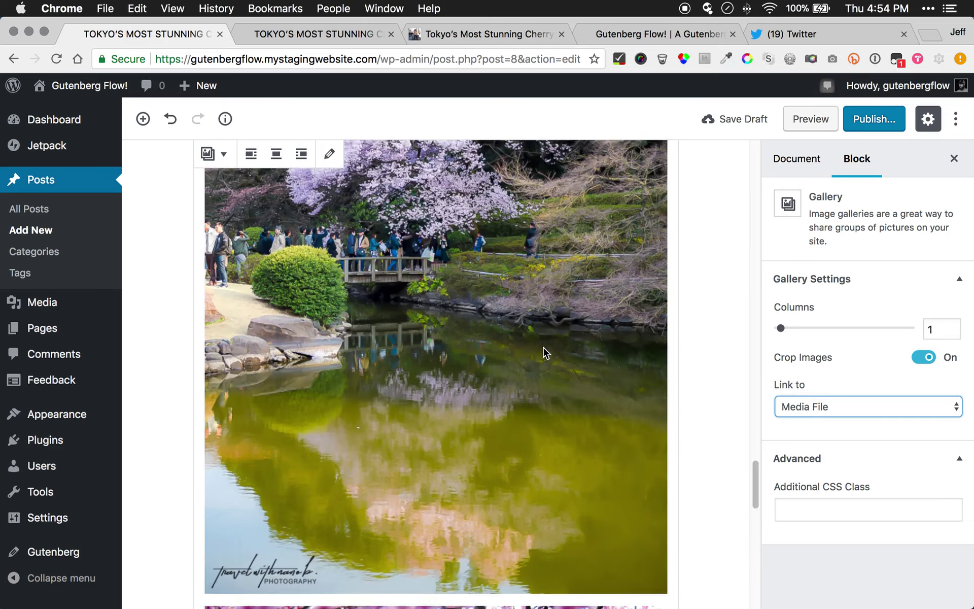
pyautogui.scroll(-10, 545, 354)
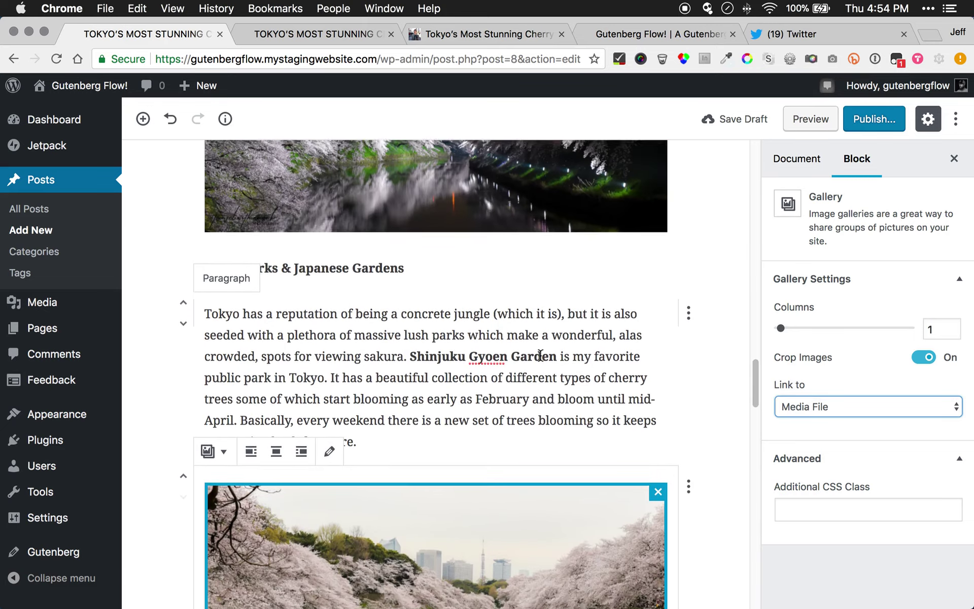
pyautogui.scroll(-15, 540, 361)
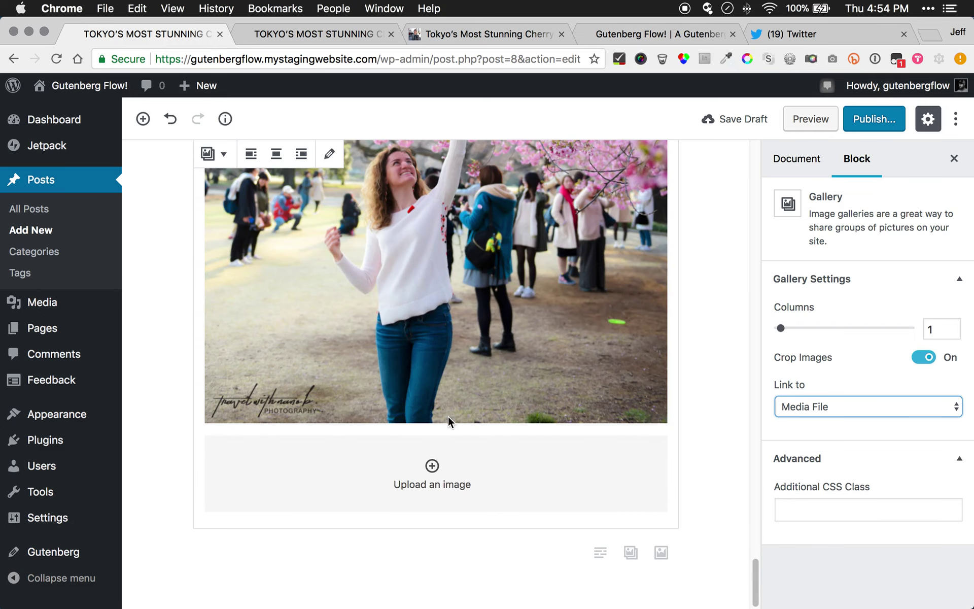
pyautogui.click(451, 570)
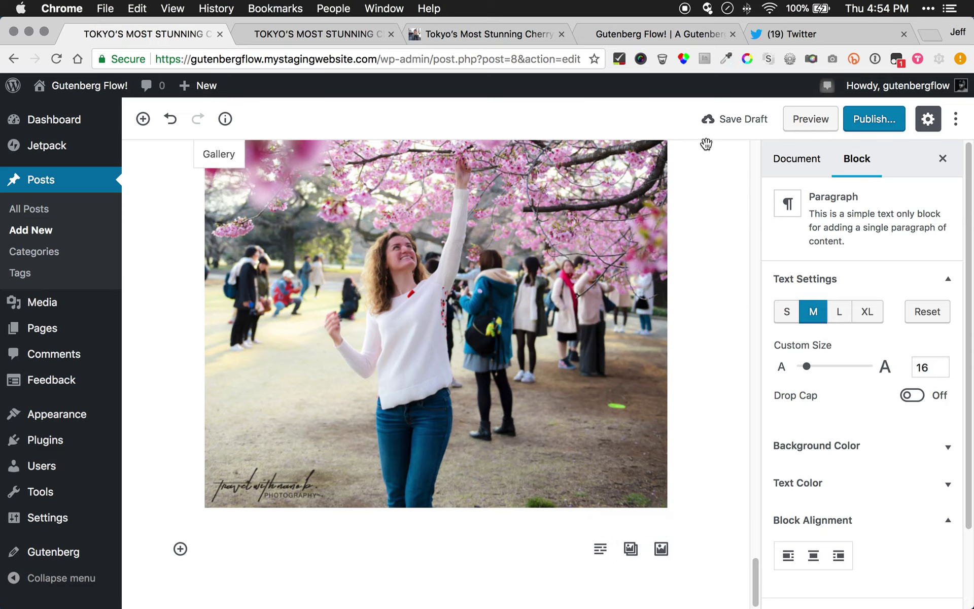
# Preview the post, closing the Twitter tab, and check the page down to the gallery under Large Parks & Japanese Gardens
pyautogui.click(810, 121)
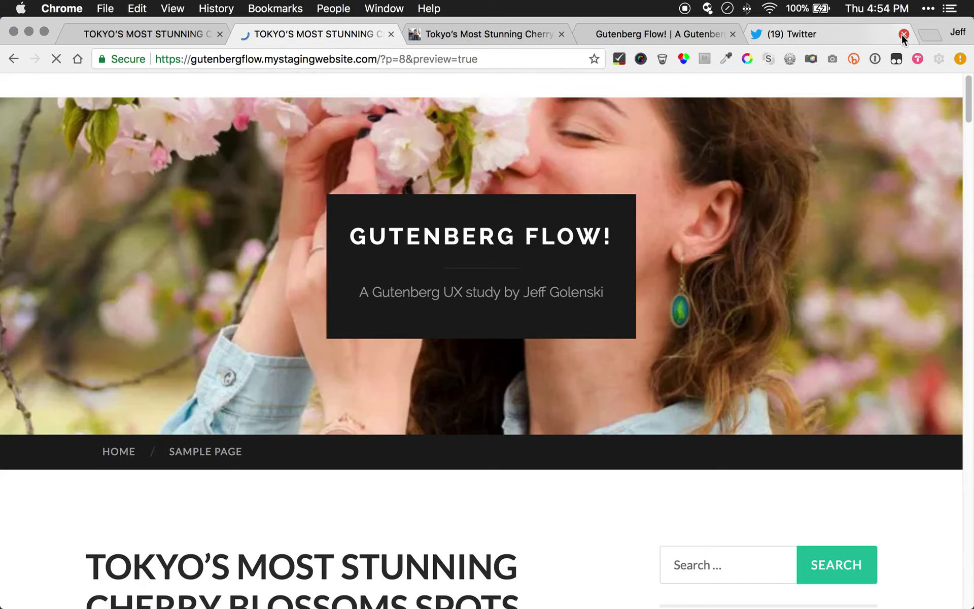
pyautogui.click(903, 34)
pyautogui.scroll(-20, 276, 358)
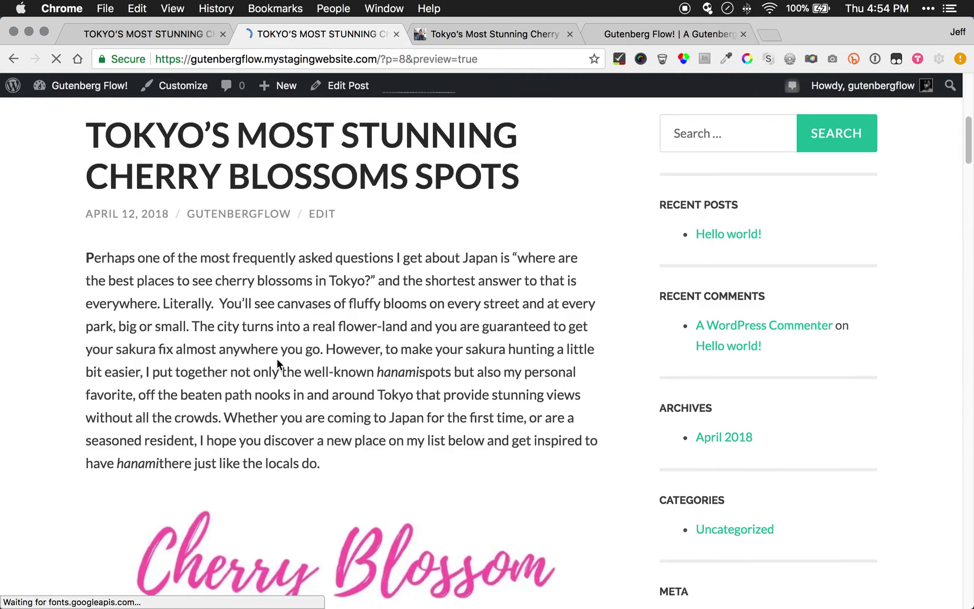
pyautogui.scroll(-15, 277, 358)
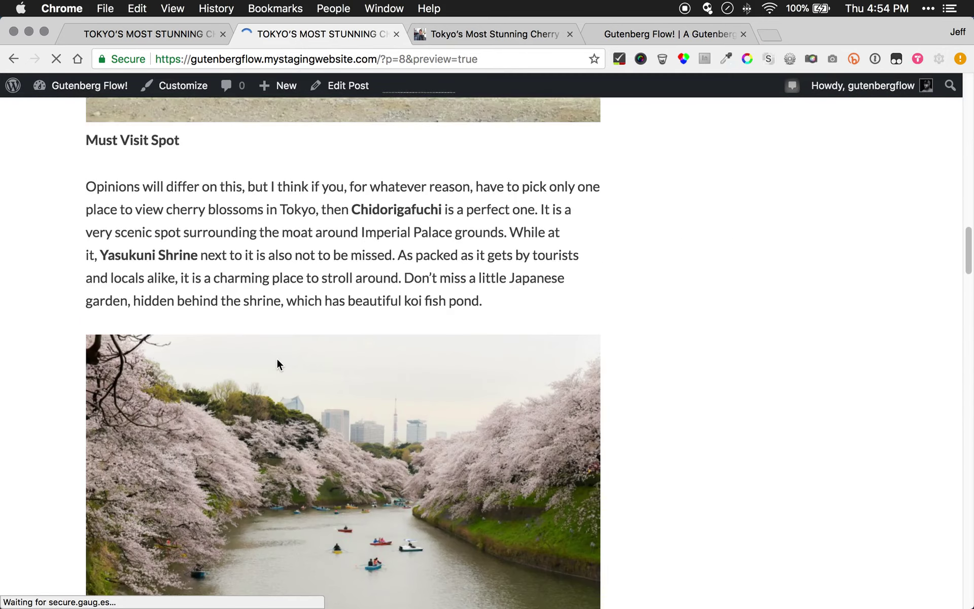
pyautogui.scroll(-15, 275, 361)
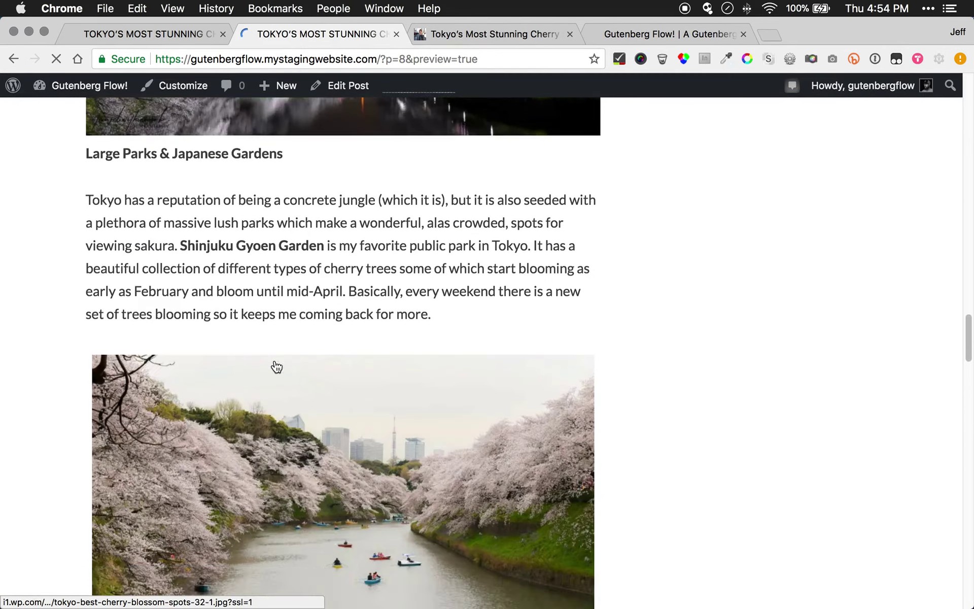
# Review the stacked gallery images in the post preview, from the Large Parks & Japanese Gardens paragraph to the end of the post
pyautogui.scroll(-10, 277, 367)
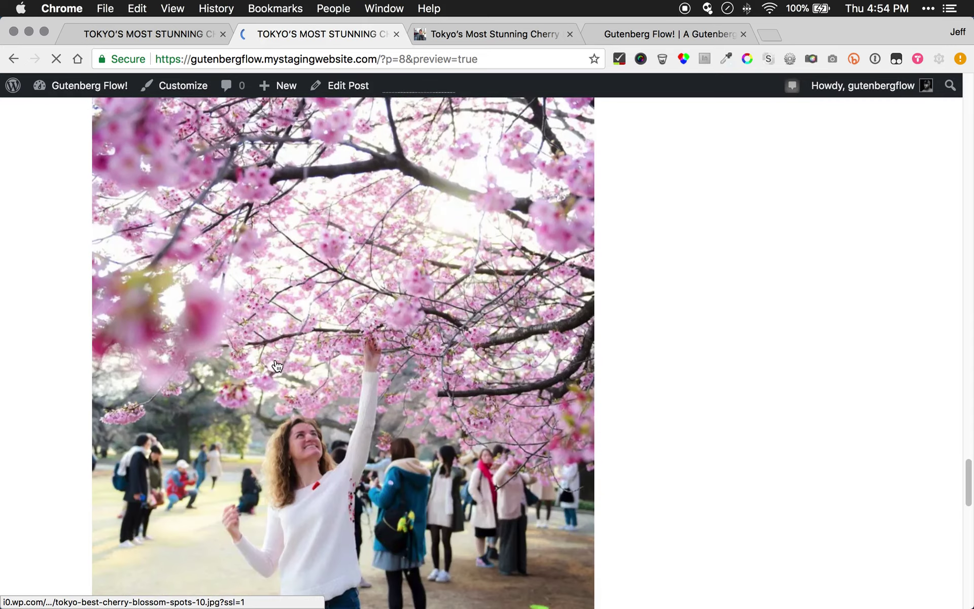
pyautogui.scroll(15, 275, 358)
pyautogui.scroll(15, 276, 360)
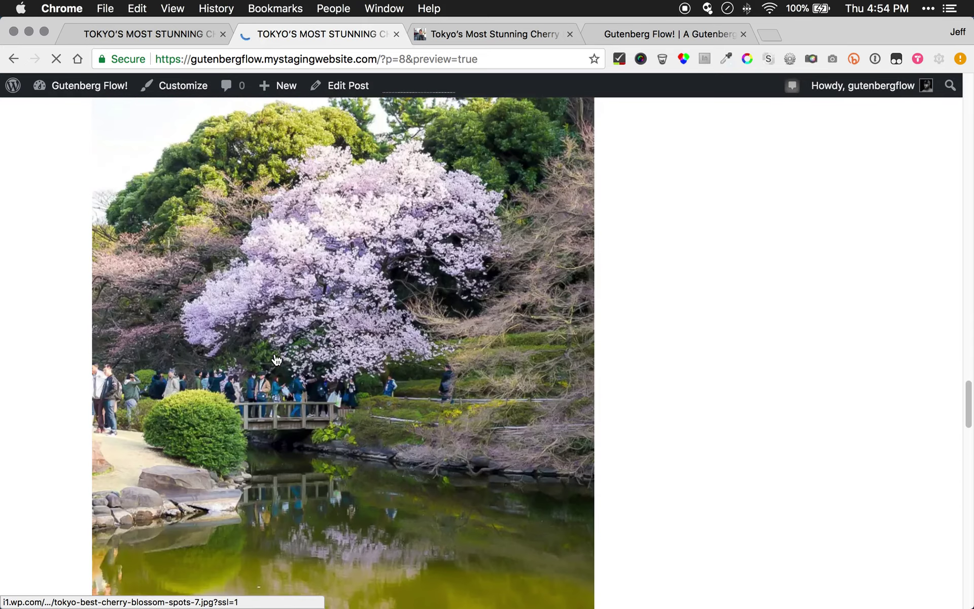
pyautogui.scroll(-8, 276, 358)
pyautogui.scroll(-7, 282, 373)
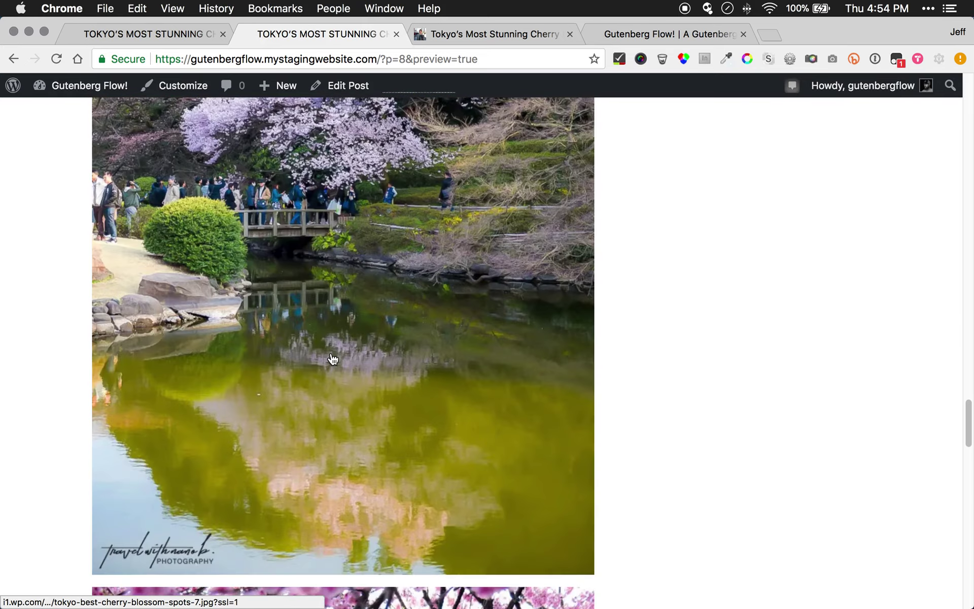
pyautogui.scroll(-18, 333, 359)
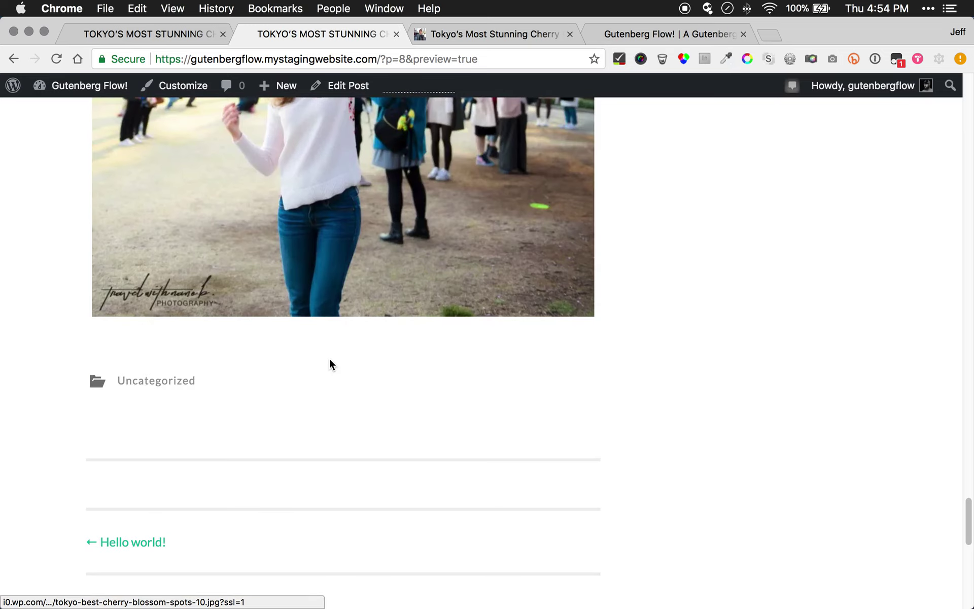
pyautogui.scroll(3, 331, 361)
pyautogui.scroll(10, 330, 361)
pyautogui.scroll(10, 337, 391)
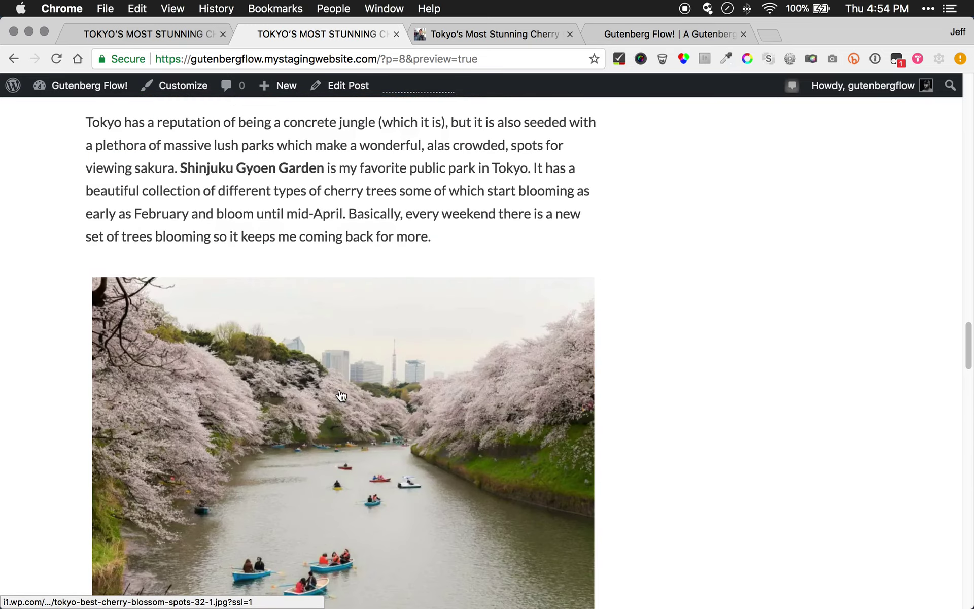
# Return to the post editor, select the gallery and compare its boat river photo with the image below the Chidorigafuchi paragraph
pyautogui.click(168, 30)
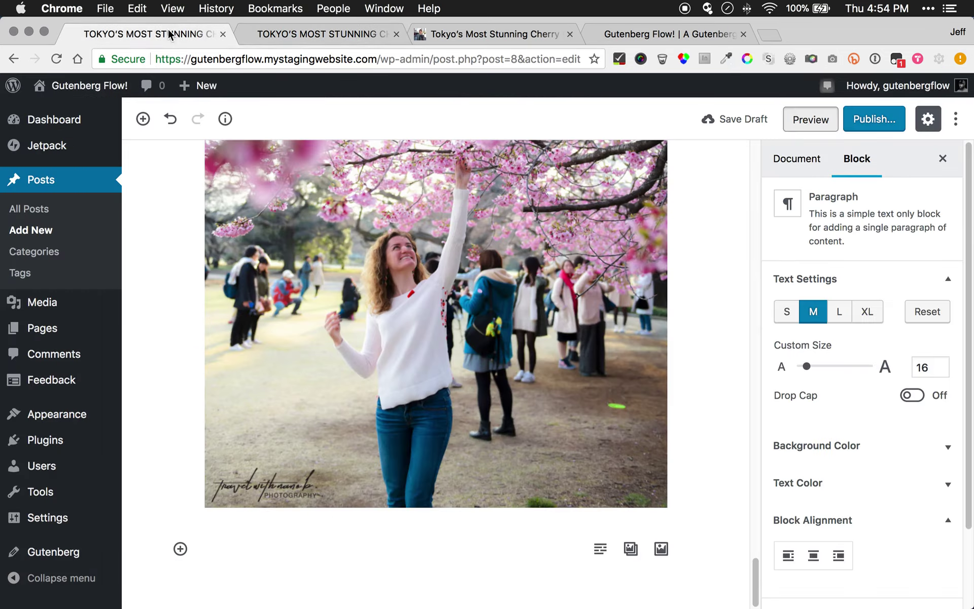
pyautogui.click(391, 307)
pyautogui.scroll(15, 479, 353)
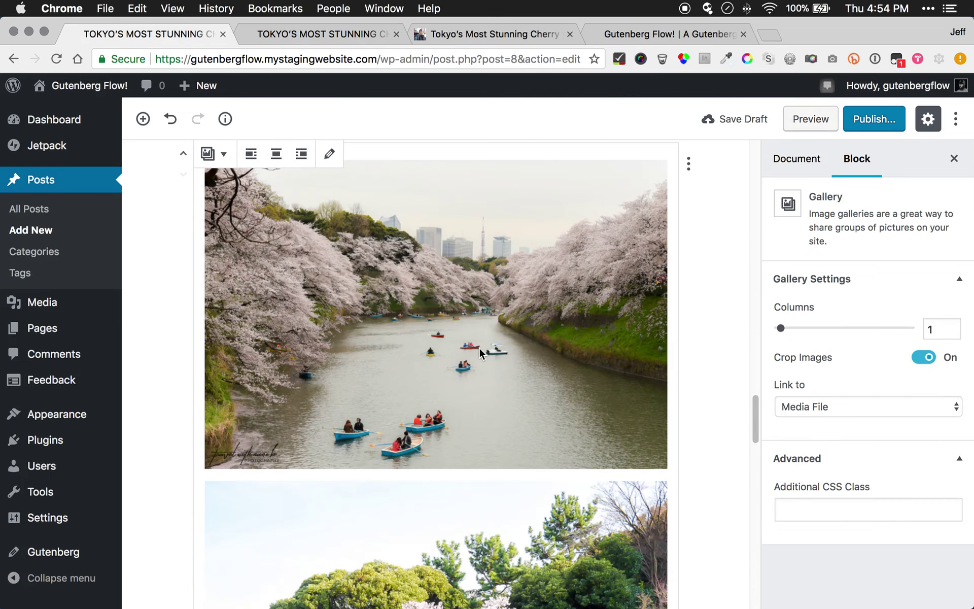
pyautogui.click(479, 348)
pyautogui.scroll(4, 467, 386)
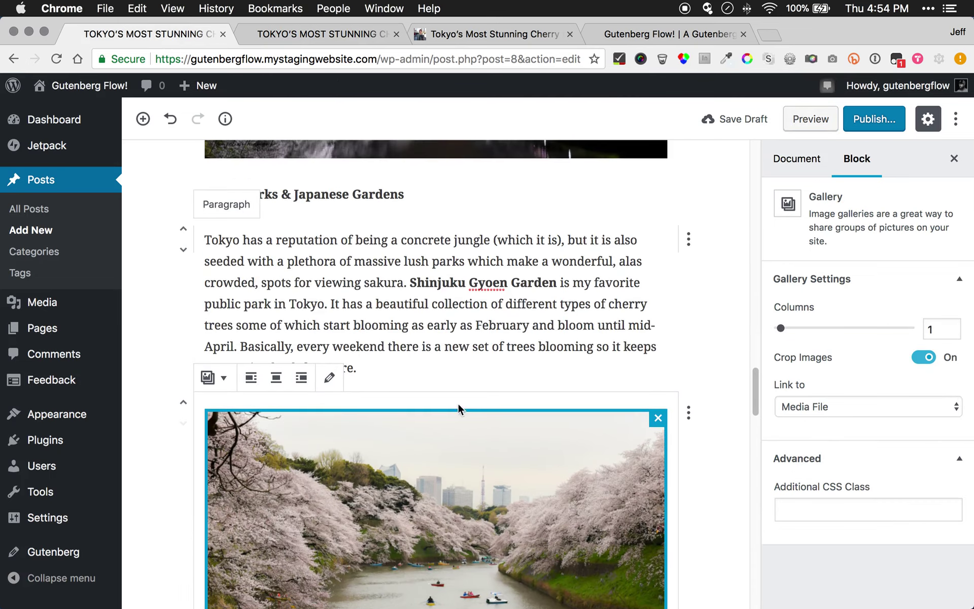
pyautogui.scroll(-8, 449, 396)
pyautogui.scroll(20, 449, 389)
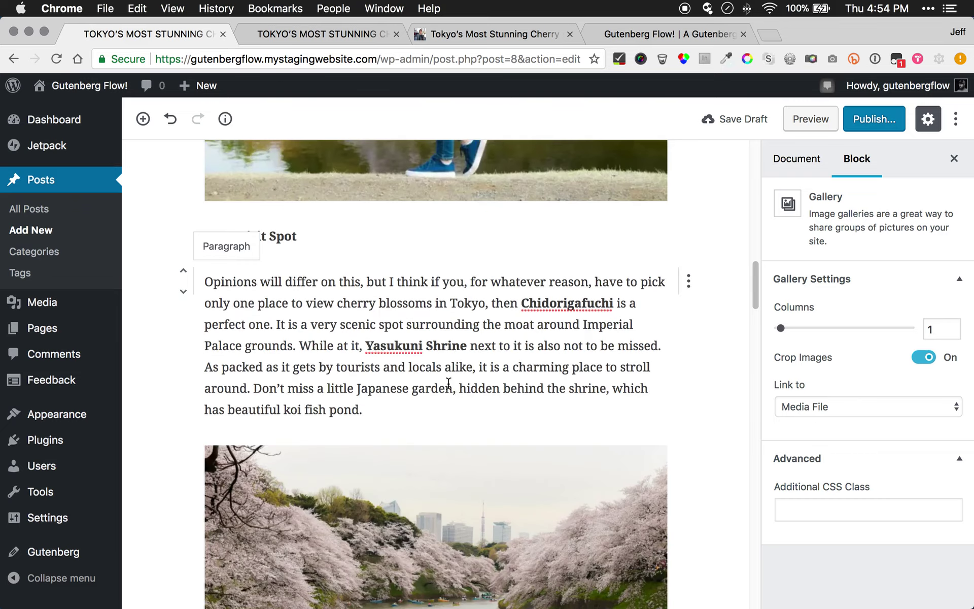
pyautogui.scroll(-8, 450, 378)
pyautogui.scroll(-15, 450, 377)
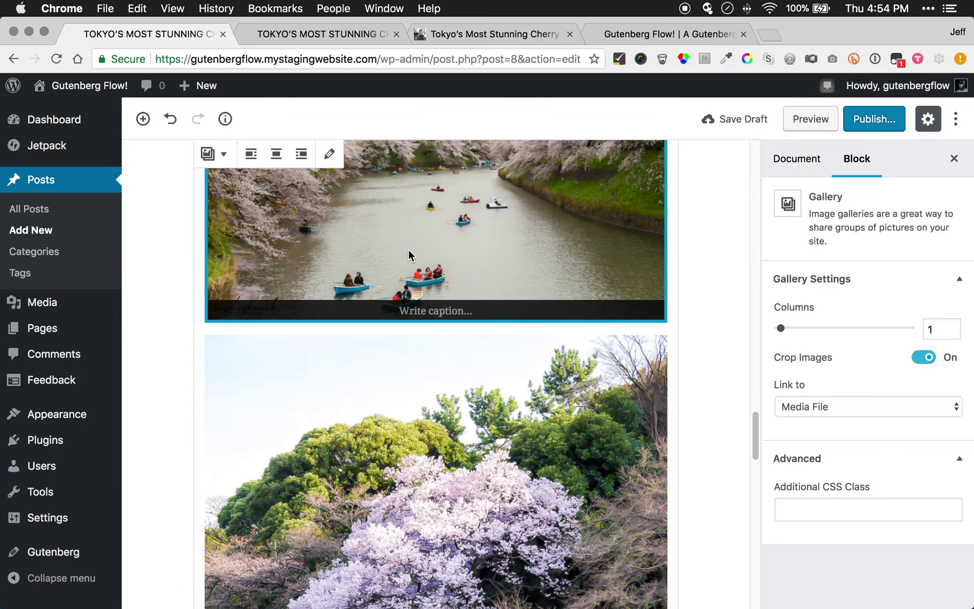
pyautogui.click(408, 424)
pyautogui.scroll(-12, 416, 406)
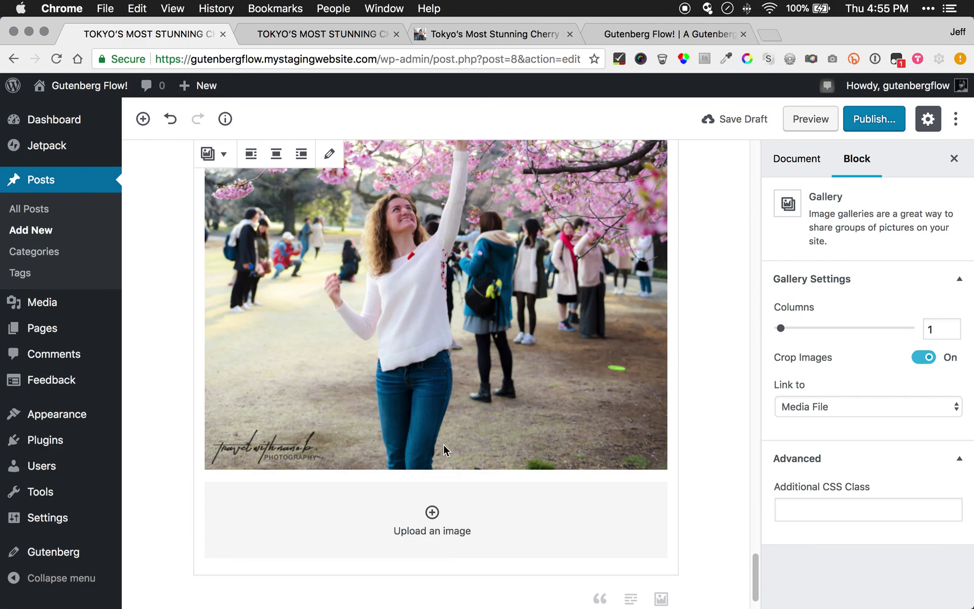
pyautogui.click(430, 524)
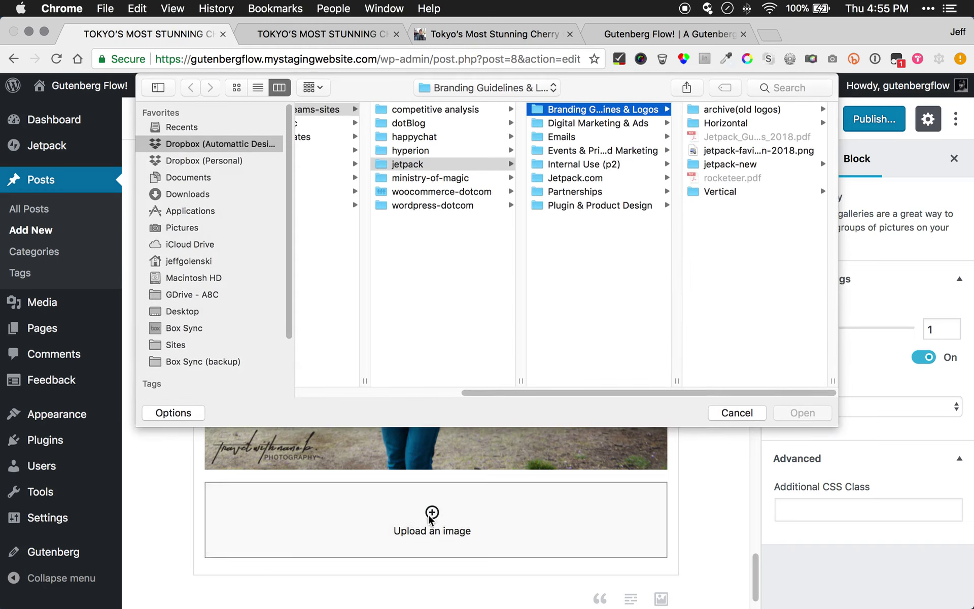
pyautogui.click(735, 413)
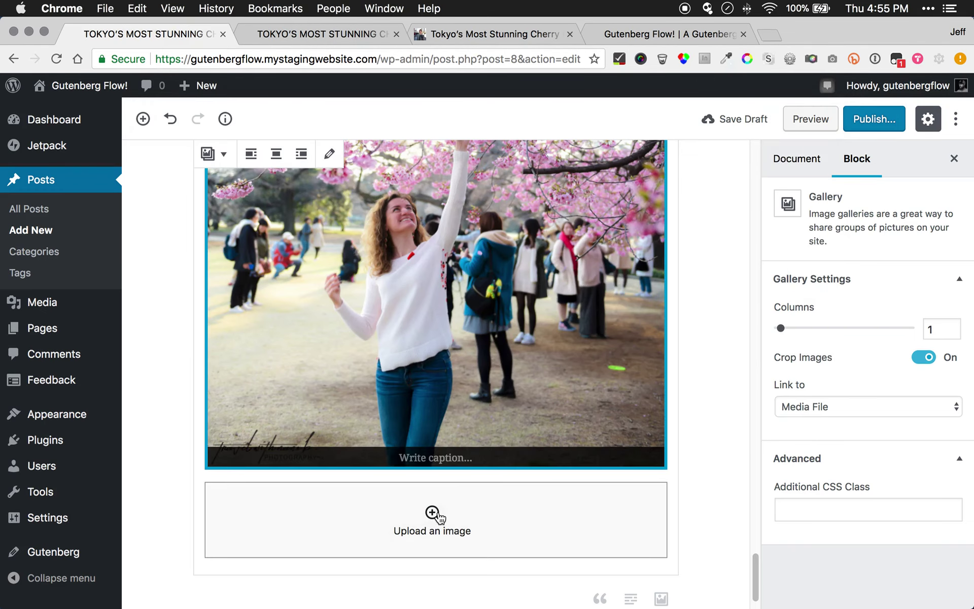
# Check the gallery block's transform choices and its additional block options
pyautogui.scroll(15, 471, 413)
pyautogui.scroll(10, 471, 412)
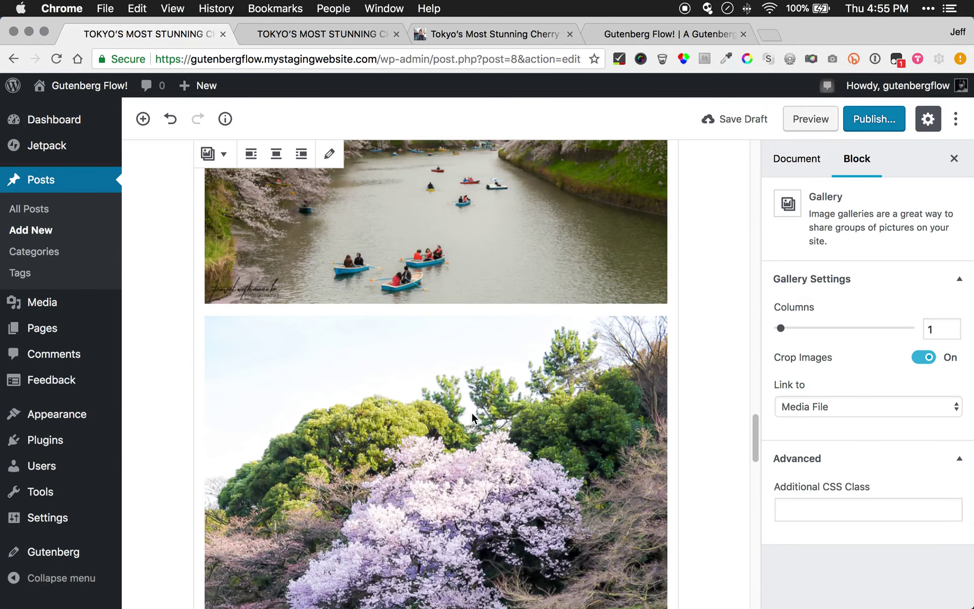
pyautogui.click(321, 334)
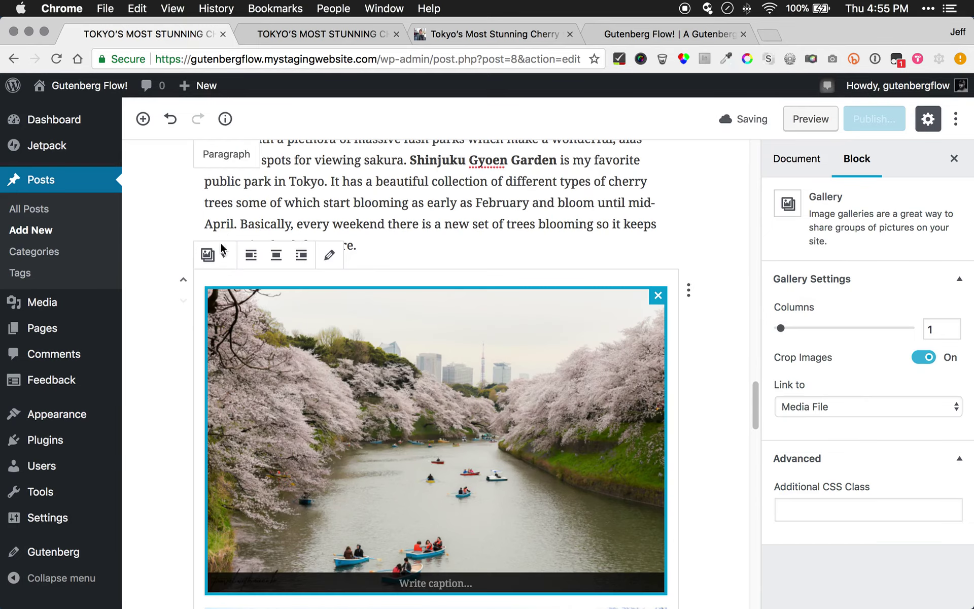
pyautogui.click(225, 256)
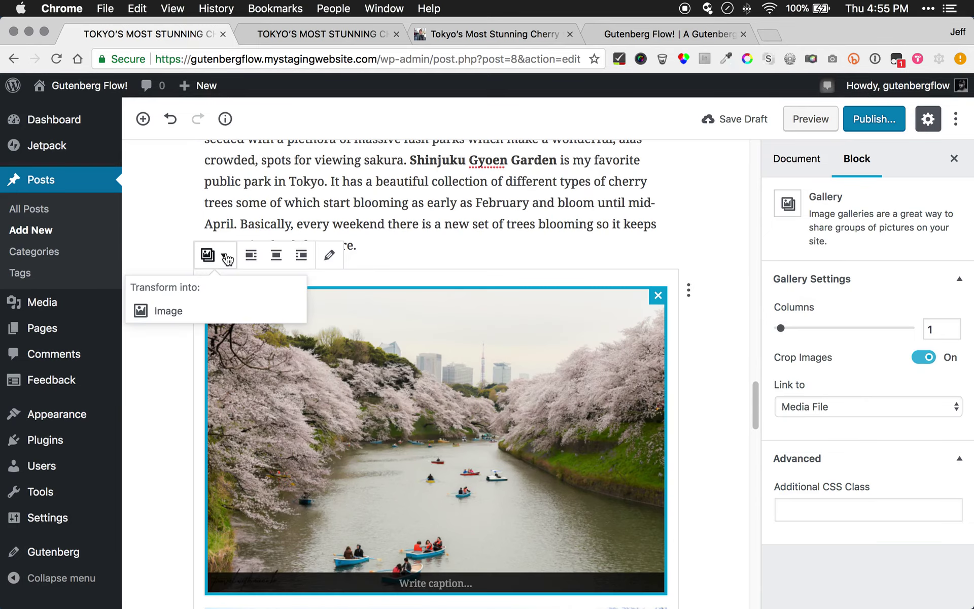
pyautogui.click(689, 289)
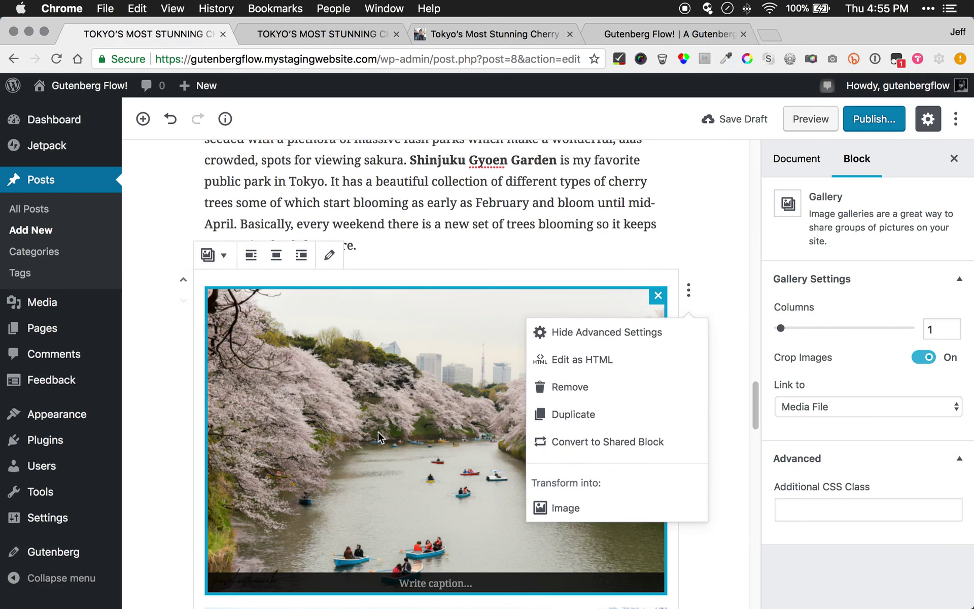
pyautogui.click(442, 456)
pyautogui.scroll(-15, 438, 444)
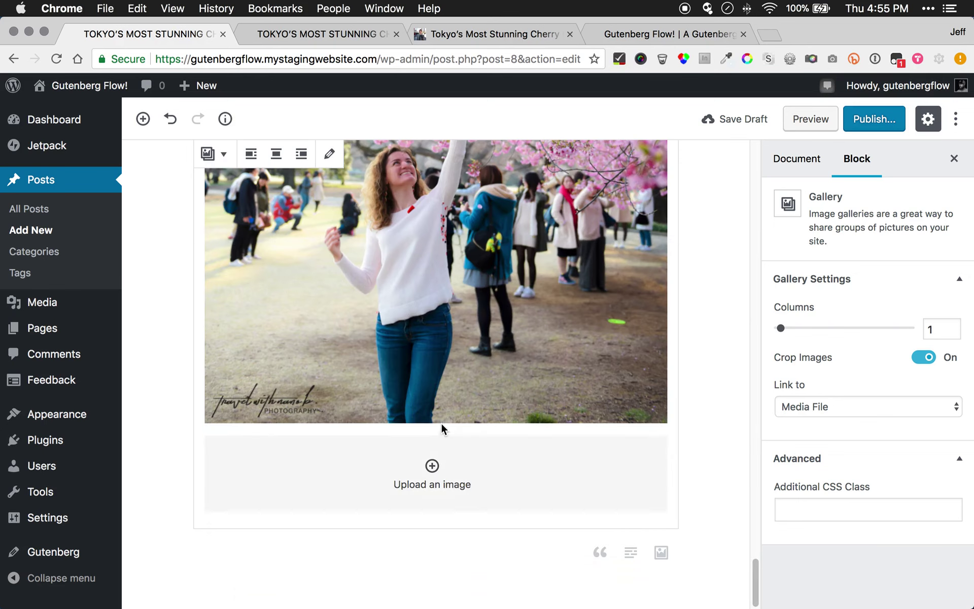
pyautogui.click(444, 492)
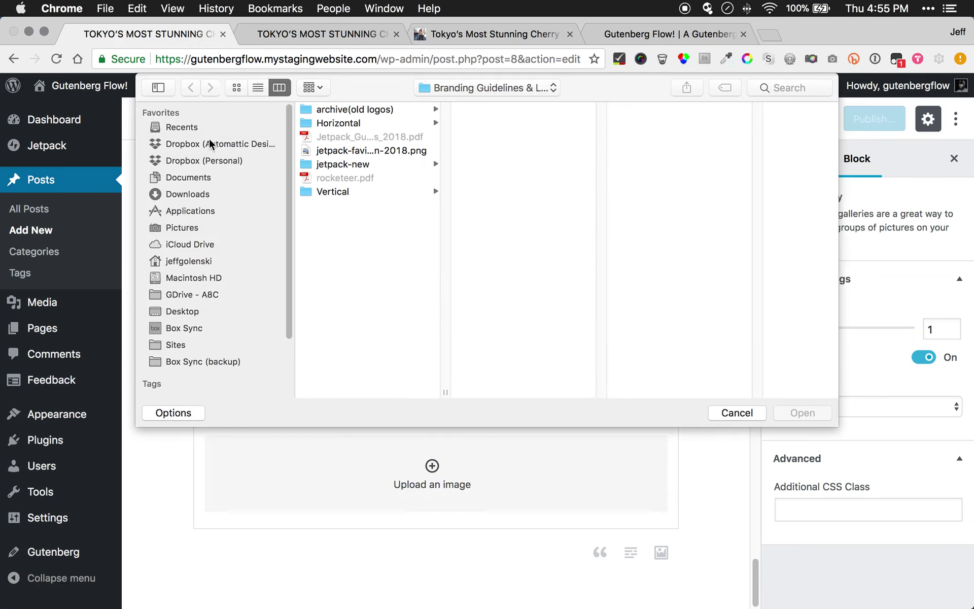
pyautogui.click(736, 413)
# Add the photo of the woman smelling cherry blossoms to the end of the gallery from the article's image folder in Finder
pyautogui.moveTo(198, 583)
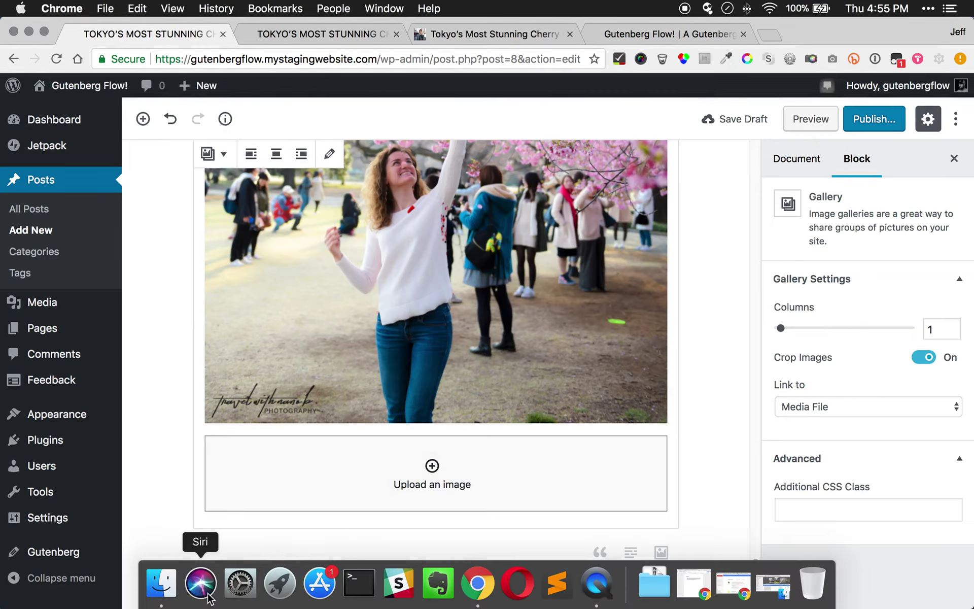
pyautogui.click(159, 583)
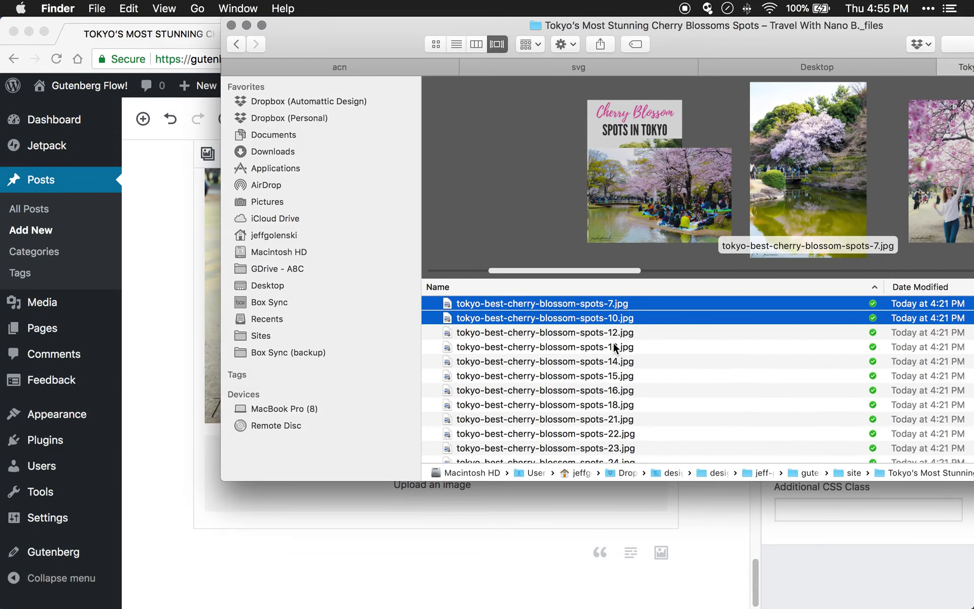
pyautogui.moveTo(388, 31); pyautogui.dragTo(241, 59)
pyautogui.scroll(-5, 460, 426)
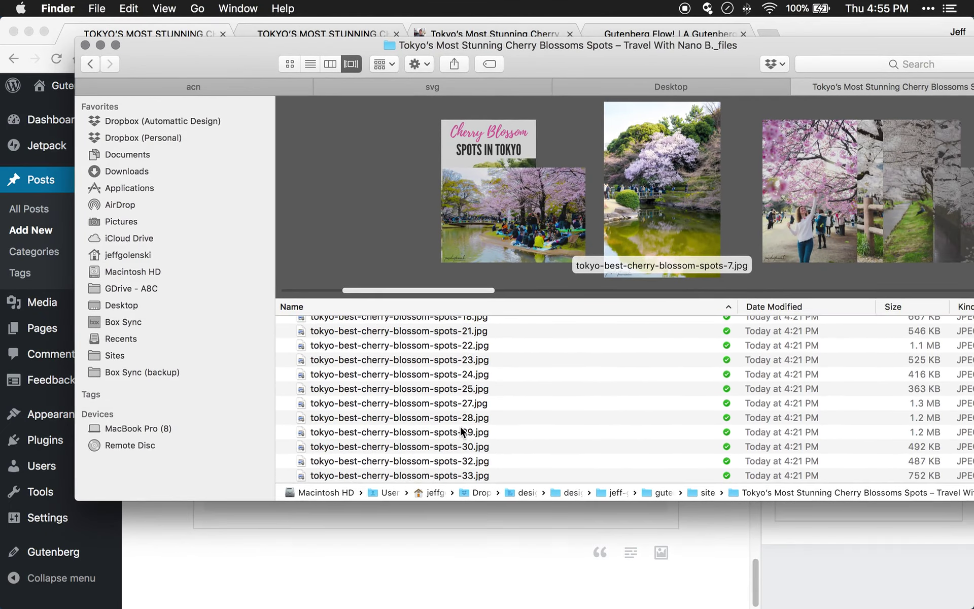
pyautogui.click(464, 476)
pyautogui.moveTo(233, 54); pyautogui.dragTo(590, 35)
pyautogui.moveTo(735, 455); pyautogui.dragTo(339, 479)
pyautogui.click(338, 477)
pyautogui.scroll(-15, 367, 367)
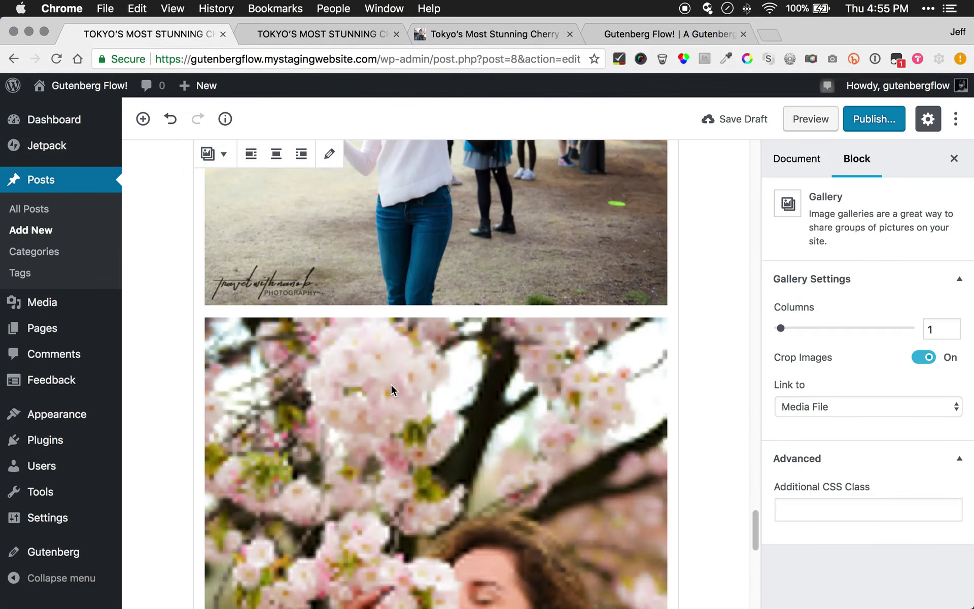
# Remove the boat river photo from the gallery block
pyautogui.scroll(10, 390, 385)
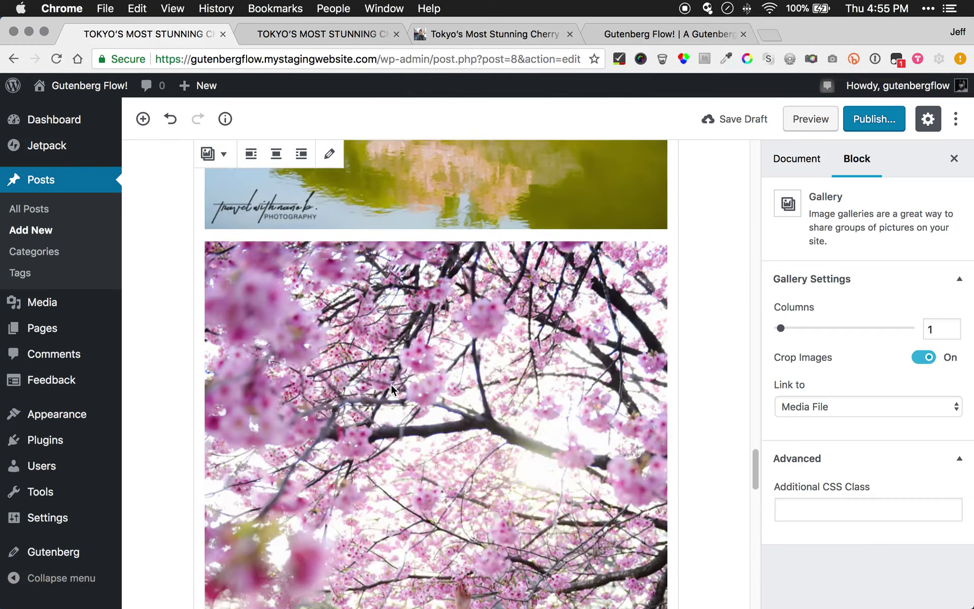
pyautogui.scroll(10, 390, 385)
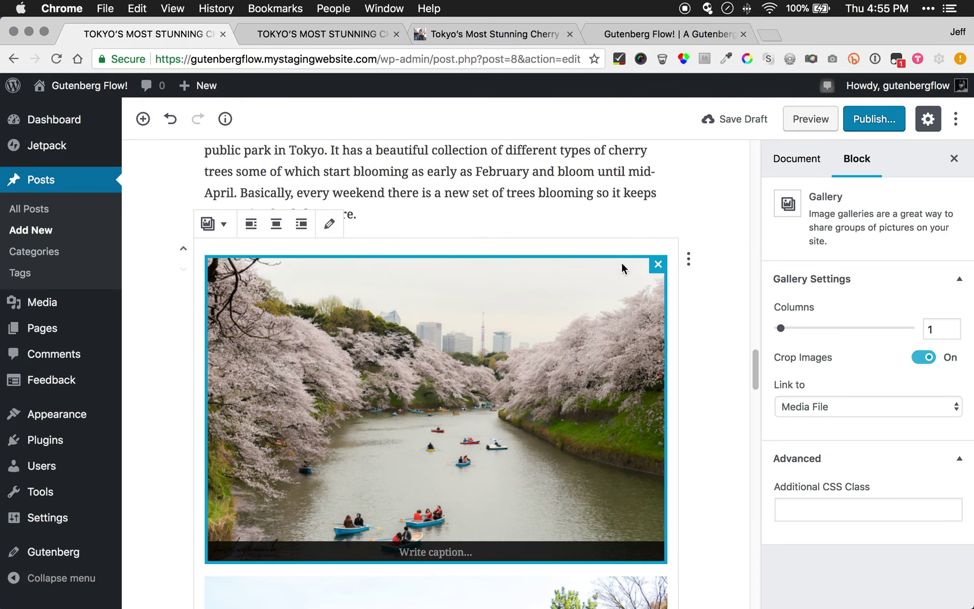
pyautogui.click(658, 264)
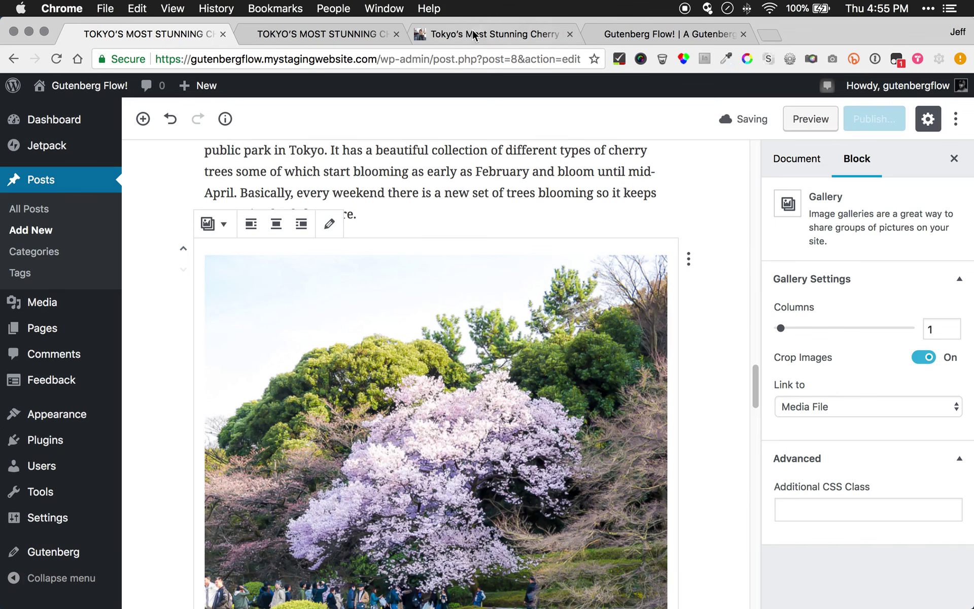
# Compare the gallery's images and their order with the Large Parks & Japanese Gardens section of the original article
pyautogui.click(473, 34)
pyautogui.scroll(20, 216, 464)
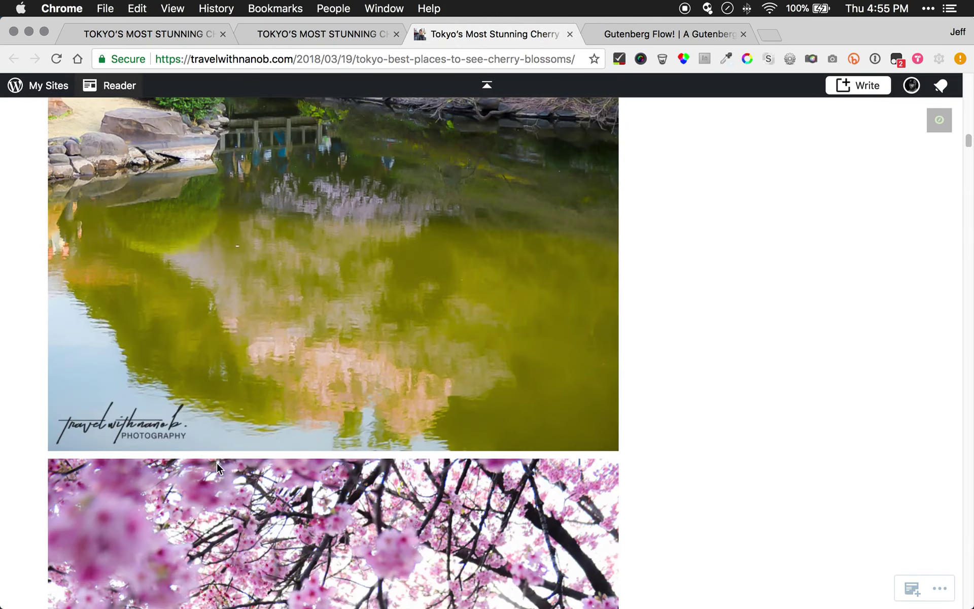
pyautogui.scroll(6, 284, 441)
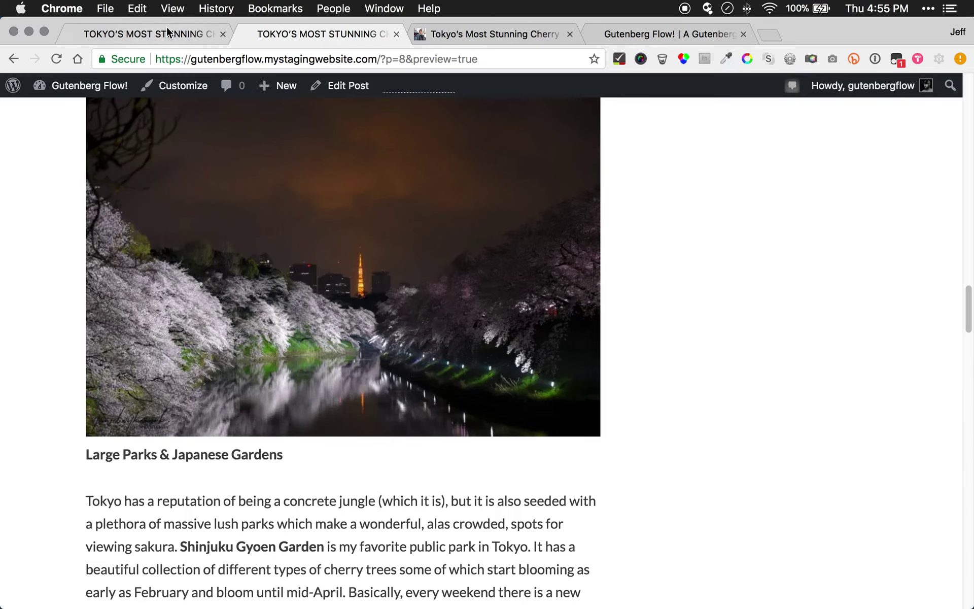
pyautogui.click(453, 34)
pyautogui.scroll(-15, 178, 439)
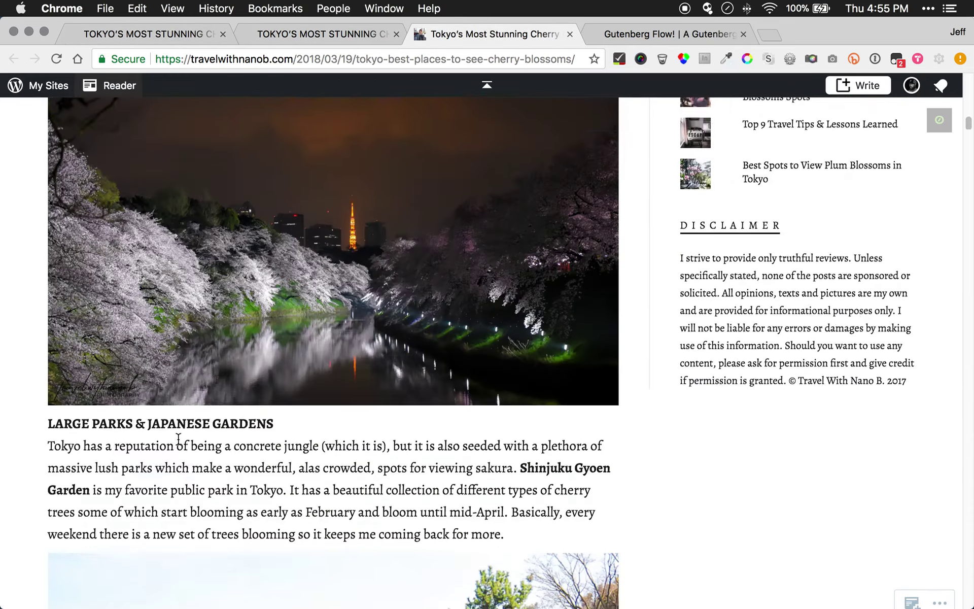
pyautogui.scroll(-15, 178, 443)
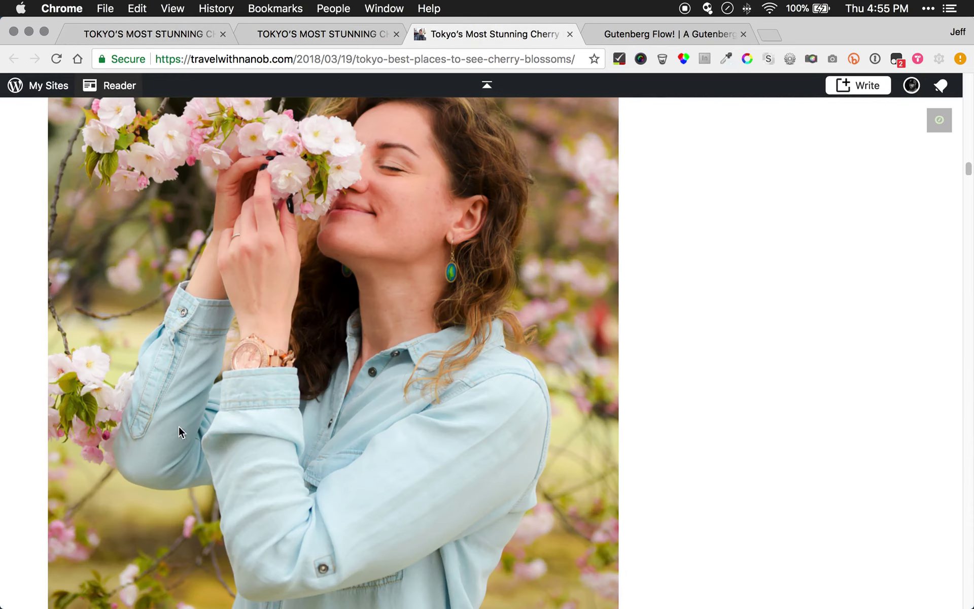
pyautogui.click(190, 31)
pyautogui.scroll(-10, 395, 452)
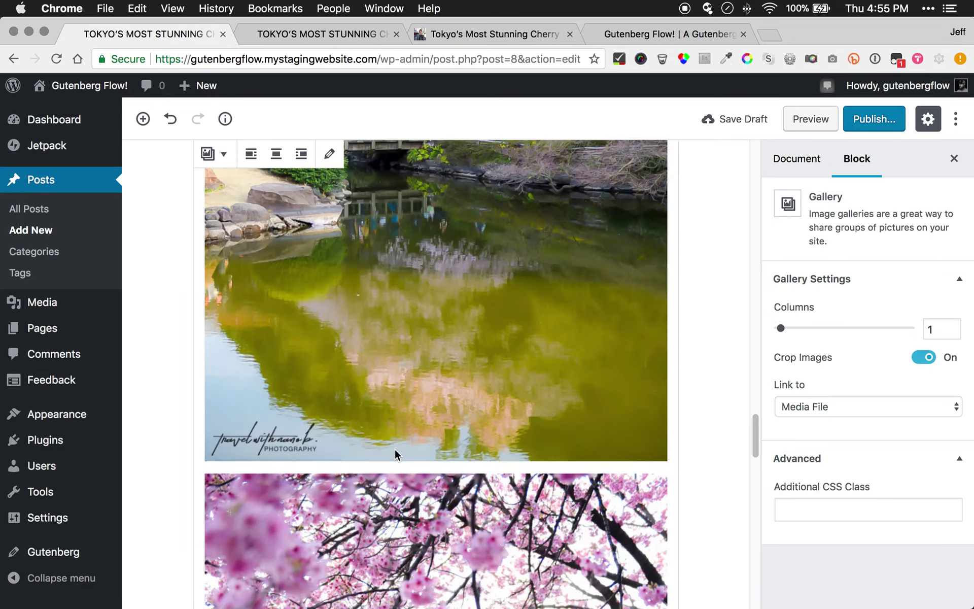
pyautogui.scroll(15, 395, 449)
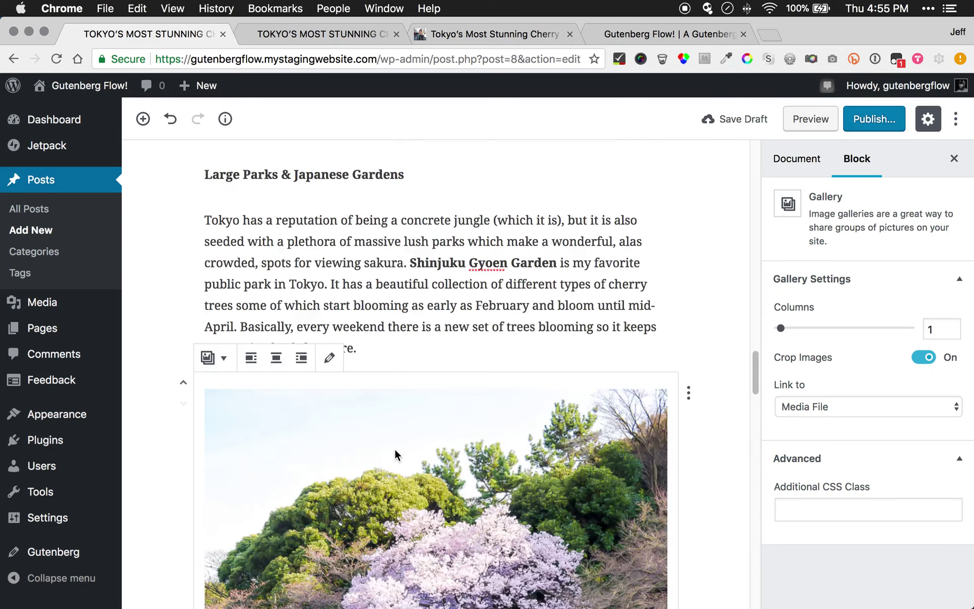
pyautogui.scroll(-20, 395, 449)
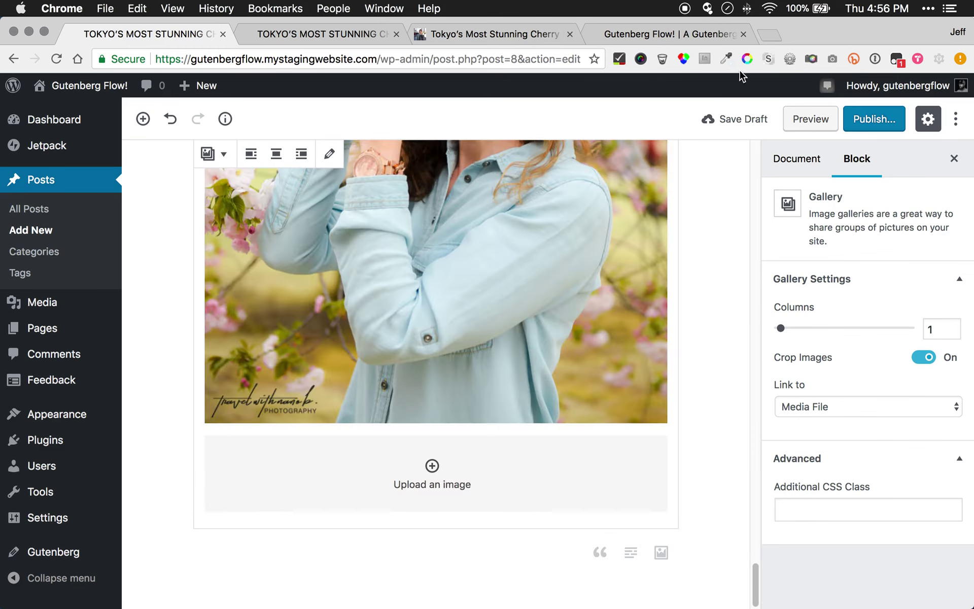
# Save the post as a draft and open its updated preview
pyautogui.click(721, 121)
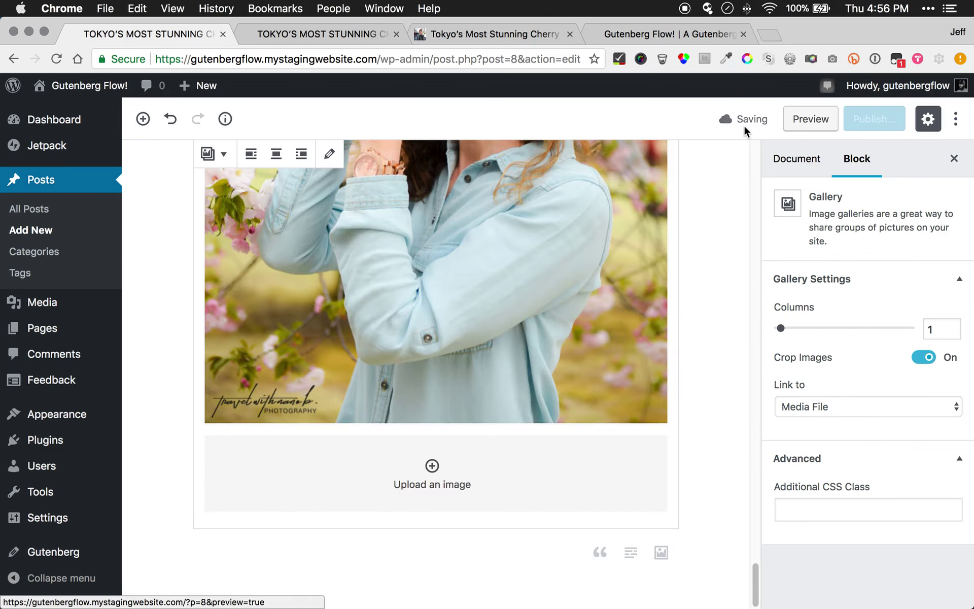
pyautogui.click(807, 120)
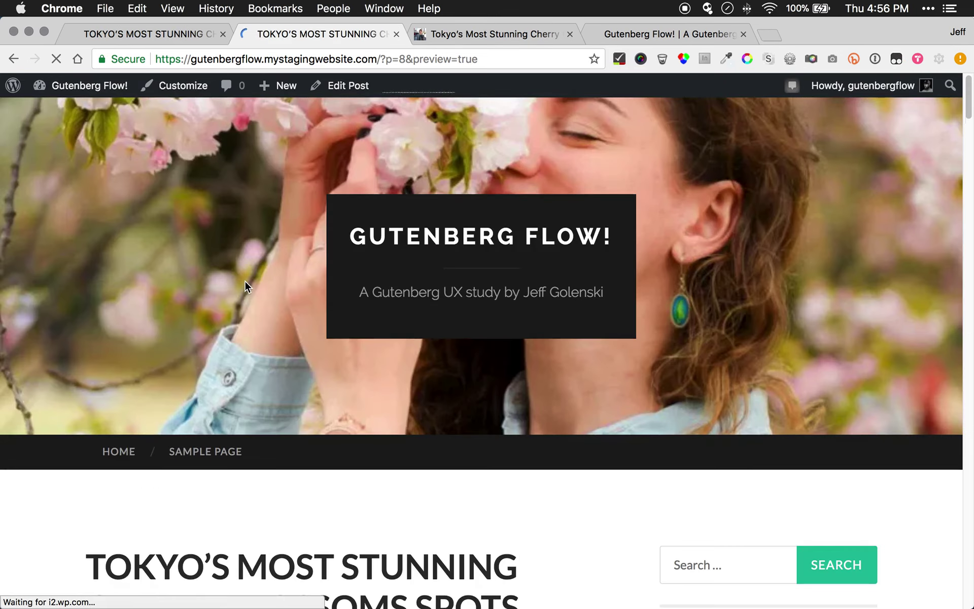
# Review the previewed post from the header down through the Large Parks & Japanese Gardens gallery
pyautogui.scroll(-10, 245, 281)
pyautogui.scroll(-20, 246, 286)
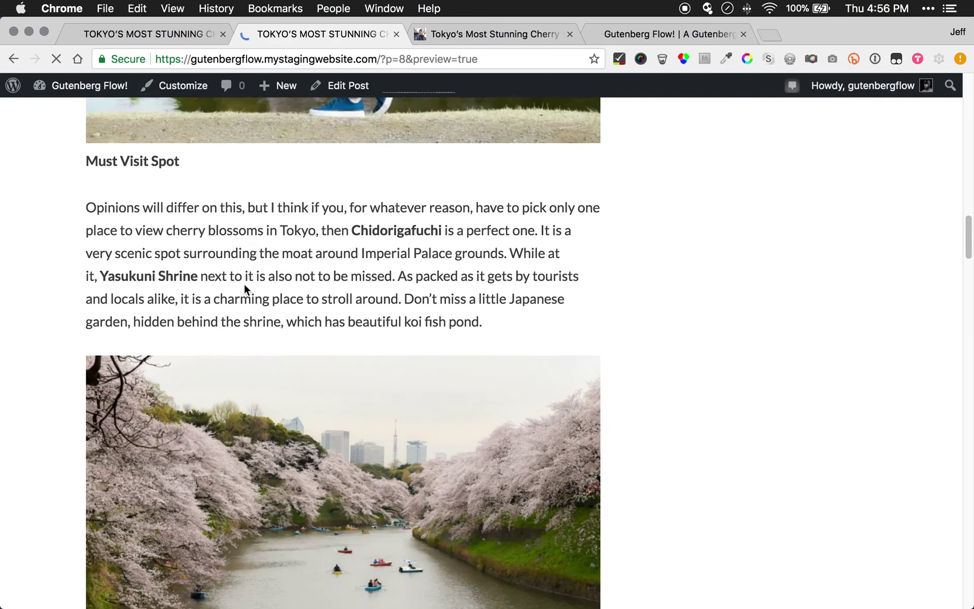
pyautogui.scroll(-20, 245, 288)
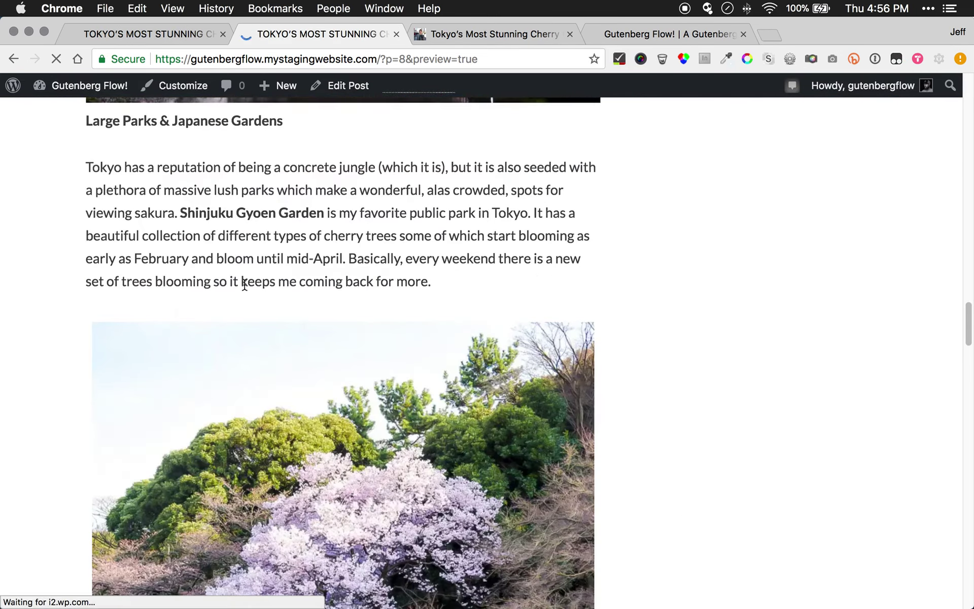
pyautogui.scroll(-20, 247, 290)
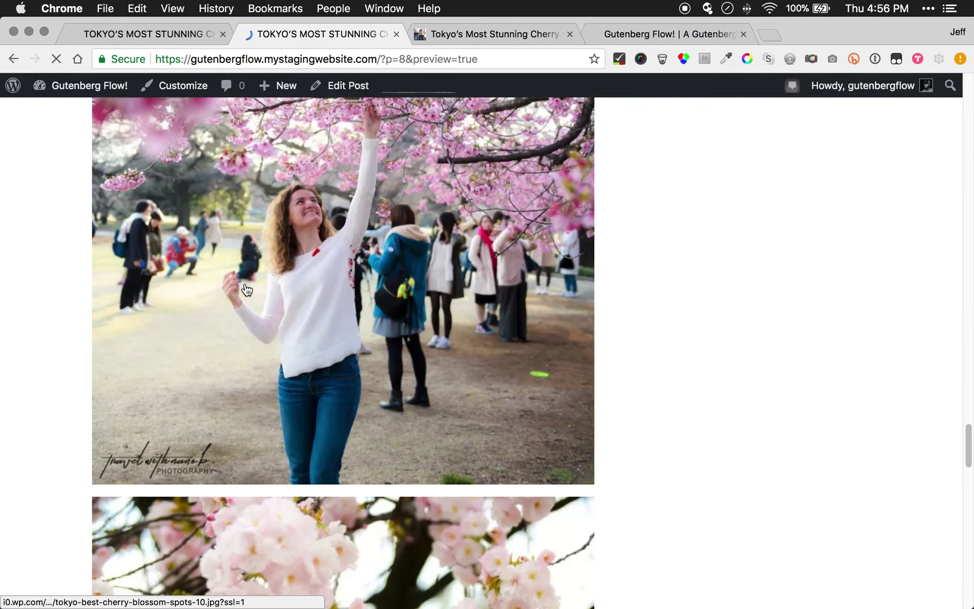
pyautogui.scroll(-10, 246, 290)
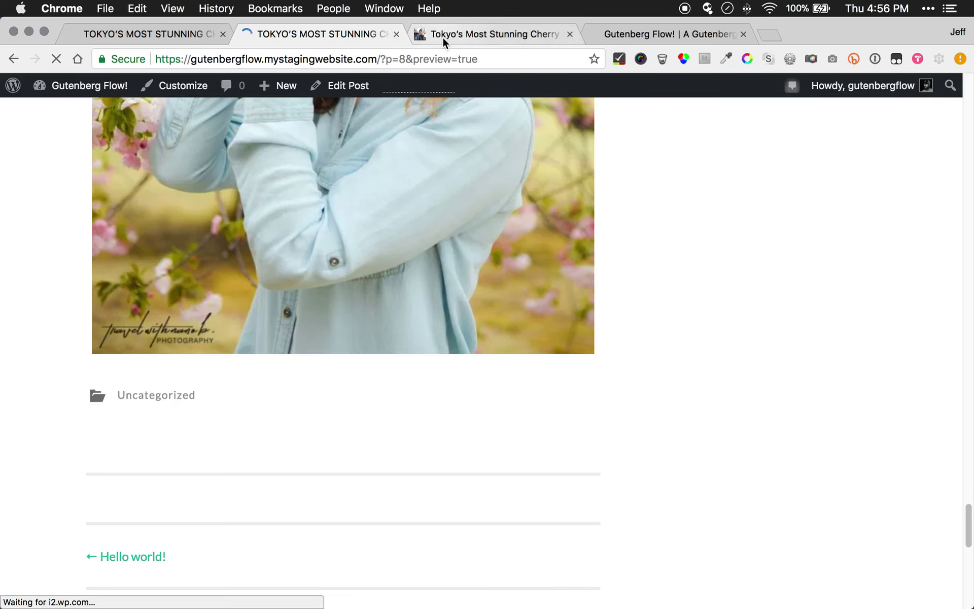
# Copy the original article's paragraph on Inokashira Park and Showa Kinen Park into a new paragraph below the gallery, with an empty block after it
pyautogui.click(442, 38)
pyautogui.scroll(-10, 166, 422)
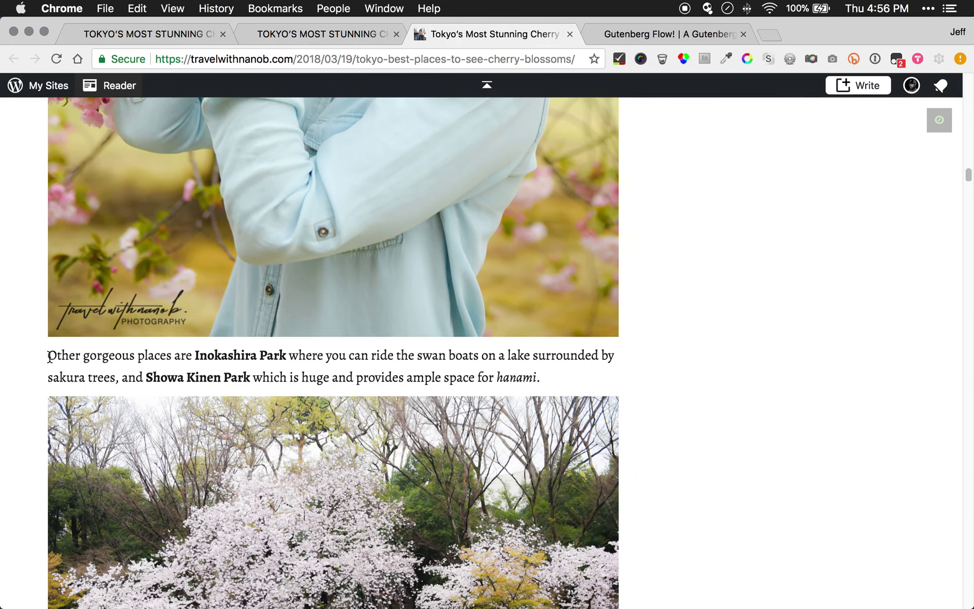
pyautogui.moveTo(226, 367); pyautogui.dragTo(541, 373)
pyautogui.press('super+c')
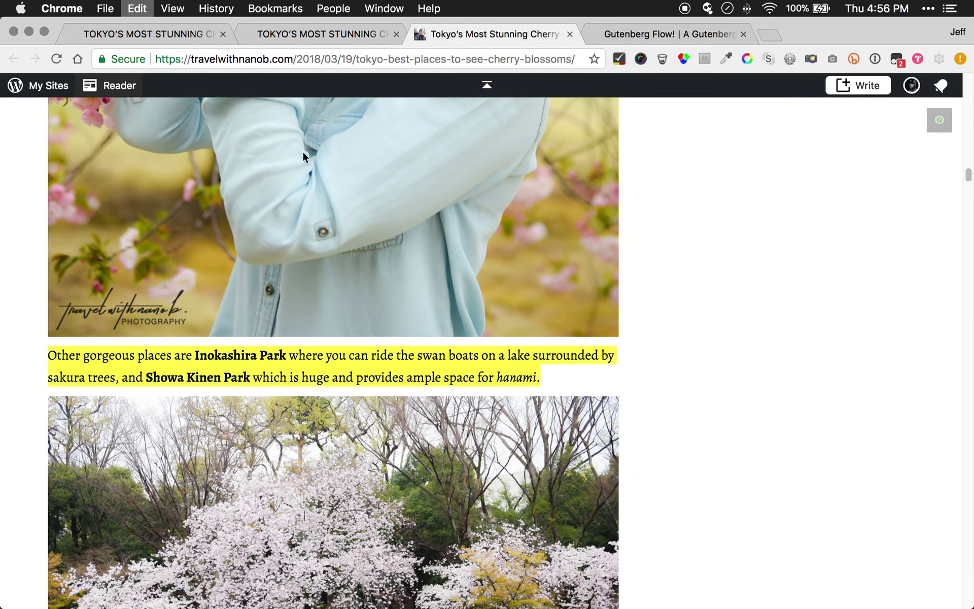
pyautogui.click(166, 35)
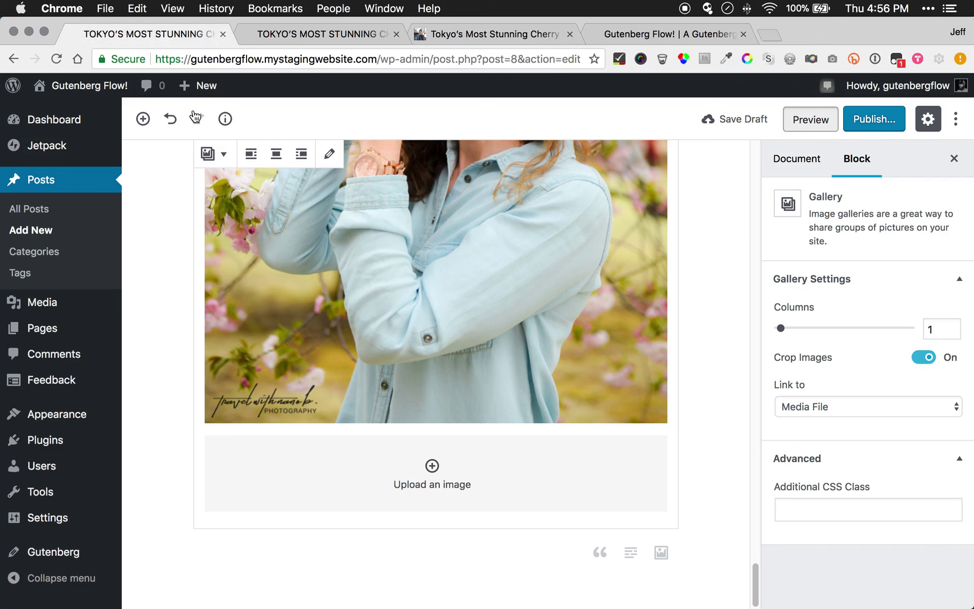
pyautogui.click(290, 558)
pyautogui.press('super+v')
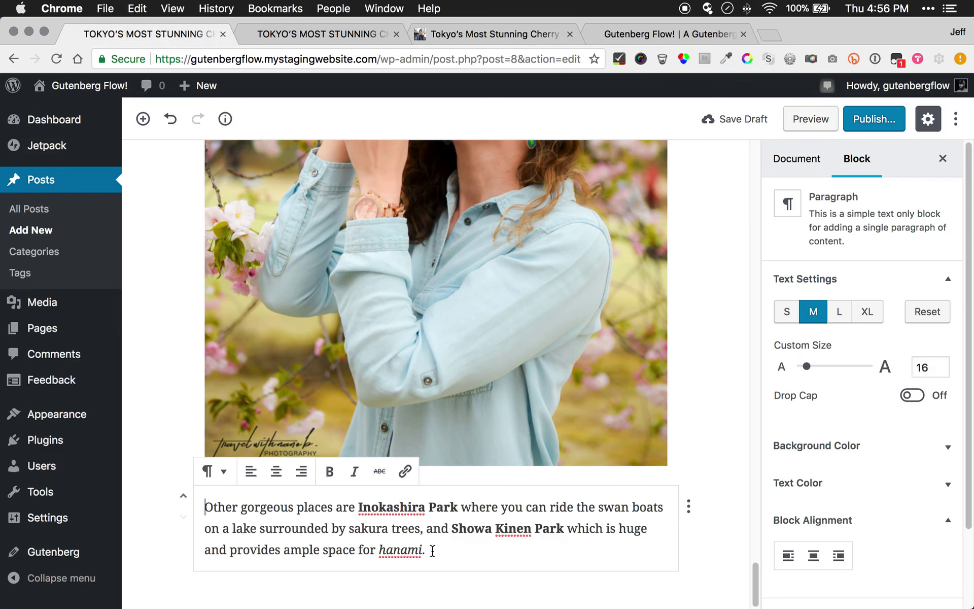
pyautogui.press('Return')
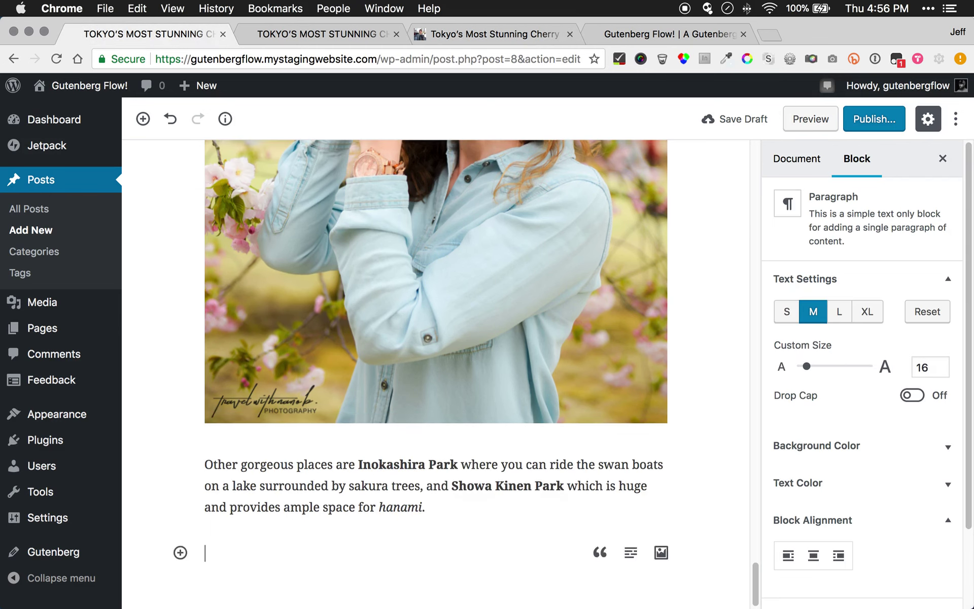
# Check which photo follows in the original article and add an image block below the Inokashira Park paragraph
pyautogui.click(482, 32)
pyautogui.scroll(-7, 315, 318)
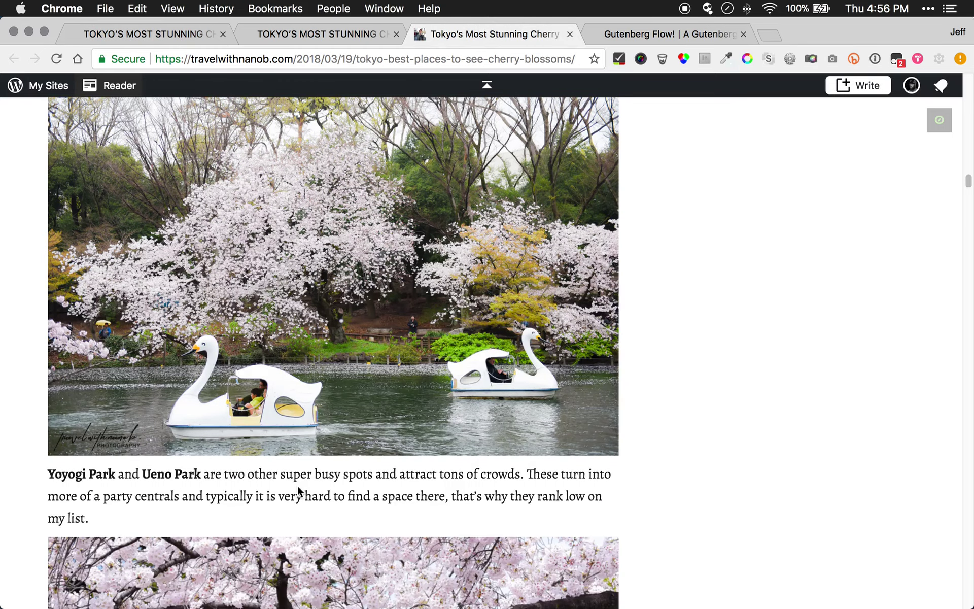
pyautogui.click(166, 33)
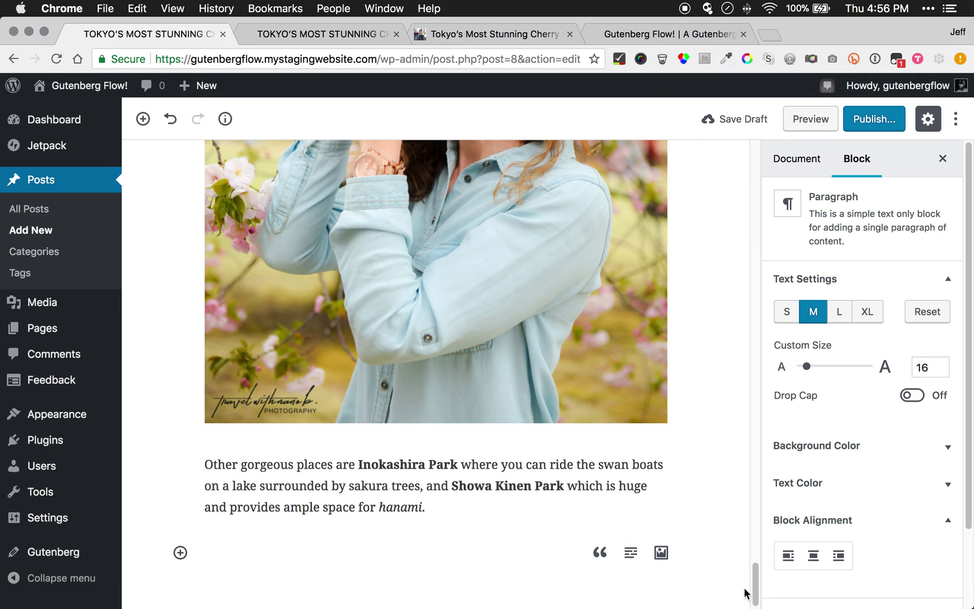
pyautogui.click(661, 554)
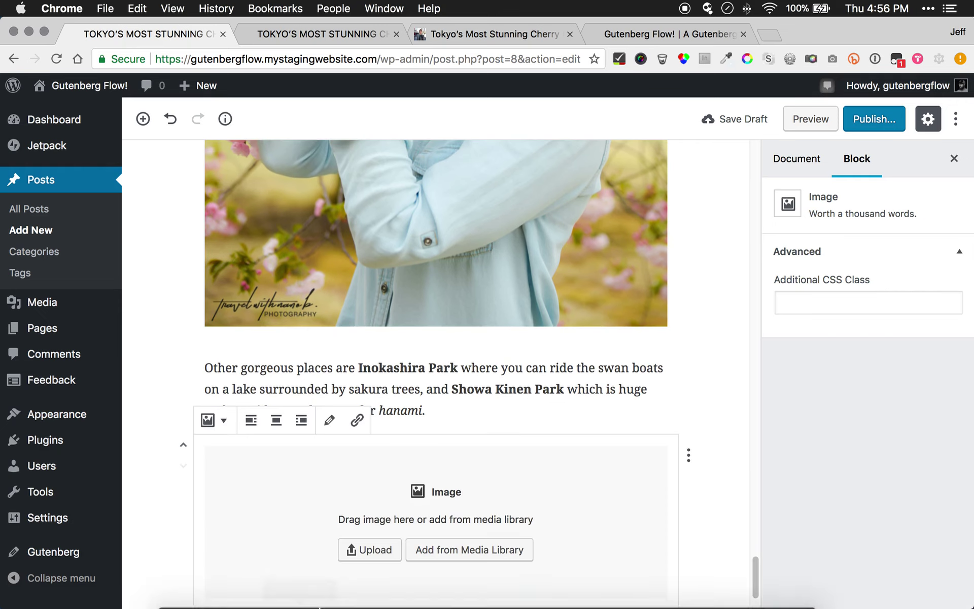
# Fill the empty image block with the swan boats photo, tokyo-best-cherry-blossom-spots-18.jpg, from the article's image folder in Finder
pyautogui.click(191, 586)
pyautogui.moveTo(525, 41); pyautogui.dragTo(171, 65)
pyautogui.press('Up')
pyautogui.press('Up')
pyautogui.press('Up')
pyautogui.press('Up')
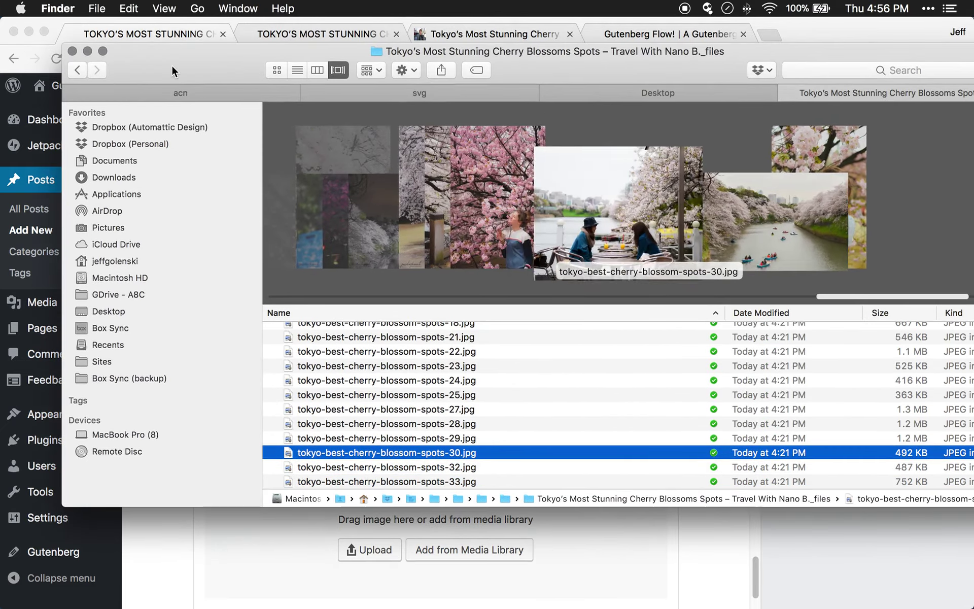
pyautogui.press('Up')
pyautogui.press('Up')
pyautogui.press('Up')
pyautogui.press('Up')
pyautogui.press('Up')
pyautogui.press('Up')
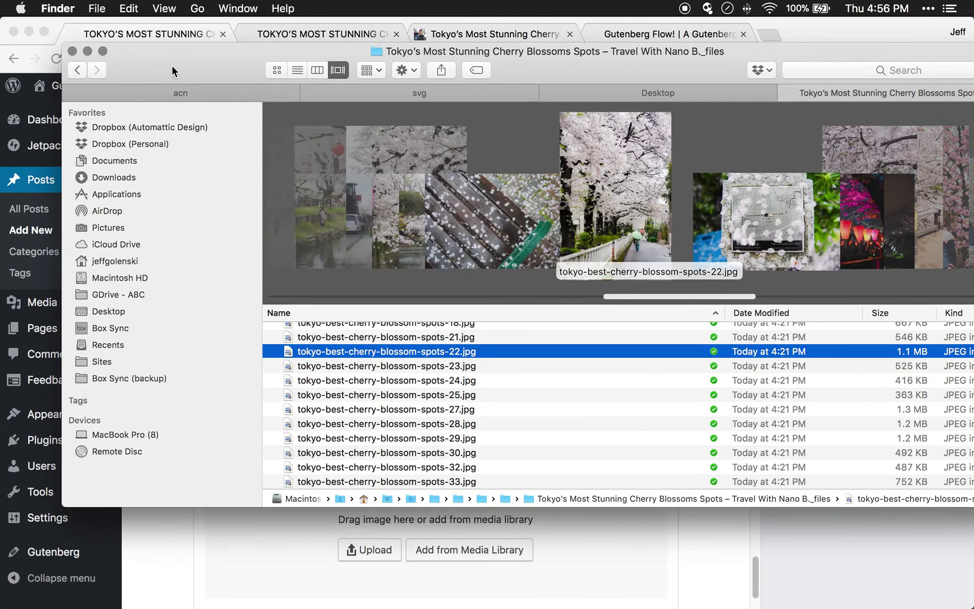
pyautogui.press('Up')
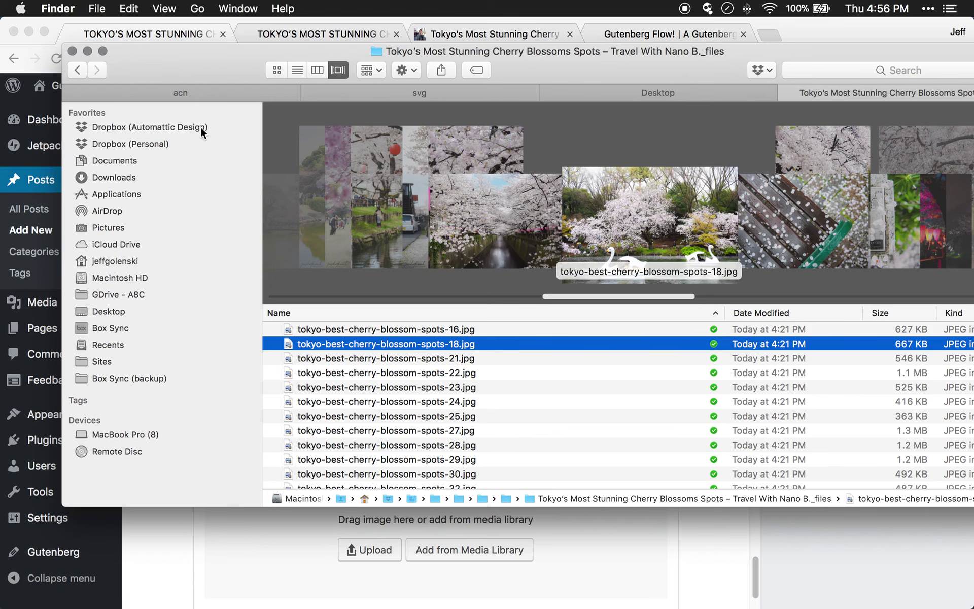
pyautogui.moveTo(376, 440); pyautogui.dragTo(387, 559)
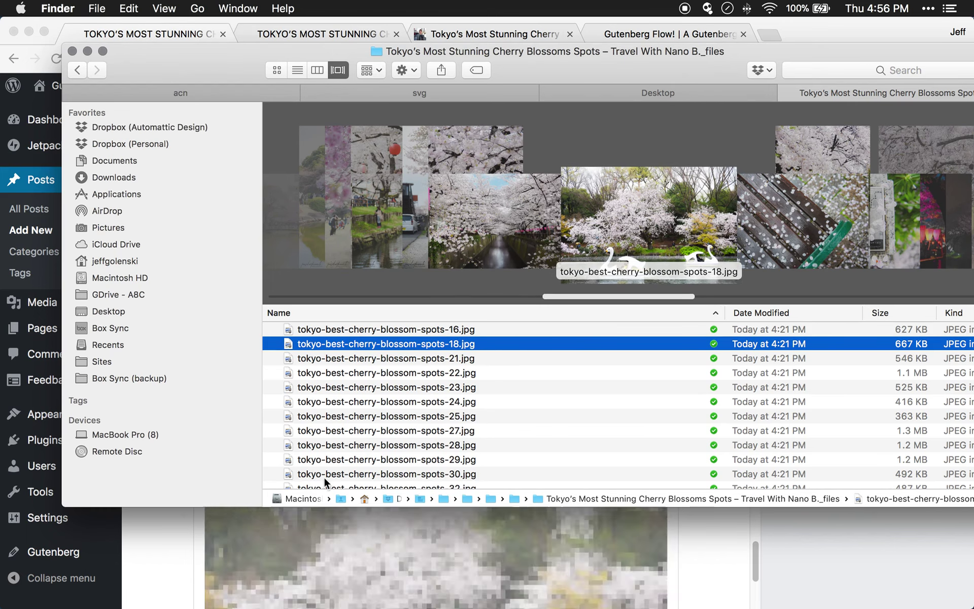
pyautogui.click(278, 526)
pyautogui.scroll(-4, 359, 503)
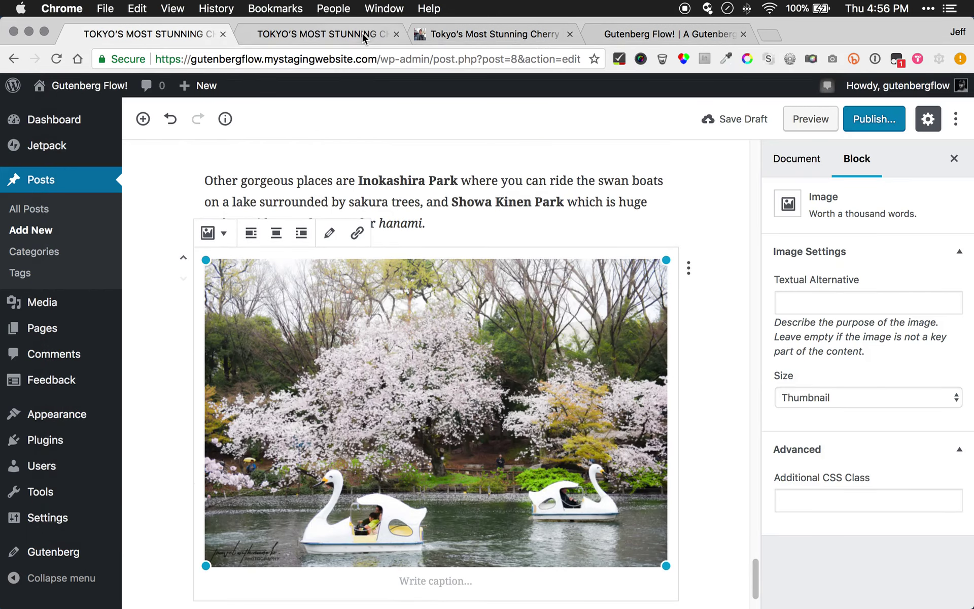
# Copy the original article's Yoyogi Park and Ueno Park paragraph into a new paragraph below the swan boats photo, with an empty block after it
pyautogui.click(450, 35)
pyautogui.moveTo(118, 517); pyautogui.dragTo(38, 477)
pyautogui.press('super+c')
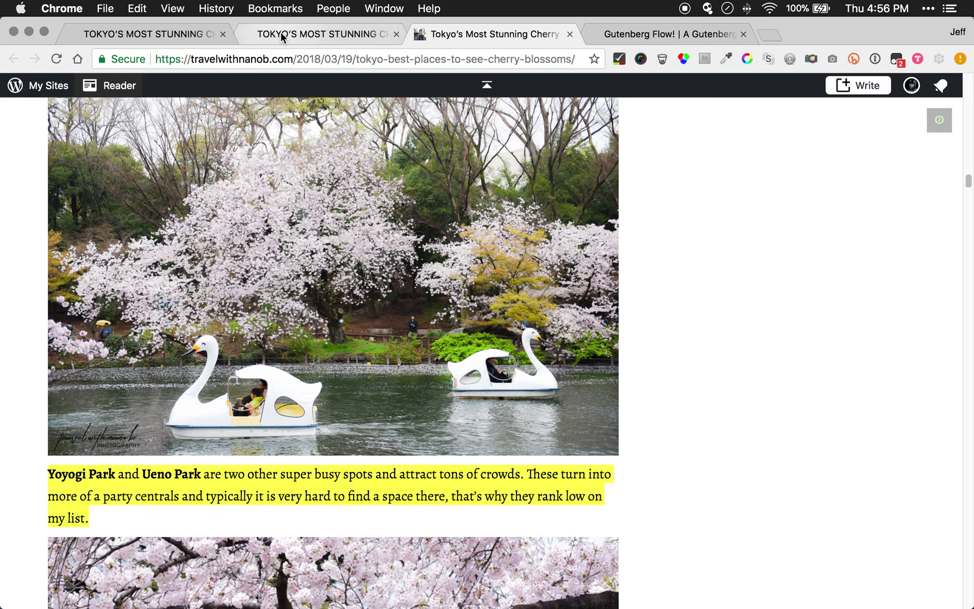
pyautogui.click(100, 41)
pyautogui.scroll(-3, 289, 477)
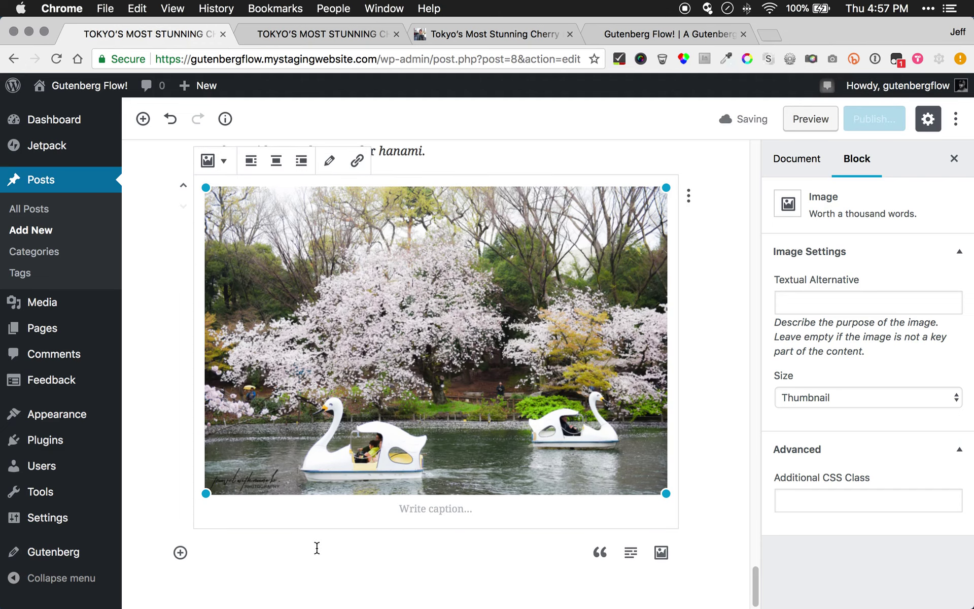
pyautogui.click(318, 550)
pyautogui.press('super+v')
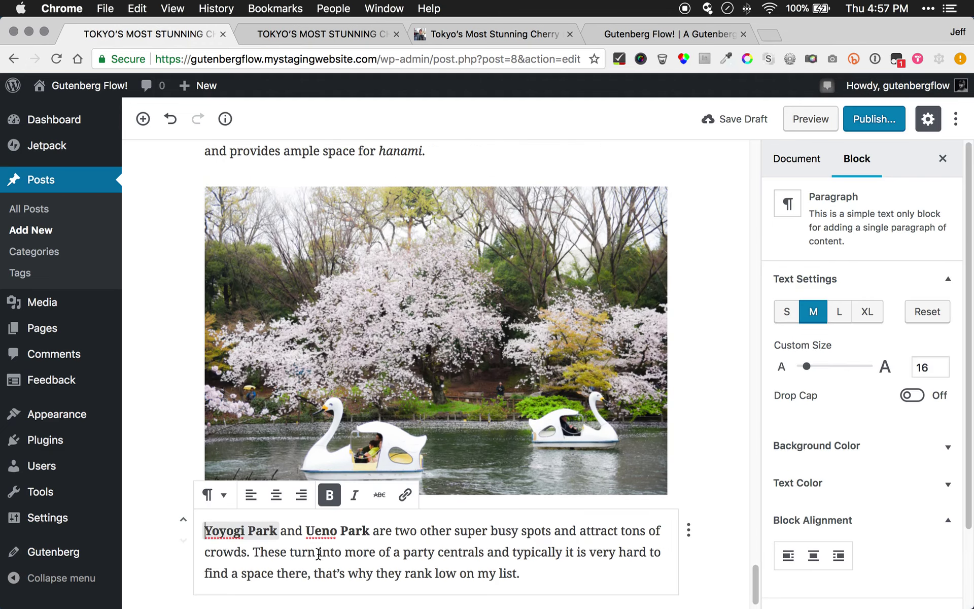
pyautogui.scroll(-1, 315, 543)
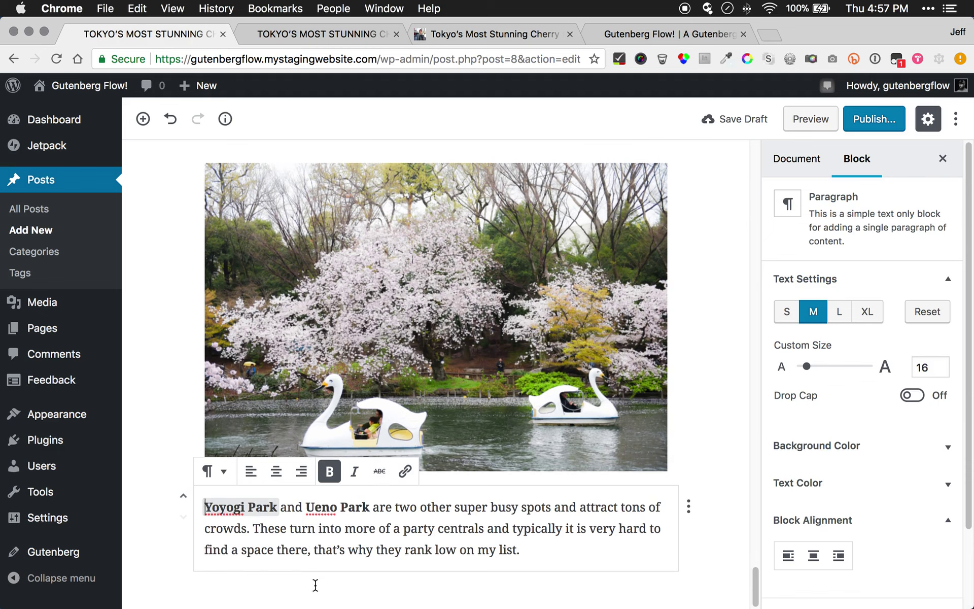
pyautogui.press('Return')
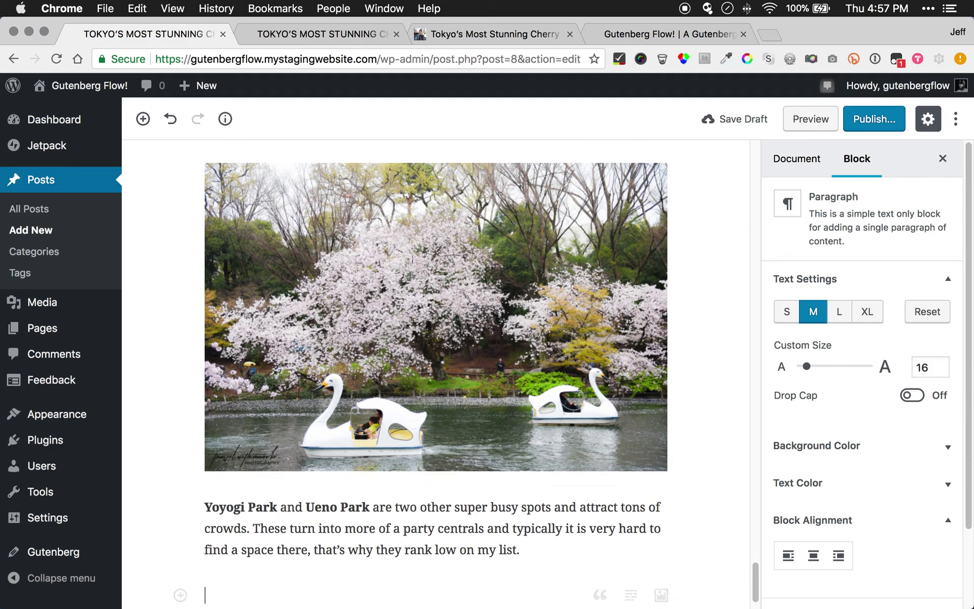
# Check the original article for the photo that follows the Yoyogi Park and Ueno Park paragraph, returning to the end of the draft
pyautogui.click(445, 34)
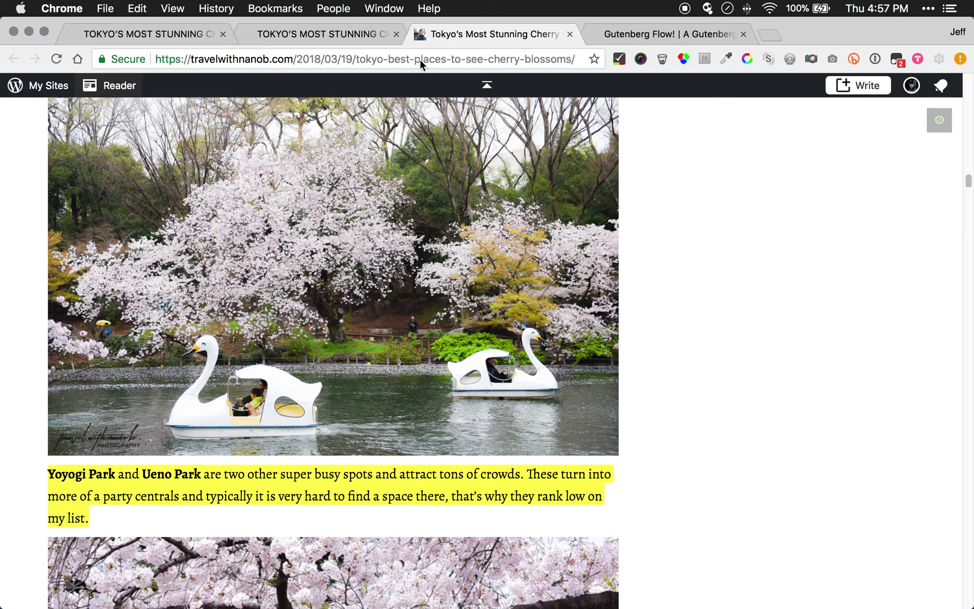
pyautogui.scroll(-5, 309, 340)
pyautogui.scroll(-3, 310, 339)
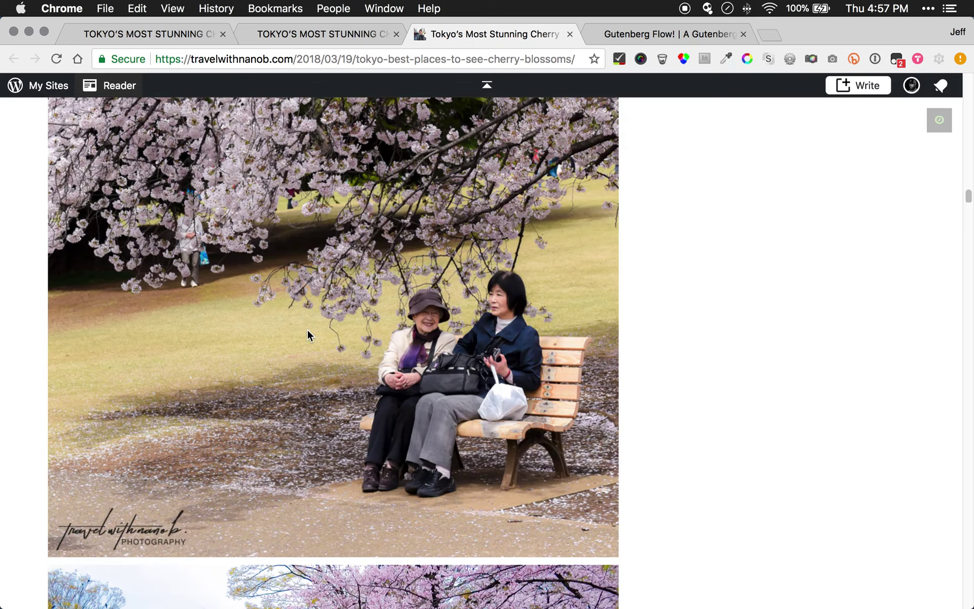
pyautogui.click(93, 32)
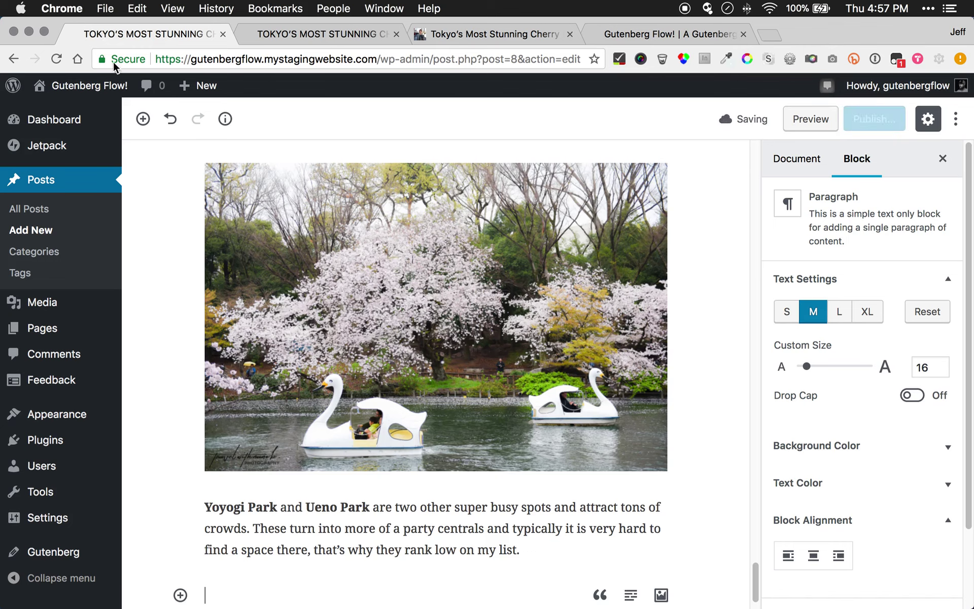
pyautogui.scroll(-2, 258, 361)
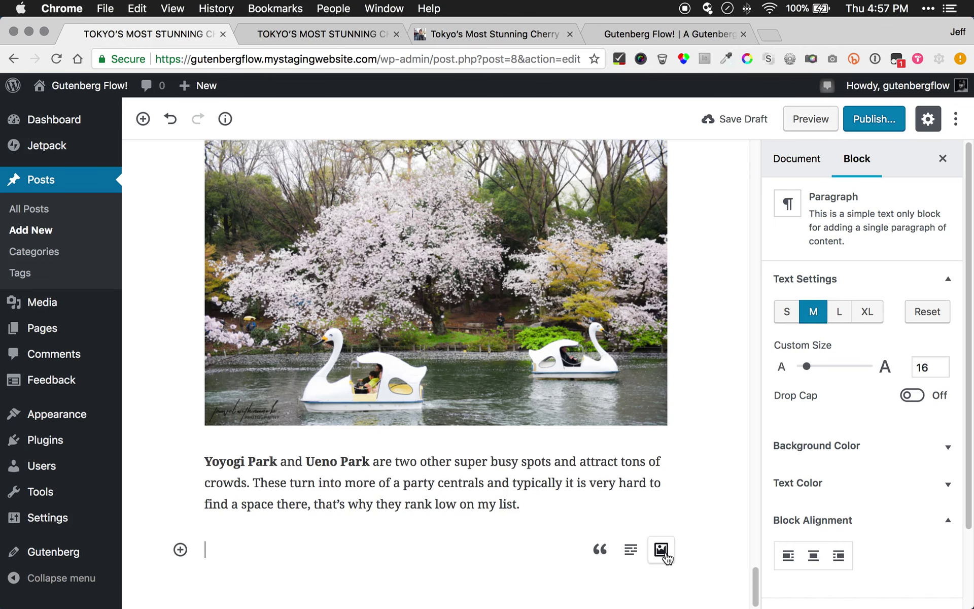
# Insert the photo of two women on a bench, tokyo-best-cherry-blossom-spots-27.jpg, from the Finder image folder below the Yoyogi Park paragraph
pyautogui.moveTo(382, 587)
pyautogui.click(184, 590)
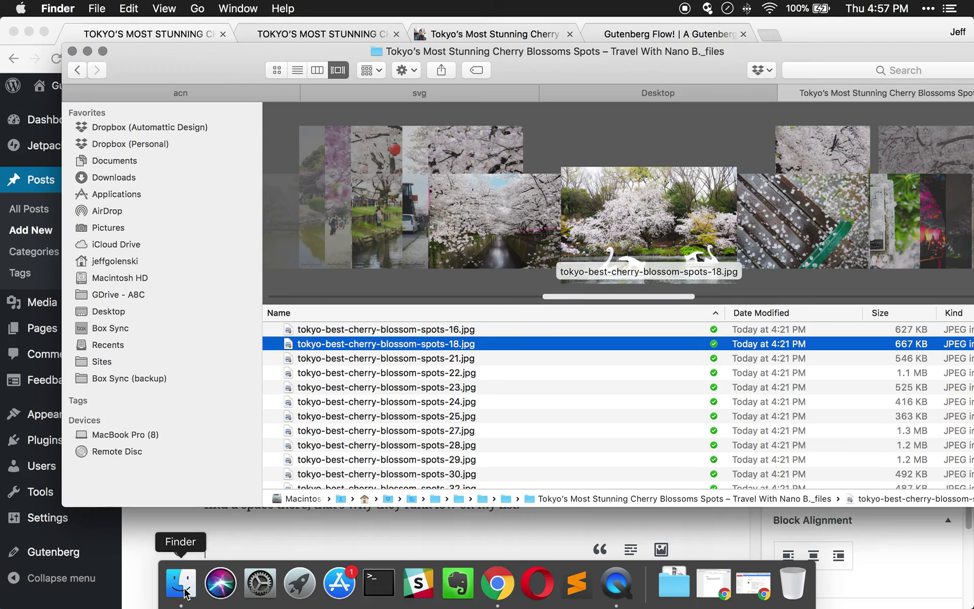
pyautogui.press('Up')
pyautogui.press('Up')
pyautogui.press('Up')
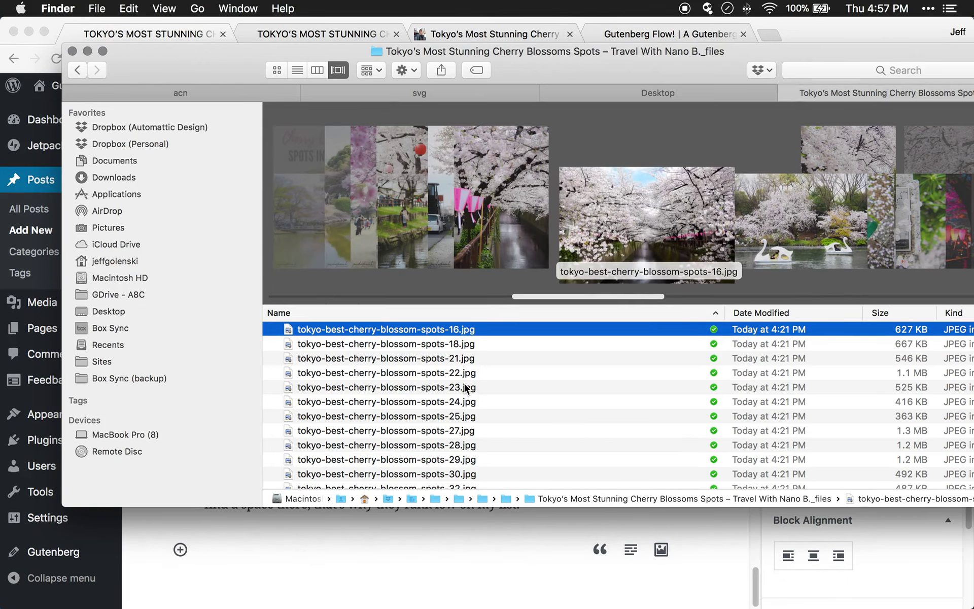
pyautogui.press('Up')
pyautogui.press('Up')
pyautogui.press('Up')
pyautogui.press('Up')
pyautogui.press('Up')
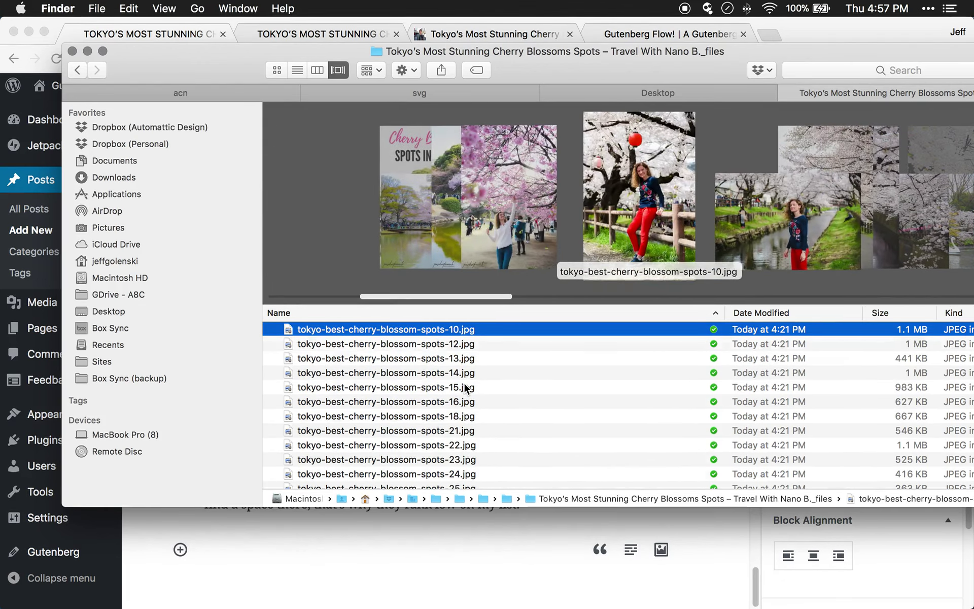
pyautogui.press('Up')
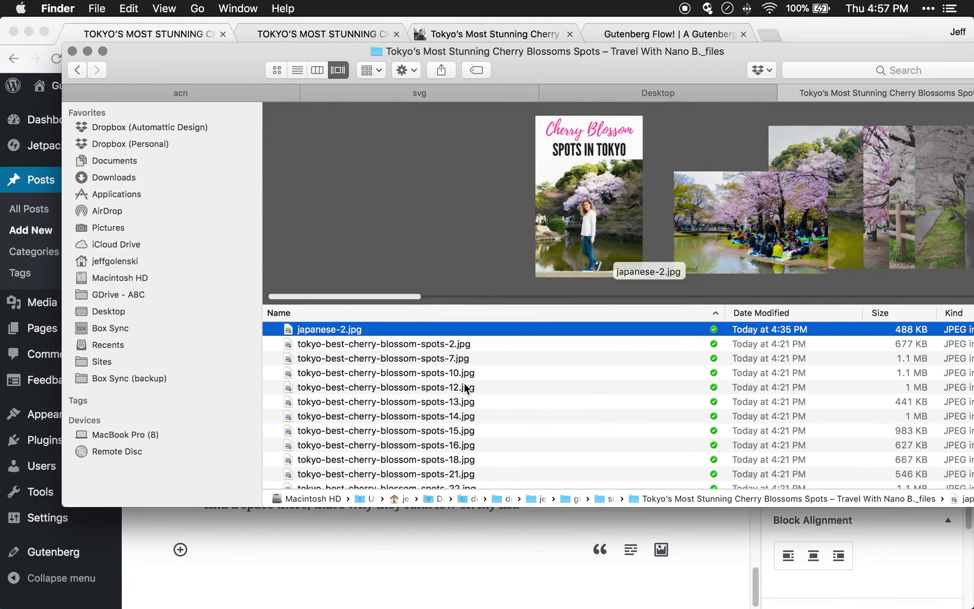
pyautogui.press('Down')
pyautogui.press('Down')
pyautogui.press('Down')
pyautogui.press('Down')
pyautogui.press('Down')
pyautogui.press('Down')
pyautogui.press('Down')
pyautogui.press('Down')
pyautogui.press('Down')
pyautogui.press('Down')
pyautogui.press('Down')
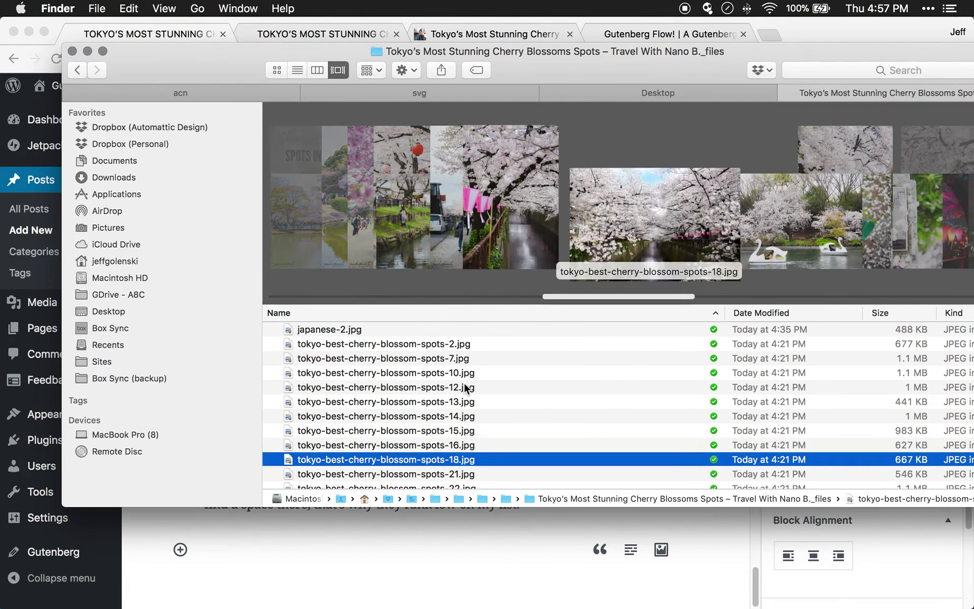
pyautogui.press('Down')
pyautogui.press('Down')
pyautogui.press('Down')
pyautogui.press('Down')
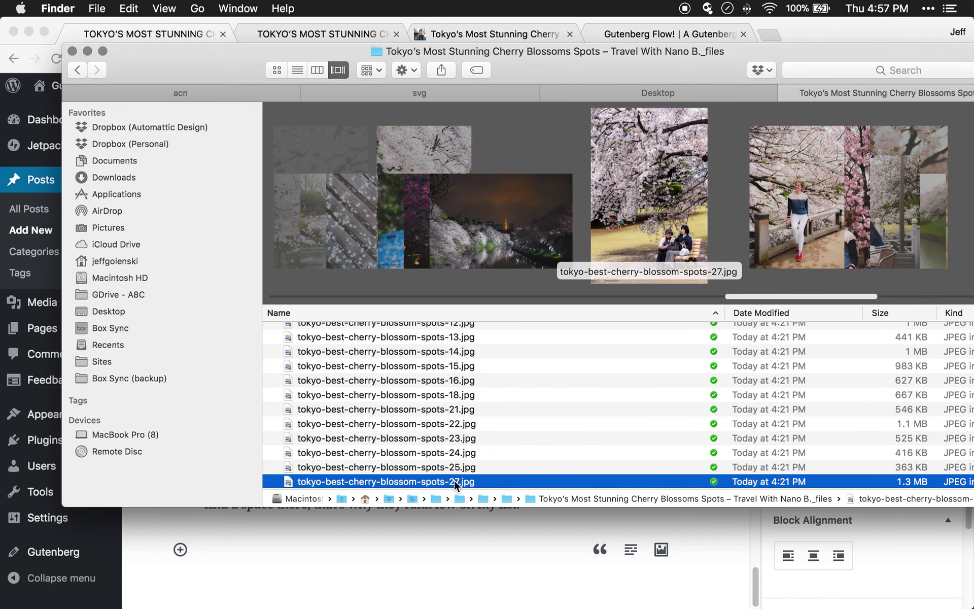
pyautogui.moveTo(457, 482); pyautogui.dragTo(387, 546)
pyautogui.click(386, 547)
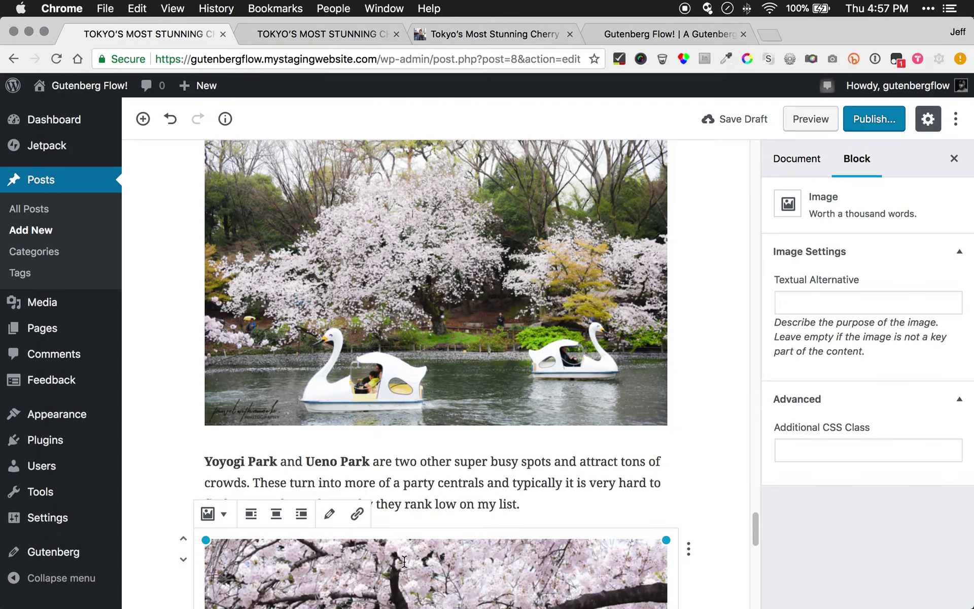
pyautogui.scroll(-4, 226, 438)
pyautogui.scroll(-5, 229, 436)
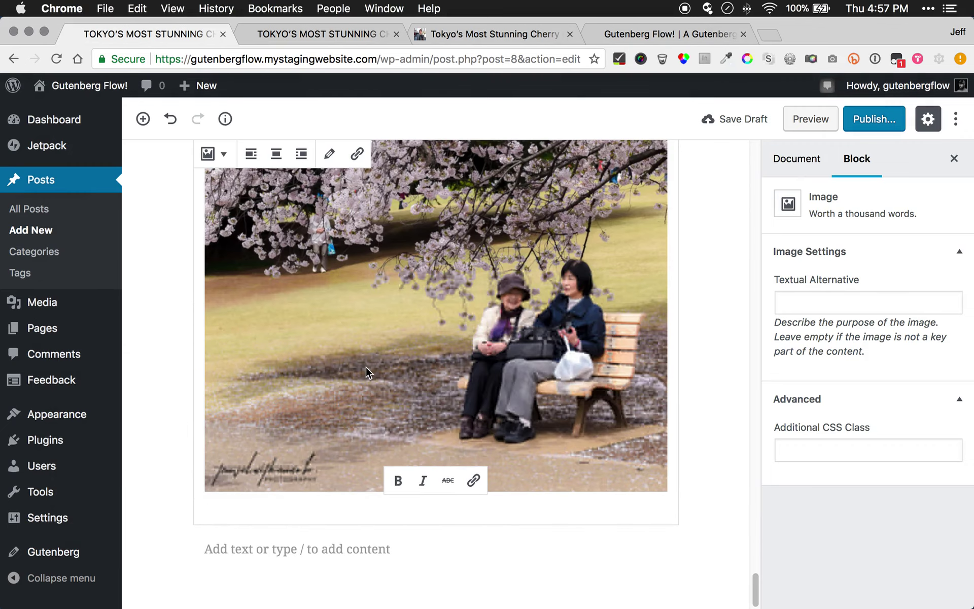
pyautogui.scroll(-7, 366, 365)
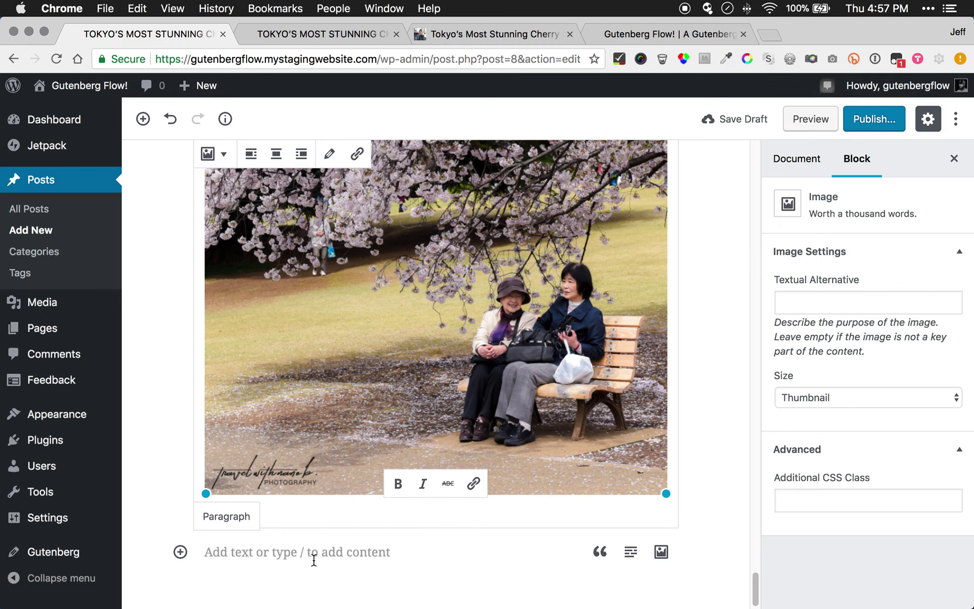
# Select the empty block below the bench photo and check the original article for the photo that comes next
pyautogui.click(313, 554)
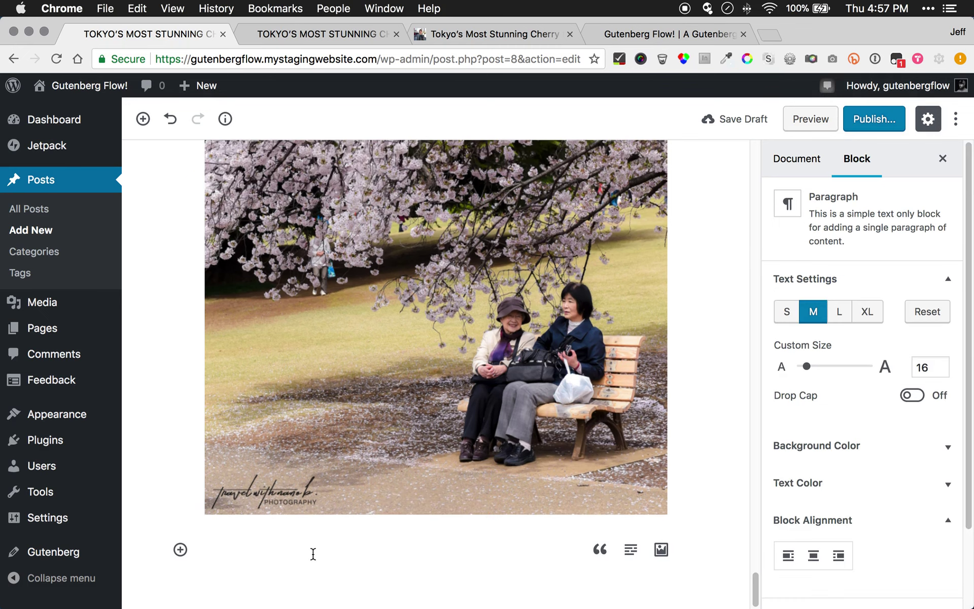
pyautogui.click(537, 29)
pyautogui.scroll(-6, 276, 389)
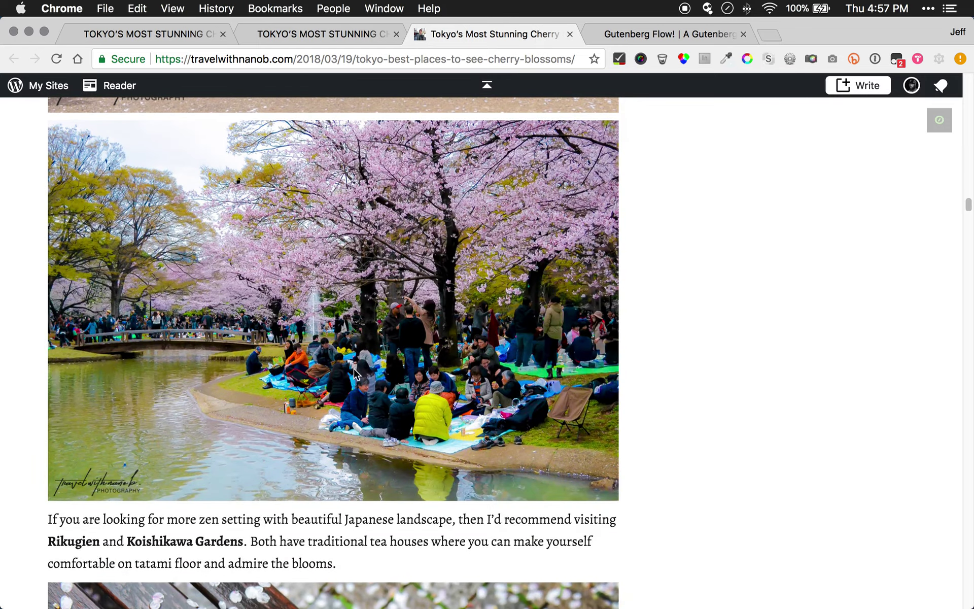
pyautogui.click(159, 38)
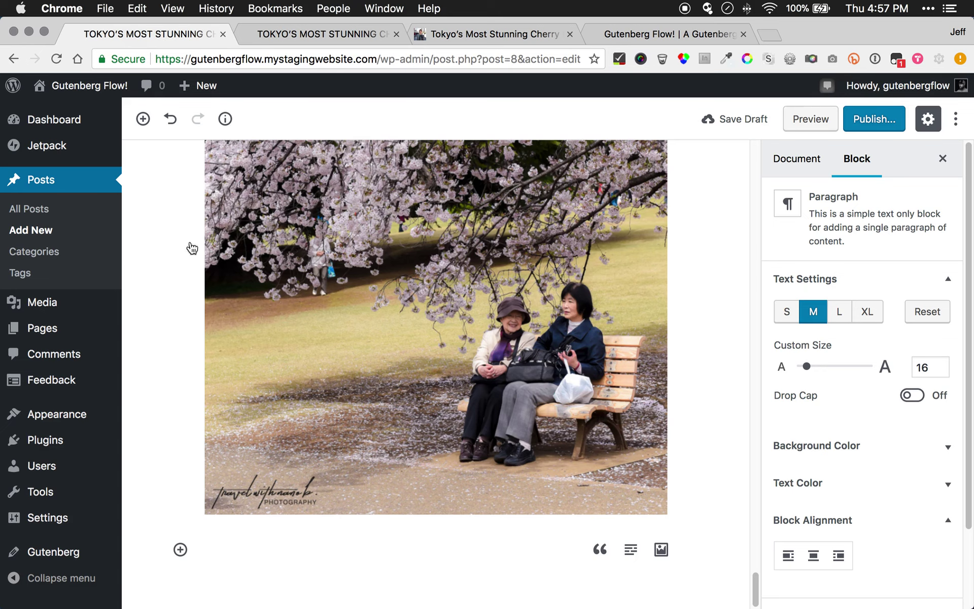
# Look through the article's image folder in Finder for the photo of people picnicking beside the pond
pyautogui.click(181, 588)
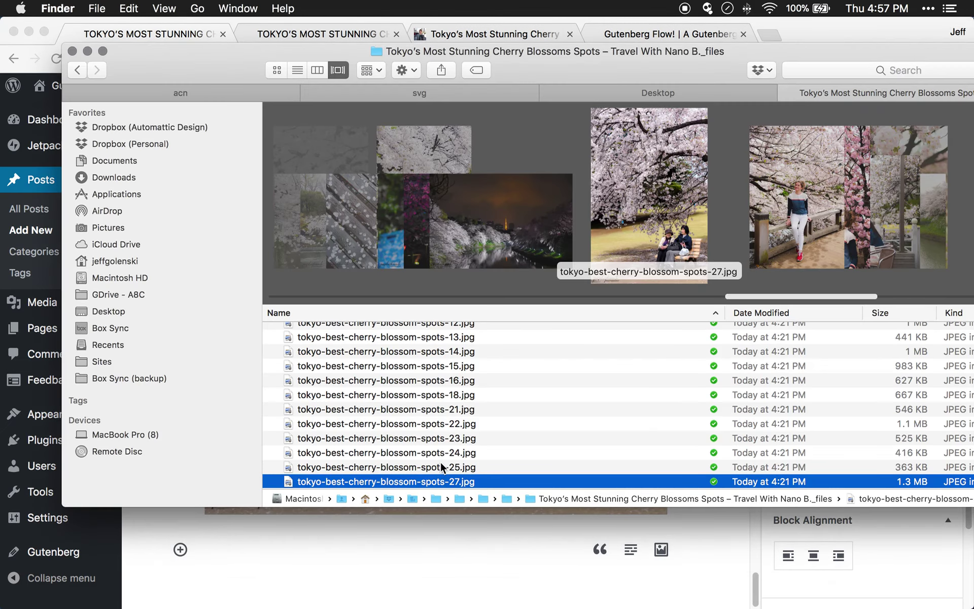
pyautogui.press('Up')
pyautogui.press('Up')
pyautogui.press('Up')
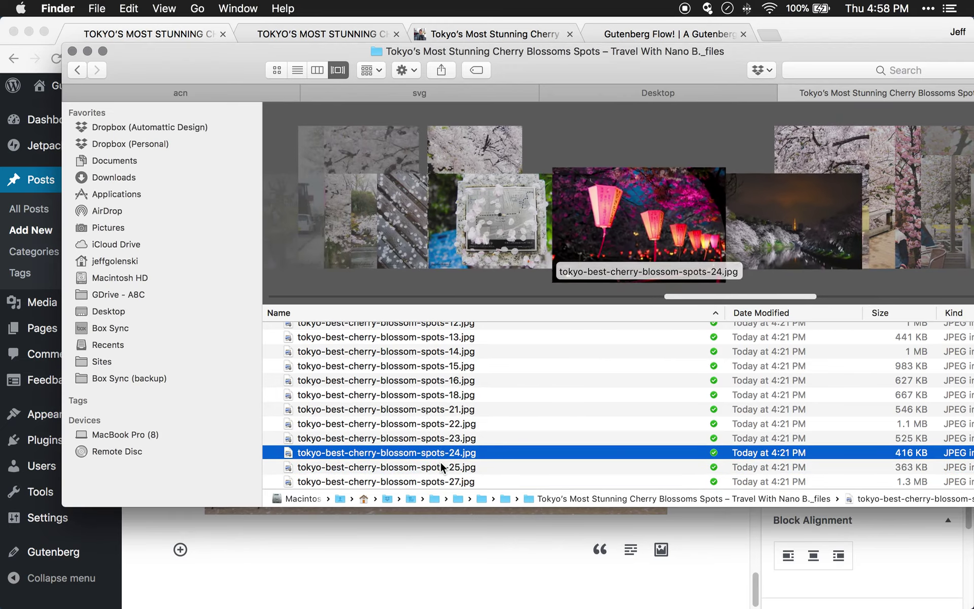
pyautogui.press('Up')
pyautogui.press('Up')
pyautogui.press('Up')
pyautogui.press('Up')
pyautogui.press('Up')
pyautogui.press('Up')
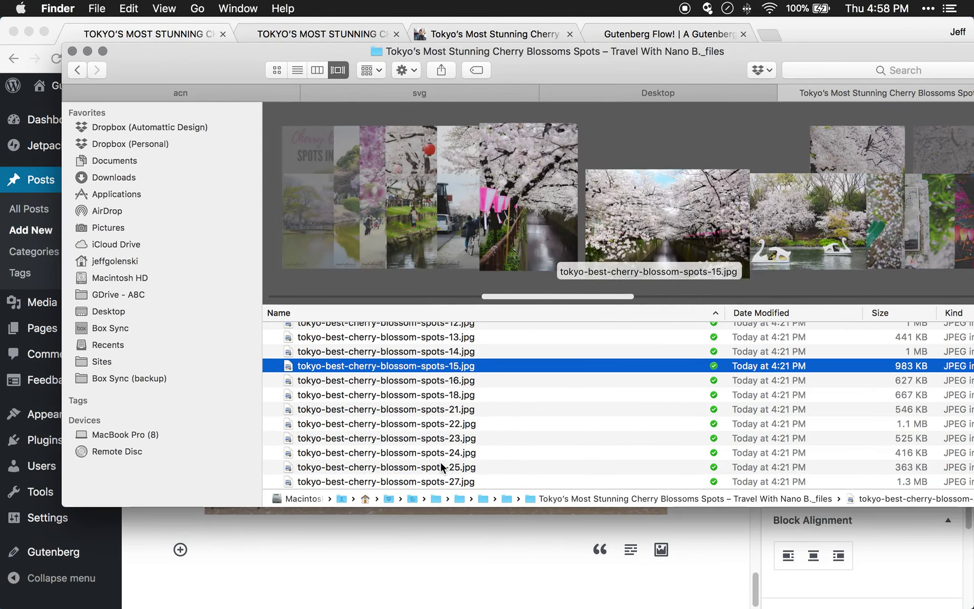
pyautogui.press('Up')
pyautogui.press('Up')
pyautogui.press('Up')
pyautogui.press('Down')
pyautogui.press('Down')
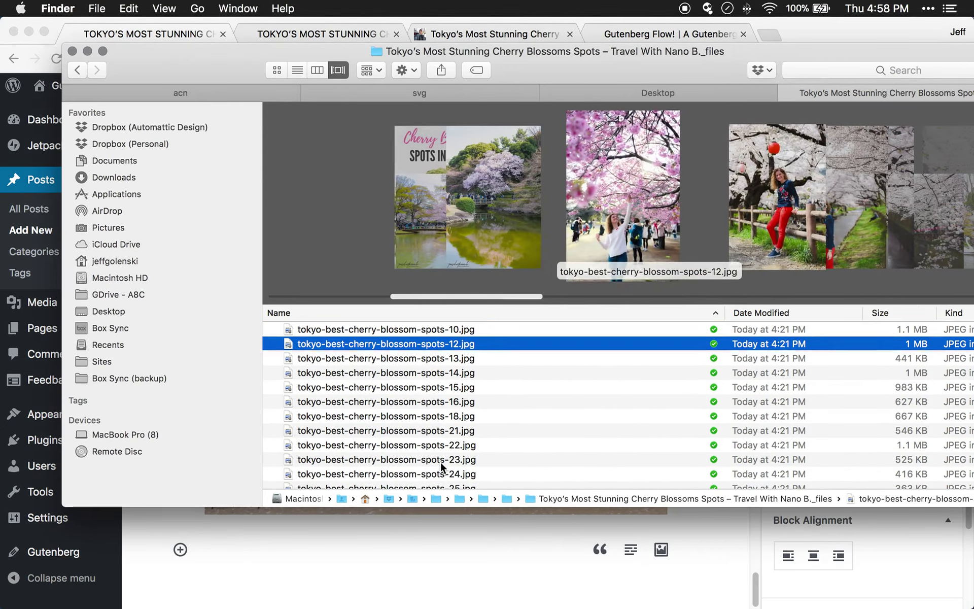
pyautogui.press('Down')
pyautogui.press('Down')
pyautogui.press('Down')
pyautogui.press('Down')
pyautogui.press('Down')
pyautogui.press('Down')
pyautogui.press('Down')
pyautogui.press('Down')
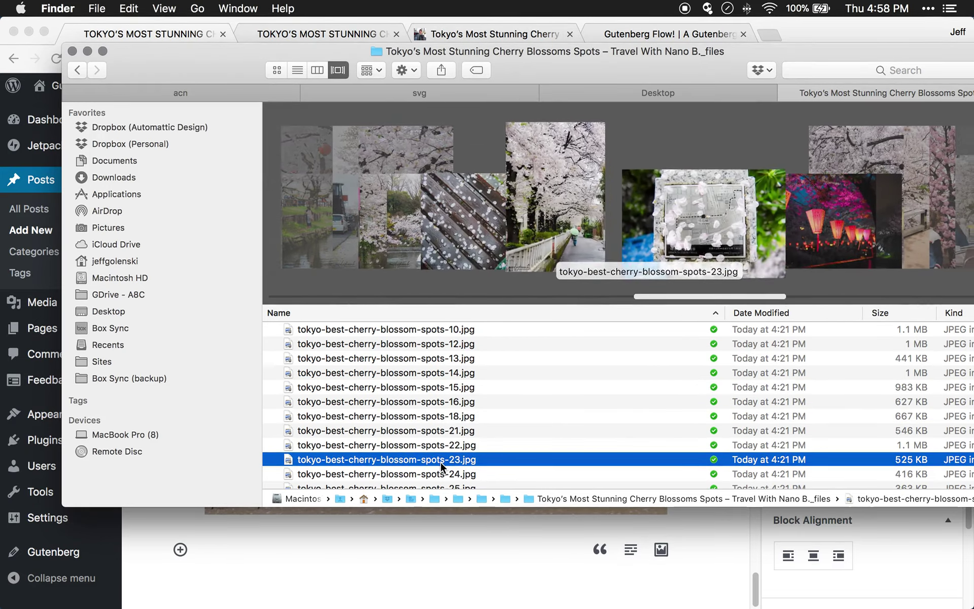
pyautogui.press('Down')
pyautogui.press('Down')
pyautogui.press('Down')
pyautogui.press('Down')
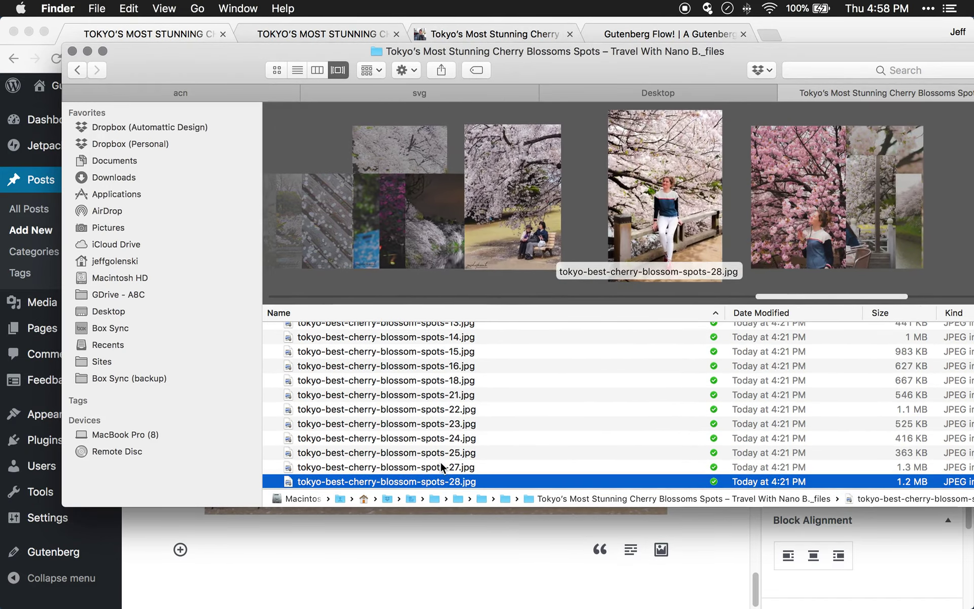
pyautogui.press('Down')
pyautogui.press('Down')
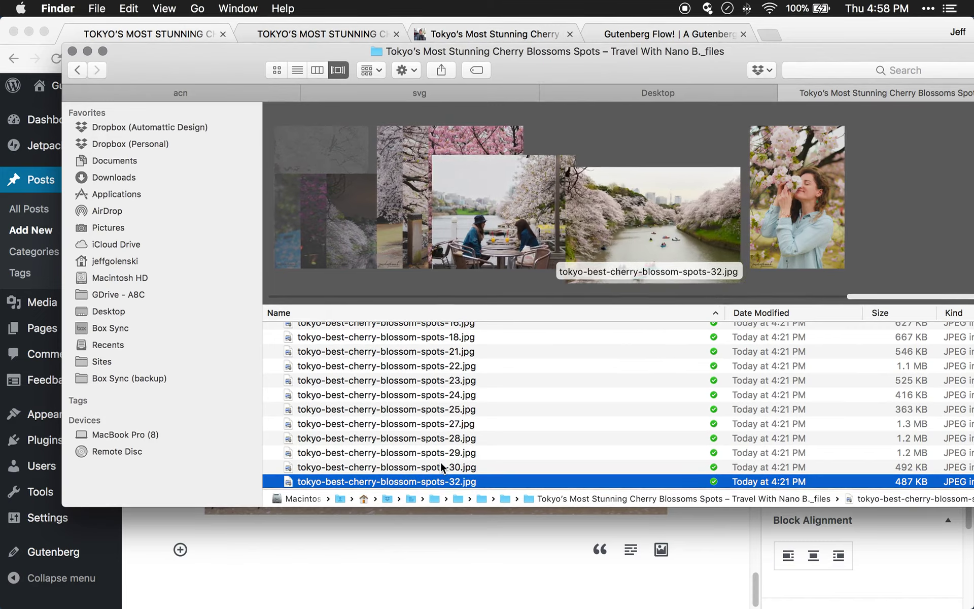
pyautogui.press('Up')
pyautogui.press('Up')
pyautogui.press('Up')
pyautogui.press('Up')
pyautogui.press('Up')
pyautogui.press('Up')
pyautogui.press('Up')
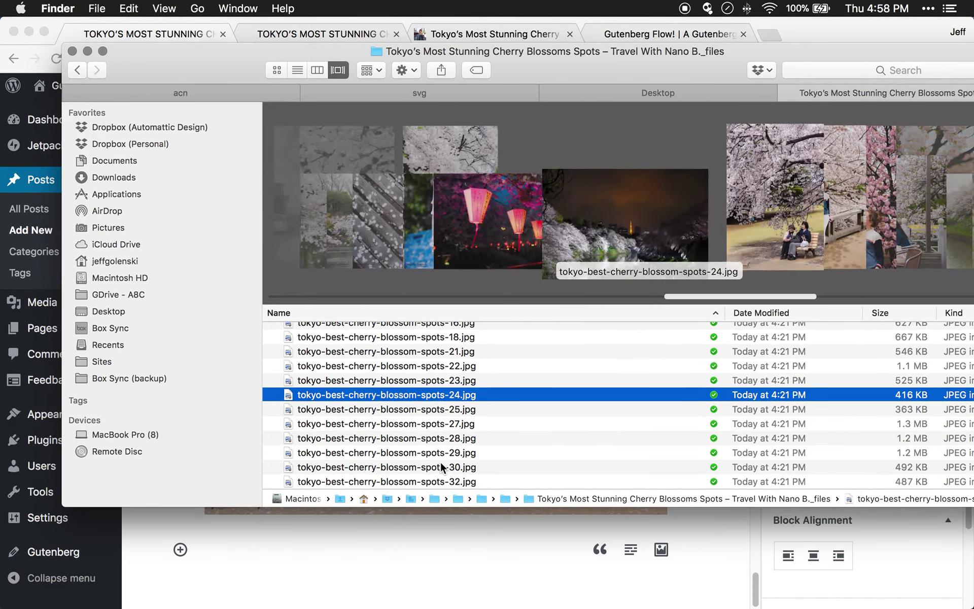
pyautogui.press('Up')
pyautogui.press('Up')
pyautogui.press('Up')
pyautogui.press('Up')
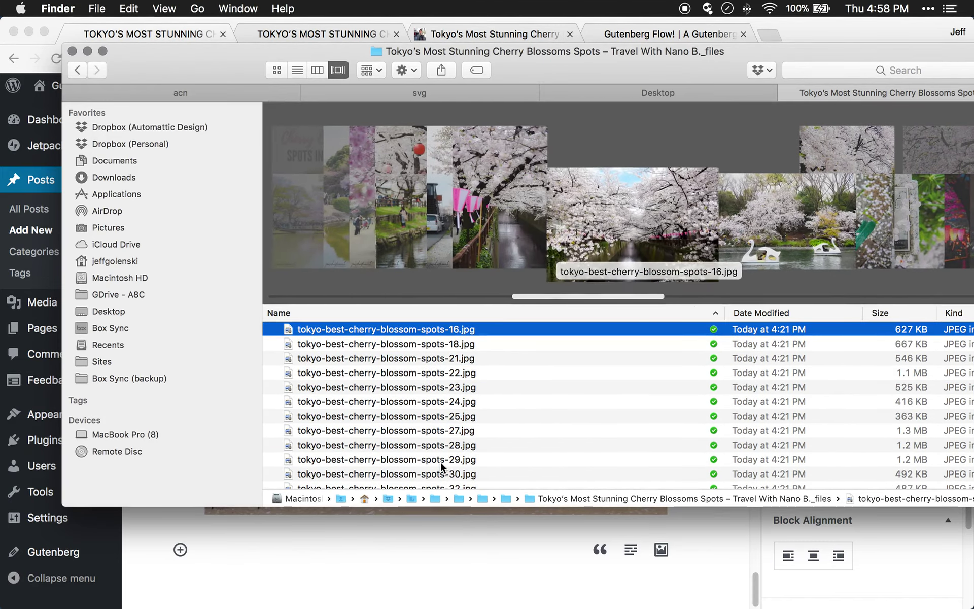
pyautogui.press('Up')
pyautogui.press('Up')
pyautogui.press('Up')
pyautogui.press('Up')
pyautogui.press('Up')
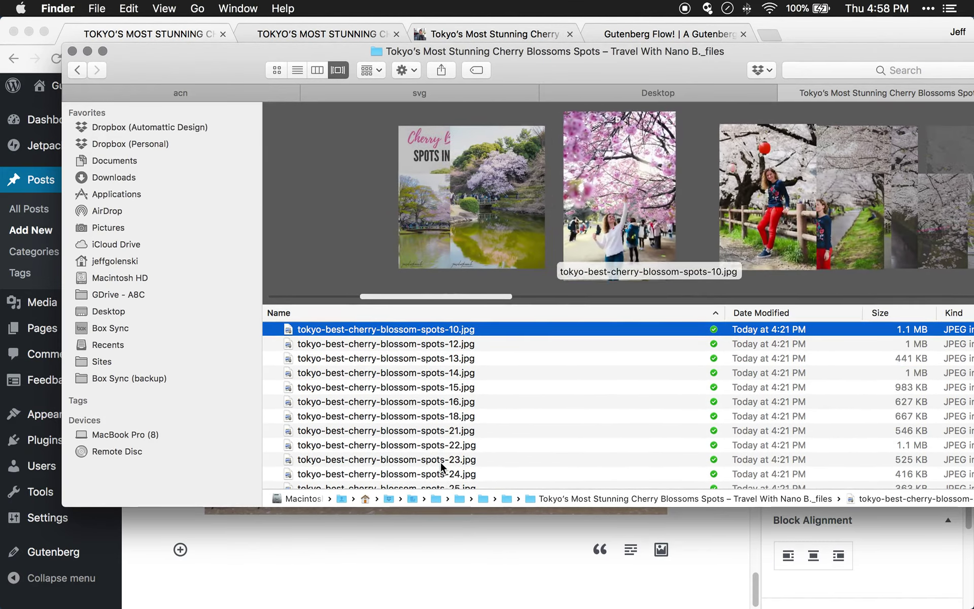
# Save the pond picnic photo from the original article into the image folder as tokyo-best-cherry-blossom-spots-2 (1), in JPEG format
pyautogui.click(529, 34)
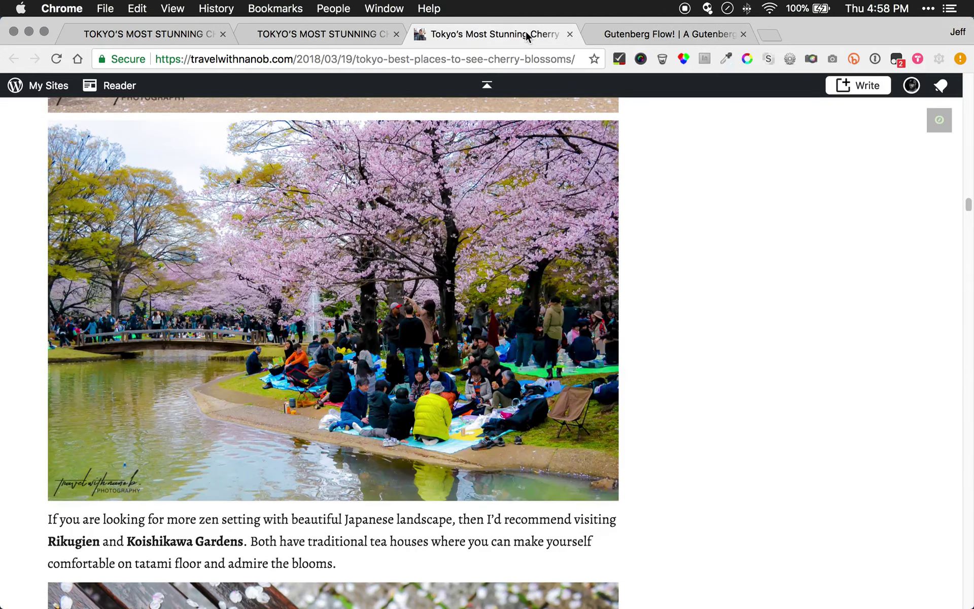
pyautogui.rightClick(375, 384)
pyautogui.click(391, 402)
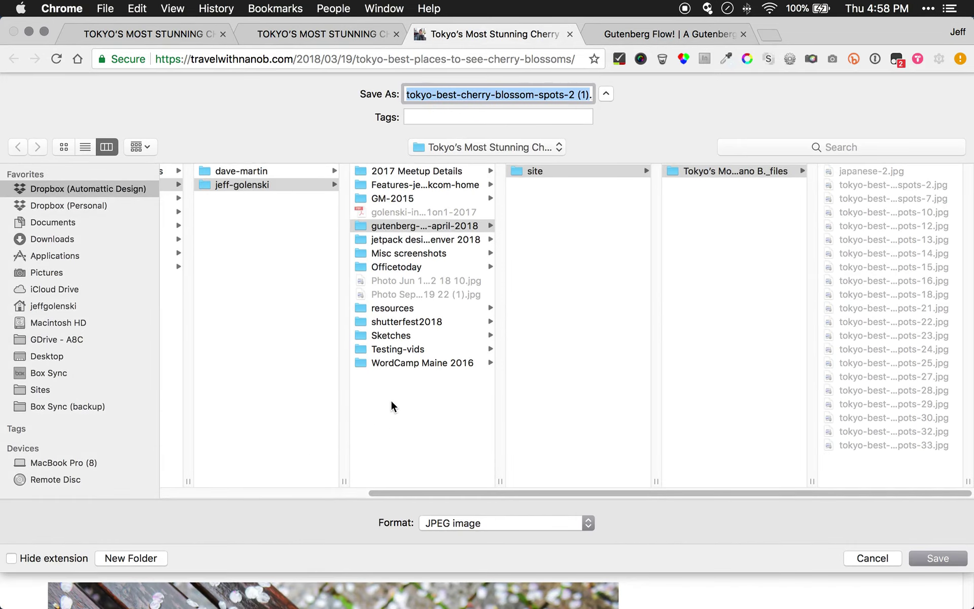
pyautogui.click(942, 556)
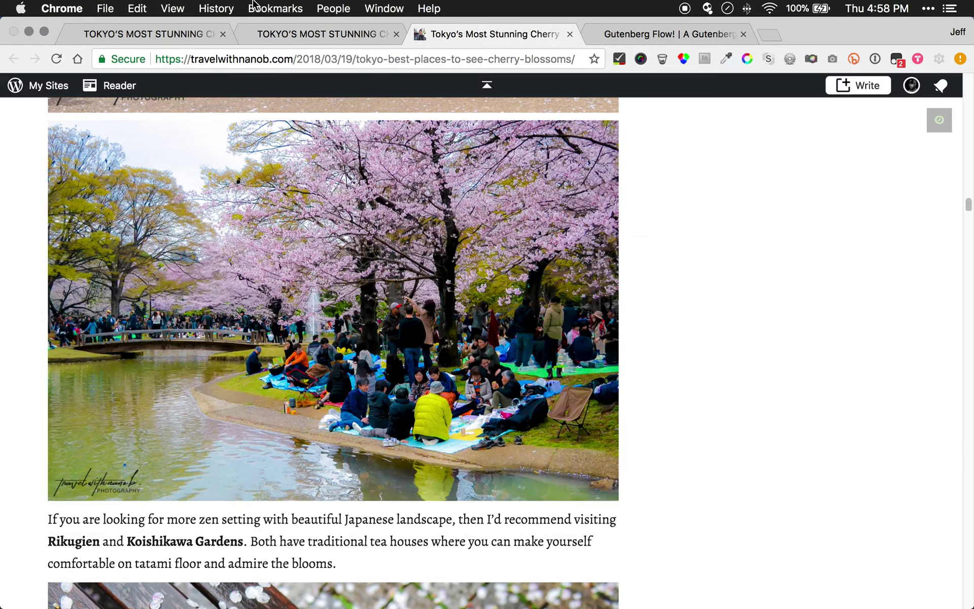
# Insert the pond picnic photo, tokyo-best-cherry-blossom-spots-2.jpg, from the Finder image folder below the bench photo in the draft
pyautogui.press('super+1')
pyautogui.moveTo(197, 607)
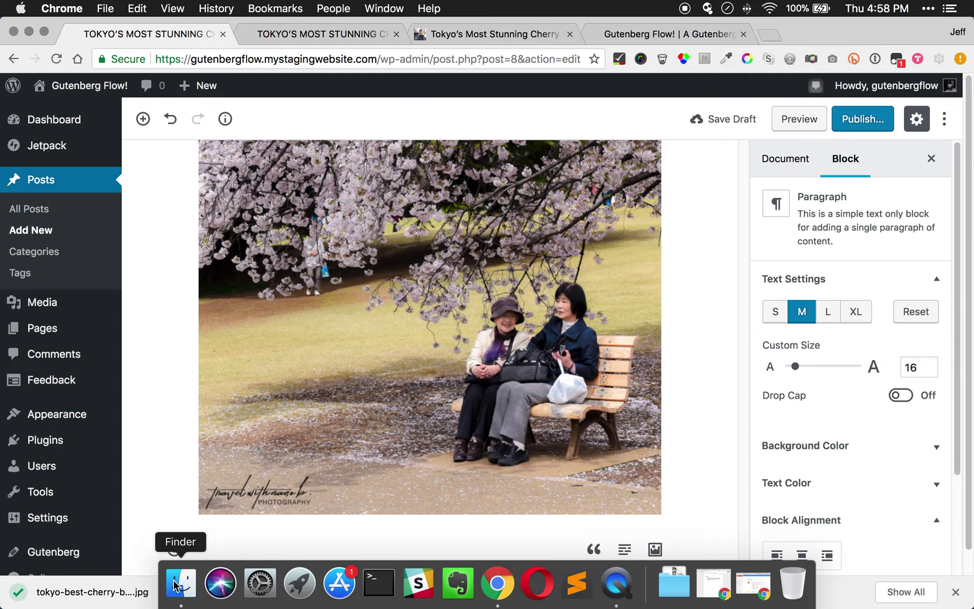
pyautogui.click(175, 584)
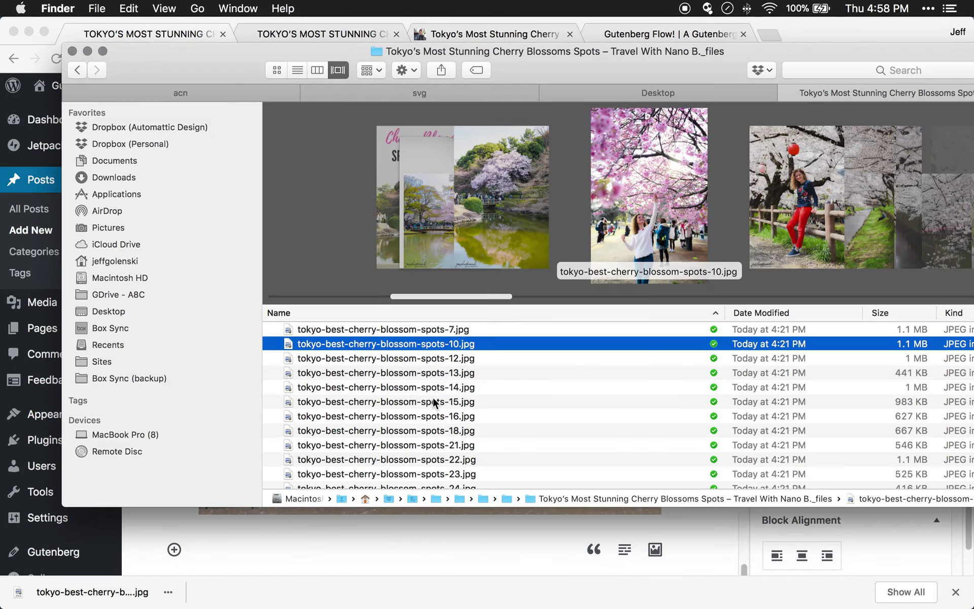
pyautogui.press('Up')
pyautogui.press('Up')
pyautogui.press('Down')
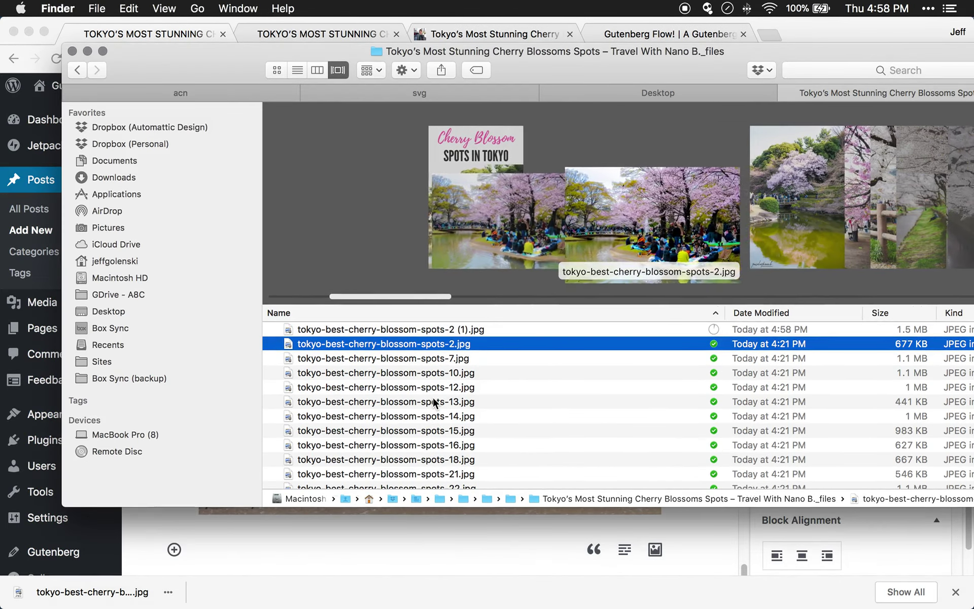
pyautogui.press('Up')
pyautogui.press('Down')
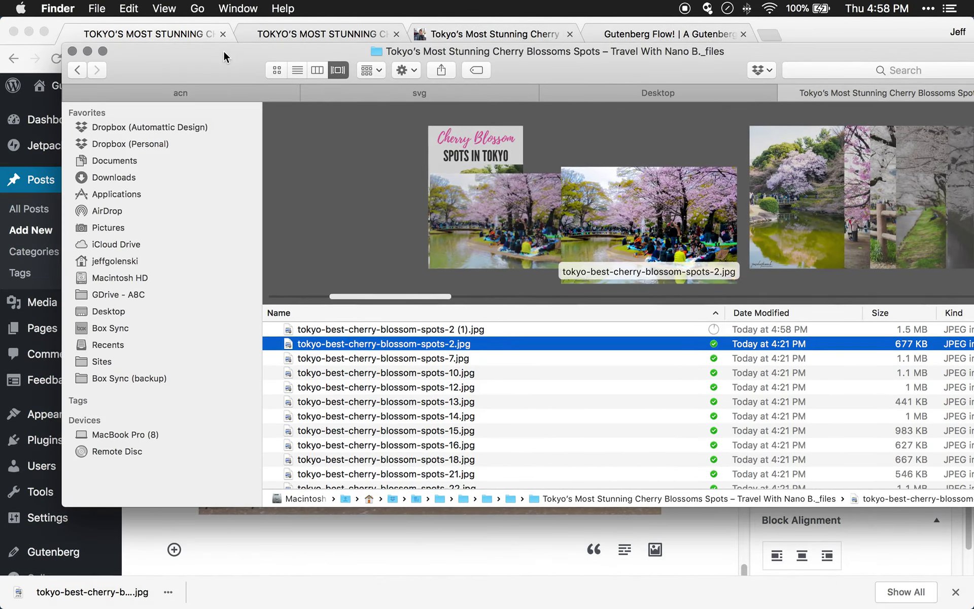
pyautogui.moveTo(223, 56); pyautogui.dragTo(466, 48)
pyautogui.moveTo(582, 339); pyautogui.dragTo(339, 551)
pyautogui.click(302, 524)
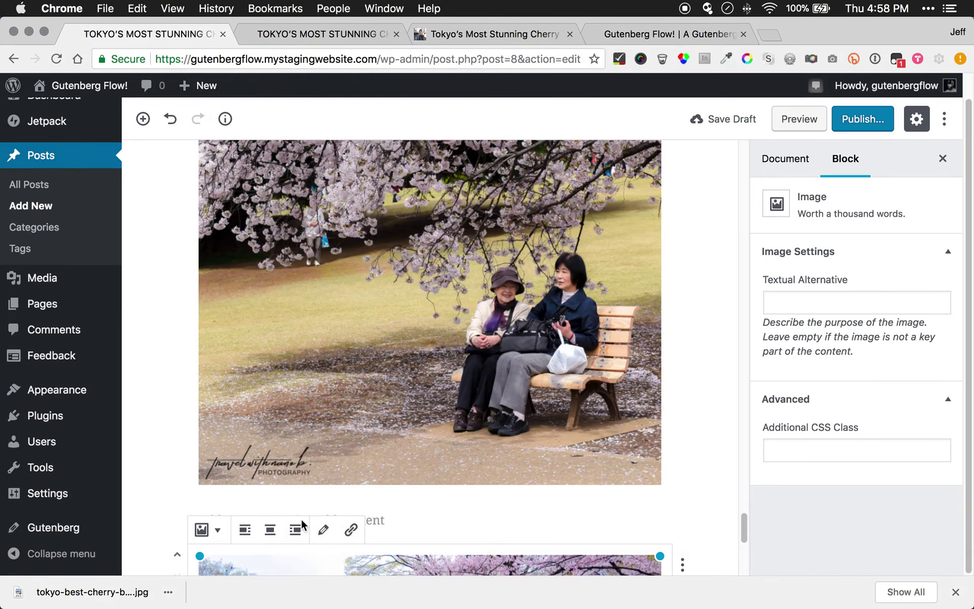
pyautogui.scroll(-7, 323, 377)
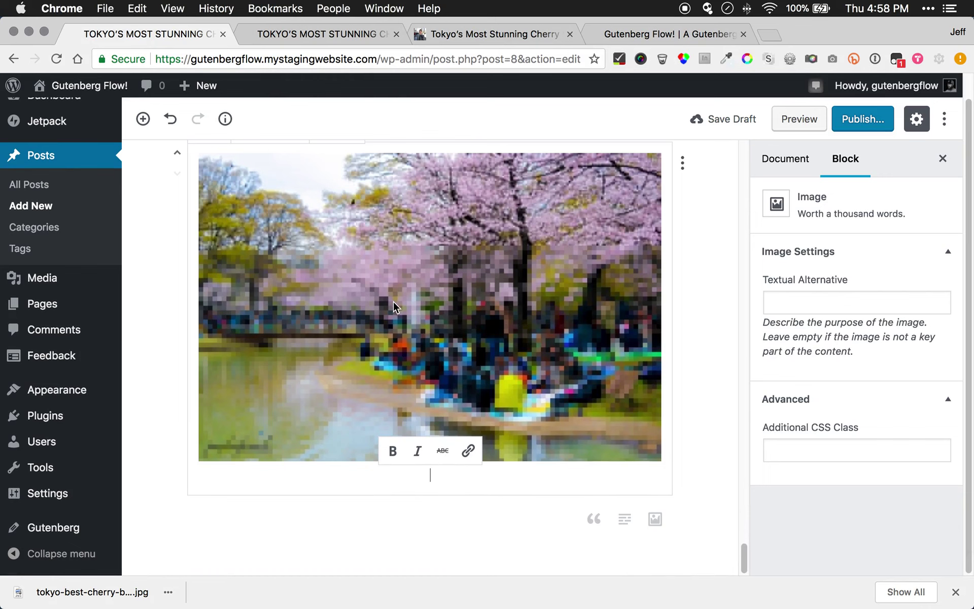
# Save the draft and generate a fresh preview of the post, returning to the pond picnic photo in the editor
pyautogui.click(741, 120)
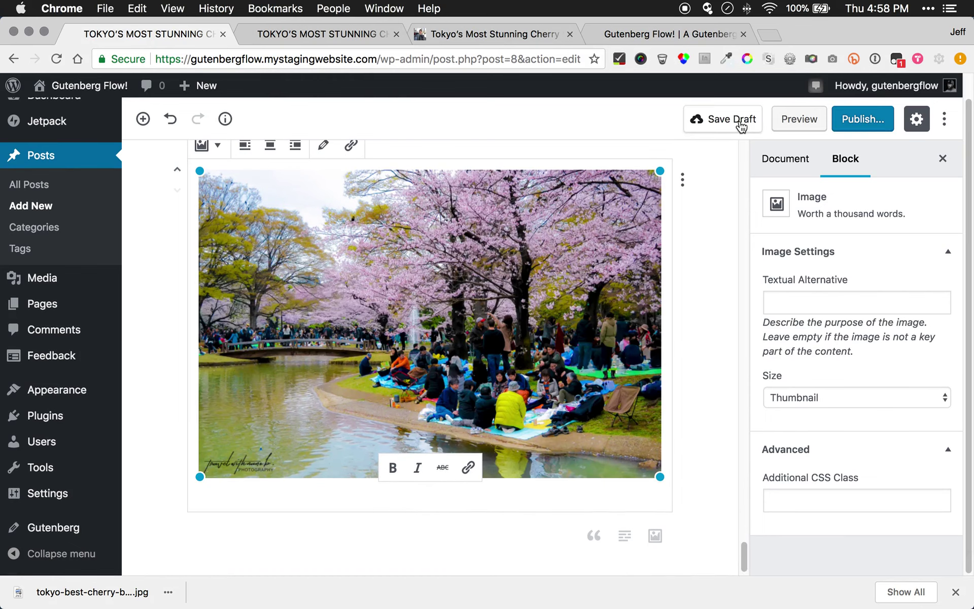
pyautogui.click(786, 120)
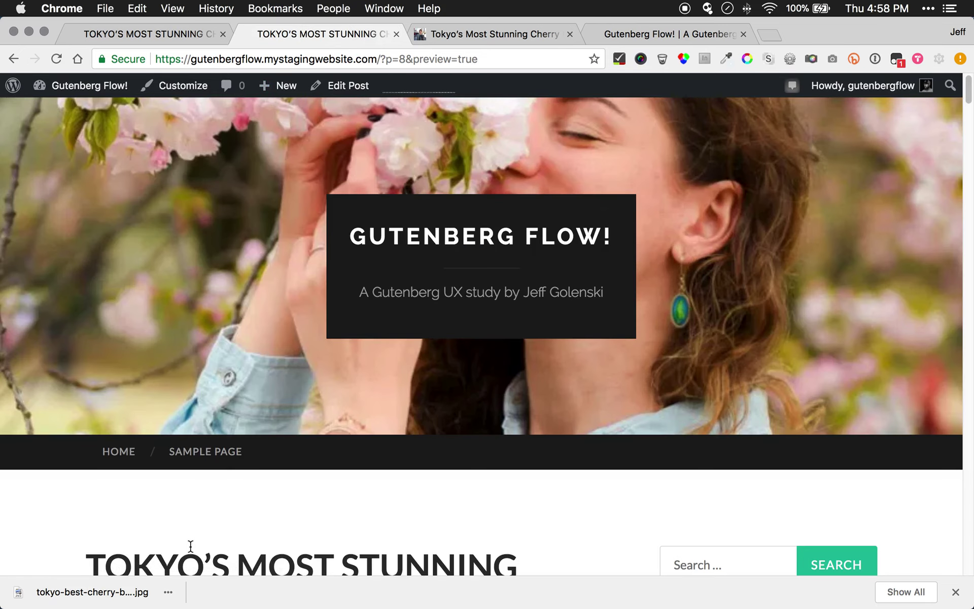
pyautogui.click(222, 25)
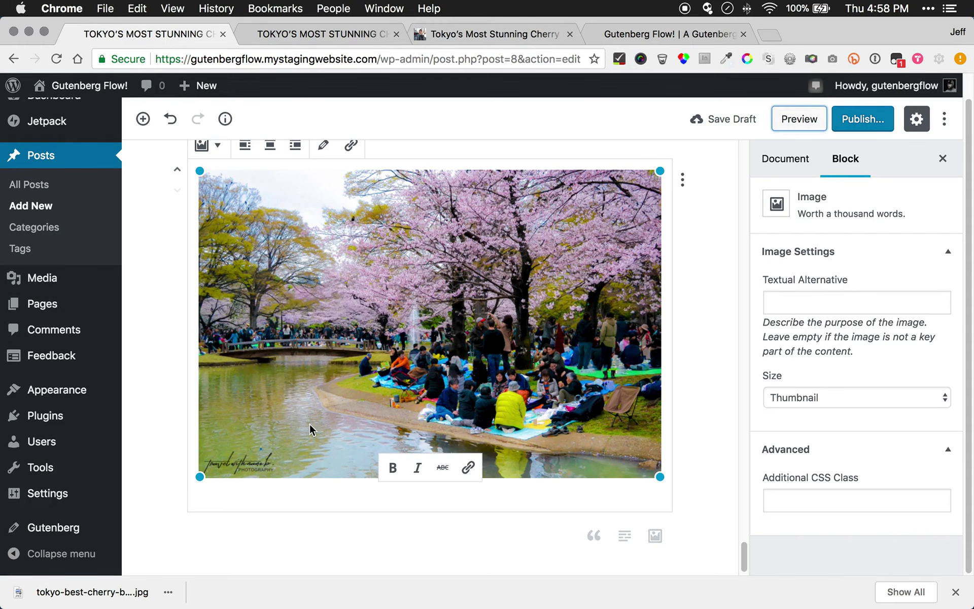
pyautogui.scroll(1, 256, 411)
pyautogui.scroll(2, 256, 413)
pyautogui.scroll(-1, 257, 414)
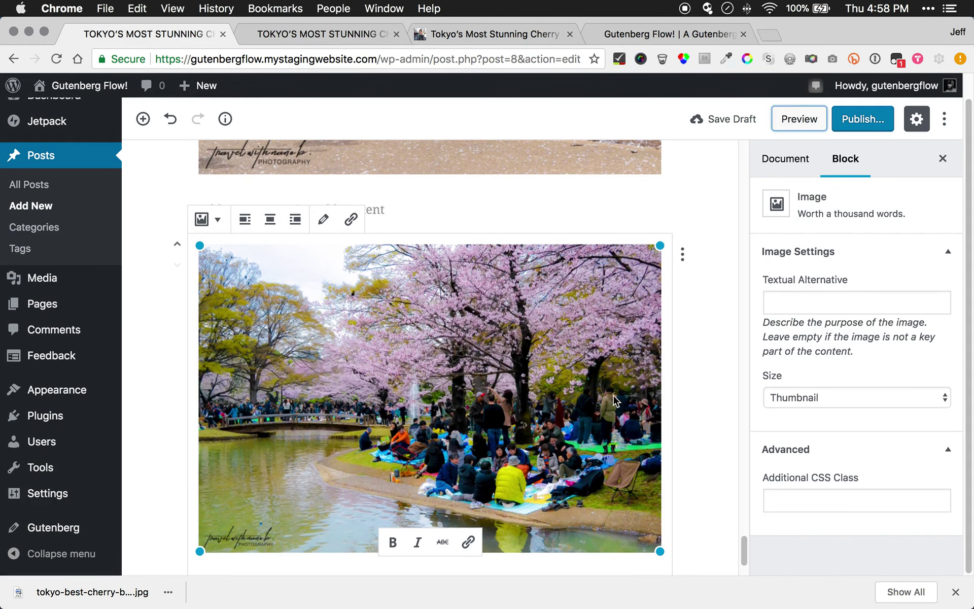
# Examine the post preview from the introduction down to the bench and pond picnic photos at its end
pyautogui.click(325, 36)
pyautogui.scroll(-15, 300, 464)
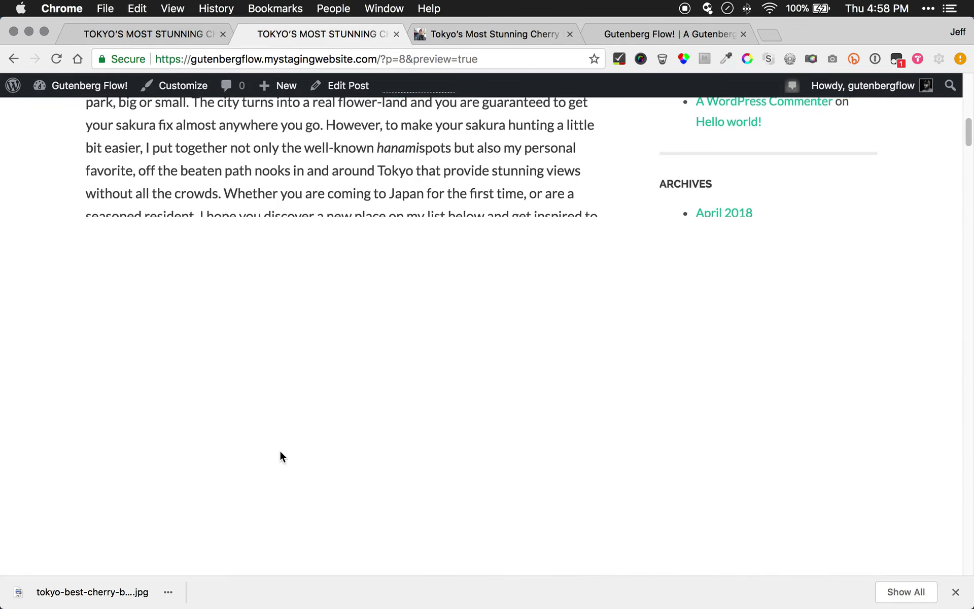
pyautogui.scroll(-10, 280, 451)
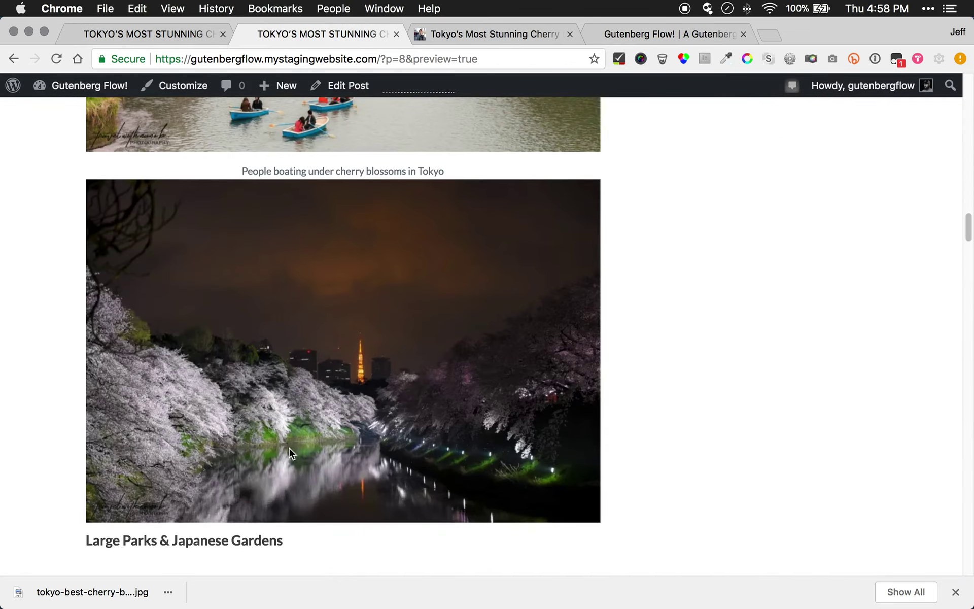
pyautogui.scroll(-8, 281, 452)
pyautogui.scroll(-12, 291, 453)
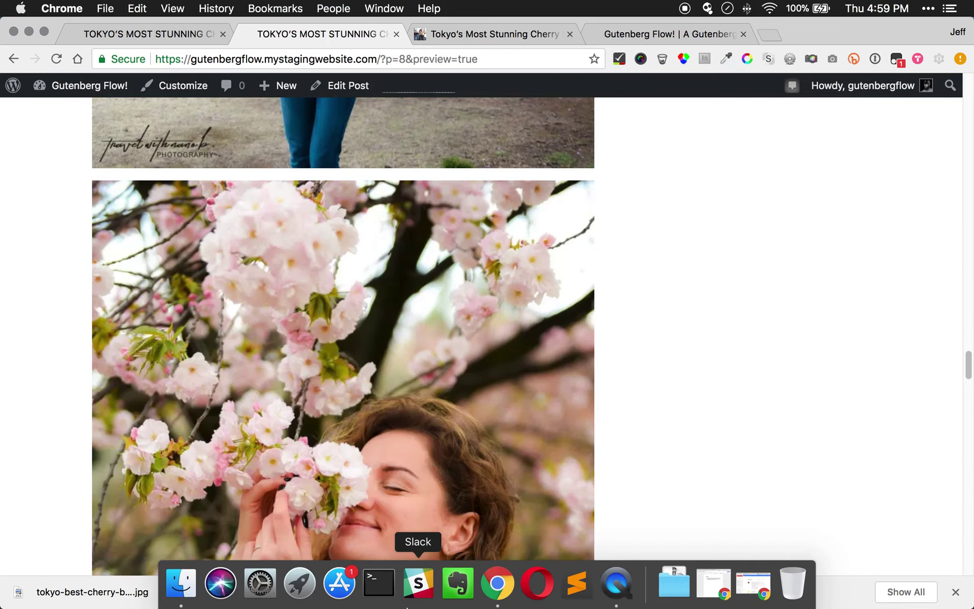
pyautogui.scroll(-10, 359, 441)
pyautogui.scroll(-12, 360, 434)
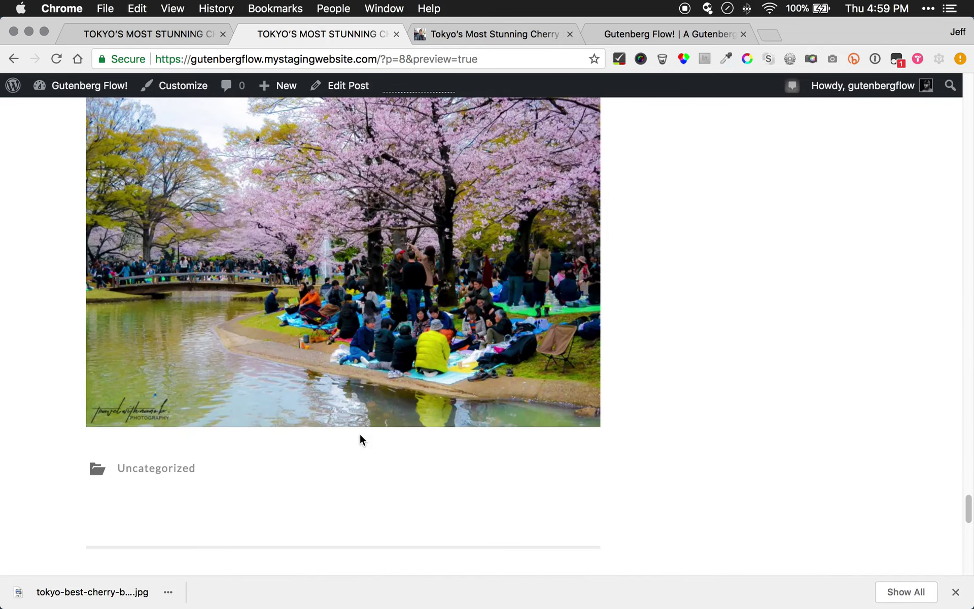
pyautogui.scroll(4, 349, 402)
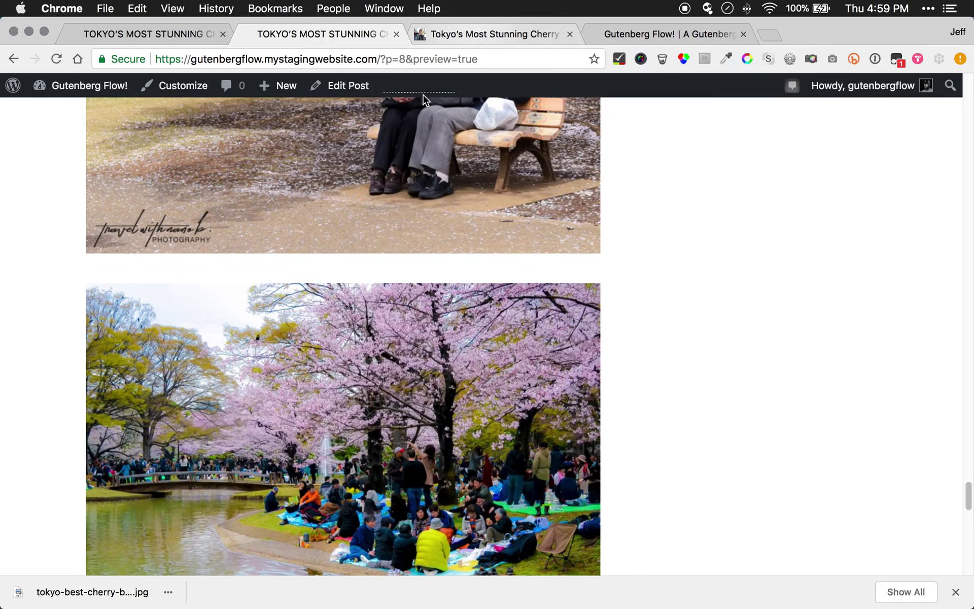
# Examine the original article's content below the pond picnic photo, including the Nakameguro paragraph and its river photo
pyautogui.click(479, 34)
pyautogui.scroll(-9, 221, 351)
pyautogui.scroll(-15, 397, 332)
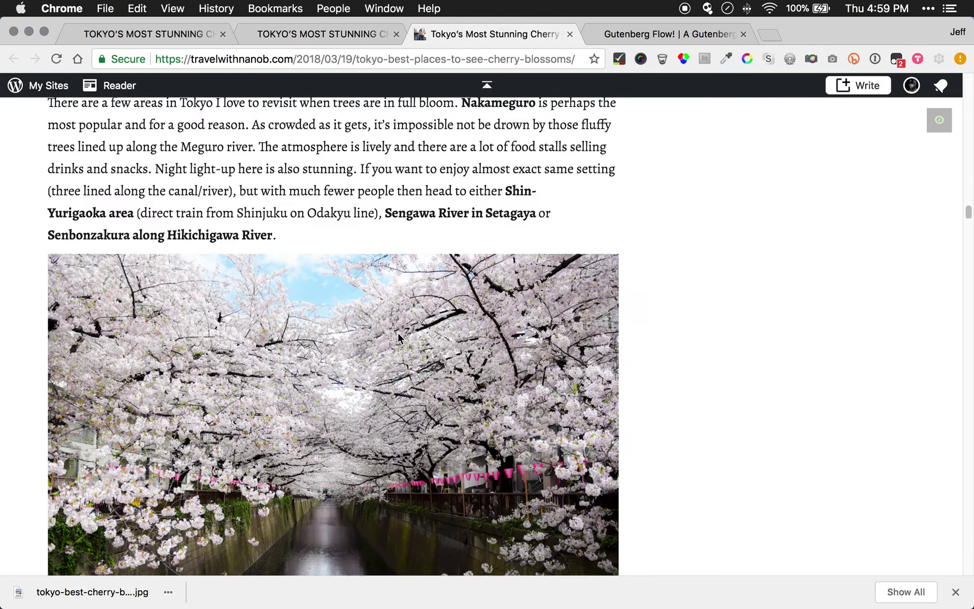
pyautogui.scroll(-12, 399, 335)
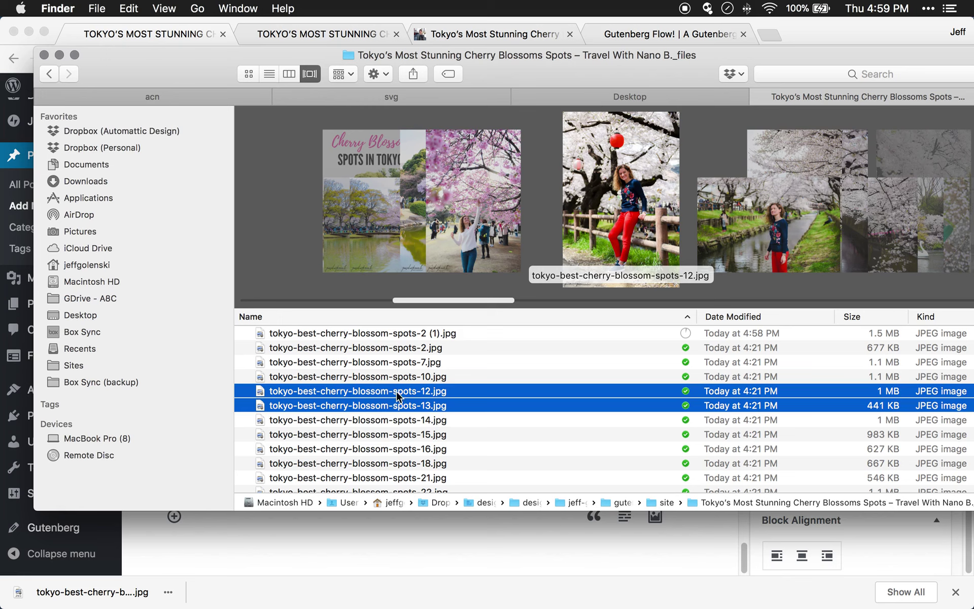
# Add tokyo-best-cherry-blossom-spots-10.jpg and 12 through 16 from the Finder folder to the empty gallery below the pond picnic photo
pyautogui.click(419, 419)
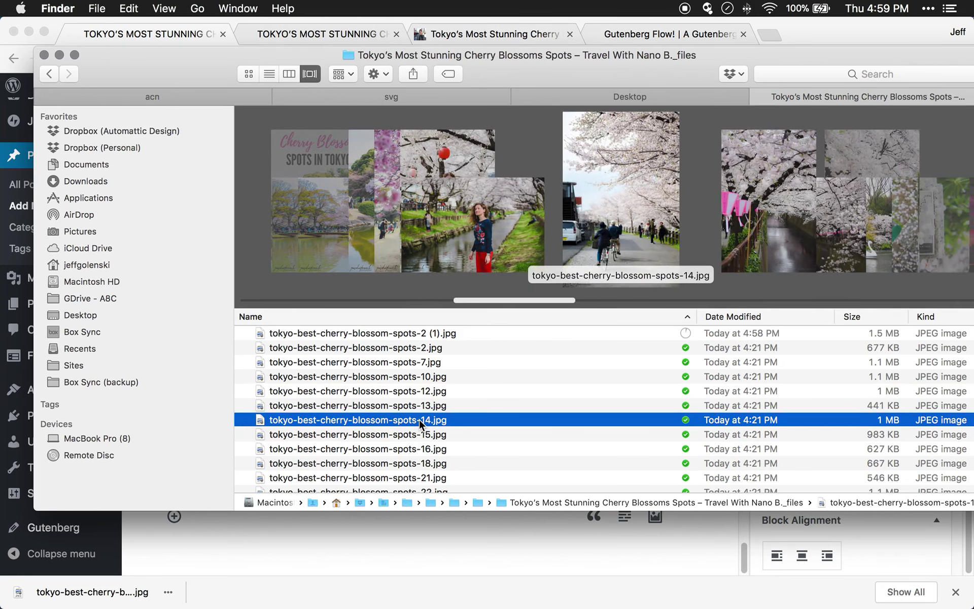
pyautogui.click(423, 432)
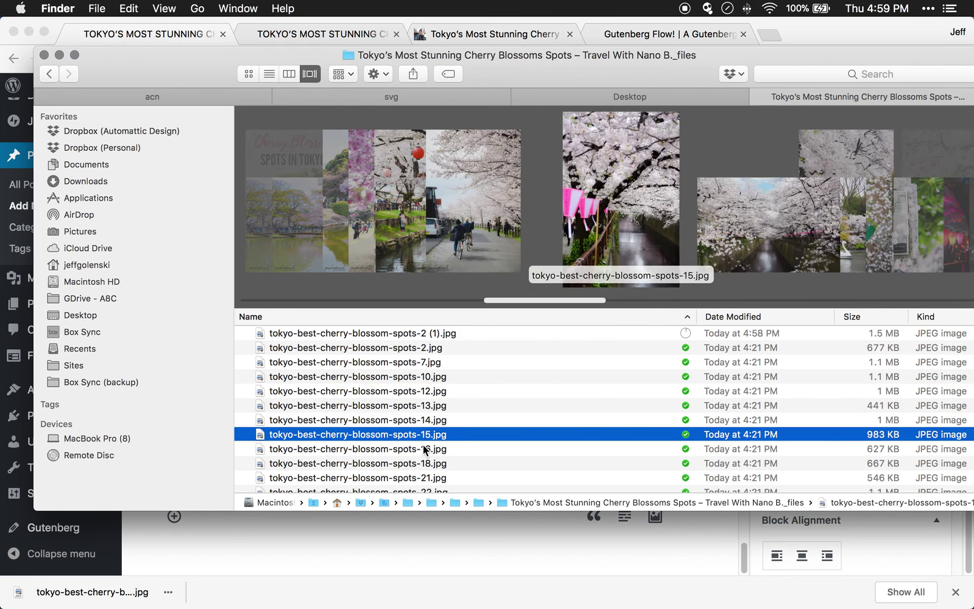
pyautogui.click(424, 449)
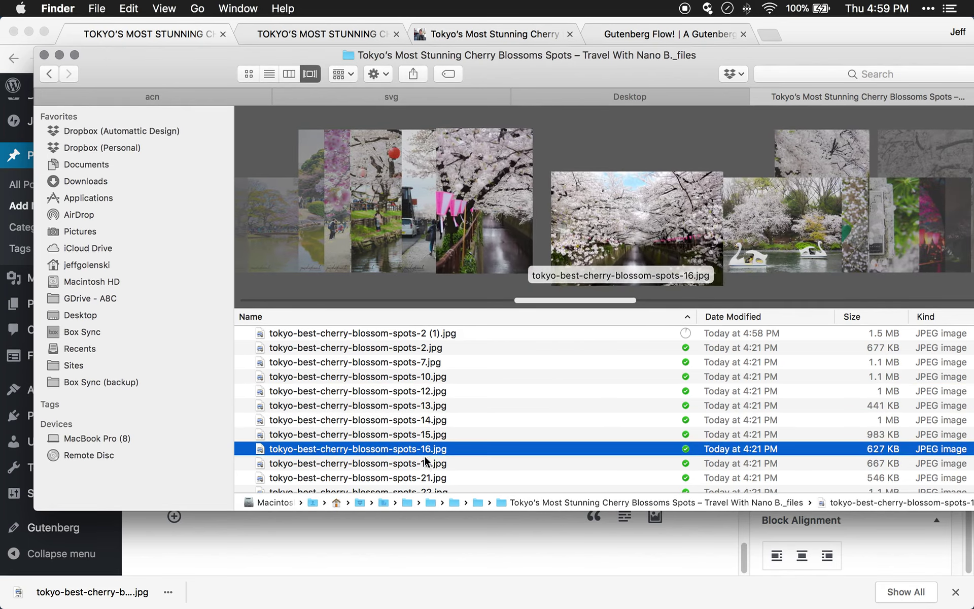
pyautogui.keyDown('shift'); pyautogui.click(409, 376); pyautogui.keyUp('shift')
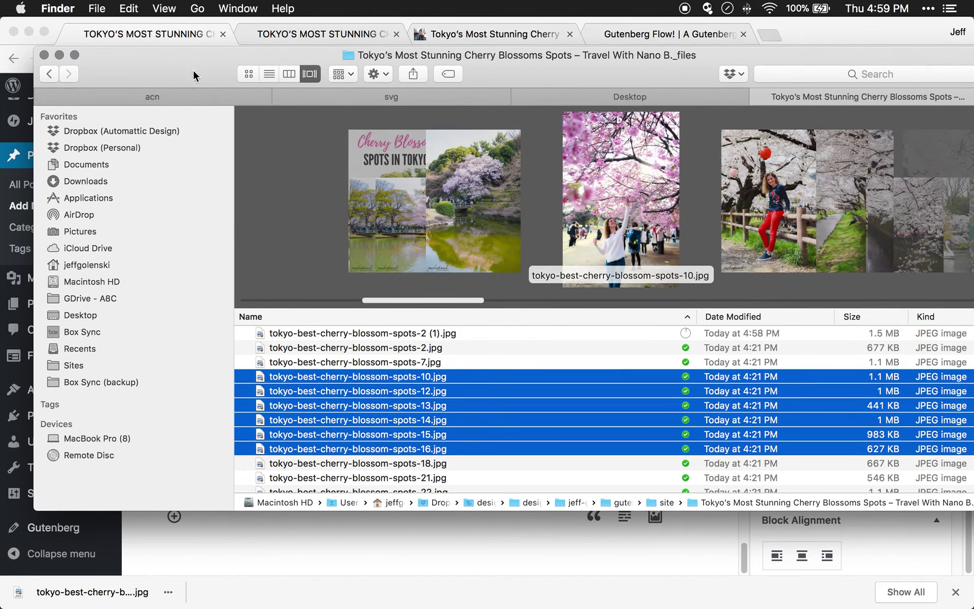
pyautogui.moveTo(192, 69); pyautogui.dragTo(572, 70)
pyautogui.moveTo(708, 378); pyautogui.dragTo(287, 515)
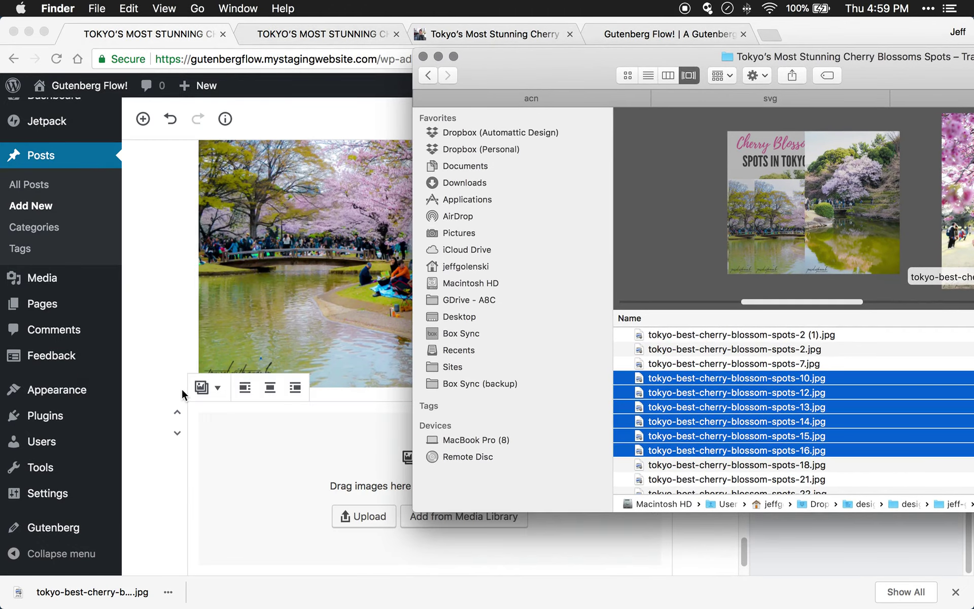
pyautogui.click(145, 339)
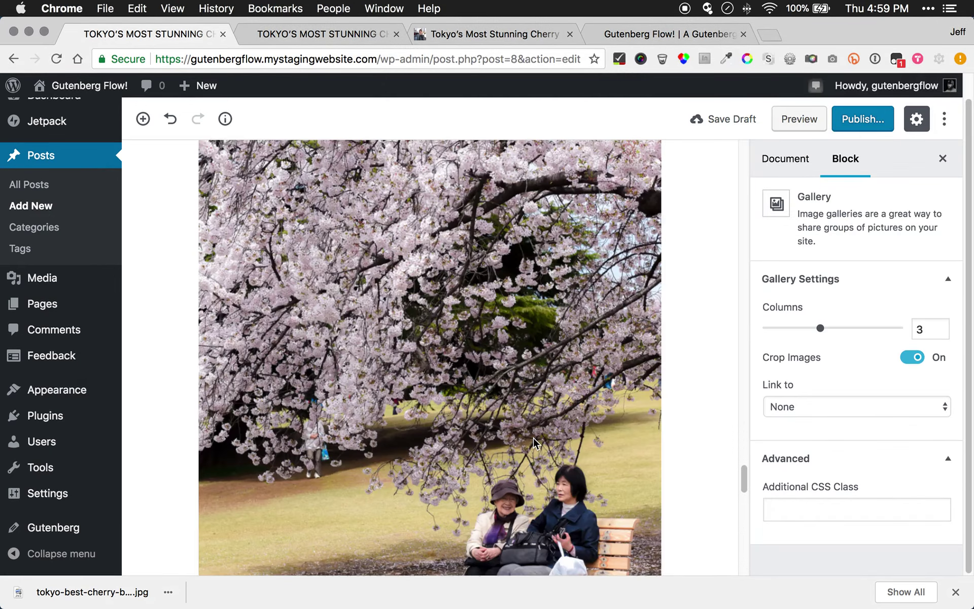
# Transform the six-photo gallery below the pond picnic photo into separate Image blocks
pyautogui.scroll(-4, 533, 438)
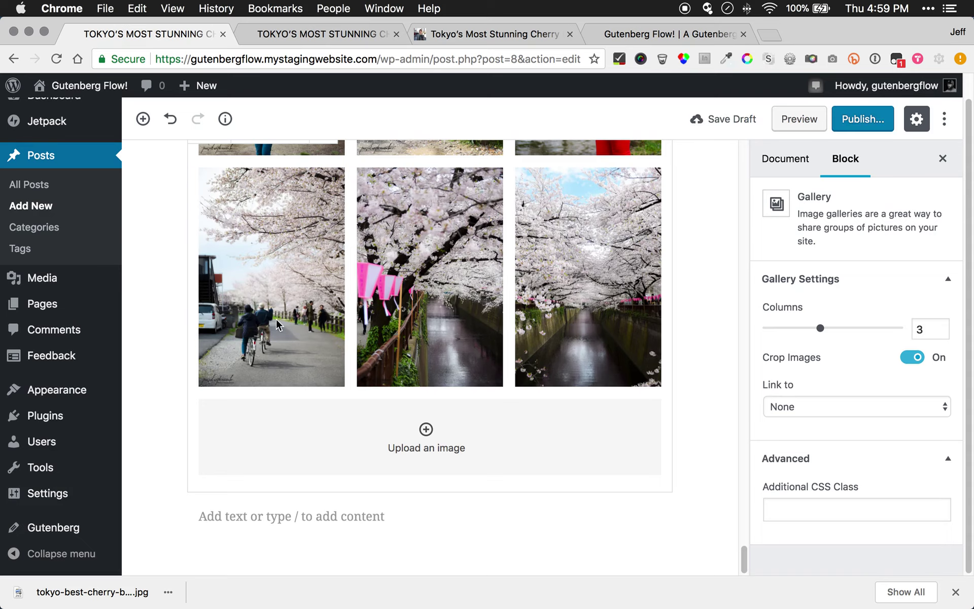
pyautogui.scroll(2, 290, 340)
pyautogui.scroll(10, 290, 337)
pyautogui.scroll(-8, 301, 342)
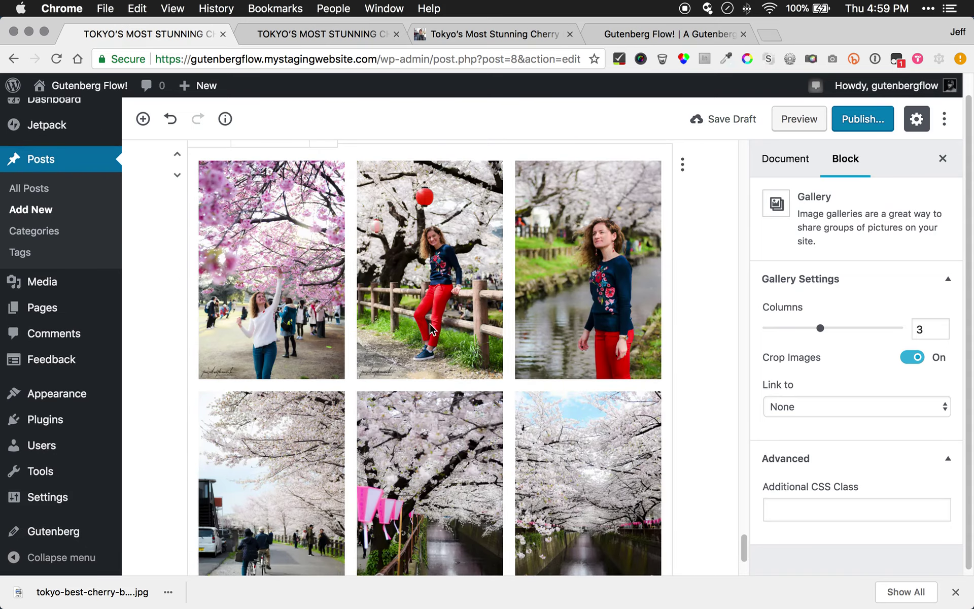
pyautogui.scroll(2, 430, 329)
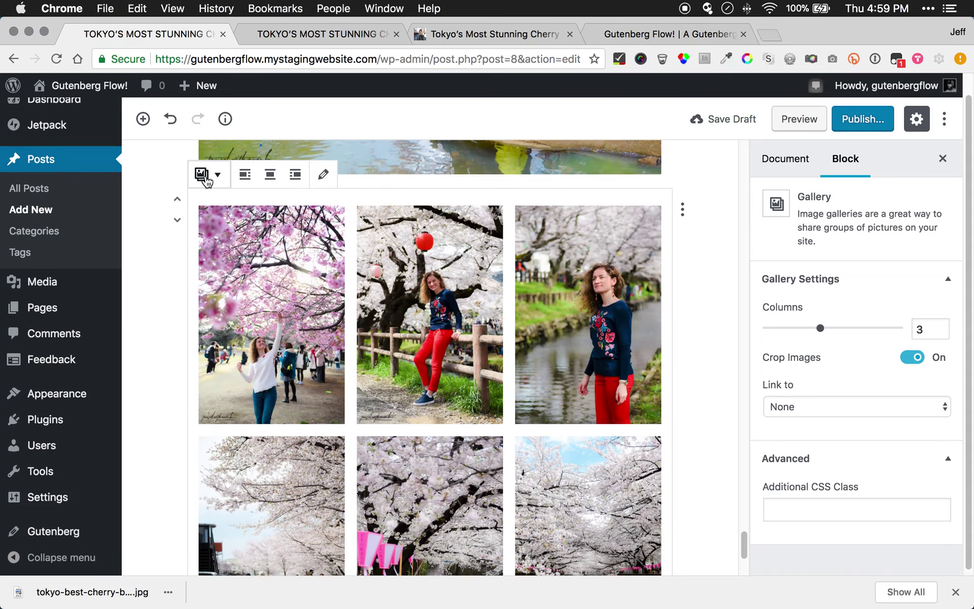
pyautogui.click(220, 176)
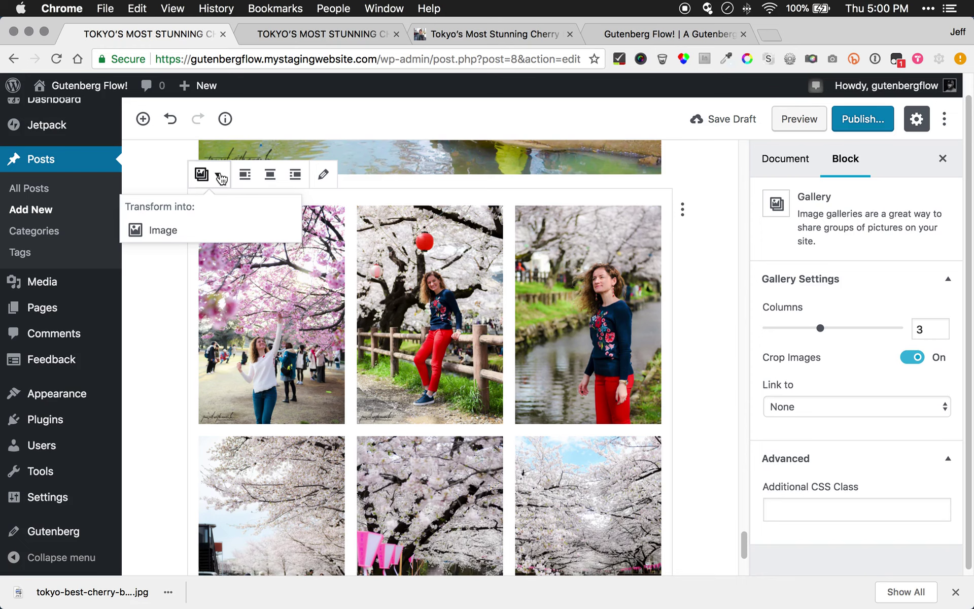
pyautogui.click(219, 177)
pyautogui.click(219, 177)
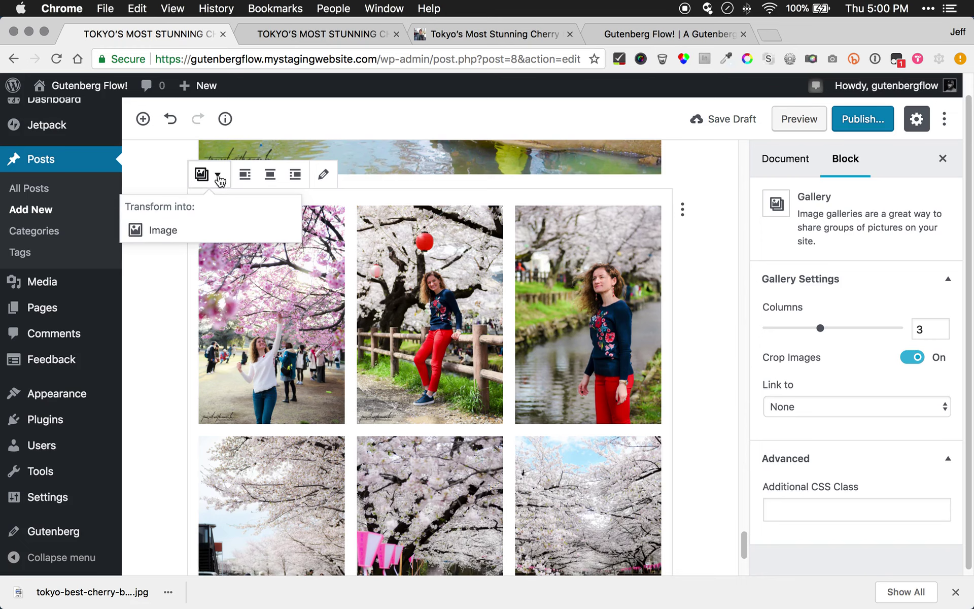
pyautogui.click(168, 232)
# Examine the separated photos in the draft and compare them with the order of photos in the original article
pyautogui.scroll(-20, 436, 300)
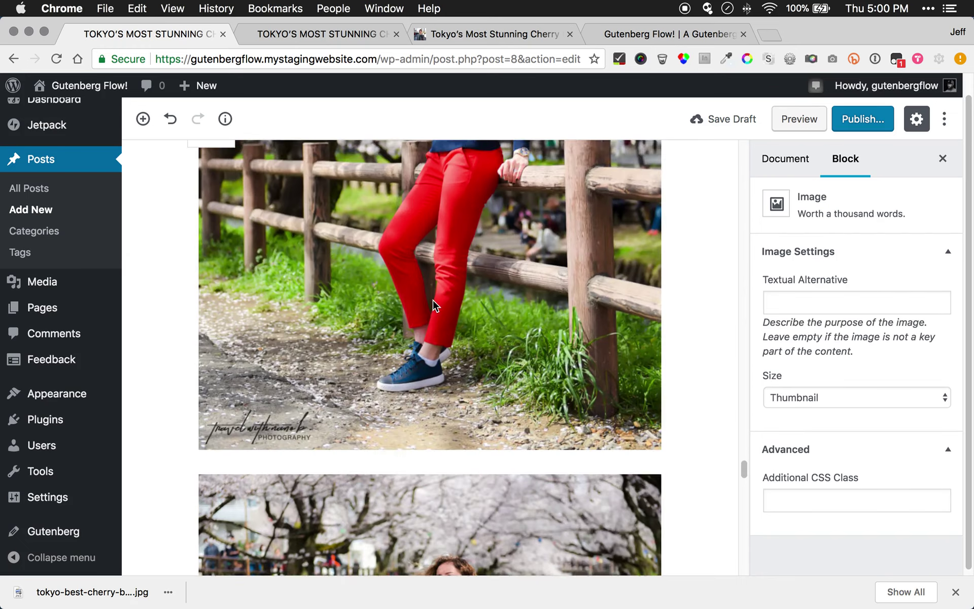
pyautogui.scroll(-20, 433, 303)
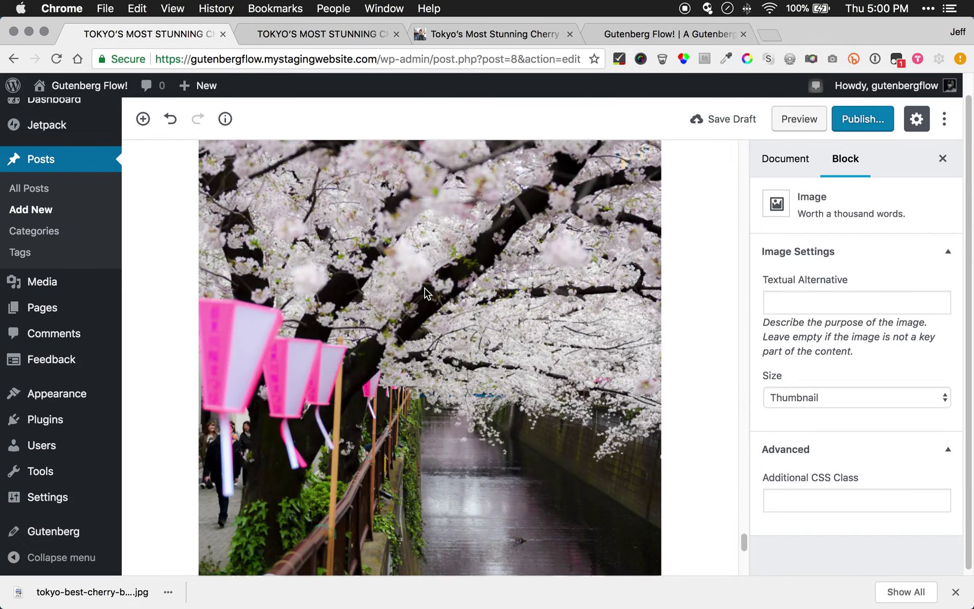
pyautogui.scroll(-10, 425, 285)
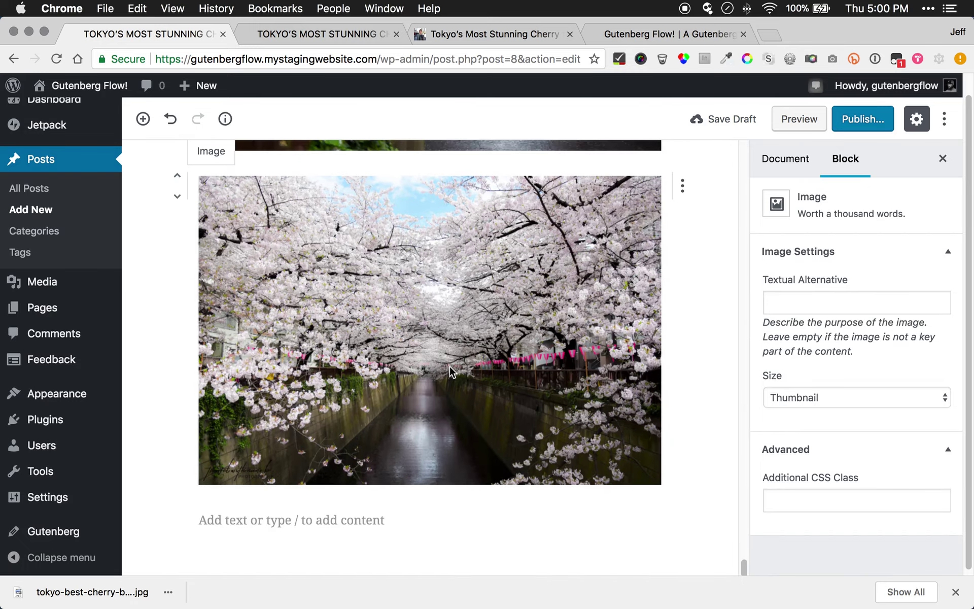
pyautogui.scroll(15, 449, 371)
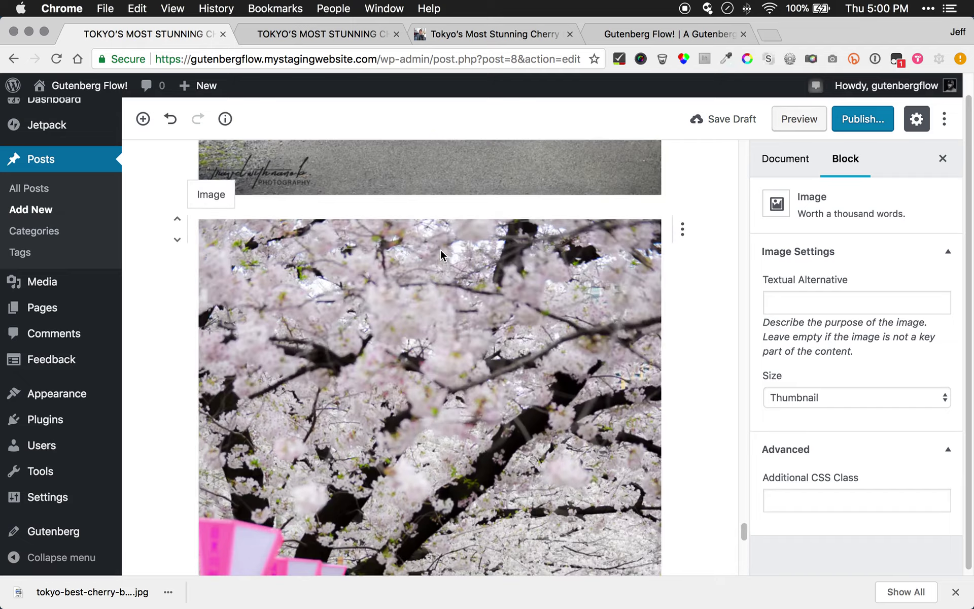
pyautogui.scroll(15, 440, 254)
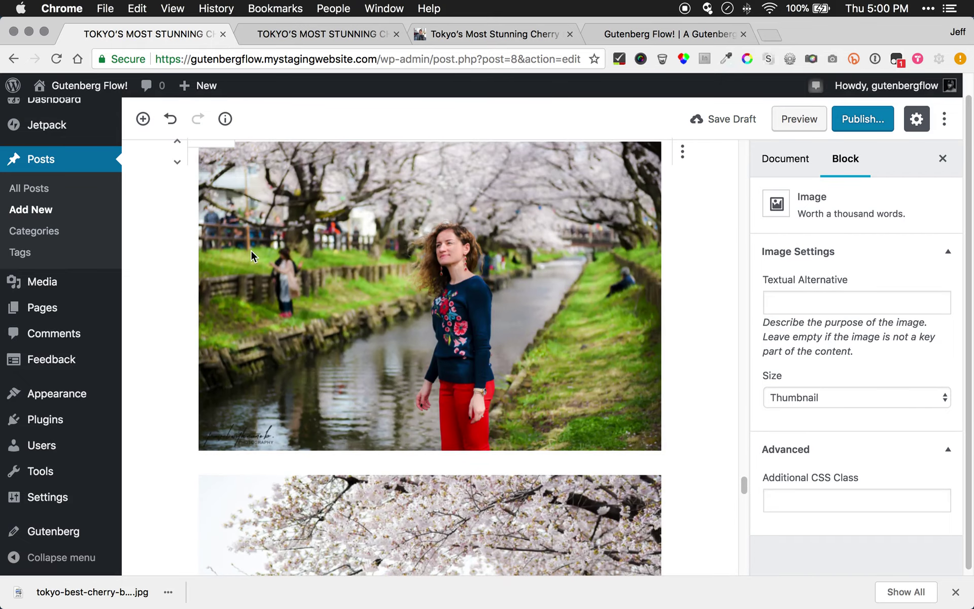
pyautogui.click(472, 34)
pyautogui.scroll(5, 198, 284)
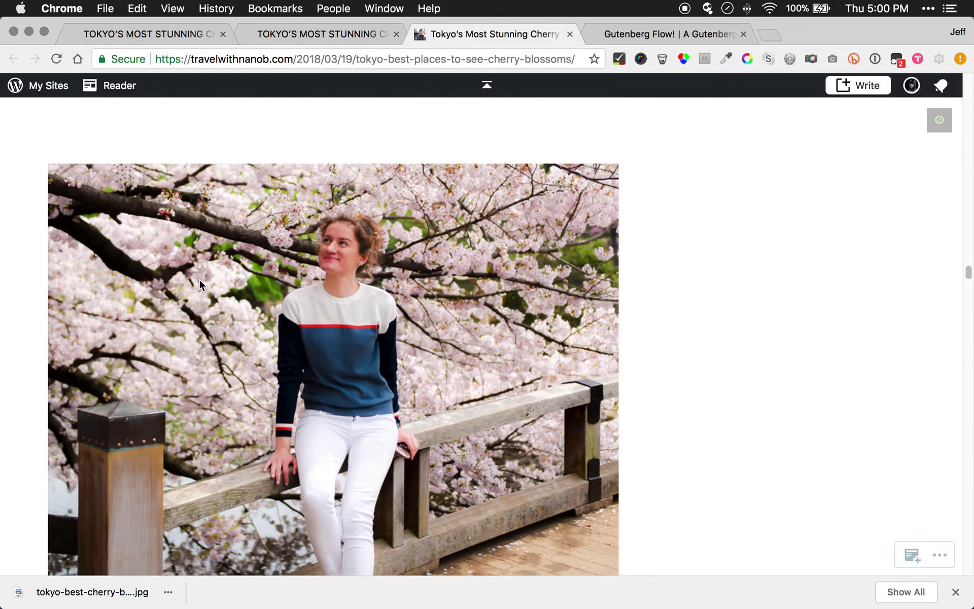
pyautogui.scroll(15, 199, 283)
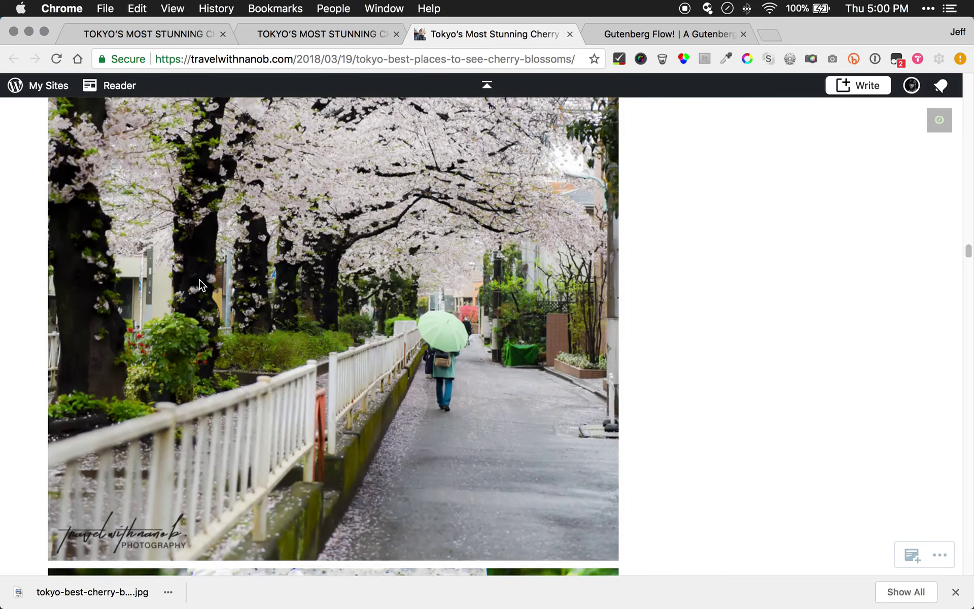
pyautogui.scroll(10, 202, 284)
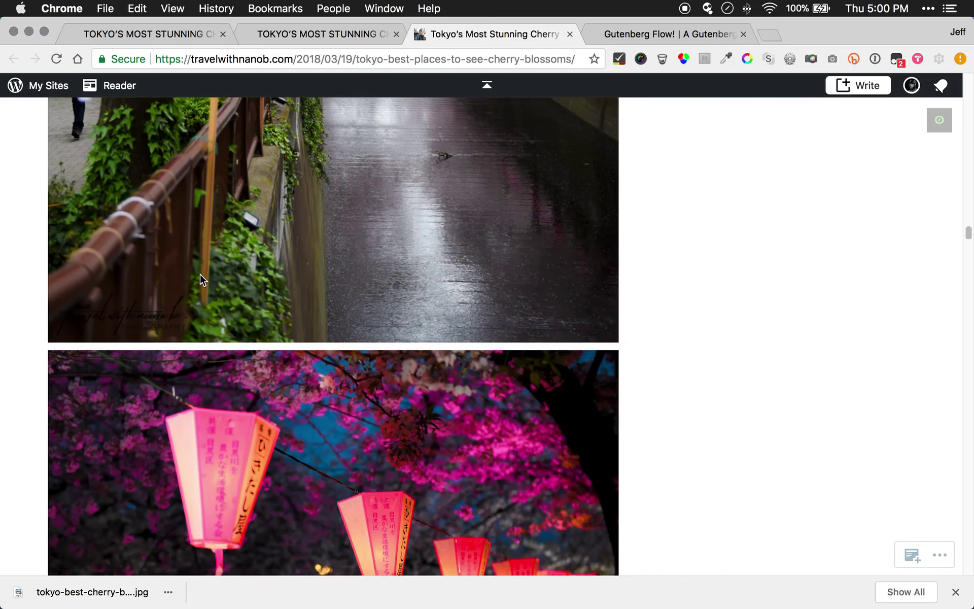
pyautogui.scroll(-10, 199, 276)
pyautogui.click(321, 34)
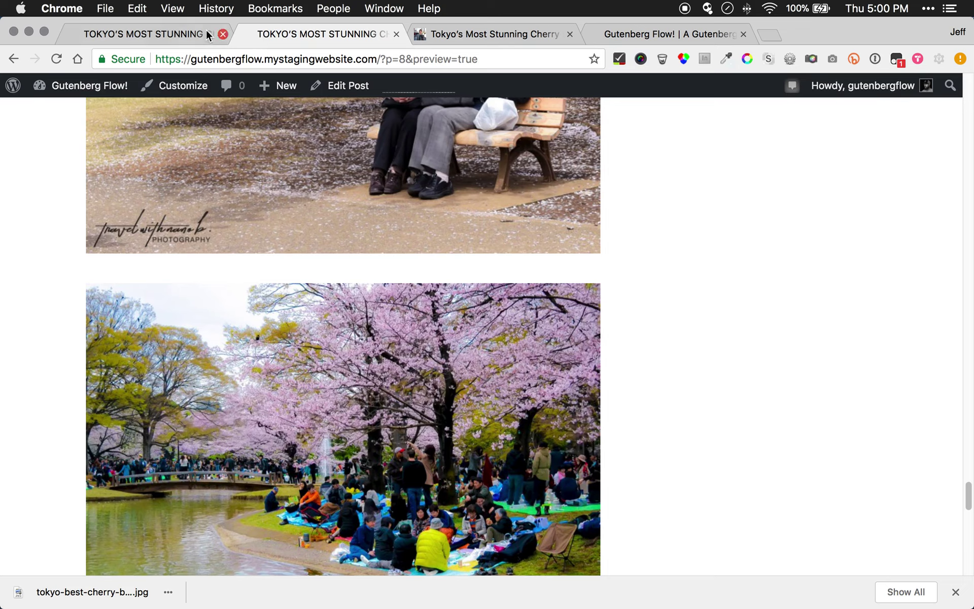
# Insert tokyo-best-cherry-blossom-spots-21.jpg, 22 and 23 from the Finder folder as a gallery at the end of the draft
pyautogui.click(148, 34)
pyautogui.scroll(-15, 380, 384)
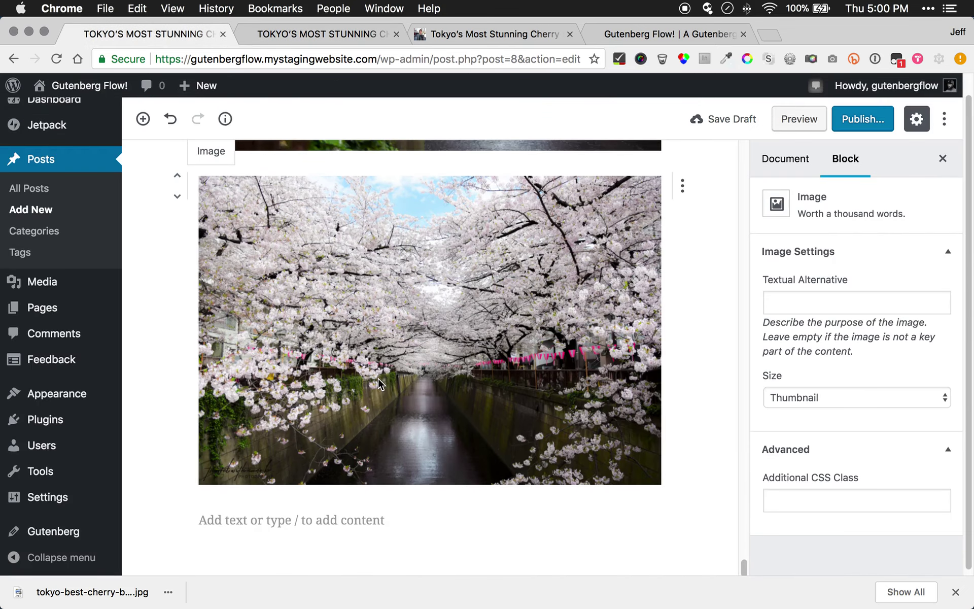
pyautogui.click(330, 521)
pyautogui.moveTo(203, 601)
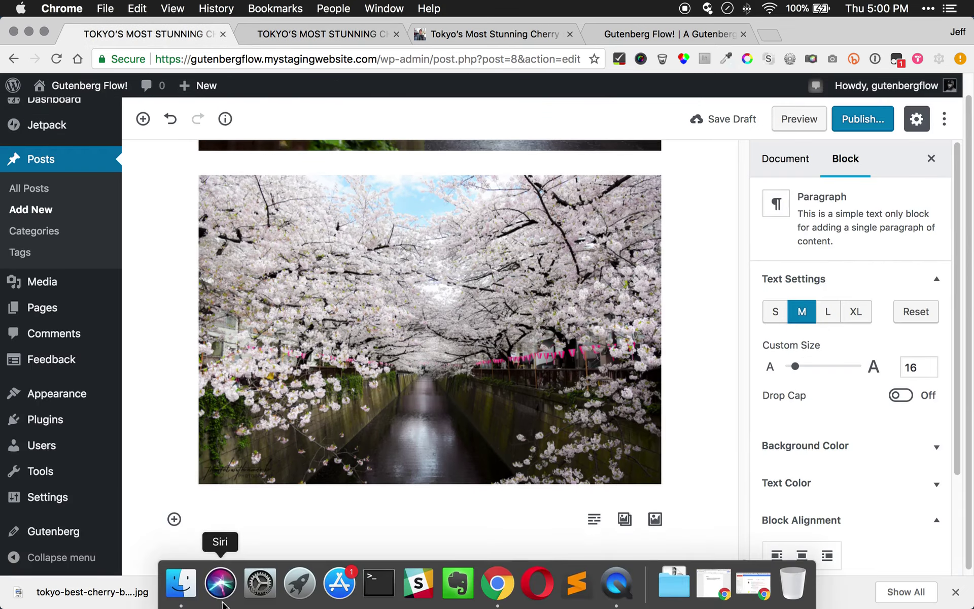
pyautogui.click(172, 593)
pyautogui.moveTo(561, 57); pyautogui.dragTo(299, 40)
pyautogui.click(520, 442)
pyautogui.press('Down')
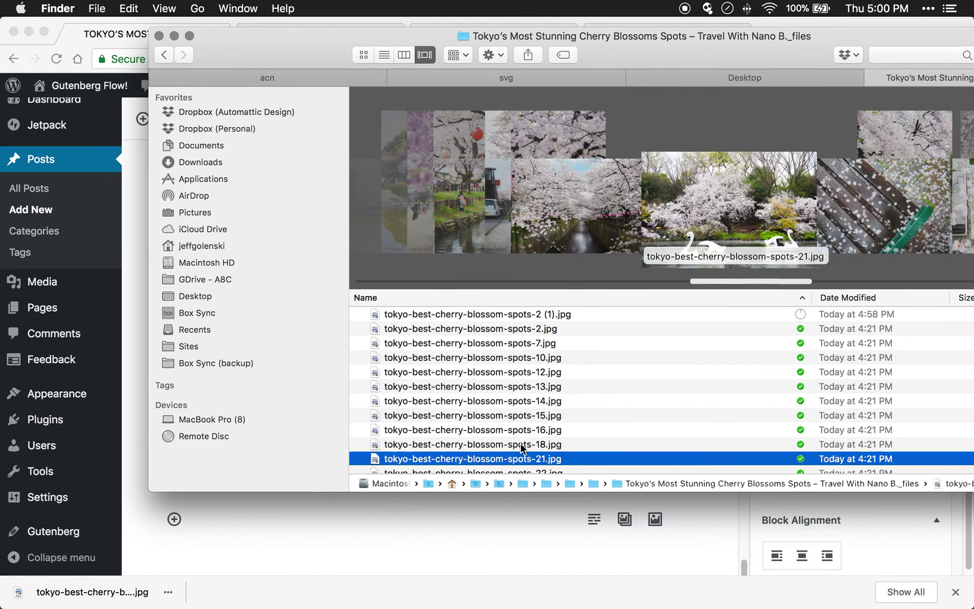
pyautogui.hotkey('shift', 'Down')
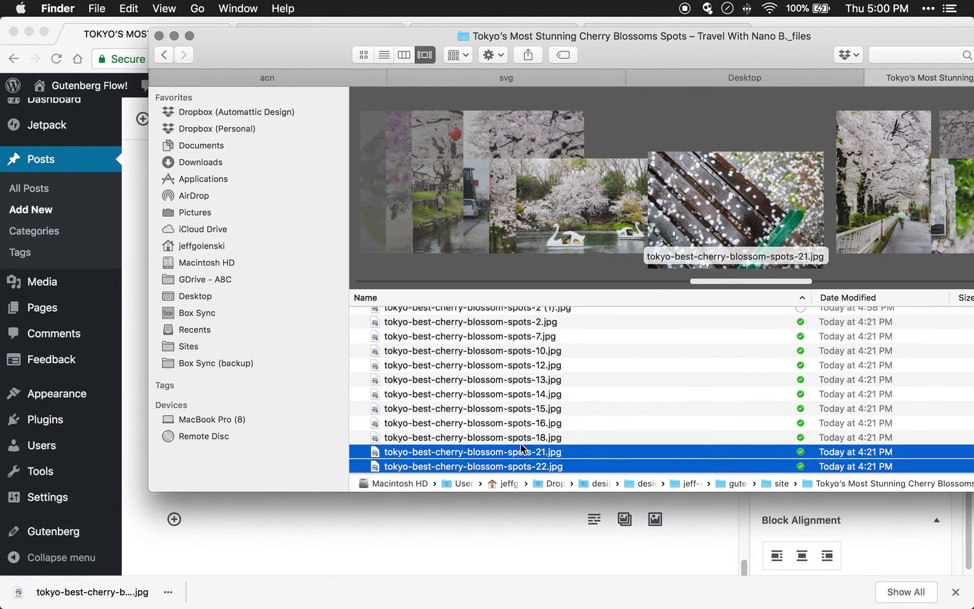
pyautogui.hotkey('shift', 'Down')
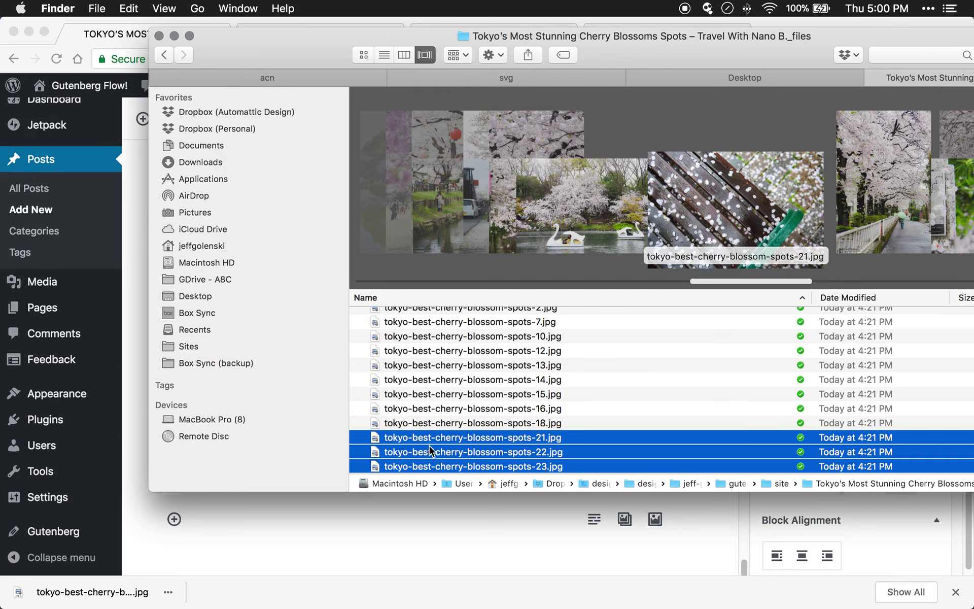
pyautogui.moveTo(430, 450); pyautogui.dragTo(291, 523)
pyautogui.click(292, 529)
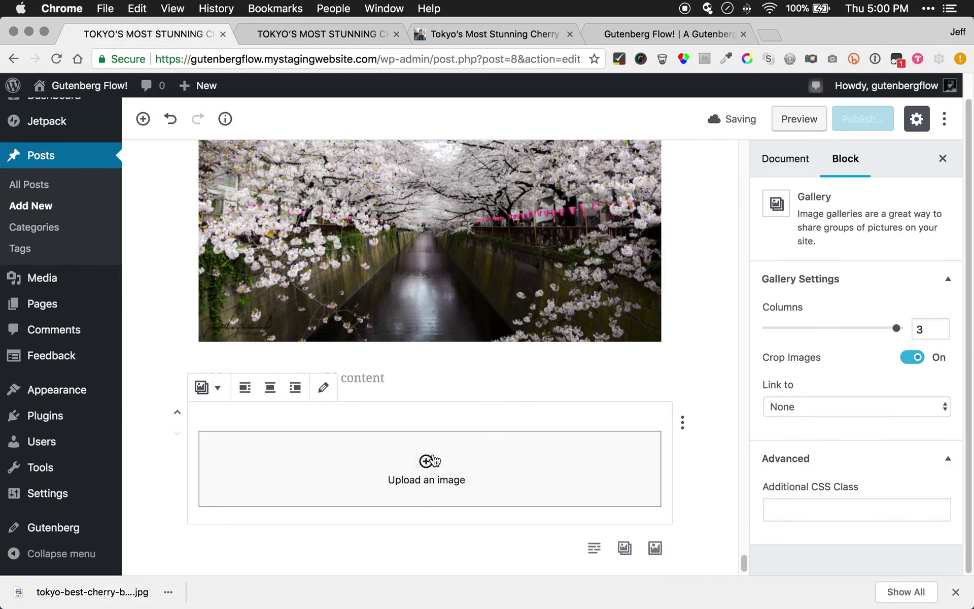
# Transform the three-photo gallery at the end of the draft into separate Image blocks
pyautogui.scroll(-5, 517, 450)
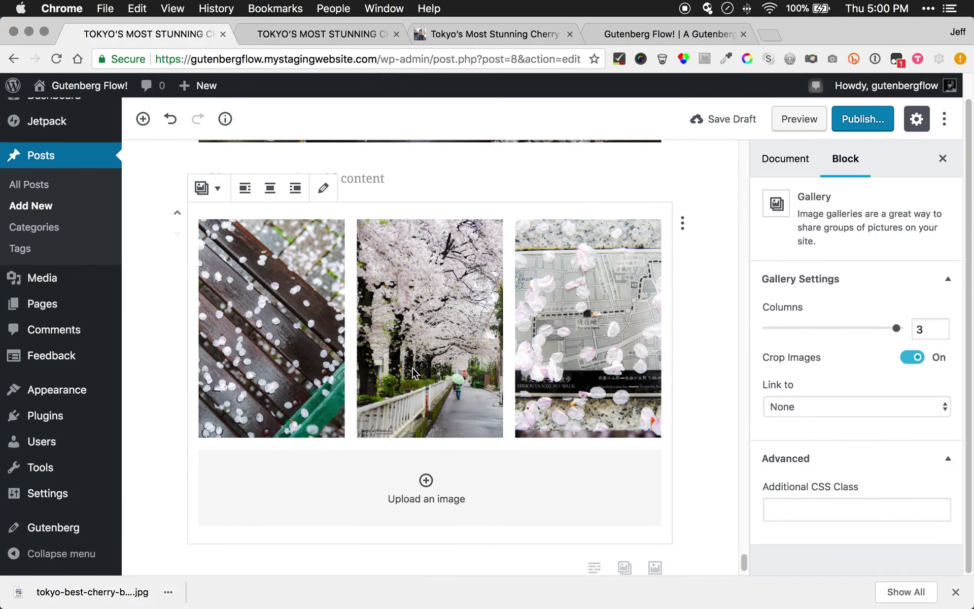
pyautogui.click(217, 192)
pyautogui.click(167, 245)
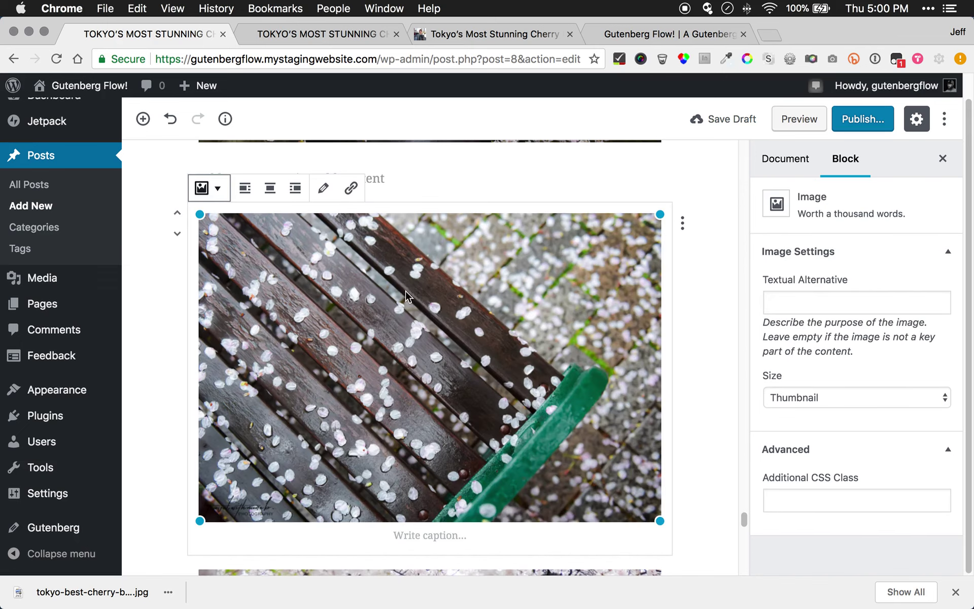
# Review the separated photos in the draft and place the cursor in the empty paragraph between the bench and pond picnic photos
pyautogui.scroll(-20, 432, 349)
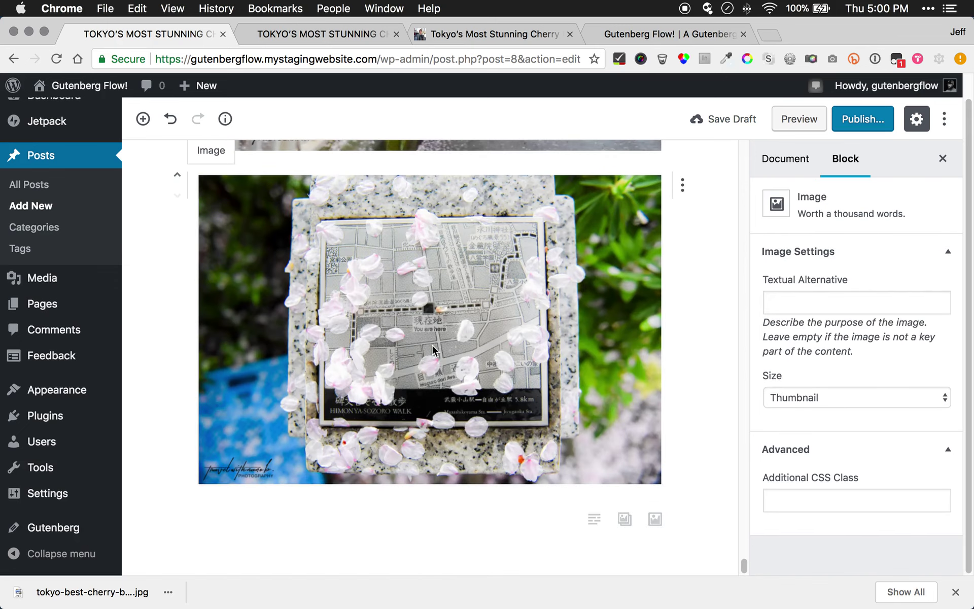
pyautogui.scroll(20, 428, 345)
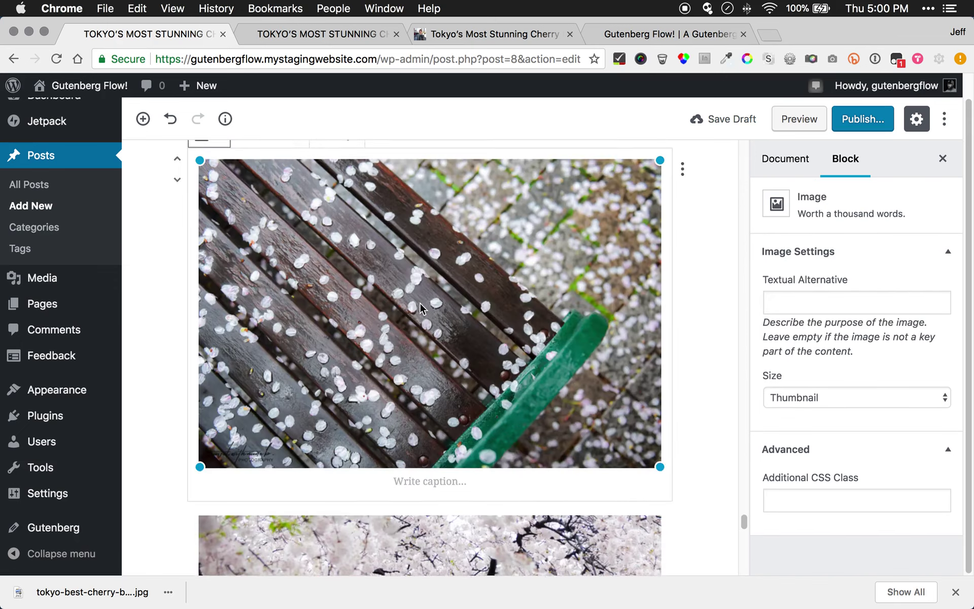
pyautogui.scroll(-20, 420, 307)
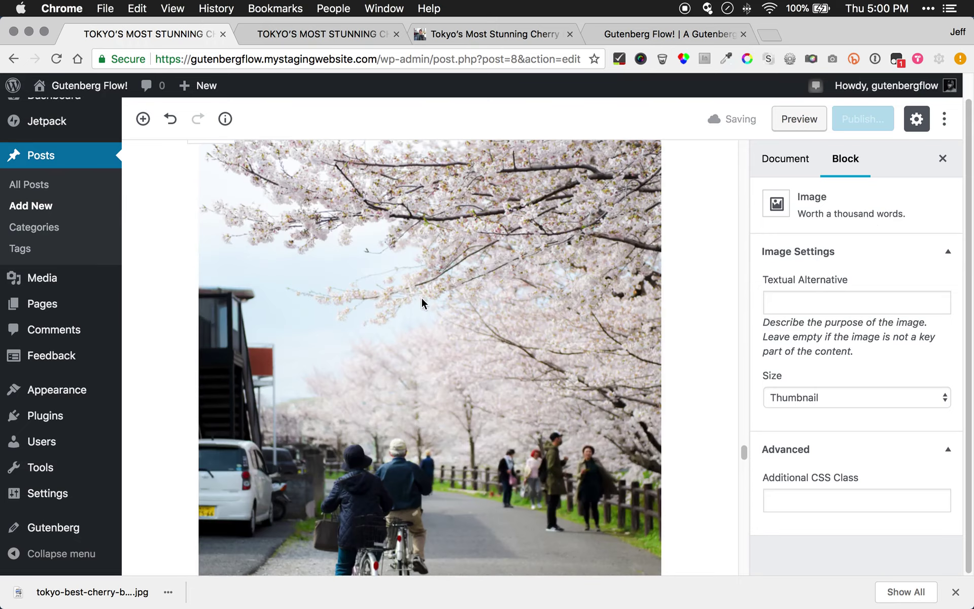
pyautogui.scroll(8, 326, 271)
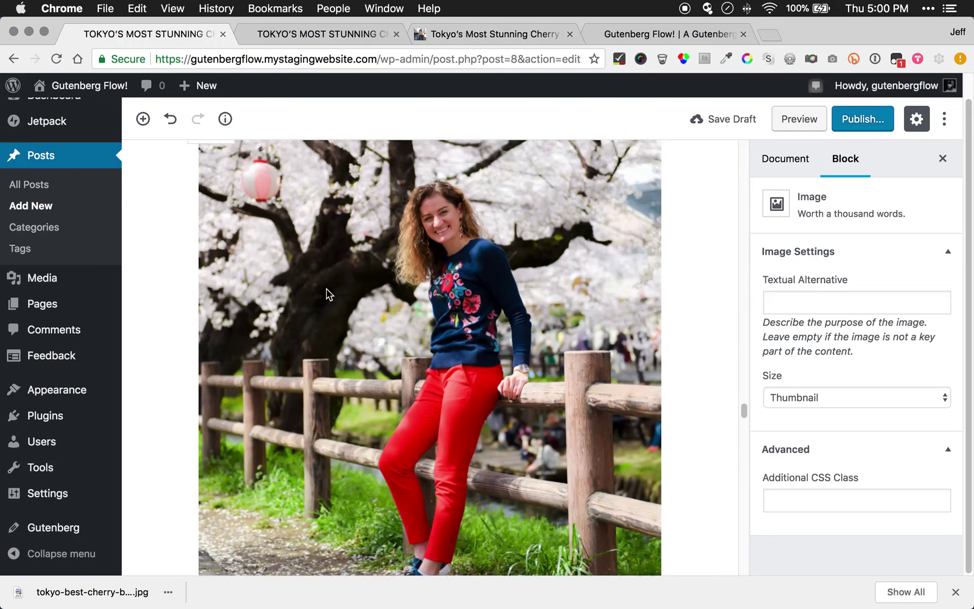
pyautogui.scroll(15, 327, 288)
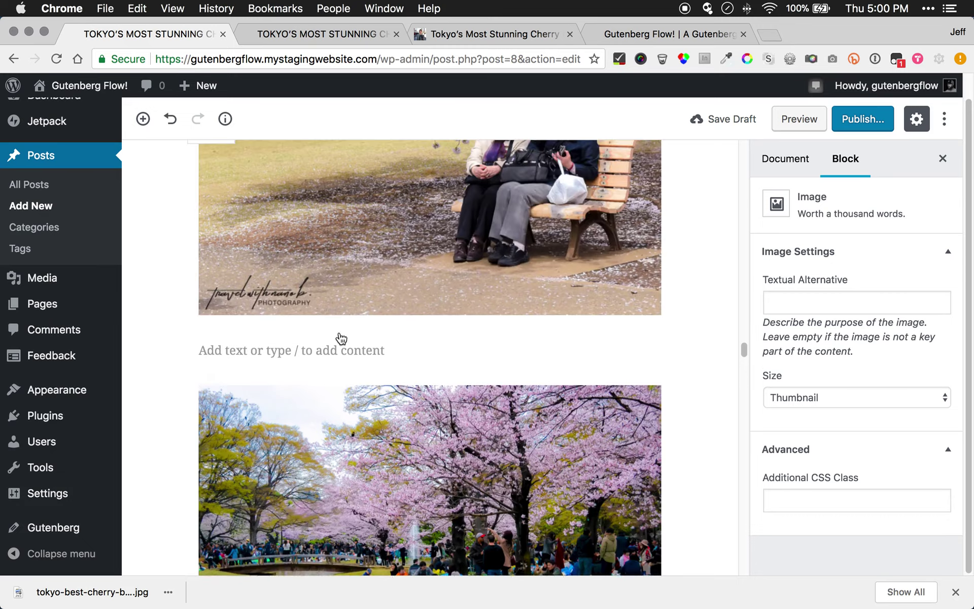
pyautogui.scroll(10, 354, 364)
pyautogui.scroll(-12, 354, 363)
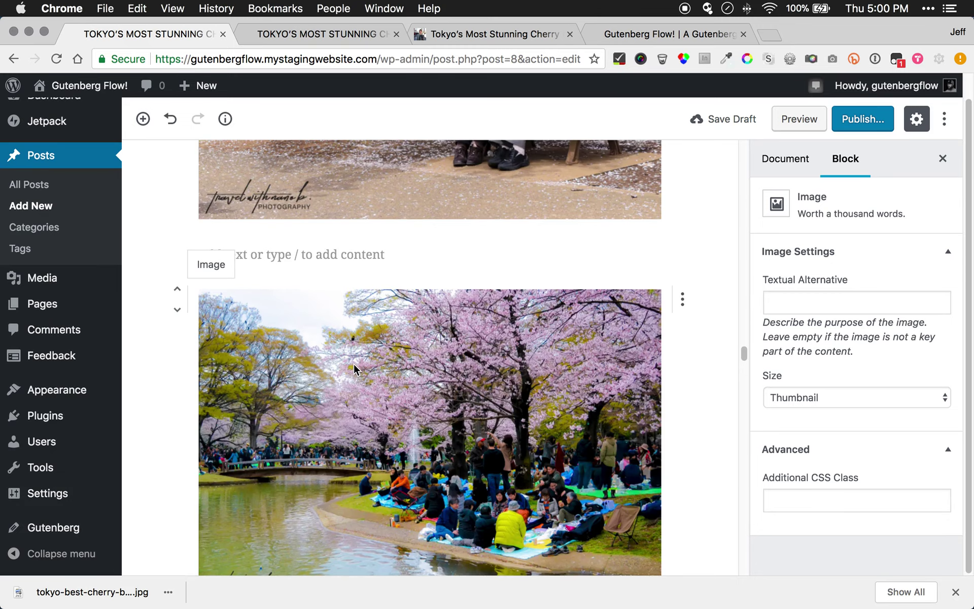
pyautogui.click(359, 249)
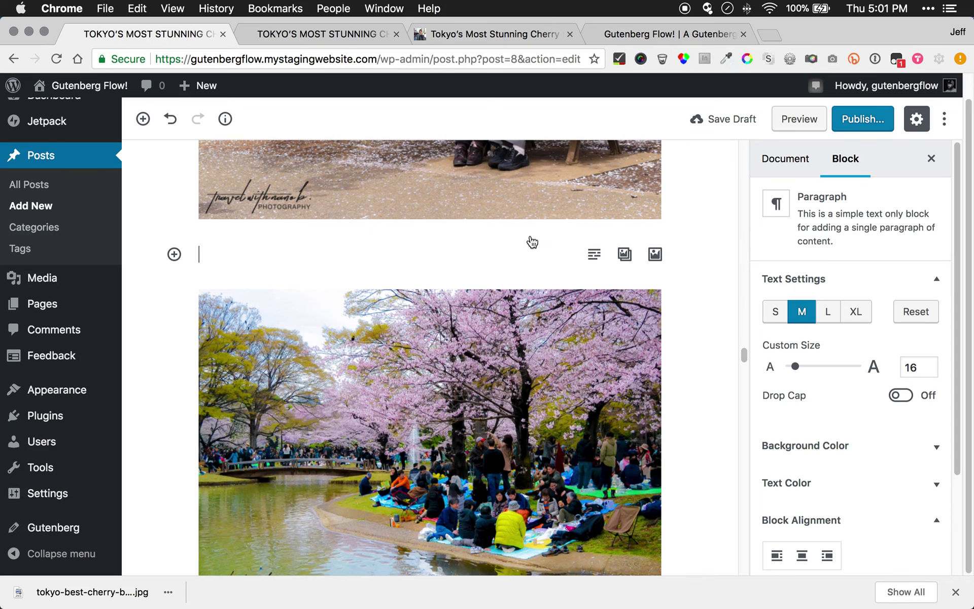
pyautogui.scroll(-3, 830, 373)
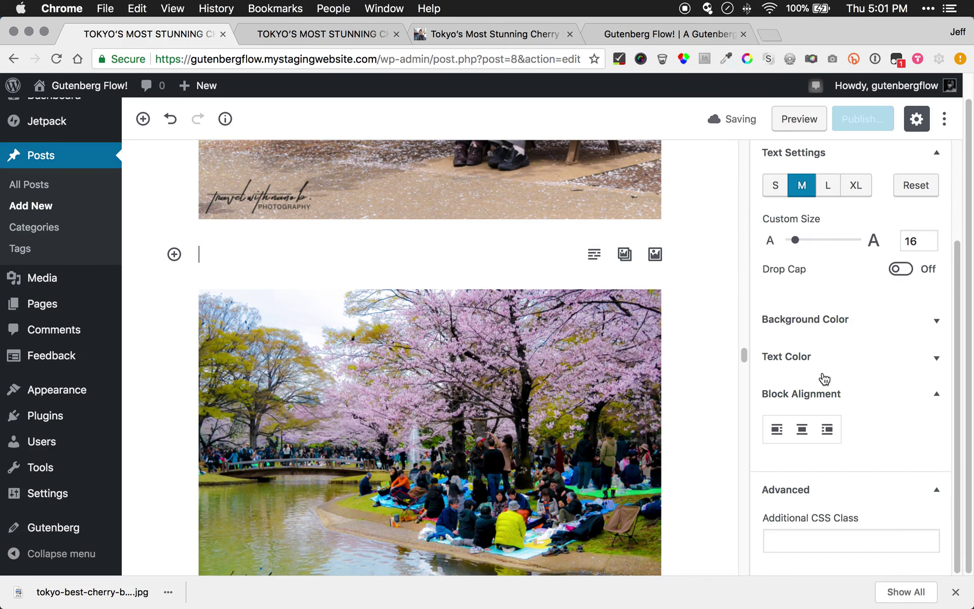
pyautogui.scroll(3, 837, 501)
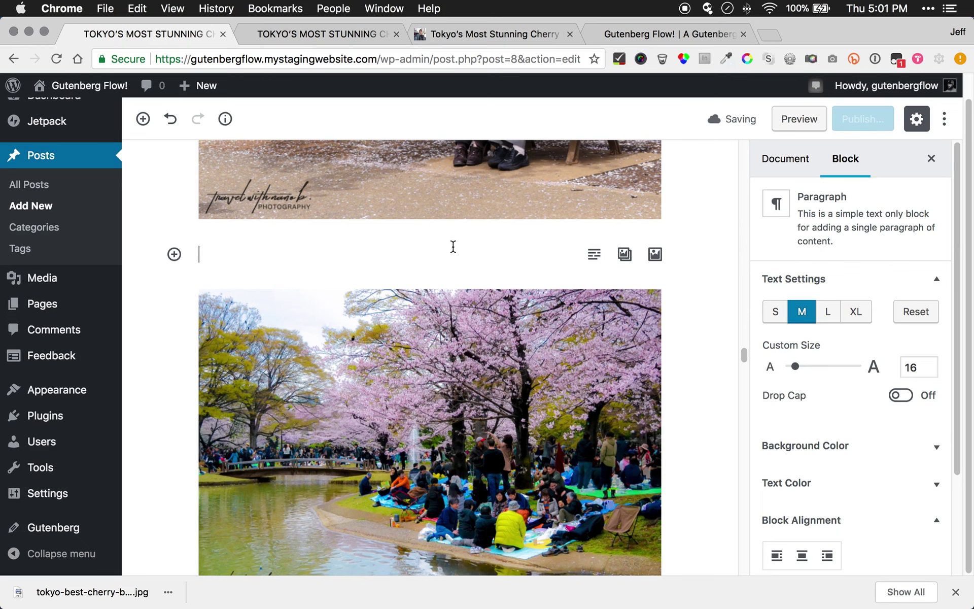
pyautogui.click(303, 315)
pyautogui.click(304, 234)
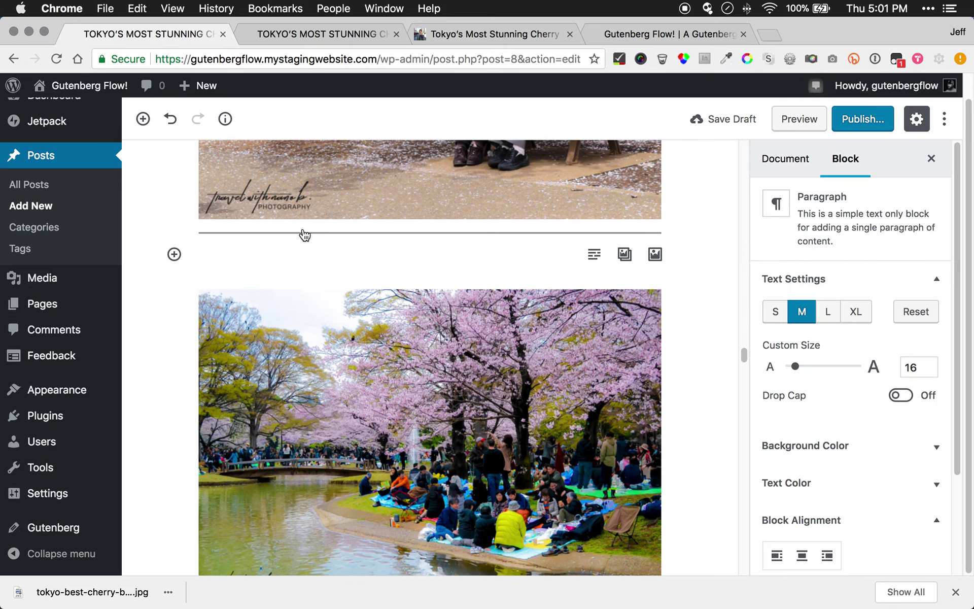
pyautogui.click(296, 298)
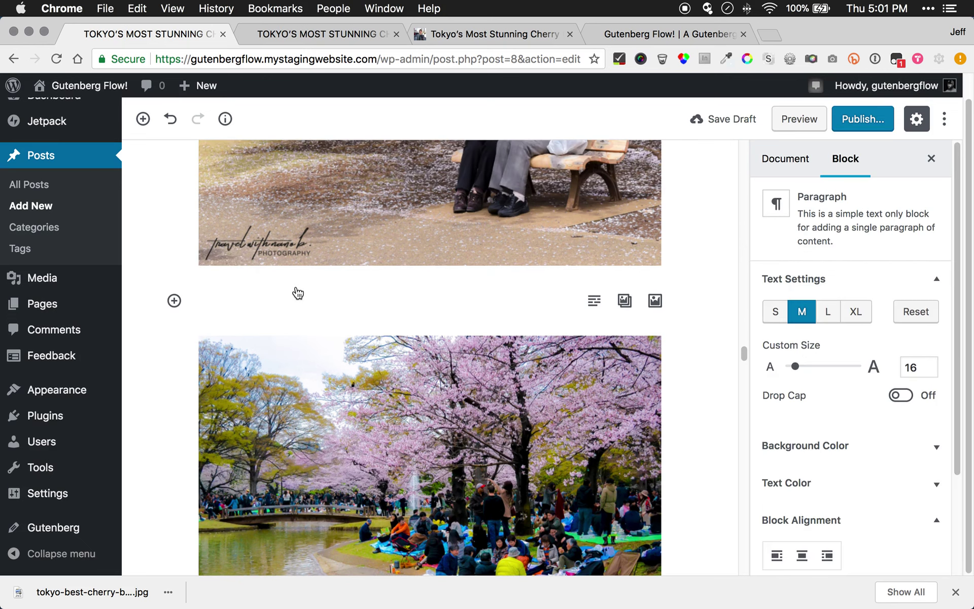
# Copy the paragraph about Rikugien and Koishikawa Gardens from the original travel article
pyautogui.click(352, 33)
pyautogui.click(454, 34)
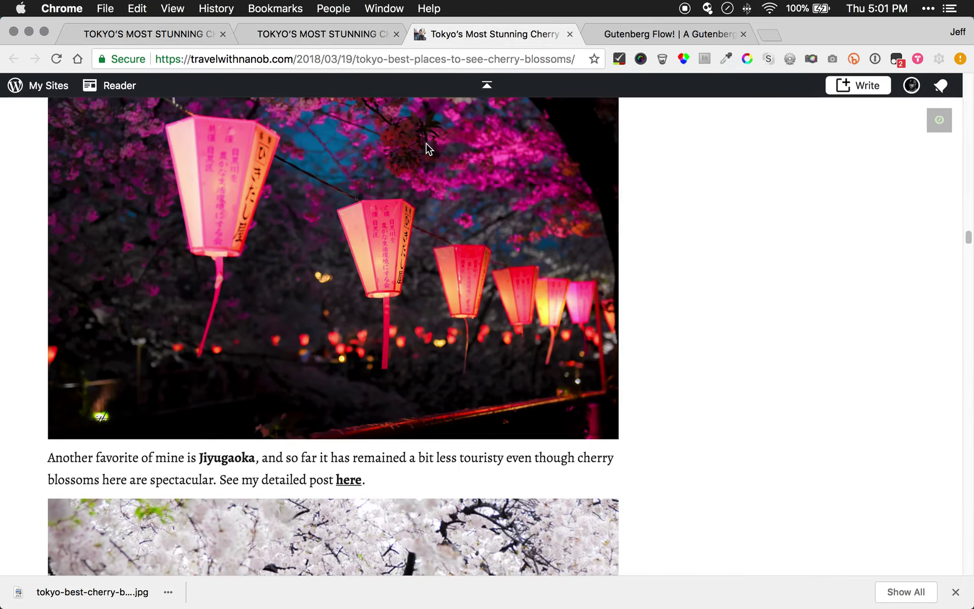
pyautogui.scroll(-5, 355, 177)
pyautogui.scroll(15, 271, 208)
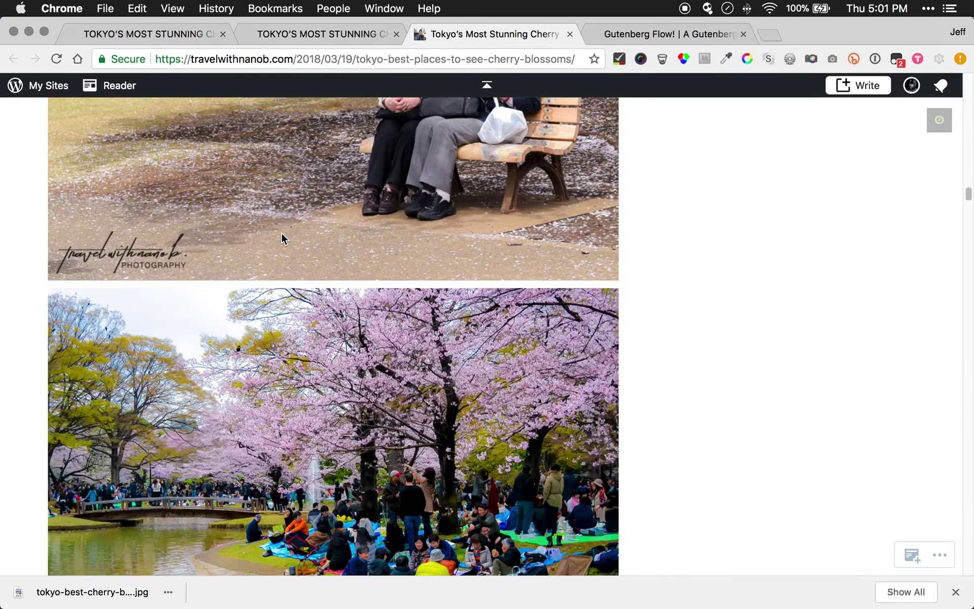
pyautogui.scroll(-6, 281, 234)
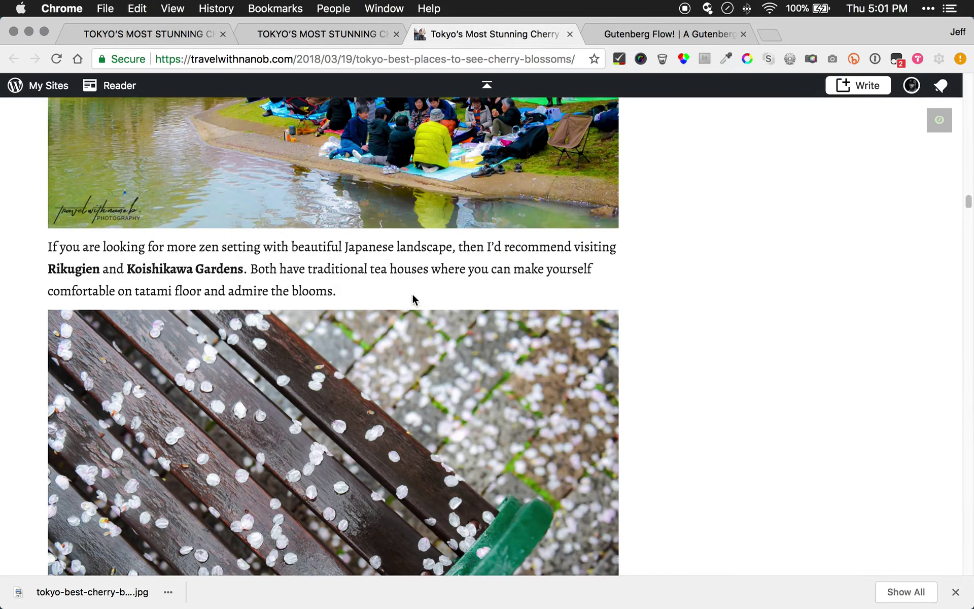
pyautogui.moveTo(412, 299); pyautogui.dragTo(48, 247)
pyautogui.press('super+c')
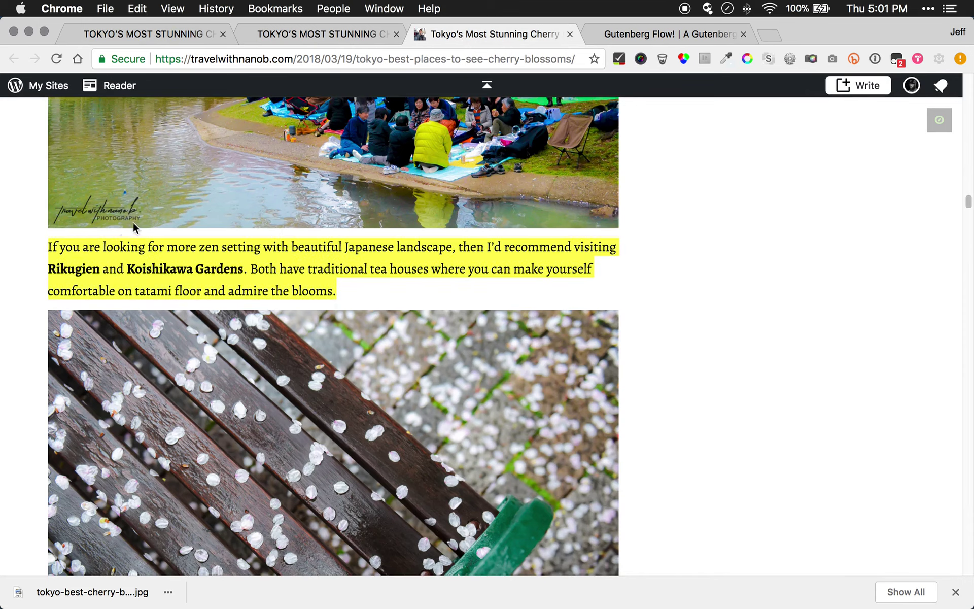
# Paste the Rikugien and Koishikawa Gardens paragraph into the draft directly below the pond picnic photo
pyautogui.click(160, 34)
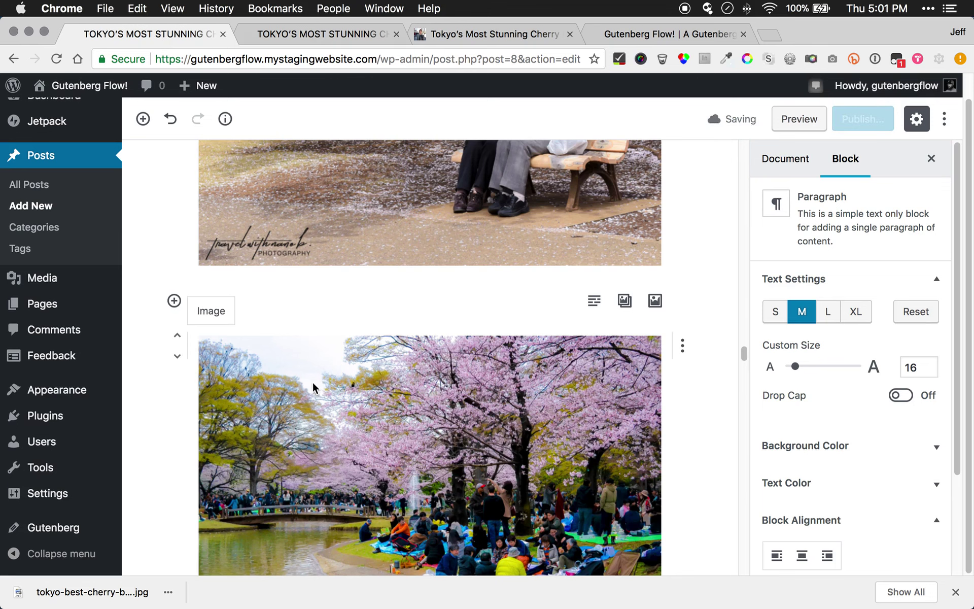
pyautogui.scroll(-5, 312, 381)
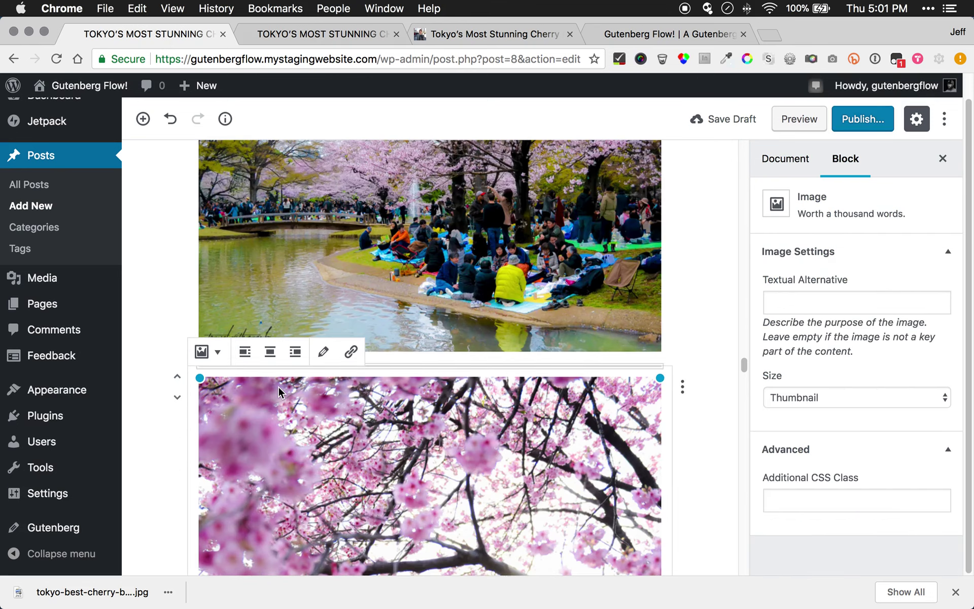
pyautogui.click(279, 390)
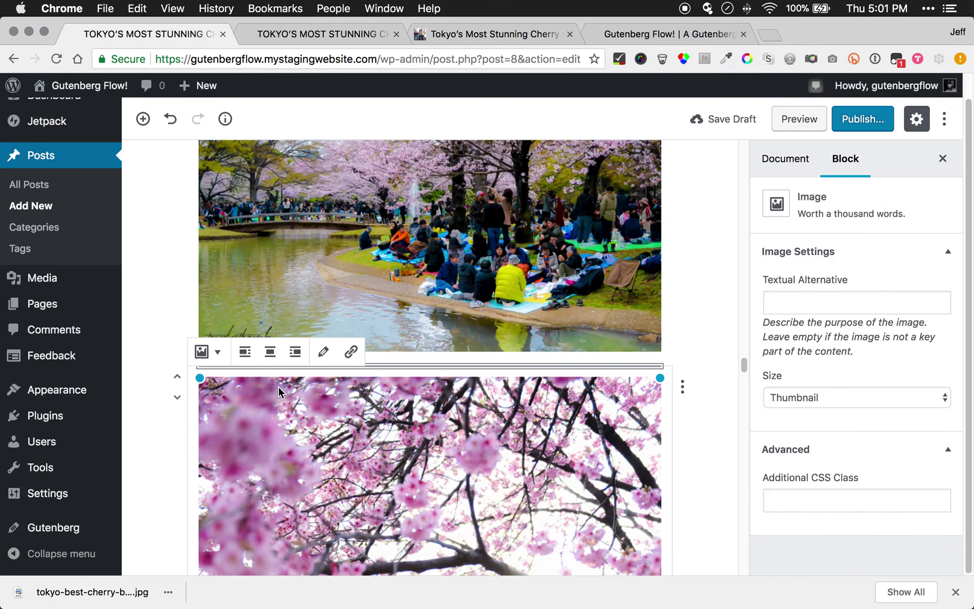
pyautogui.click(467, 368)
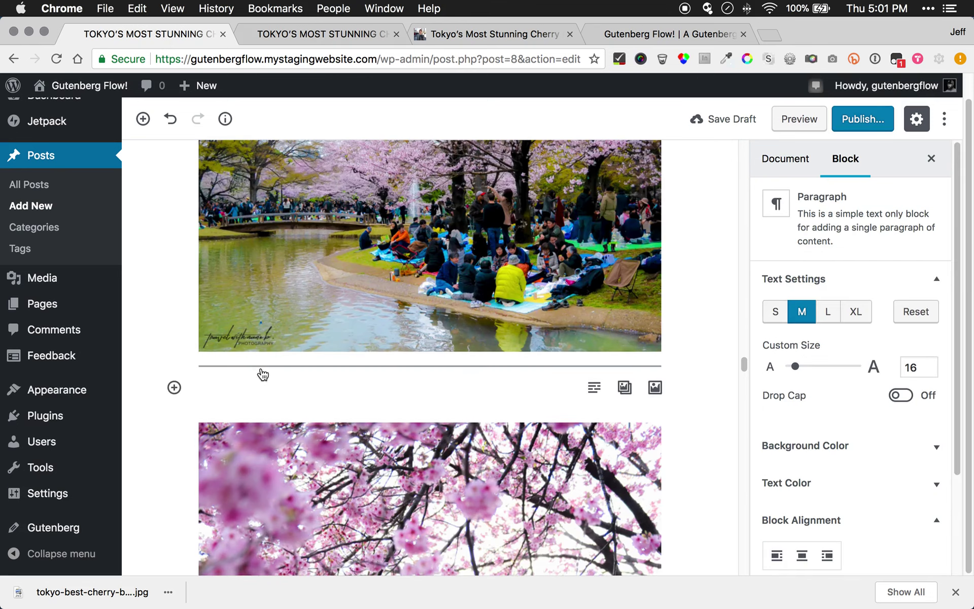
pyautogui.press('super+v')
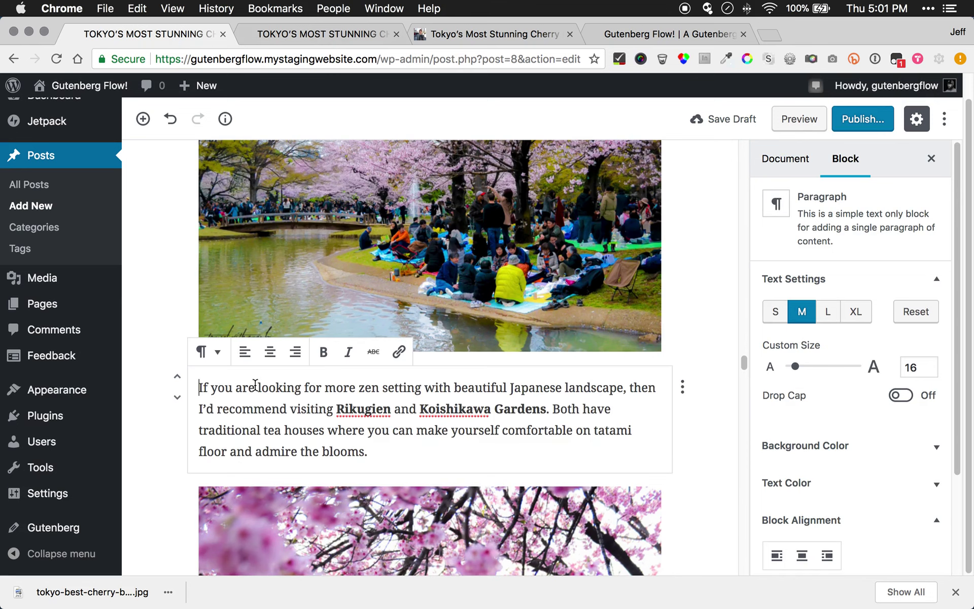
# Check which photo follows the Rikugien and Koishikawa Gardens paragraph in the original article and locate that photo in the draft
pyautogui.scroll(-5, 377, 444)
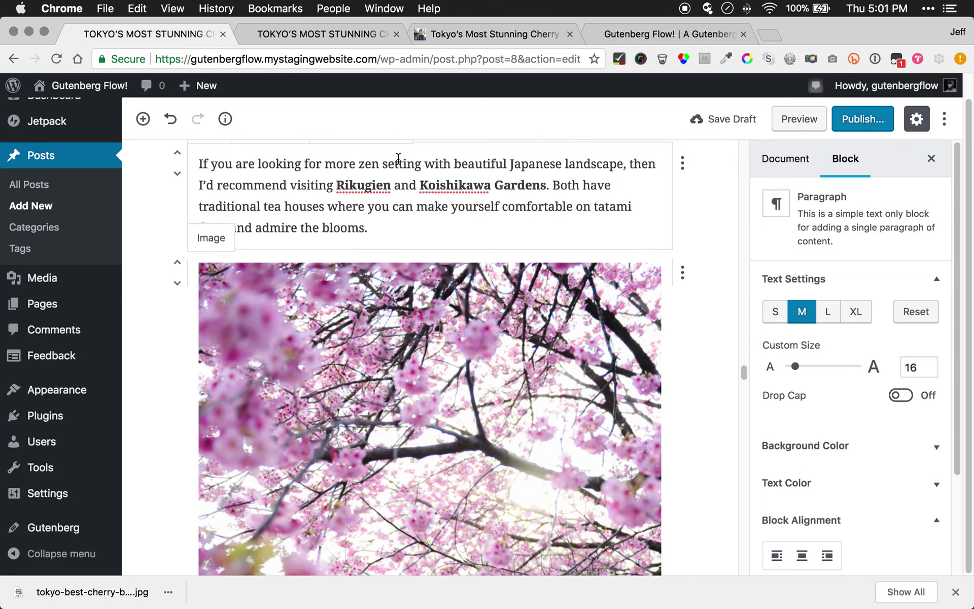
pyautogui.click(469, 34)
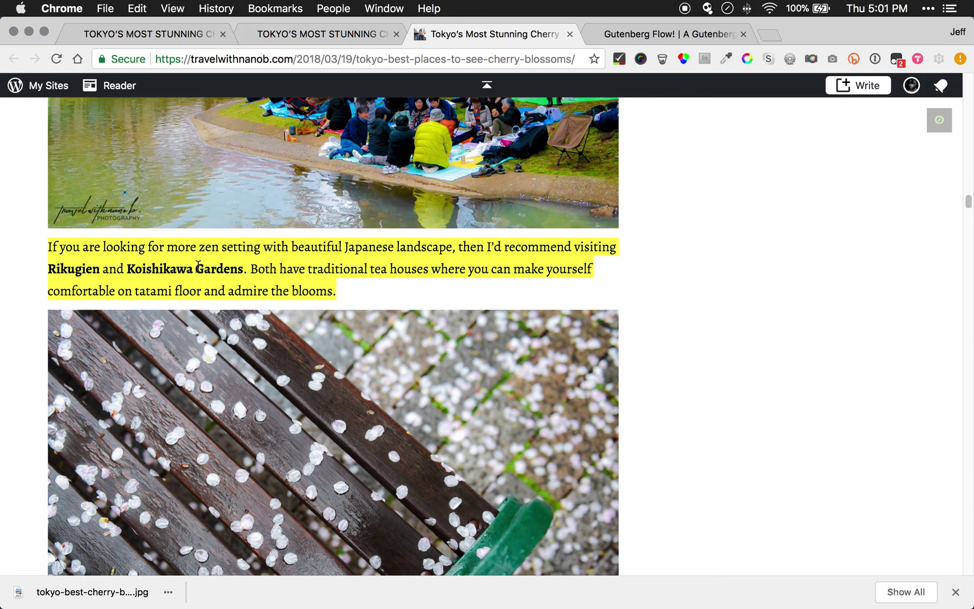
pyautogui.click(287, 393)
pyautogui.scroll(-6, 287, 394)
pyautogui.scroll(3, 298, 325)
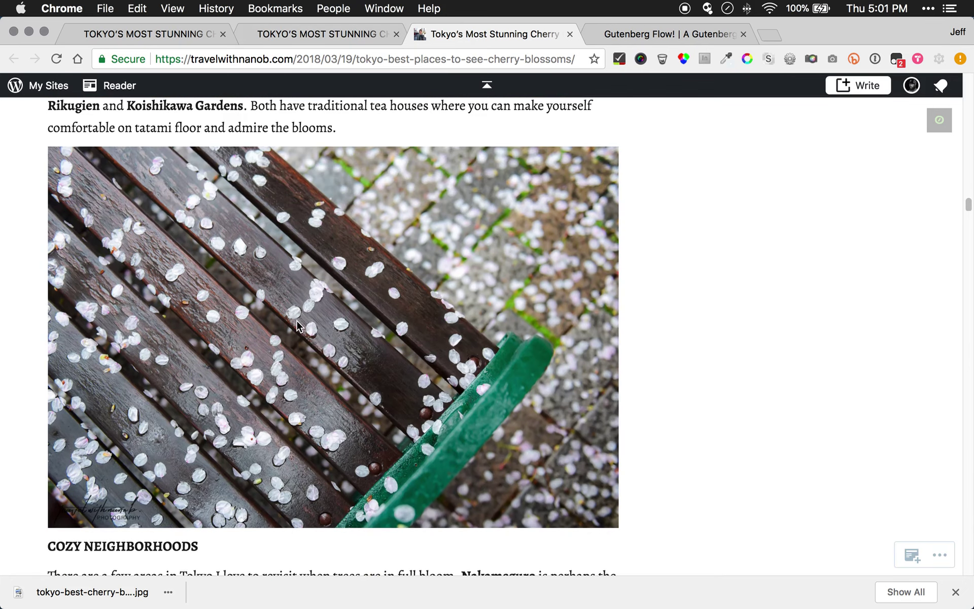
pyautogui.click(176, 23)
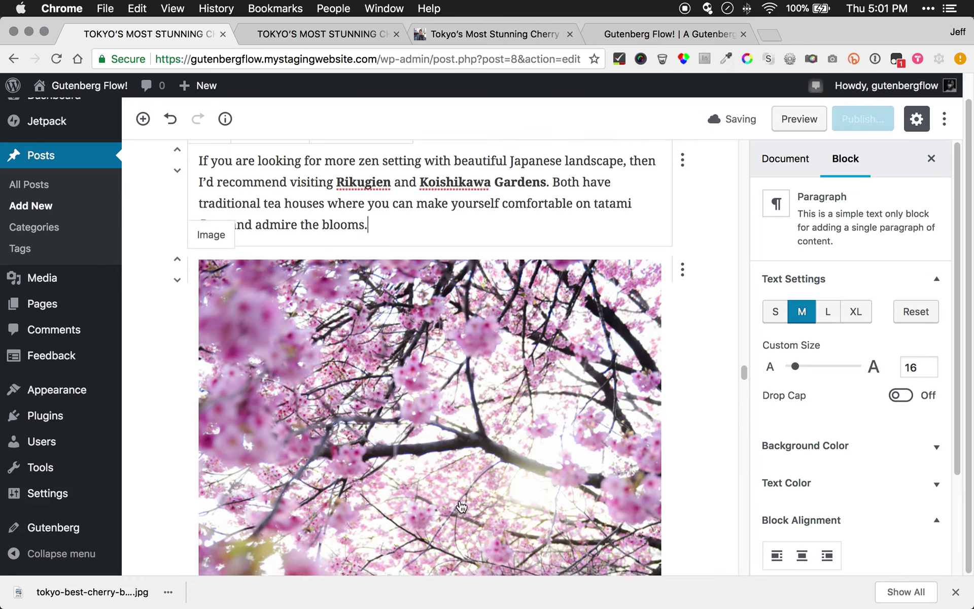
pyautogui.scroll(-10, 446, 460)
pyautogui.scroll(-20, 449, 453)
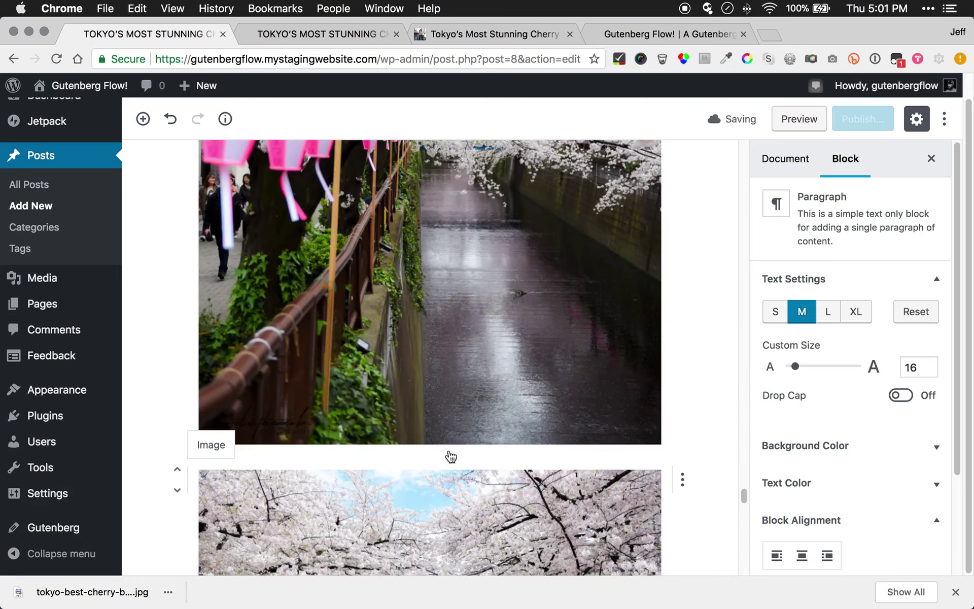
pyautogui.scroll(8, 421, 420)
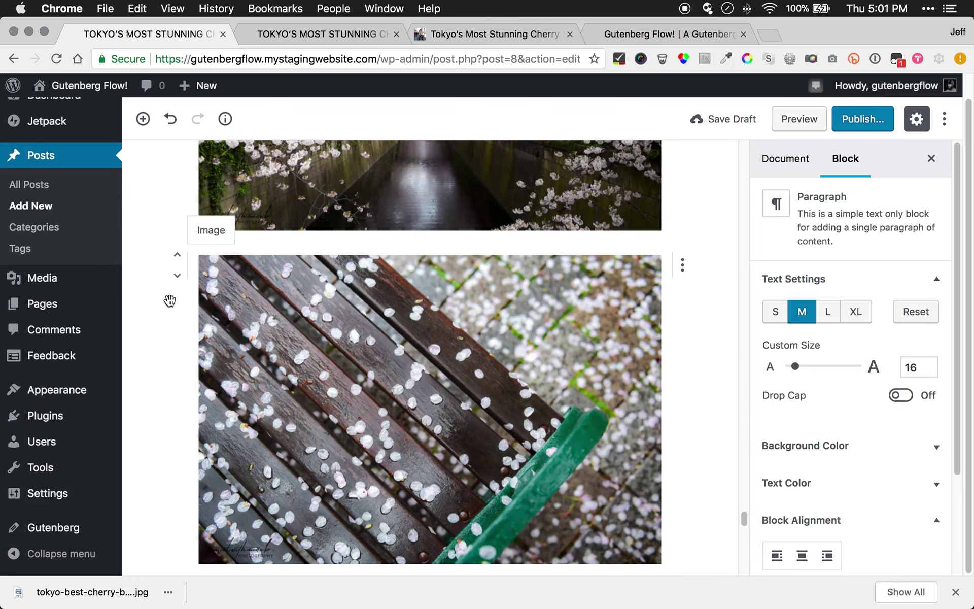
pyautogui.click(316, 325)
pyautogui.keyDown('shift'); pyautogui.click(330, 211); pyautogui.keyUp('shift')
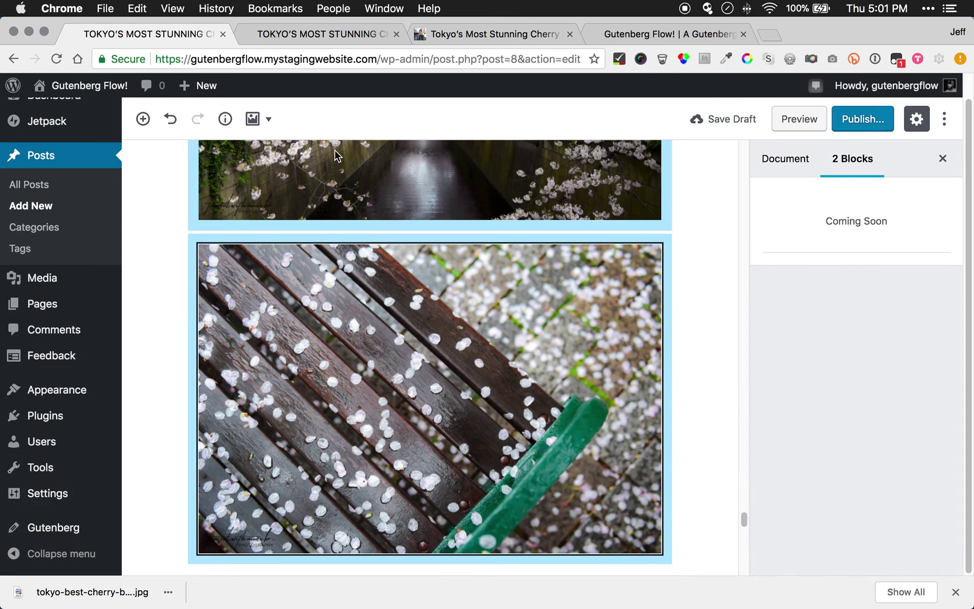
pyautogui.scroll(7, 395, 306)
pyautogui.click(472, 297)
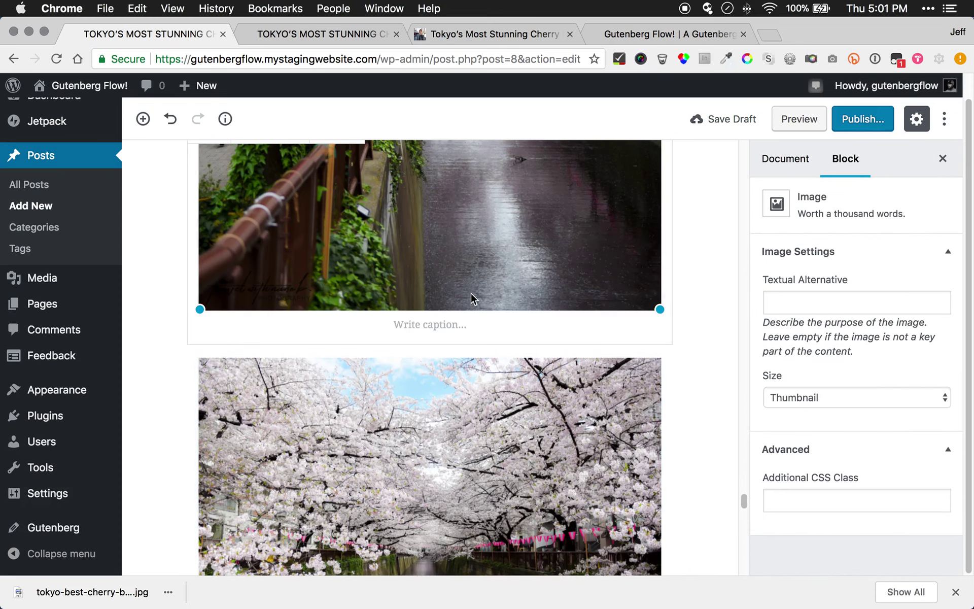
# Move the photo of the petal-covered bench up until it sits directly below the Rikugien and Koishikawa Gardens paragraph
pyautogui.scroll(-10, 362, 467)
pyautogui.scroll(3, 304, 431)
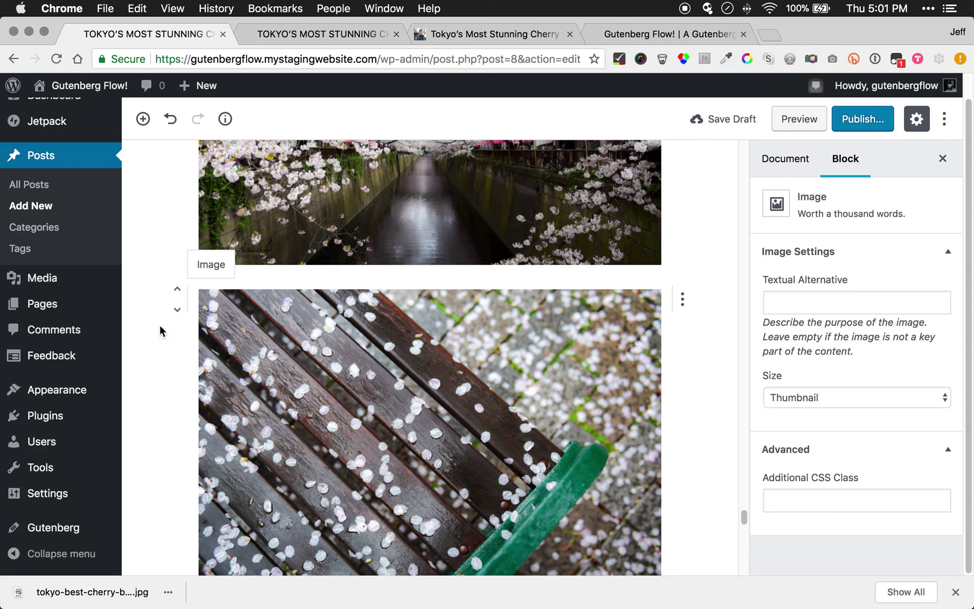
pyautogui.click(177, 291)
pyautogui.click(177, 291)
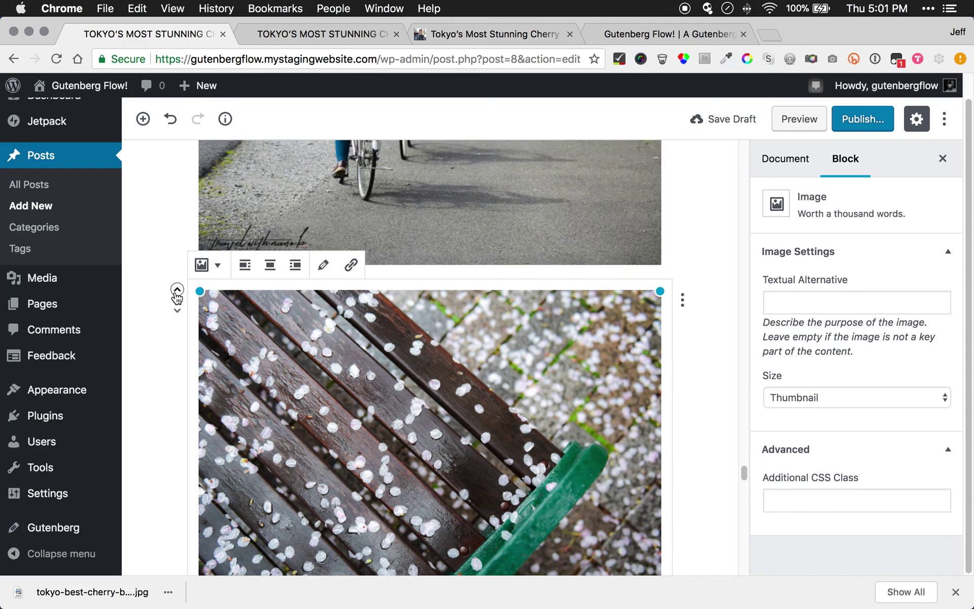
pyautogui.click(177, 291)
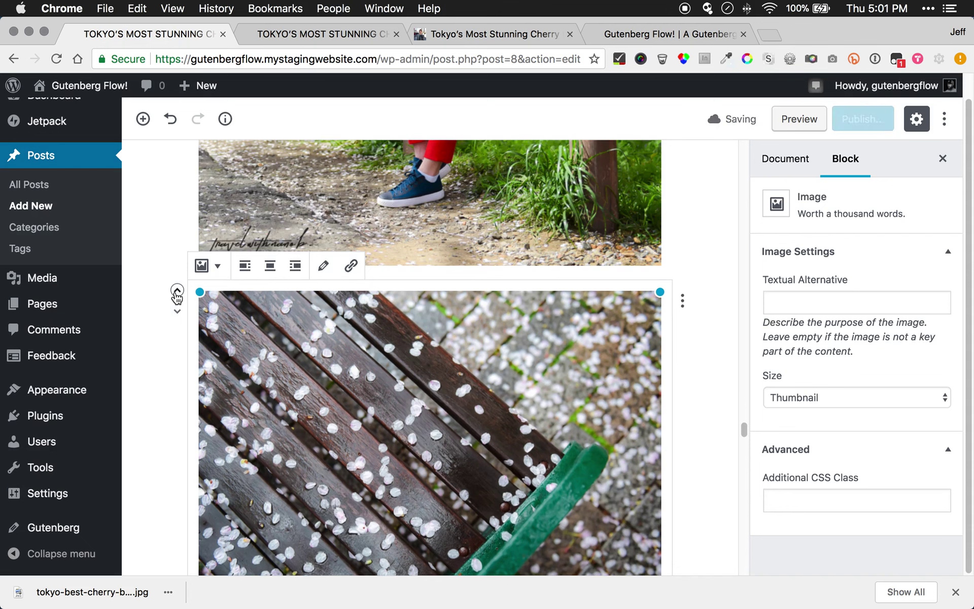
pyautogui.click(177, 291)
pyautogui.click(177, 291)
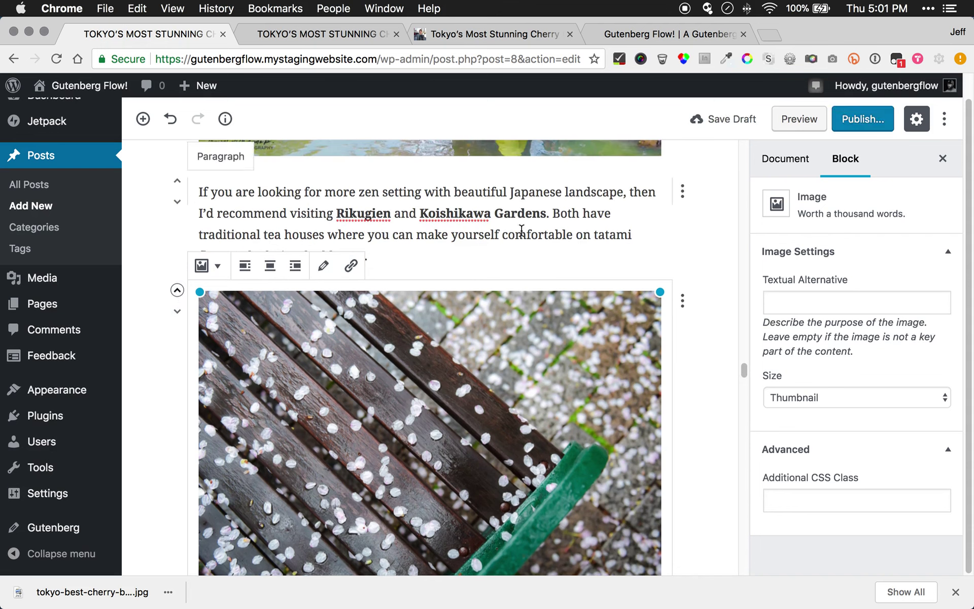
pyautogui.click(525, 231)
pyautogui.click(420, 381)
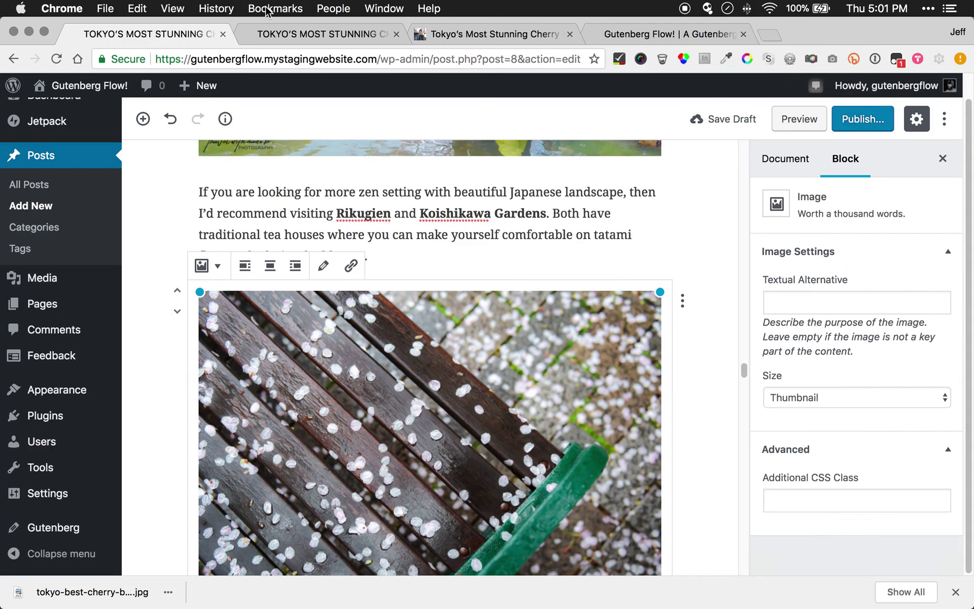
# Preview the draft post and review its paragraphs and photos down to the petal-covered bench photo
pyautogui.click(823, 120)
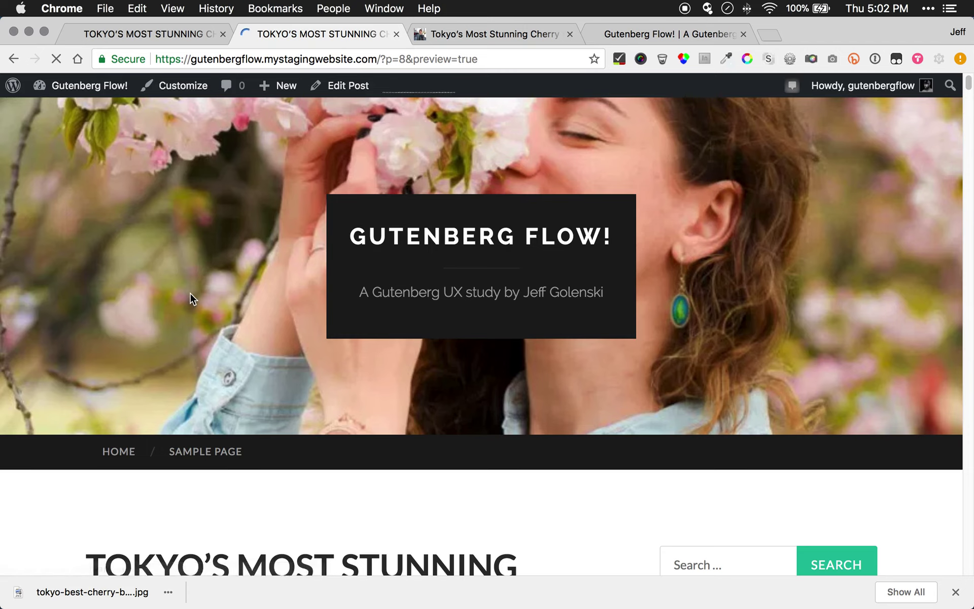
pyautogui.scroll(-20, 188, 279)
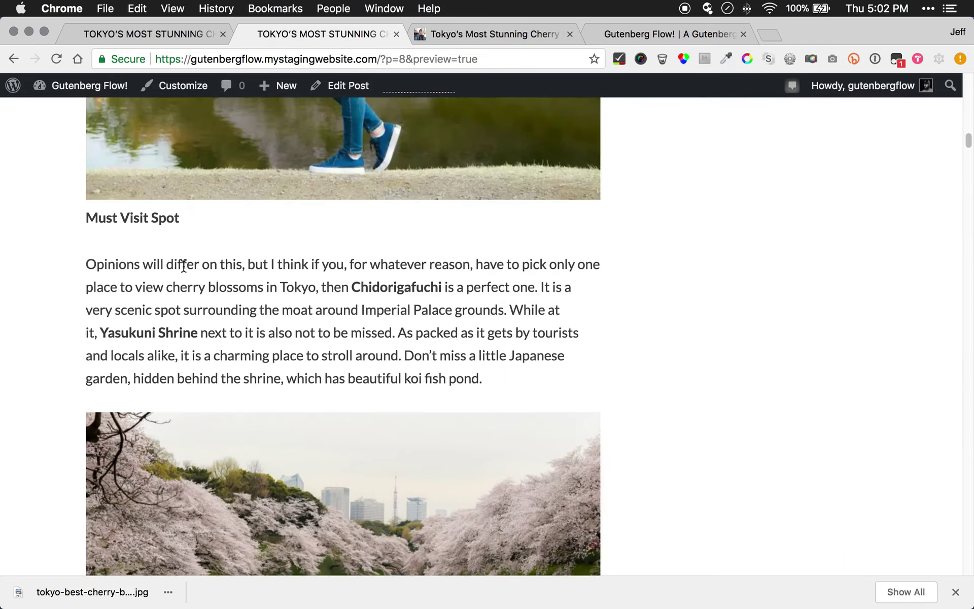
pyautogui.scroll(-20, 183, 266)
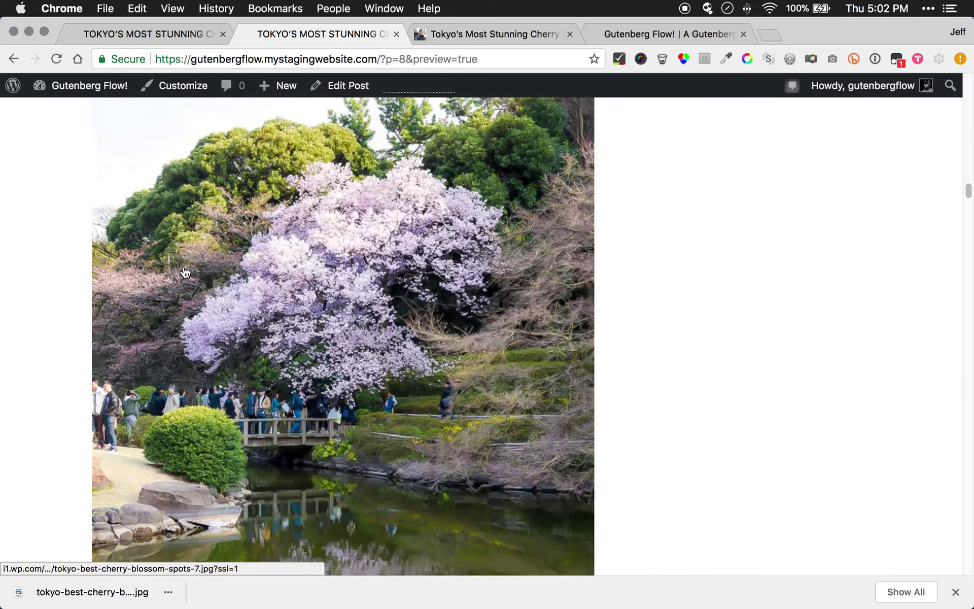
pyautogui.scroll(-20, 185, 272)
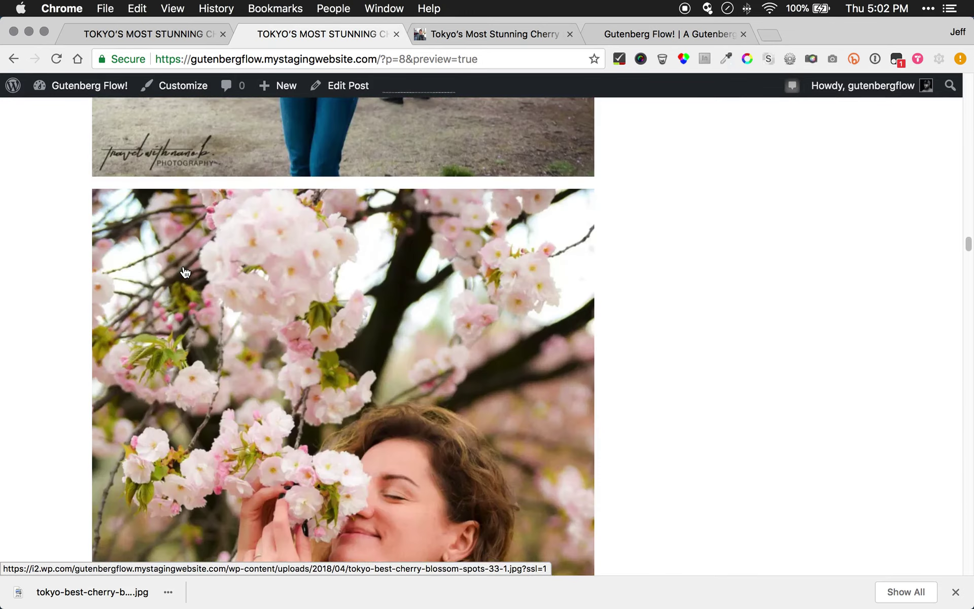
pyautogui.scroll(-20, 184, 269)
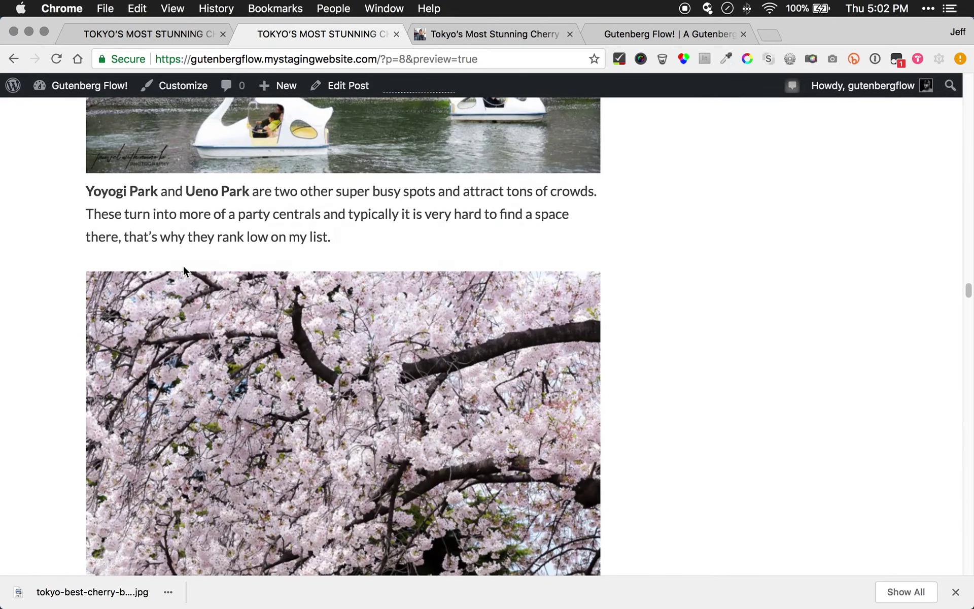
pyautogui.scroll(-20, 184, 271)
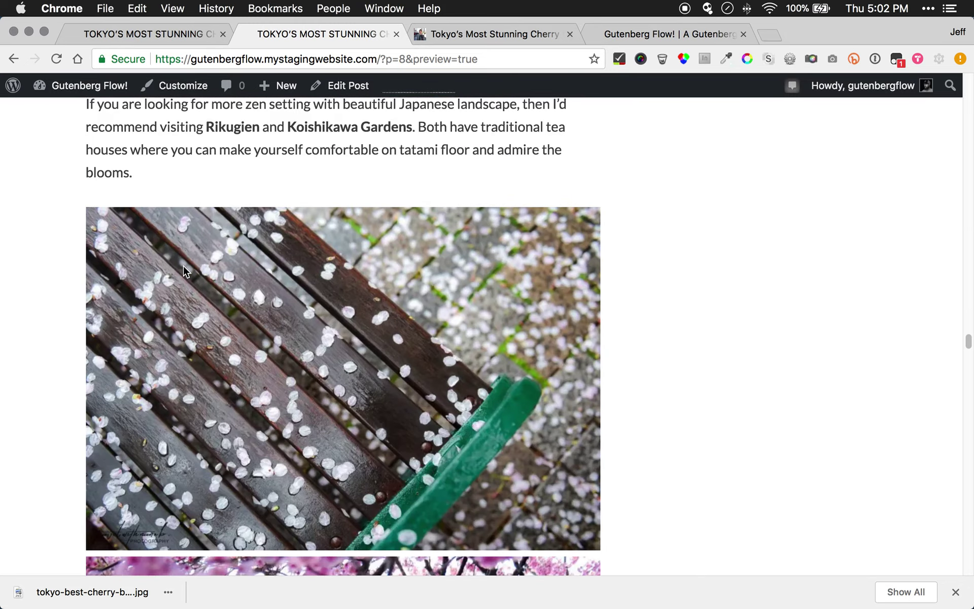
pyautogui.scroll(-1, 180, 388)
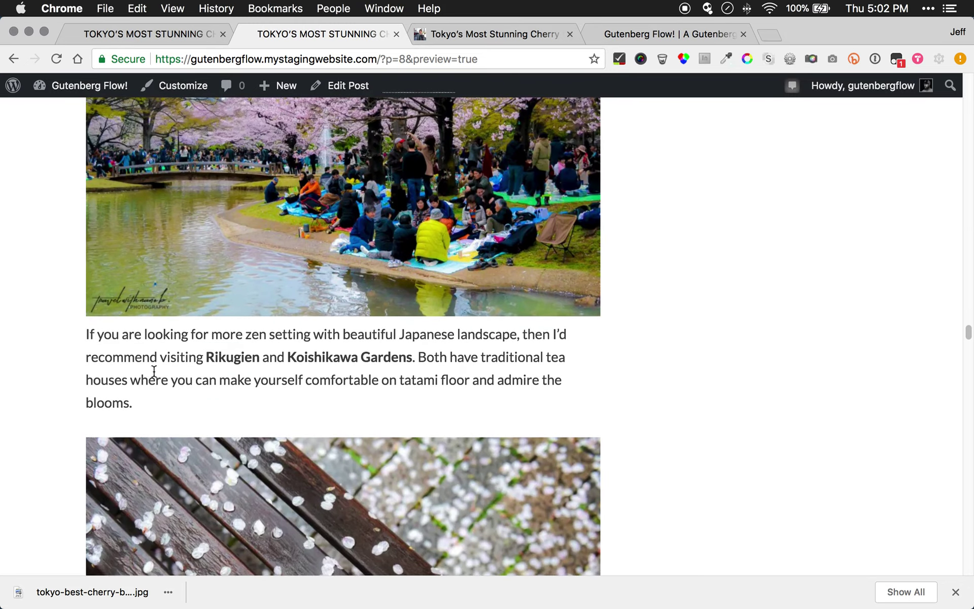
# Copy the COZY NEIGHBORHOODS heading and the Nakameguro paragraph beneath it from the original article
pyautogui.click(494, 34)
pyautogui.scroll(-5, 305, 236)
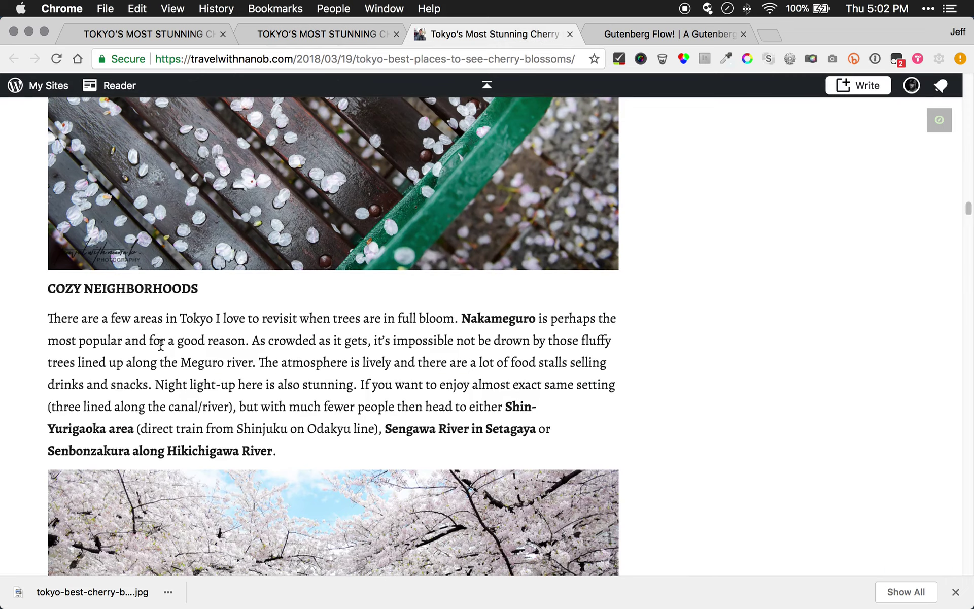
pyautogui.moveTo(278, 449); pyautogui.dragTo(41, 290)
pyautogui.press('super+c')
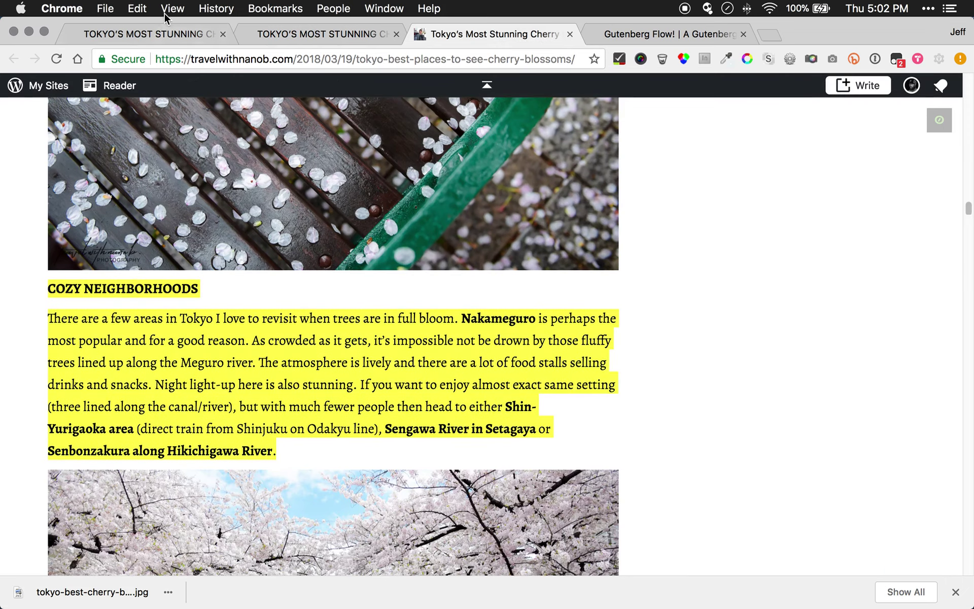
# Paste the COZY NEIGHBORHOODS heading and the Nakameguro paragraph into the draft, directly below the petal-covered bench photo
pyautogui.click(160, 32)
pyautogui.scroll(-5, 374, 258)
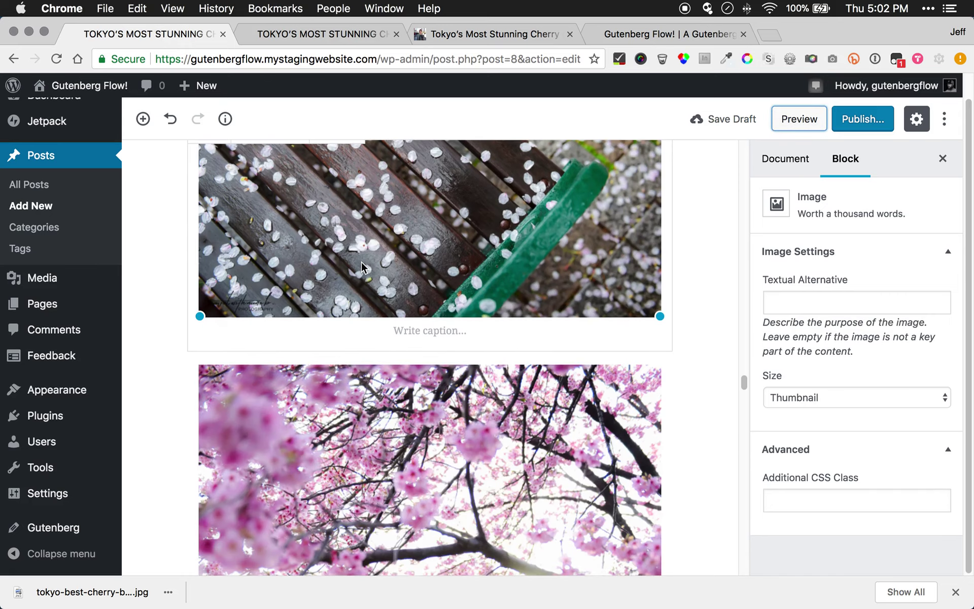
pyautogui.click(354, 353)
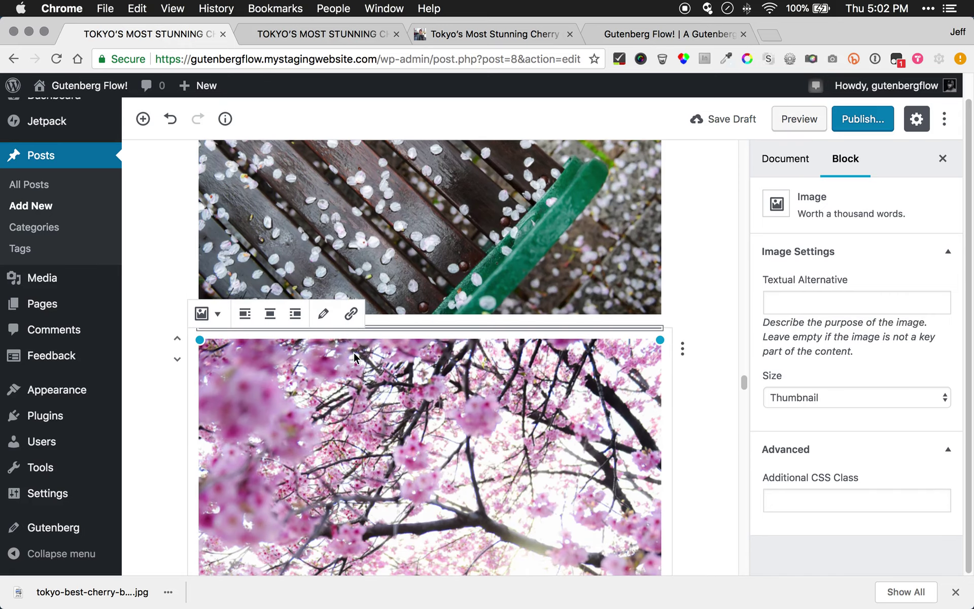
pyautogui.click(415, 338)
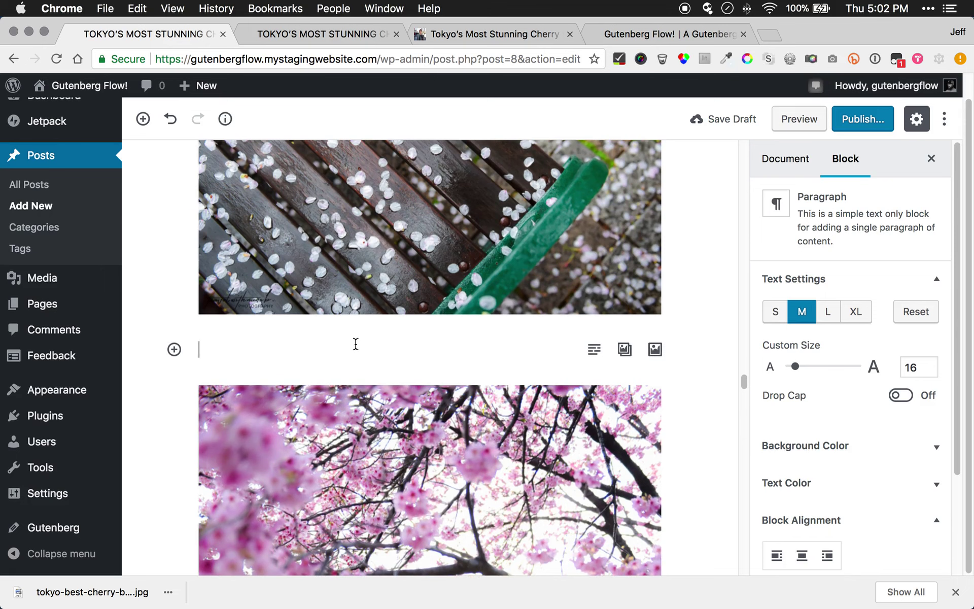
pyautogui.press('super+v')
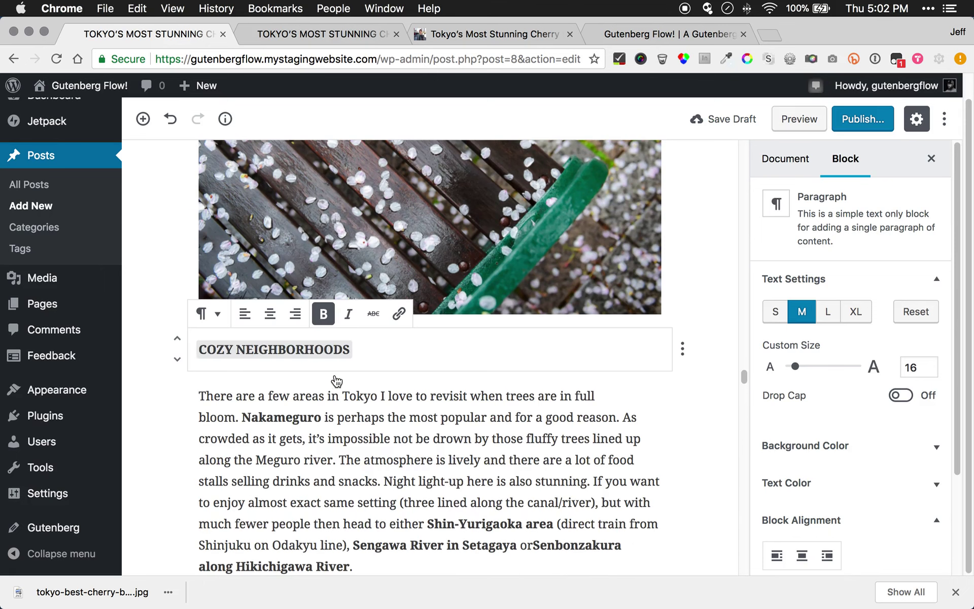
pyautogui.click(343, 417)
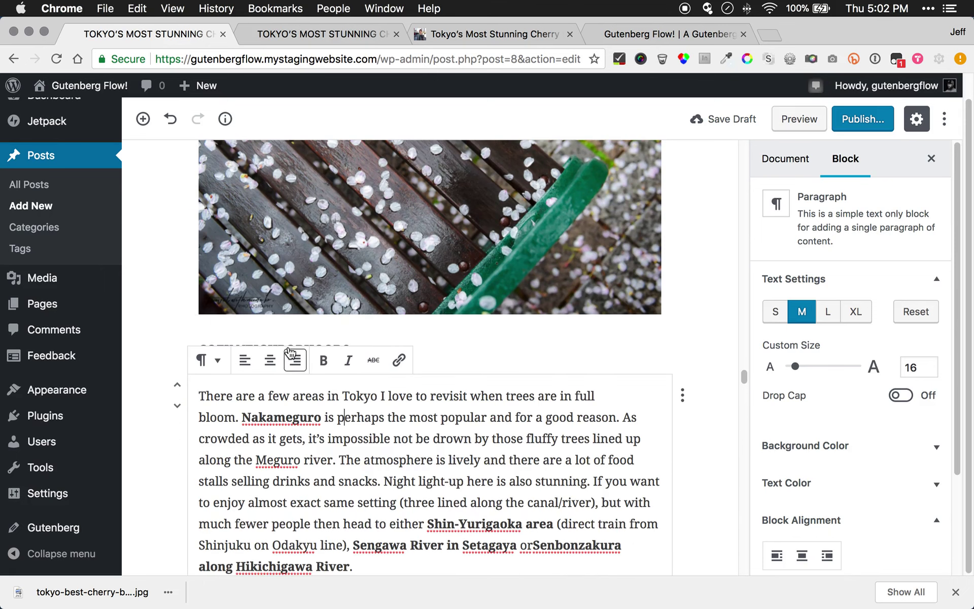
pyautogui.scroll(-3, 347, 428)
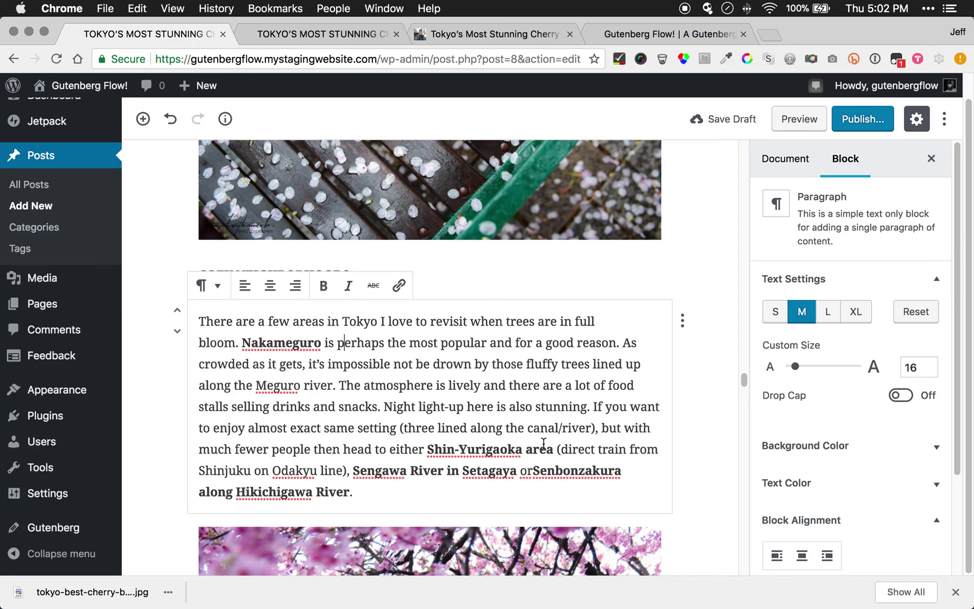
# Save the draft and preview the post down to the new COZY NEIGHBORHOODS section
pyautogui.click(724, 129)
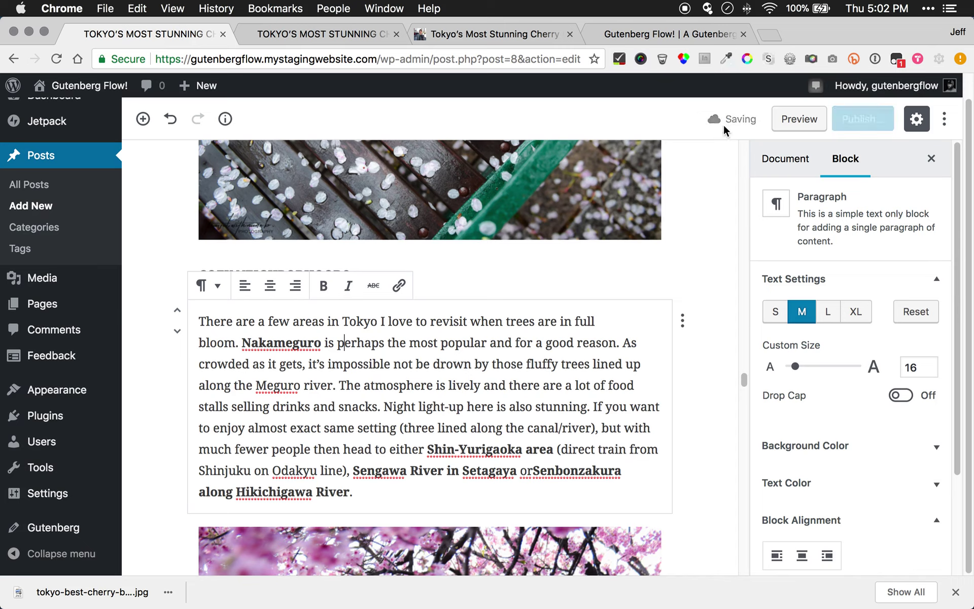
pyautogui.click(362, 492)
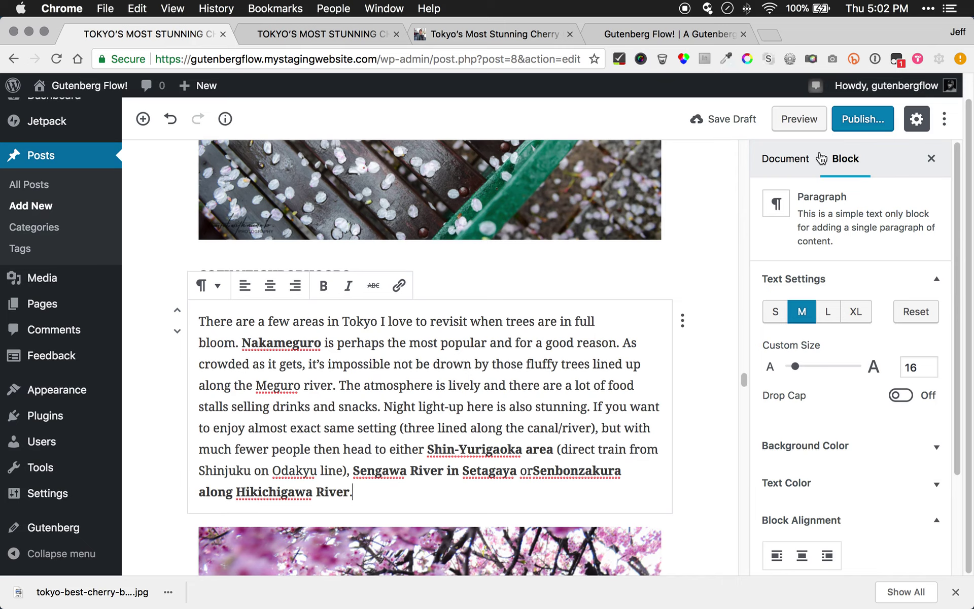
pyautogui.click(709, 120)
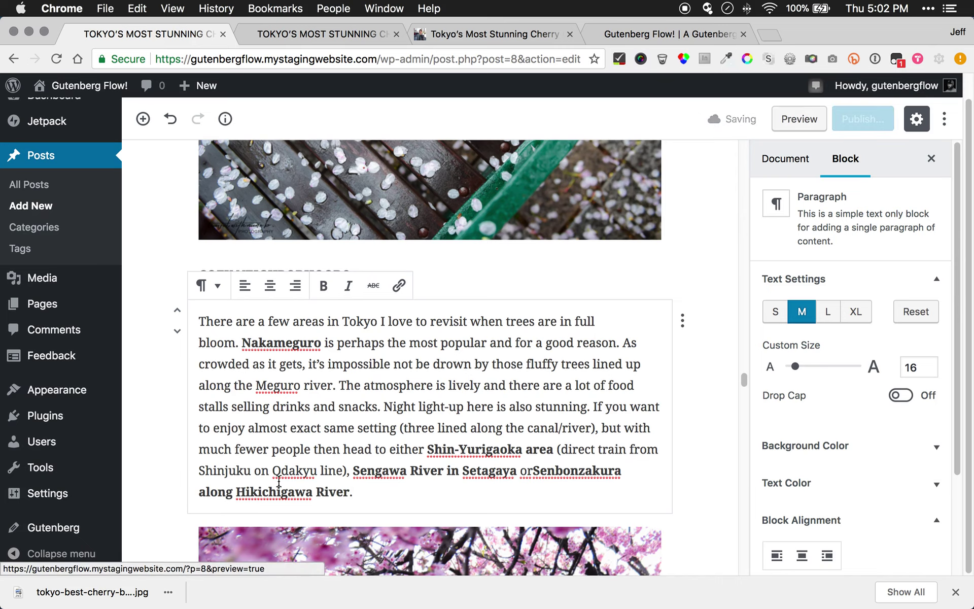
pyautogui.click(779, 125)
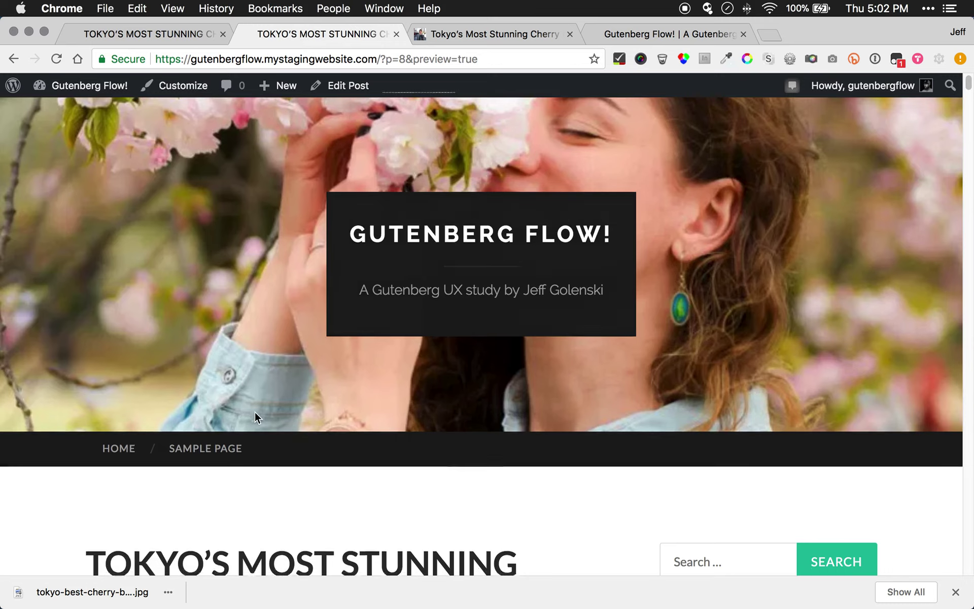
pyautogui.scroll(-20, 255, 412)
pyautogui.scroll(-20, 255, 416)
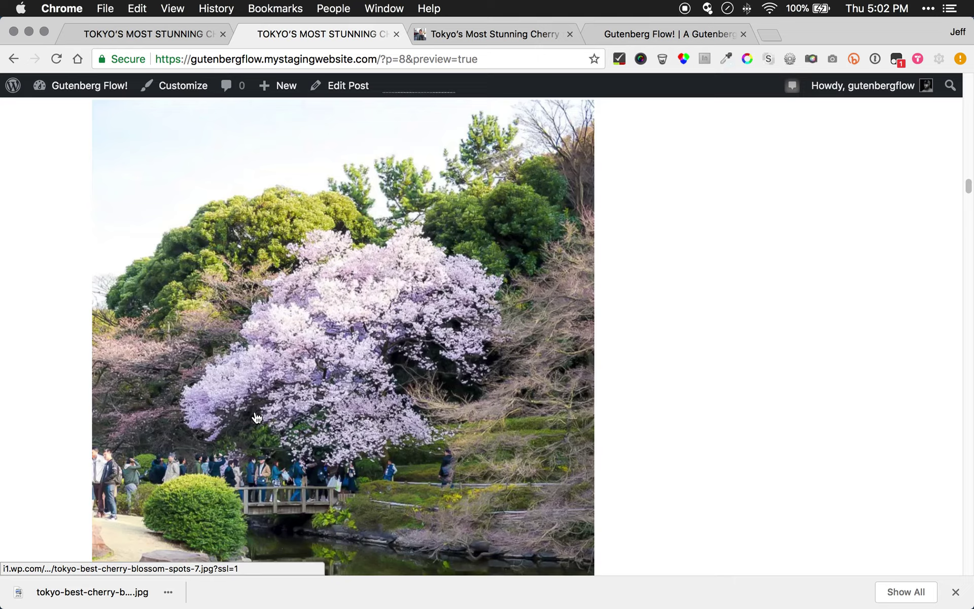
pyautogui.scroll(-20, 255, 419)
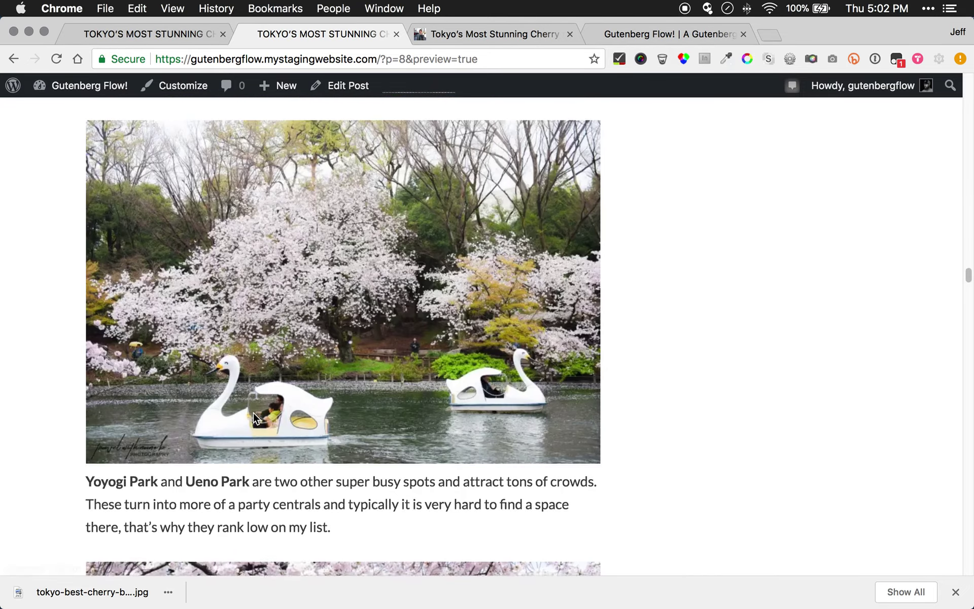
pyautogui.scroll(-5, 254, 418)
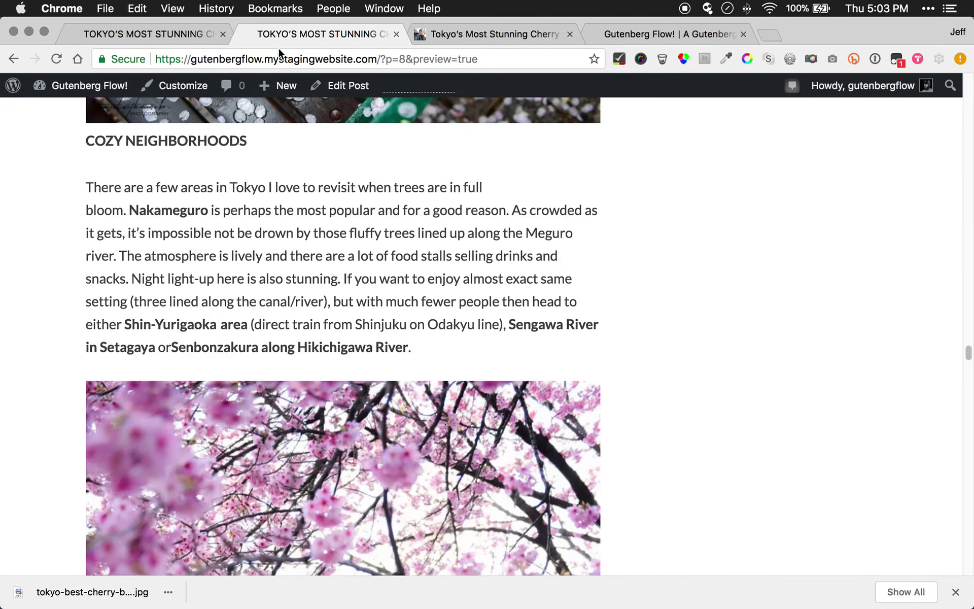
# Check which photo follows the Nakameguro paragraph in the original article and locate that photo in the draft
pyautogui.click(483, 43)
pyautogui.click(242, 353)
pyautogui.scroll(-6, 241, 357)
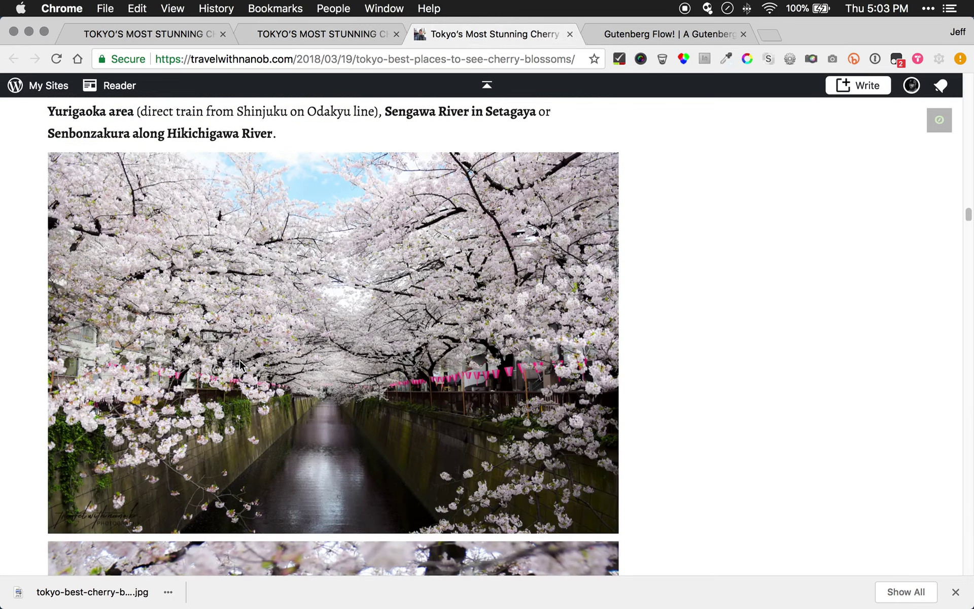
pyautogui.click(160, 32)
pyautogui.scroll(-10, 442, 394)
pyautogui.scroll(-20, 442, 391)
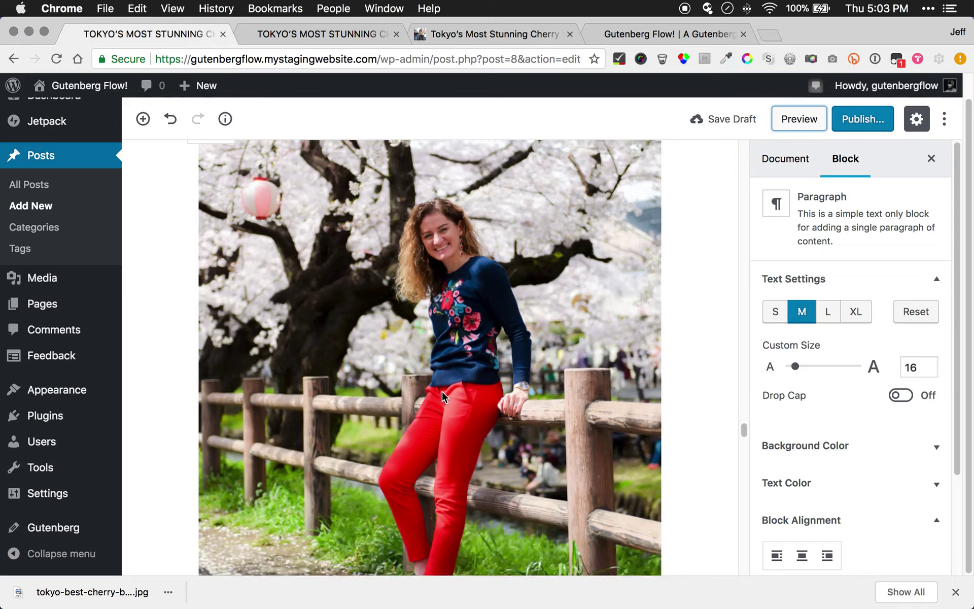
pyautogui.scroll(-10, 433, 383)
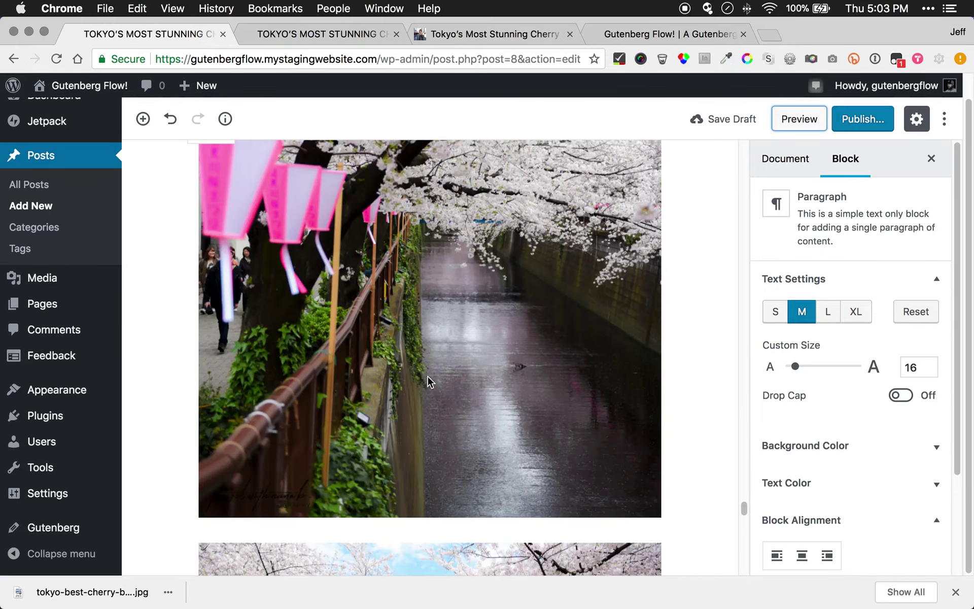
pyautogui.scroll(3, 304, 330)
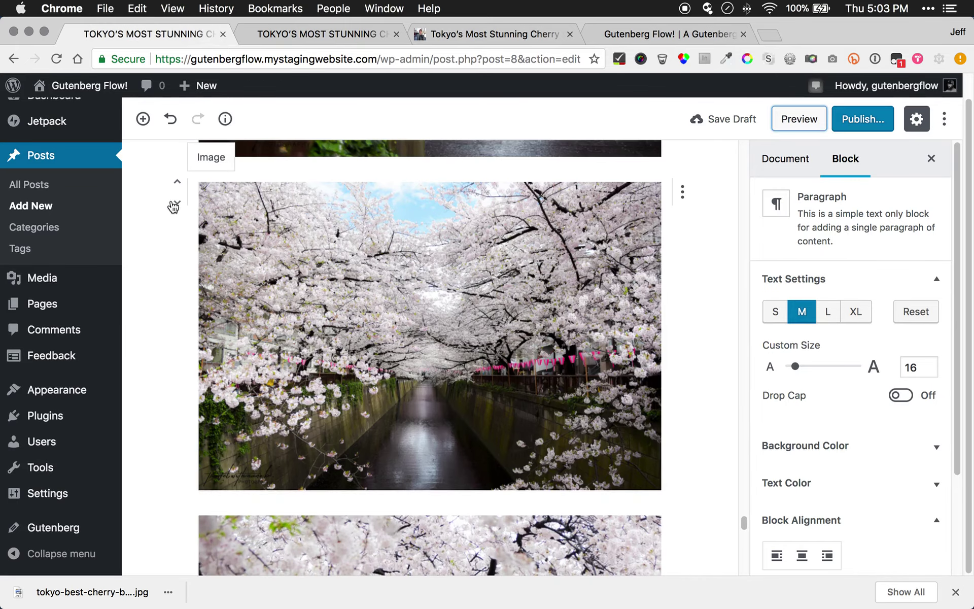
# Move the photo of the blossom-lined canal up until it sits directly below the Nakameguro paragraph
pyautogui.click(175, 186)
pyautogui.click(175, 186)
pyautogui.click(175, 186)
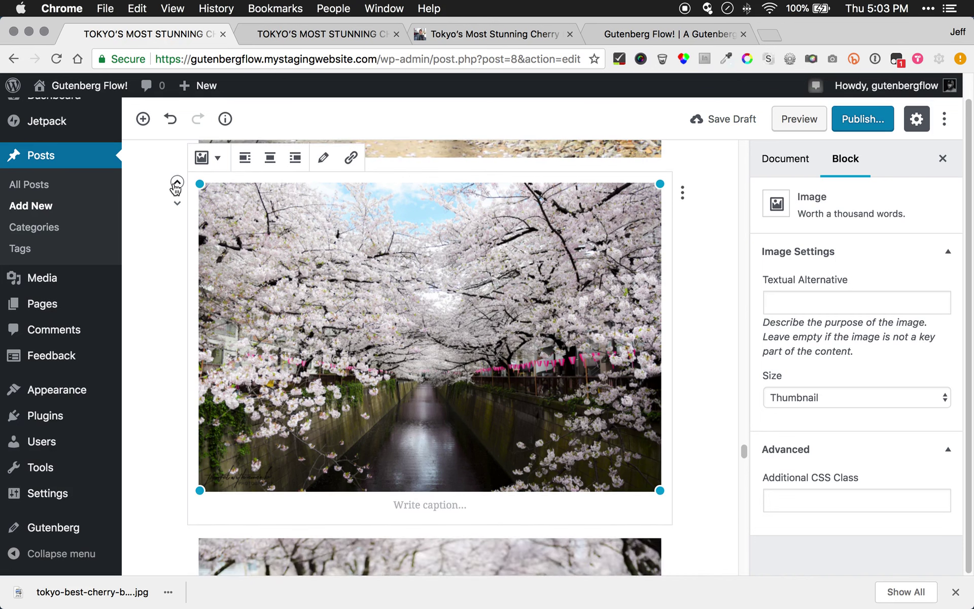
pyautogui.click(176, 186)
pyautogui.click(175, 186)
pyautogui.scroll(4, 429, 350)
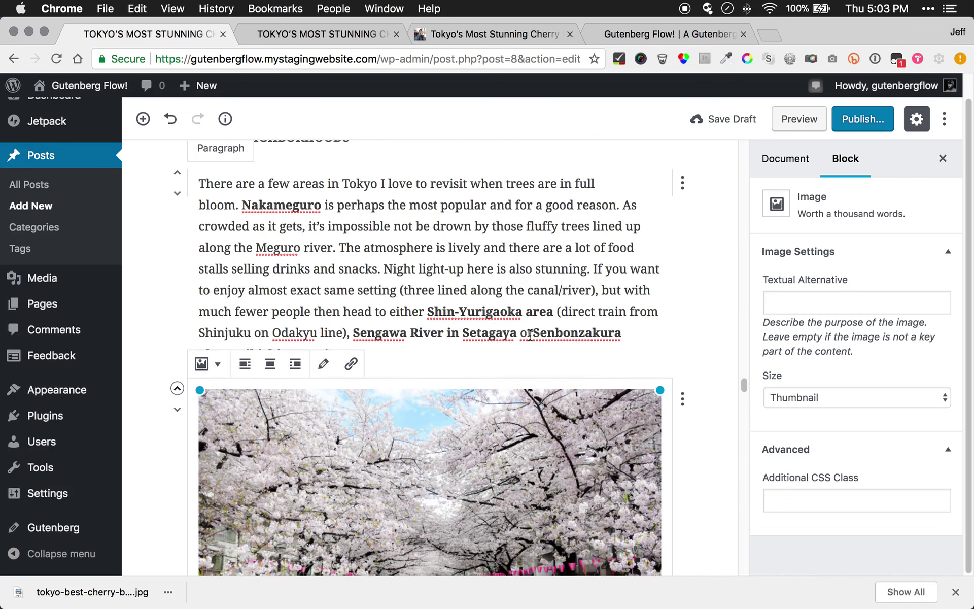
# Compare the end of the Nakameguro paragraph with the original article and insert a space between "or" and "Senbonzakura" in the draft
pyautogui.click(530, 335)
pyautogui.click(468, 28)
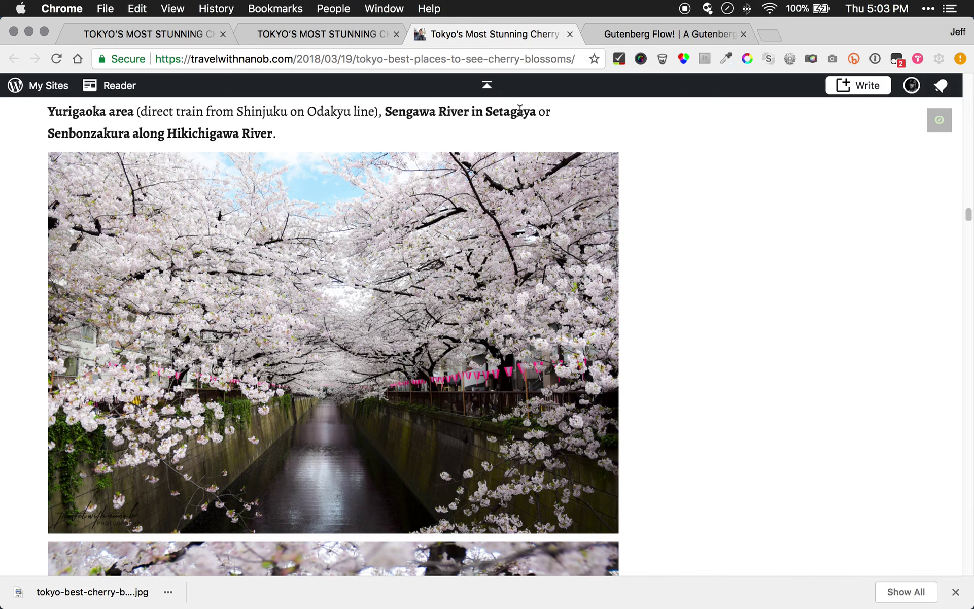
pyautogui.scroll(2, 482, 169)
pyautogui.moveTo(537, 158); pyautogui.dragTo(569, 171)
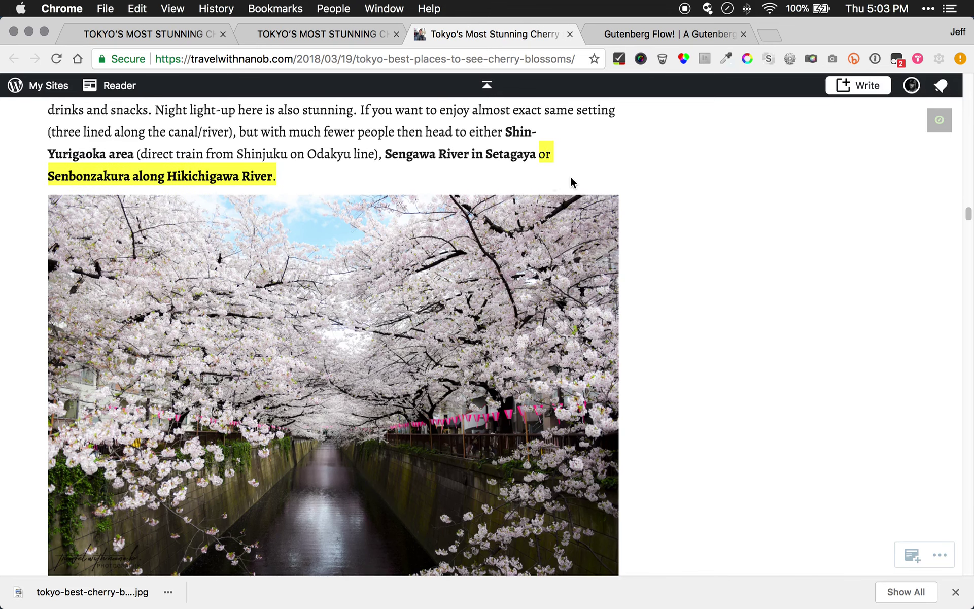
pyautogui.click(375, 173)
pyautogui.scroll(6, 447, 152)
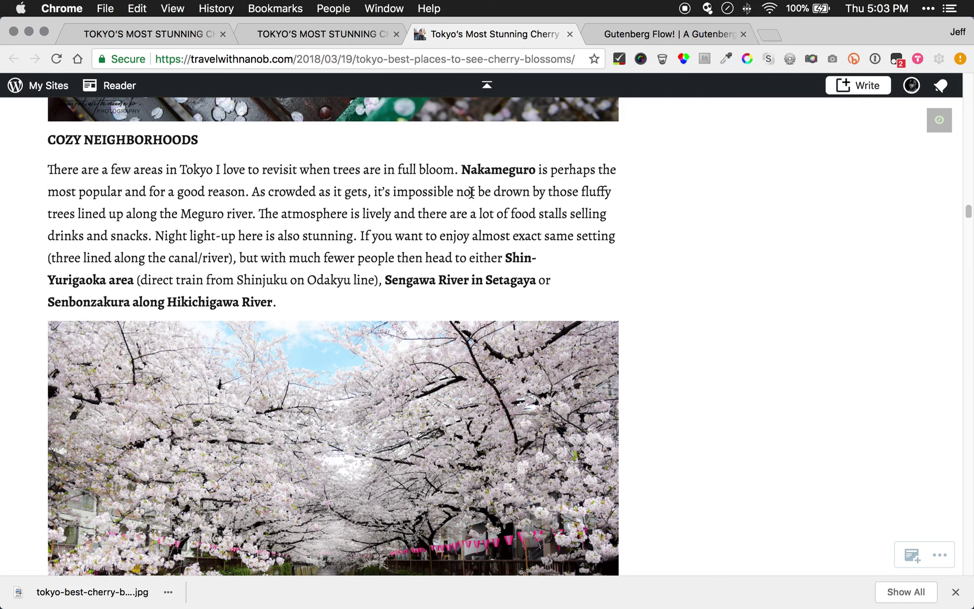
pyautogui.click(192, 34)
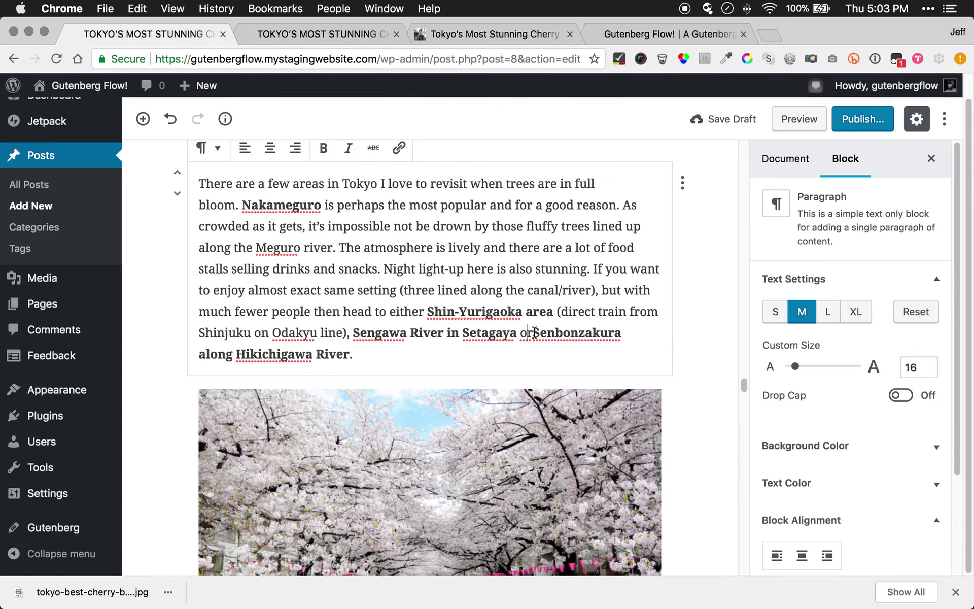
pyautogui.click(508, 28)
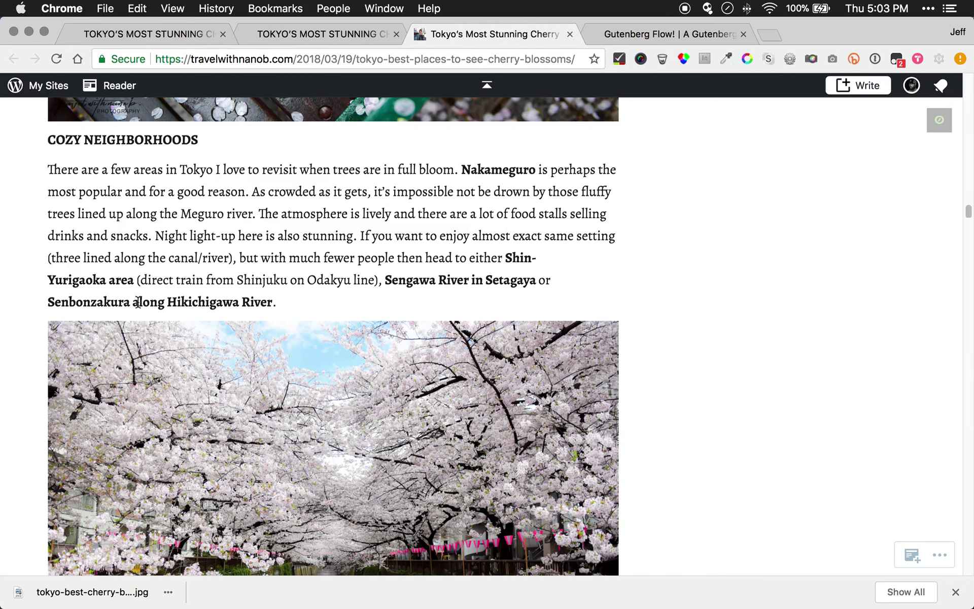
pyautogui.click(151, 34)
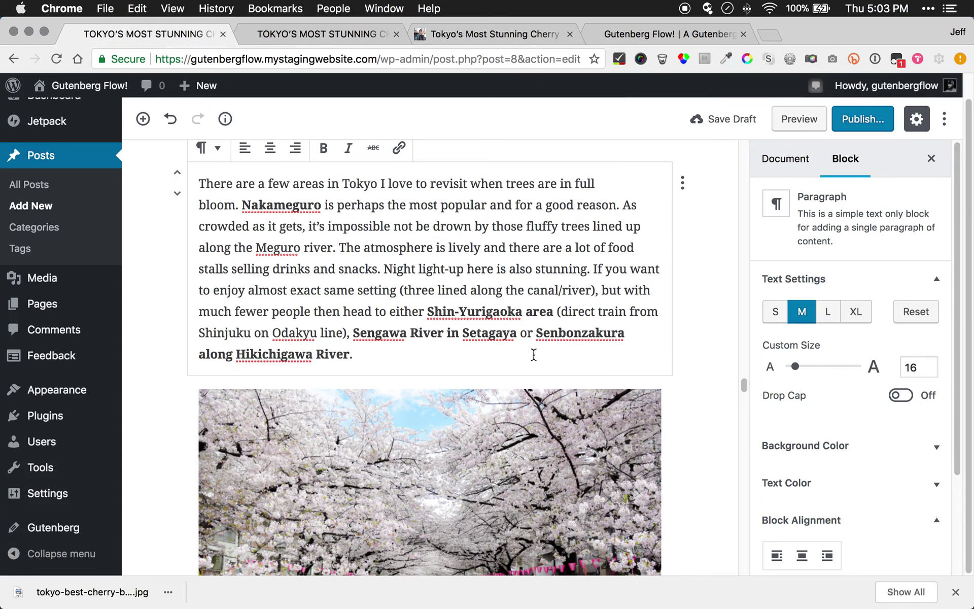
pyautogui.click(524, 304)
# Check which photos follow the blossom-lined canal photo in the original article and look for them among the draft's remaining photos
pyautogui.scroll(-3, 327, 304)
pyautogui.scroll(-3, 401, 390)
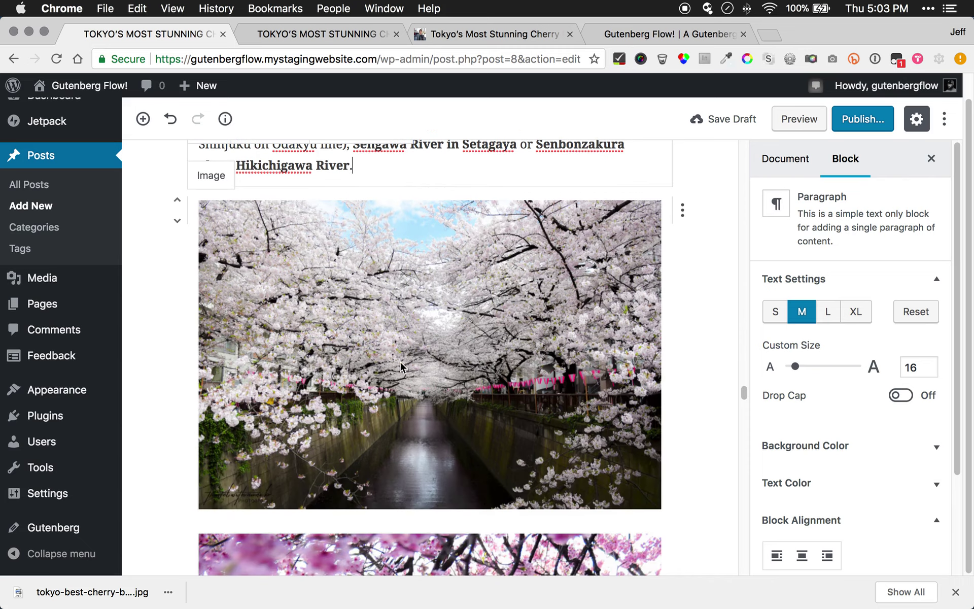
pyautogui.click(476, 40)
pyautogui.scroll(-15, 342, 373)
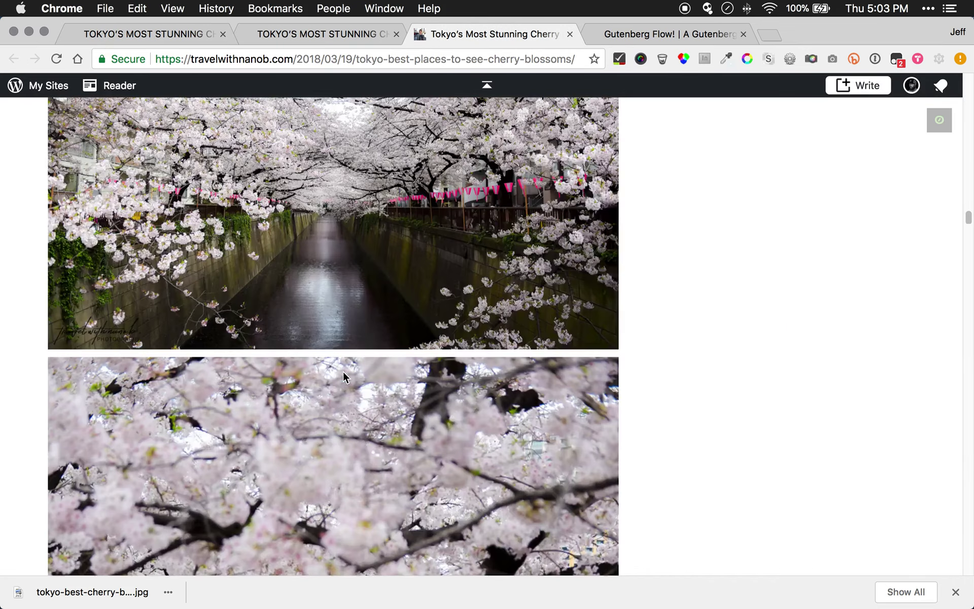
pyautogui.scroll(-10, 343, 375)
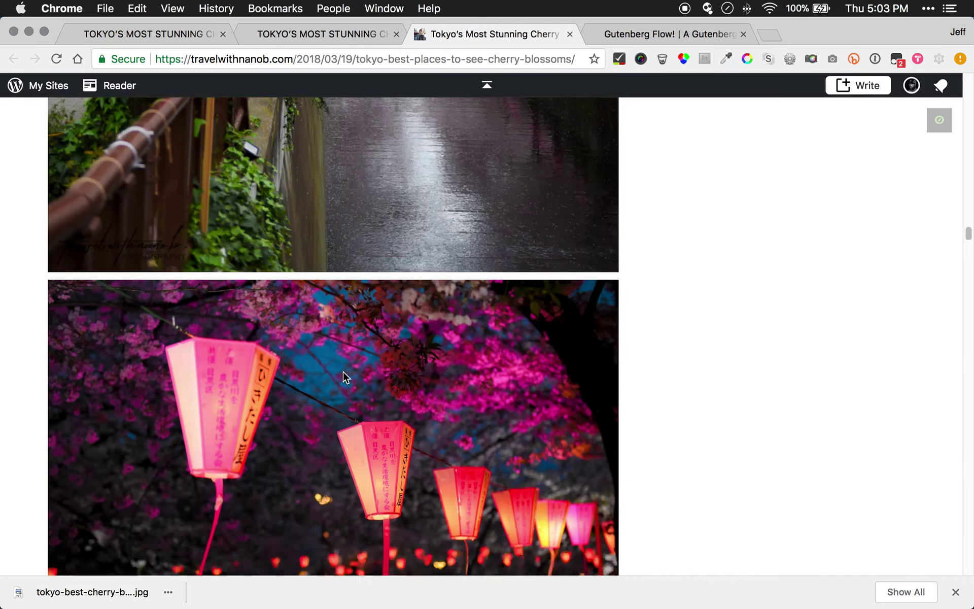
pyautogui.click(178, 33)
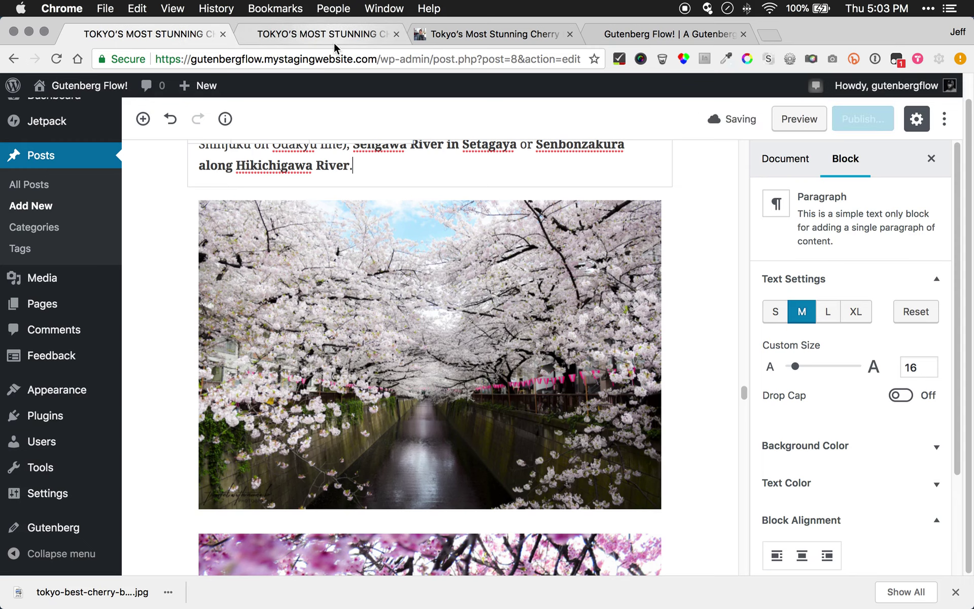
pyautogui.scroll(-10, 348, 360)
pyautogui.scroll(-15, 348, 366)
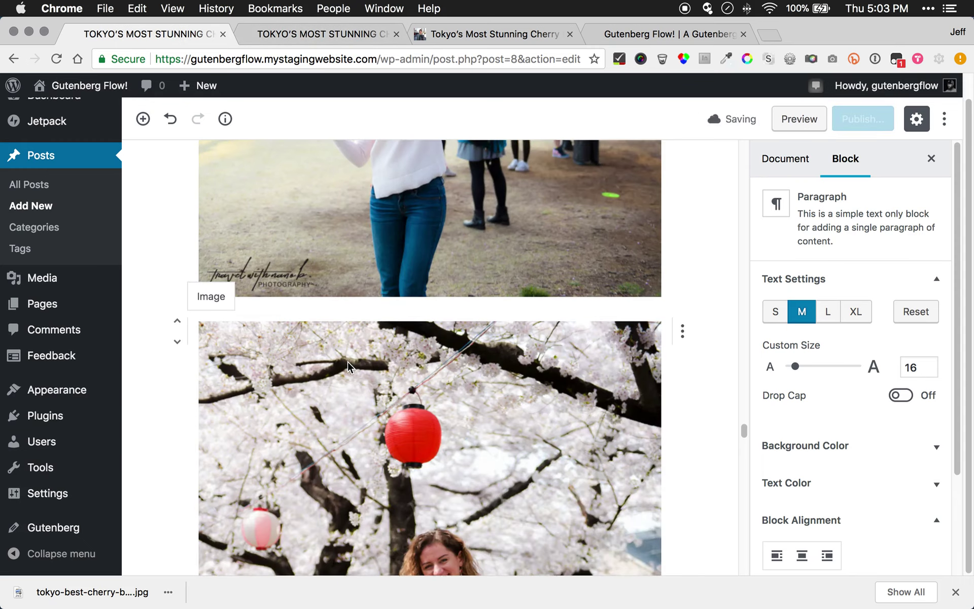
pyautogui.scroll(-15, 359, 371)
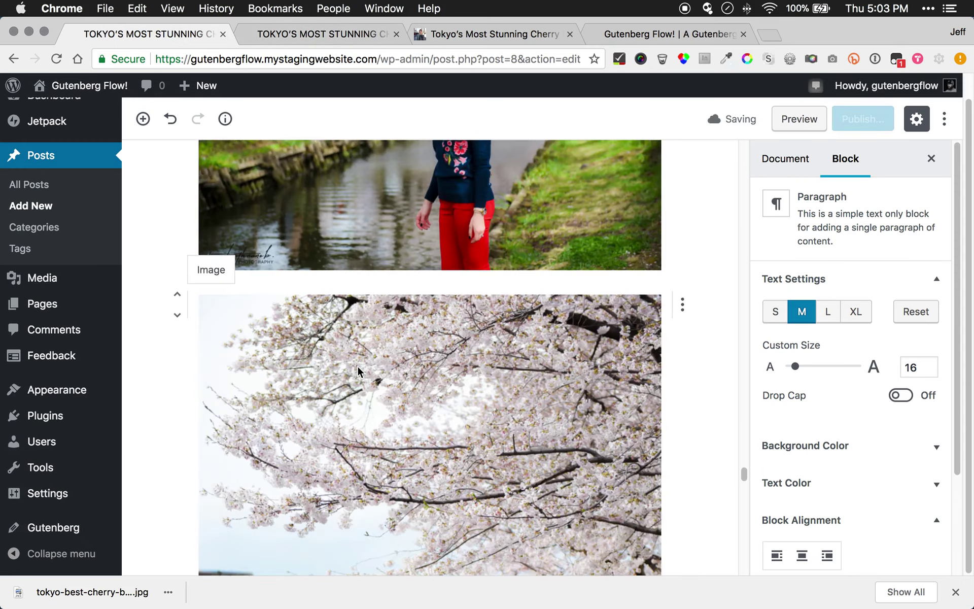
pyautogui.scroll(-5, 353, 365)
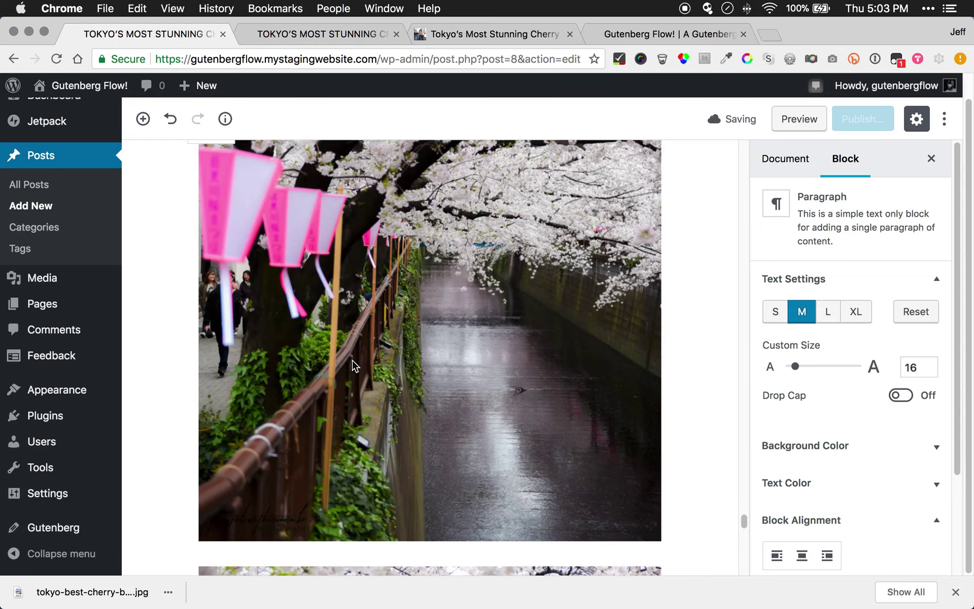
pyautogui.click(354, 365)
pyautogui.scroll(-10, 354, 366)
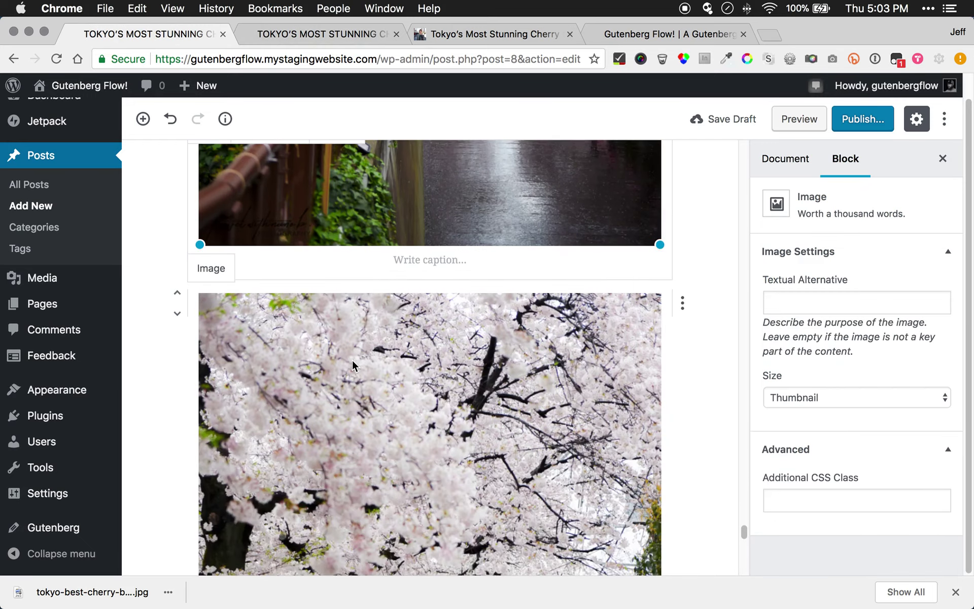
pyautogui.scroll(-10, 354, 365)
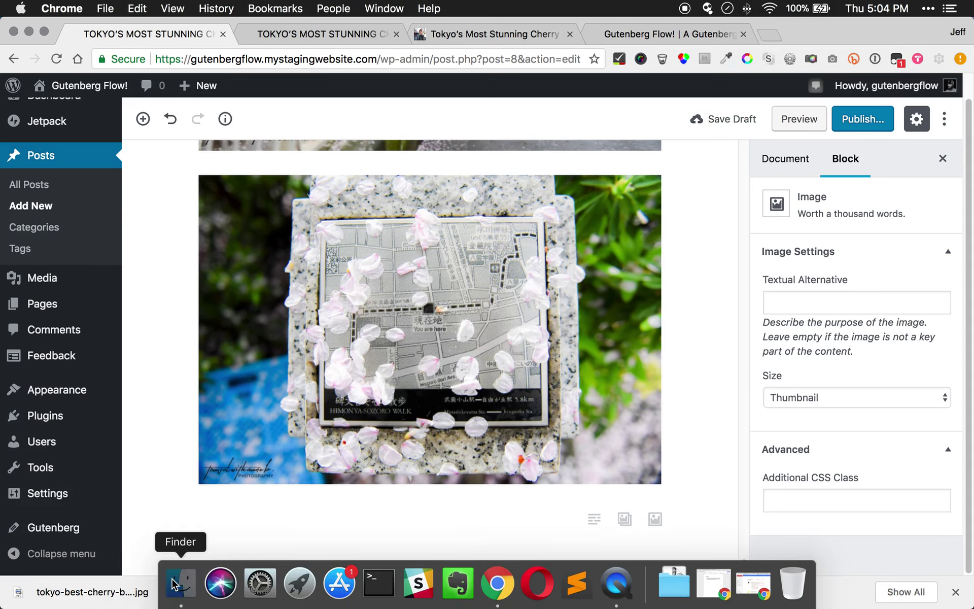
# Insert tokyo-best-cherry-blossom-spots-24.jpg at the end of the draft and move it up directly below the photo of pink lanterns along the canal
pyautogui.click(181, 583)
pyautogui.scroll(-3, 559, 446)
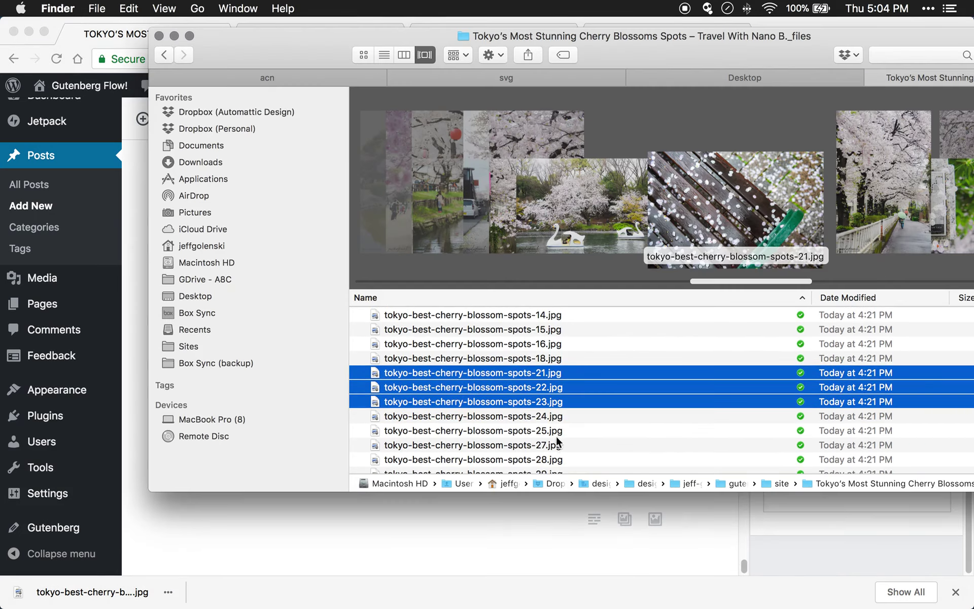
pyautogui.click(553, 419)
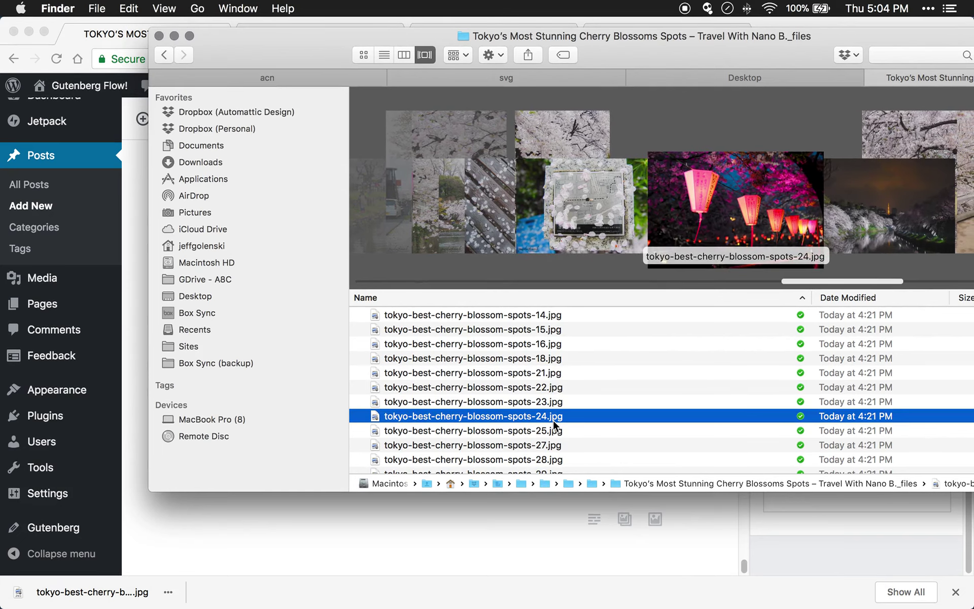
pyautogui.moveTo(553, 420); pyautogui.dragTo(492, 525)
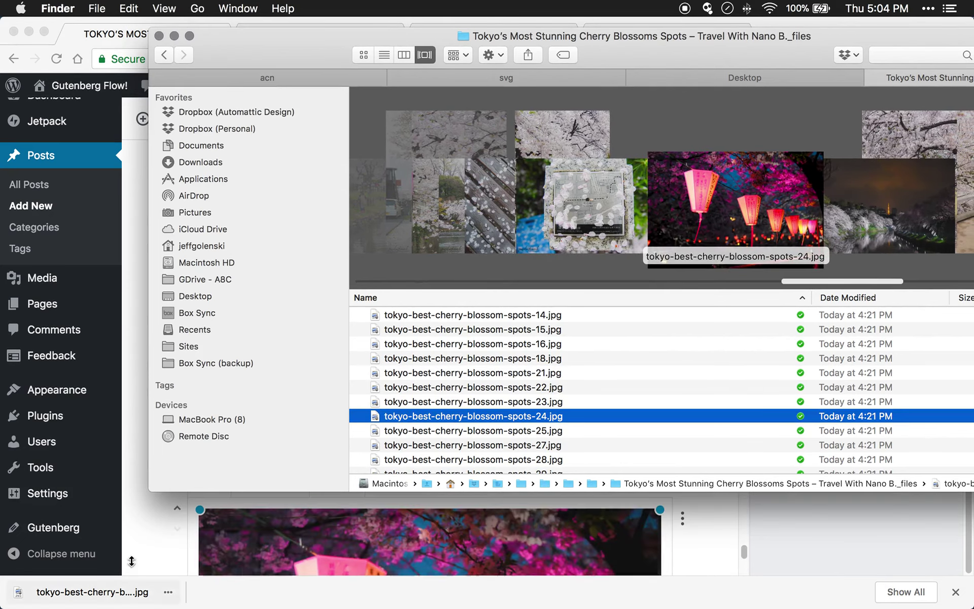
pyautogui.click(162, 536)
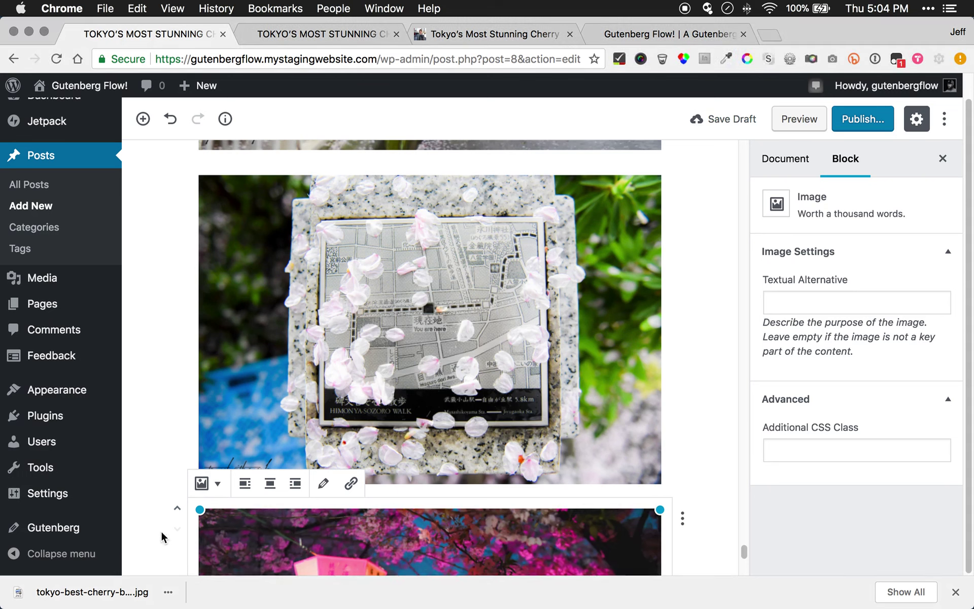
pyautogui.click(178, 508)
pyautogui.click(177, 508)
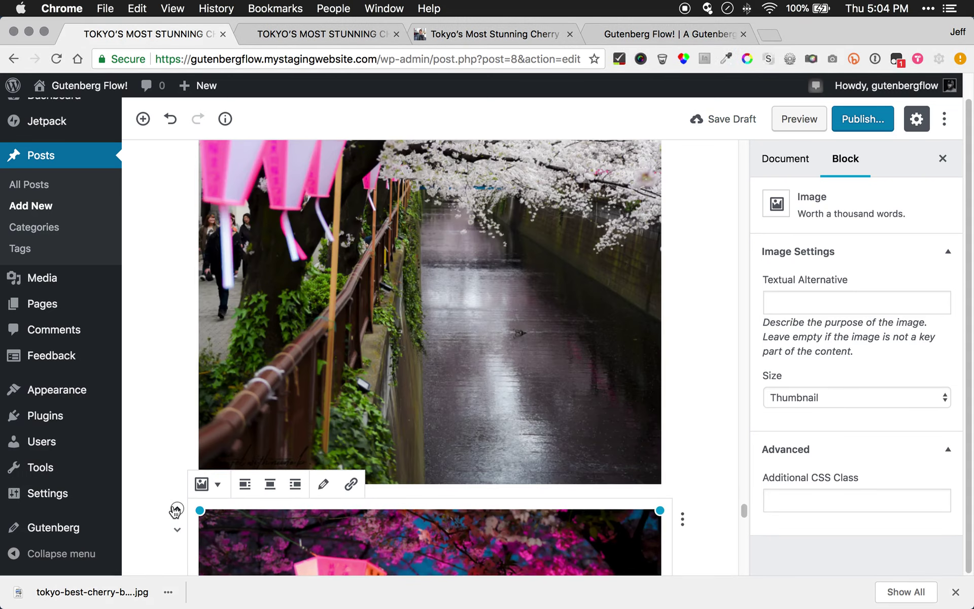
pyautogui.click(304, 370)
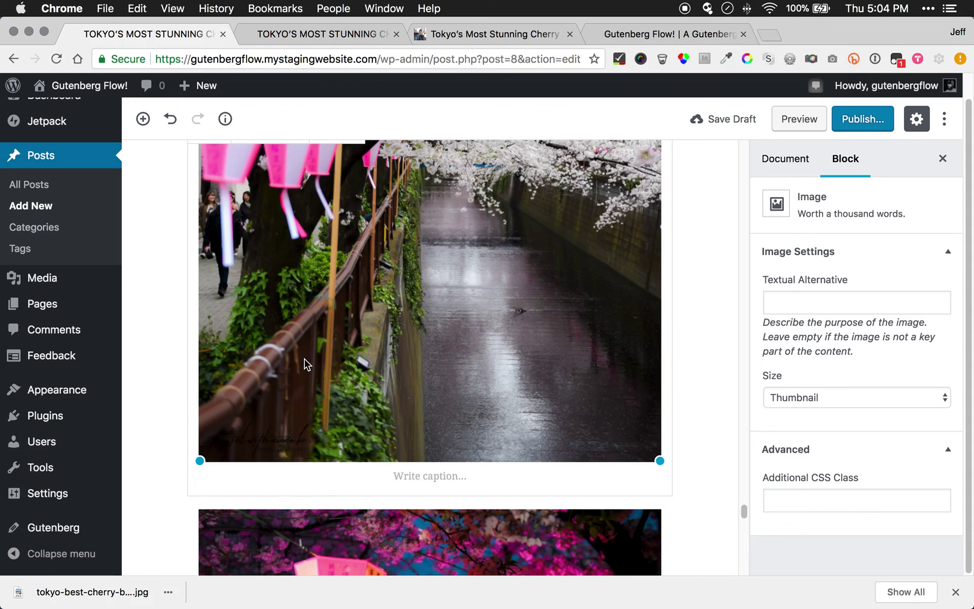
pyautogui.keyDown('shift'); pyautogui.click(244, 547); pyautogui.keyUp('shift')
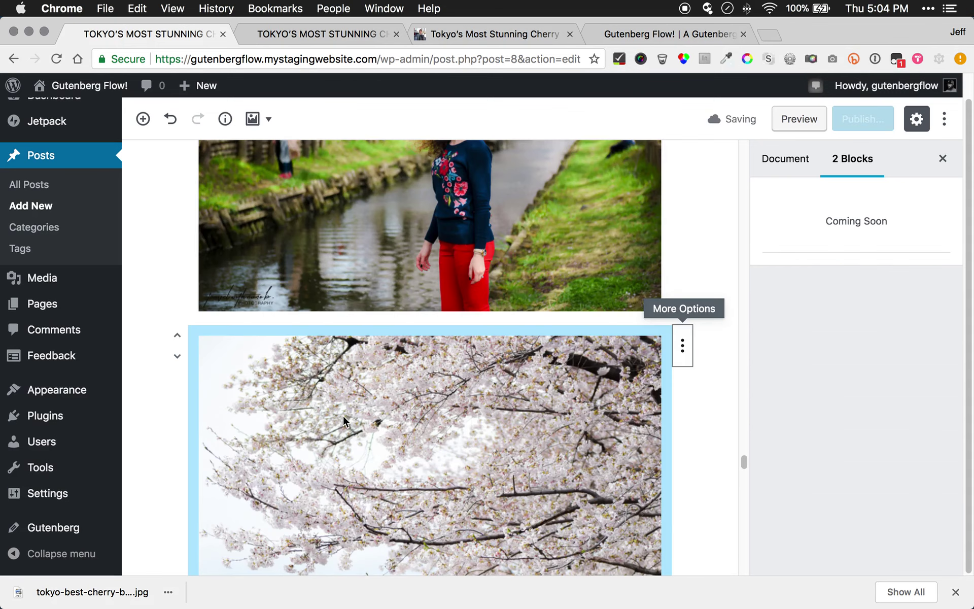
pyautogui.keyDown('shift'); pyautogui.click(382, 219); pyautogui.keyUp('shift')
pyautogui.keyDown('shift'); pyautogui.click(404, 262); pyautogui.keyUp('shift')
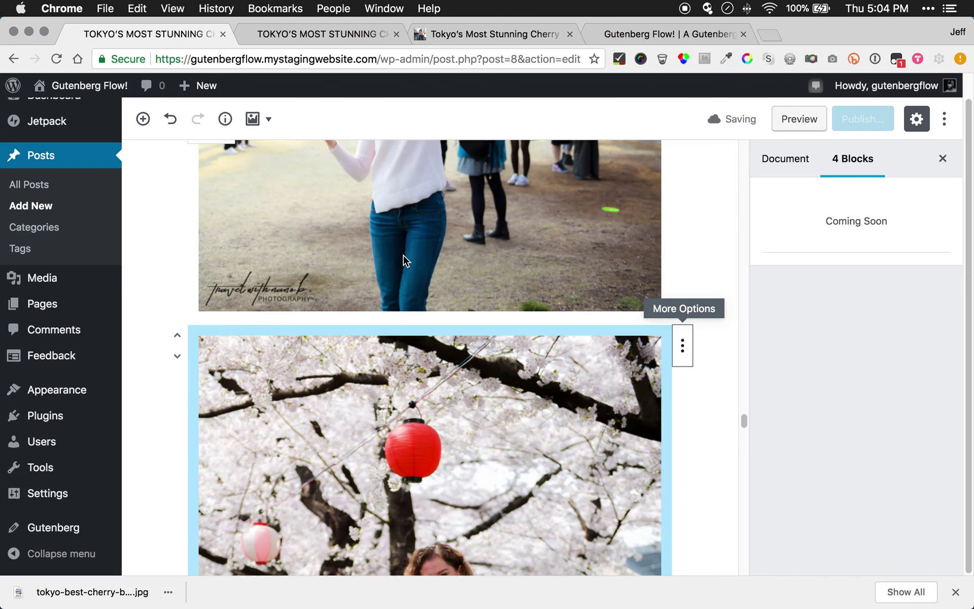
pyautogui.keyDown('shift'); pyautogui.click(355, 232); pyautogui.keyUp('shift')
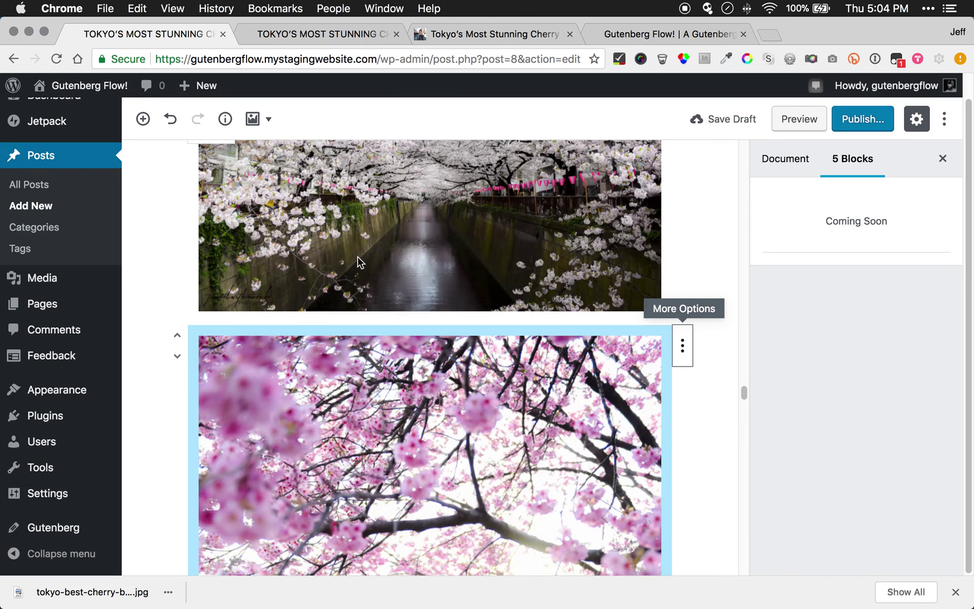
pyautogui.keyDown('shift'); pyautogui.click(341, 185); pyautogui.keyUp('shift')
pyautogui.scroll(-20, 348, 244)
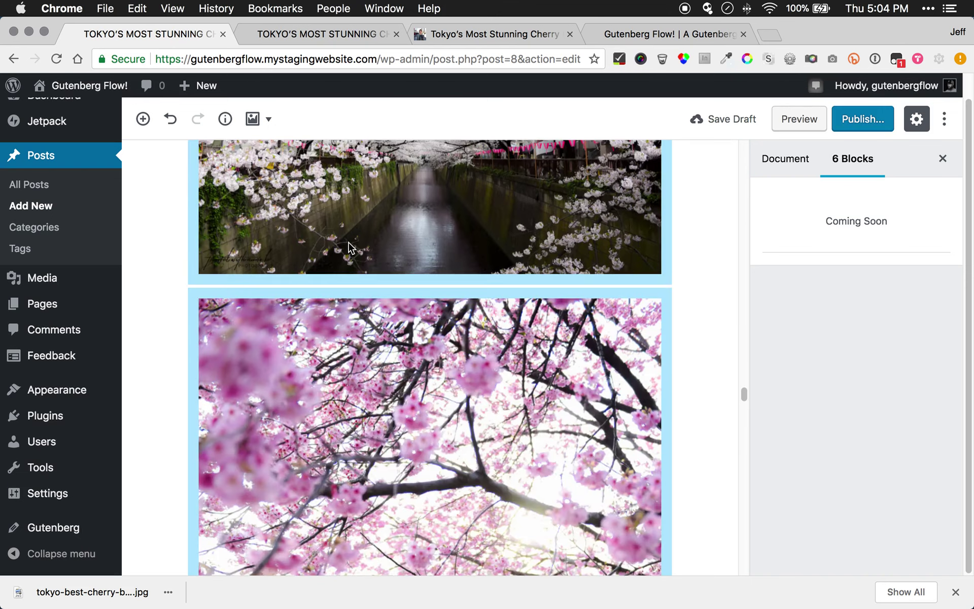
pyautogui.scroll(-5, 349, 248)
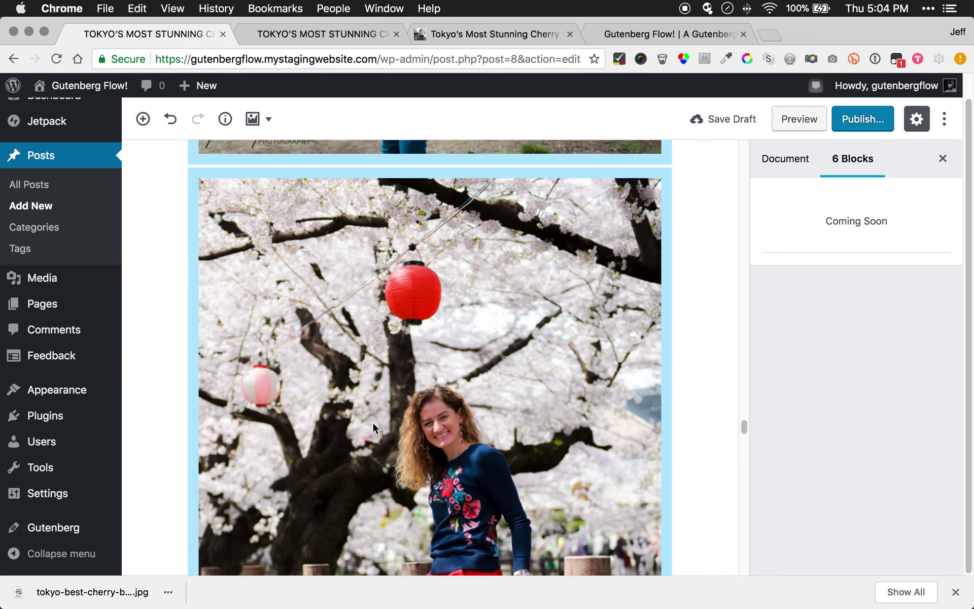
pyautogui.scroll(-15, 370, 421)
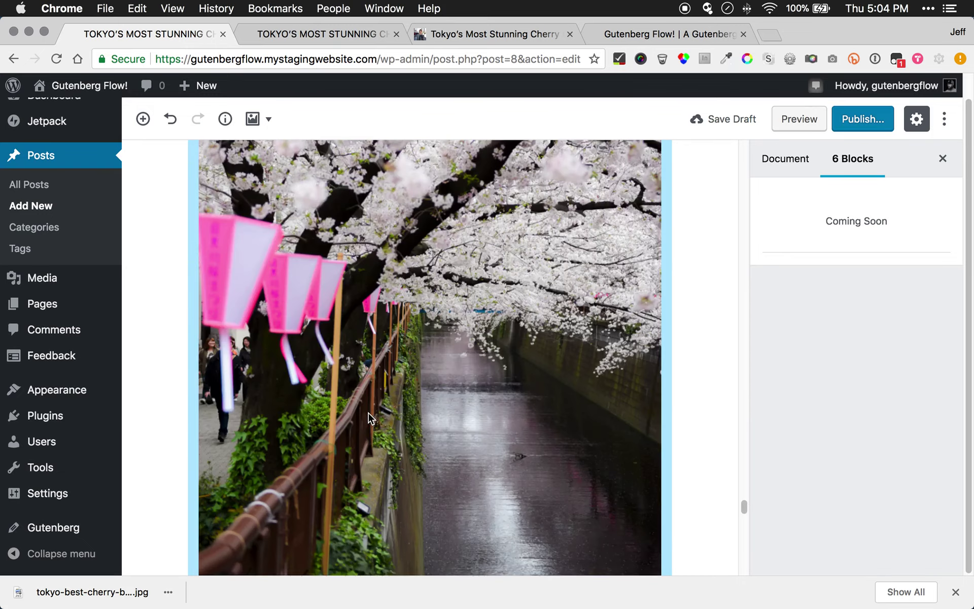
pyautogui.scroll(-8, 370, 417)
# Move the canal-side lantern photo and the night lantern photo up together until they sit directly below the blossom-lined canal photo
pyautogui.click(638, 404)
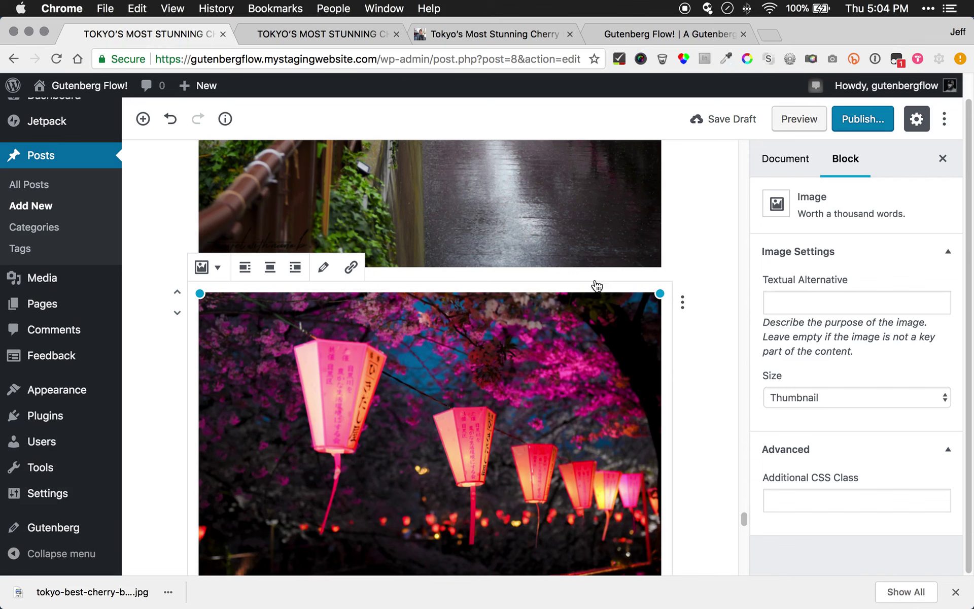
pyautogui.keyDown('shift'); pyautogui.click(578, 227); pyautogui.keyUp('shift')
pyautogui.scroll(-10, 471, 399)
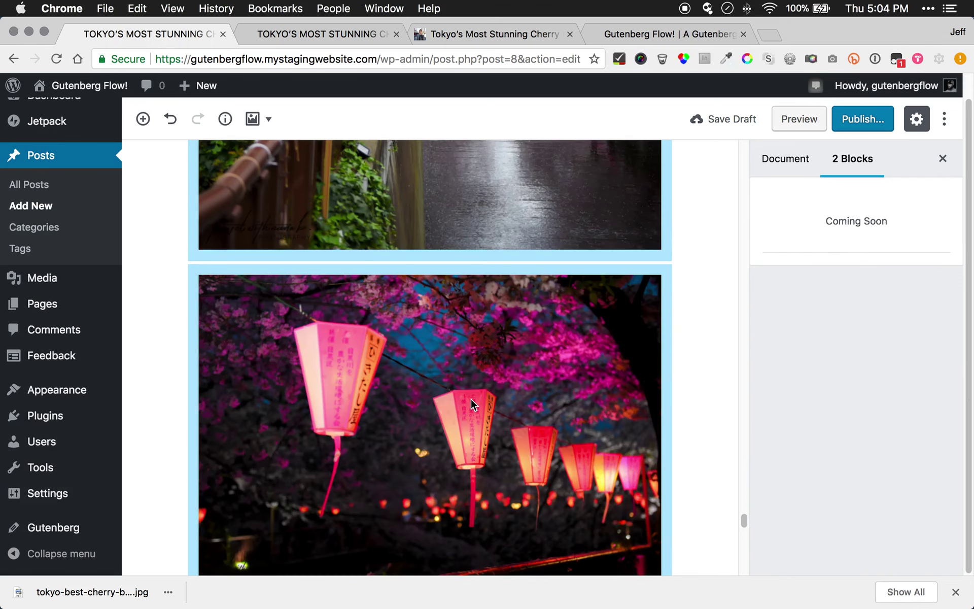
pyautogui.scroll(10, 471, 399)
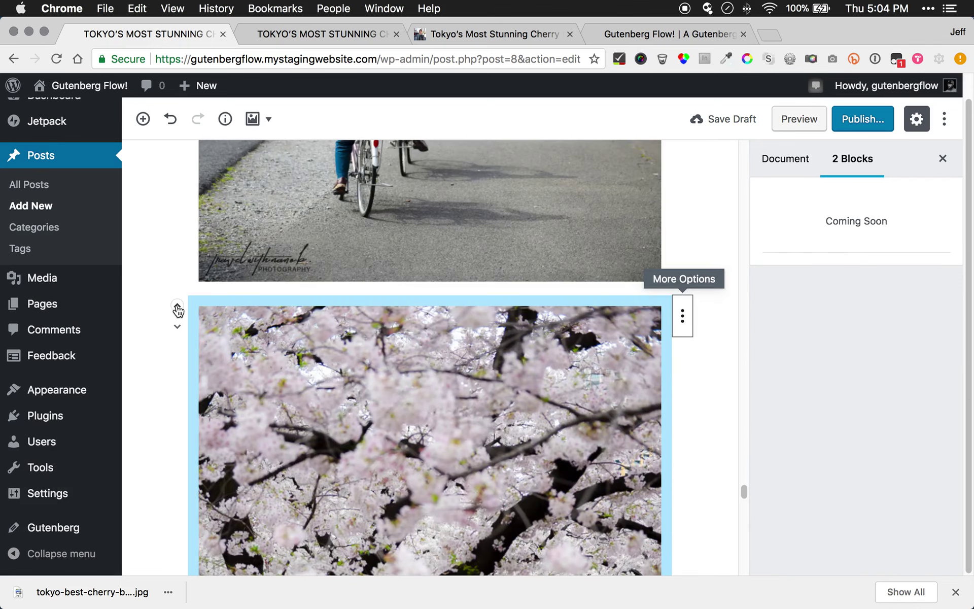
pyautogui.click(177, 309)
pyautogui.scroll(-10, 243, 403)
pyautogui.scroll(10, 247, 404)
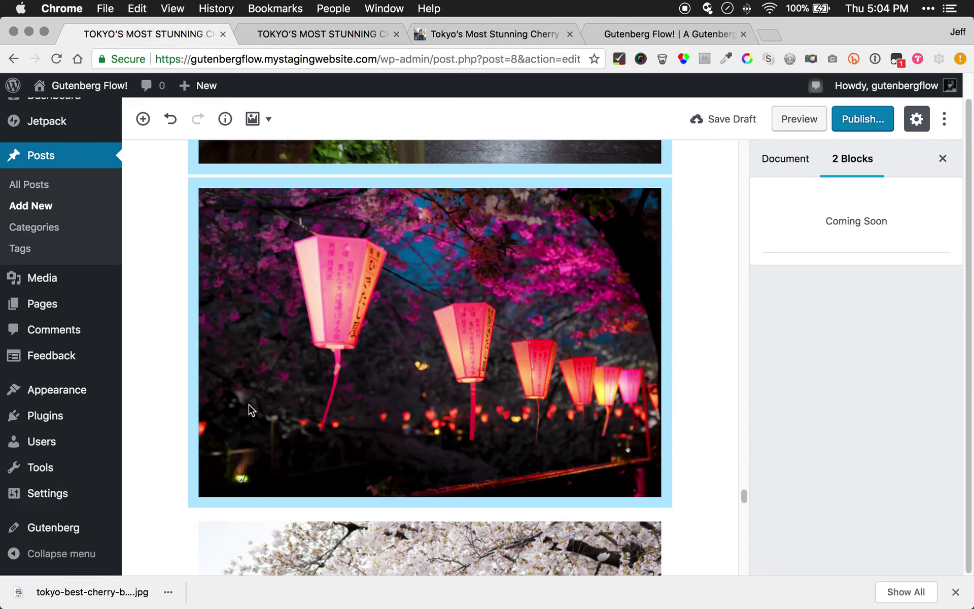
pyautogui.click(177, 298)
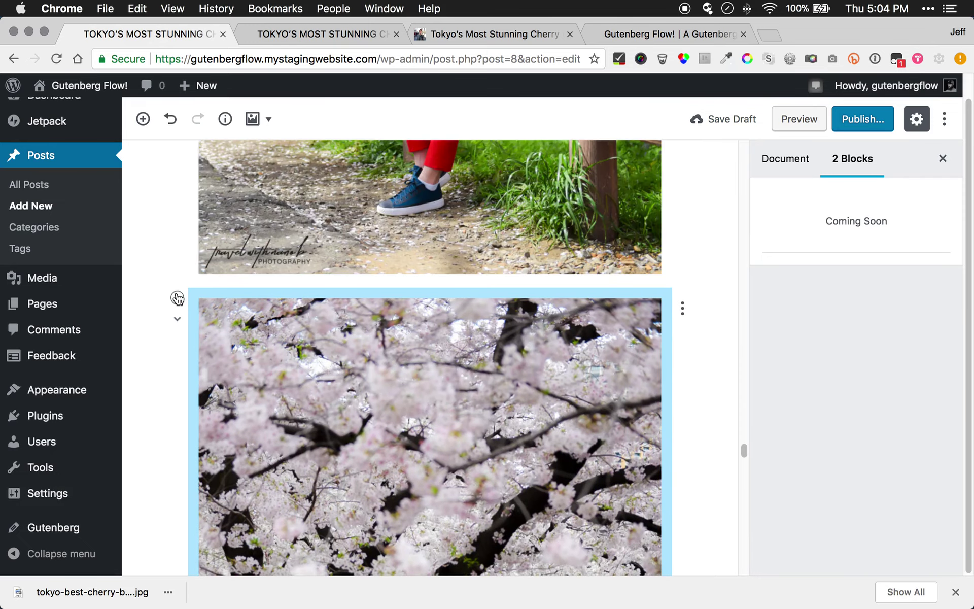
pyautogui.click(177, 298)
pyautogui.click(177, 298)
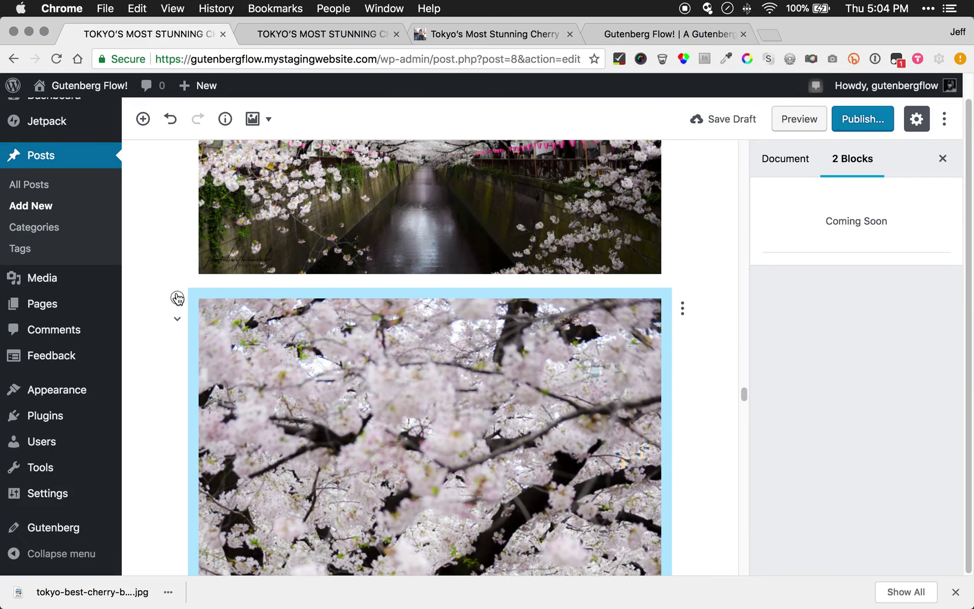
pyautogui.scroll(5, 279, 303)
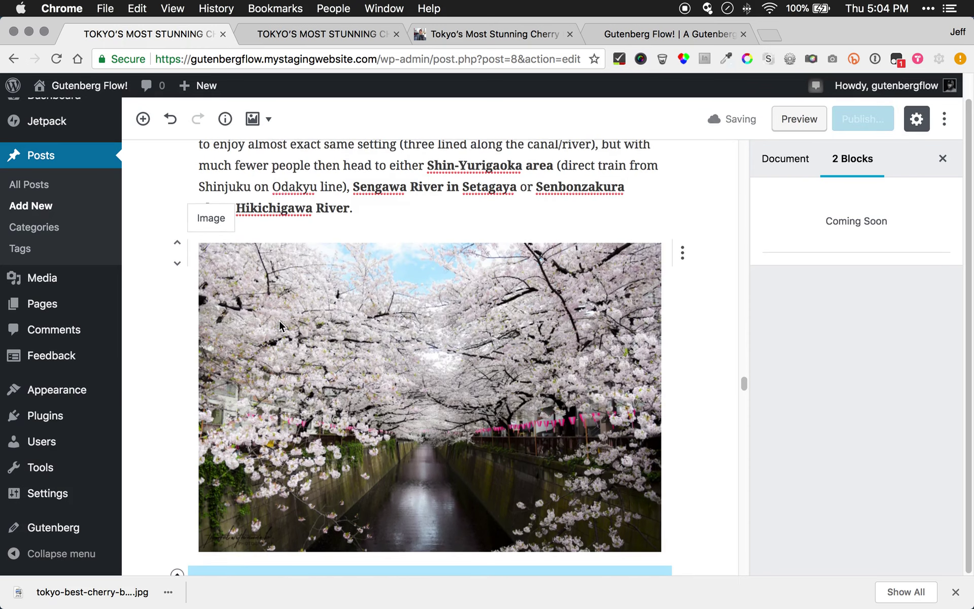
pyautogui.scroll(-10, 279, 325)
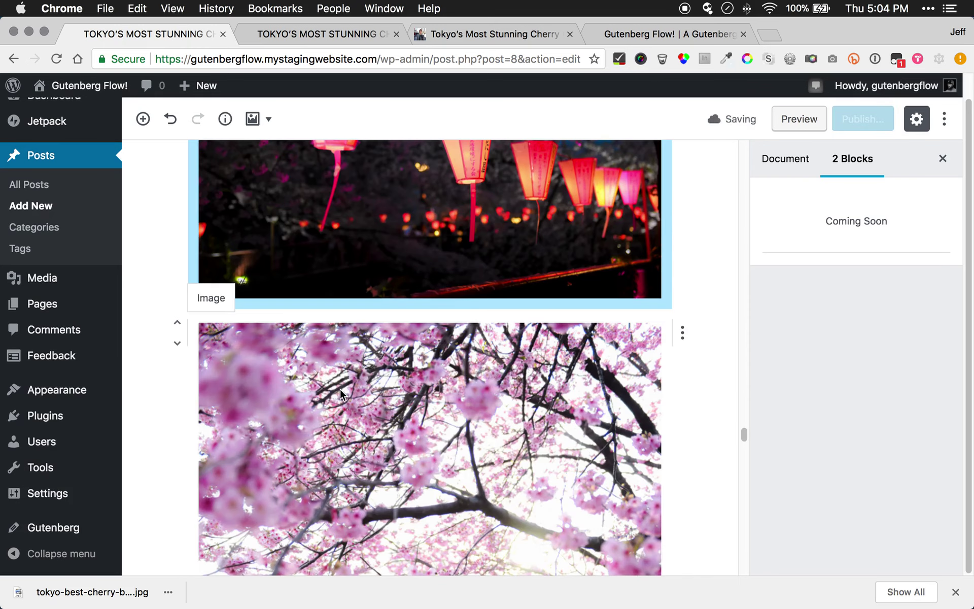
# Copy the paragraph starting "Another favorite of mine is Jiyugaoka" from the original article
pyautogui.click(353, 369)
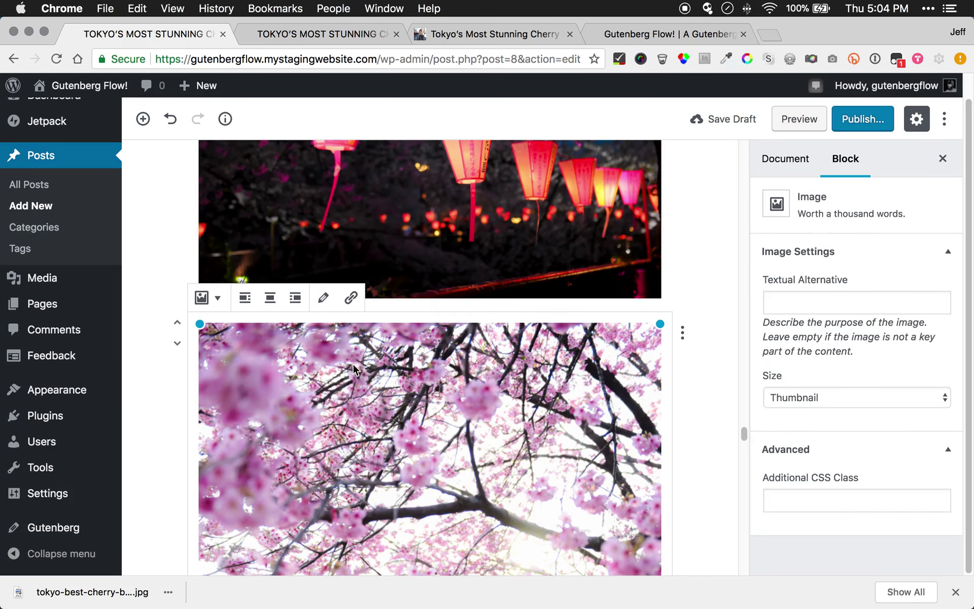
pyautogui.click(491, 36)
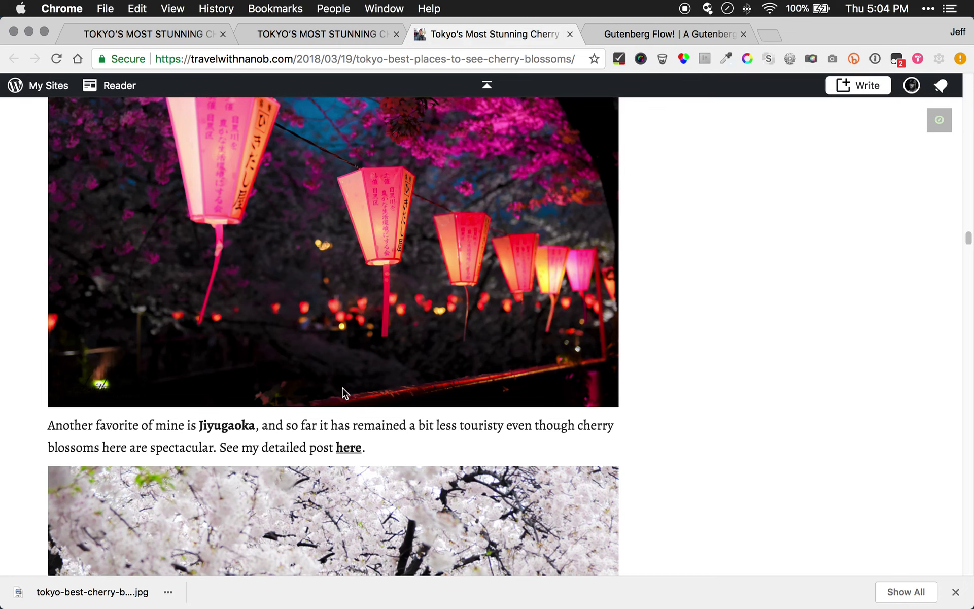
pyautogui.scroll(-4, 165, 424)
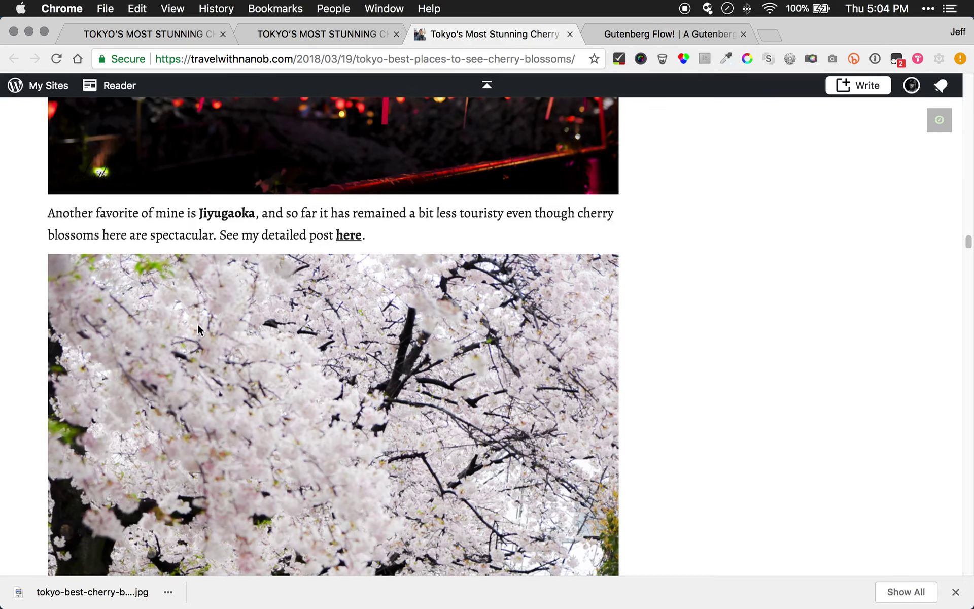
pyautogui.scroll(3, 198, 329)
pyautogui.moveTo(374, 362); pyautogui.dragTo(48, 344)
pyautogui.press('super+c')
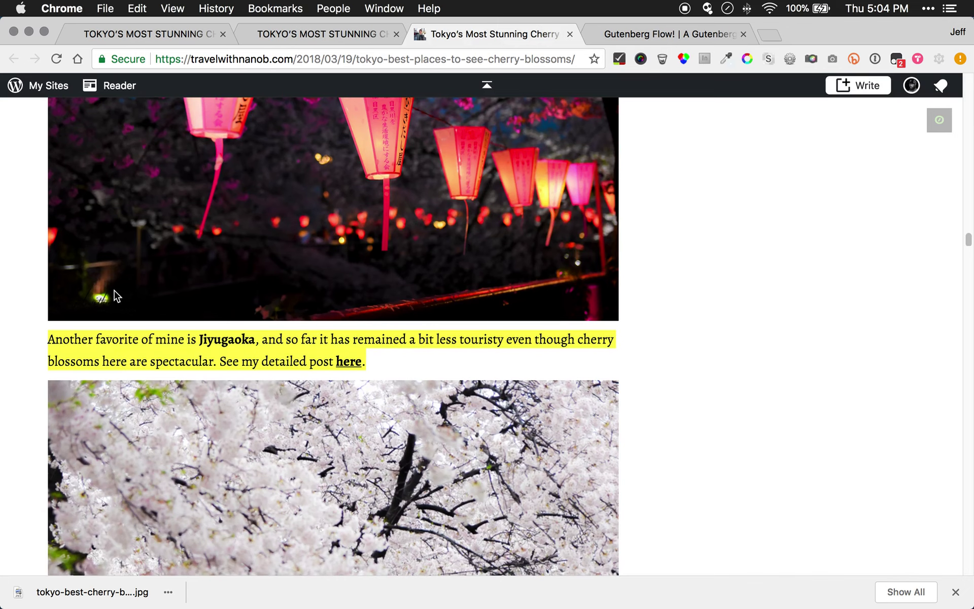
# Insert the copied Jiyugaoka paragraph in the draft between the night lantern photo and the pink blossom photo
pyautogui.click(273, 34)
pyautogui.click(174, 34)
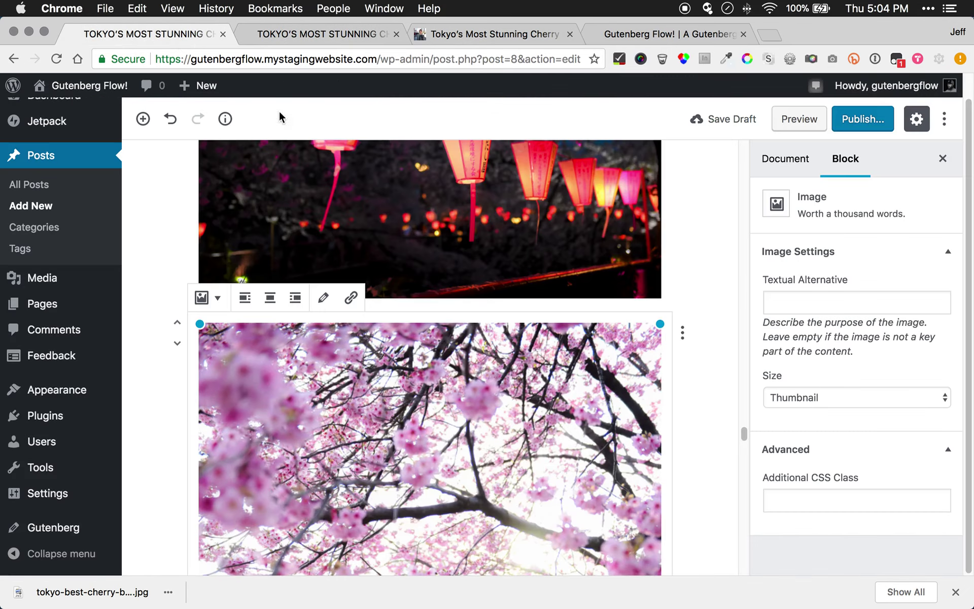
pyautogui.scroll(-5, 393, 432)
pyautogui.scroll(5, 387, 425)
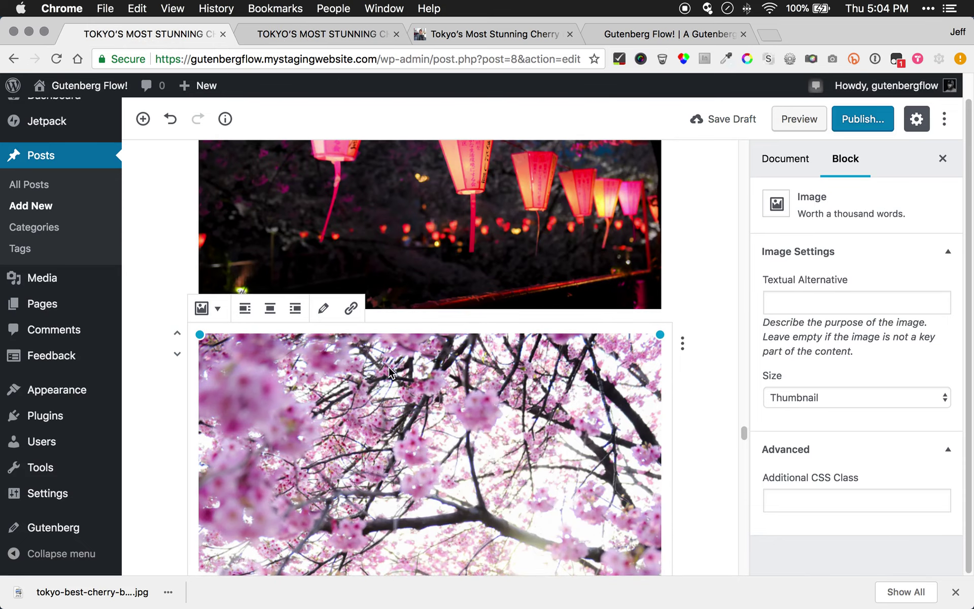
pyautogui.click(415, 320)
pyautogui.press('super+v')
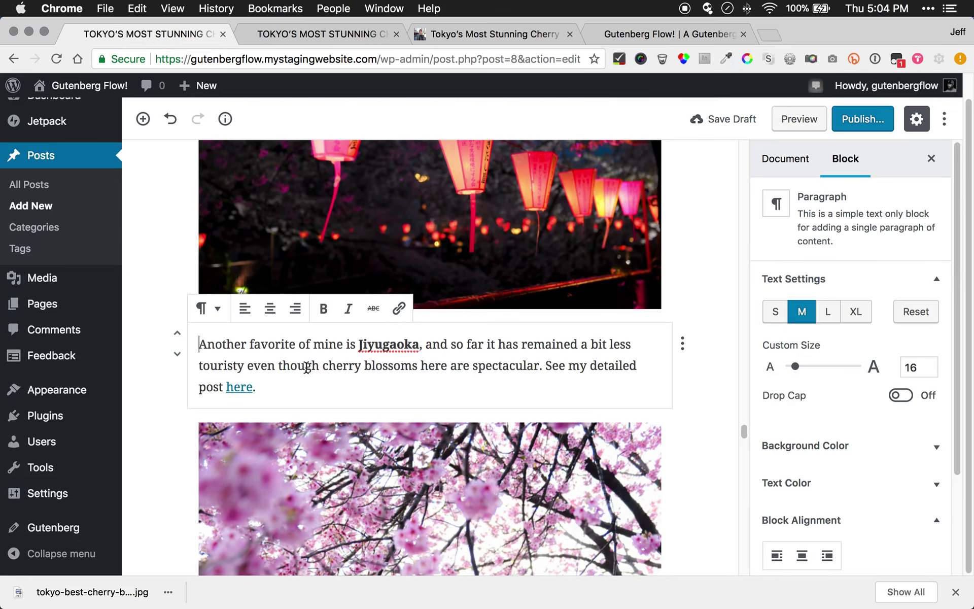
# Preview the draft and look through it down to the Jiyugaoka paragraph to check the text, photo order and the "here" link
pyautogui.click(794, 119)
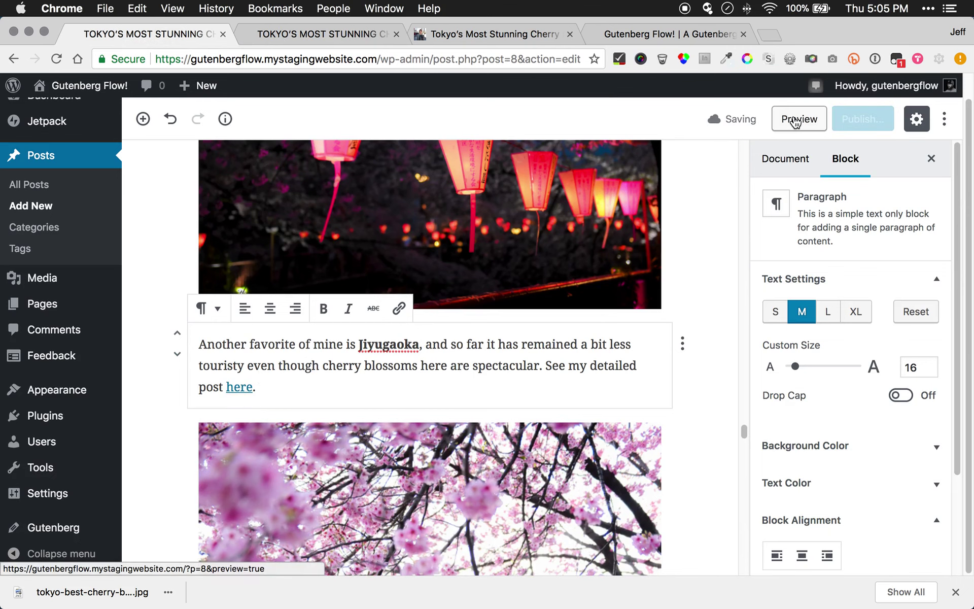
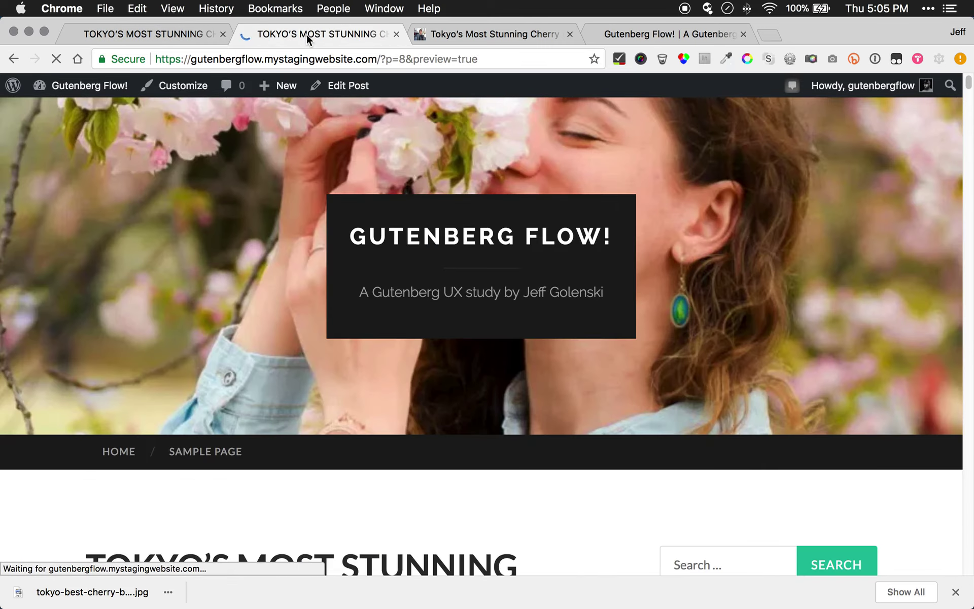
pyautogui.scroll(-20, 70, 268)
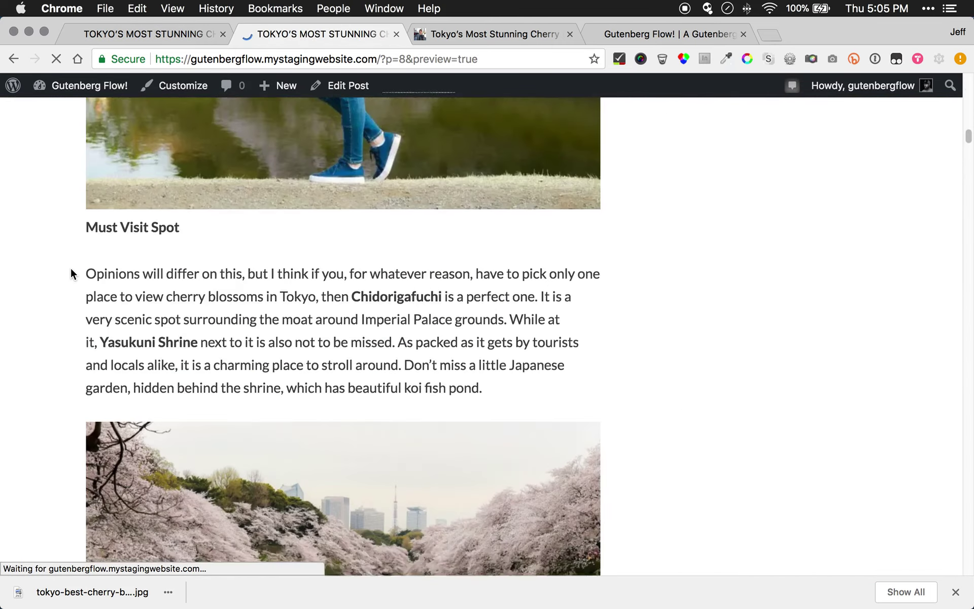
pyautogui.scroll(-20, 71, 272)
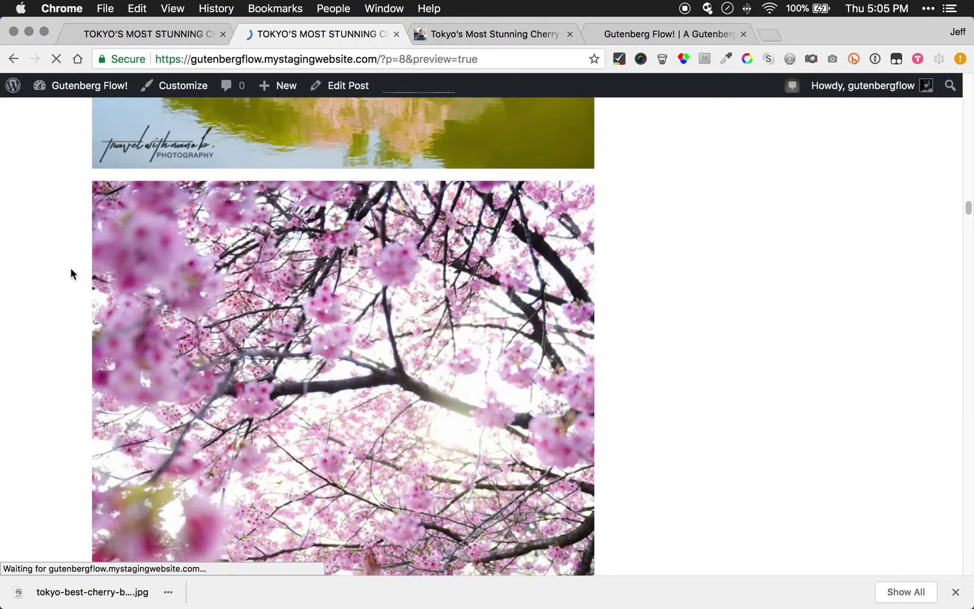
pyautogui.scroll(-20, 71, 274)
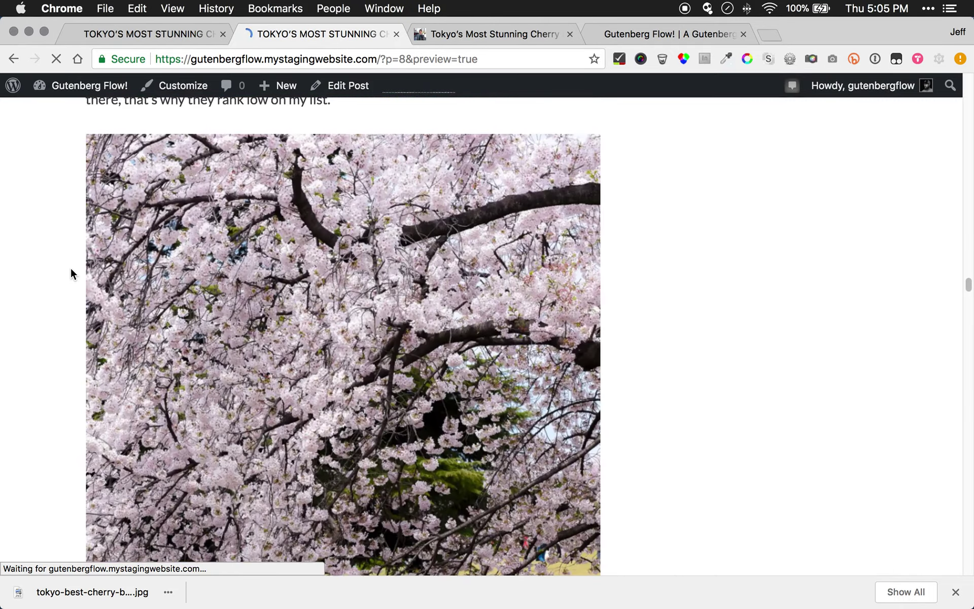
pyautogui.scroll(-20, 71, 274)
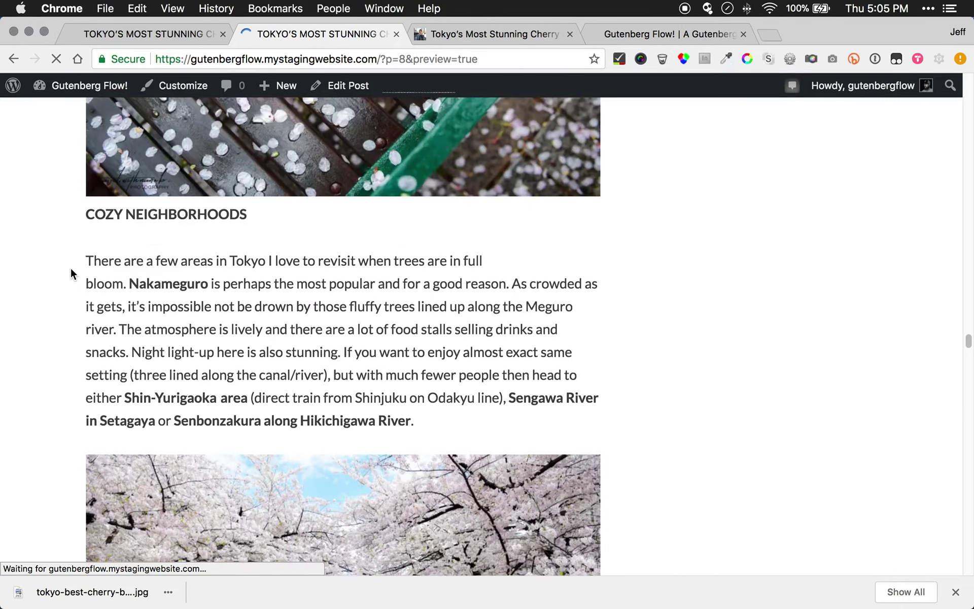
pyautogui.scroll(-20, 71, 274)
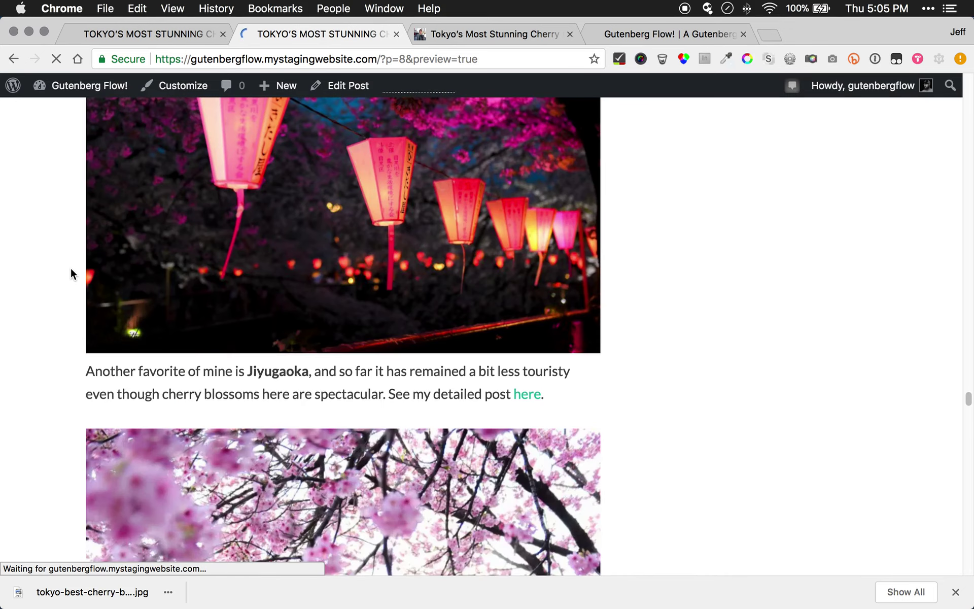
pyautogui.scroll(-1, 71, 274)
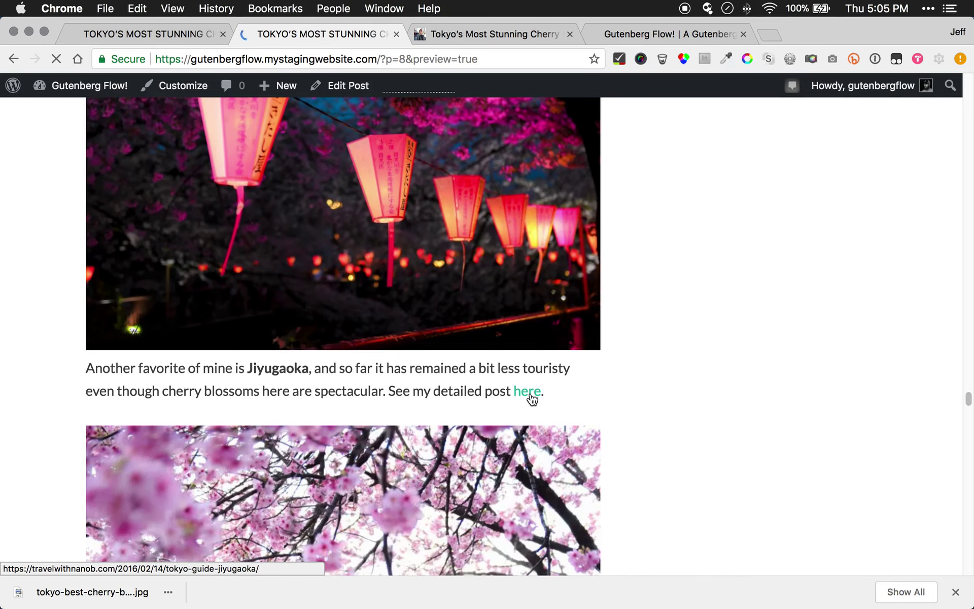
# Following the original article's order, move the photo of the lane with the green umbrella up directly below the Jiyugaoka paragraph
pyautogui.click(474, 35)
pyautogui.scroll(-15, 159, 410)
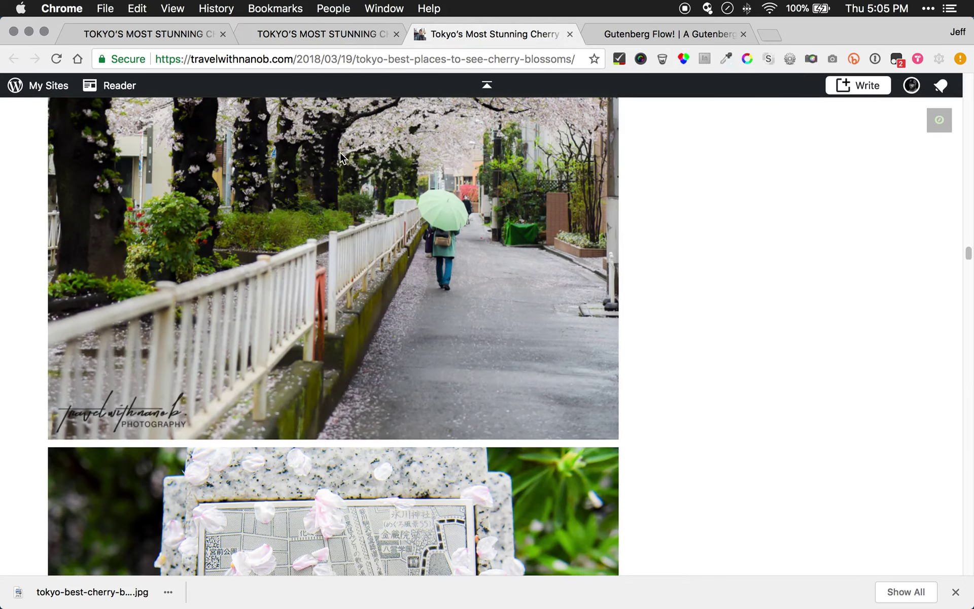
pyautogui.click(169, 36)
pyautogui.scroll(-10, 386, 298)
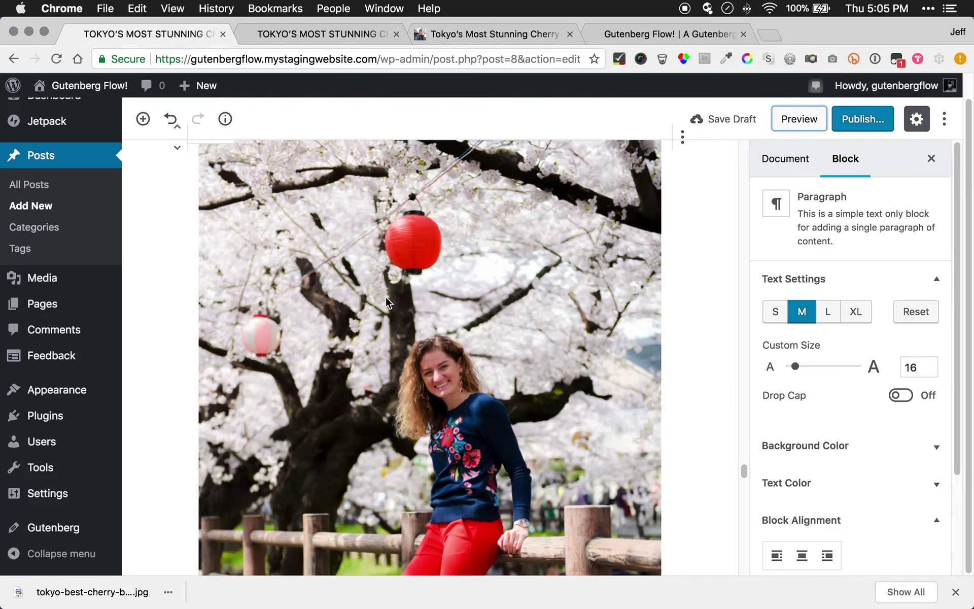
pyautogui.scroll(-12, 386, 298)
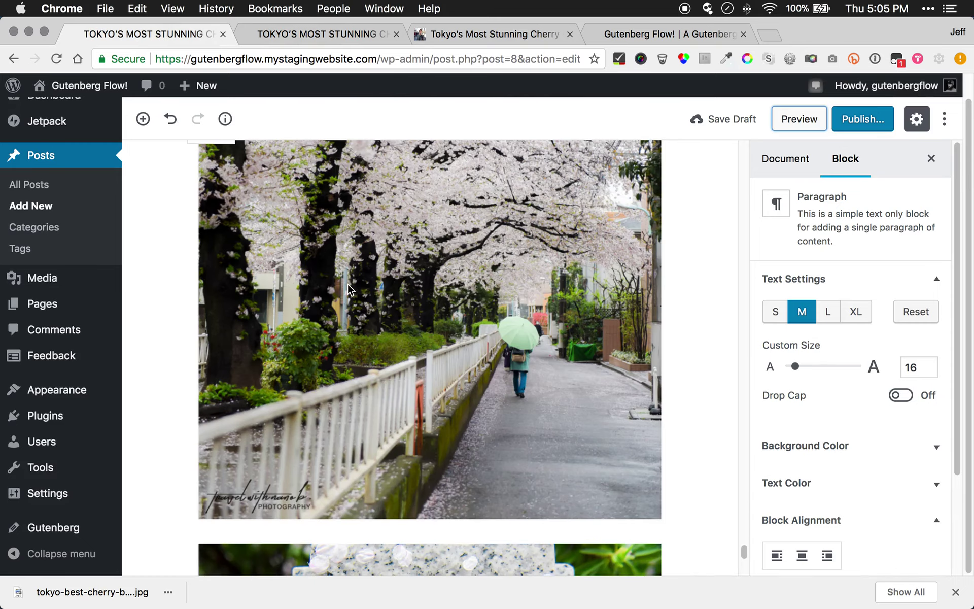
pyautogui.click(349, 288)
pyautogui.scroll(9, 163, 302)
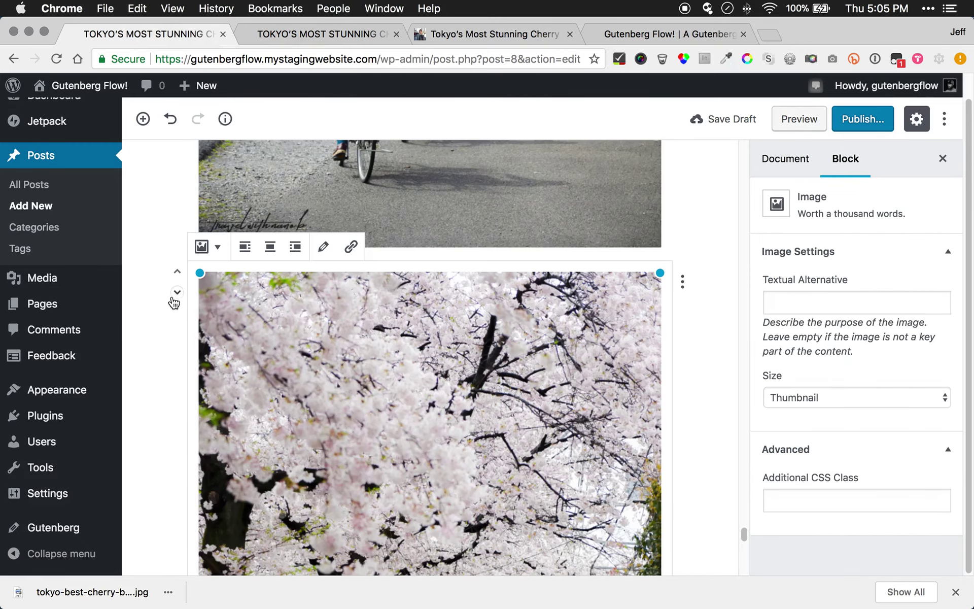
pyautogui.click(178, 271)
pyautogui.click(177, 272)
pyautogui.click(178, 272)
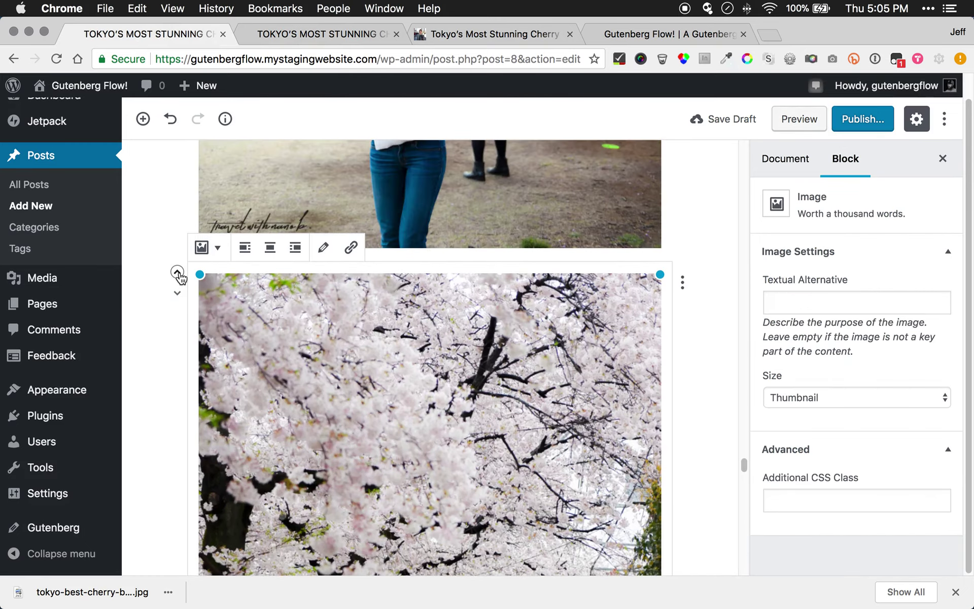
pyautogui.click(178, 273)
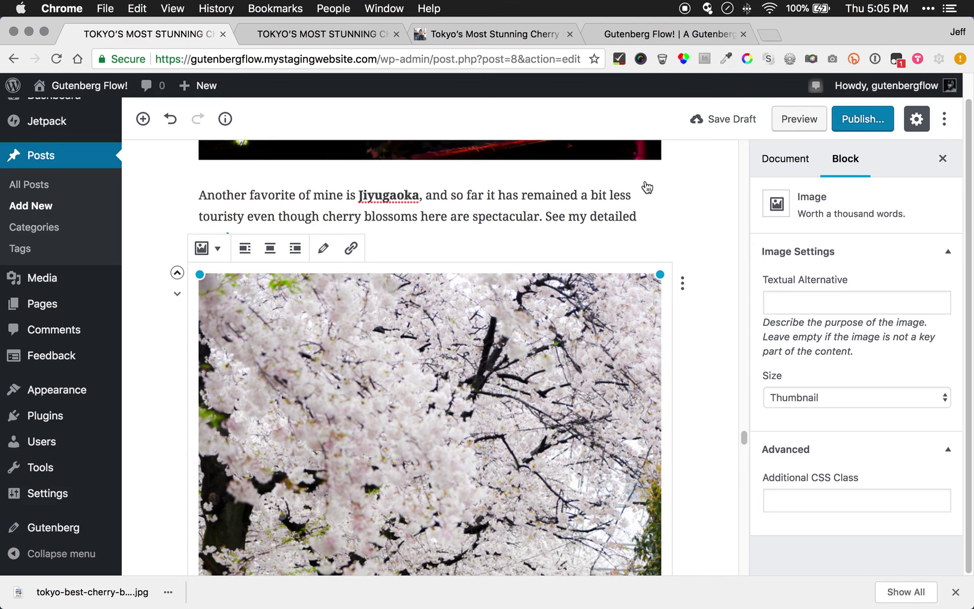
# Check the next photo in the original article and move the petal-covered stone map photo up in the draft to directly below the Jiyugaoka paragraph
pyautogui.click(498, 29)
pyautogui.scroll(-5, 257, 406)
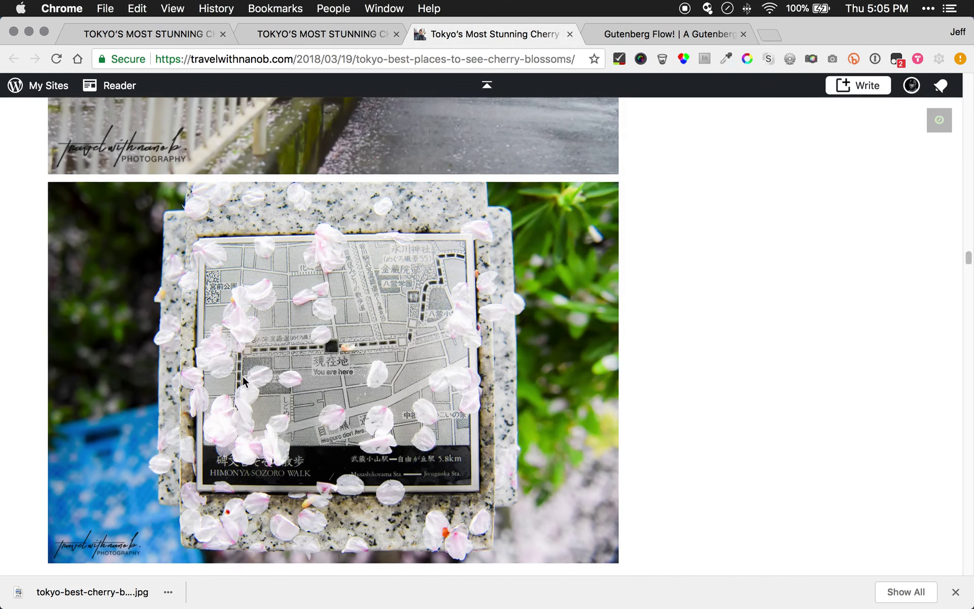
pyautogui.scroll(-2, 243, 376)
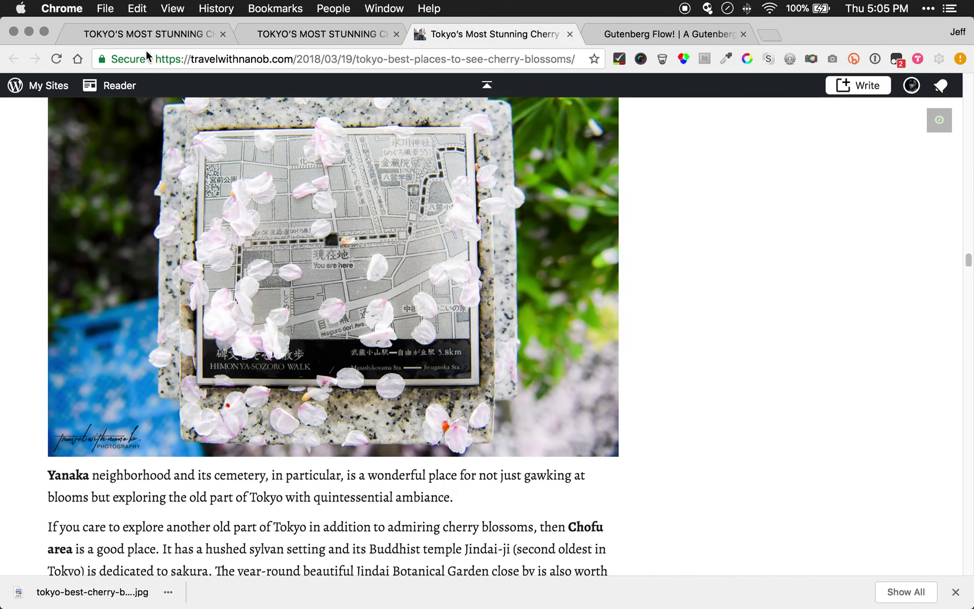
pyautogui.click(143, 34)
pyautogui.scroll(-10, 256, 312)
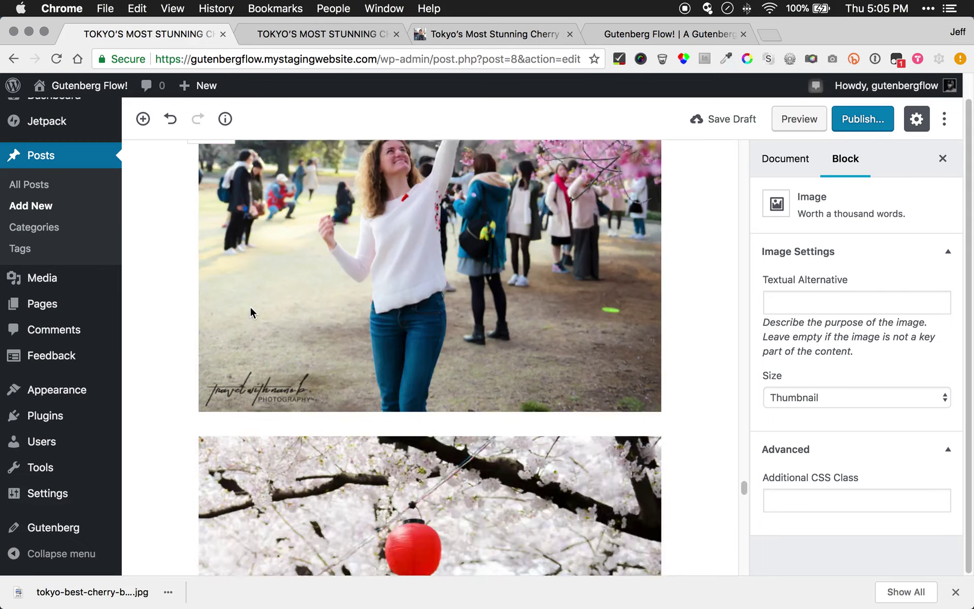
pyautogui.scroll(-20, 253, 312)
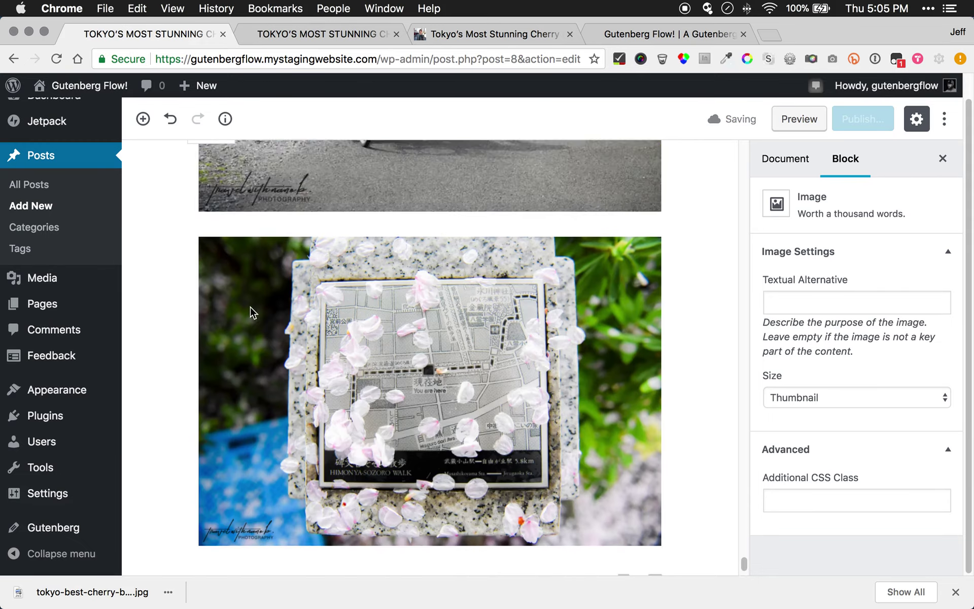
pyautogui.click(250, 306)
pyautogui.click(177, 174)
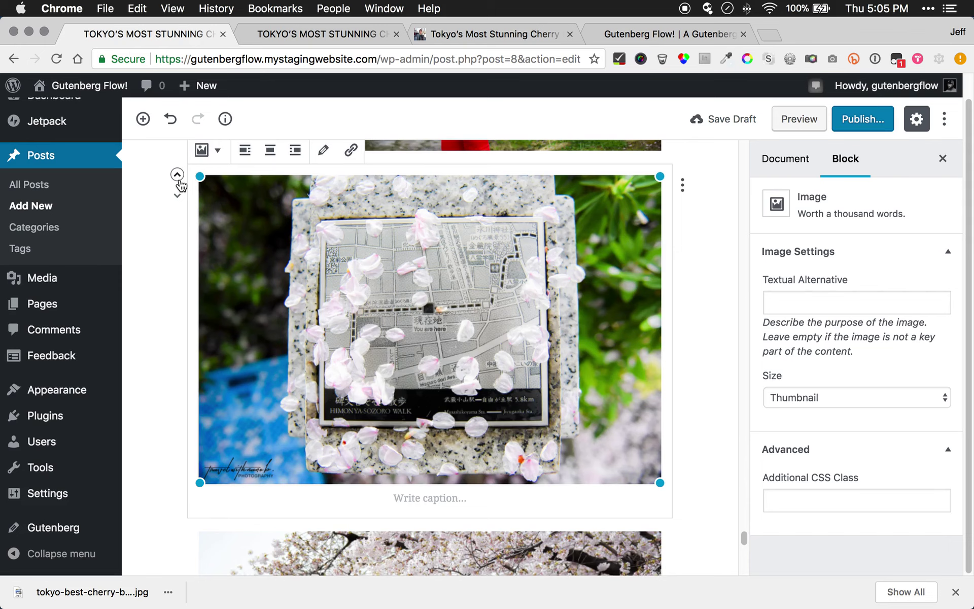
pyautogui.click(178, 177)
pyautogui.click(177, 176)
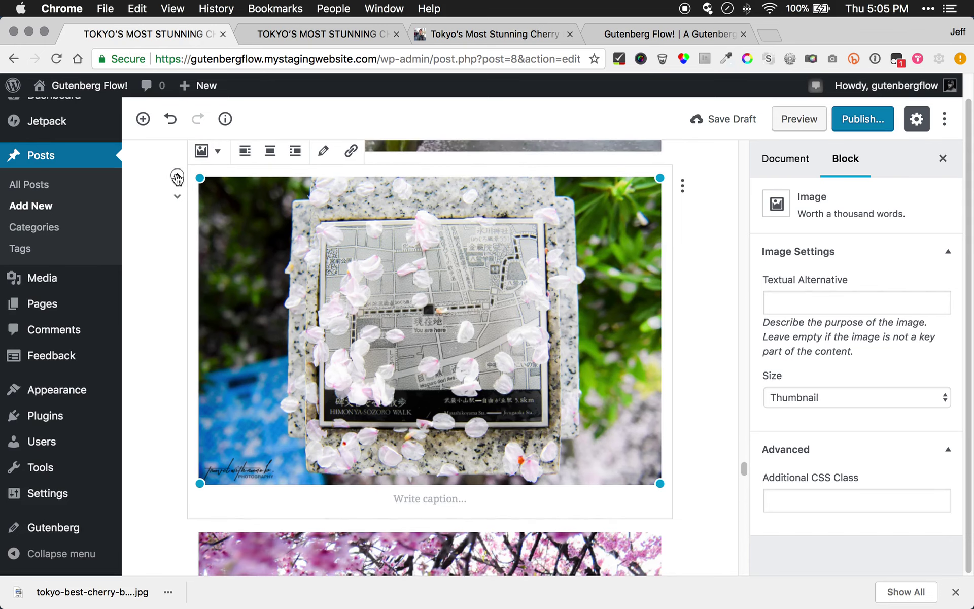
pyautogui.click(177, 177)
pyautogui.scroll(2, 247, 314)
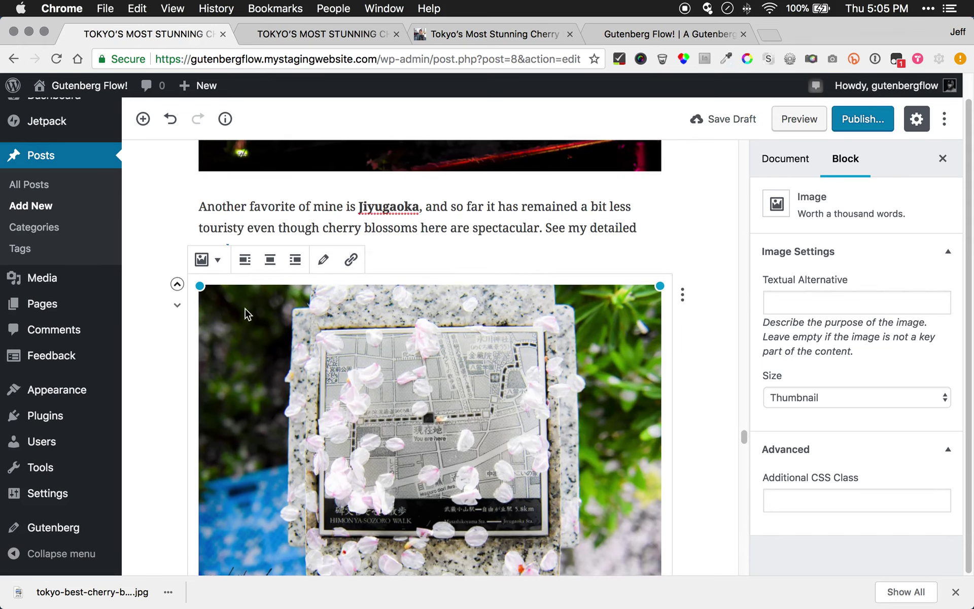
# Move the petal-covered stone map photo one place down so it sits below the green umbrella lane photo
pyautogui.scroll(3, 355, 228)
pyautogui.scroll(-8, 224, 203)
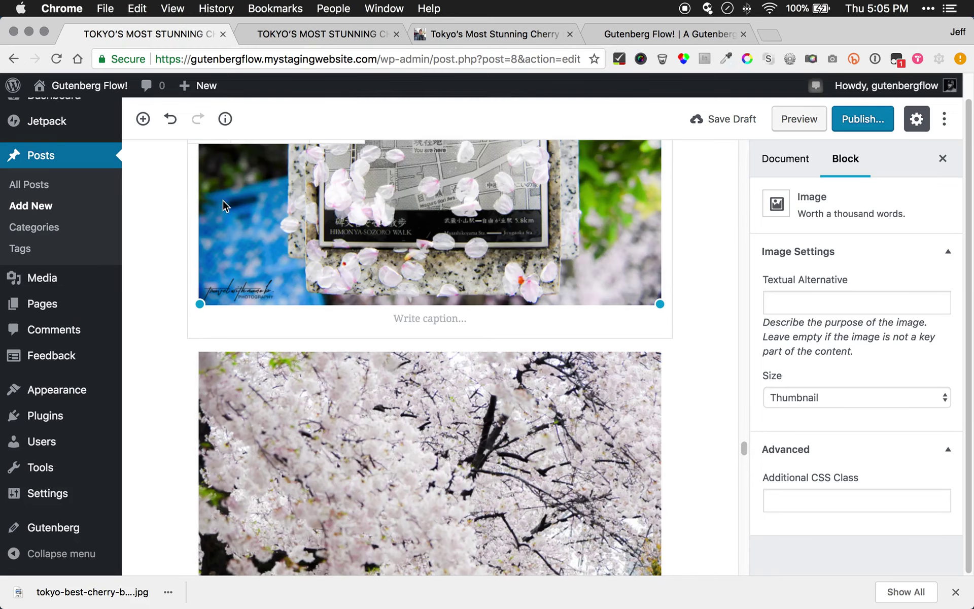
pyautogui.scroll(3, 194, 259)
pyautogui.scroll(2, 194, 259)
pyautogui.click(178, 272)
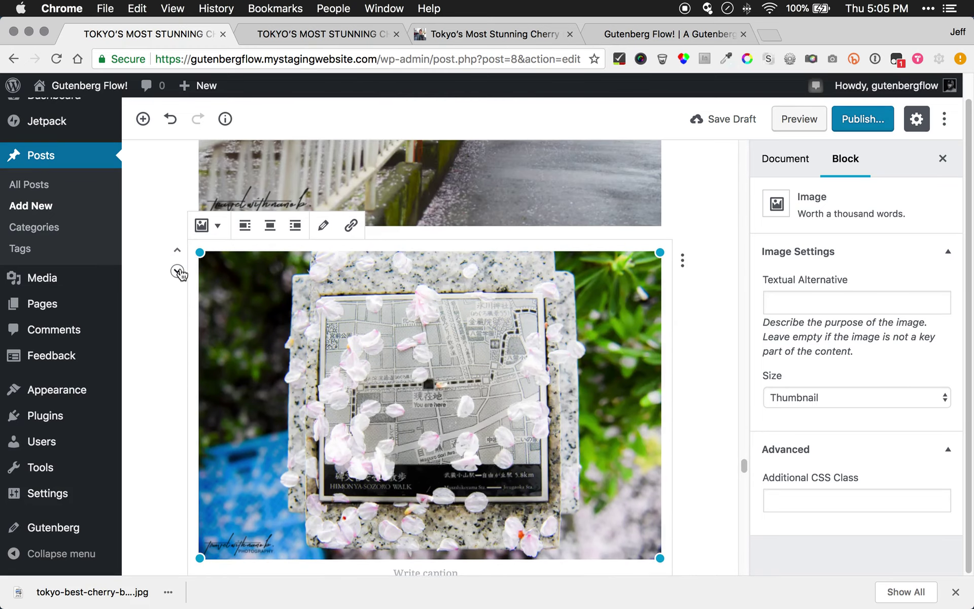
pyautogui.scroll(-5, 376, 295)
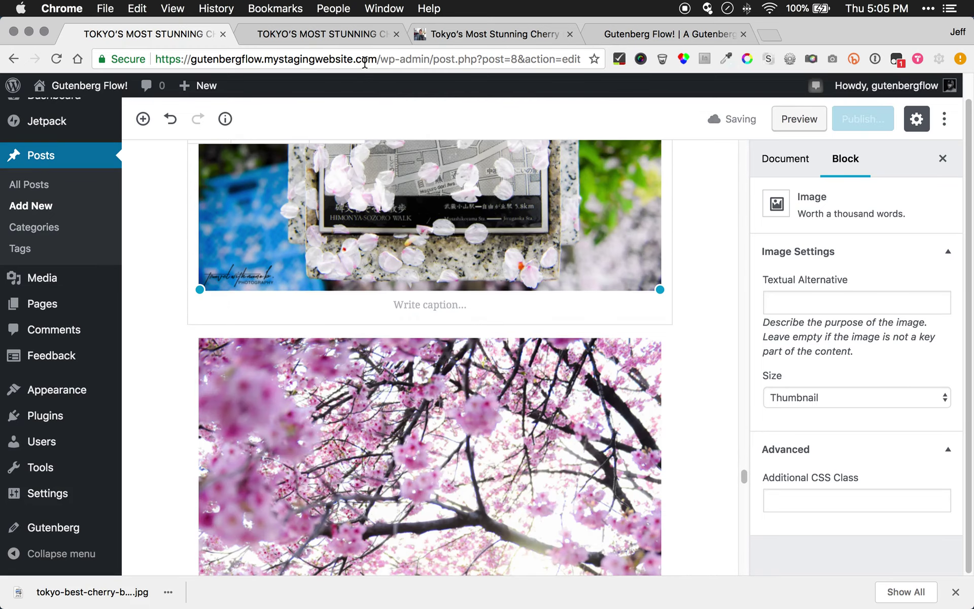
# Copy the Yanaka and Chofu area paragraphs from the original article and check which photo follows them
pyautogui.click(473, 31)
pyautogui.scroll(-6, 199, 314)
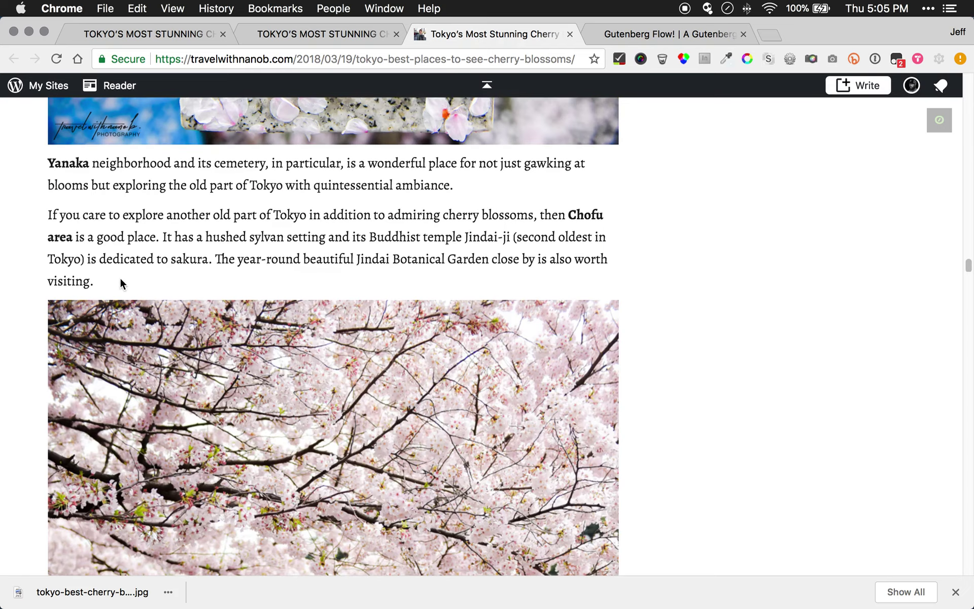
pyautogui.moveTo(108, 277); pyautogui.dragTo(42, 159)
pyautogui.press('super+c')
pyautogui.scroll(-10, 141, 245)
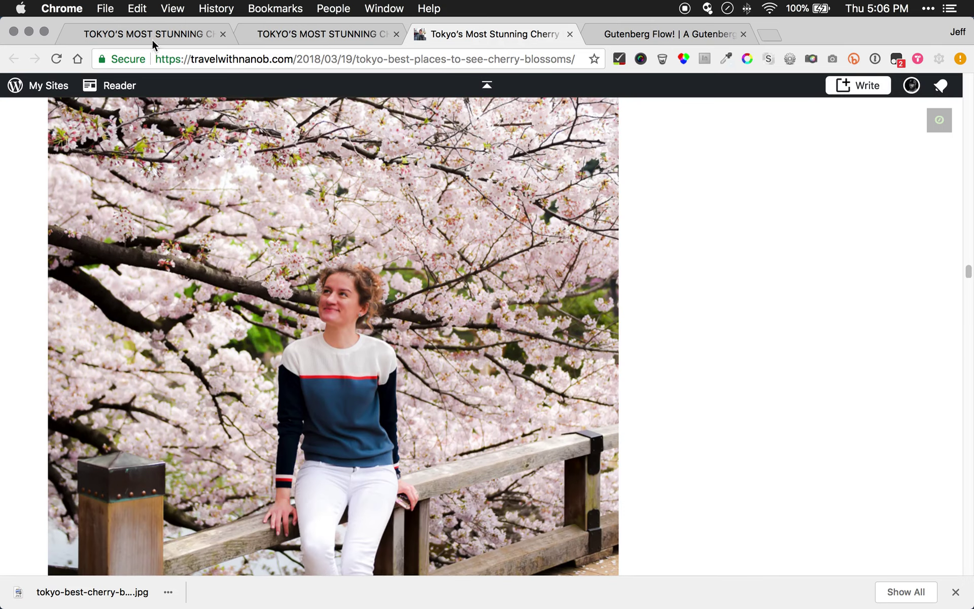
# Insert the copied Yanaka and Chofu area paragraphs in the draft between the stone map photo and the pink blossom photo
pyautogui.click(151, 35)
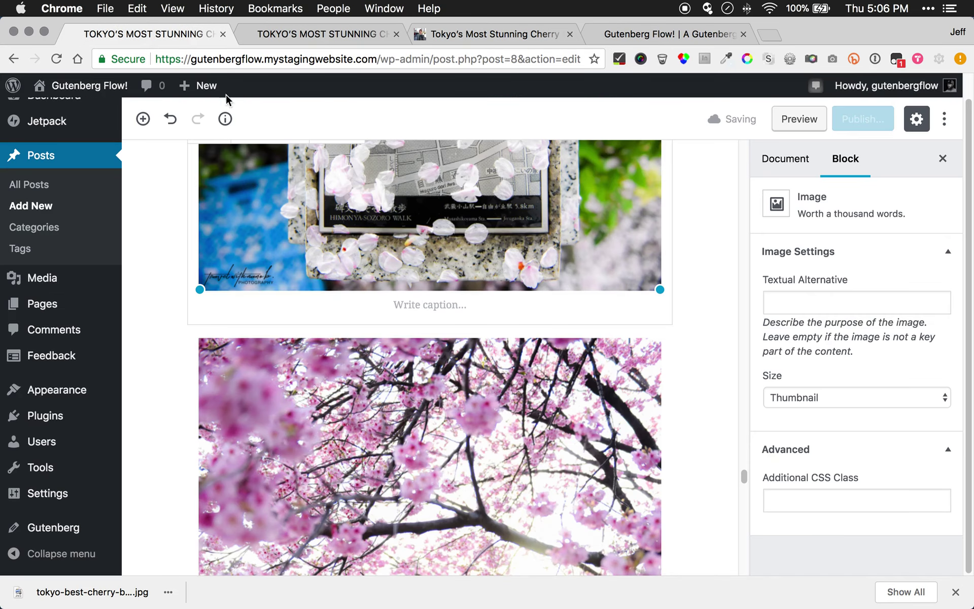
pyautogui.click(359, 339)
pyautogui.click(389, 305)
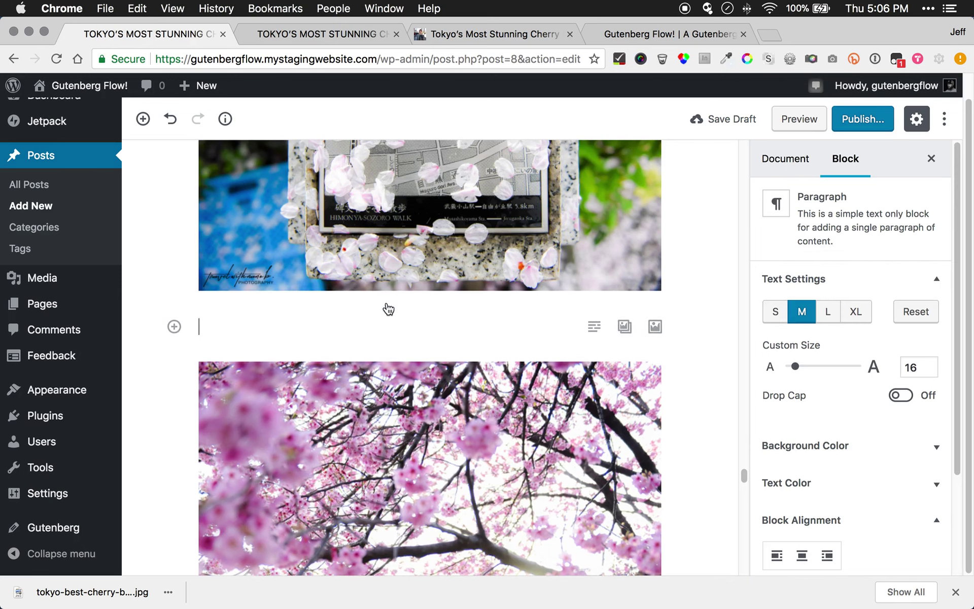
pyautogui.press('super+v')
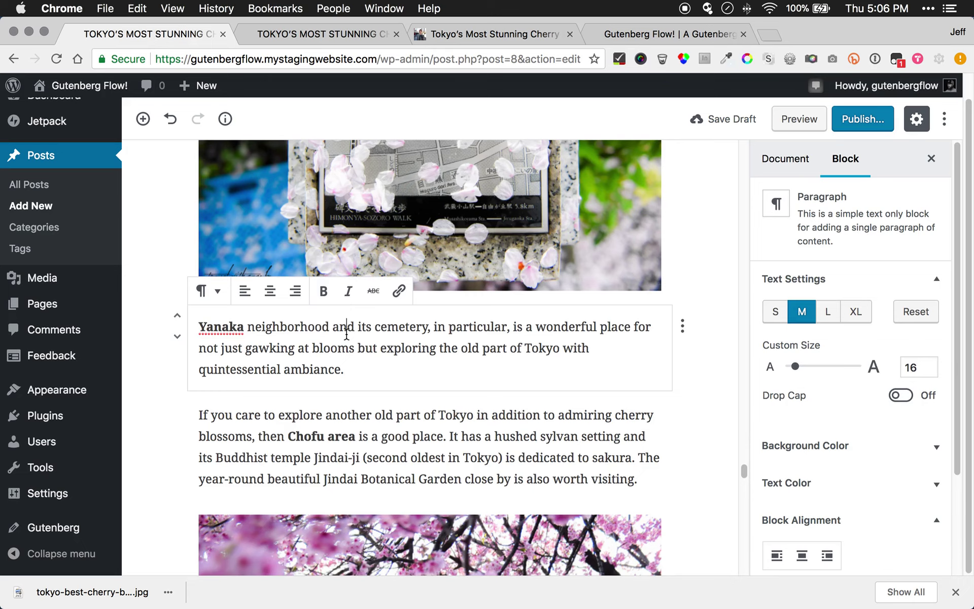
# Check the draft's remaining photos for the one that comes next, and add an empty image block below the Chofu area paragraph
pyautogui.scroll(-20, 388, 423)
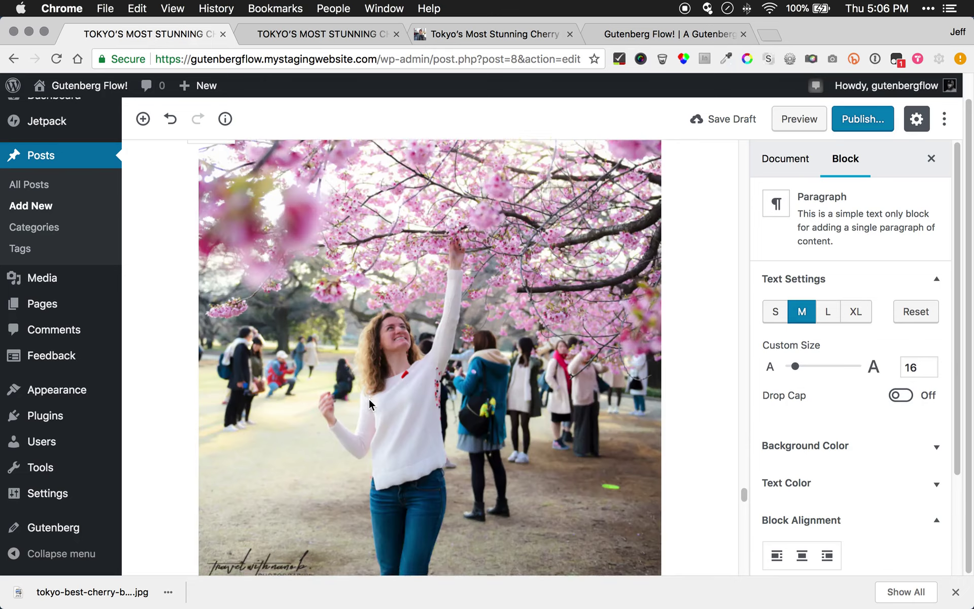
pyautogui.scroll(-15, 369, 399)
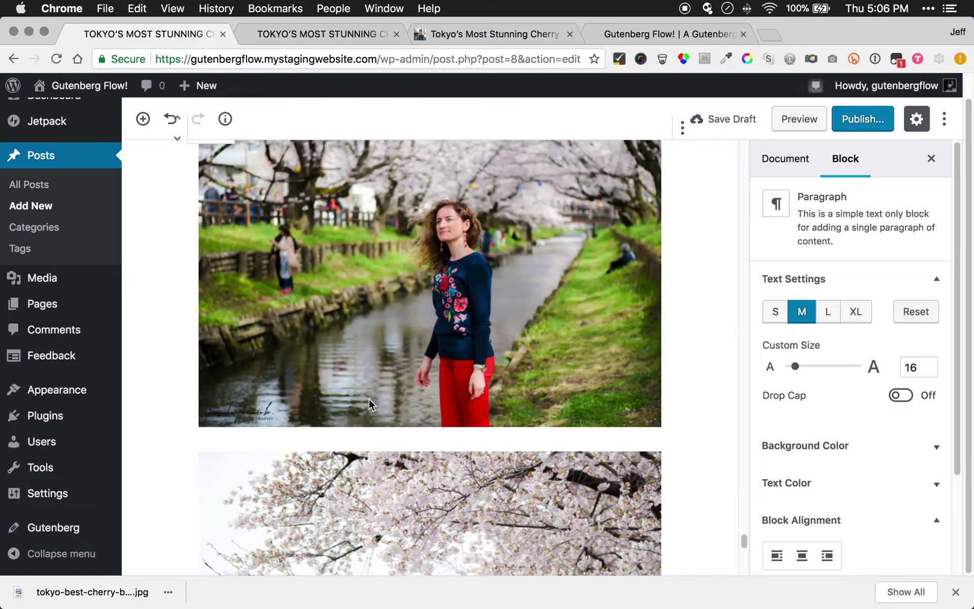
pyautogui.scroll(-4, 367, 401)
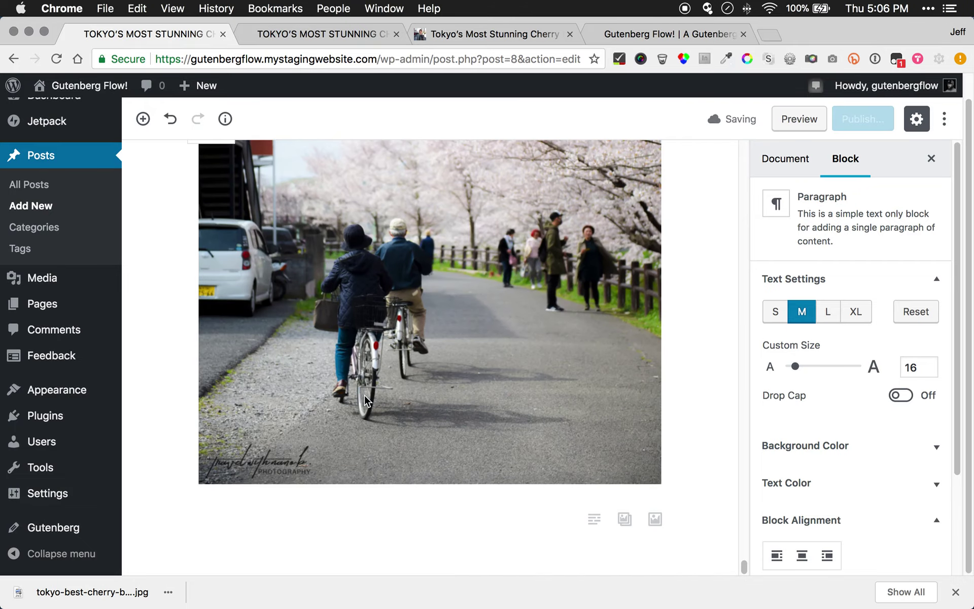
pyautogui.scroll(15, 358, 463)
pyautogui.scroll(-10, 326, 361)
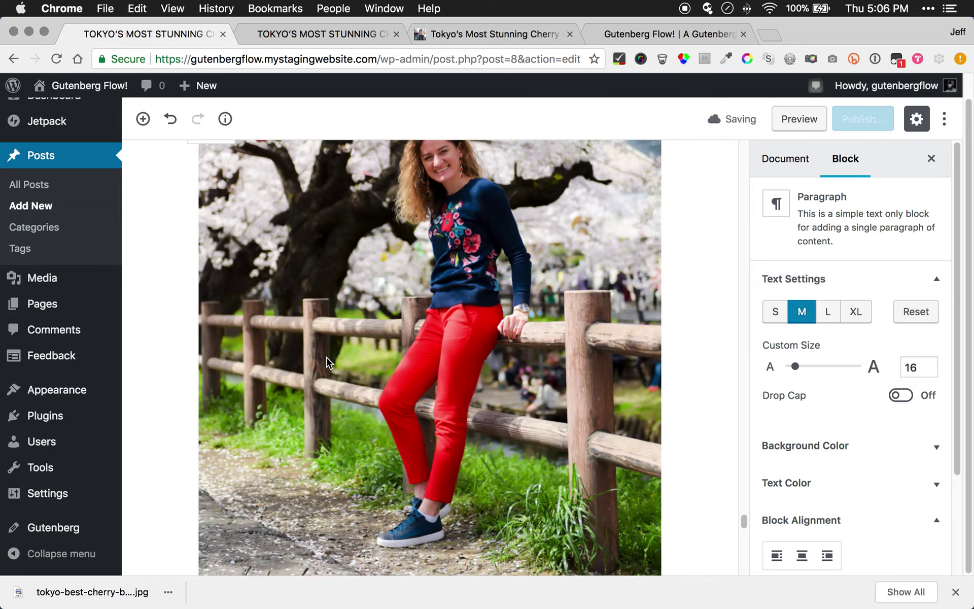
pyautogui.scroll(-10, 326, 362)
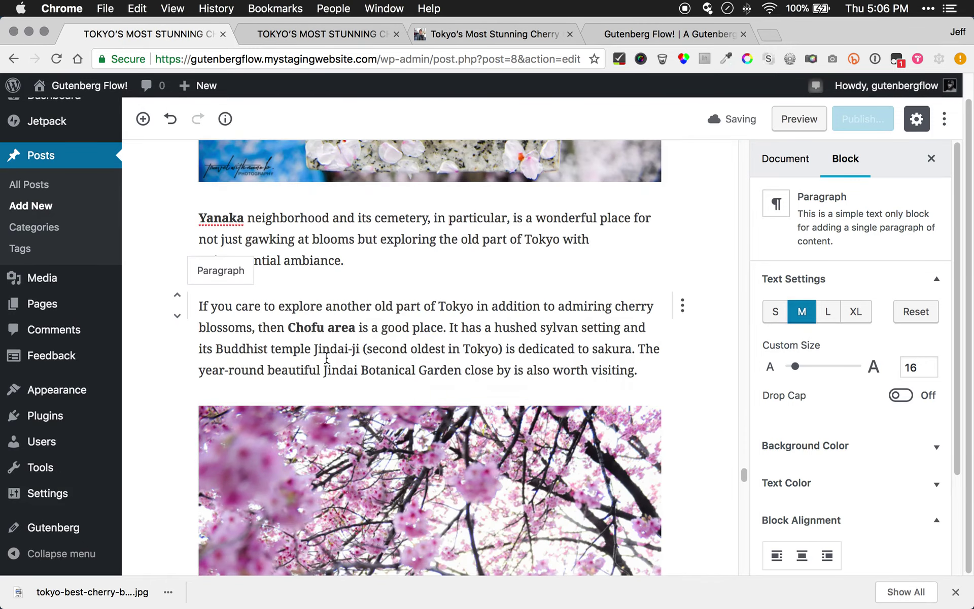
pyautogui.click(294, 401)
pyautogui.click(407, 394)
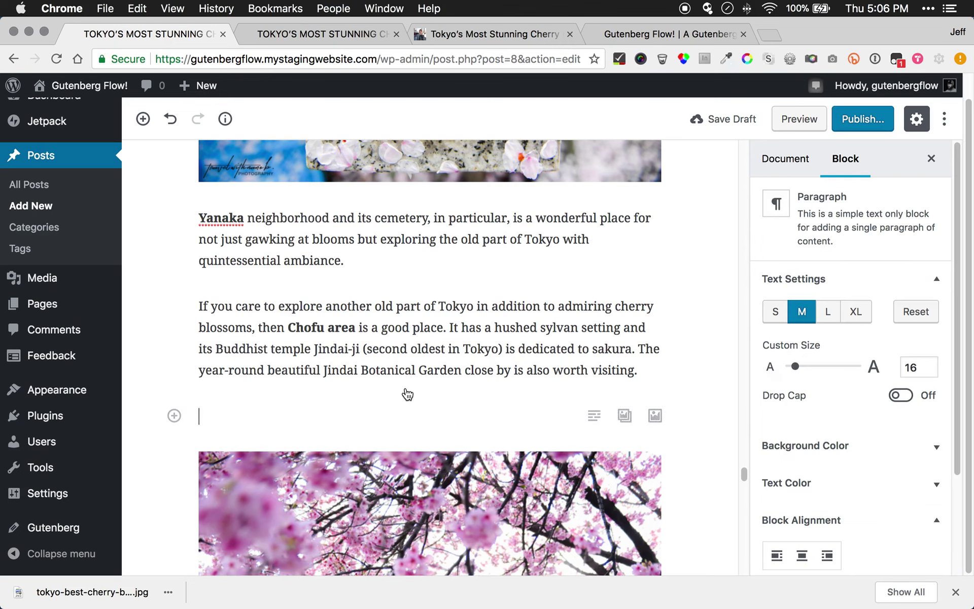
pyautogui.click(650, 415)
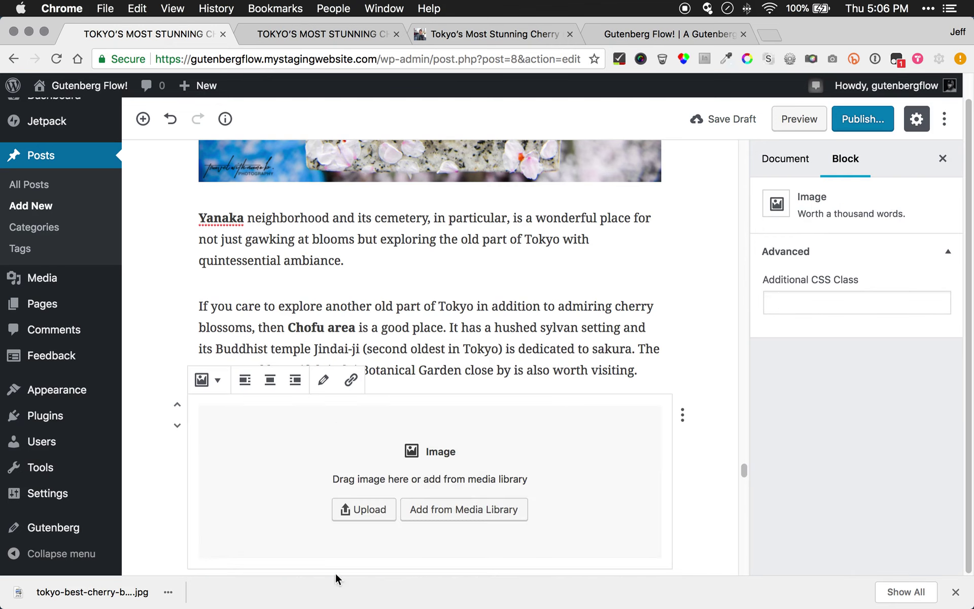
# Browse the saved article photos in Finder for the one that belongs below the Chofu area paragraph
pyautogui.moveTo(253, 604)
pyautogui.click(181, 583)
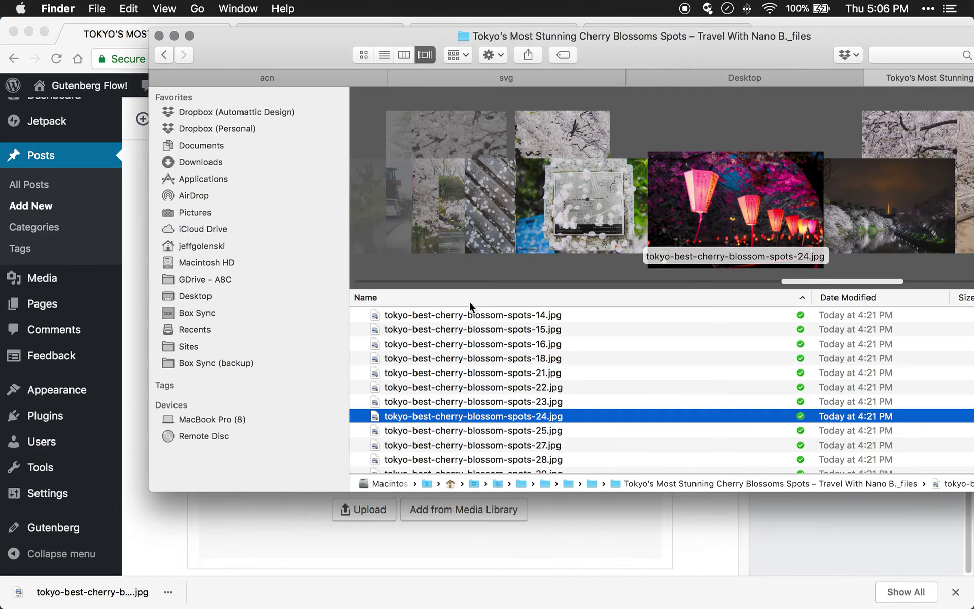
pyautogui.moveTo(314, 34); pyautogui.dragTo(157, 43)
pyautogui.press('Down')
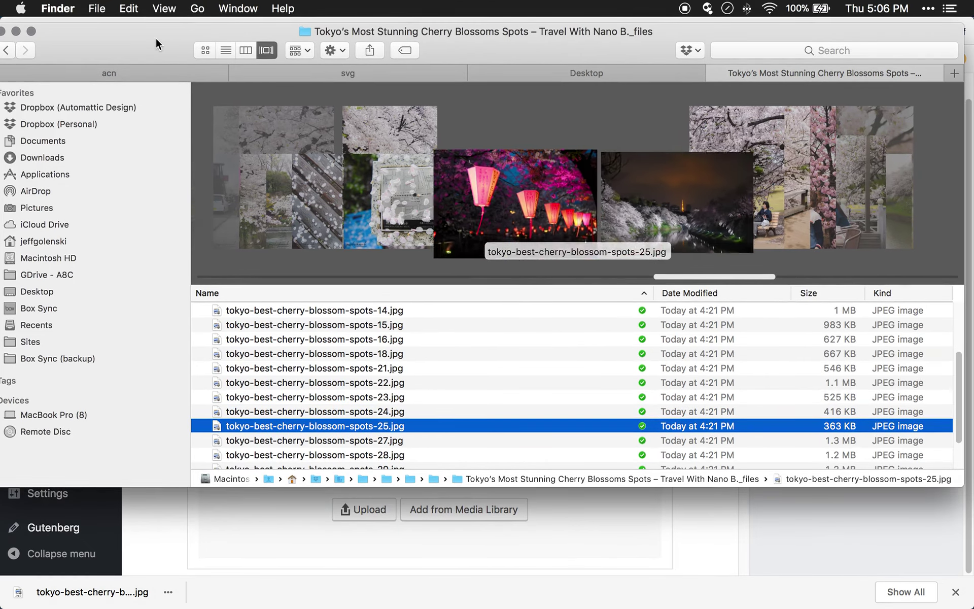
pyautogui.press('Down')
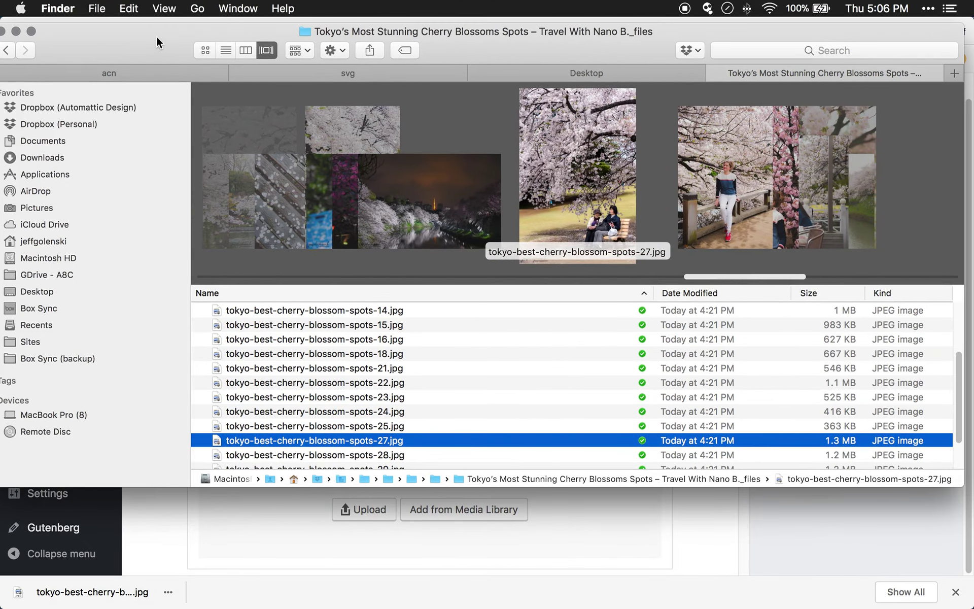
pyautogui.press('Down')
pyautogui.press('Down')
pyautogui.press('Down')
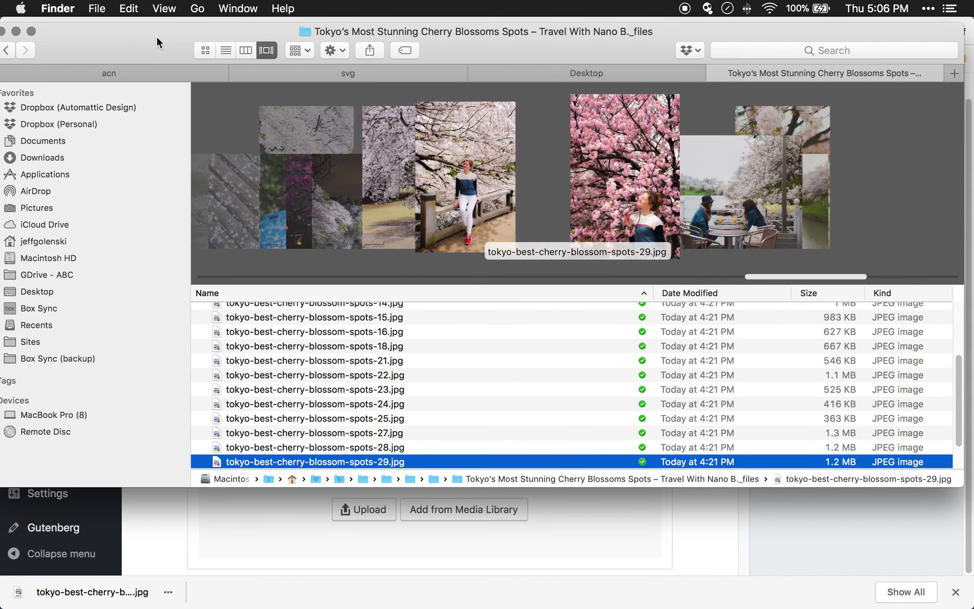
pyautogui.press('Down')
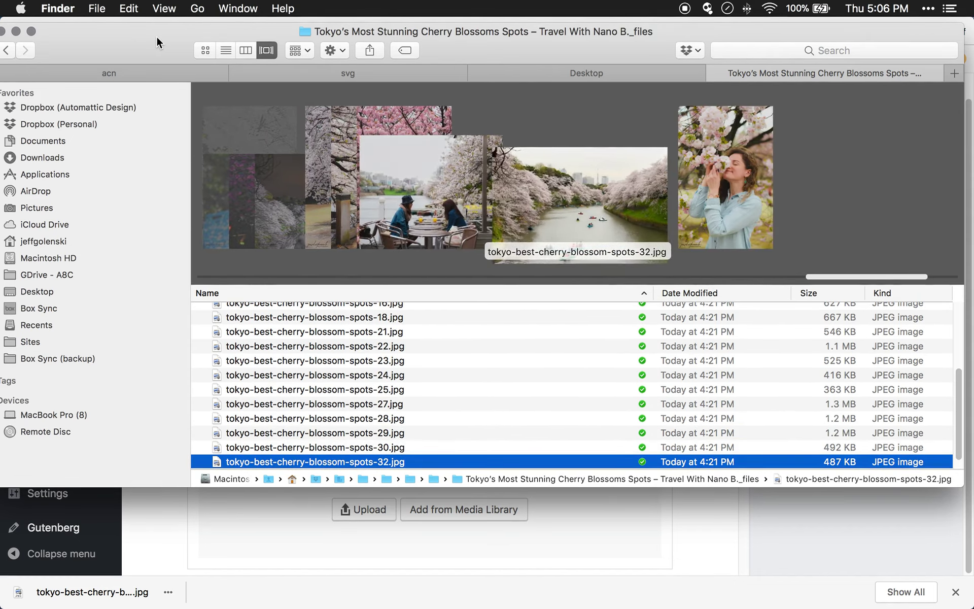
pyautogui.press('Up')
pyautogui.press('Up')
pyautogui.press('Up')
pyautogui.press('Up')
pyautogui.press('Up')
pyautogui.press('Up')
pyautogui.press('Up')
pyautogui.press('Up')
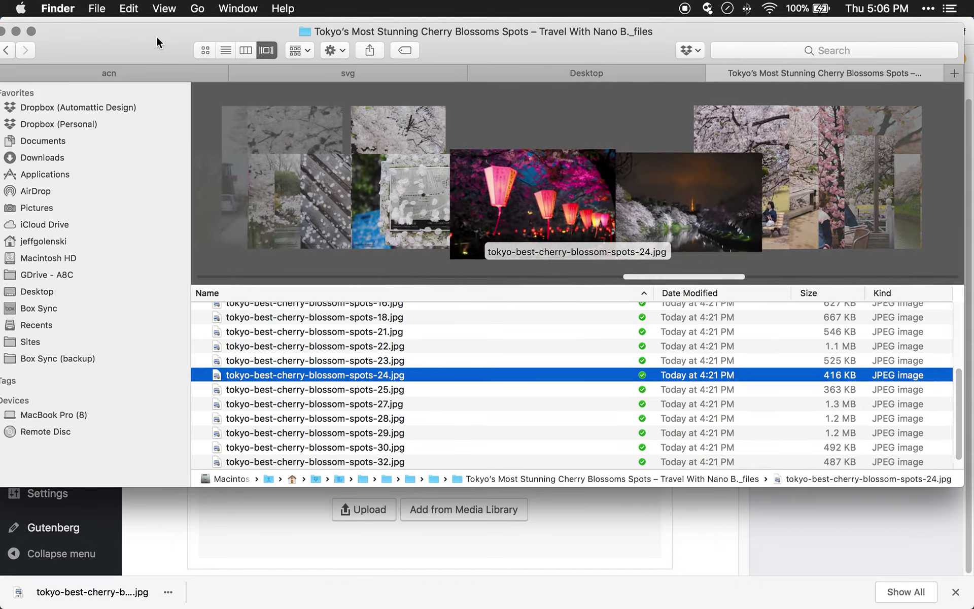
pyautogui.press('Up')
pyautogui.press('Up')
pyautogui.press('Up')
pyautogui.press('Up')
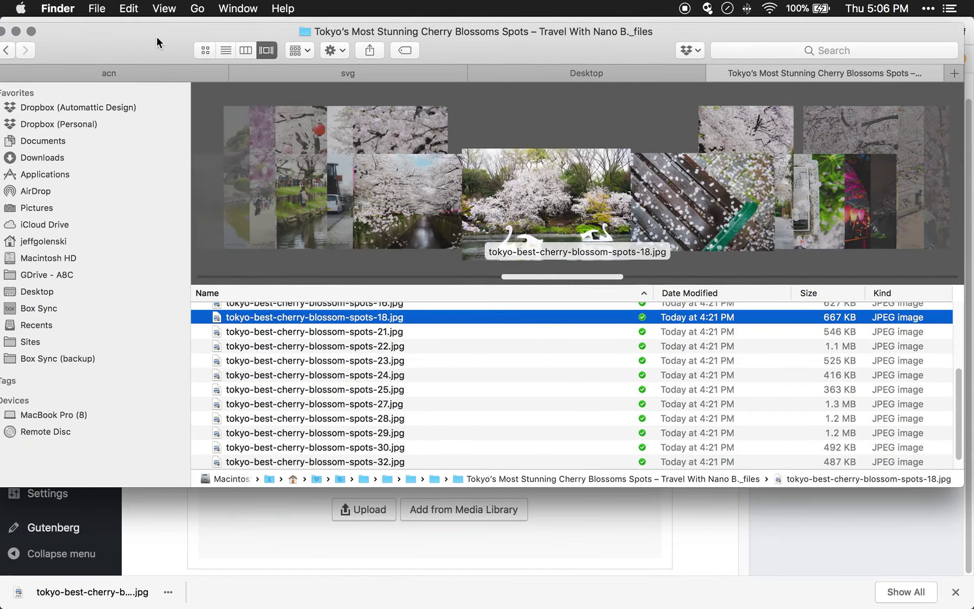
pyautogui.press('Up')
pyautogui.press('Up')
pyautogui.press('Up')
pyautogui.press('Up')
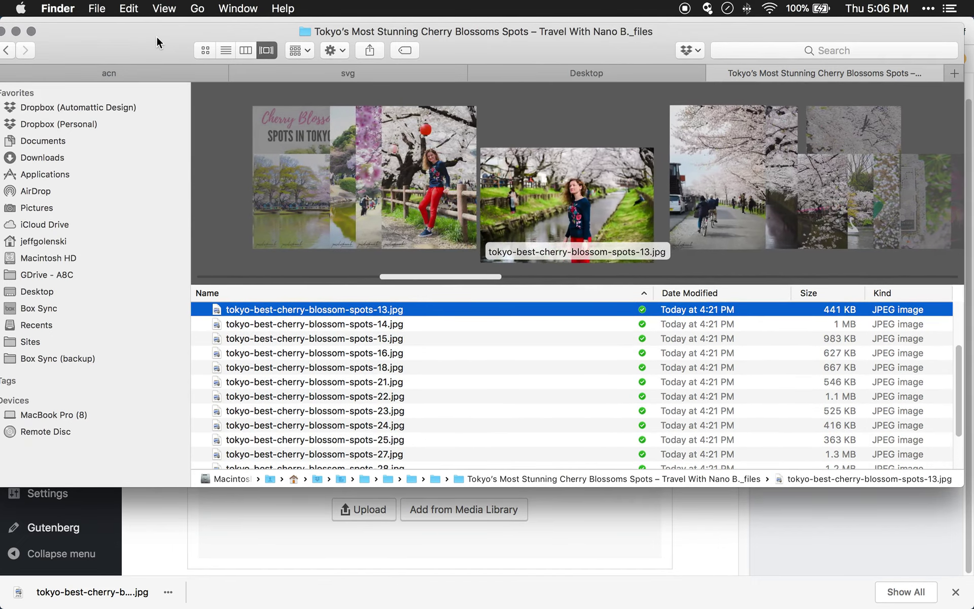
pyautogui.press('Up')
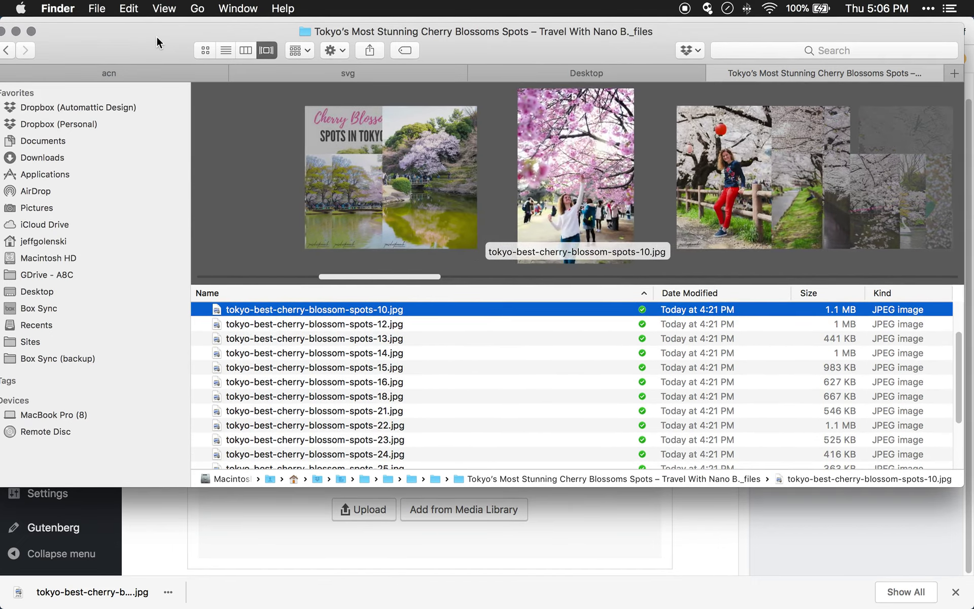
pyautogui.press('Down')
pyautogui.moveTo(156, 41); pyautogui.dragTo(157, 138)
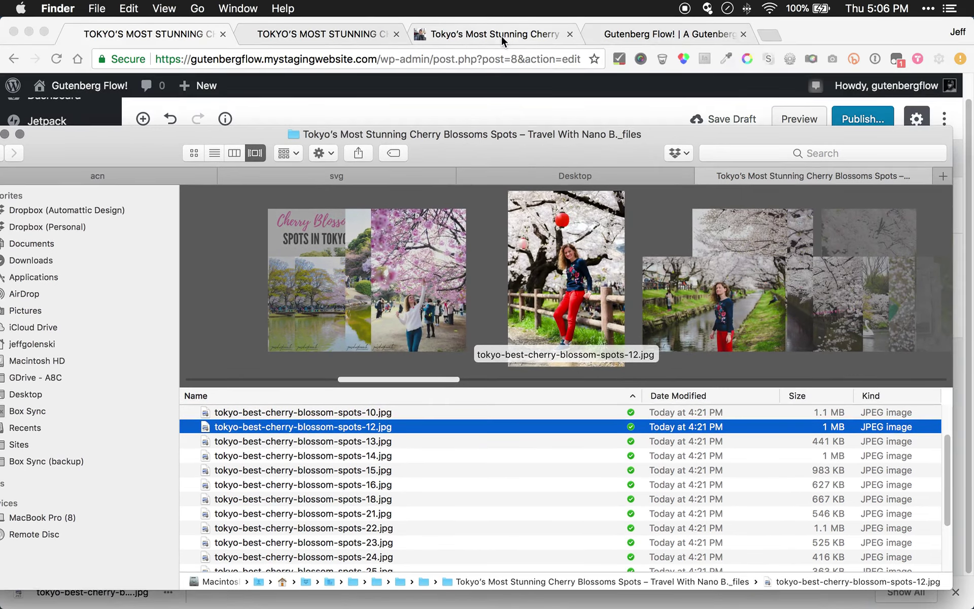
# Check the file name of the woman-on-the-bridge photo in the original article through its save dialog, without saving it
pyautogui.click(501, 35)
pyautogui.scroll(-5, 333, 330)
pyautogui.rightClick(333, 329)
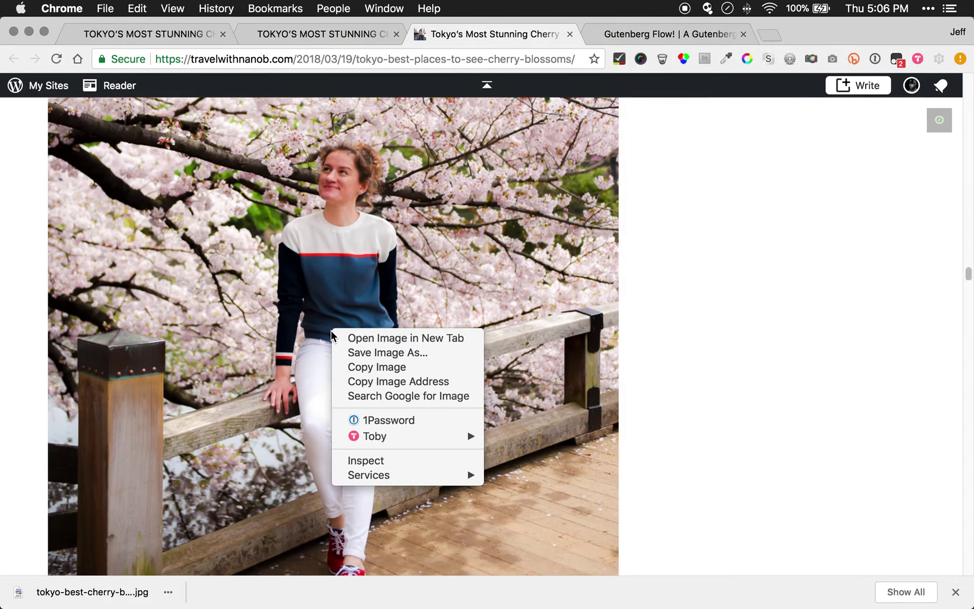
pyautogui.click(355, 356)
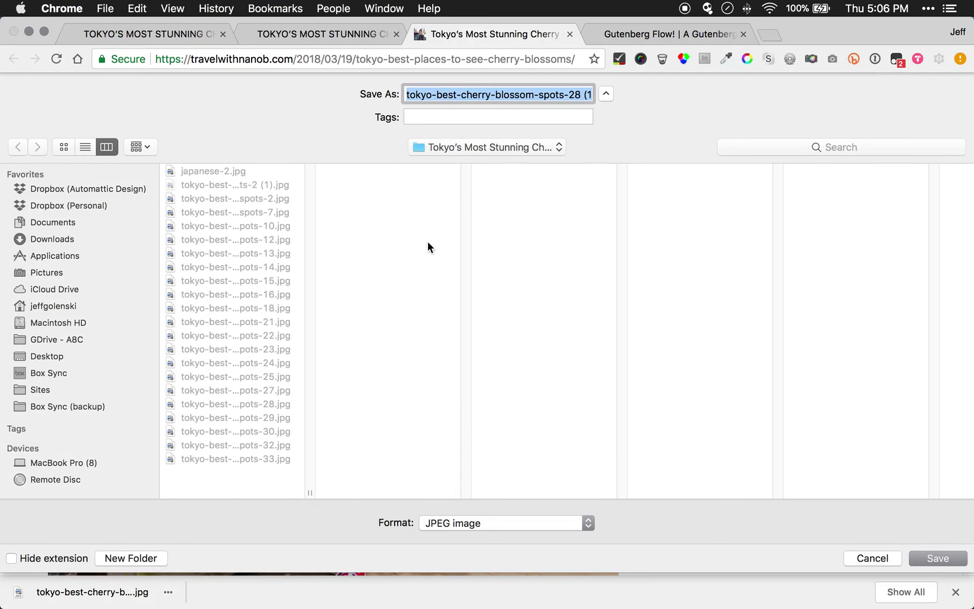
pyautogui.click(869, 564)
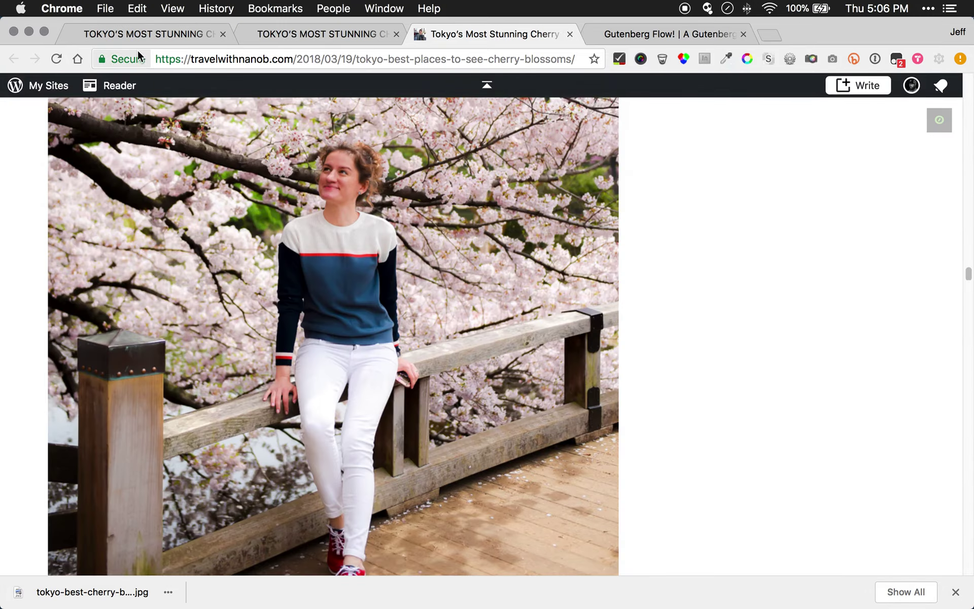
# Add tokyo-best-cherry-blossom-spots-28.jpg from the Finder folder to the draft's empty image block below the Chofu area paragraph
pyautogui.click(140, 33)
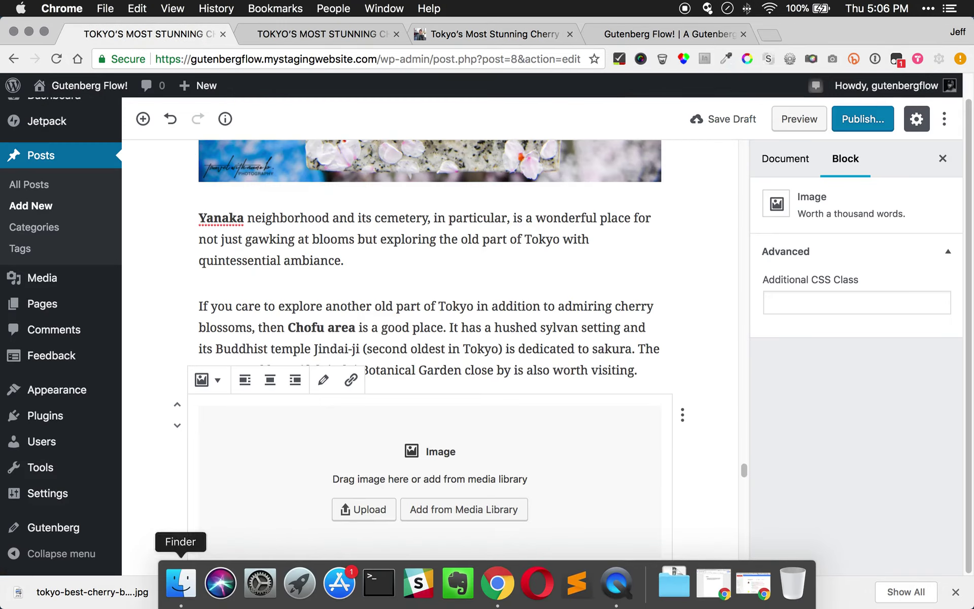
pyautogui.click(178, 584)
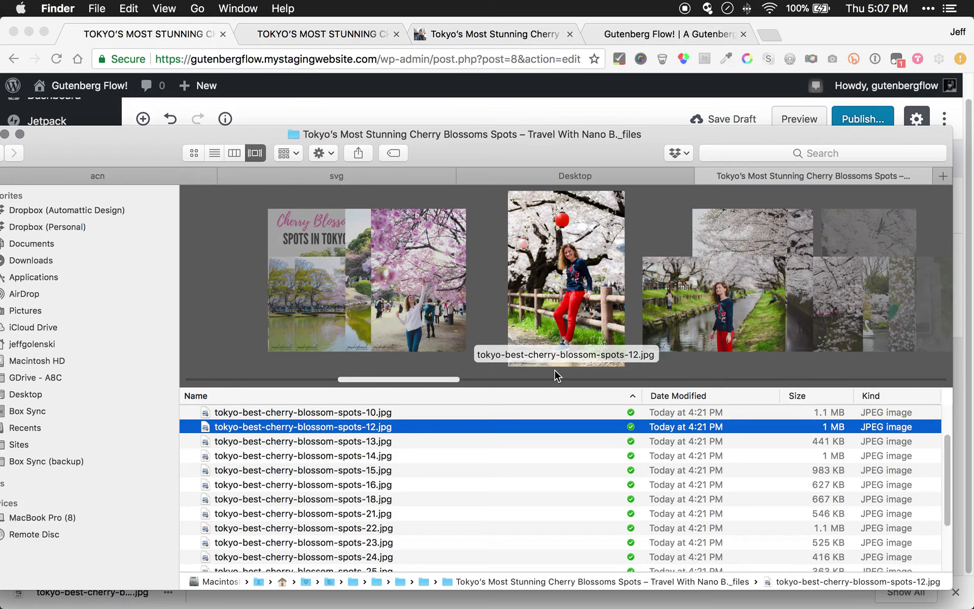
pyautogui.press('Down')
pyautogui.press('Down')
pyautogui.press('Down')
pyautogui.press('Down')
pyautogui.press('Down')
pyautogui.press('Down')
pyautogui.press('Down')
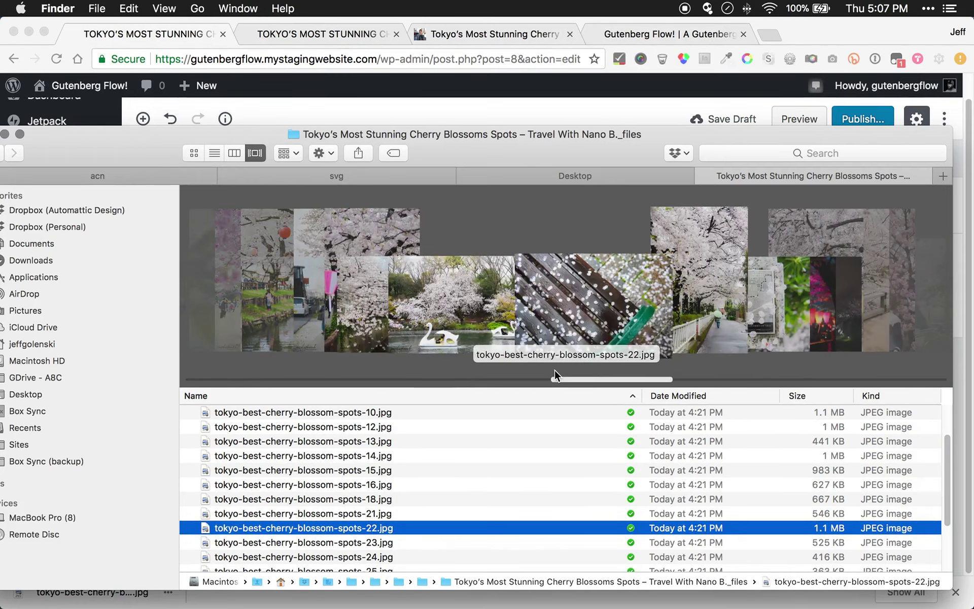
pyautogui.press('Down')
pyautogui.press('Down')
pyautogui.press('Down')
pyautogui.press('Down')
pyautogui.press('Down')
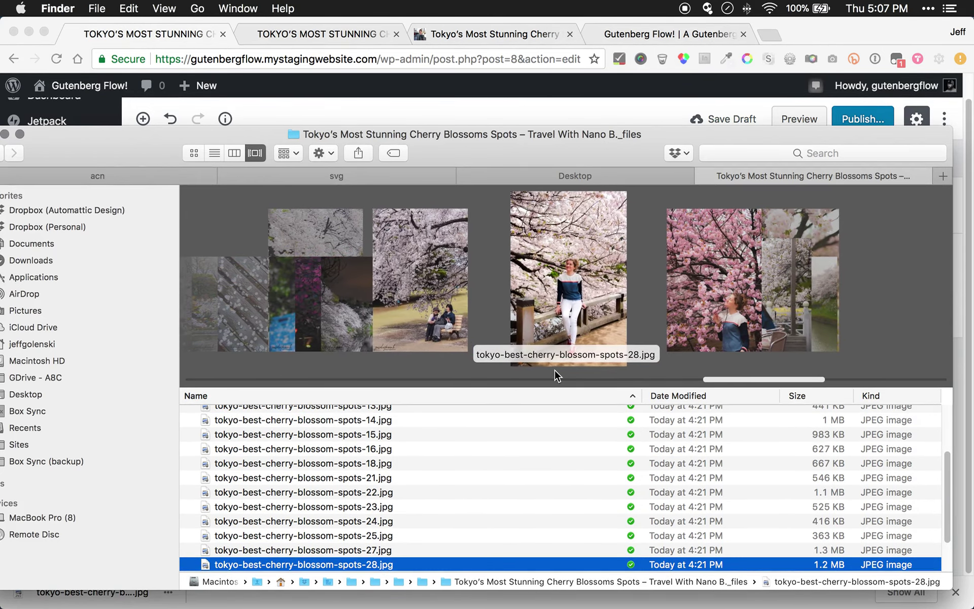
pyautogui.moveTo(195, 133); pyautogui.dragTo(664, 36)
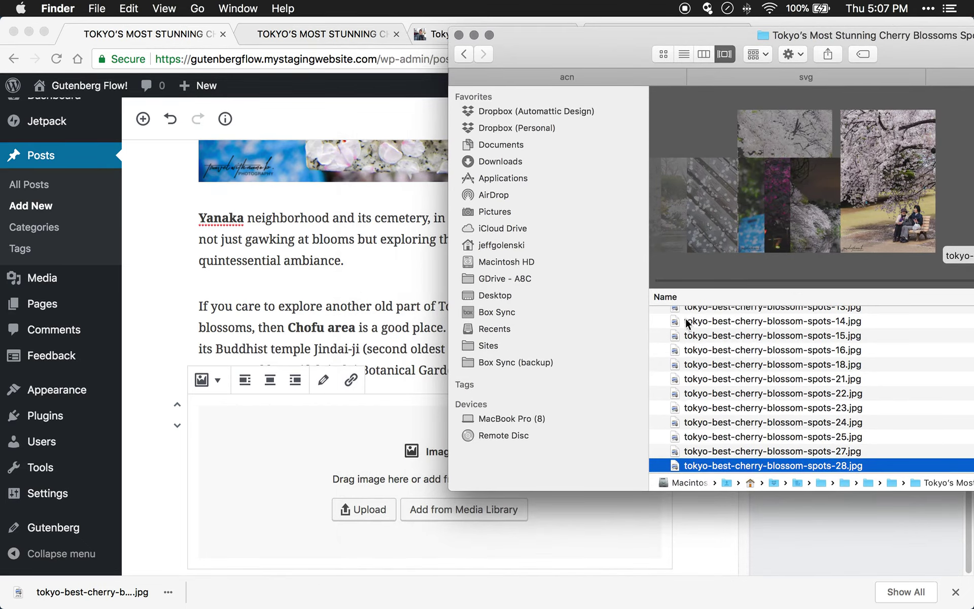
pyautogui.moveTo(674, 466); pyautogui.dragTo(342, 486)
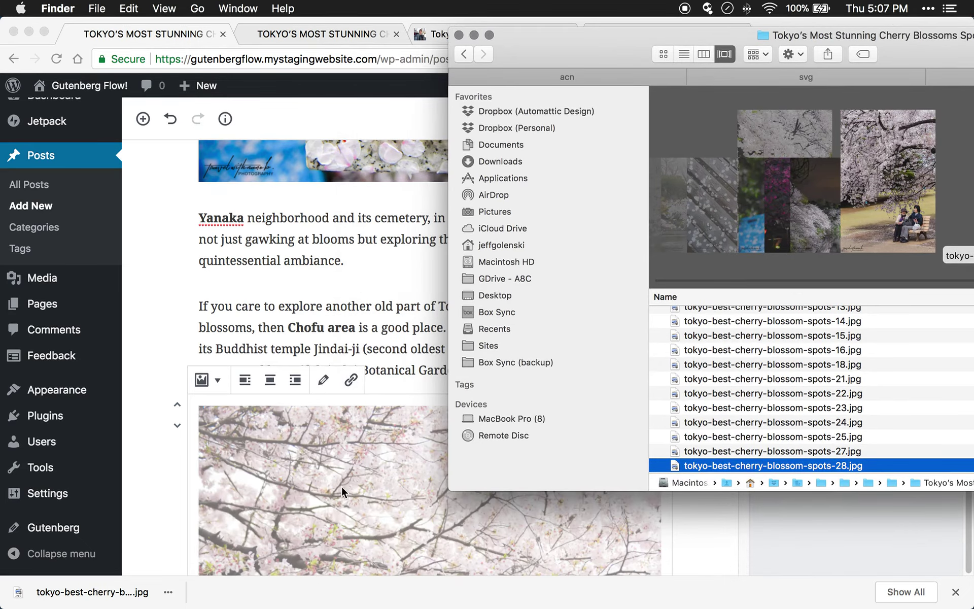
pyautogui.click(401, 364)
pyautogui.scroll(-12, 402, 358)
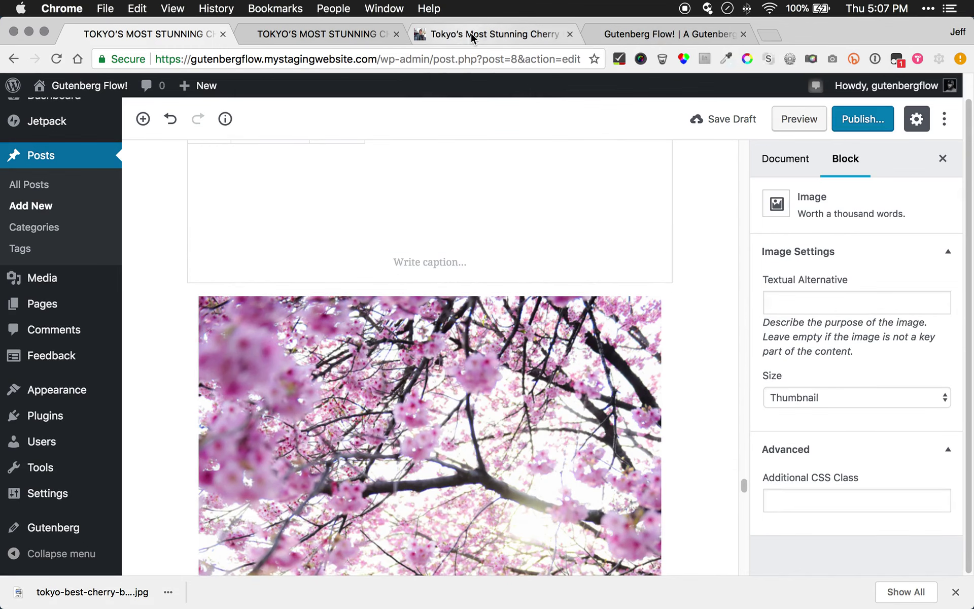
# Try to copy the Harimanzomin Sakura Street paragraph and the Cafés with Sakura Views section from the original article
pyautogui.click(460, 37)
pyautogui.scroll(-5, 263, 466)
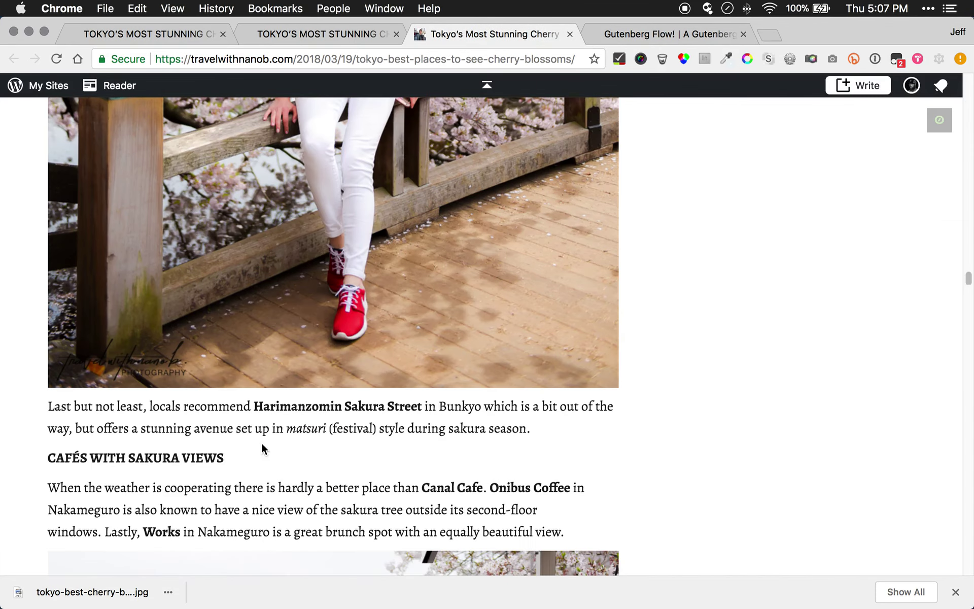
pyautogui.scroll(-2, 163, 480)
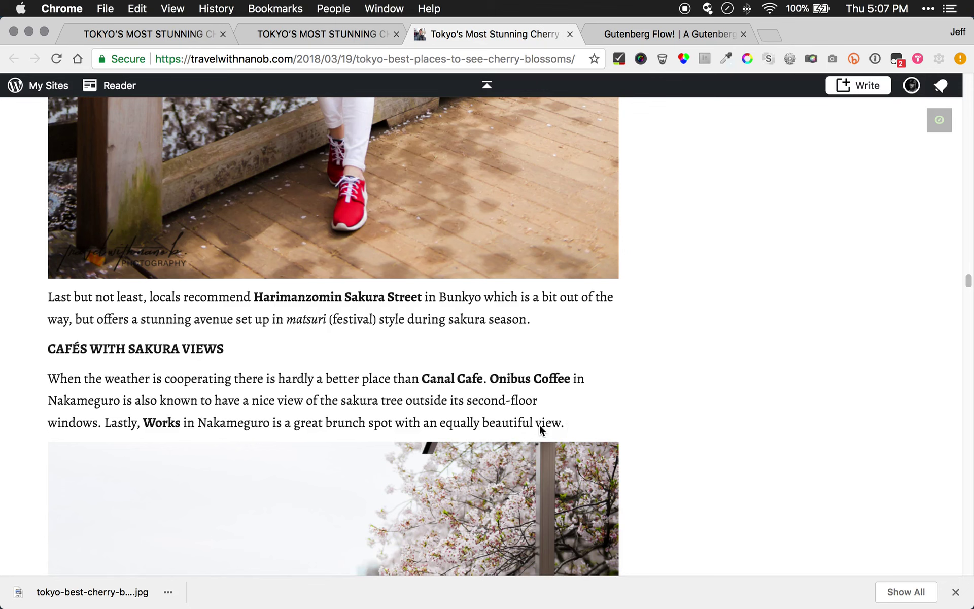
pyautogui.moveTo(541, 429); pyautogui.dragTo(35, 302)
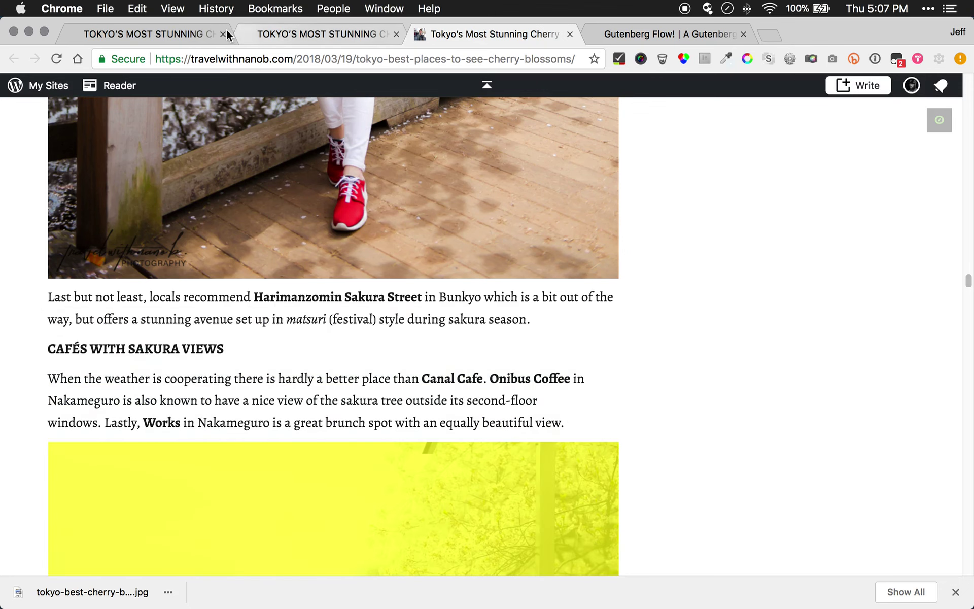
# Paste the copied article content into a new paragraph block between the bridge photo and the pink blossom photo in the draft
pyautogui.click(162, 31)
pyautogui.scroll(-3, 302, 295)
pyautogui.scroll(5, 302, 295)
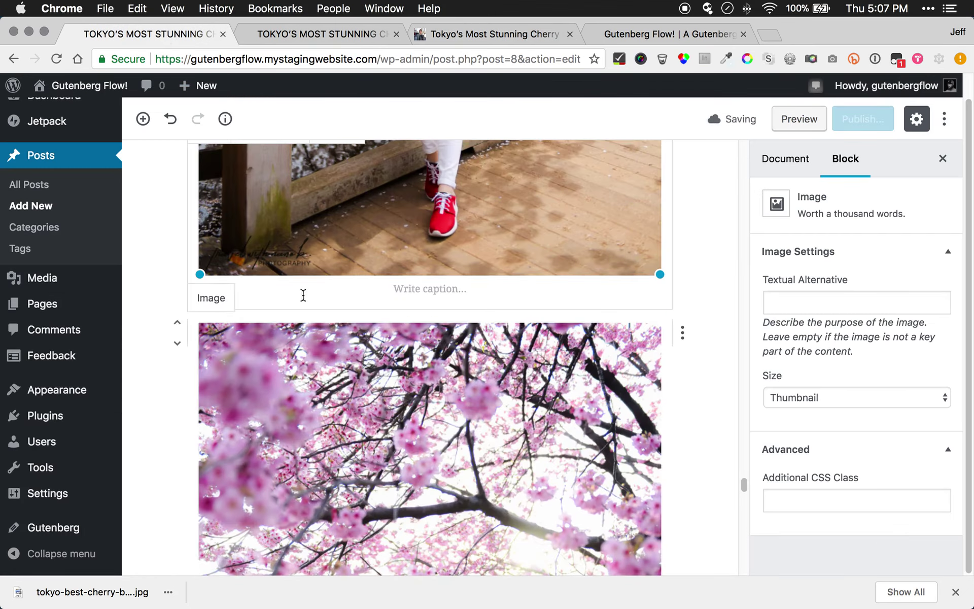
pyautogui.click(344, 313)
pyautogui.click(448, 298)
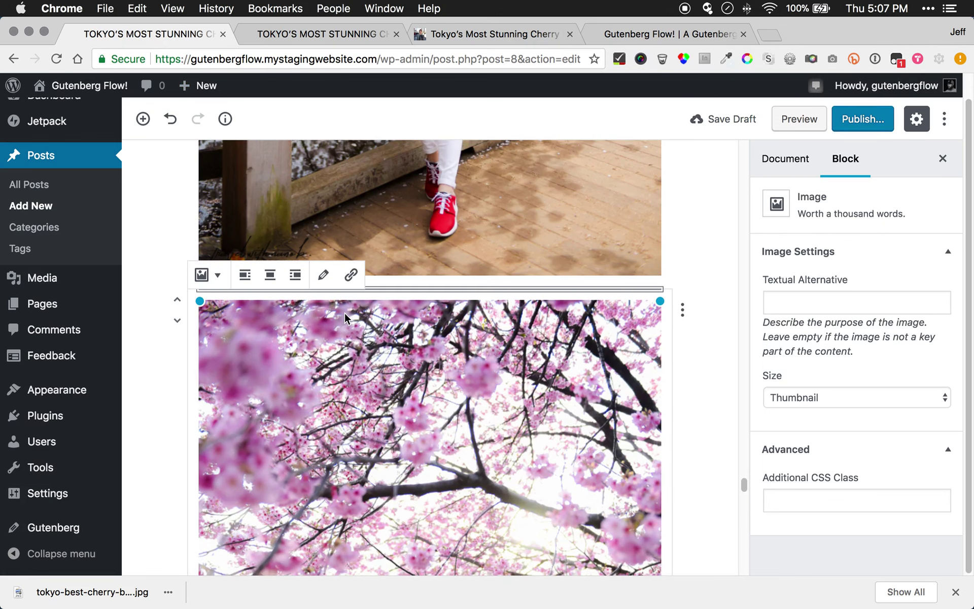
pyautogui.press('super+v')
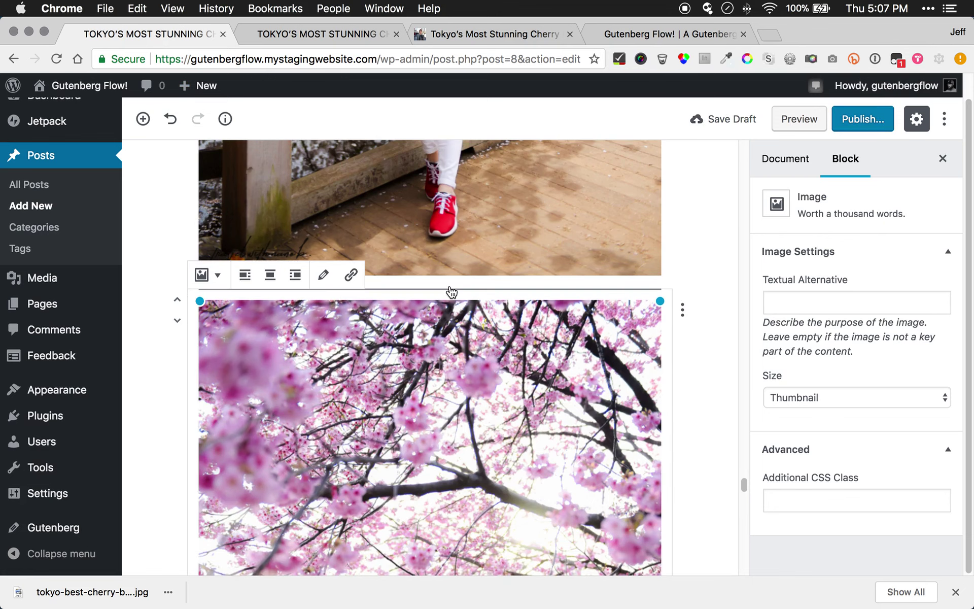
pyautogui.click(451, 299)
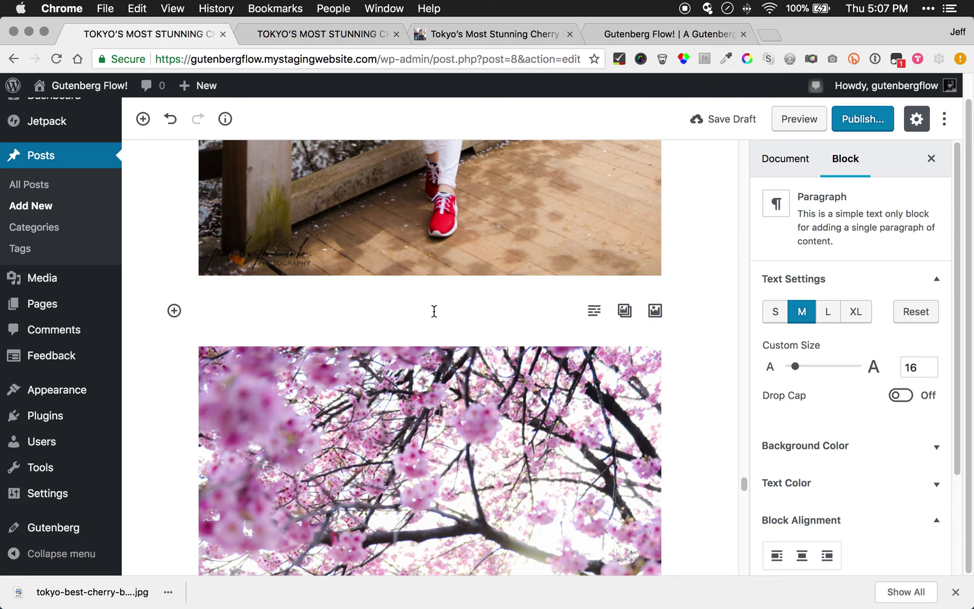
pyautogui.press('super+v')
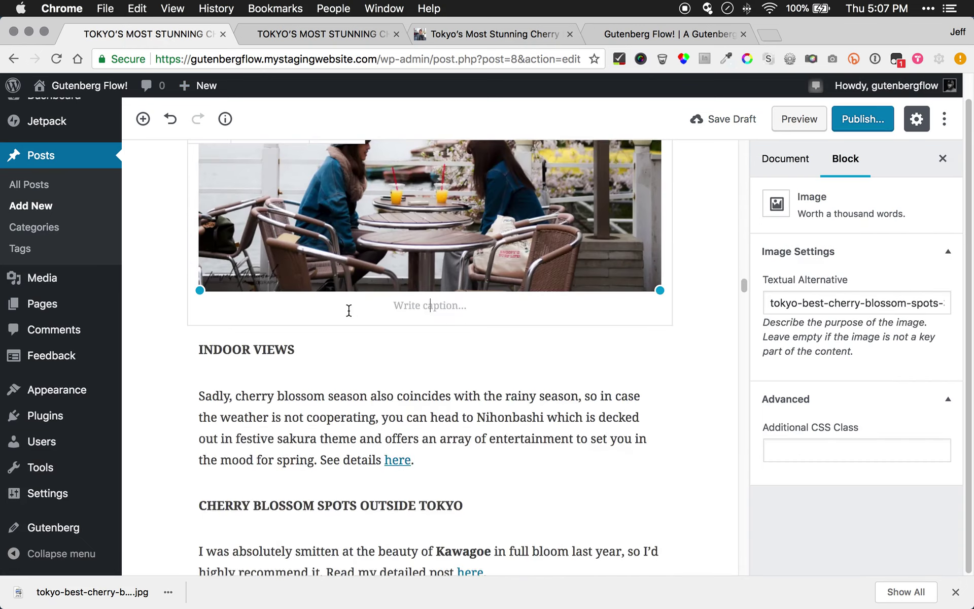
# Move the four text blocks from the Indoor Views heading through the Kawagoe paragraph up above the café terrace photo
pyautogui.click(339, 391)
pyautogui.scroll(-3, 338, 345)
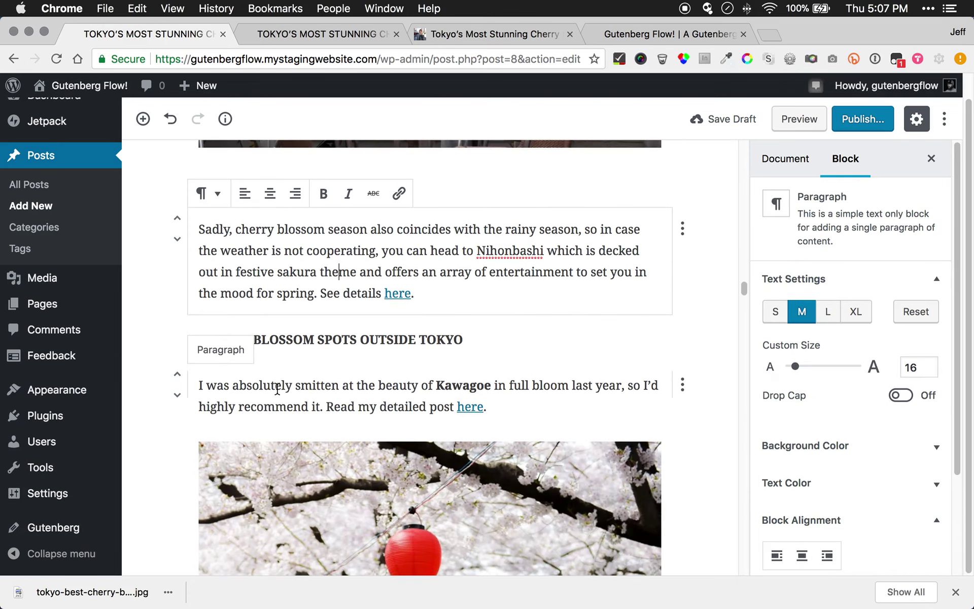
pyautogui.moveTo(277, 389); pyautogui.dragTo(250, 175)
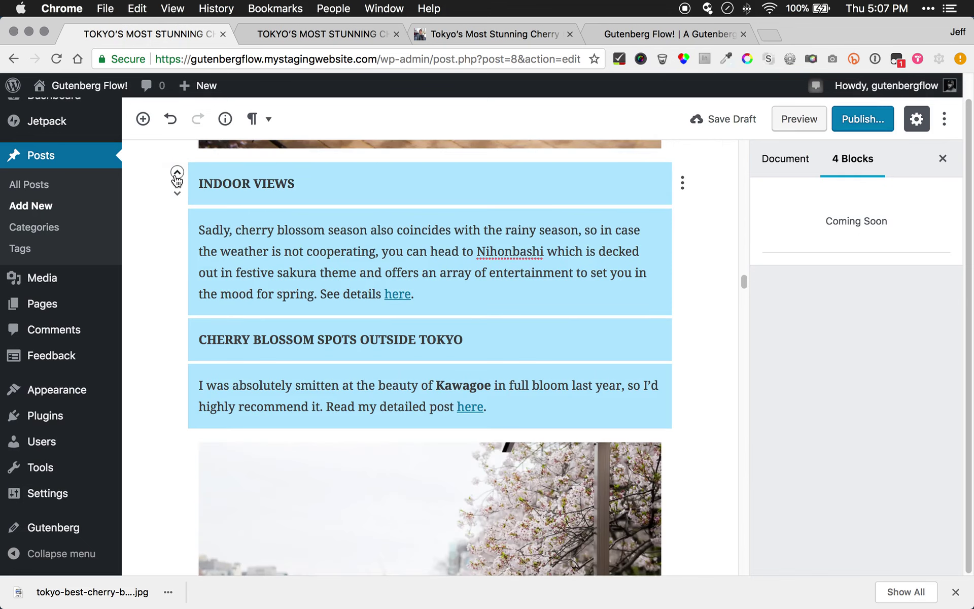
pyautogui.scroll(10, 155, 286)
pyautogui.scroll(-10, 155, 288)
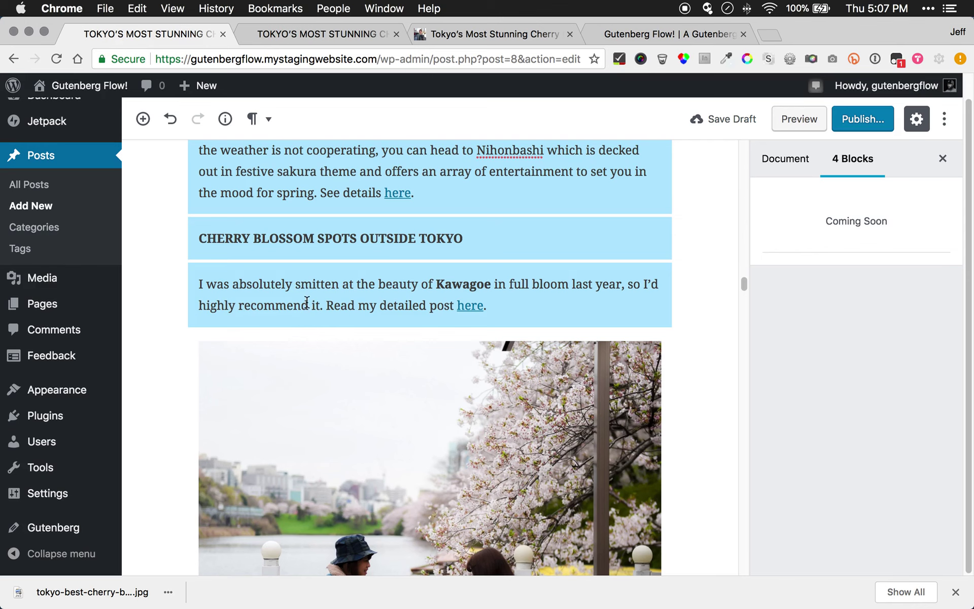
pyautogui.click(308, 305)
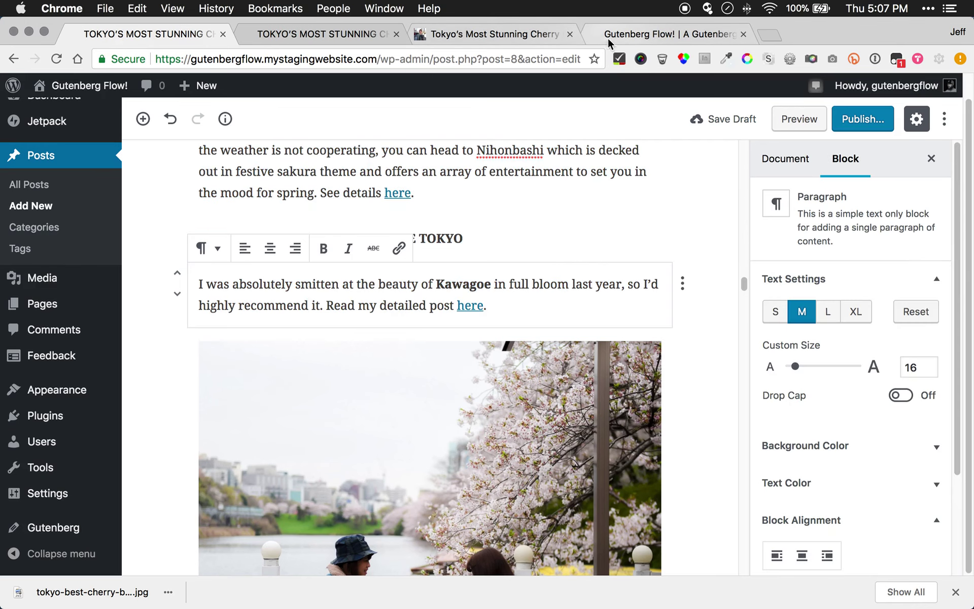
# Check in the original article how the café terrace photo, Indoor Views section and Kawagoe paragraph are ordered
pyautogui.click(529, 34)
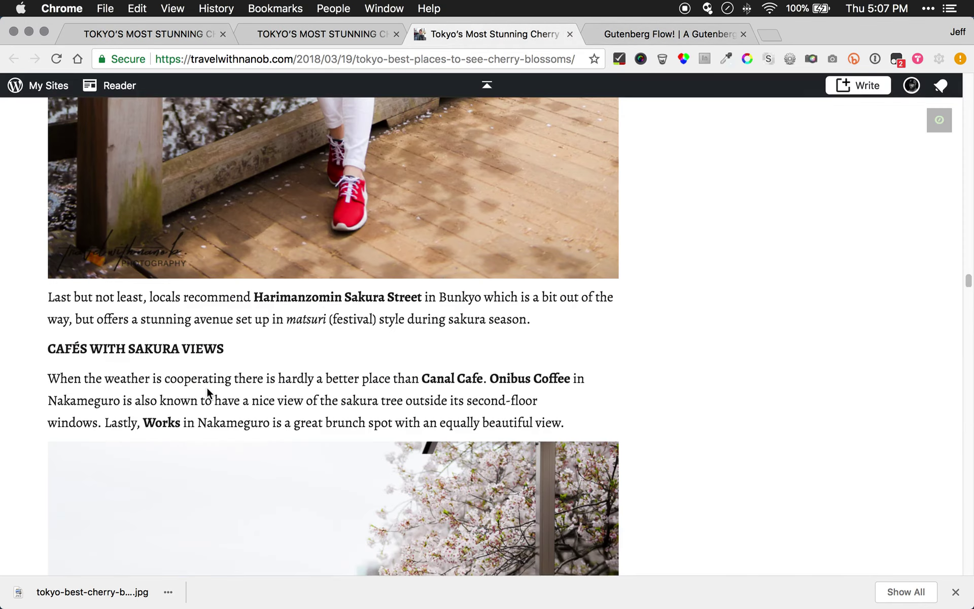
pyautogui.scroll(-10, 204, 394)
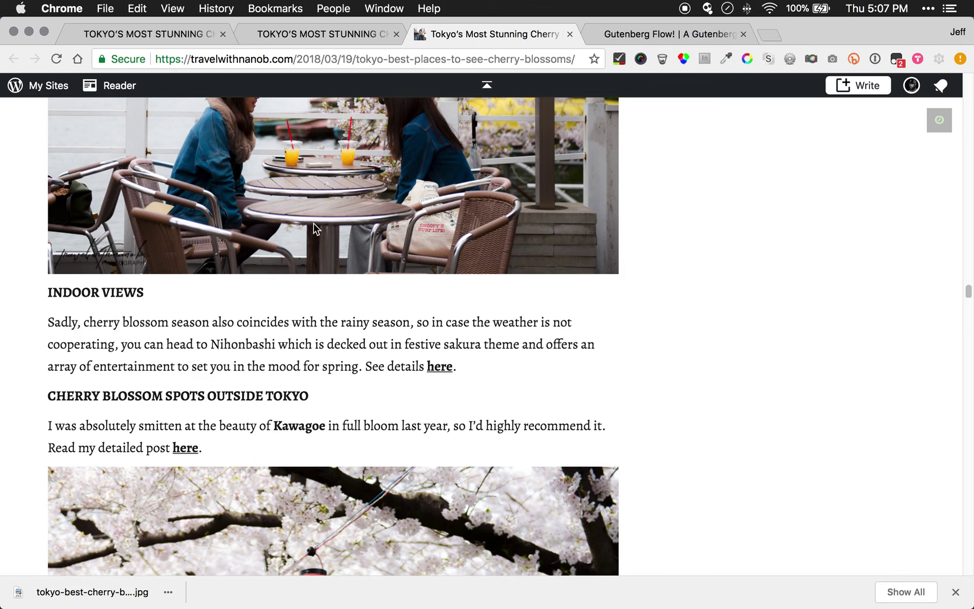
pyautogui.scroll(1, 314, 229)
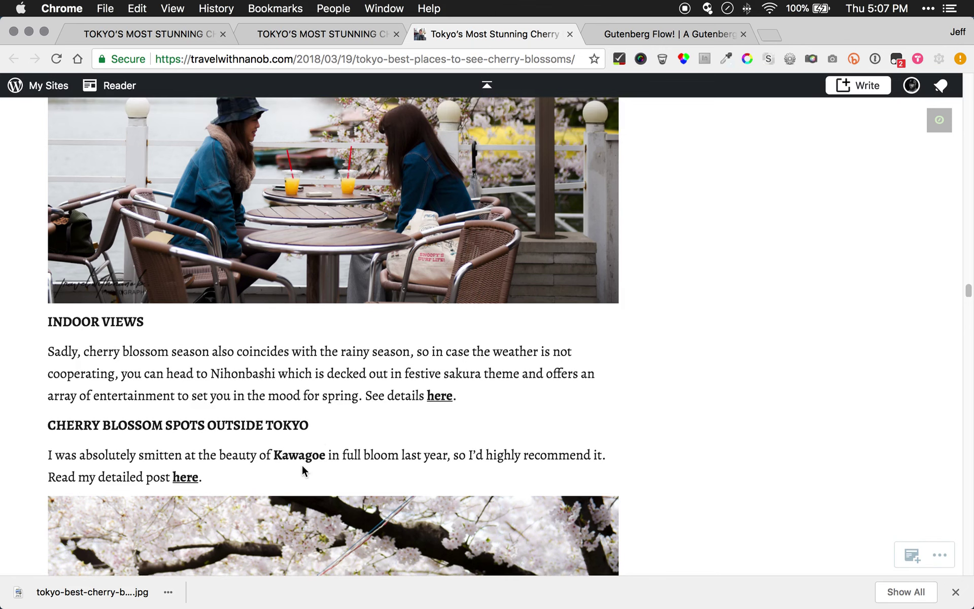
# Copy the text from the Indoor Views heading through the Kawagoe paragraph of the original article and paste it below the draft's café terrace photo
pyautogui.moveTo(221, 480); pyautogui.dragTo(50, 318)
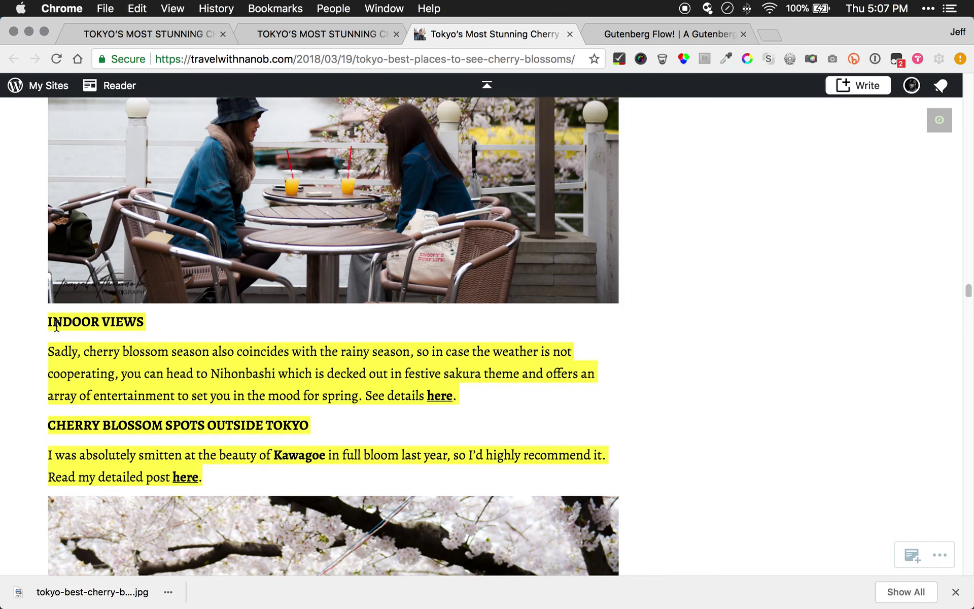
pyautogui.click(142, 36)
pyautogui.scroll(-6, 396, 340)
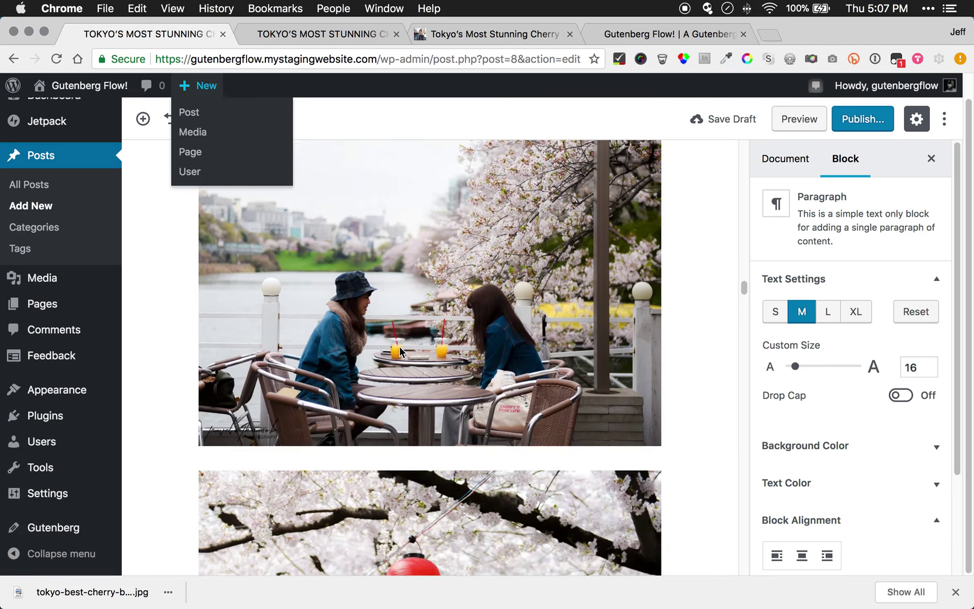
pyautogui.scroll(1, 244, 319)
pyautogui.scroll(5, 260, 289)
pyautogui.scroll(-5, 434, 266)
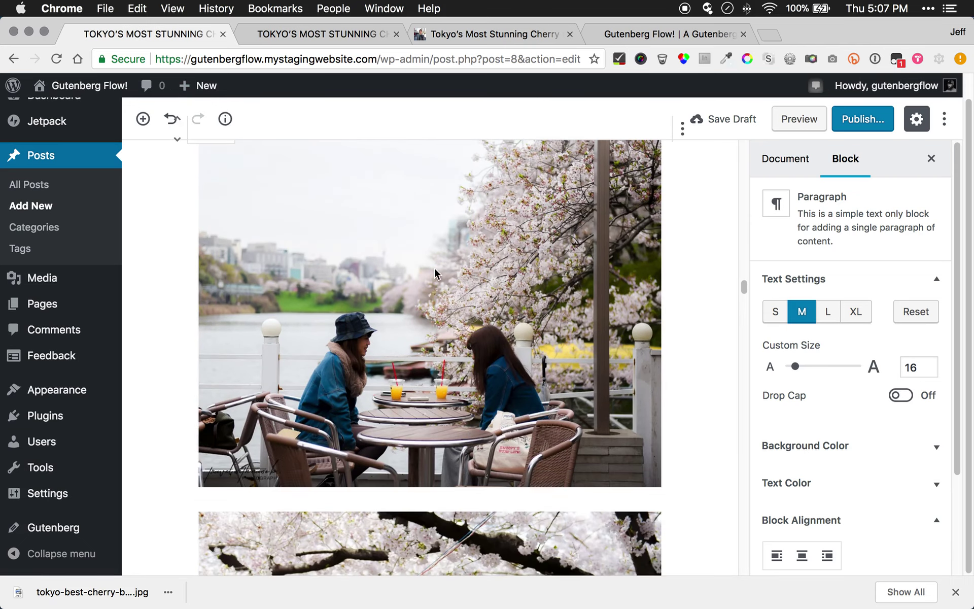
pyautogui.click(379, 505)
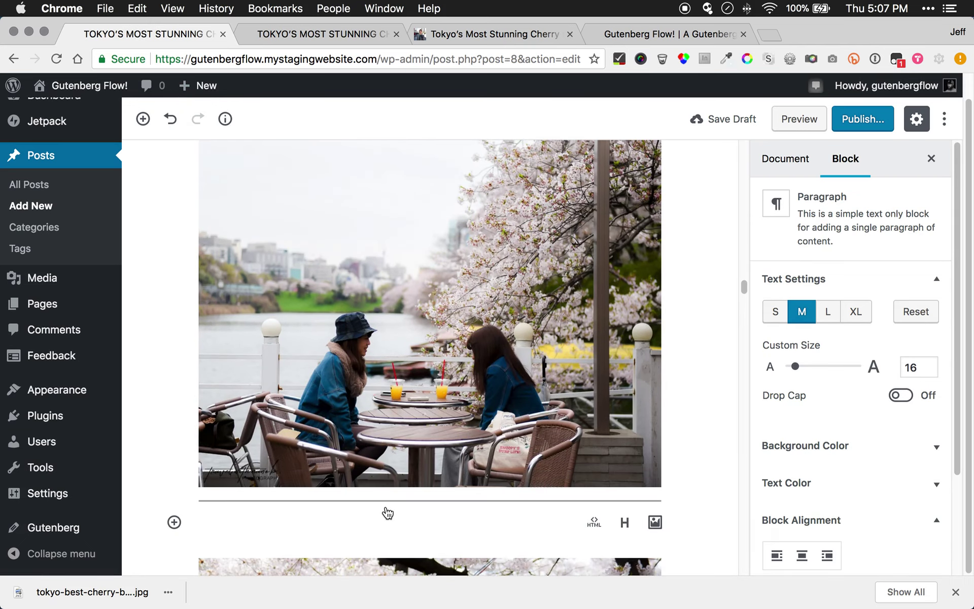
pyautogui.press('super+v')
pyautogui.press('super+a')
pyautogui.scroll(-7, 372, 428)
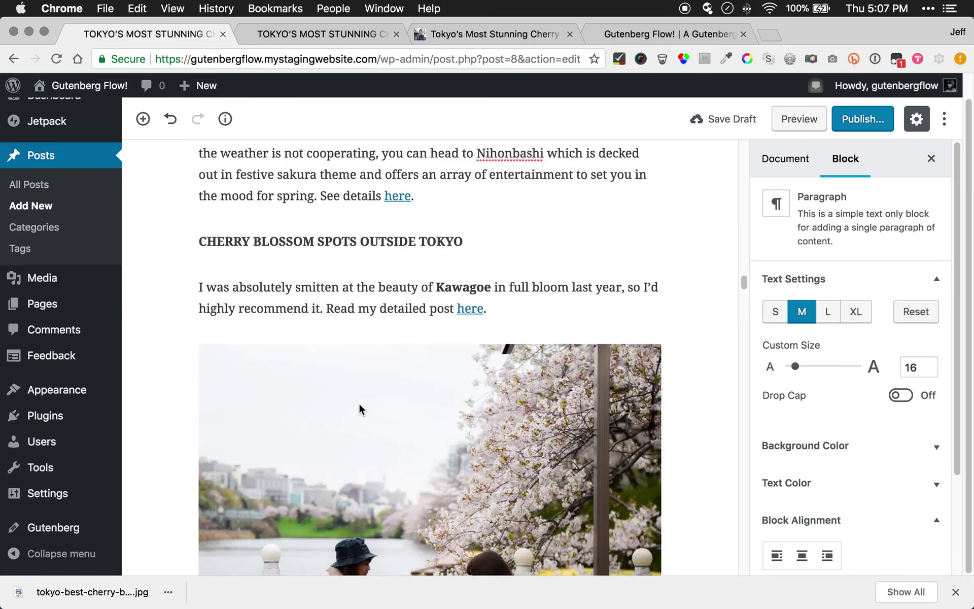
pyautogui.scroll(3, 360, 403)
pyautogui.scroll(2, 360, 403)
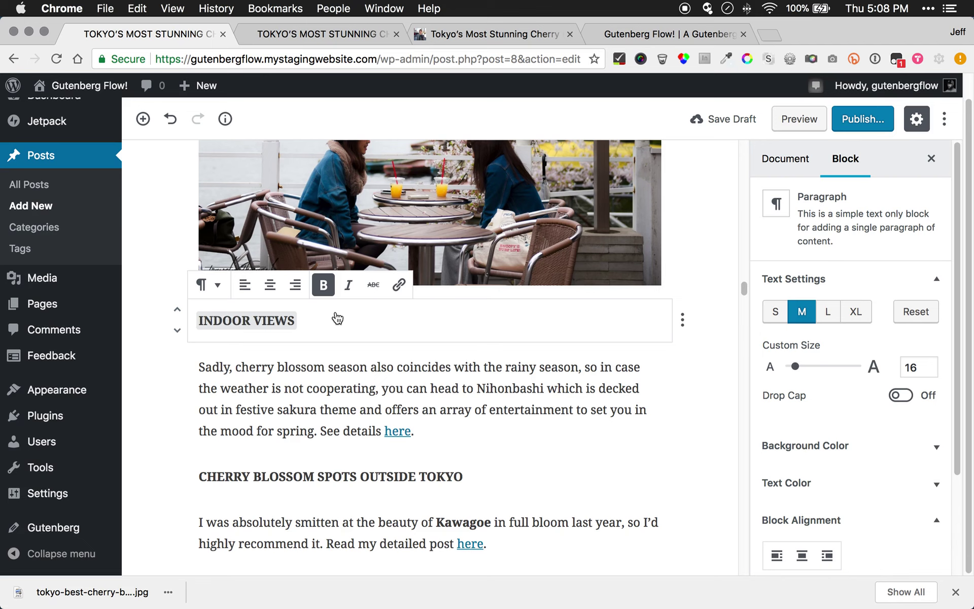
# Delete the four pasted text blocks between the café terrace photo and the red lantern photo
pyautogui.click(355, 389)
pyautogui.click(458, 311)
pyautogui.moveTo(457, 312); pyautogui.dragTo(400, 425)
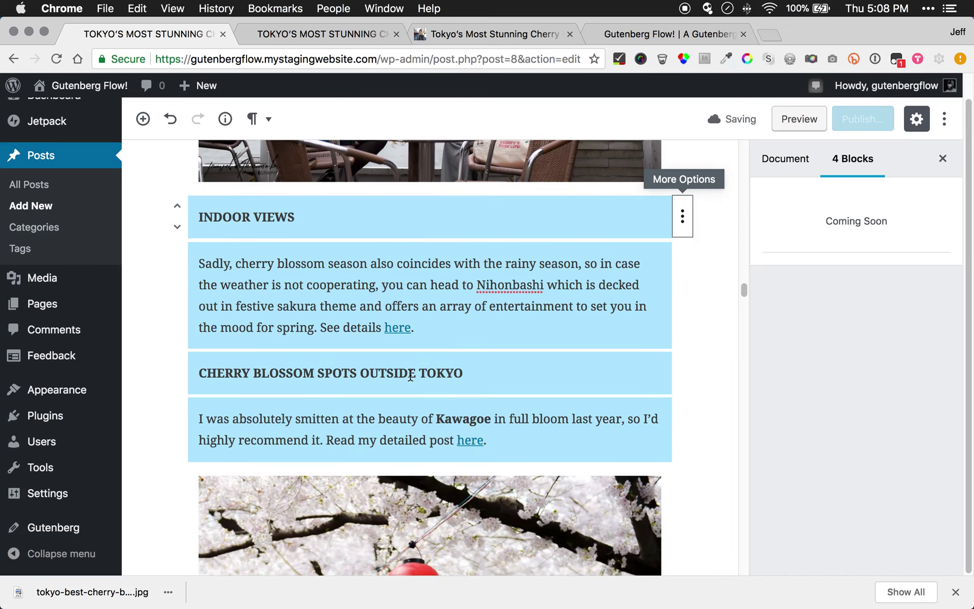
pyautogui.press('BackSpace')
pyautogui.scroll(10, 455, 300)
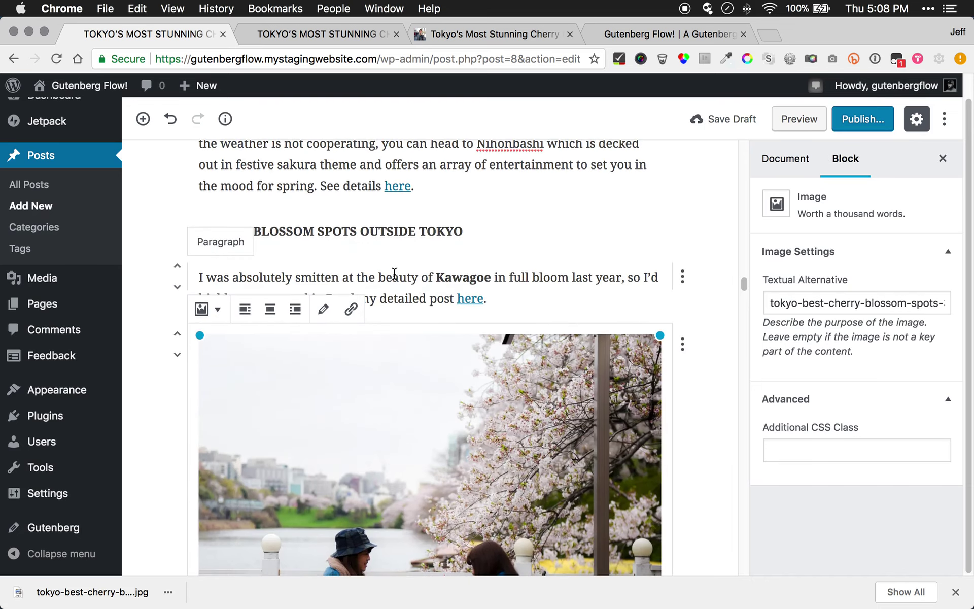
# Insert an empty paragraph block between the café terrace photo and the red lantern photo
pyautogui.click(394, 274)
pyautogui.scroll(12, 401, 355)
pyautogui.scroll(-14, 403, 359)
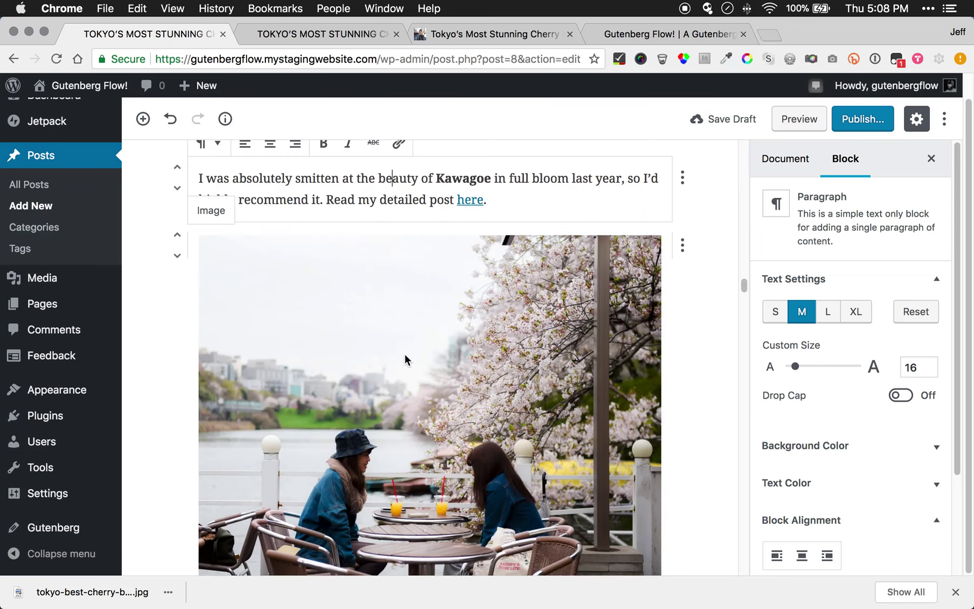
pyautogui.scroll(-5, 403, 354)
pyautogui.click(394, 429)
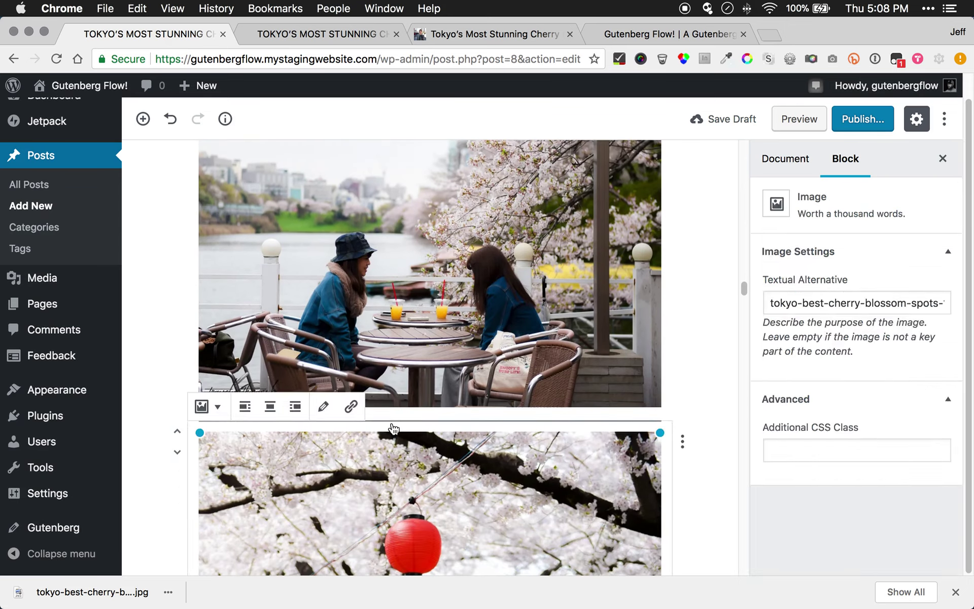
pyautogui.click(394, 428)
# Copy the Harimanzomin Sakura Street paragraph and the Cafés with Sakura Views section from the original article
pyautogui.click(497, 34)
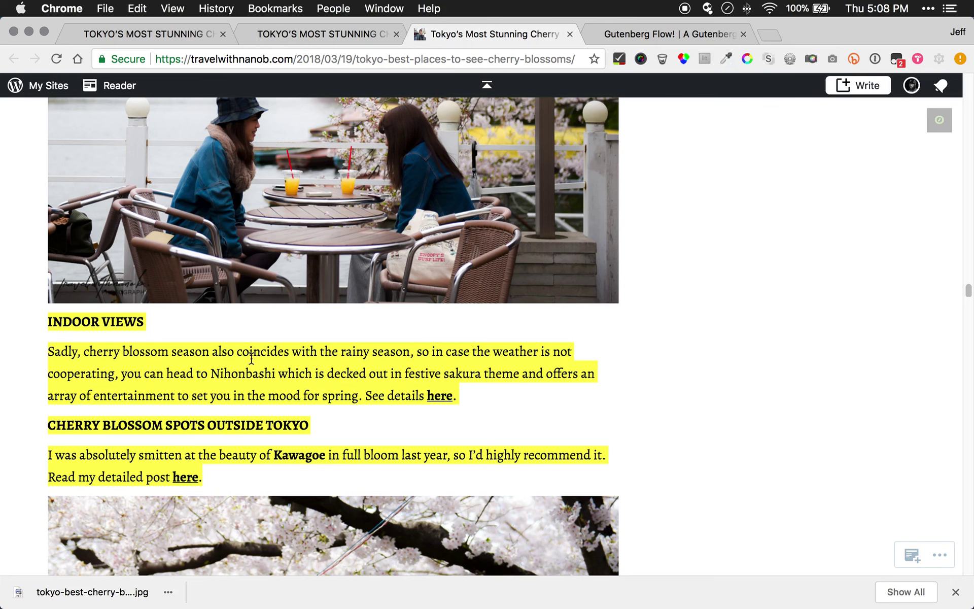
pyautogui.scroll(5, 266, 324)
pyautogui.scroll(5, 266, 324)
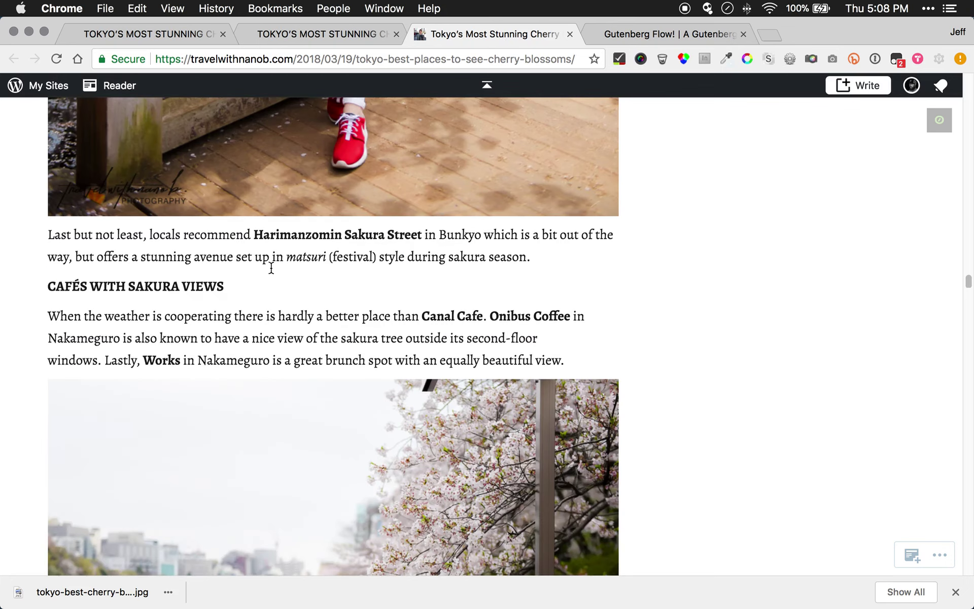
pyautogui.scroll(5, 348, 330)
pyautogui.scroll(-8, 349, 326)
pyautogui.scroll(2, 337, 317)
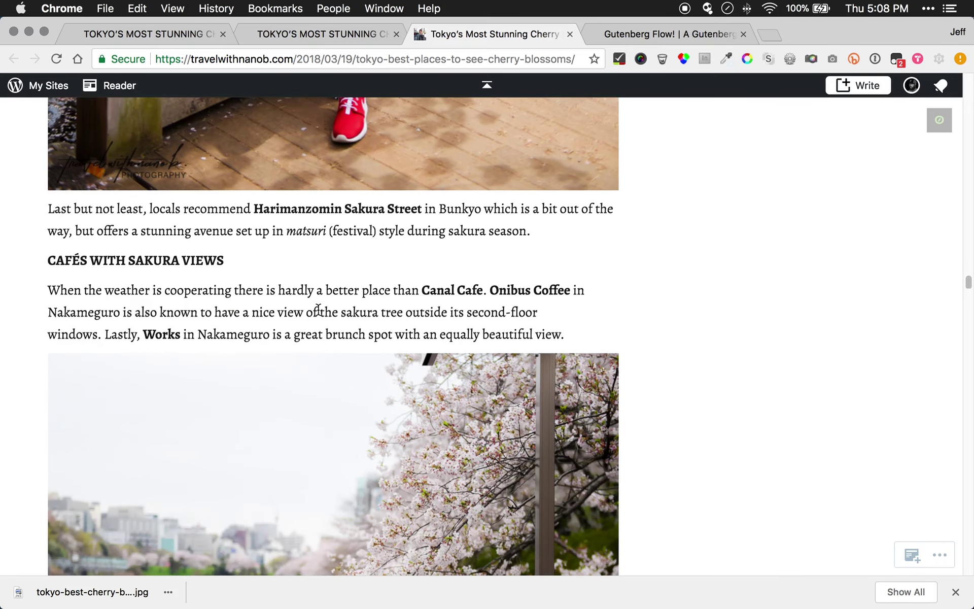
pyautogui.moveTo(603, 327); pyautogui.dragTo(51, 208)
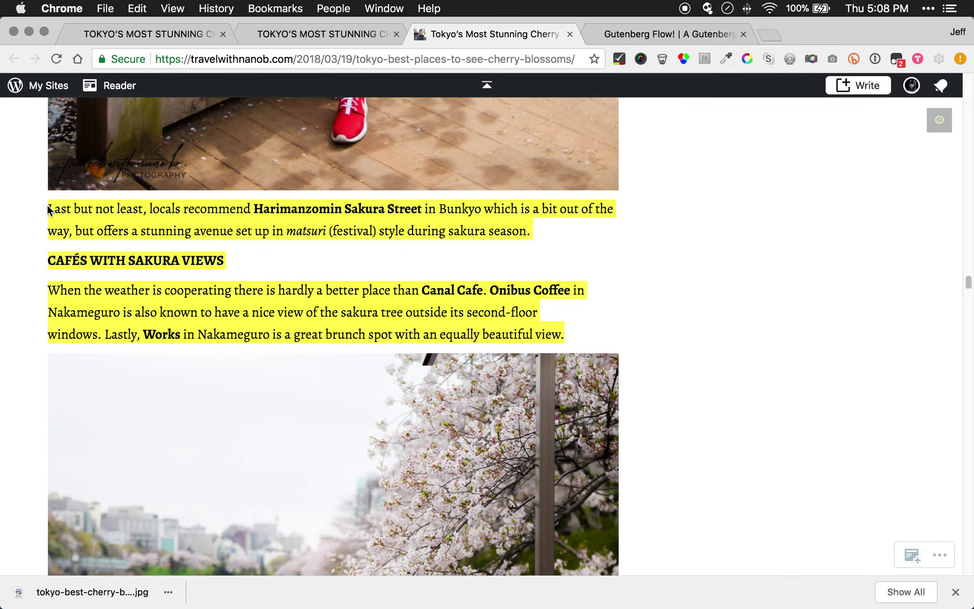
# Return to the draft and move the café terrace photo up above the Kawagoe paragraph
pyautogui.click(279, 40)
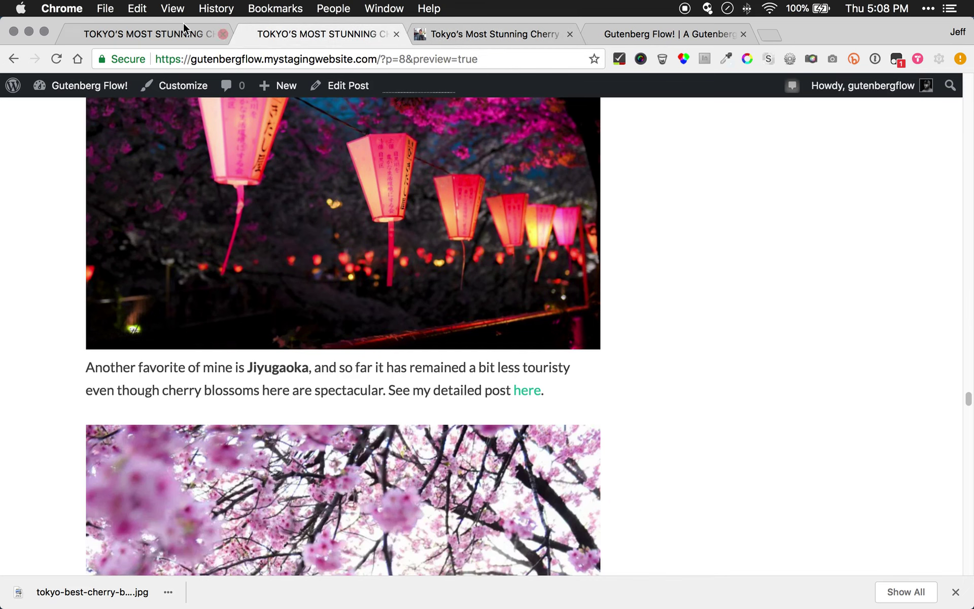
pyautogui.click(167, 33)
pyautogui.scroll(15, 218, 386)
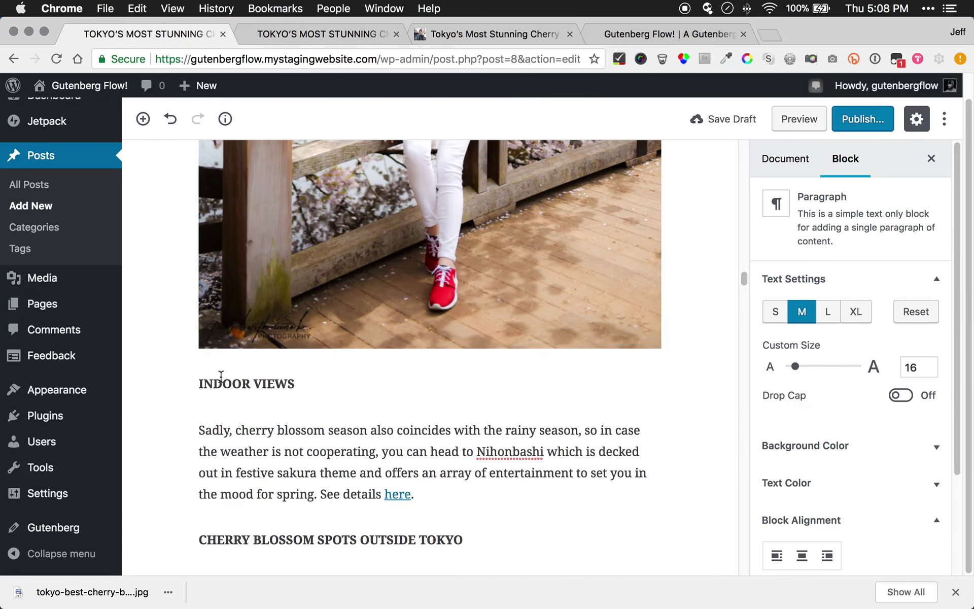
pyautogui.scroll(8, 232, 336)
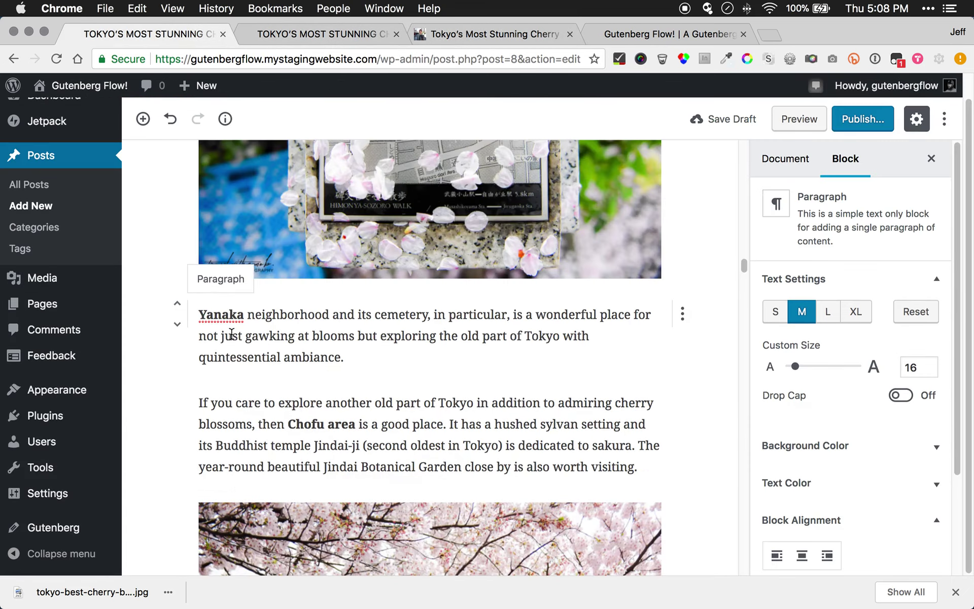
pyautogui.scroll(-15, 231, 333)
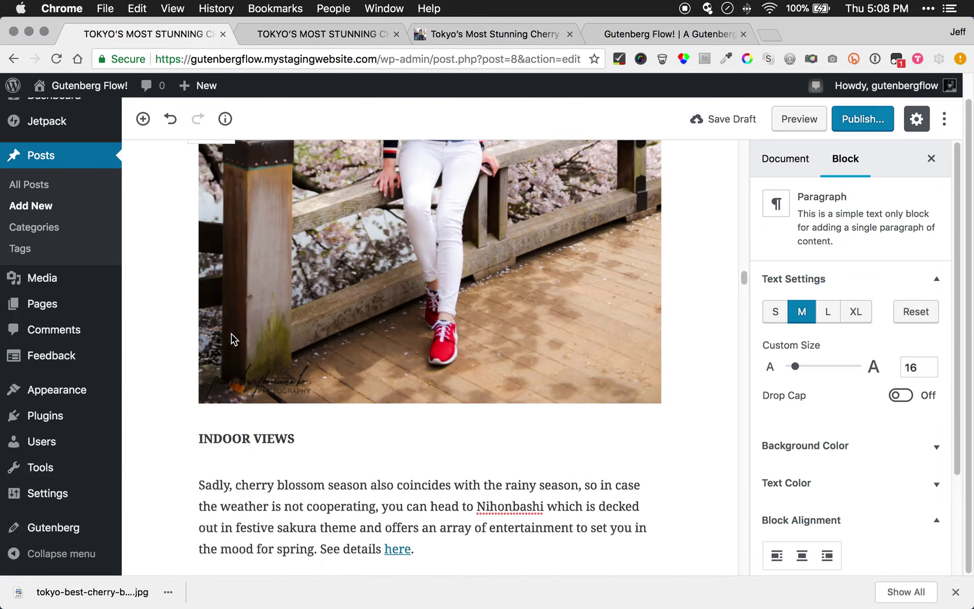
pyautogui.click(291, 474)
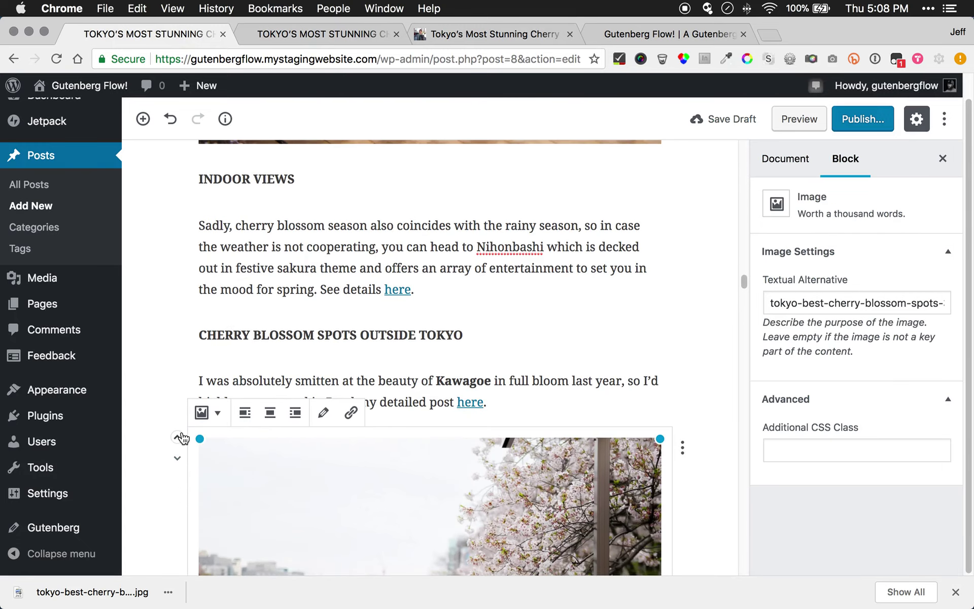
pyautogui.click(177, 436)
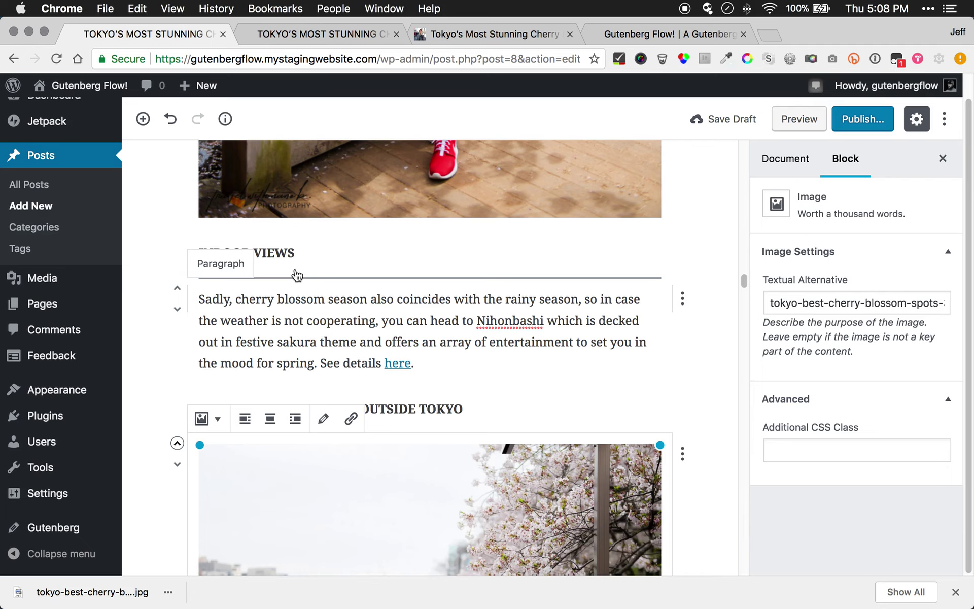
pyautogui.scroll(-3, 355, 395)
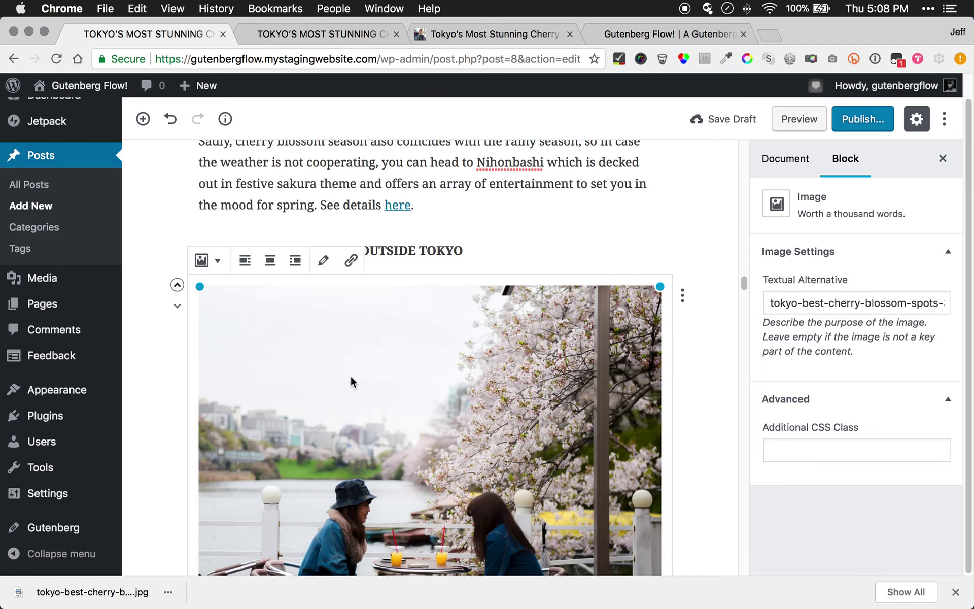
# Move the image of two women at the riverside café up to directly below the Canal Cafe paragraph
pyautogui.click(177, 287)
pyautogui.click(177, 288)
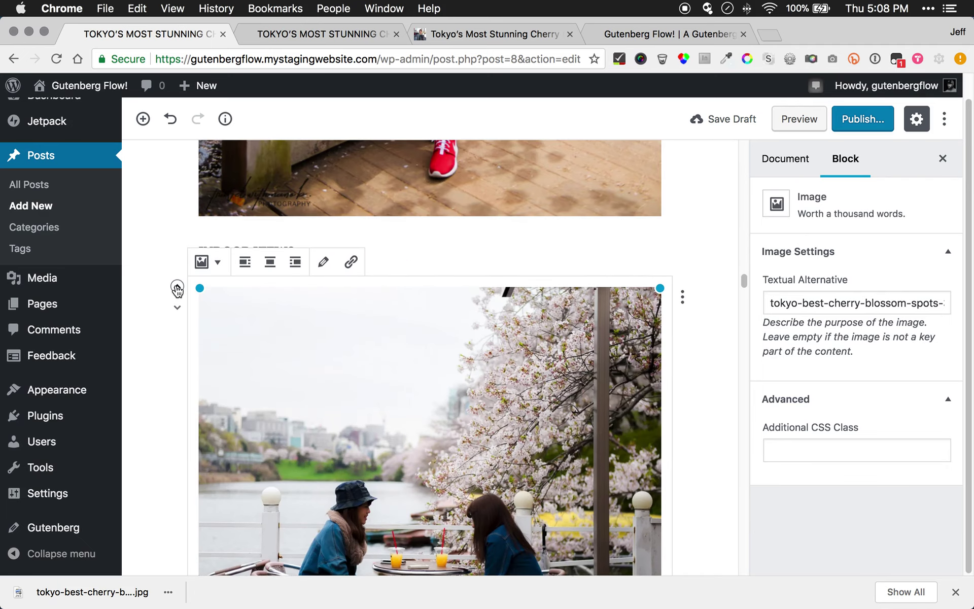
pyautogui.click(177, 288)
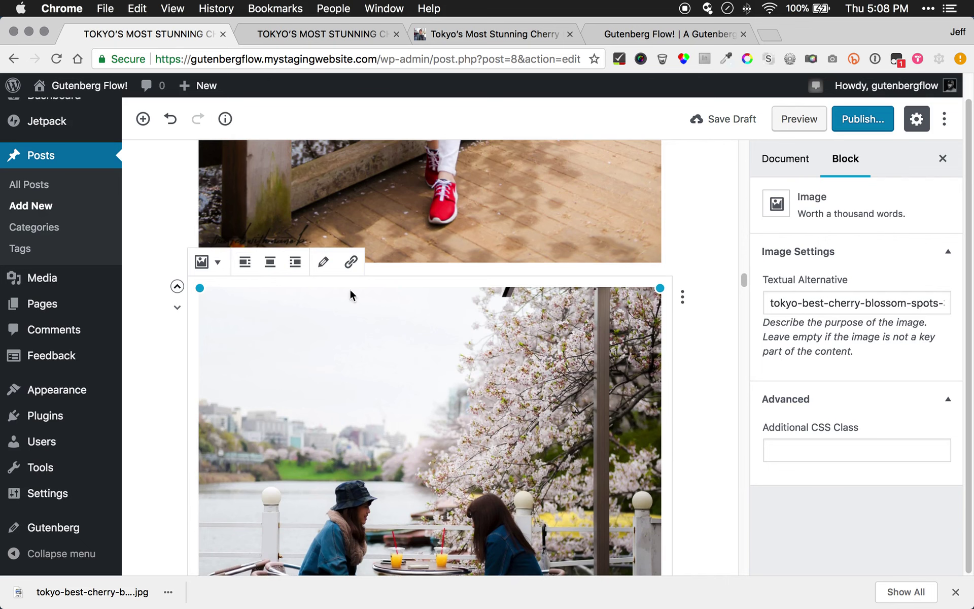
pyautogui.click(423, 275)
pyautogui.press('super+z')
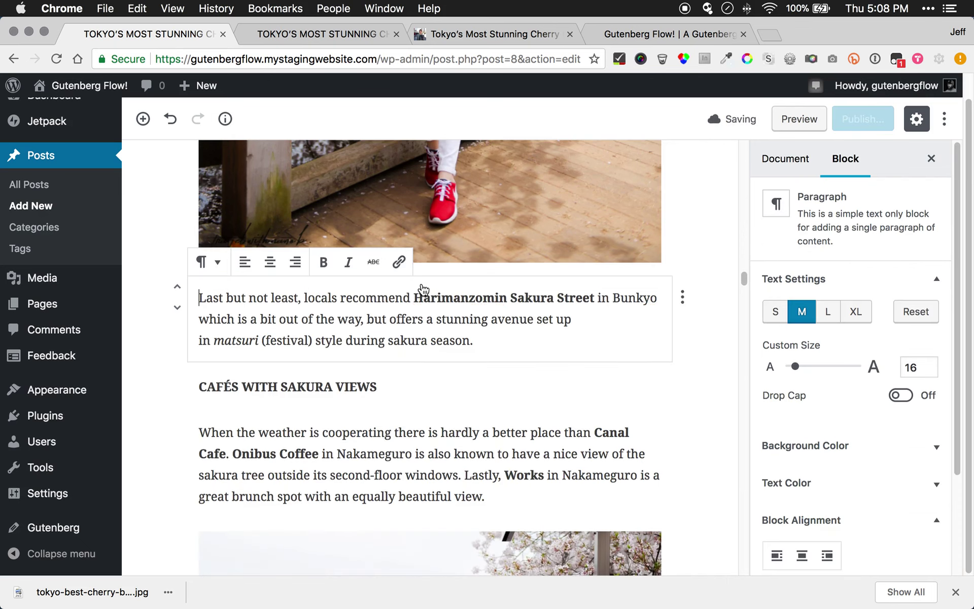
# Check the order of text and images in the original article from the Indoor Views section to the Yokohama paragraph
pyautogui.scroll(-15, 363, 442)
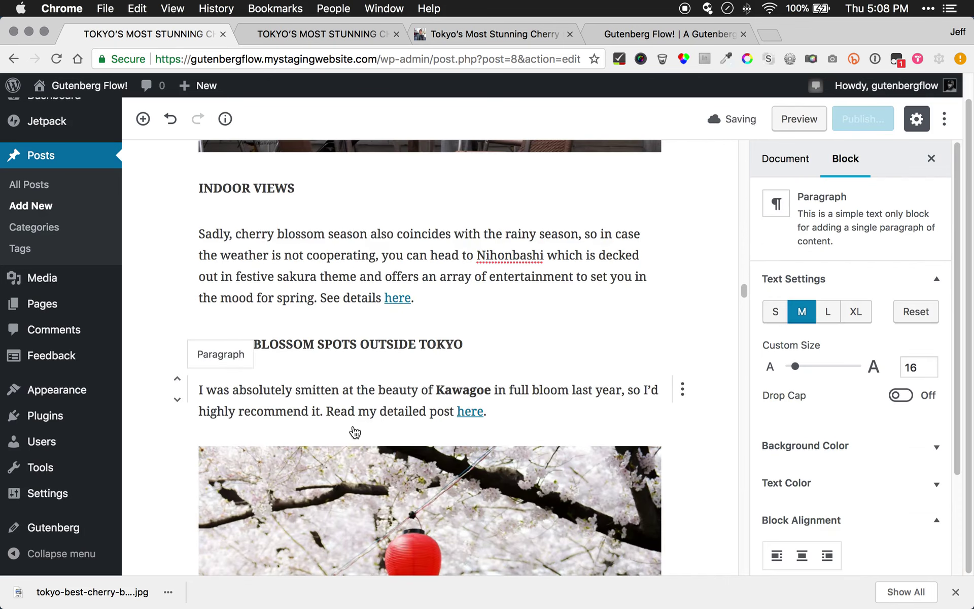
pyautogui.click(457, 34)
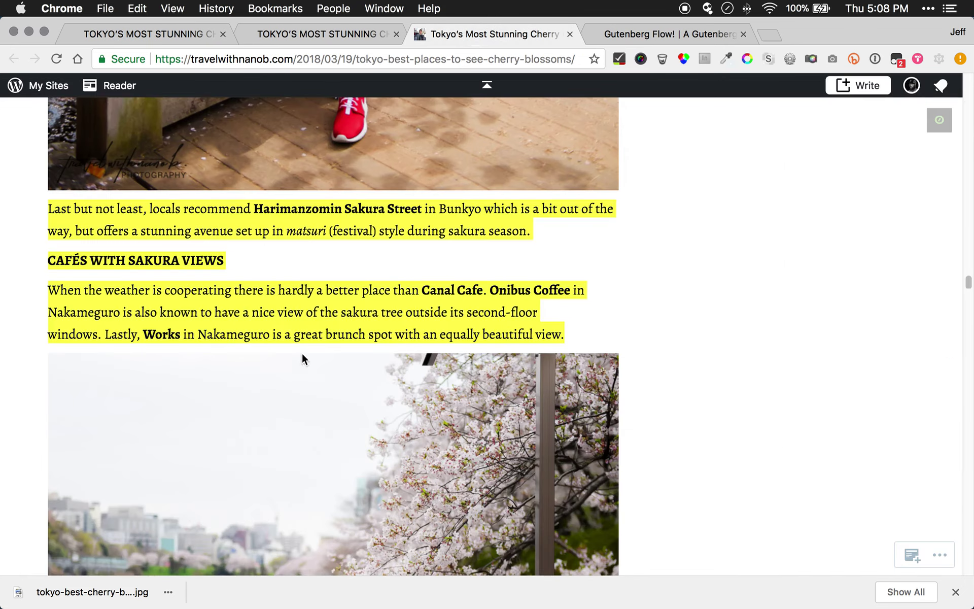
pyautogui.scroll(-15, 211, 356)
pyautogui.scroll(-3, 211, 358)
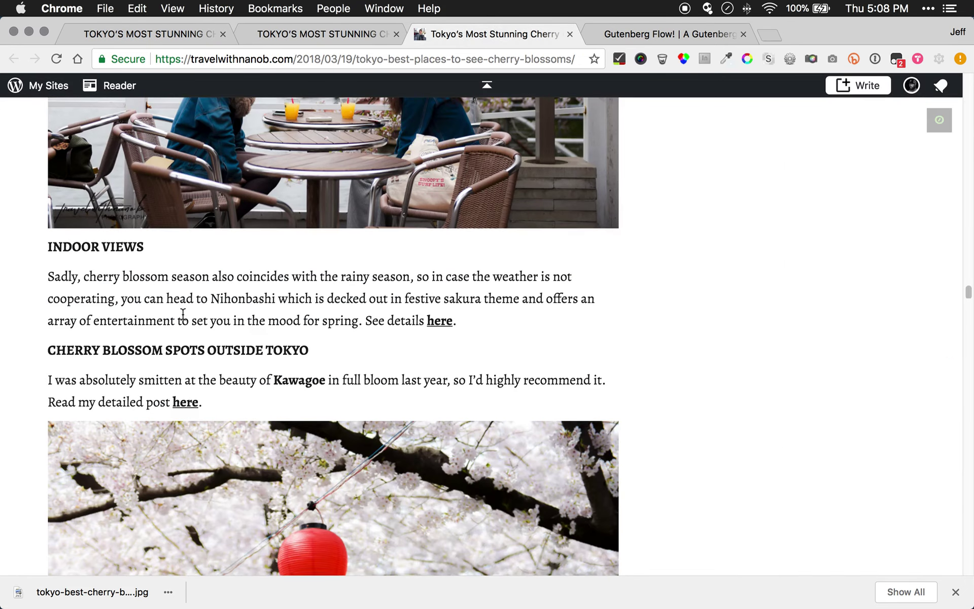
pyautogui.scroll(-20, 183, 314)
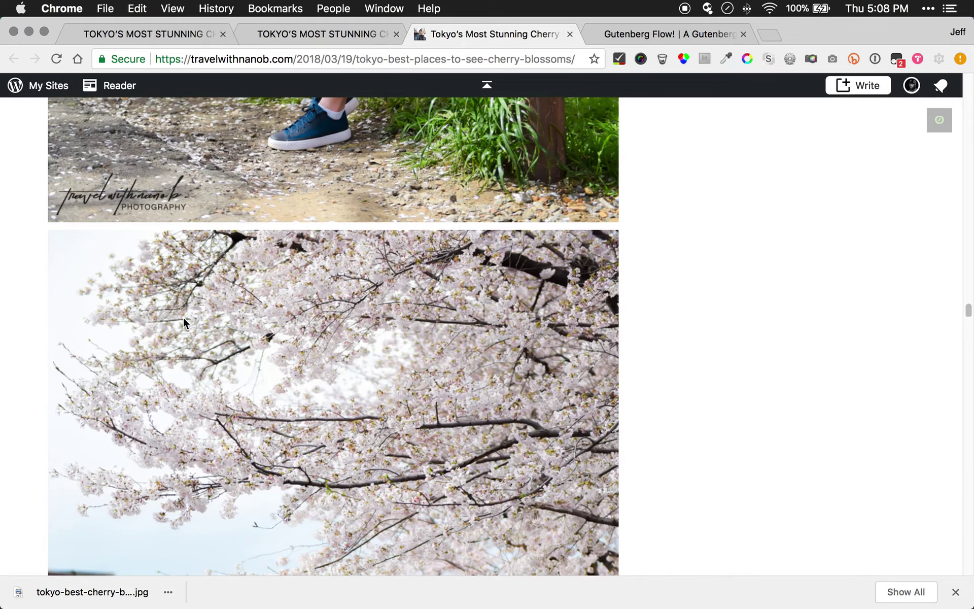
pyautogui.scroll(-20, 183, 317)
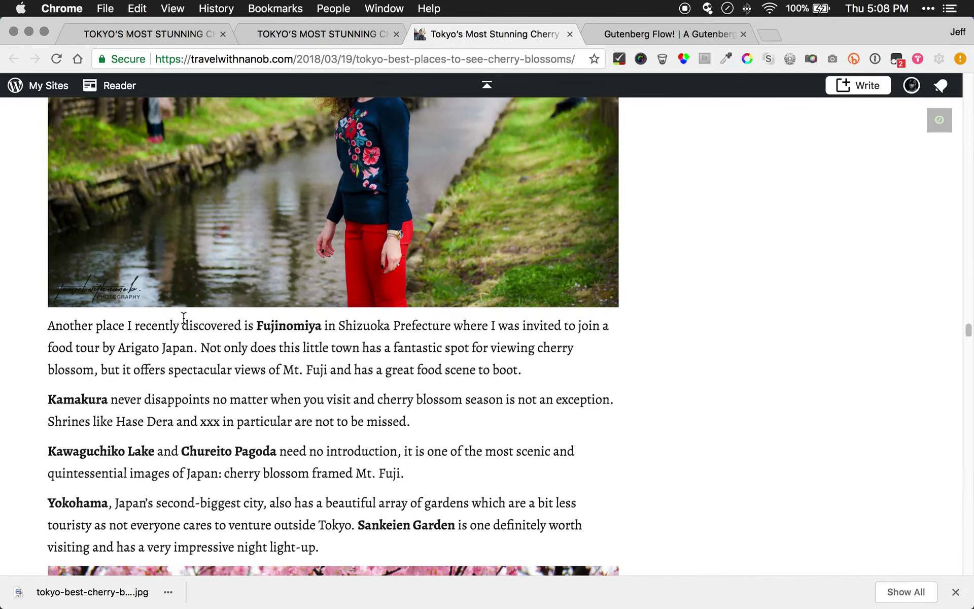
pyautogui.scroll(3, 184, 318)
# Review the draft post from the Kawagoe section through the author bio and into the comments
pyautogui.click(157, 35)
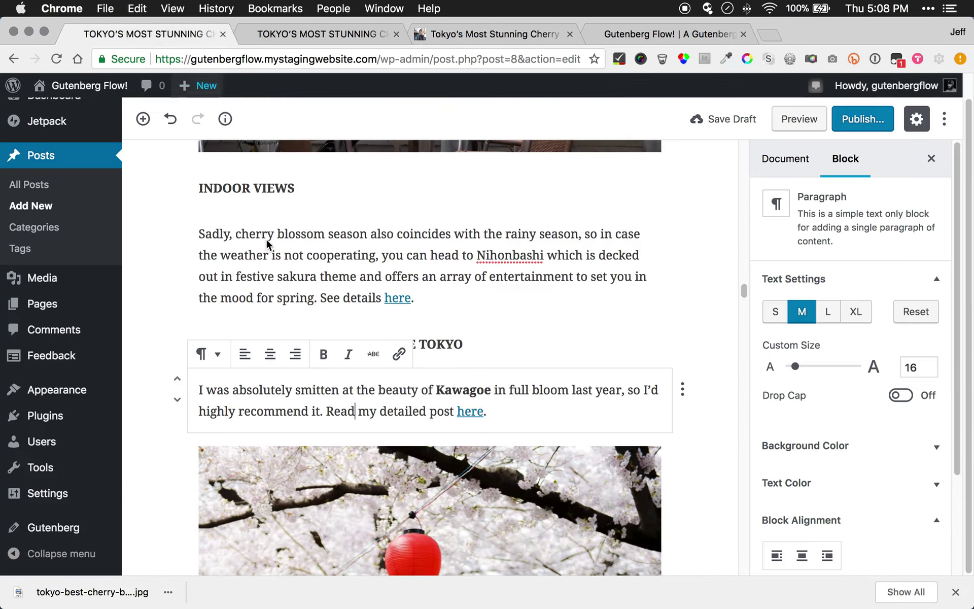
pyautogui.scroll(-4, 341, 415)
pyautogui.scroll(-8, 342, 417)
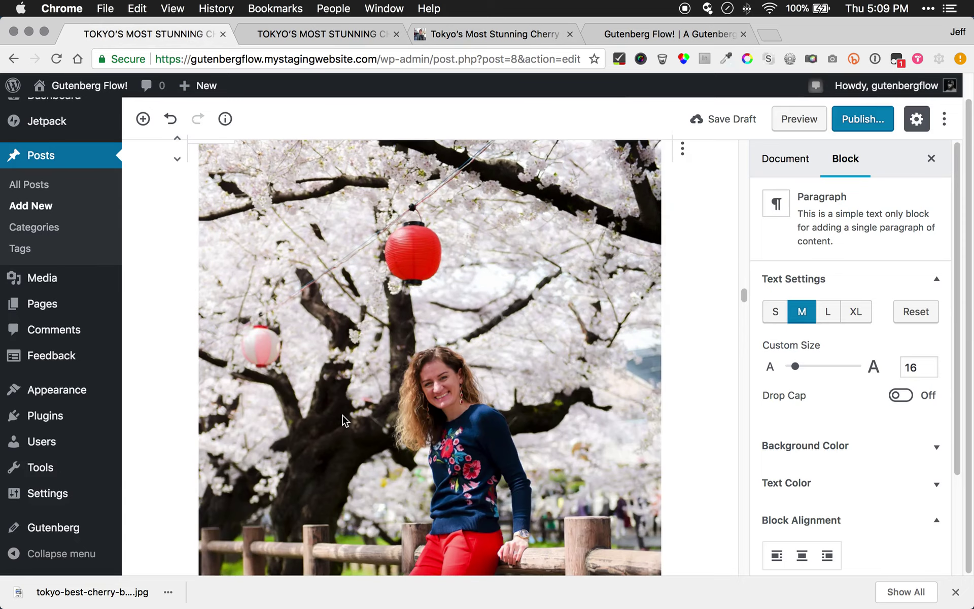
pyautogui.scroll(-20, 342, 415)
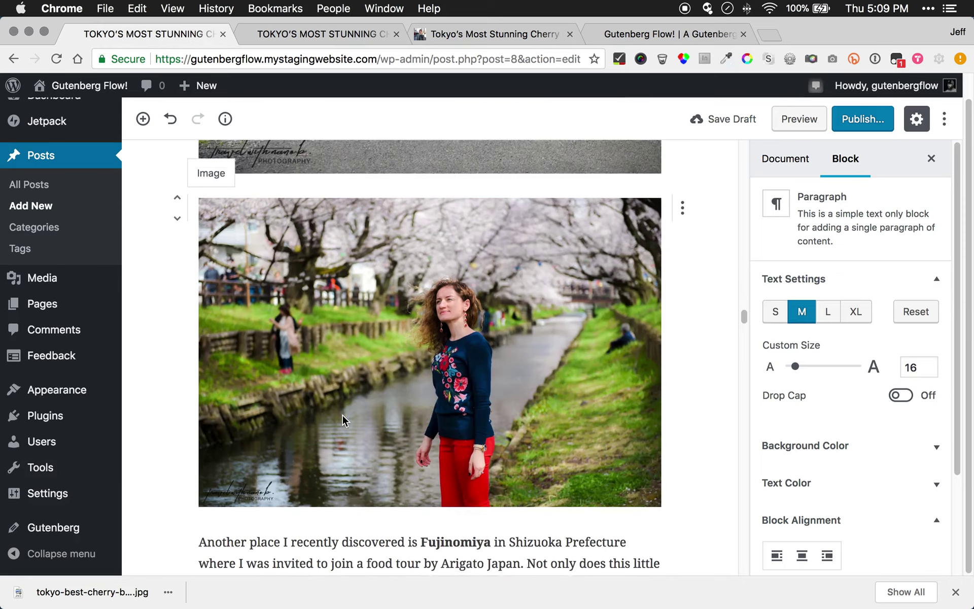
pyautogui.scroll(-9, 342, 414)
pyautogui.click(343, 365)
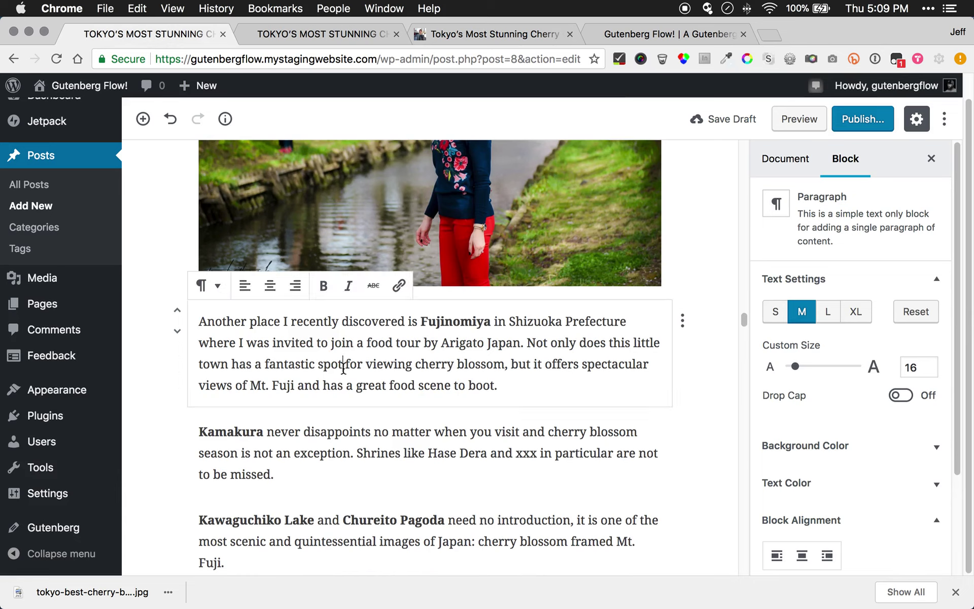
pyautogui.scroll(-12, 360, 374)
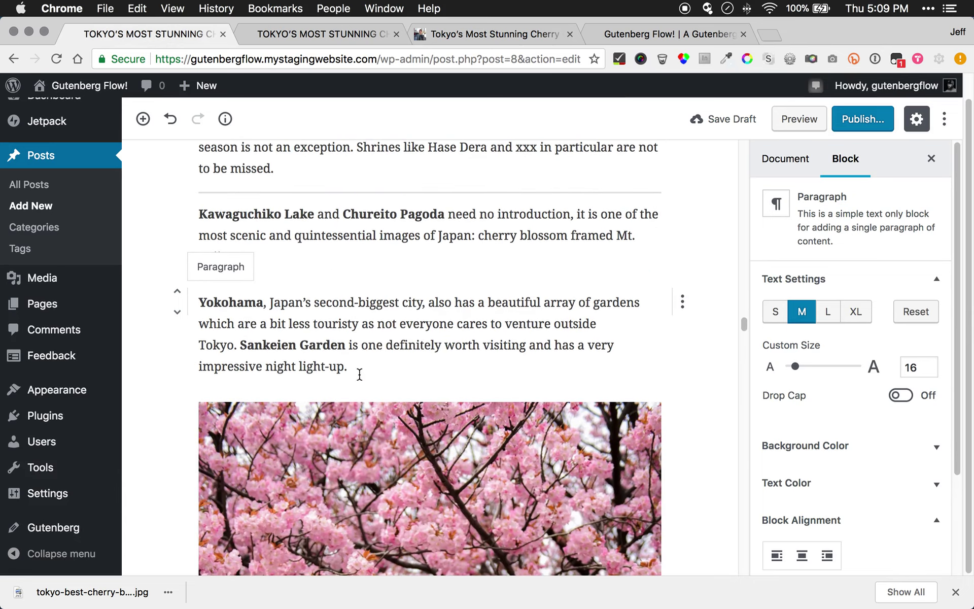
pyautogui.click(351, 320)
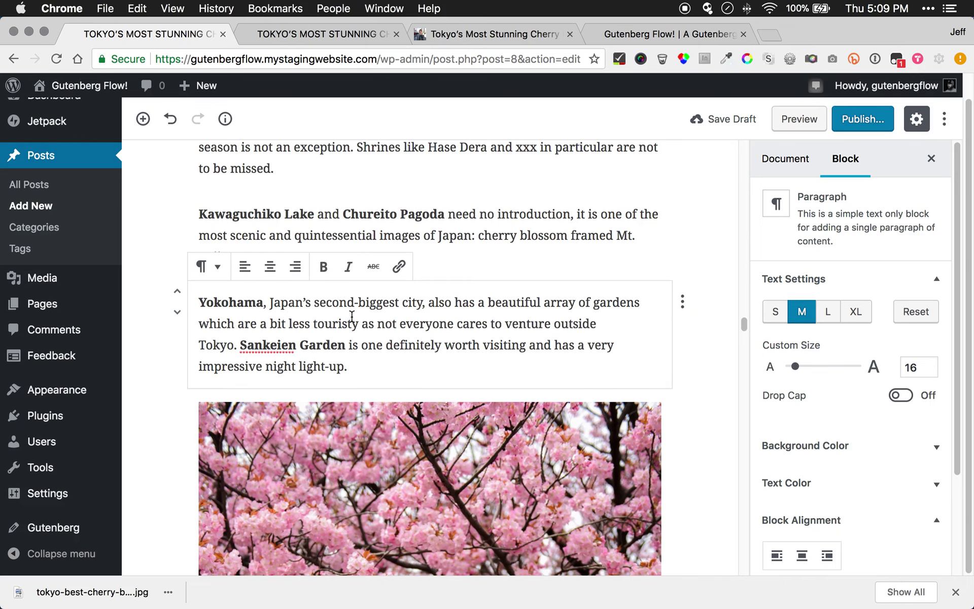
pyautogui.scroll(12, 351, 316)
pyautogui.scroll(-15, 352, 316)
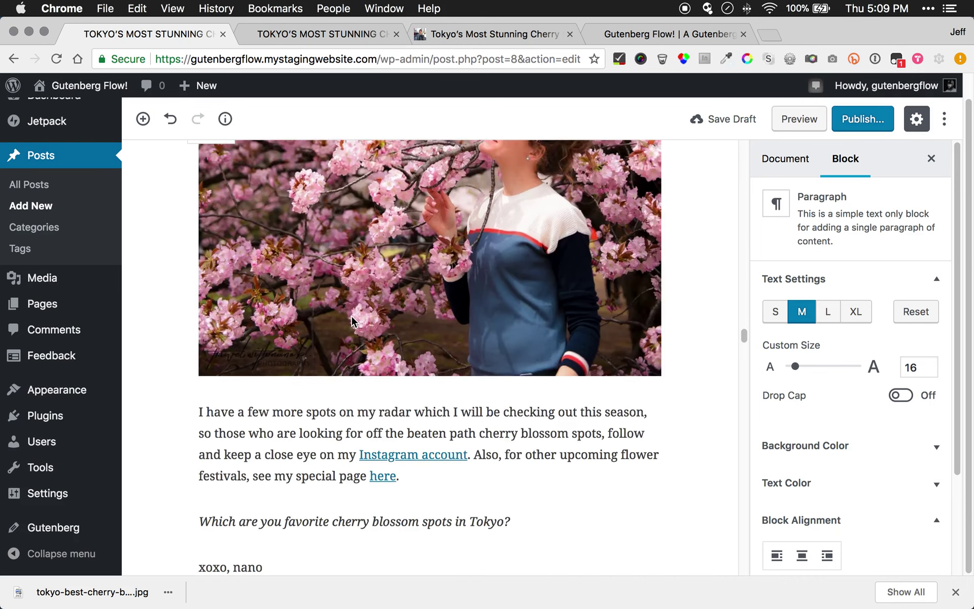
pyautogui.scroll(-15, 348, 324)
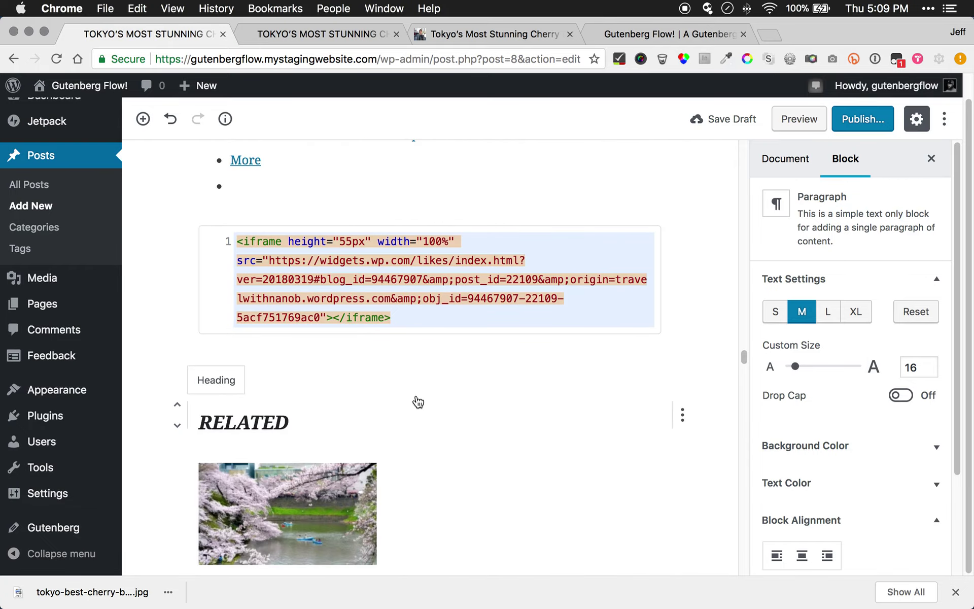
pyautogui.scroll(-20, 419, 400)
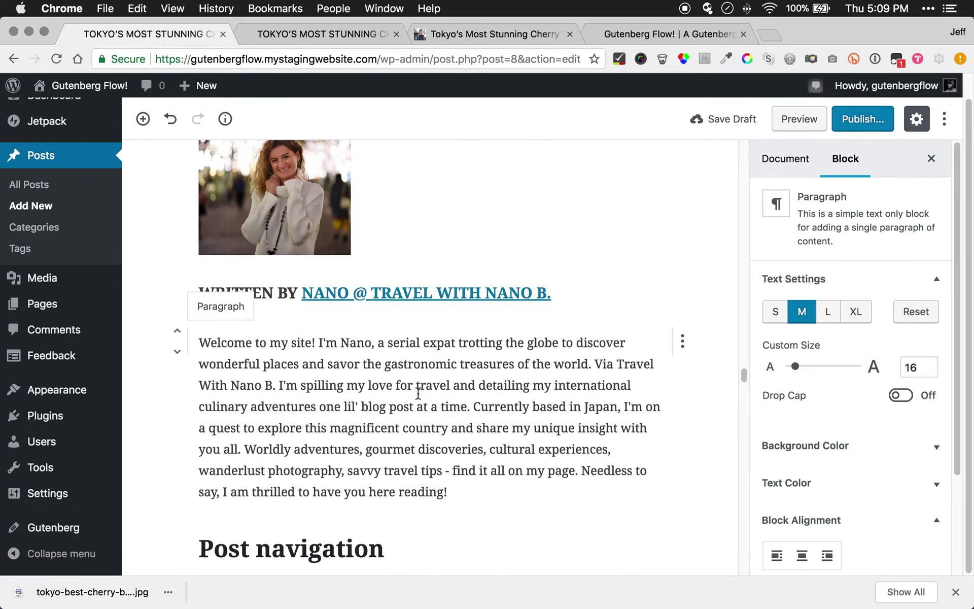
pyautogui.click(427, 441)
pyautogui.scroll(-20, 441, 442)
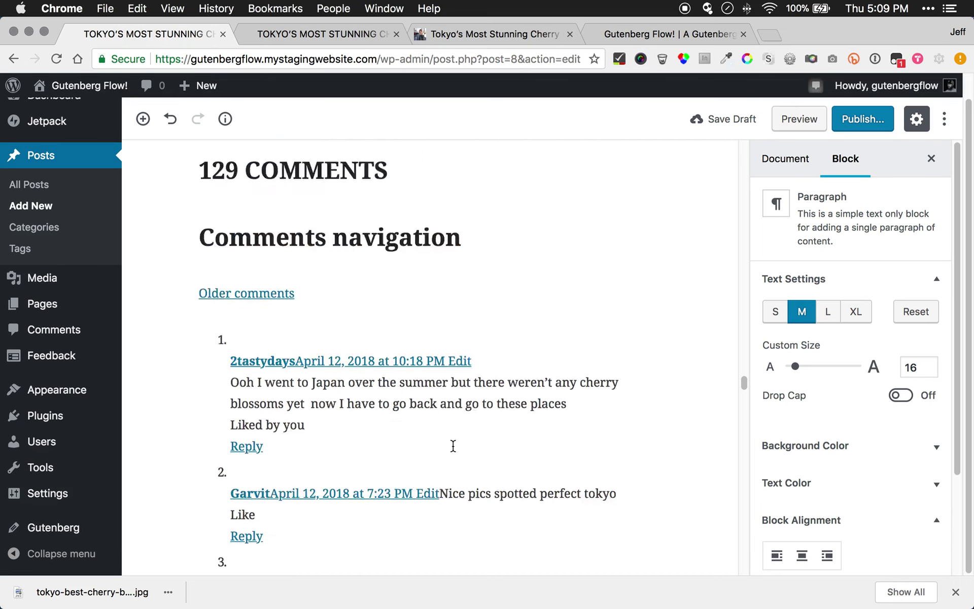
# Delete the leftover images at the end of the draft, below the disclaimer text
pyautogui.scroll(-20, 453, 445)
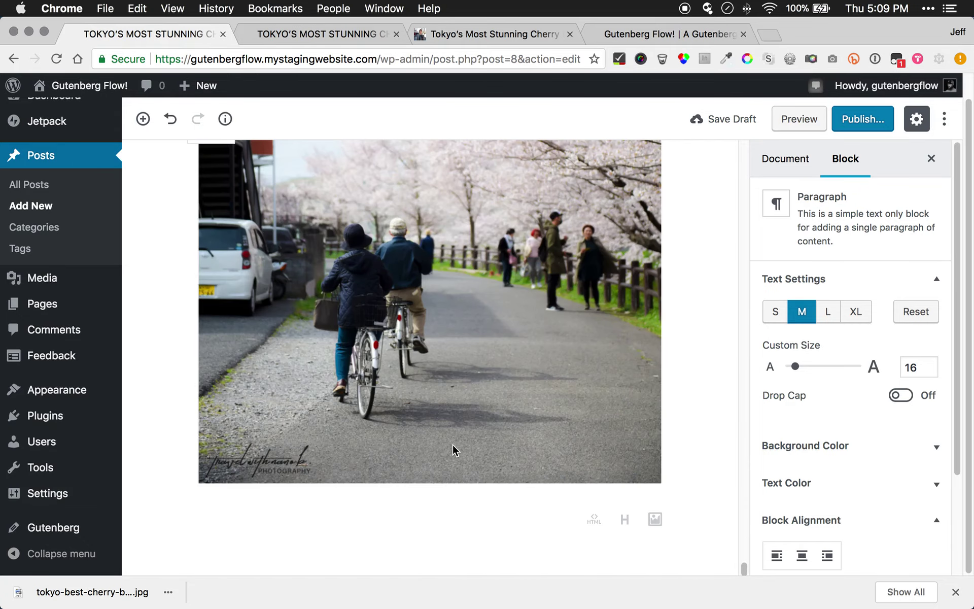
pyautogui.scroll(-5, 562, 437)
pyautogui.click(443, 504)
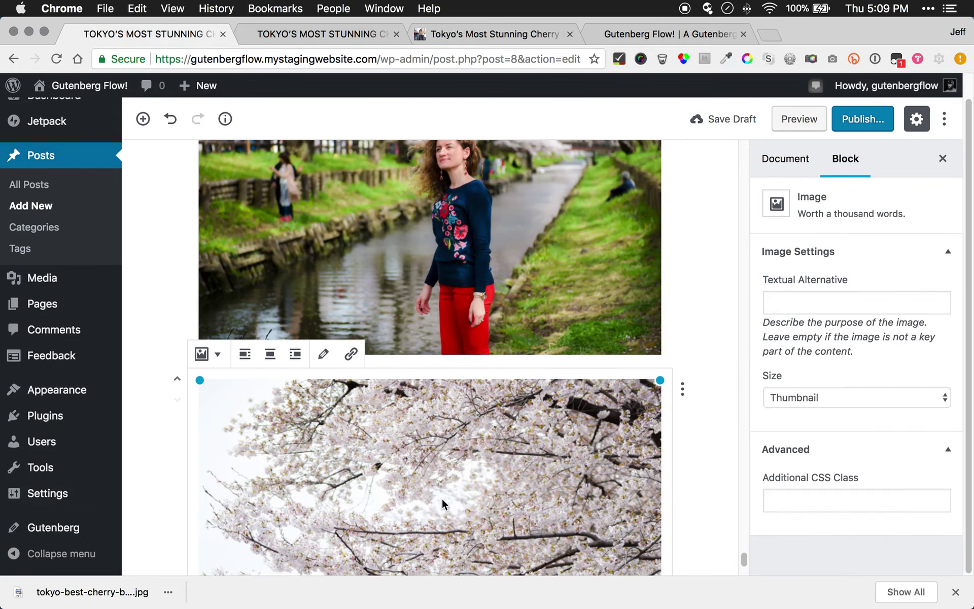
pyautogui.press('BackSpace')
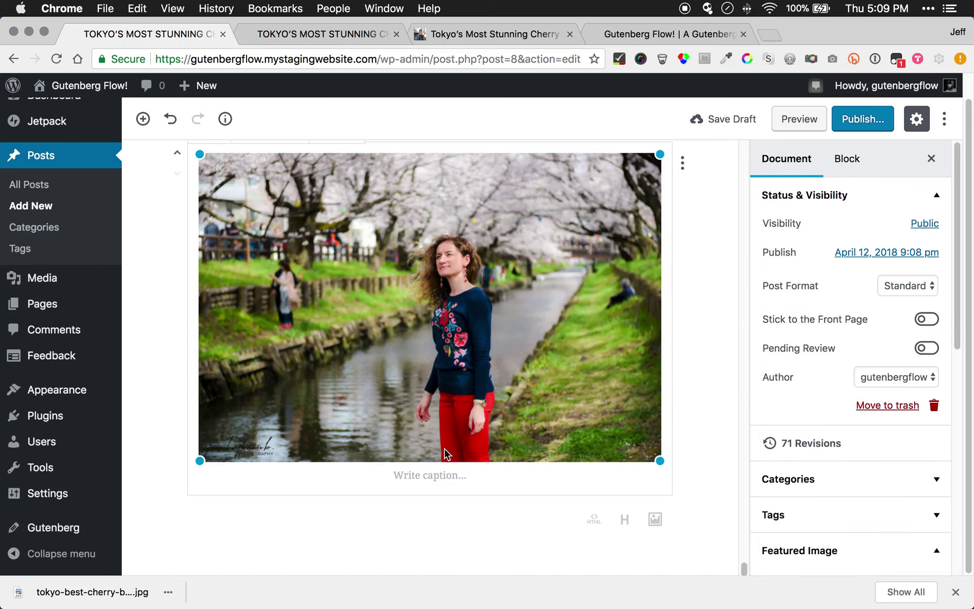
pyautogui.press('BackSpace')
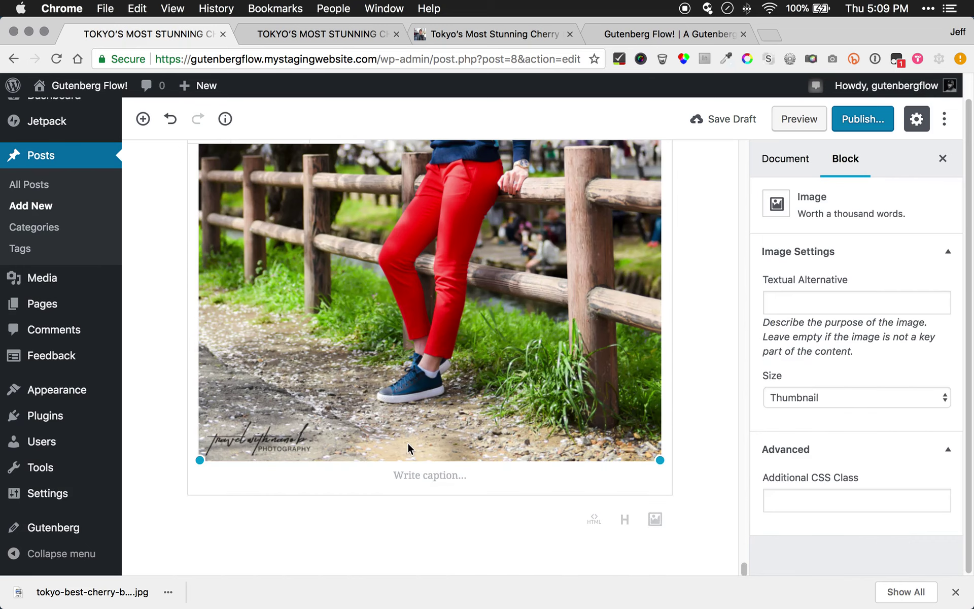
pyautogui.press('BackSpace')
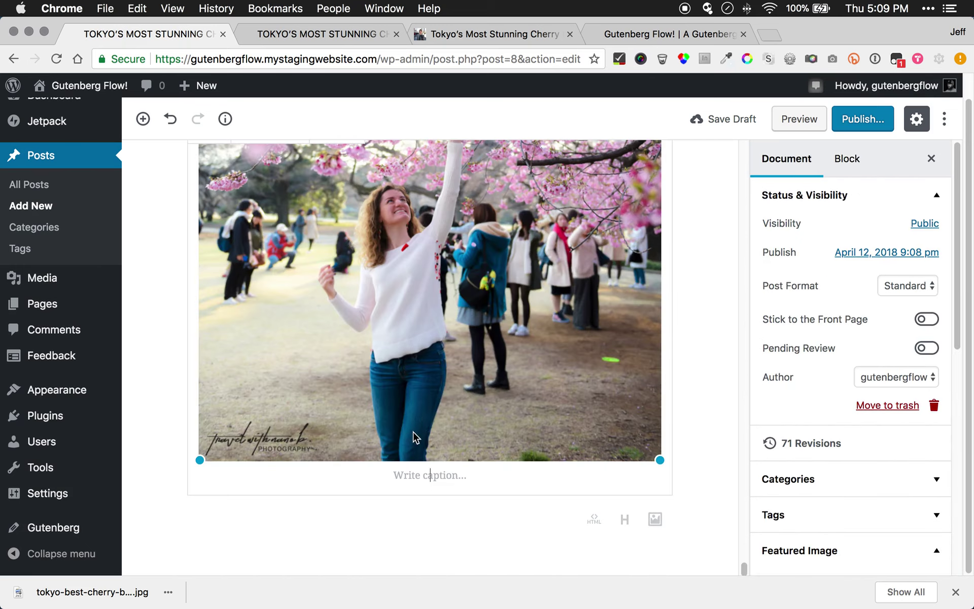
pyautogui.click(437, 402)
pyautogui.press('BackSpace')
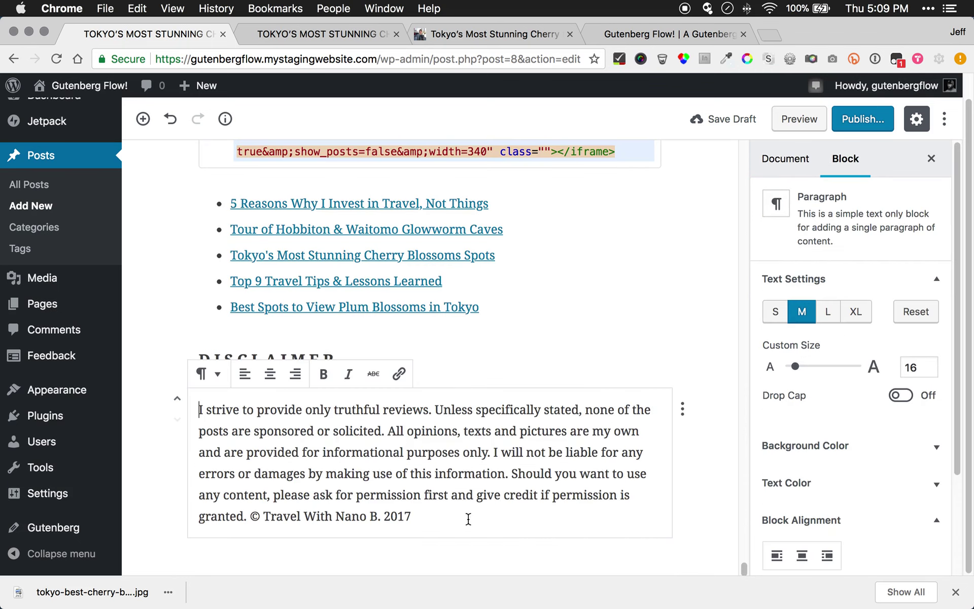
pyautogui.click(483, 344)
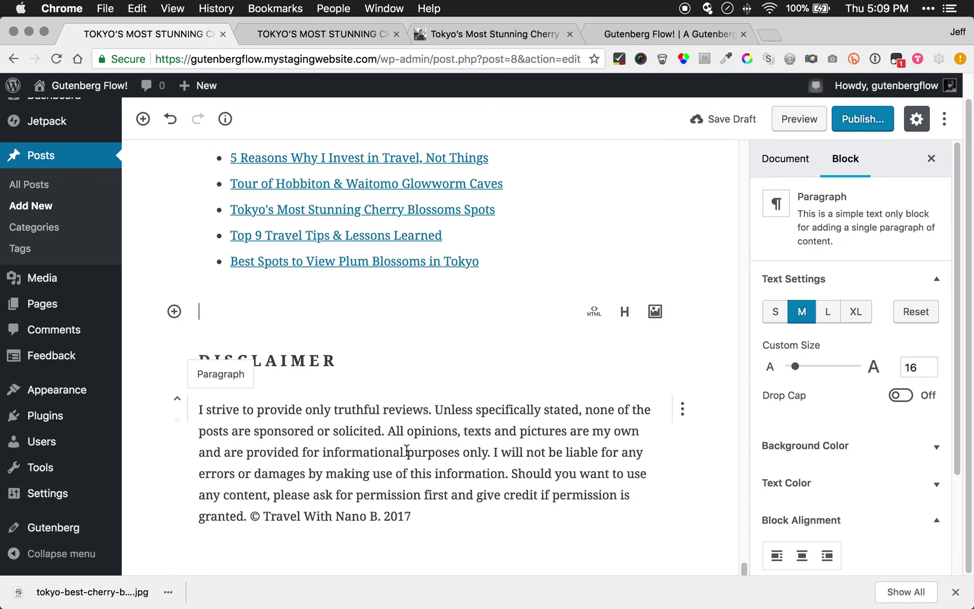
pyautogui.click(399, 445)
pyautogui.press('BackSpace')
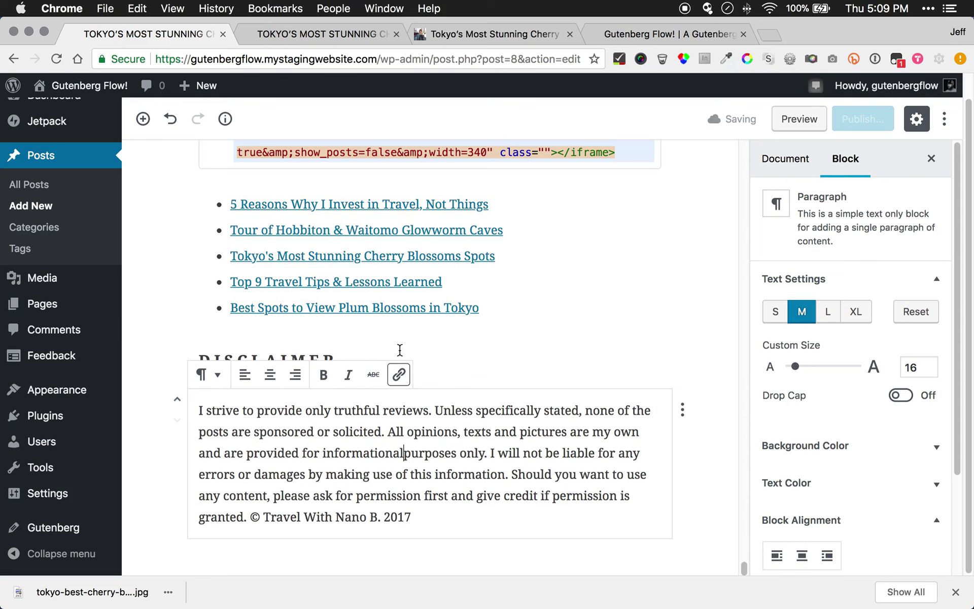
pyautogui.click(567, 340)
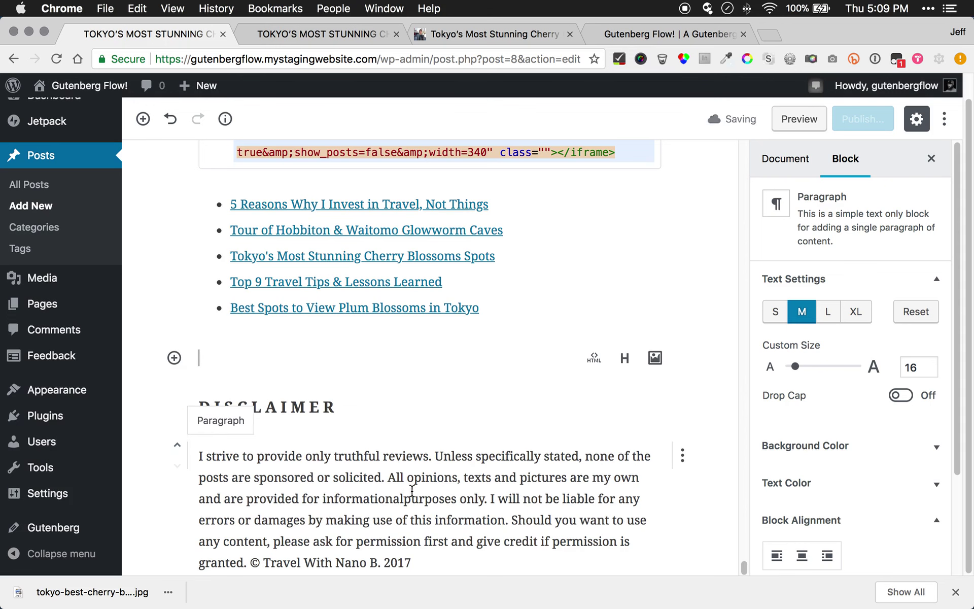
pyautogui.click(449, 497)
pyautogui.press('BackSpace')
pyautogui.click(140, 492)
pyautogui.click(246, 476)
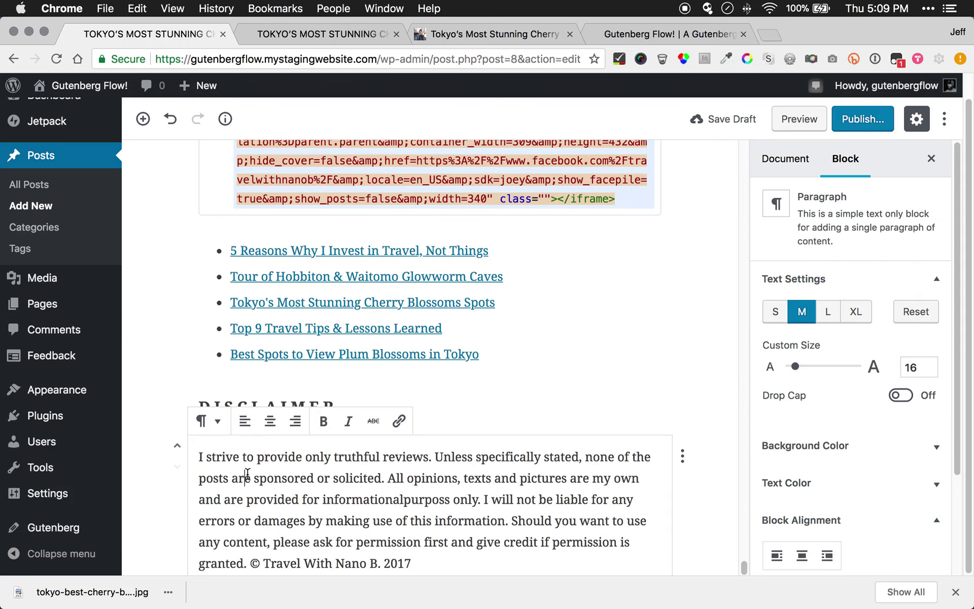
pyautogui.press('BackSpace')
pyautogui.click(157, 502)
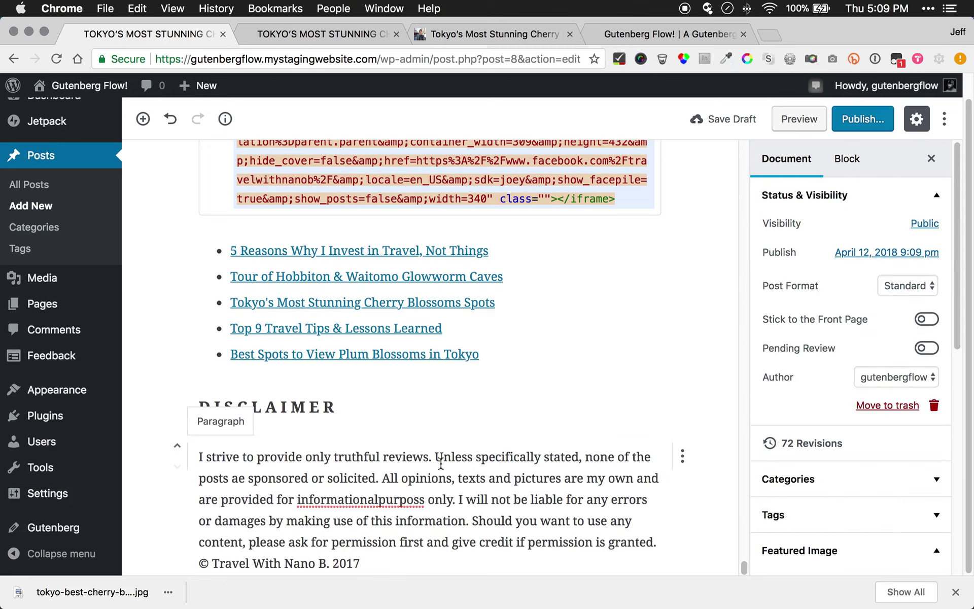
# Remove the paragraph block below the Disclaimer heading
pyautogui.click(681, 464)
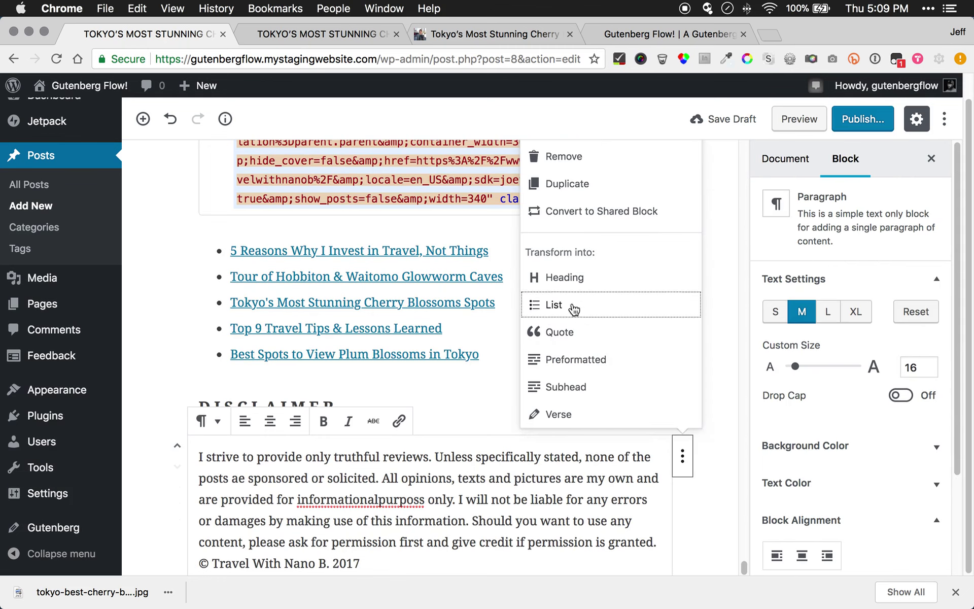
pyautogui.click(561, 156)
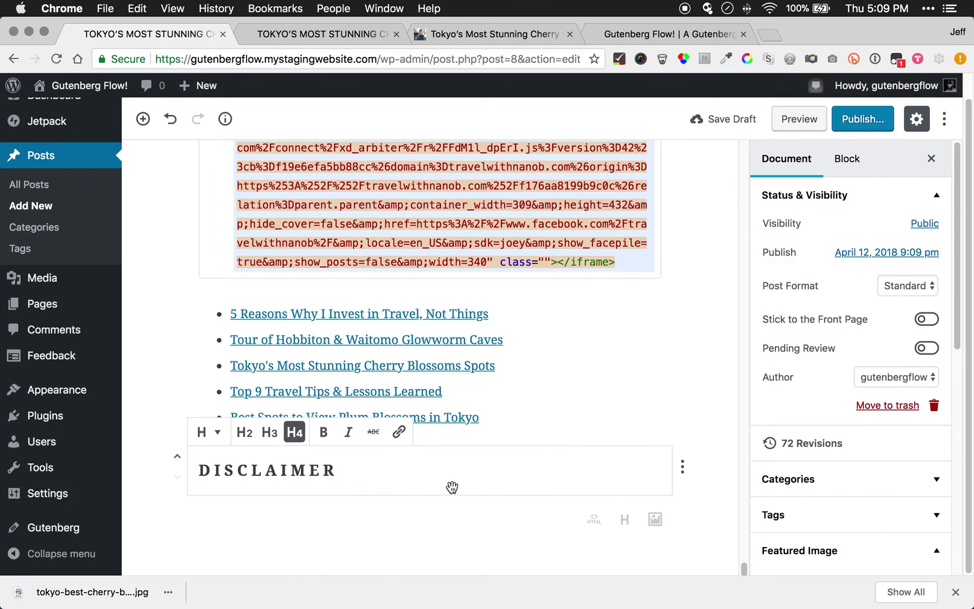
pyautogui.click(280, 502)
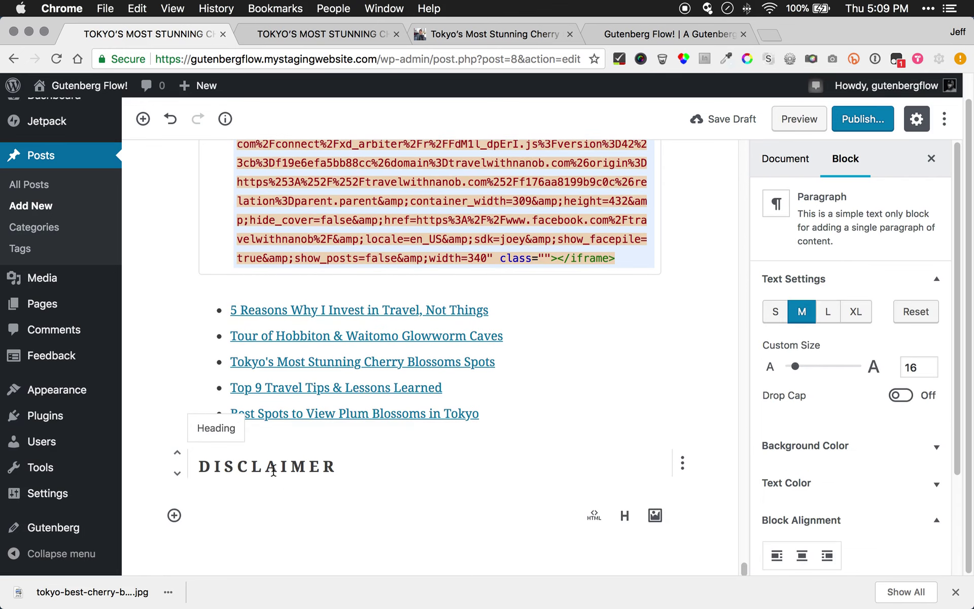
# Select the 340px-wide Facebook page iframe block and the list of post links below it, and remove both blocks
pyautogui.moveTo(273, 469); pyautogui.dragTo(329, 340)
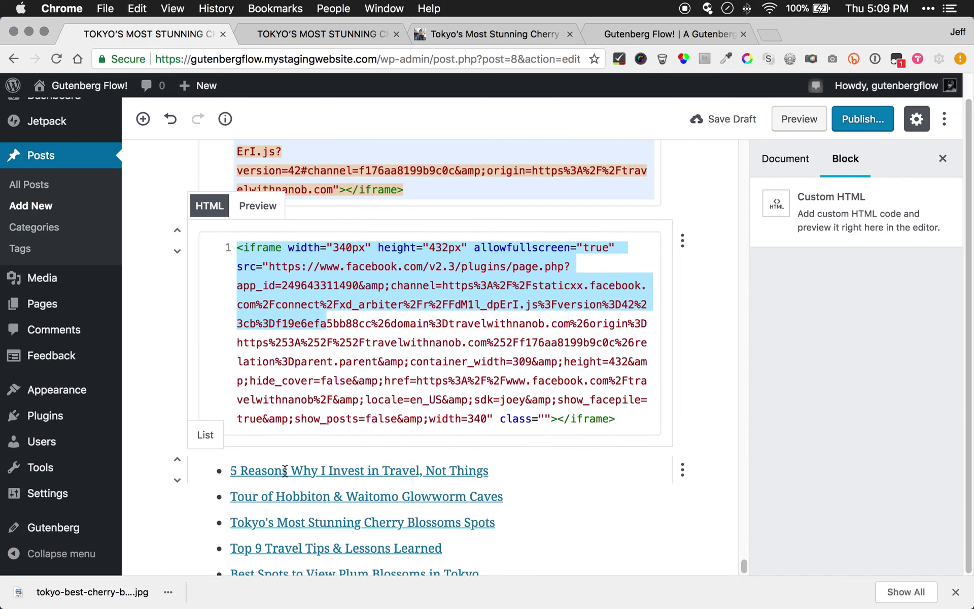
pyautogui.moveTo(284, 470); pyautogui.dragTo(284, 470)
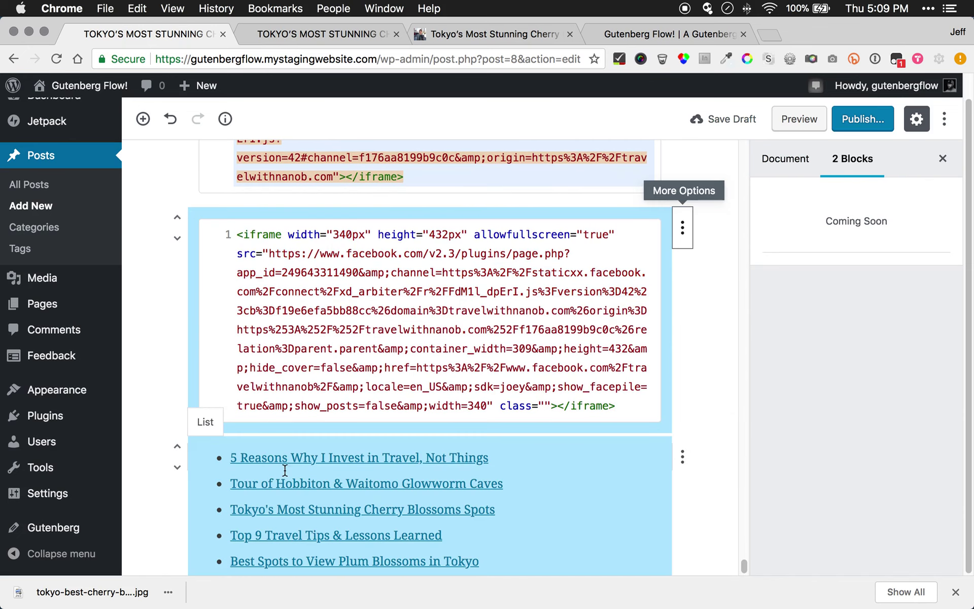
pyautogui.click(683, 227)
pyautogui.click(566, 272)
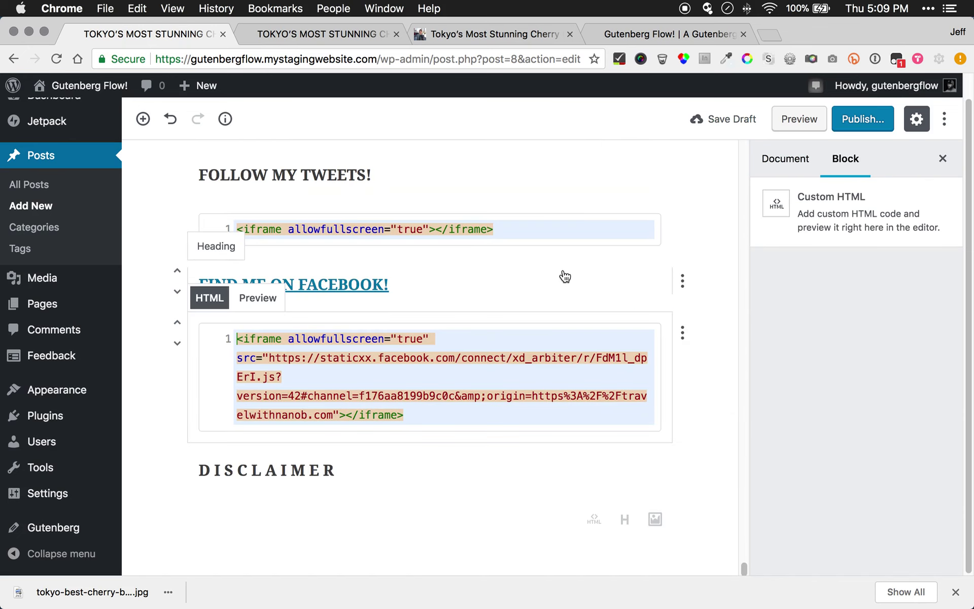
# Remove the DISCLAIMER heading and the custom HTML iframe block below the FIND ME ON FACEBOOK! heading
pyautogui.click(327, 479)
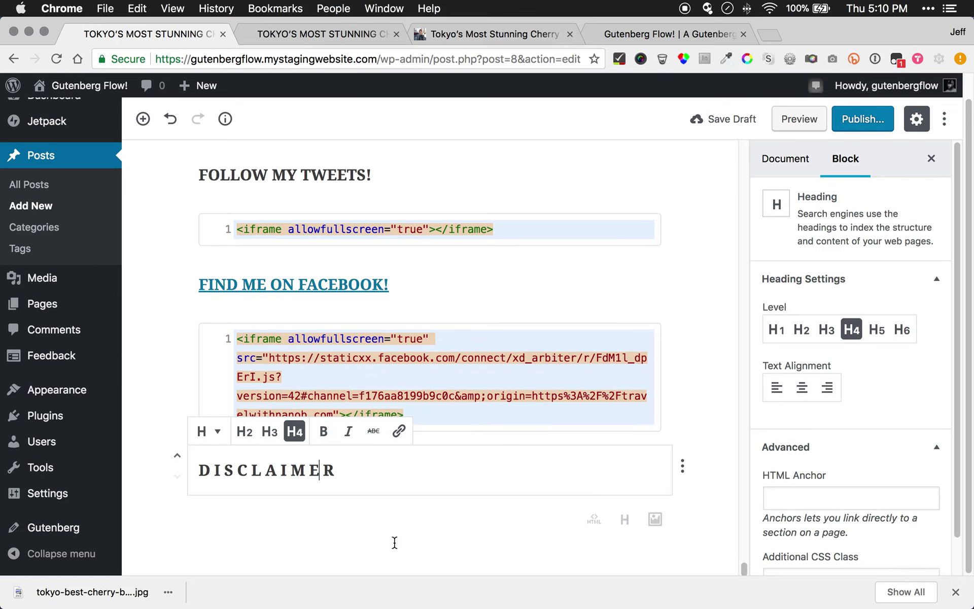
pyautogui.click(682, 465)
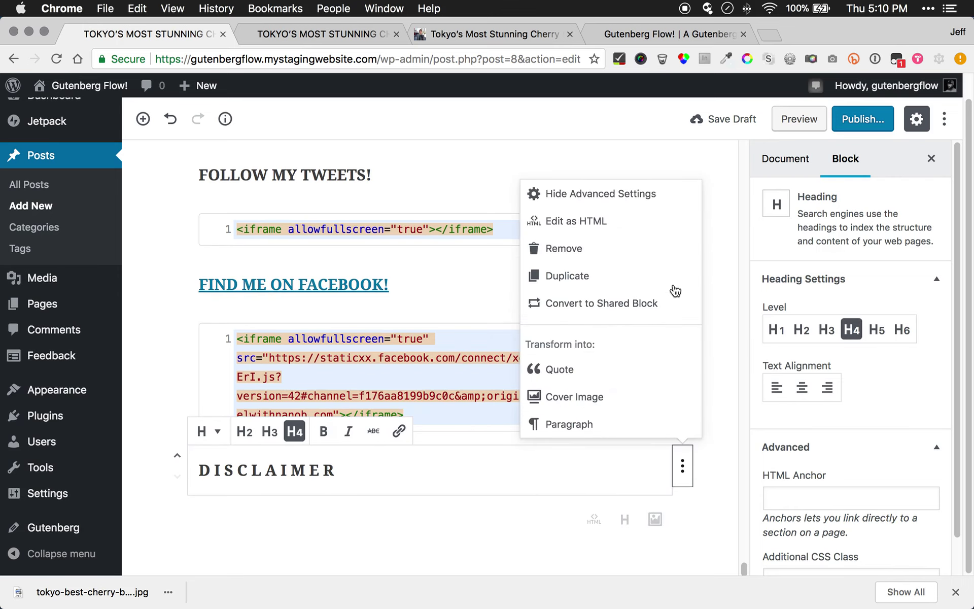
pyautogui.click(617, 252)
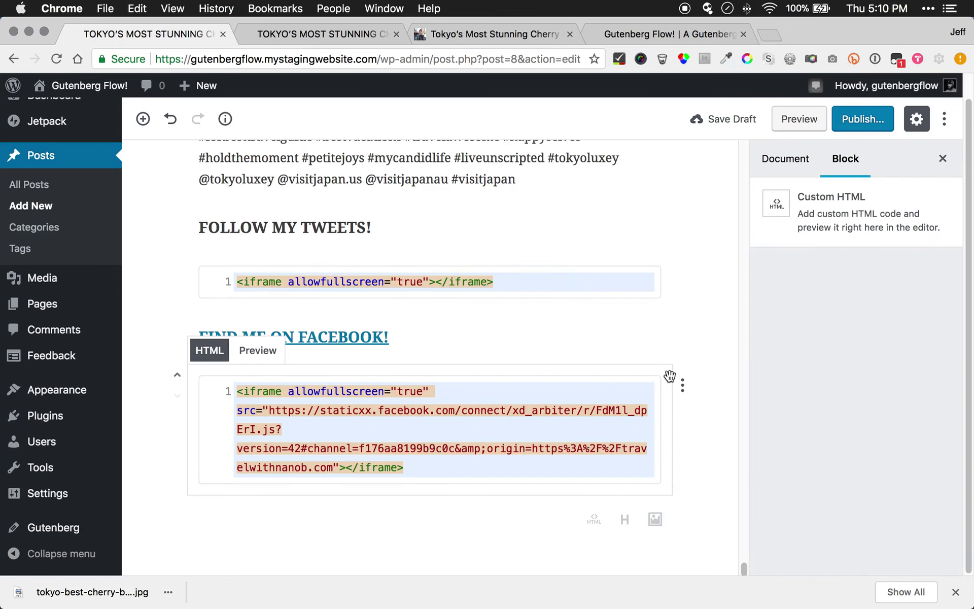
pyautogui.click(683, 385)
pyautogui.click(587, 457)
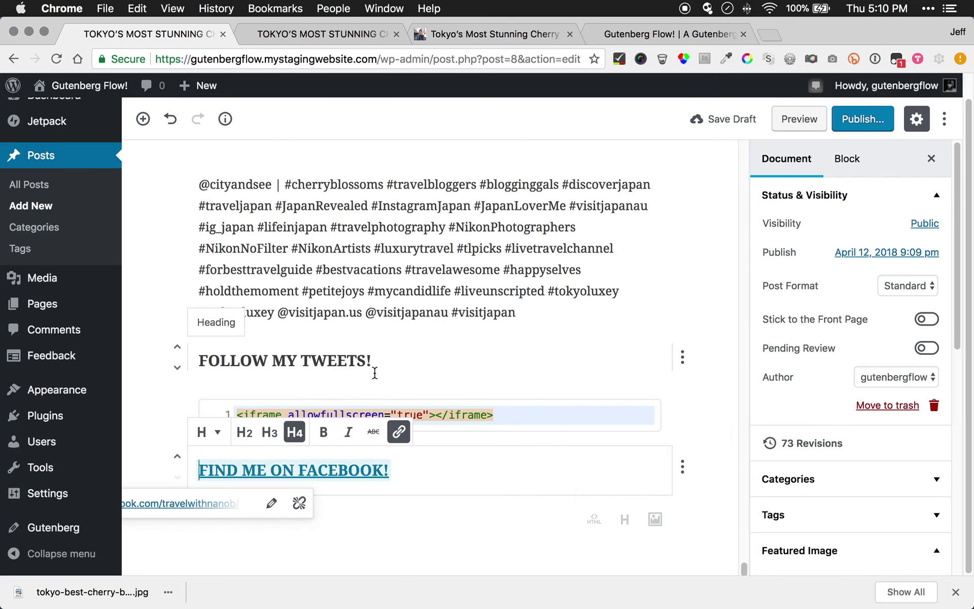
# Remove the iframe block under FOLLOW MY TWEETS!, along with the FIND ME ON FACEBOOK! and FOLLOW MY TWEETS! headings
pyautogui.click(686, 414)
pyautogui.click(684, 414)
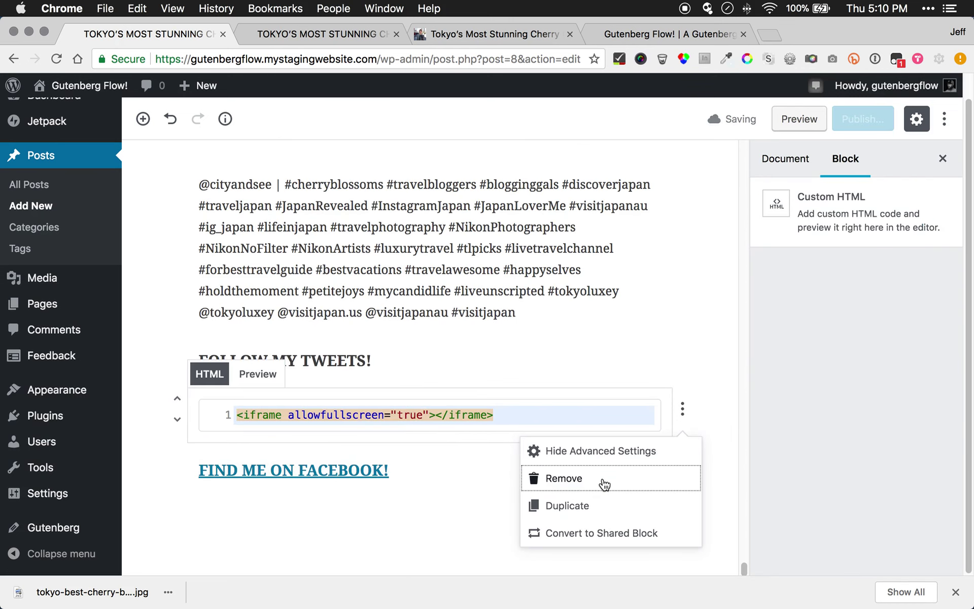
pyautogui.click(634, 477)
pyautogui.click(682, 466)
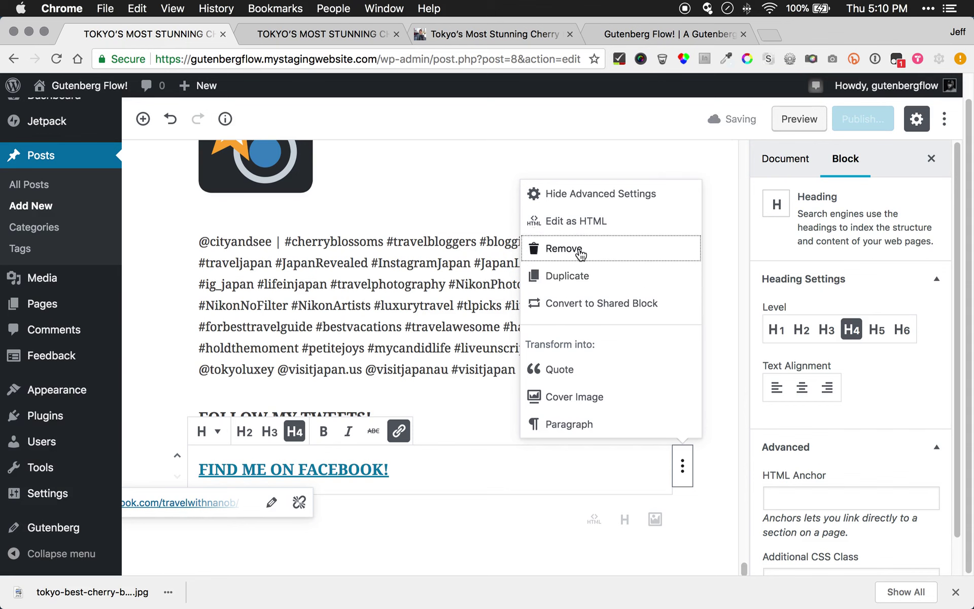
pyautogui.click(573, 248)
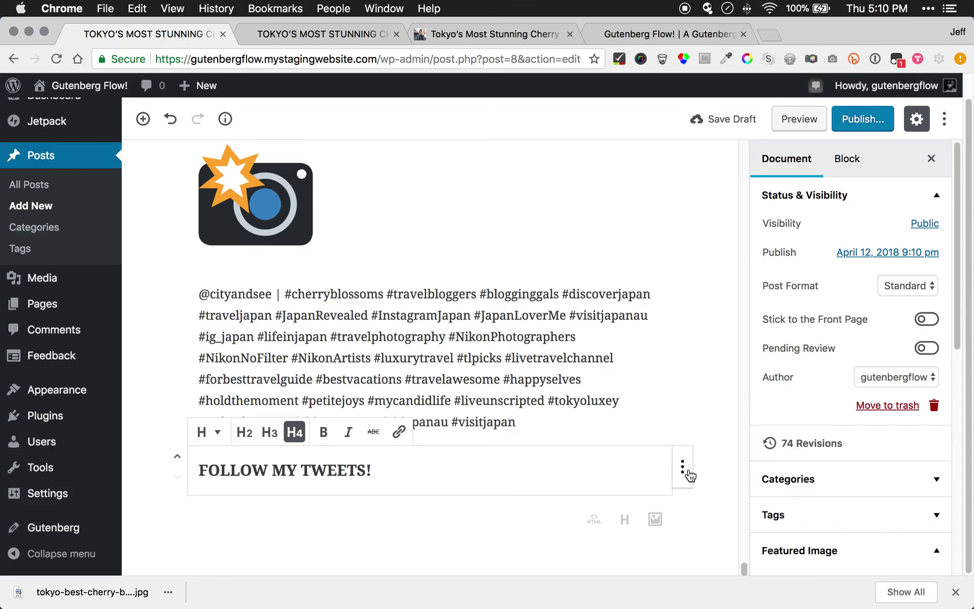
pyautogui.click(683, 466)
pyautogui.click(591, 251)
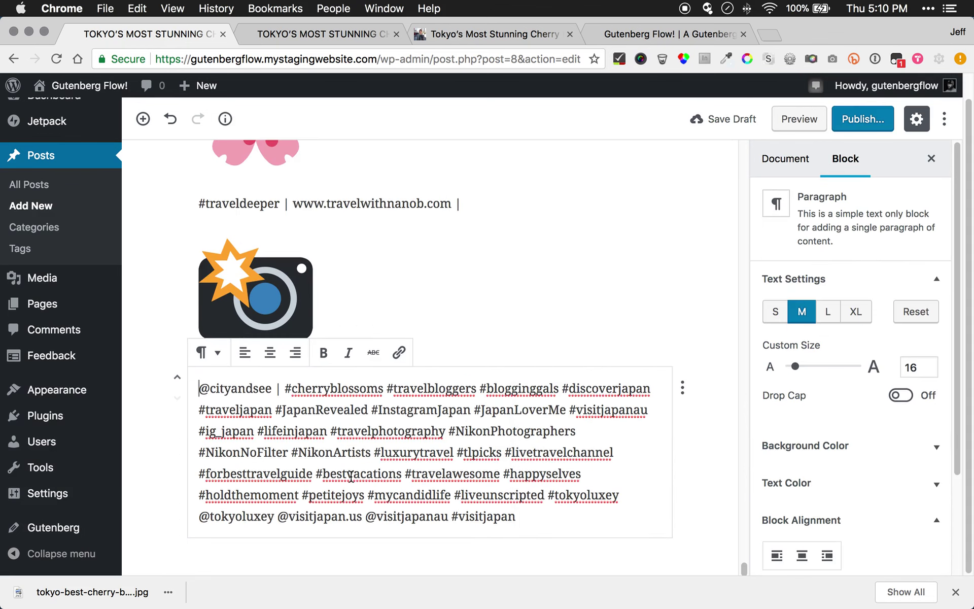
pyautogui.keyDown('shift'); pyautogui.click(251, 488); pyautogui.keyUp('shift')
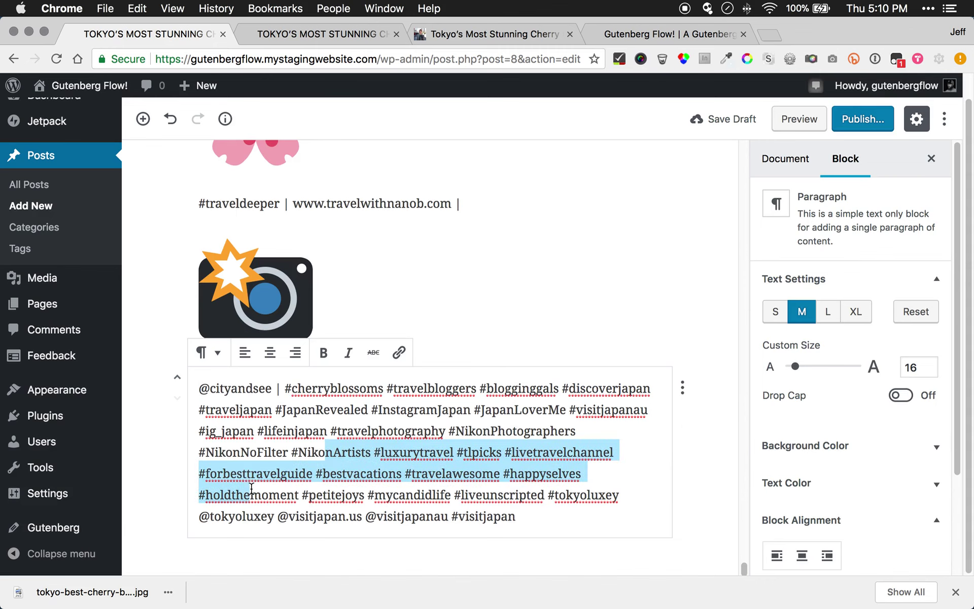
pyautogui.click(570, 369)
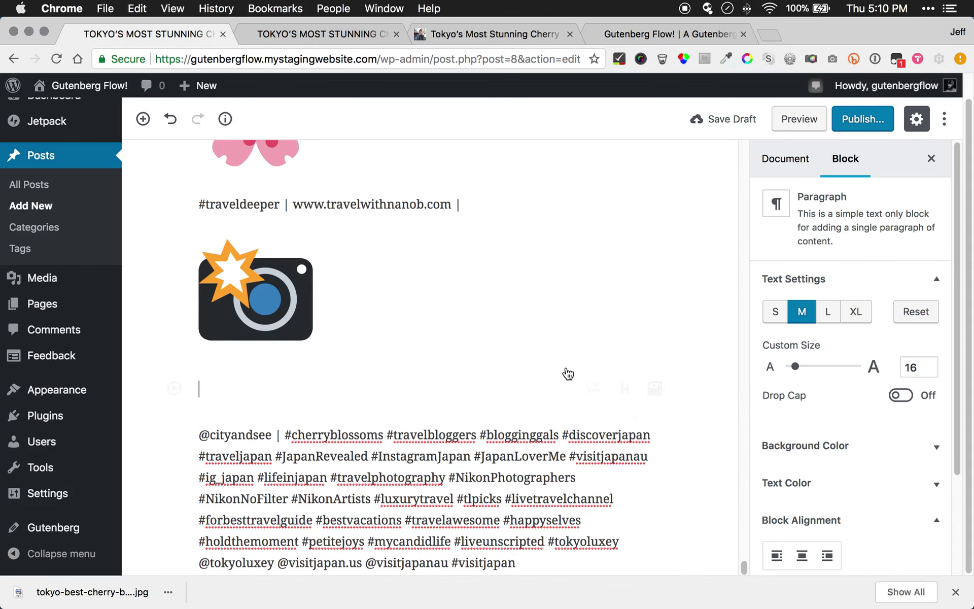
pyautogui.press('BackSpace')
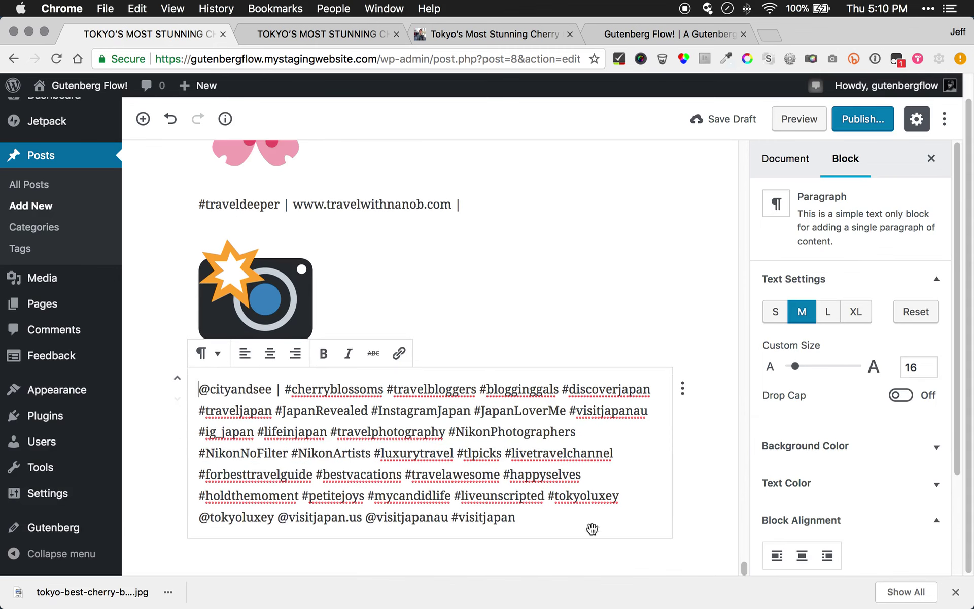
pyautogui.moveTo(540, 517); pyautogui.dragTo(558, 431)
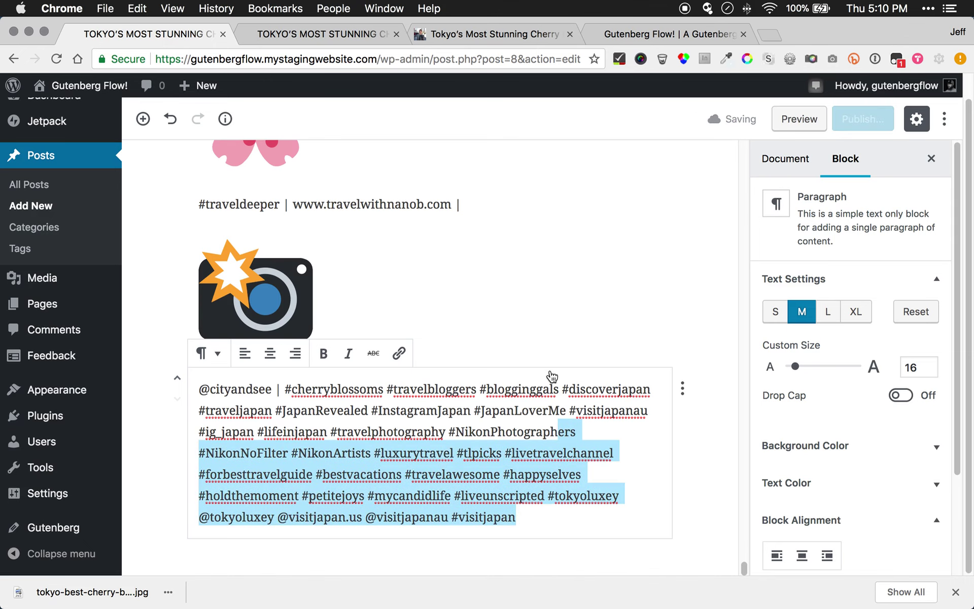
pyautogui.moveTo(535, 336); pyautogui.dragTo(518, 287)
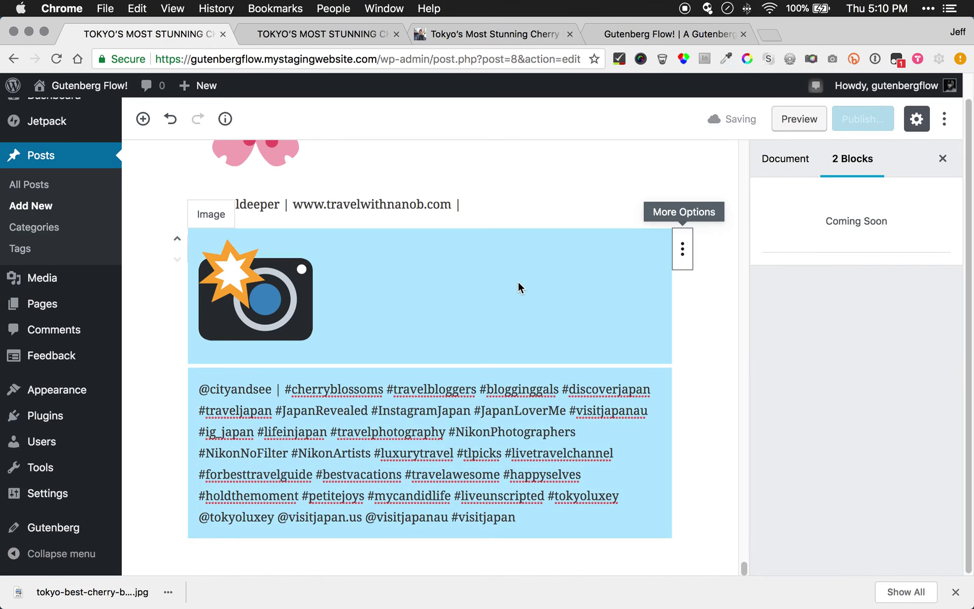
pyautogui.click(682, 248)
pyautogui.click(628, 289)
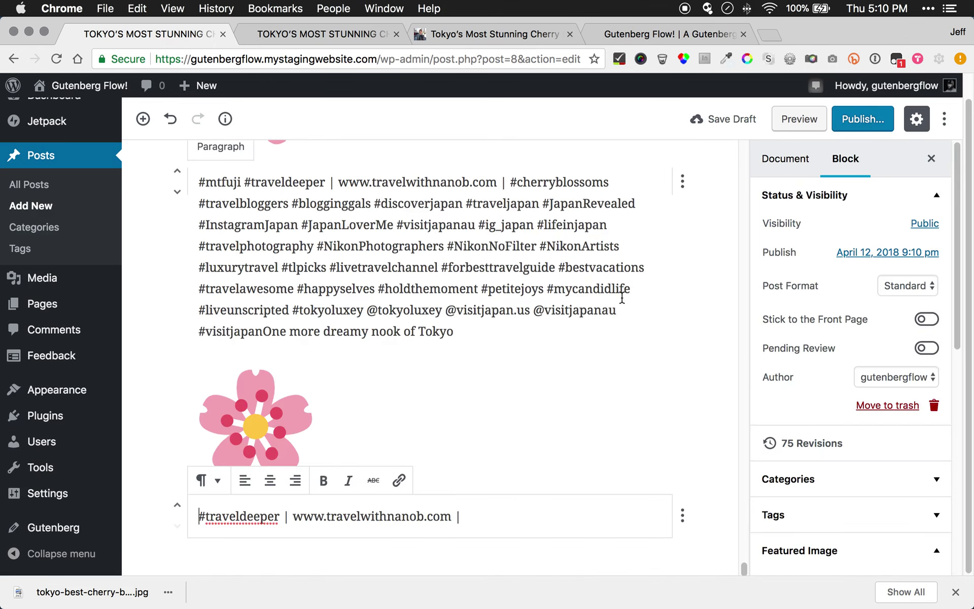
# Delete the flower image above the last paragraph and the hashtag paragraph beginning with #mtfuji
pyautogui.click(386, 430)
pyautogui.press('BackSpace')
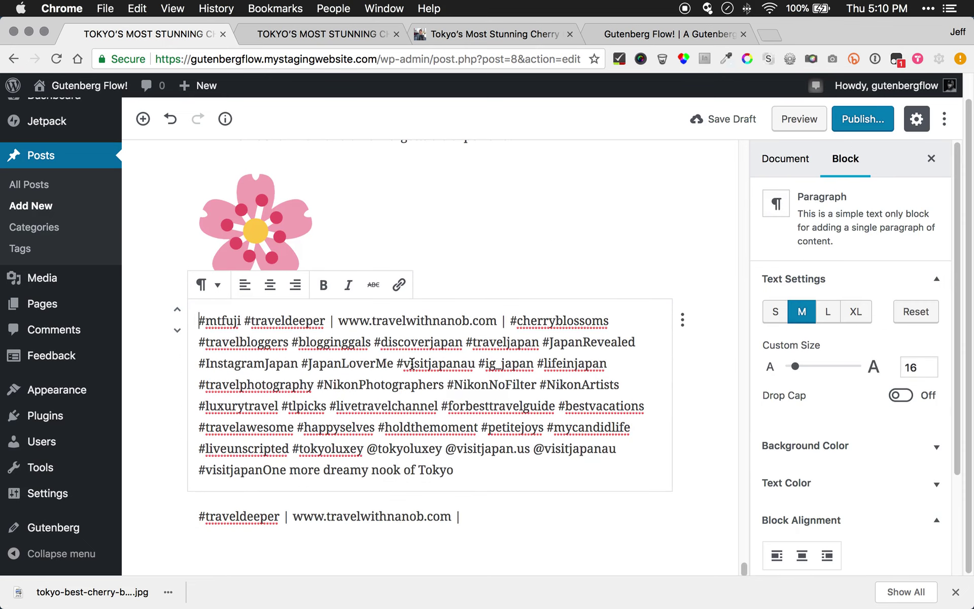
pyautogui.click(682, 320)
pyautogui.click(618, 419)
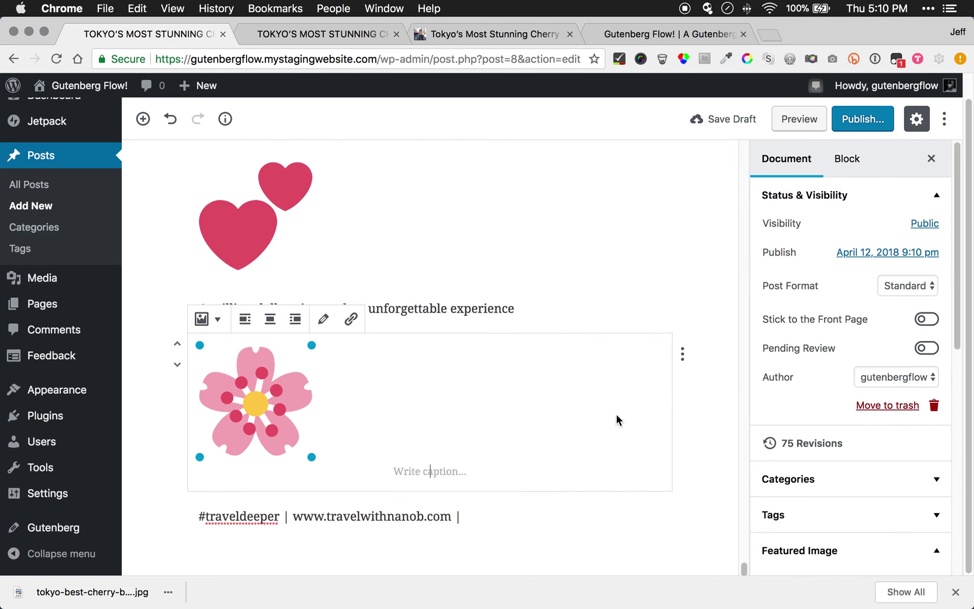
pyautogui.click(685, 517)
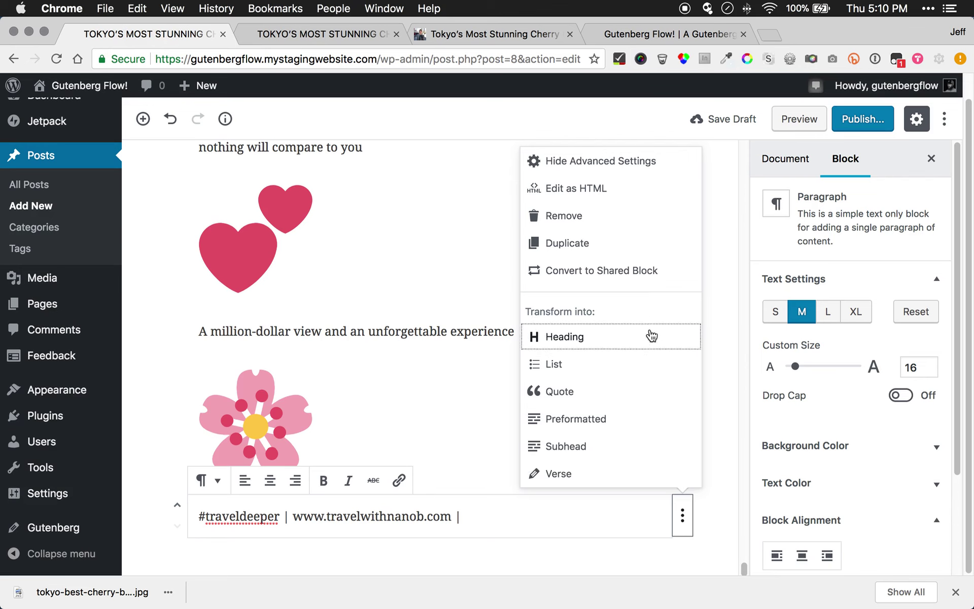
pyautogui.click(640, 224)
pyautogui.click(523, 399)
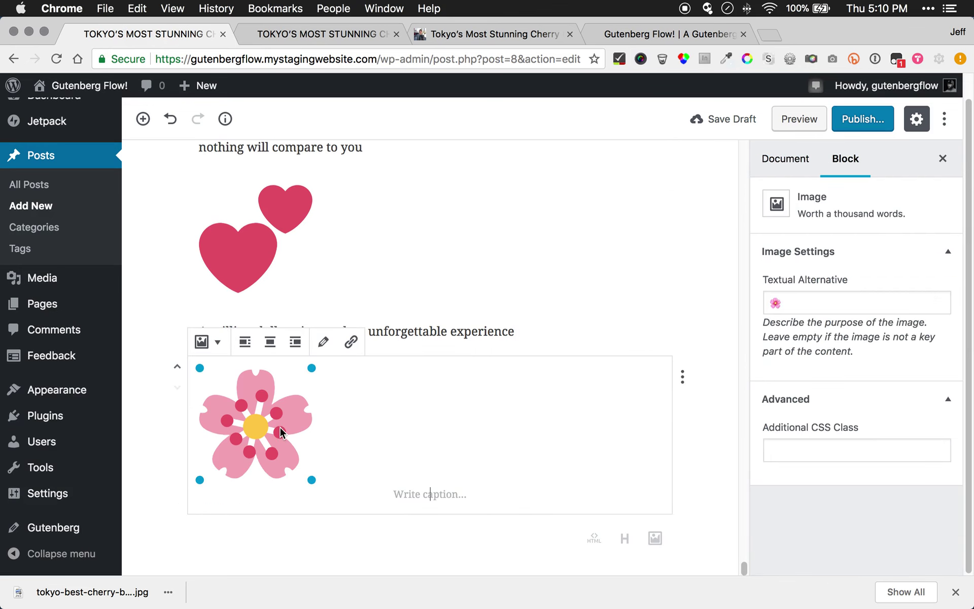
pyautogui.press('super+z')
pyautogui.click(269, 415)
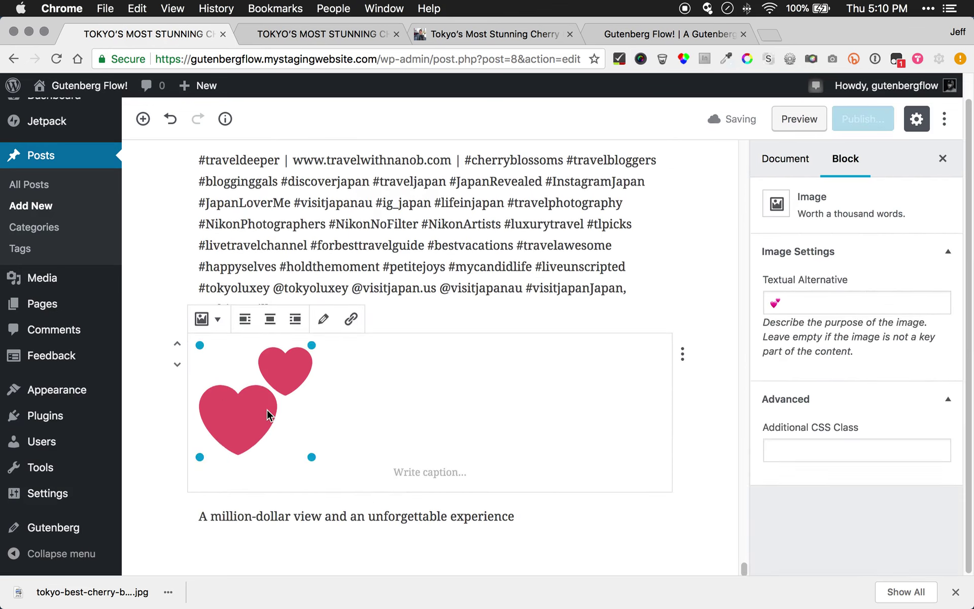
pyautogui.press('BackSpace')
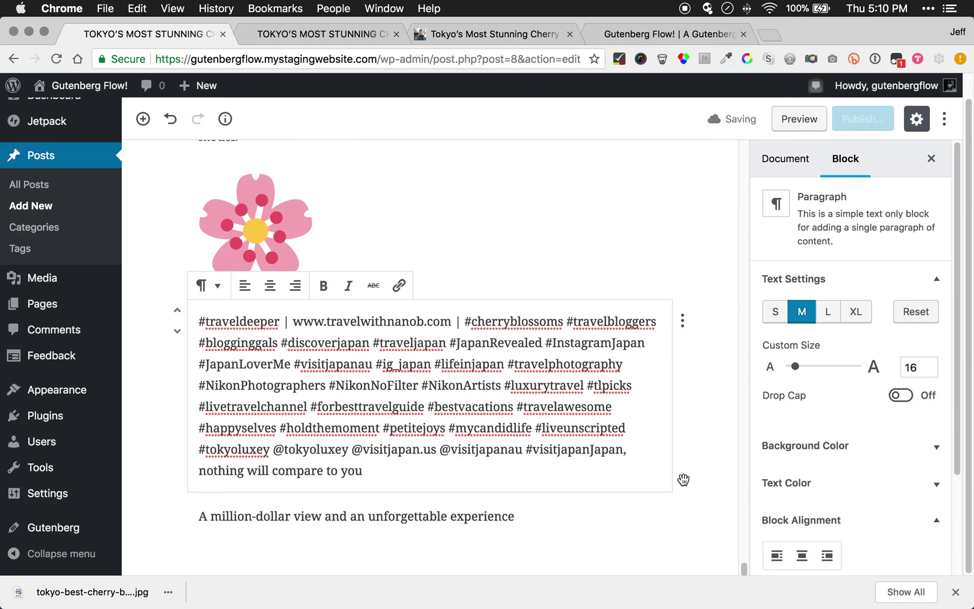
# Remove the "A million-dollar view and an unforgettable experience" paragraph and open the block options of the hashtag paragraph above it
pyautogui.click(683, 512)
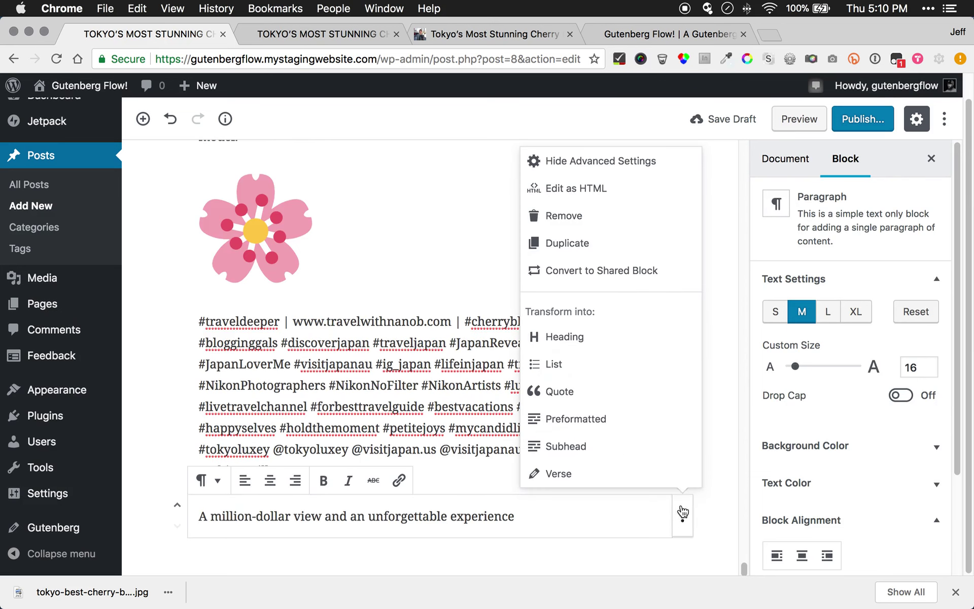
pyautogui.click(605, 219)
pyautogui.click(682, 370)
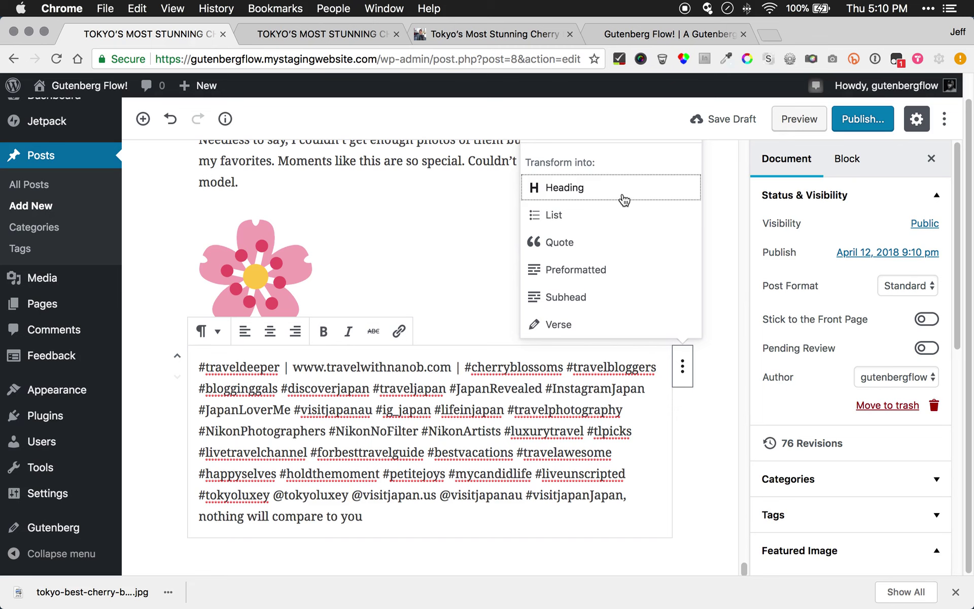
# Review the draft upward from the leftover hashtags and comments to INDOOR VIEWS, and back down to the images below the Yokohama paragraph
pyautogui.scroll(1, 608, 203)
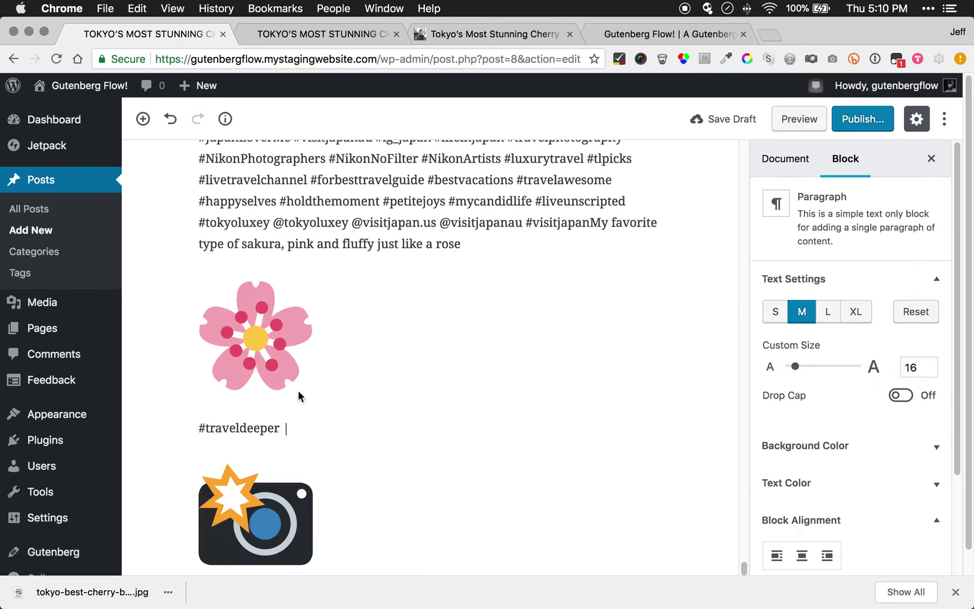
pyautogui.scroll(-20, 299, 390)
pyautogui.scroll(8, 301, 390)
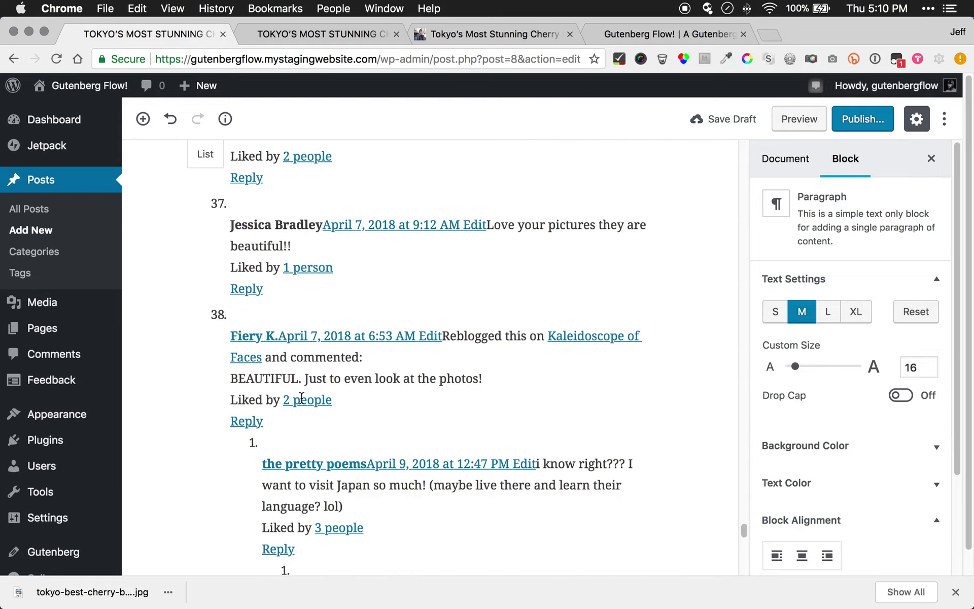
pyautogui.scroll(15, 302, 390)
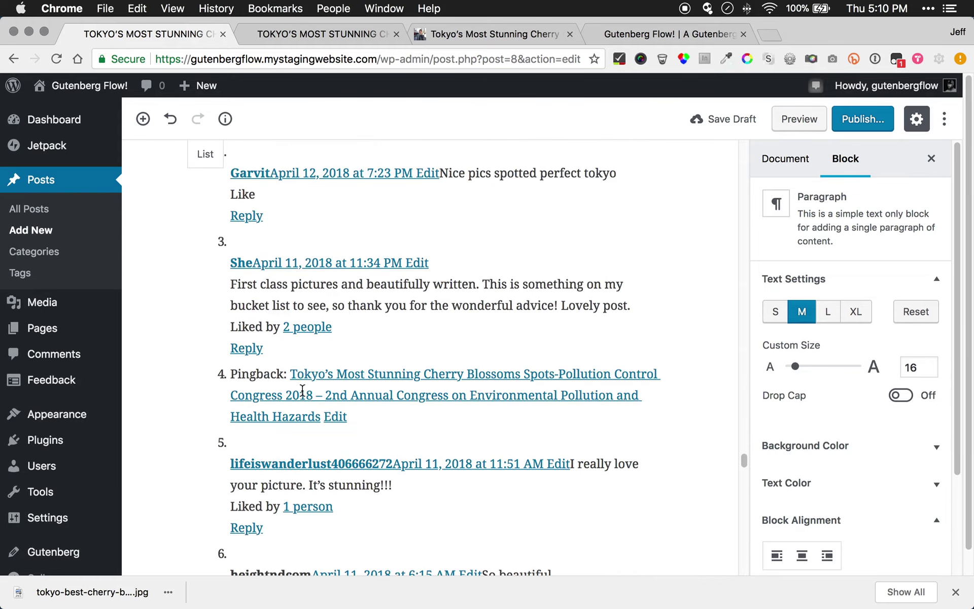
pyautogui.scroll(10, 406, 396)
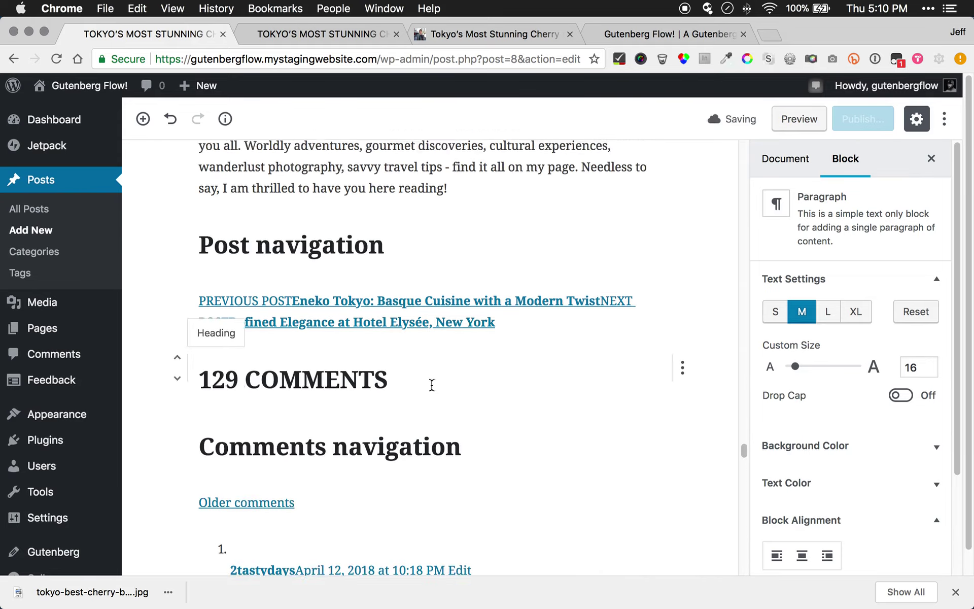
pyautogui.scroll(15, 382, 418)
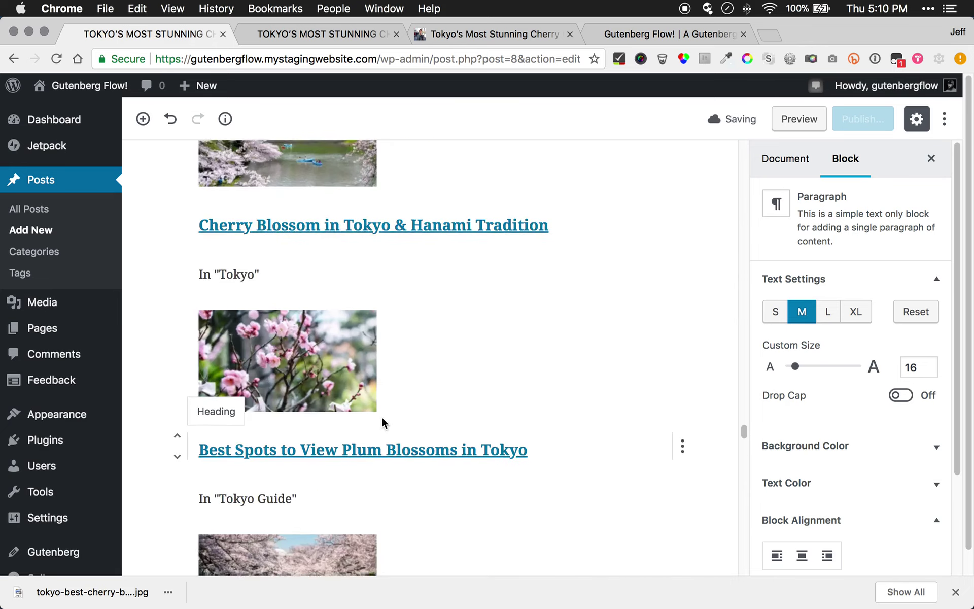
pyautogui.scroll(8, 381, 416)
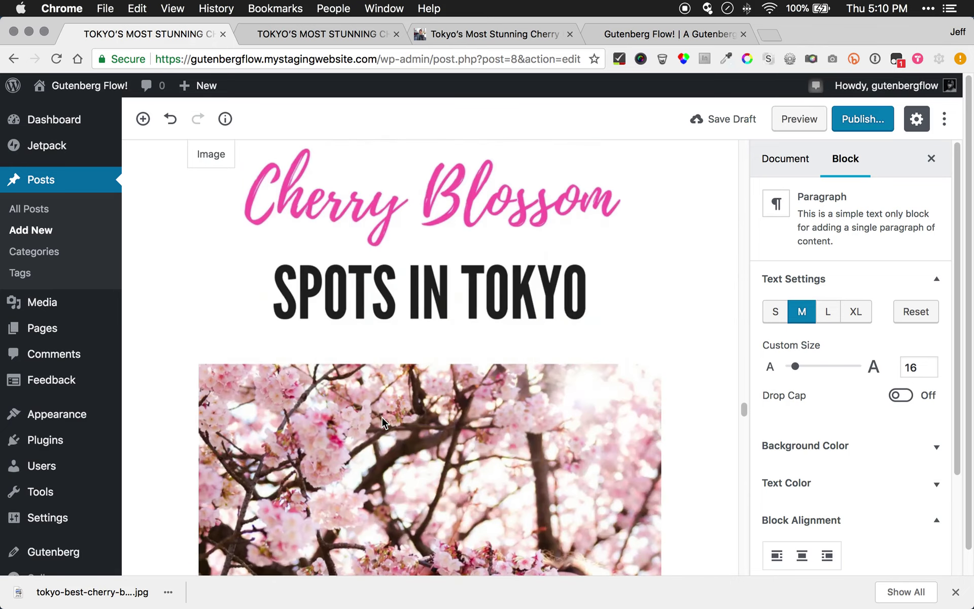
pyautogui.scroll(15, 288, 367)
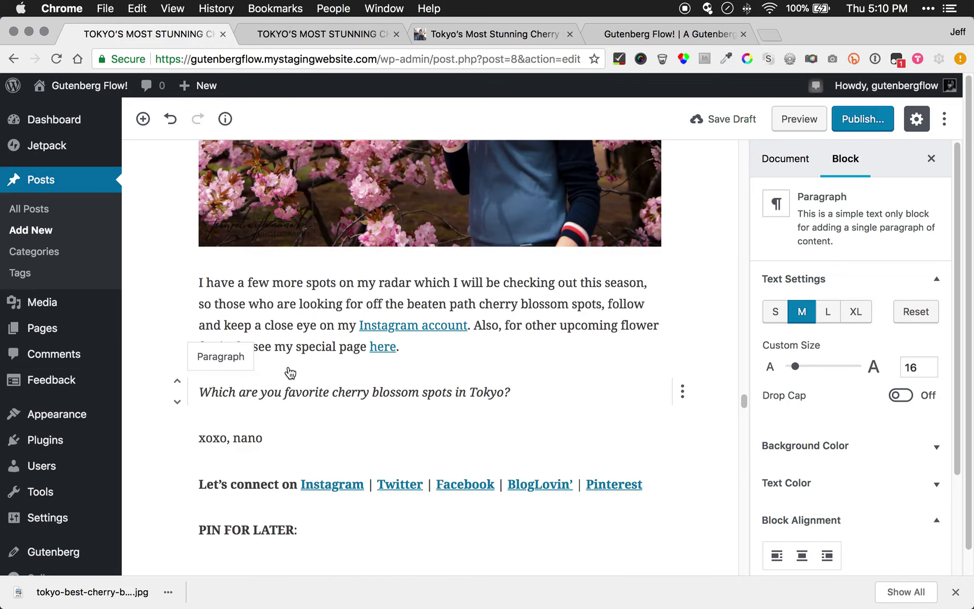
pyautogui.scroll(15, 281, 326)
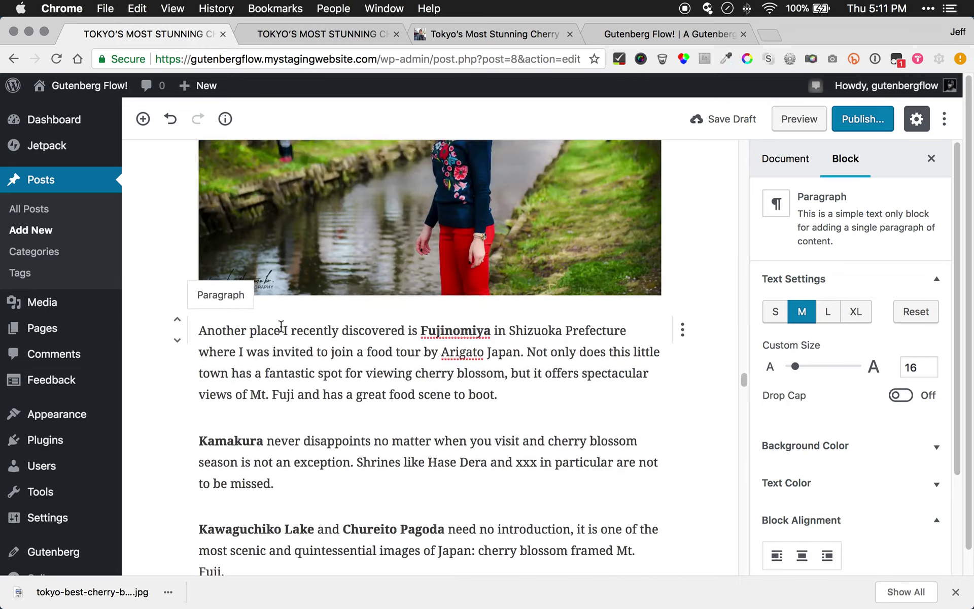
pyautogui.scroll(20, 281, 326)
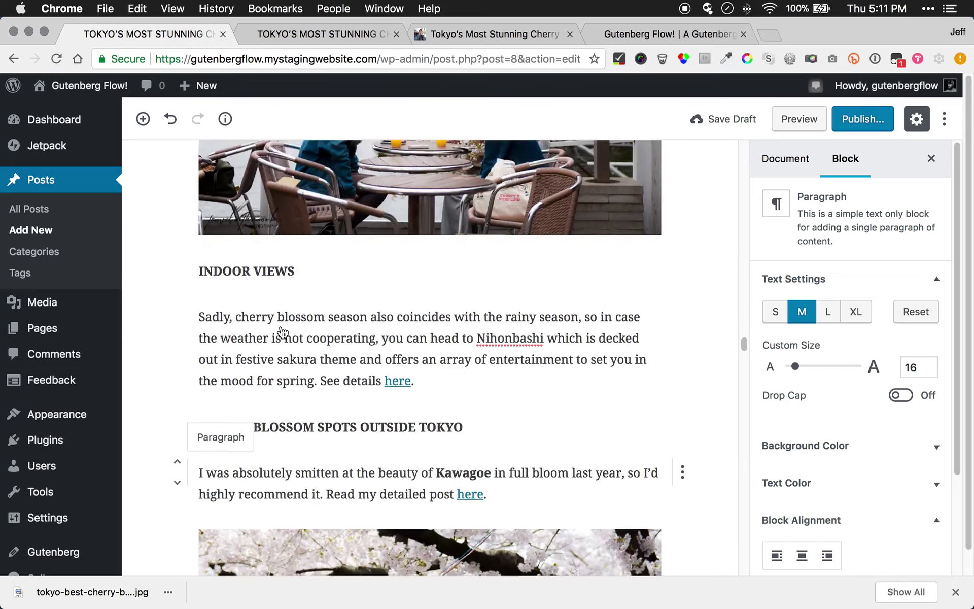
pyautogui.scroll(-12, 281, 326)
pyautogui.scroll(10, 281, 326)
pyautogui.scroll(-15, 281, 326)
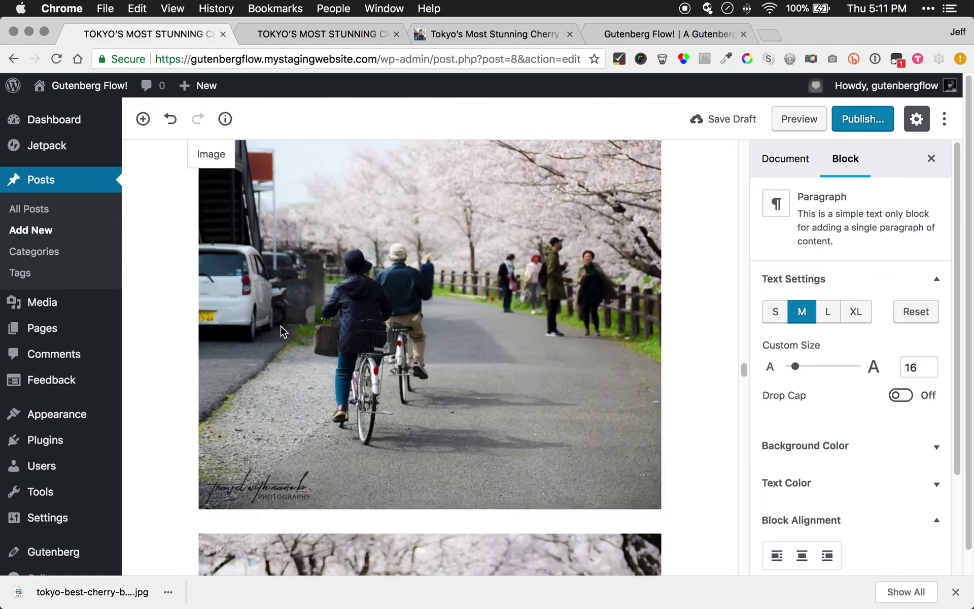
pyautogui.scroll(-15, 281, 326)
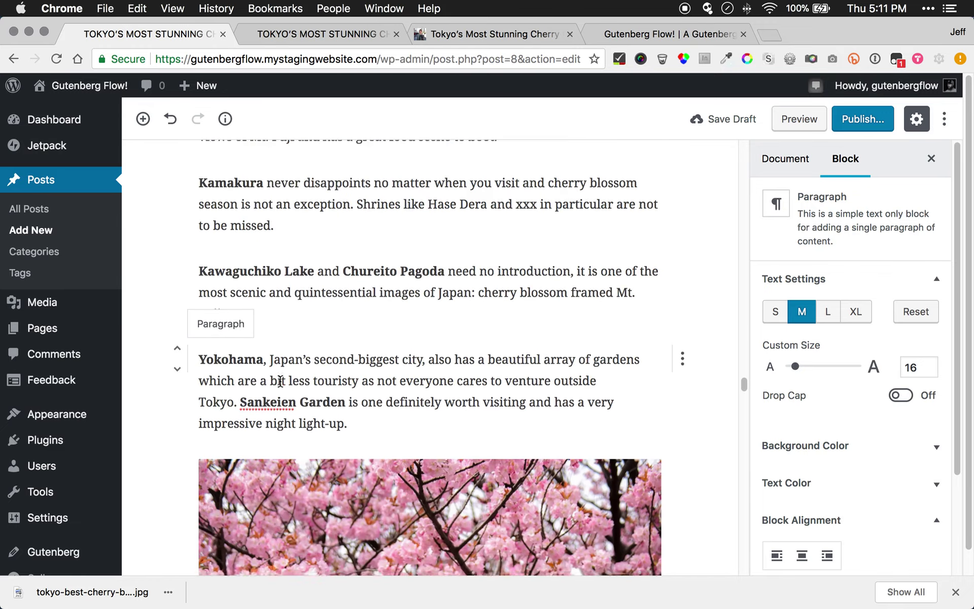
pyautogui.scroll(-5, 287, 347)
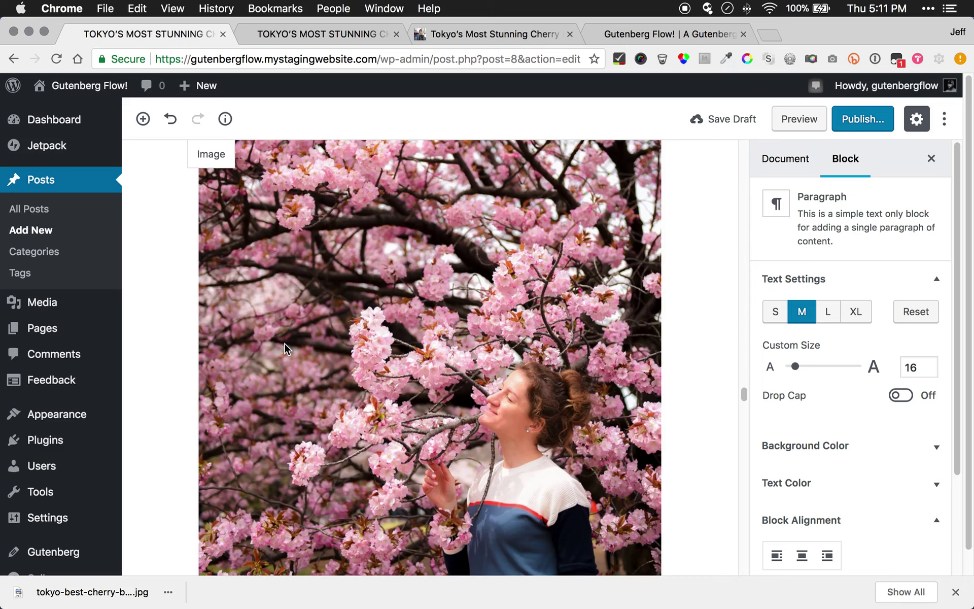
pyautogui.scroll(5, 282, 348)
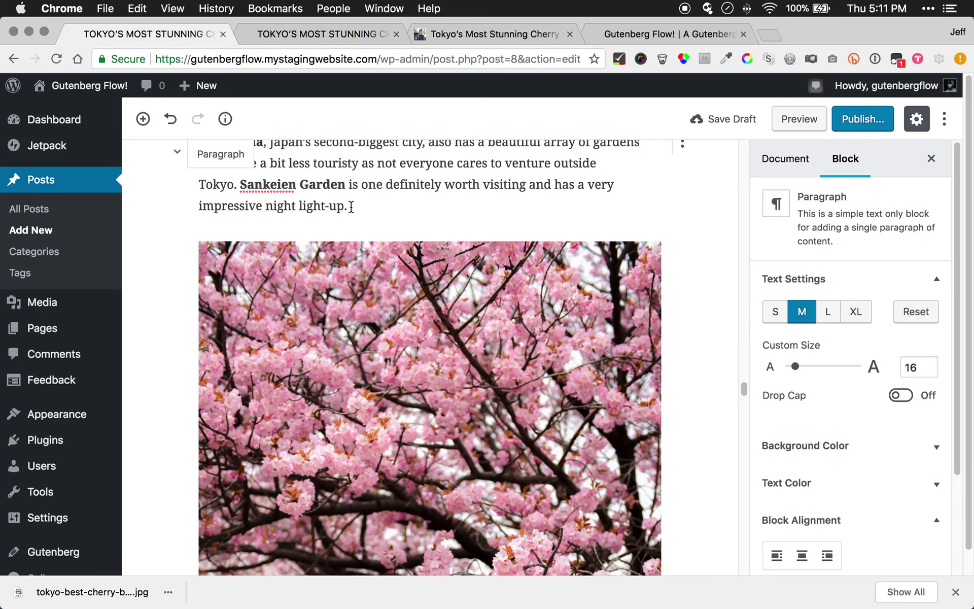
# View the image of the woman among blossoms below the Yokohama paragraph on its own page and select its address
pyautogui.click(351, 207)
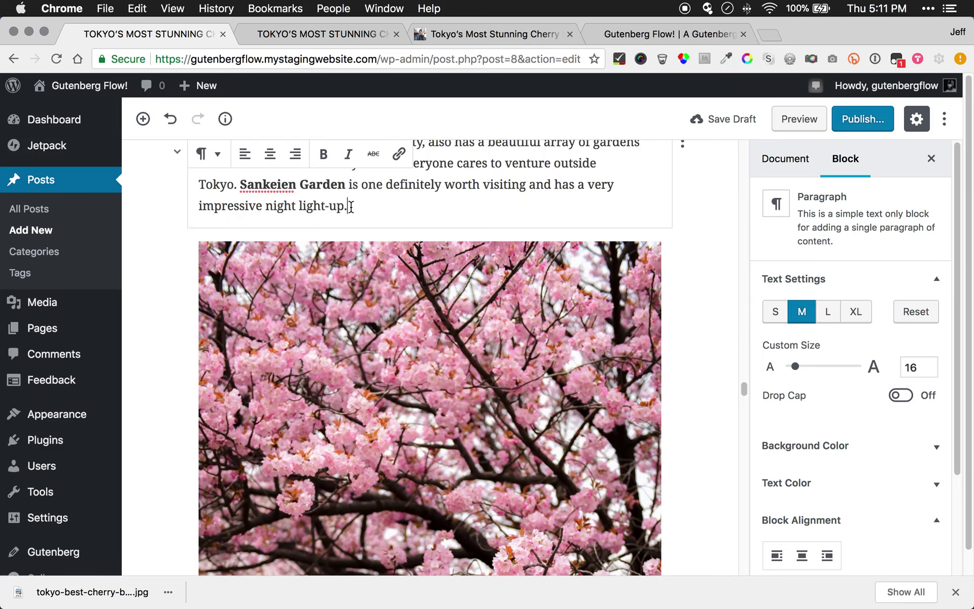
pyautogui.click(391, 287)
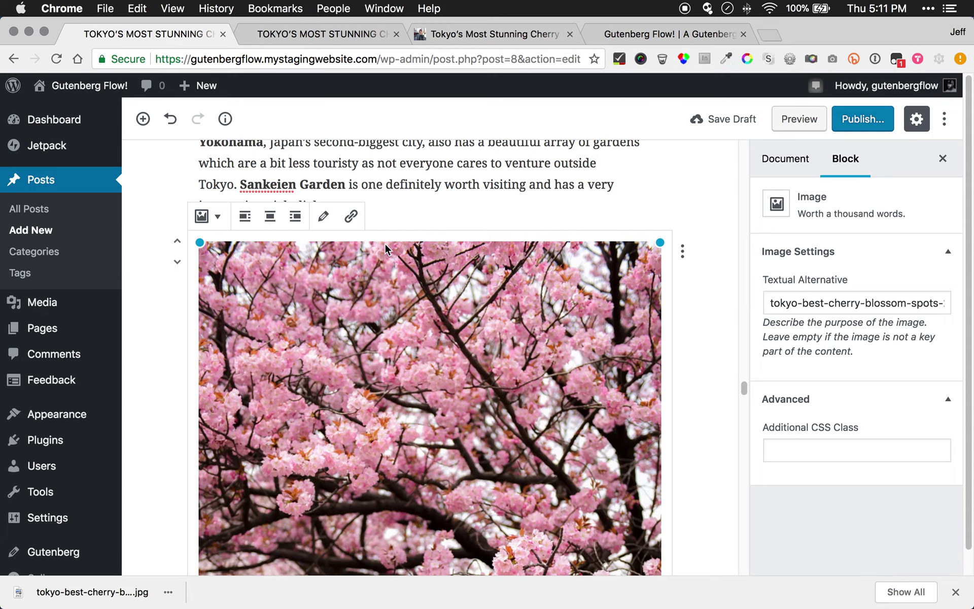
pyautogui.scroll(-5, 385, 242)
pyautogui.rightClick(390, 301)
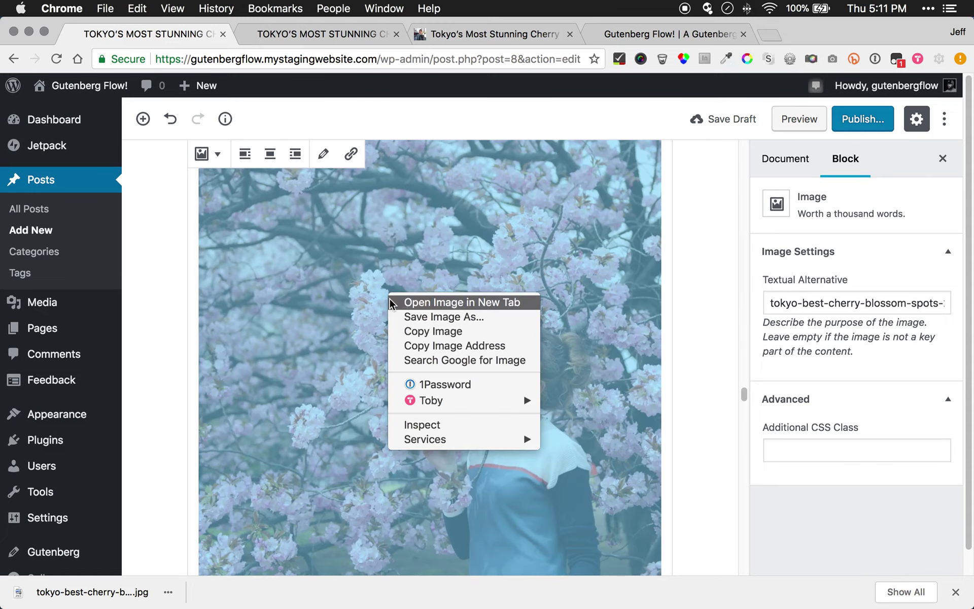
pyautogui.click(410, 304)
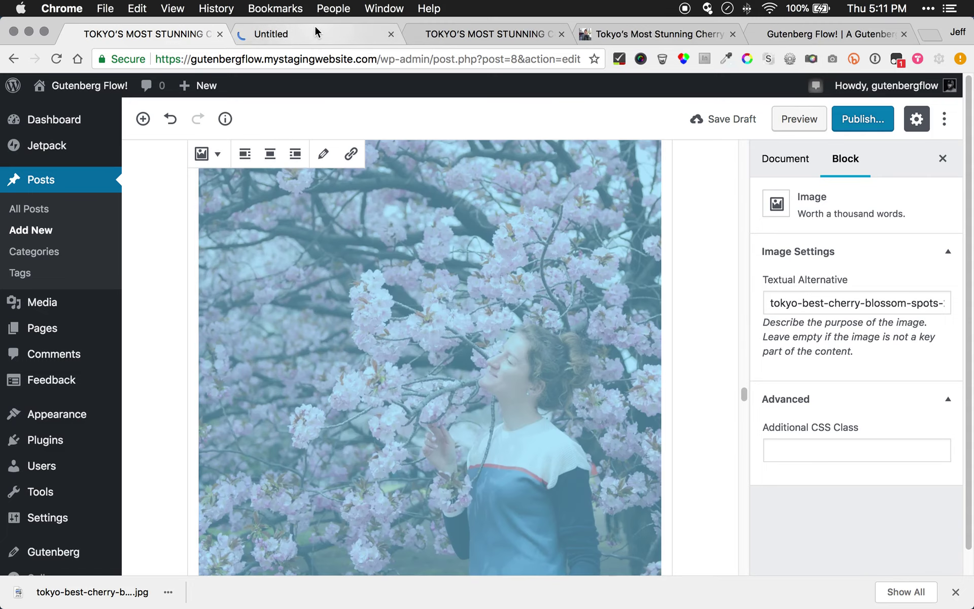
pyautogui.click(315, 30)
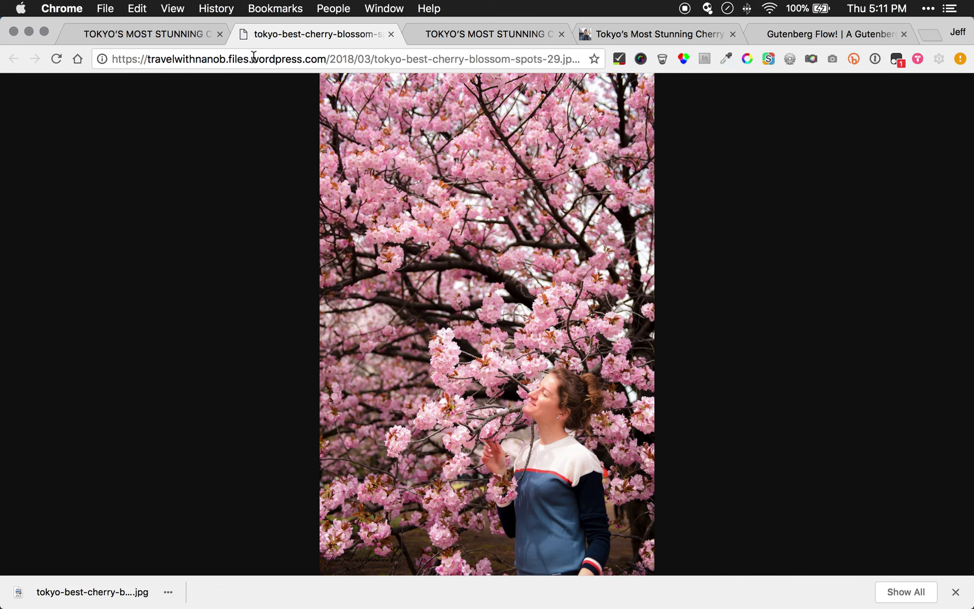
pyautogui.moveTo(182, 59); pyautogui.dragTo(640, 68)
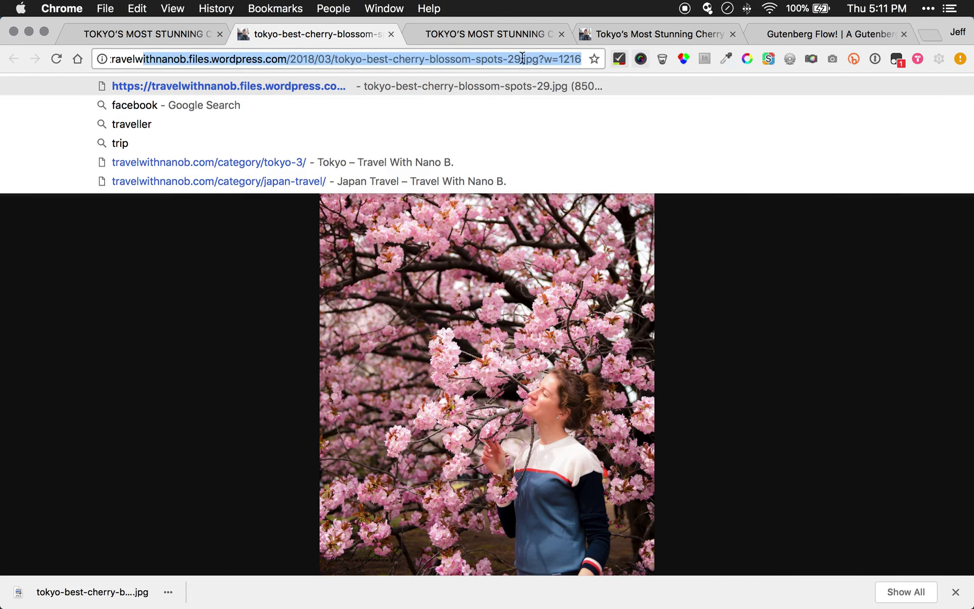
pyautogui.click(521, 59)
pyautogui.click(390, 34)
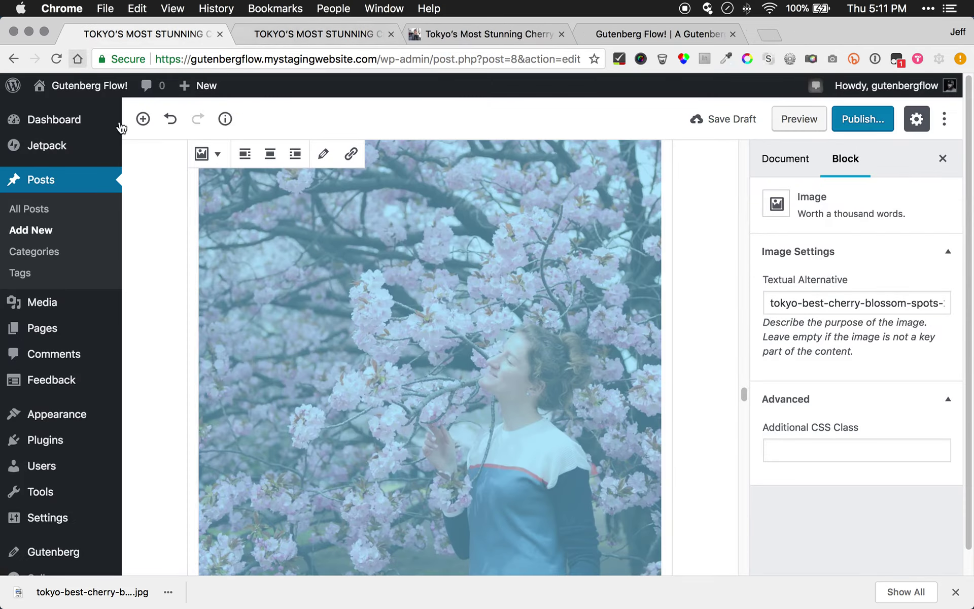
pyautogui.scroll(5, 388, 320)
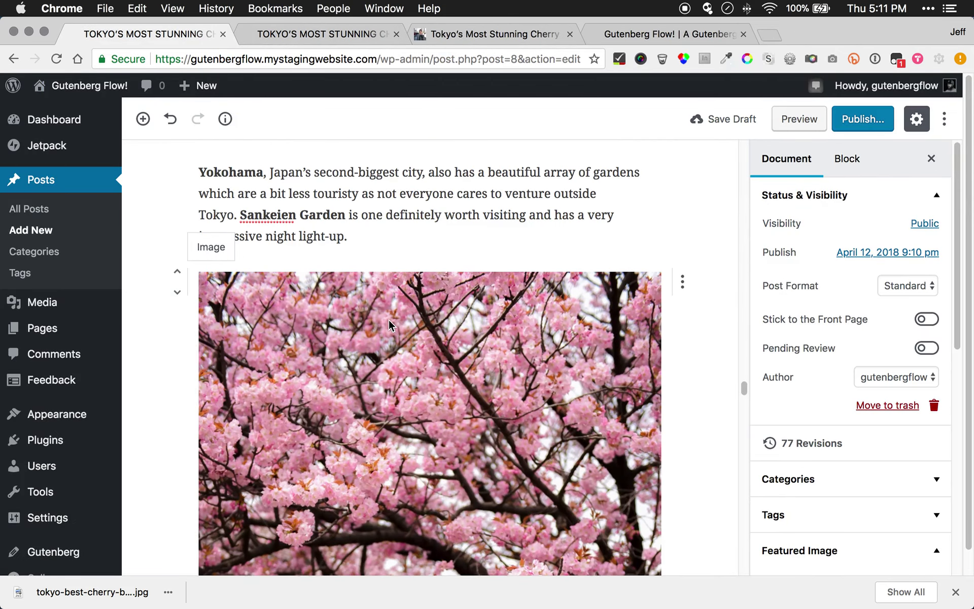
pyautogui.click(411, 217)
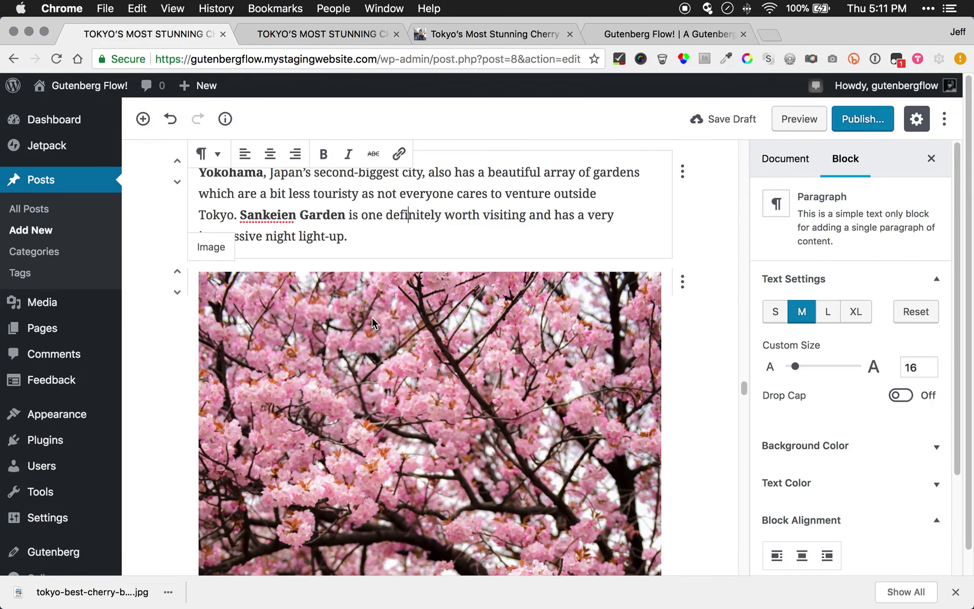
pyautogui.click(360, 347)
pyautogui.scroll(4, 370, 253)
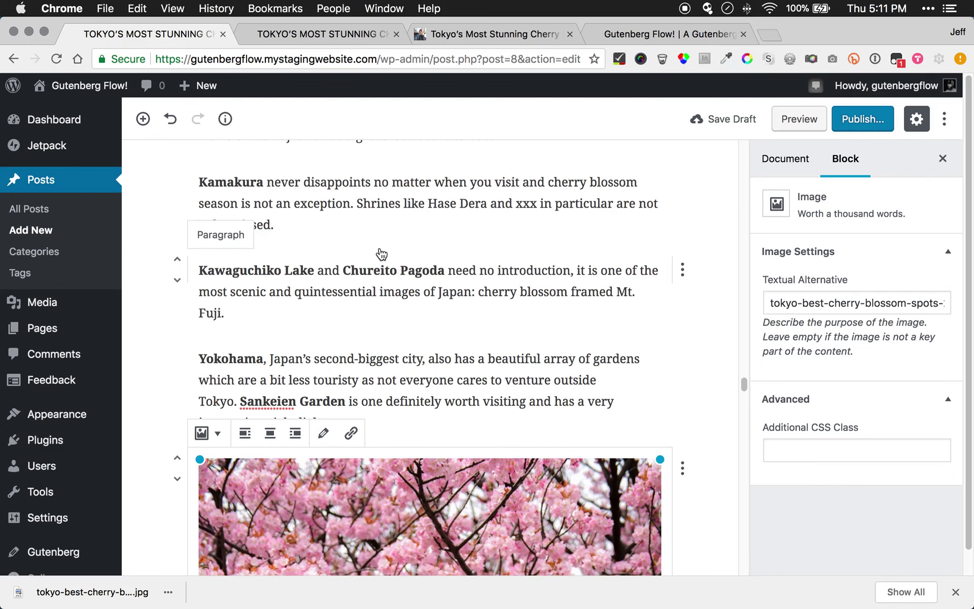
pyautogui.scroll(-4, 145, 386)
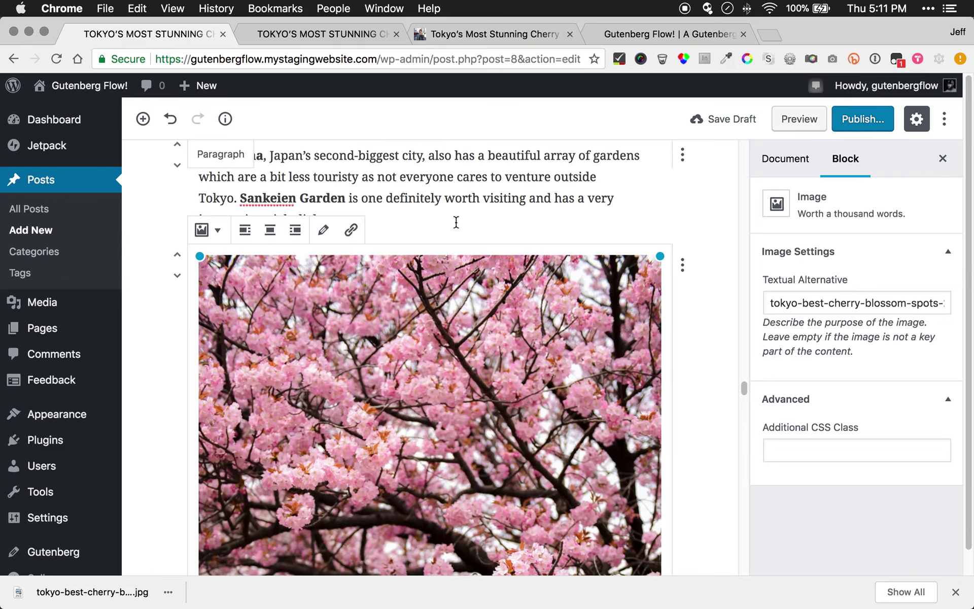
pyautogui.click(456, 221)
pyautogui.scroll(-5, 456, 221)
pyautogui.scroll(-3, 455, 221)
pyautogui.scroll(6, 455, 223)
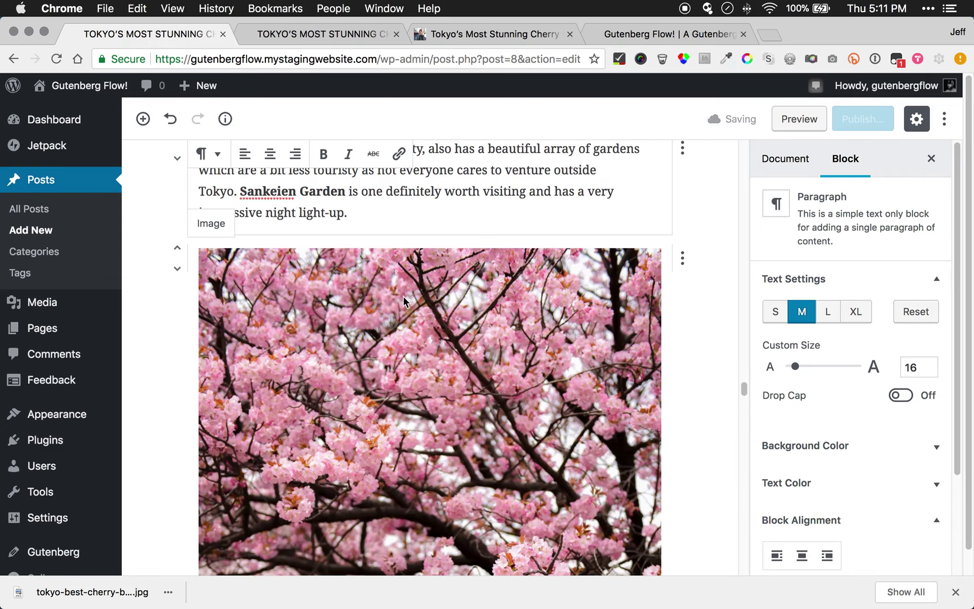
# Try to select everything from the image below the Yokohama paragraph through the final hashtag paragraph
pyautogui.click(272, 243)
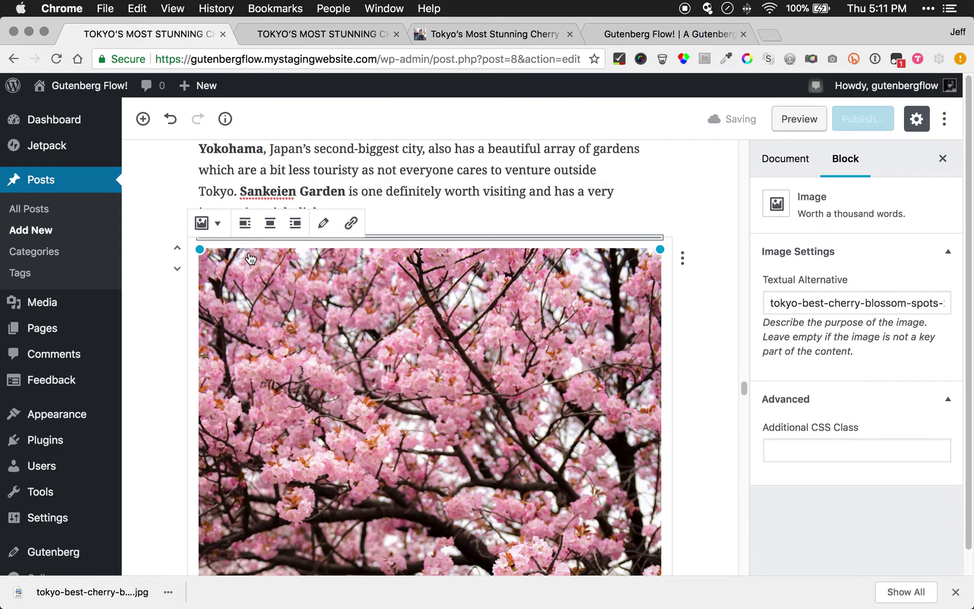
pyautogui.click(146, 261)
pyautogui.press('super+a')
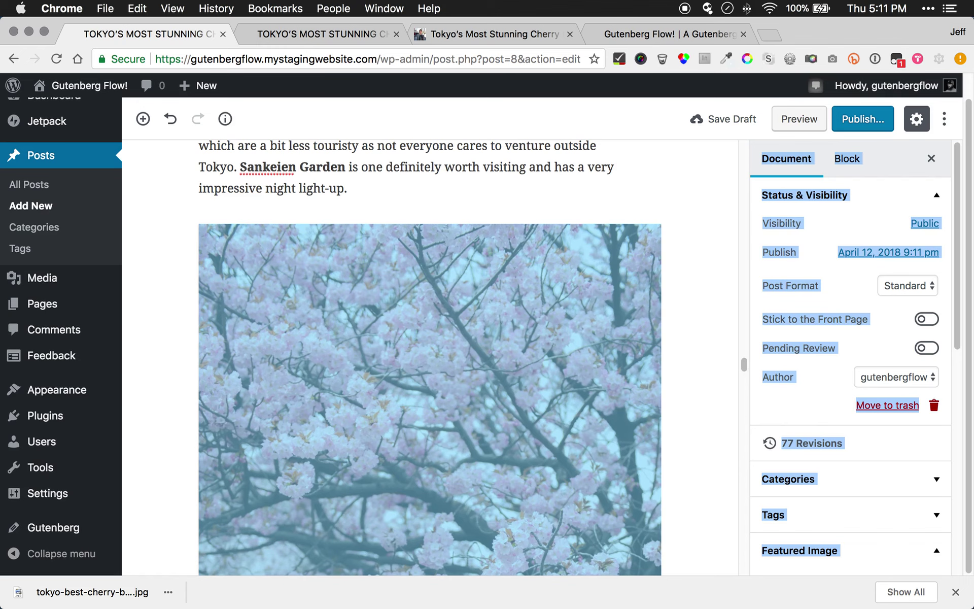
pyautogui.moveTo(494, 608); pyautogui.dragTo(496, 503)
pyautogui.scroll(-20, 637, 505)
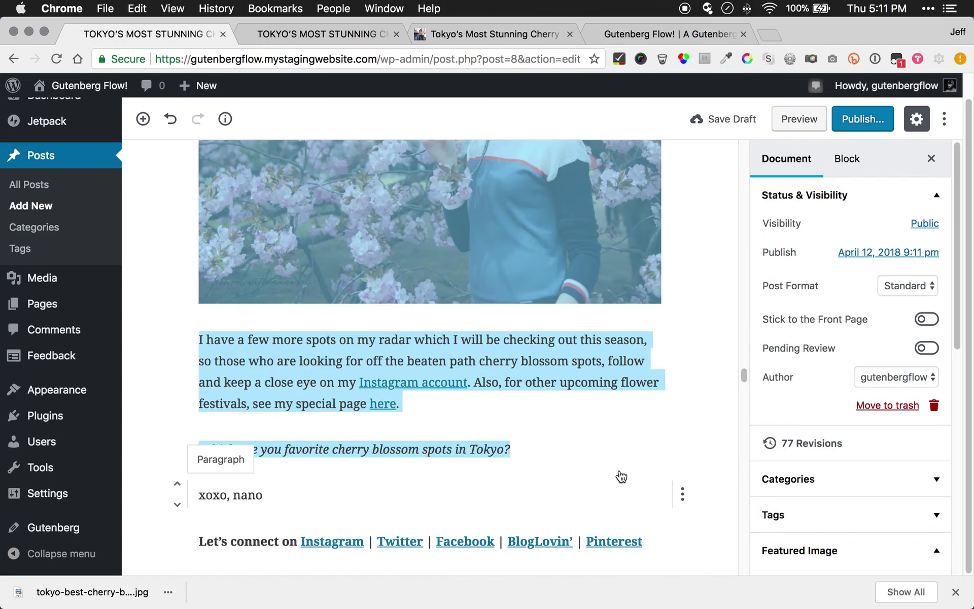
pyautogui.scroll(-20, 605, 458)
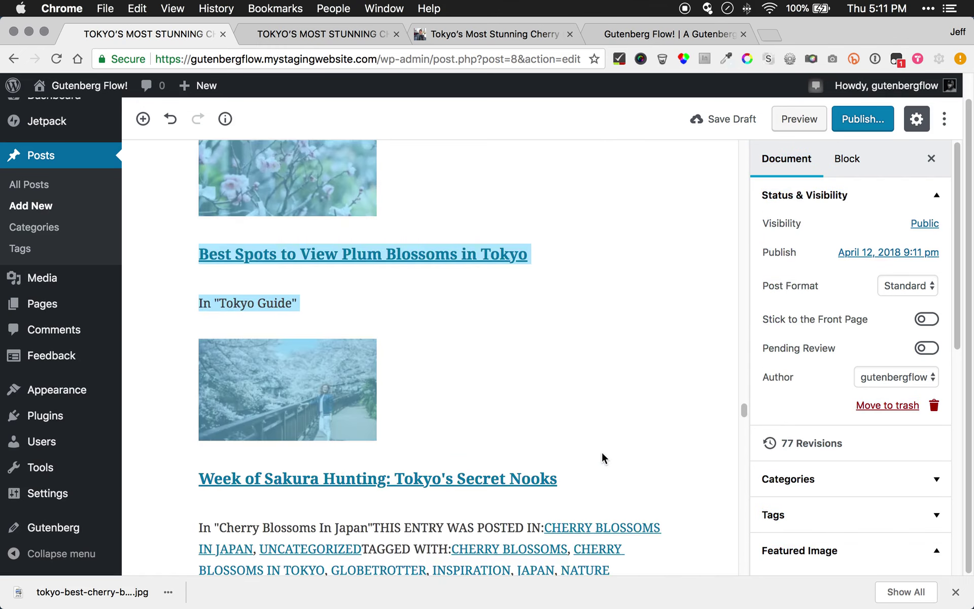
pyautogui.scroll(-20, 600, 453)
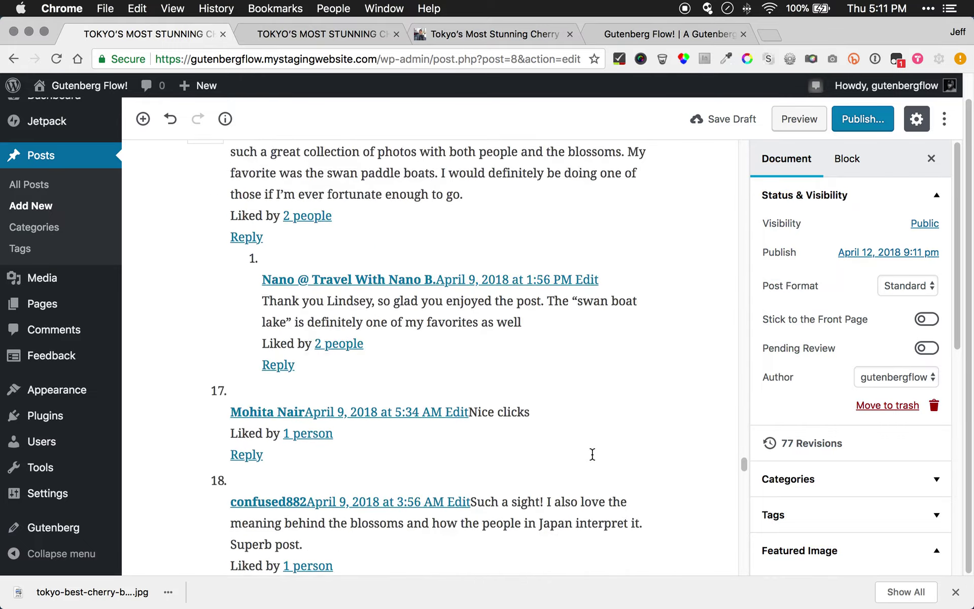
pyautogui.scroll(-20, 585, 458)
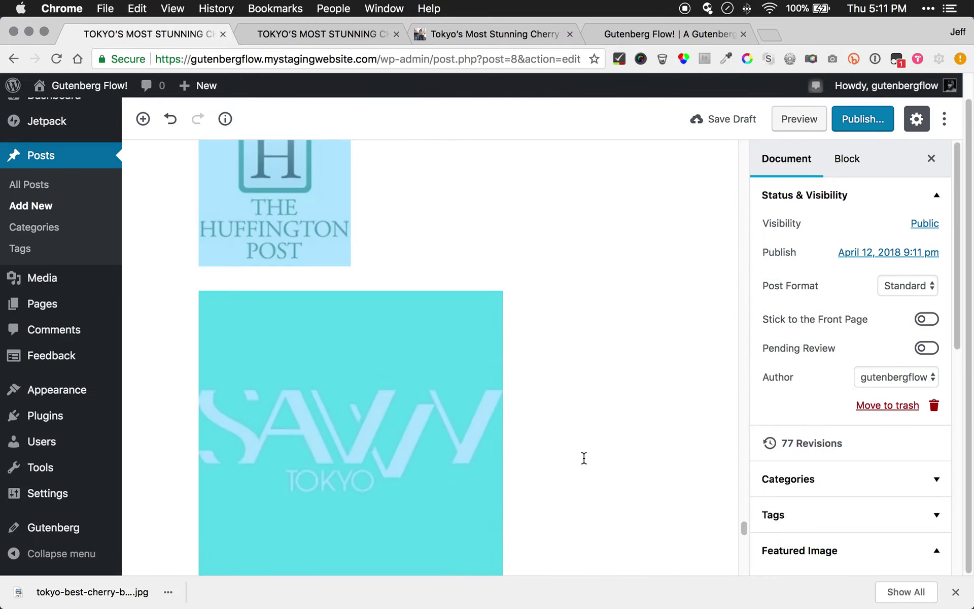
pyautogui.scroll(-8, 583, 459)
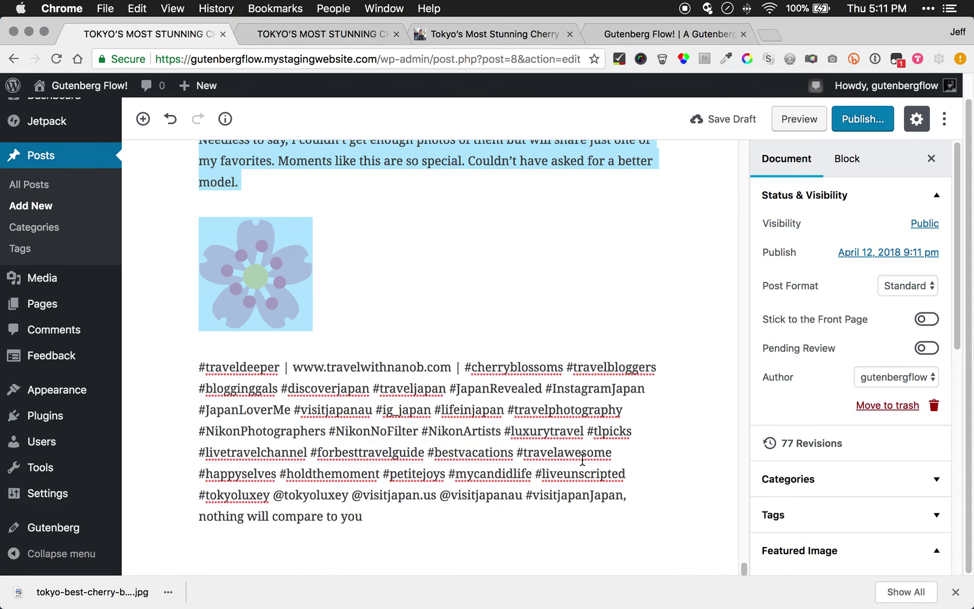
pyautogui.moveTo(582, 459); pyautogui.dragTo(414, 557)
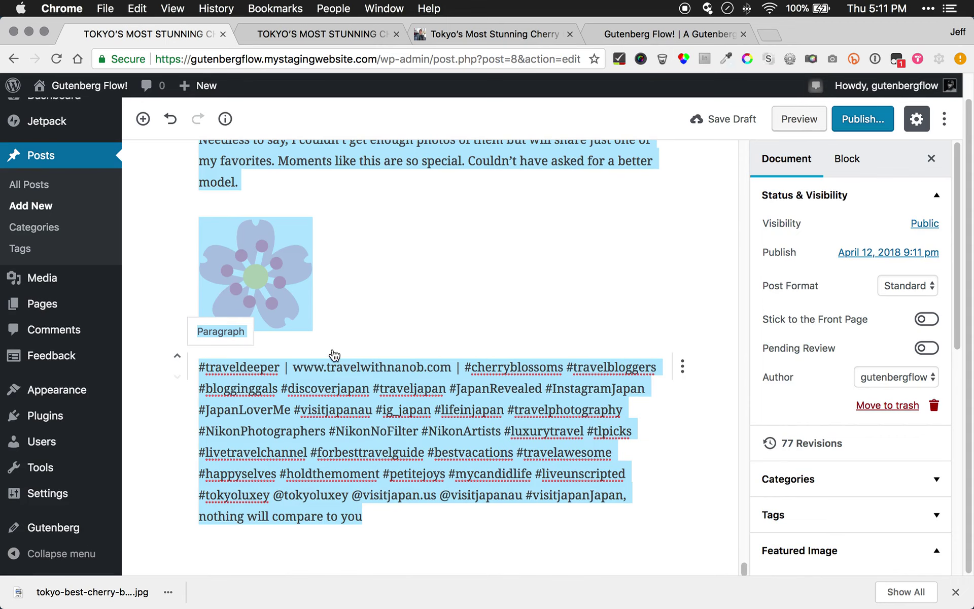
pyautogui.scroll(-20, 334, 354)
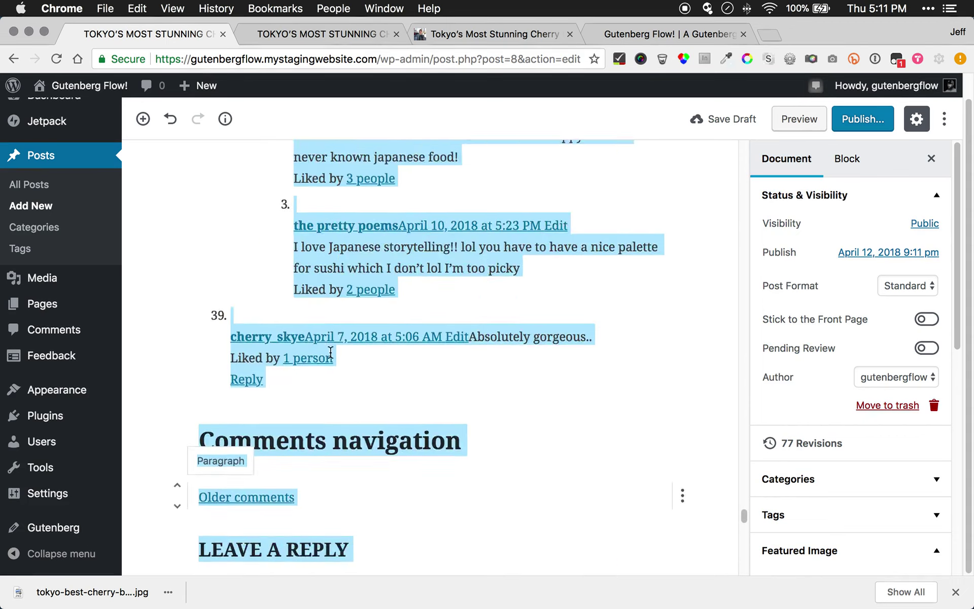
pyautogui.scroll(20, 330, 352)
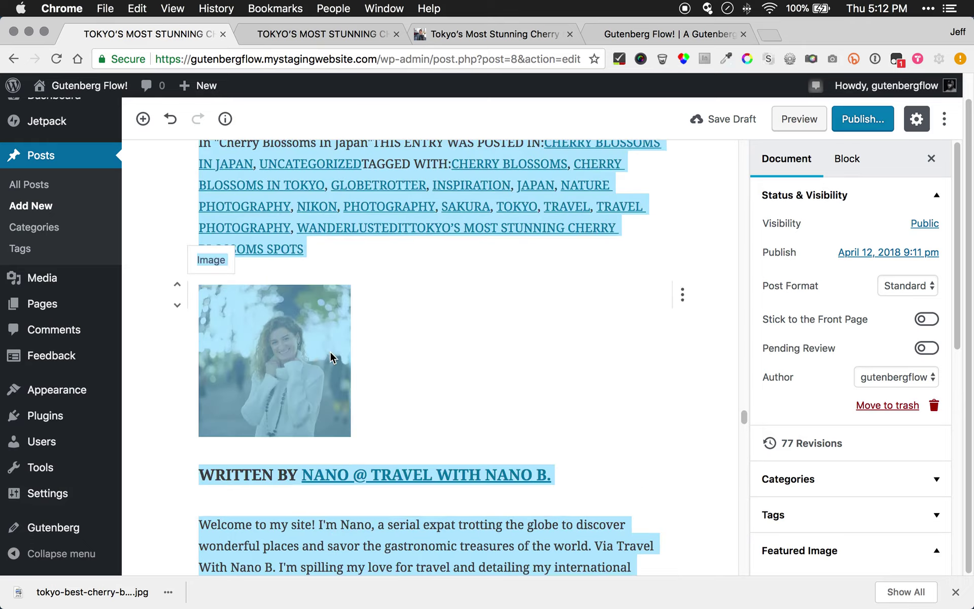
pyautogui.scroll(5, 331, 355)
pyautogui.scroll(15, 577, 335)
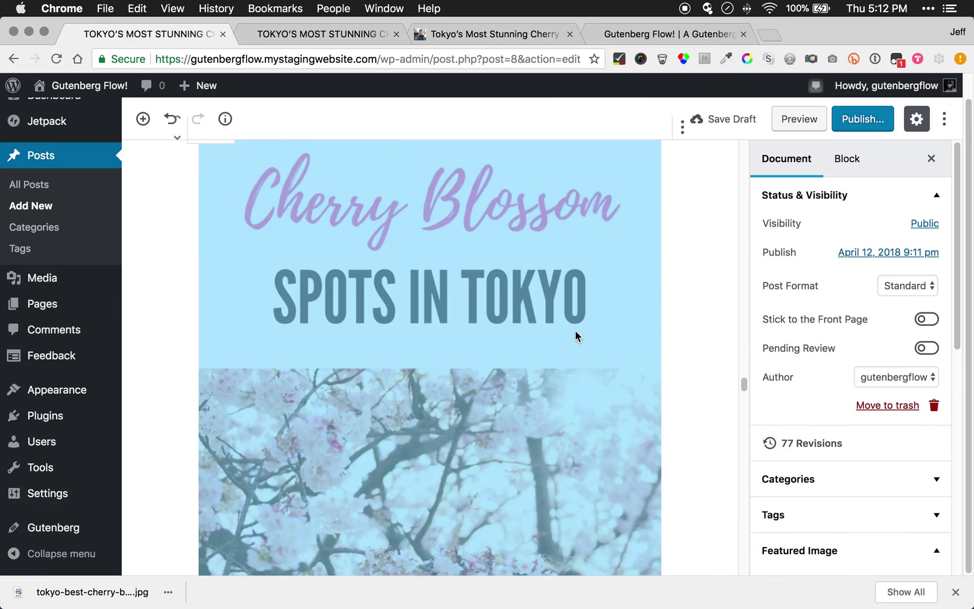
pyautogui.scroll(10, 619, 318)
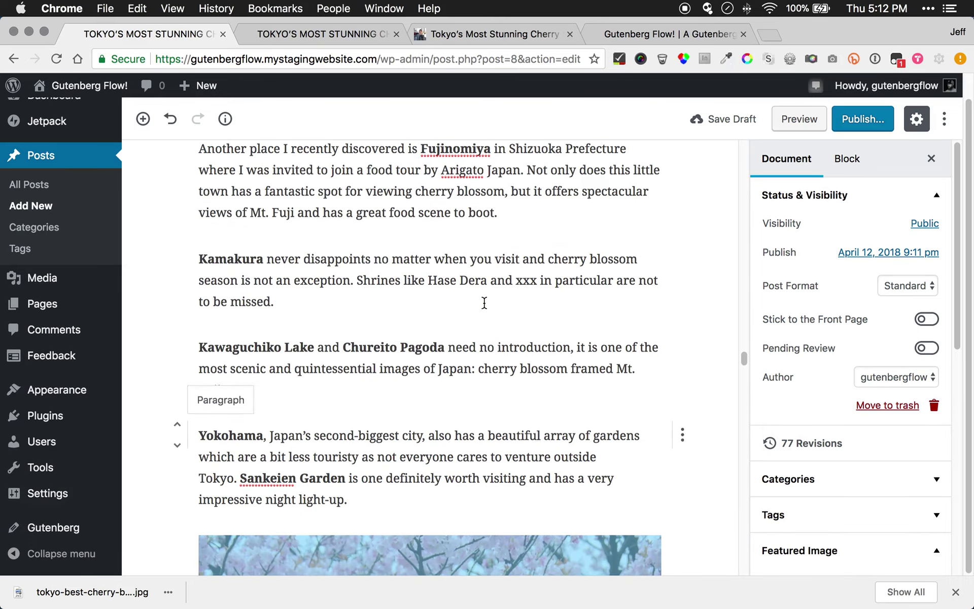
pyautogui.scroll(-3, 598, 439)
# Delete the image below the Yokohama paragraph and the "Cherry Blossom Spots in Tokyo" image below PIN FOR LATER
pyautogui.click(661, 411)
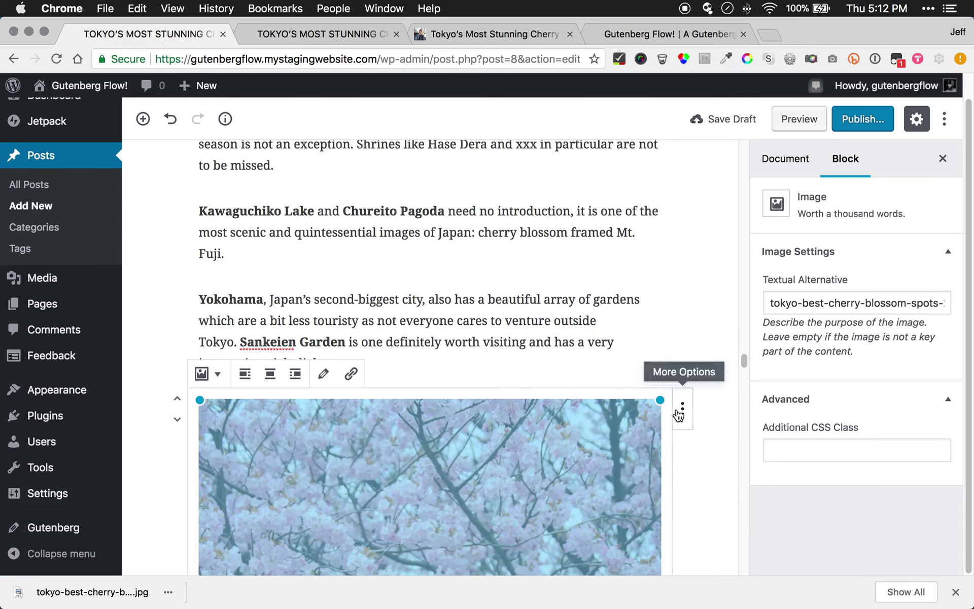
pyautogui.click(682, 409)
pyautogui.click(608, 248)
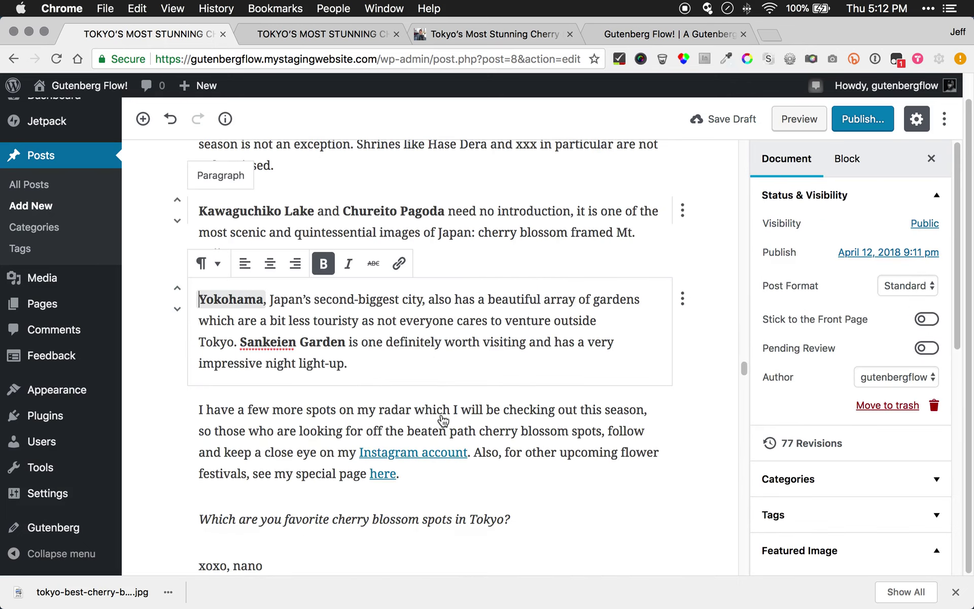
pyautogui.scroll(-10, 325, 428)
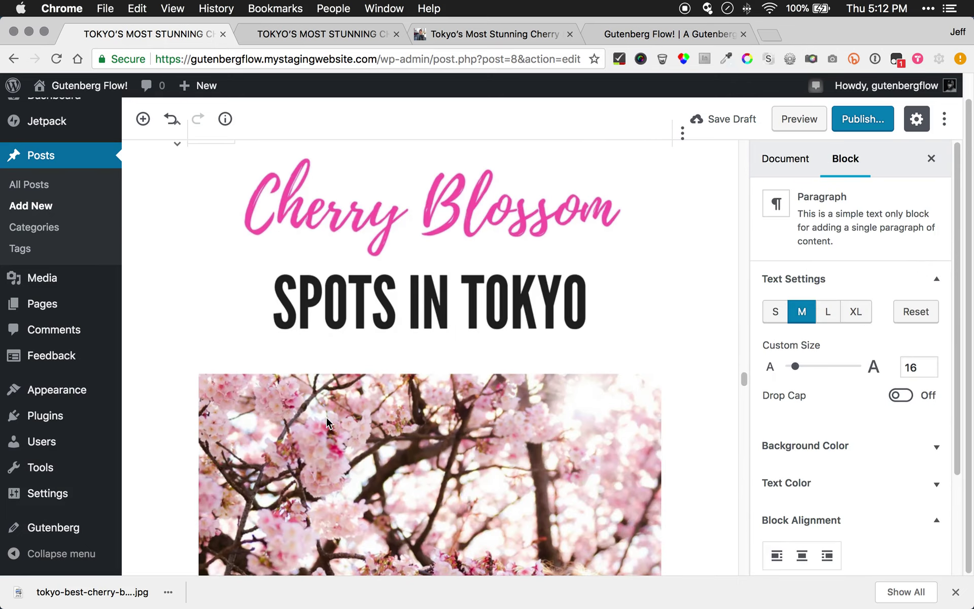
pyautogui.click(326, 417)
pyautogui.press('BackSpace')
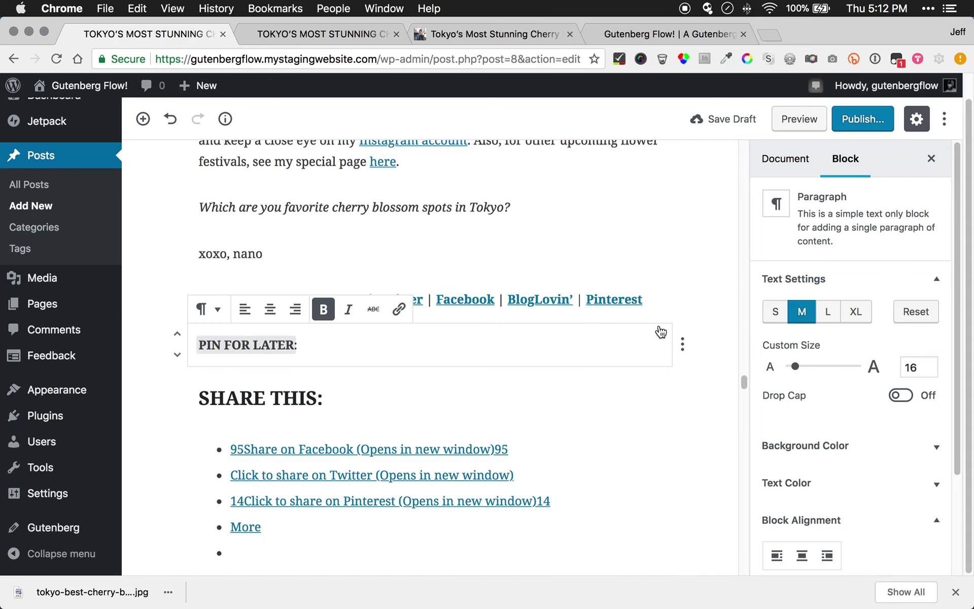
# Add an empty paragraph below the PIN FOR LATER line and undo it
pyautogui.click(683, 345)
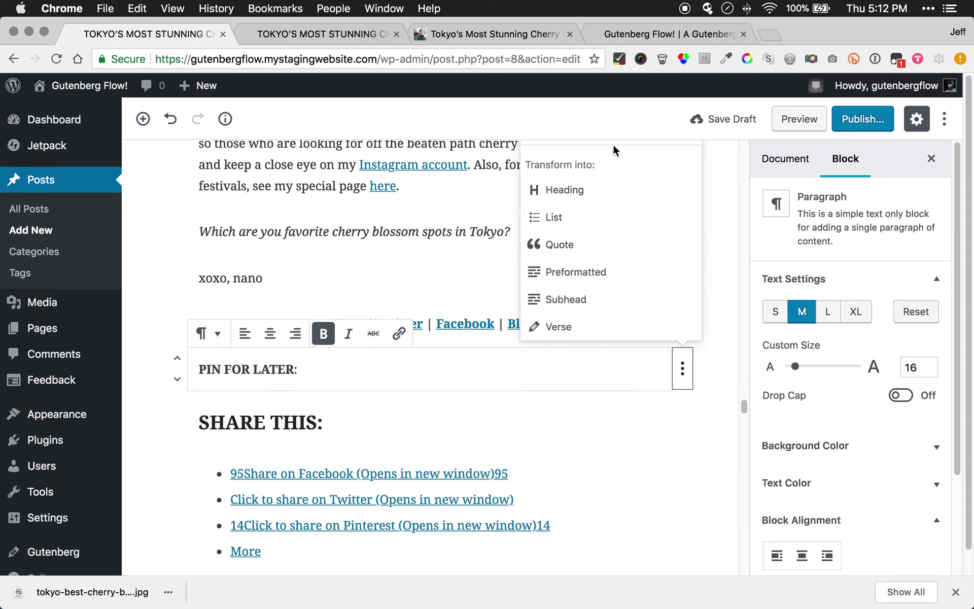
pyautogui.press('Return')
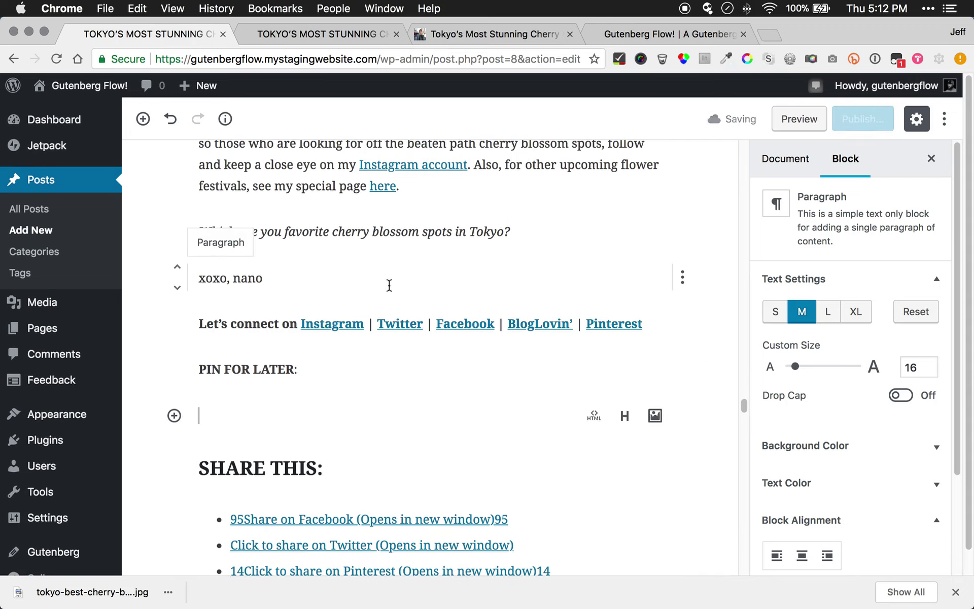
pyautogui.press('super+z')
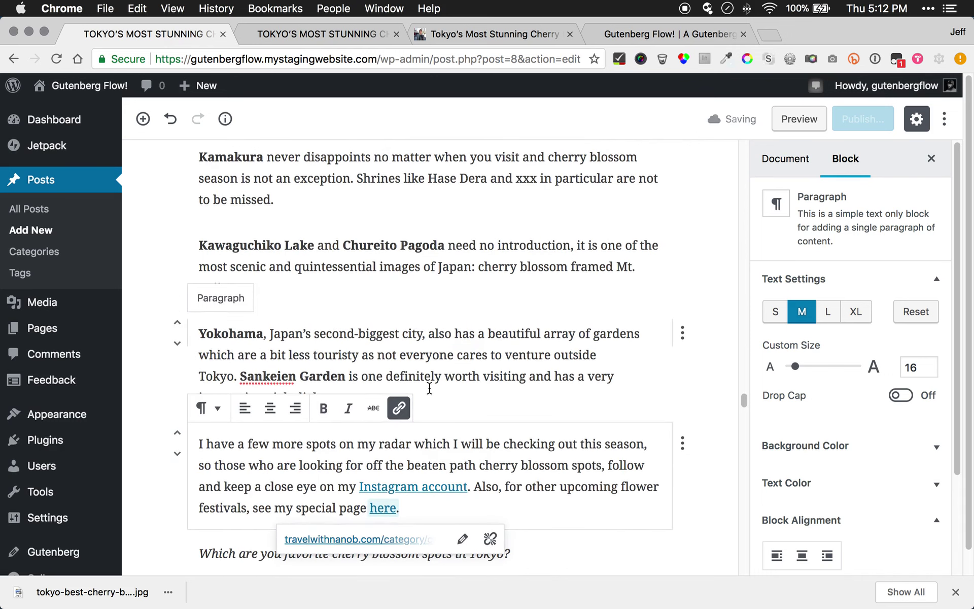
# Check the original article's ending, from the Yokohama paragraph to the image below PIN FOR LATER, against the draft
pyautogui.scroll(-4, 442, 446)
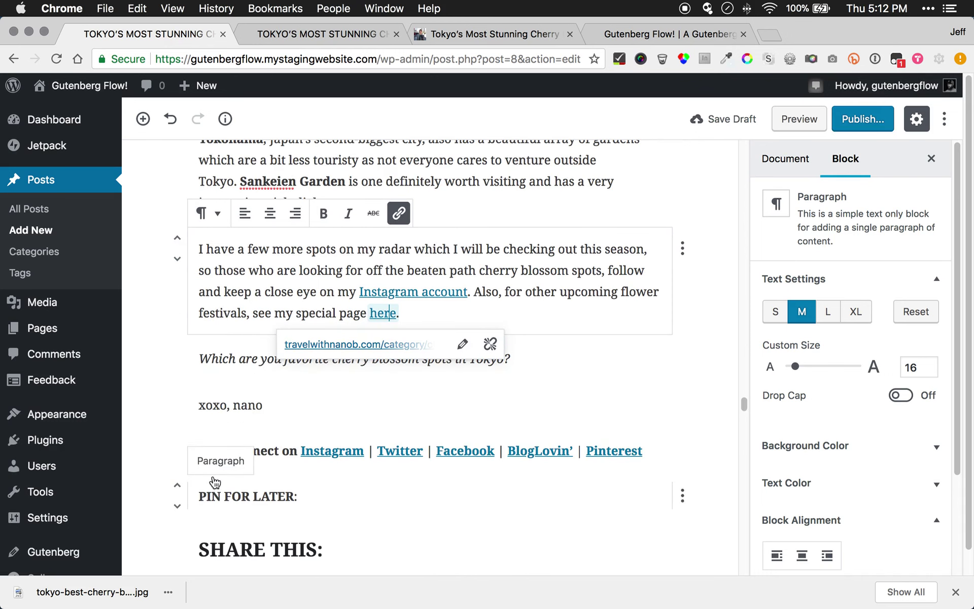
pyautogui.click(458, 37)
pyautogui.scroll(-15, 261, 282)
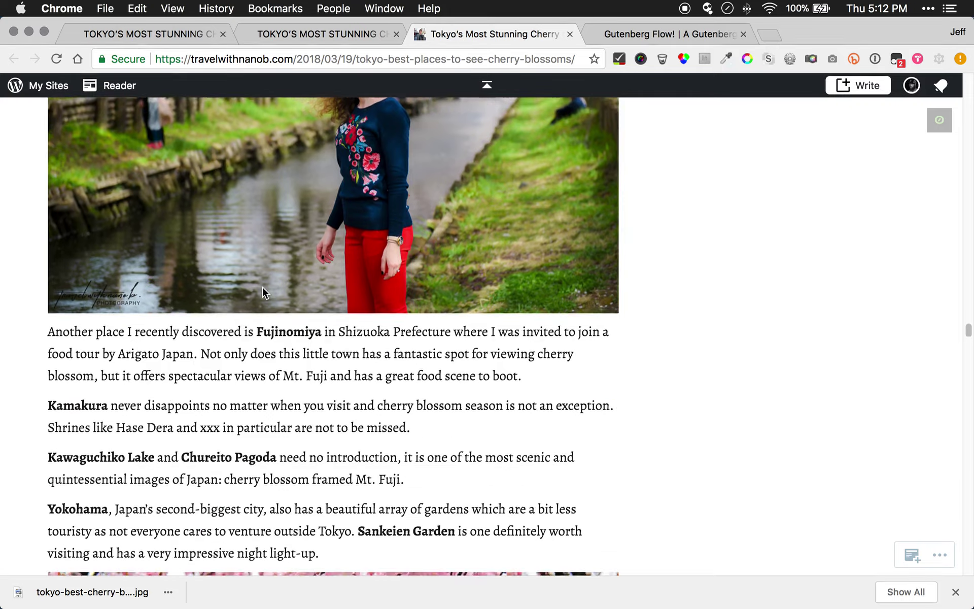
pyautogui.scroll(5, 259, 283)
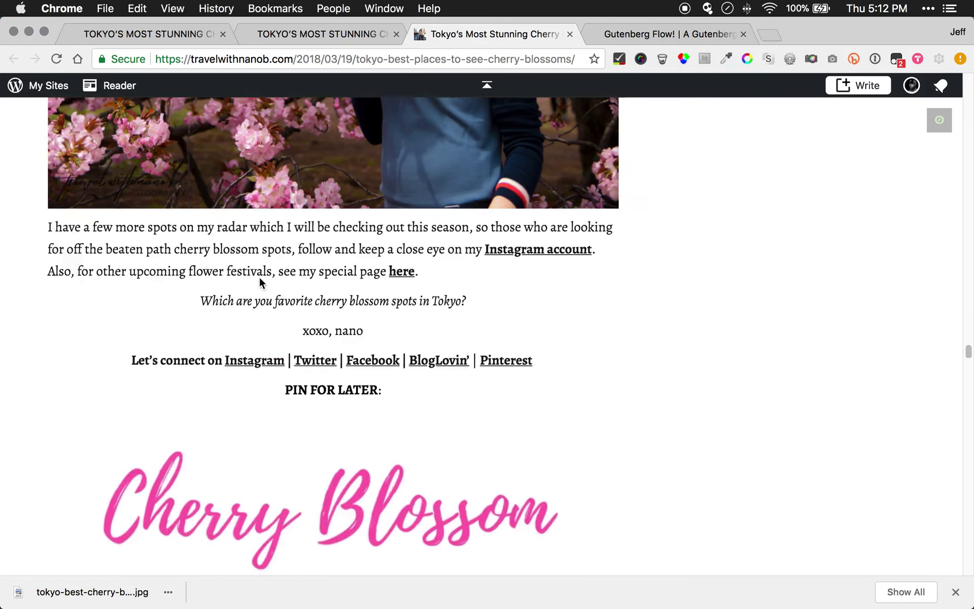
pyautogui.scroll(-10, 186, 446)
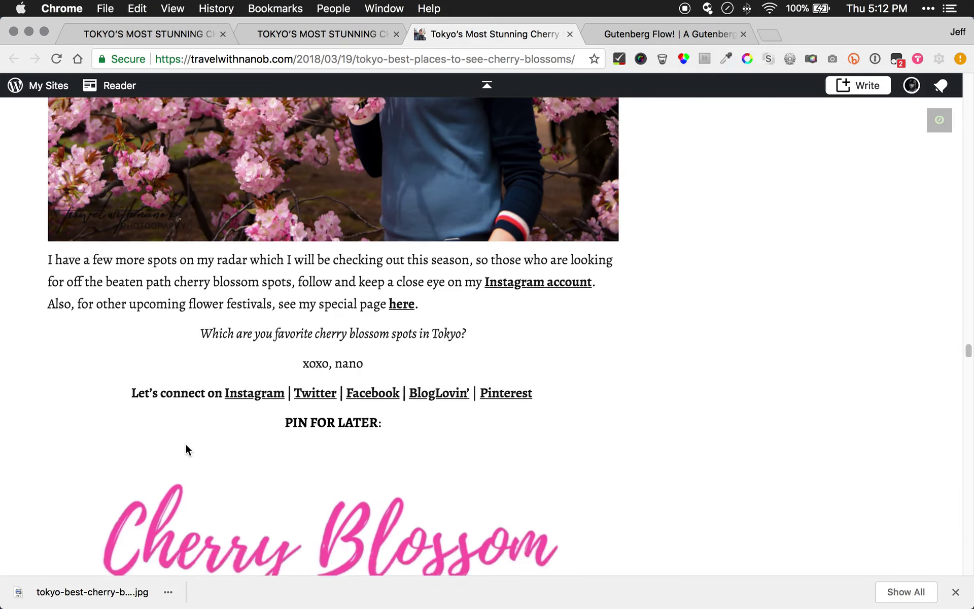
# Compare the original article's related-posts section and its last photos with the closing paragraphs of the draft
pyautogui.scroll(-15, 189, 435)
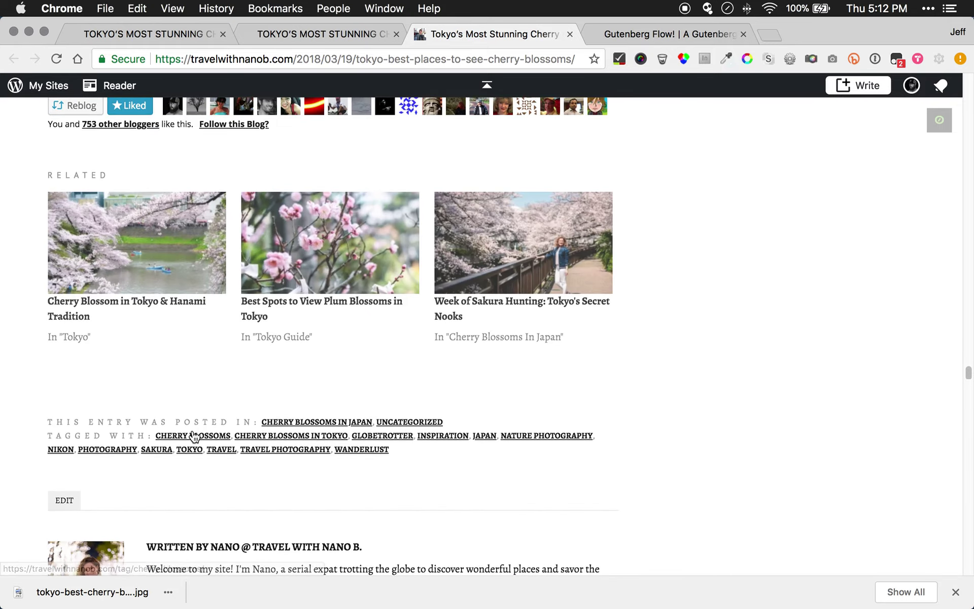
pyautogui.scroll(15, 185, 285)
pyautogui.scroll(20, 186, 286)
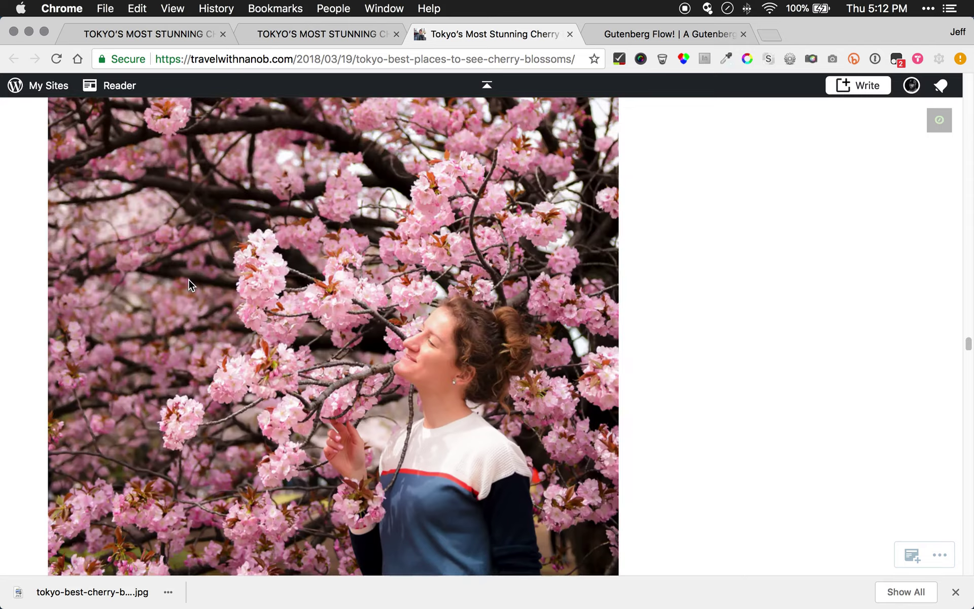
pyautogui.scroll(12, 190, 276)
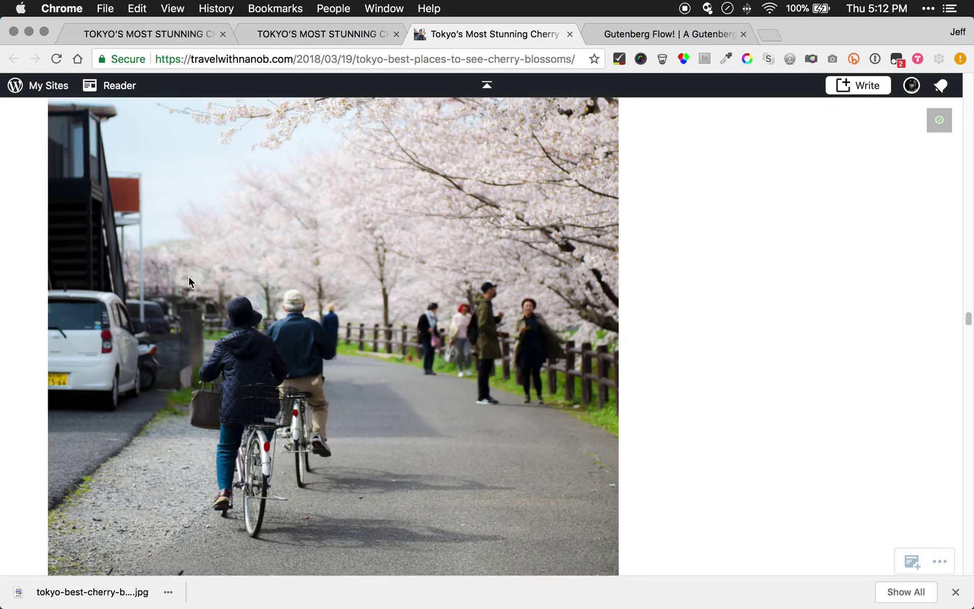
pyautogui.scroll(-8, 187, 276)
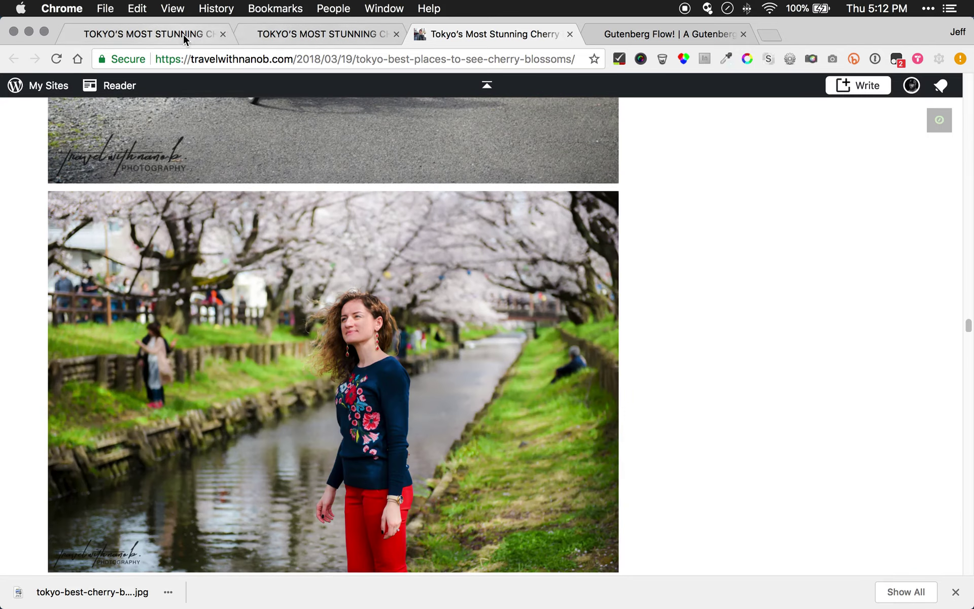
pyautogui.click(144, 33)
pyautogui.scroll(-3, 508, 355)
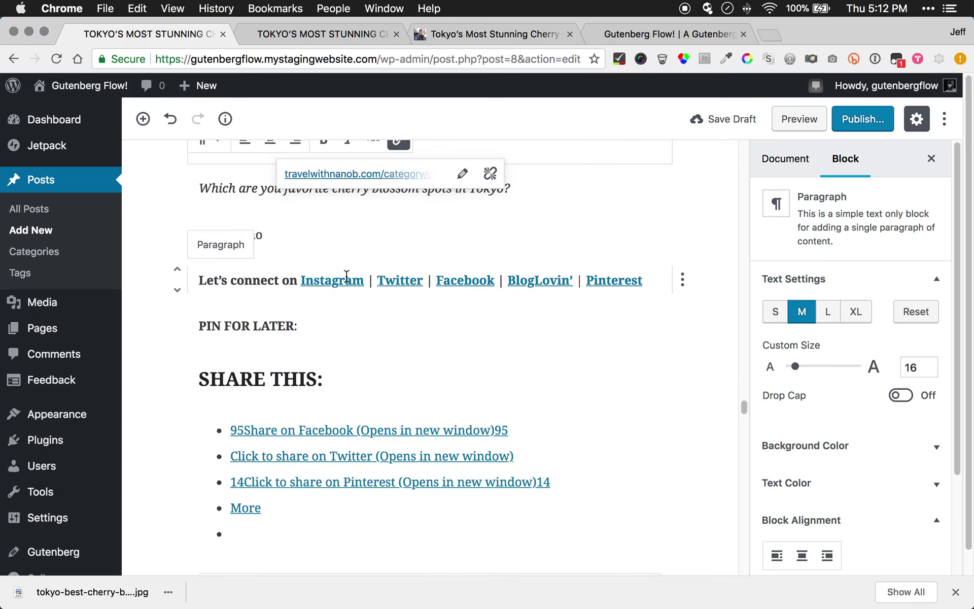
pyautogui.scroll(5, 305, 304)
pyautogui.scroll(15, 289, 355)
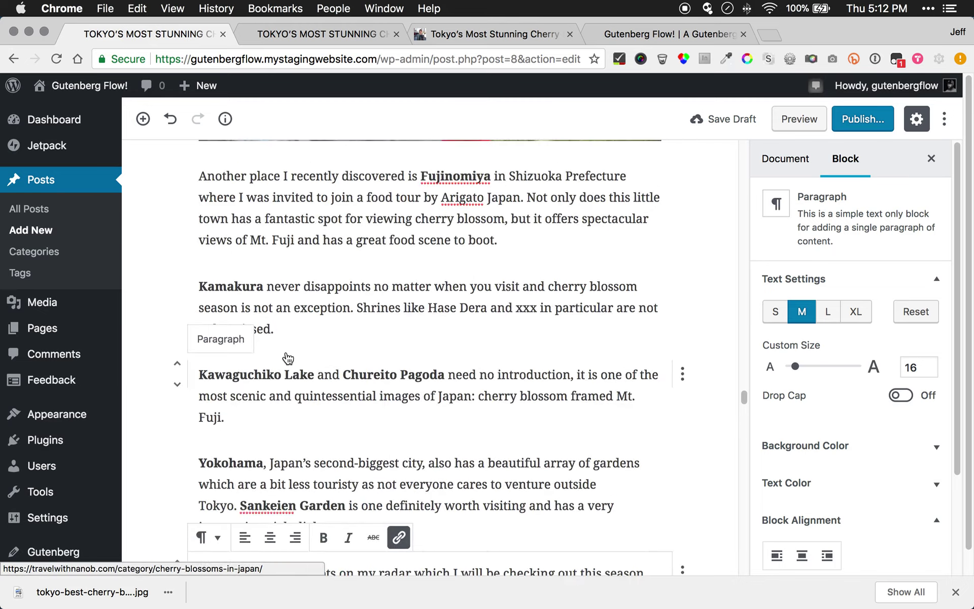
pyautogui.scroll(-15, 304, 330)
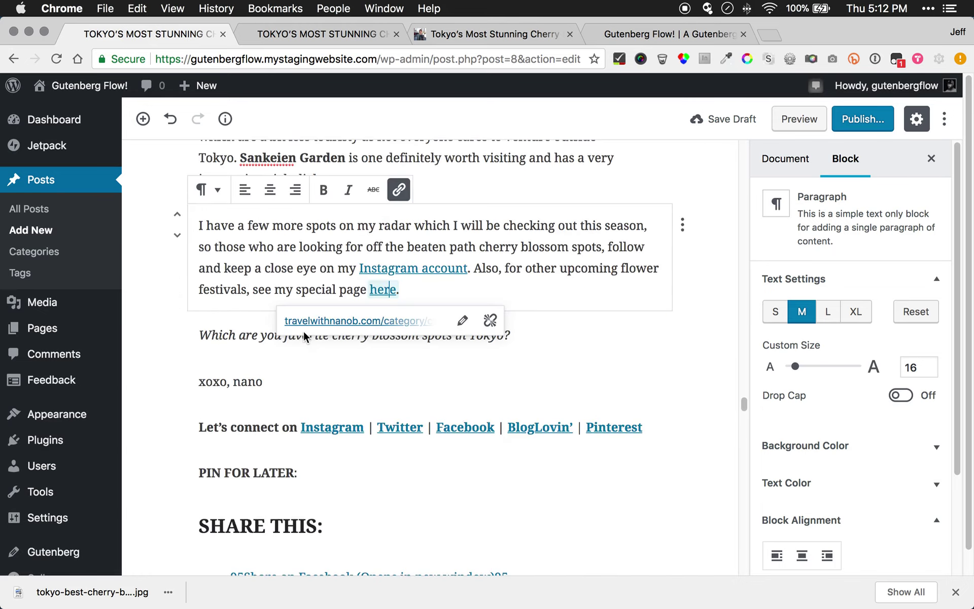
# Delete the Custom HTML block with the likes-widget iframe below the sharing links list
pyautogui.scroll(7, 533, 297)
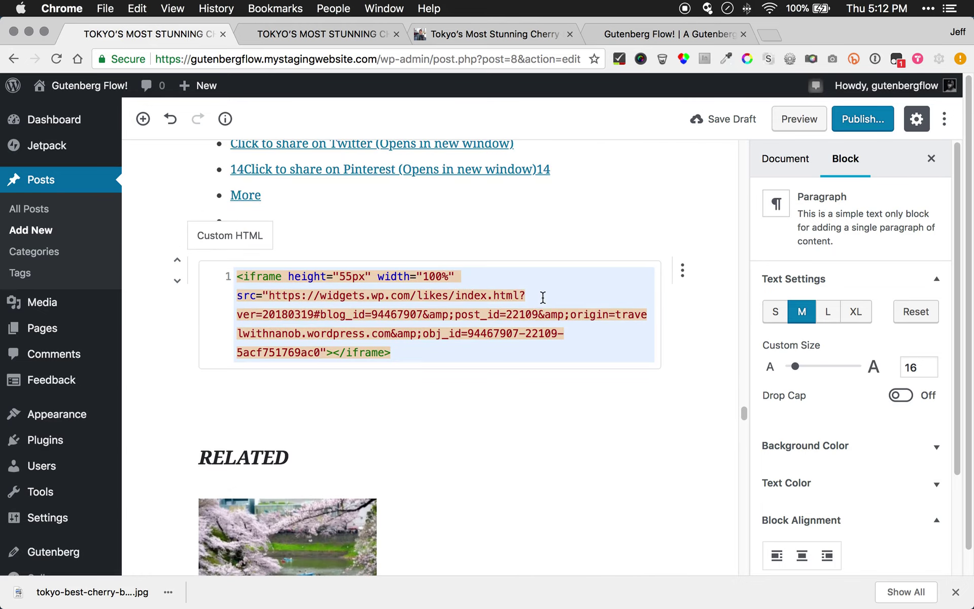
pyautogui.click(683, 270)
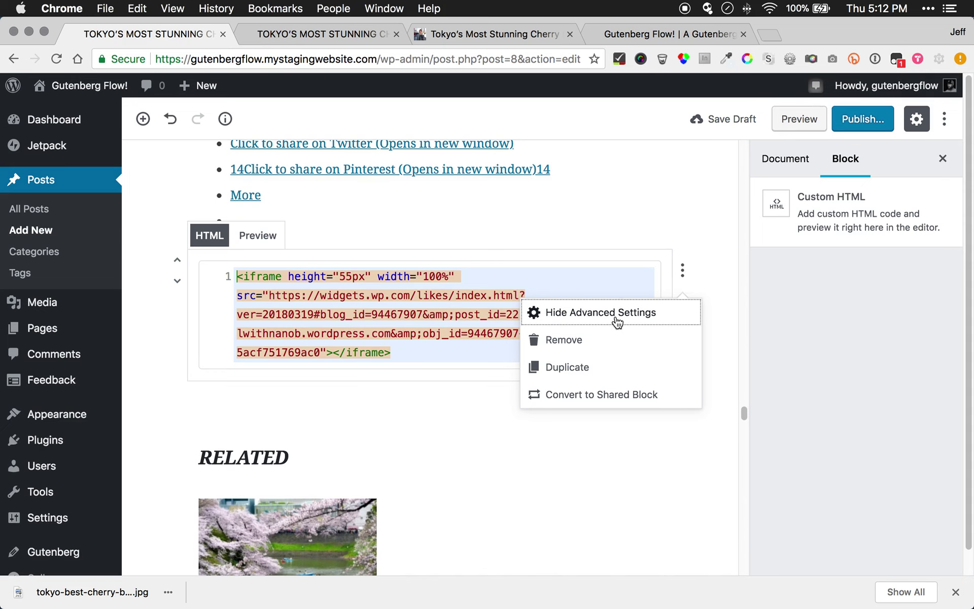
pyautogui.click(599, 340)
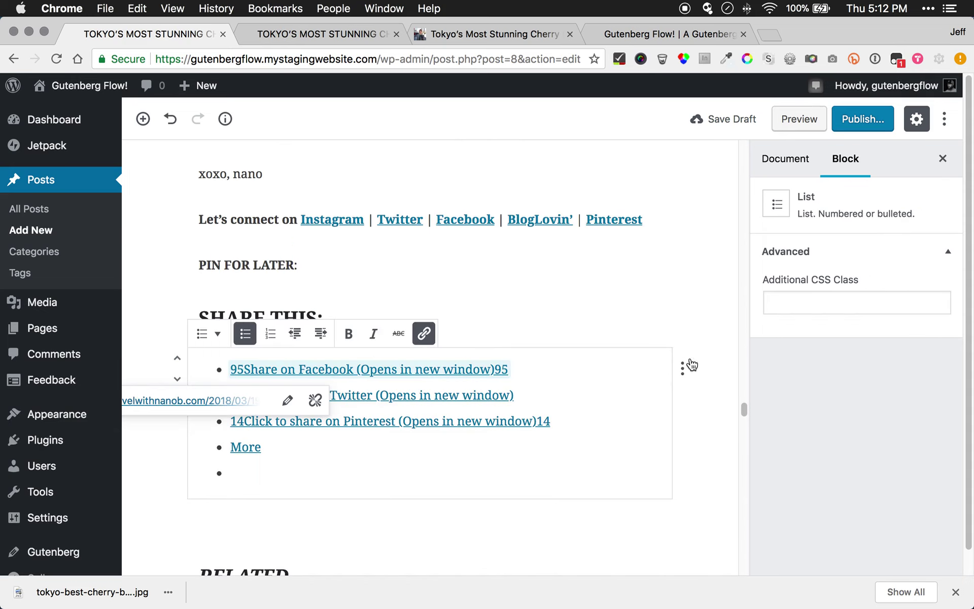
# Delete the "Cherry Blossom in Tokyo & Hanami Tradition" thumbnail image and the RELATED heading above it
pyautogui.scroll(-3, 310, 426)
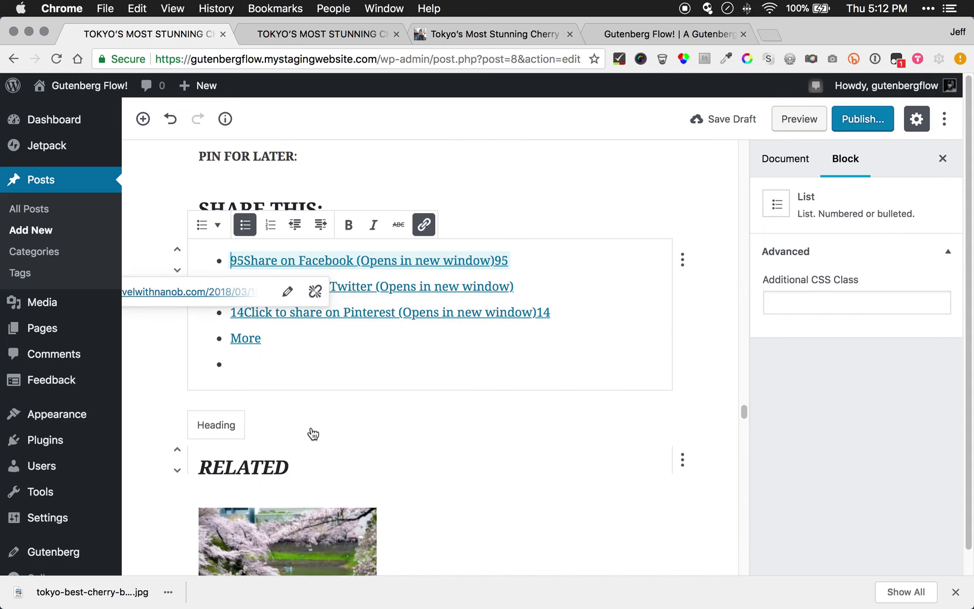
pyautogui.click(684, 460)
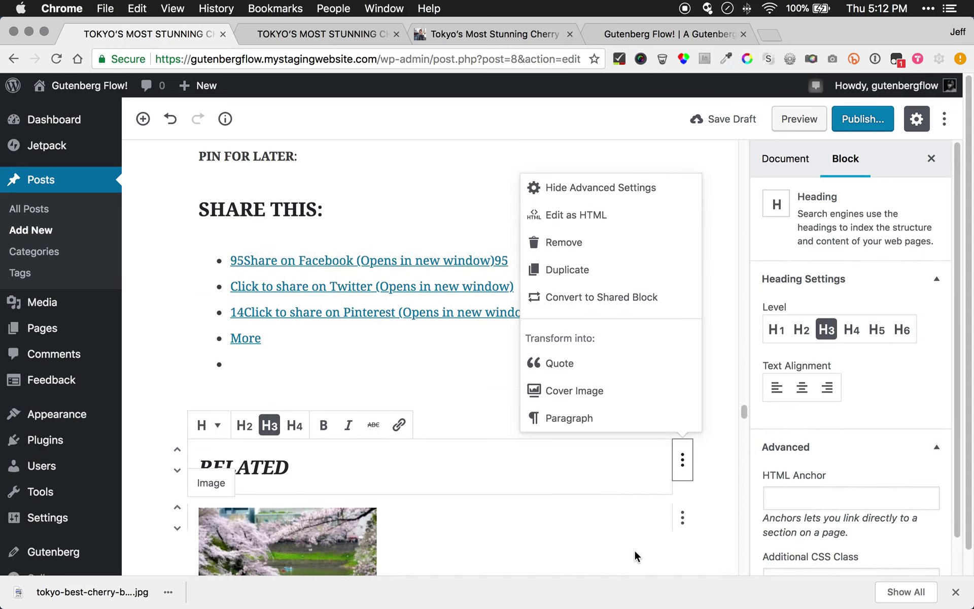
pyautogui.click(460, 505)
pyautogui.scroll(-9, 366, 416)
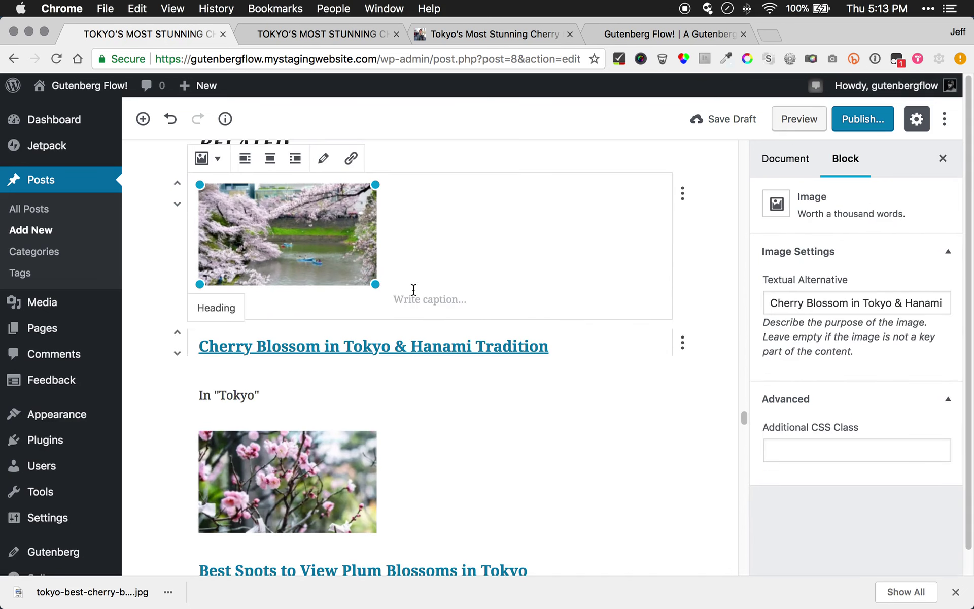
pyautogui.click(682, 194)
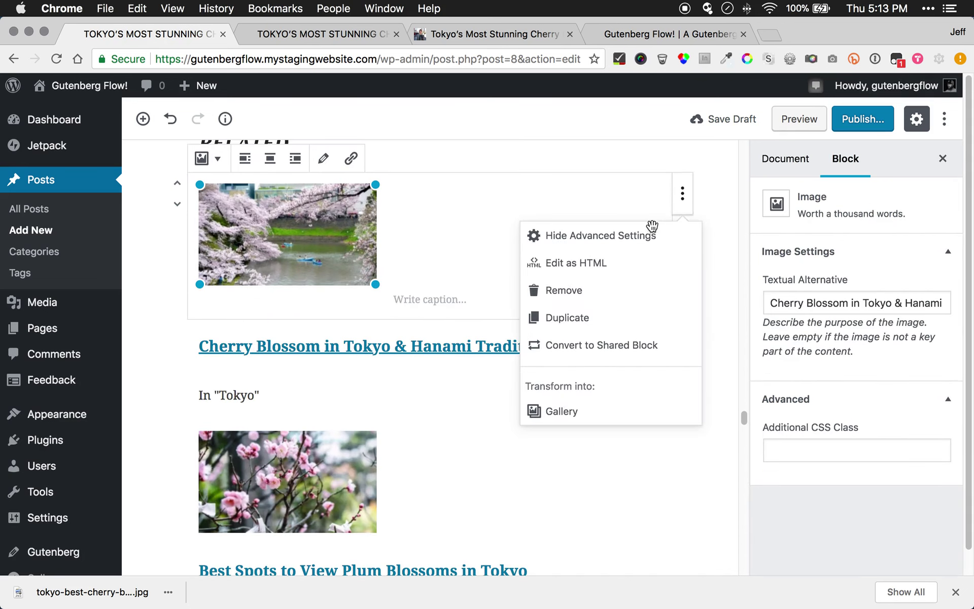
pyautogui.click(581, 289)
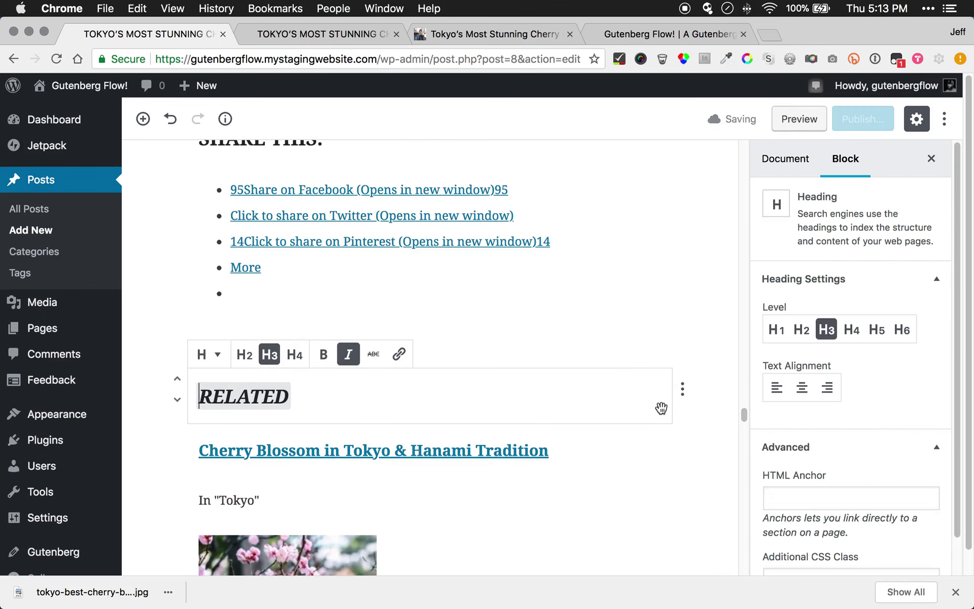
pyautogui.click(682, 389)
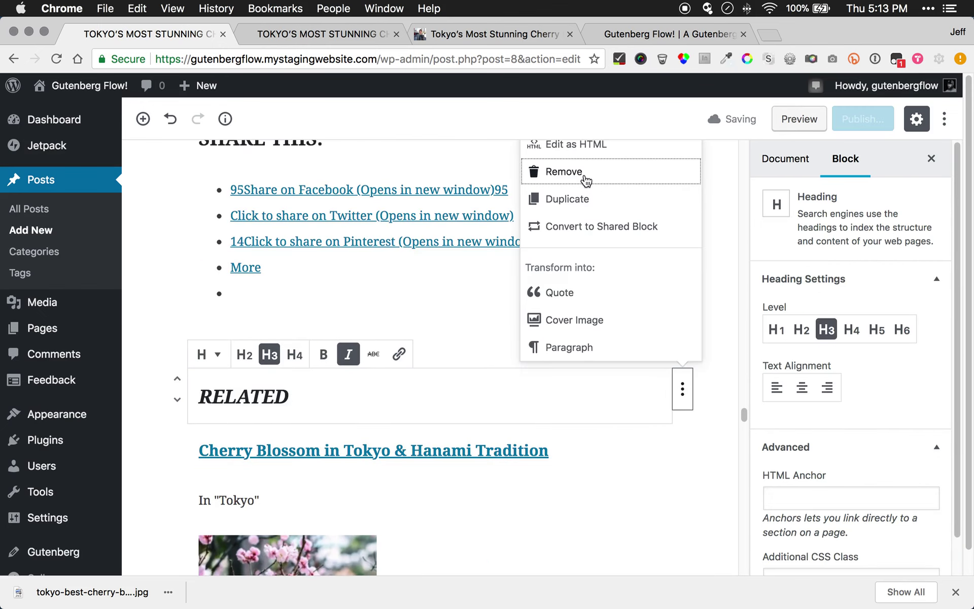
pyautogui.click(582, 175)
# Delete the In "Tokyo" paragraph and the "Cherry Blossom in Tokyo & Hanami Tradition" heading
pyautogui.click(680, 342)
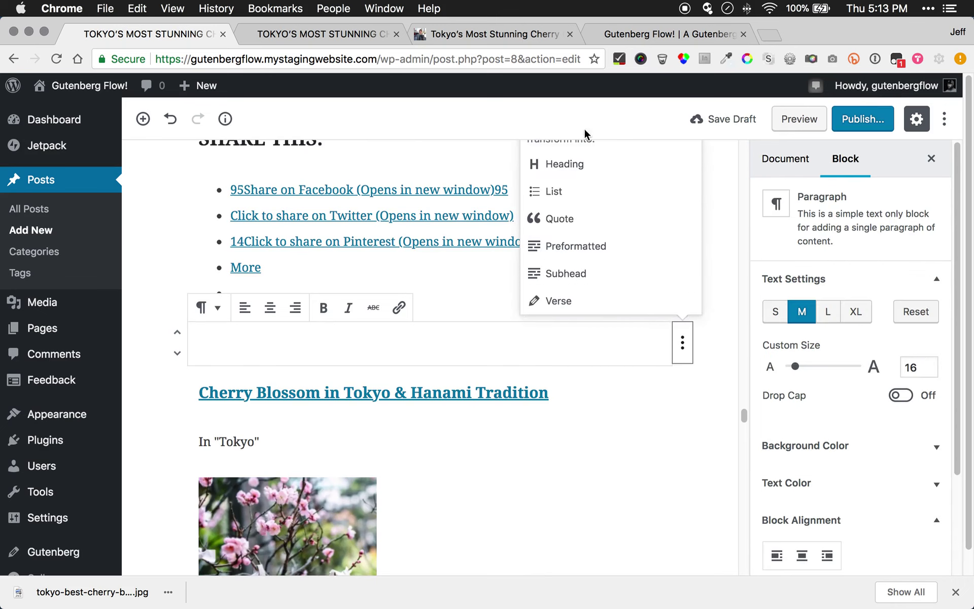
pyautogui.click(543, 445)
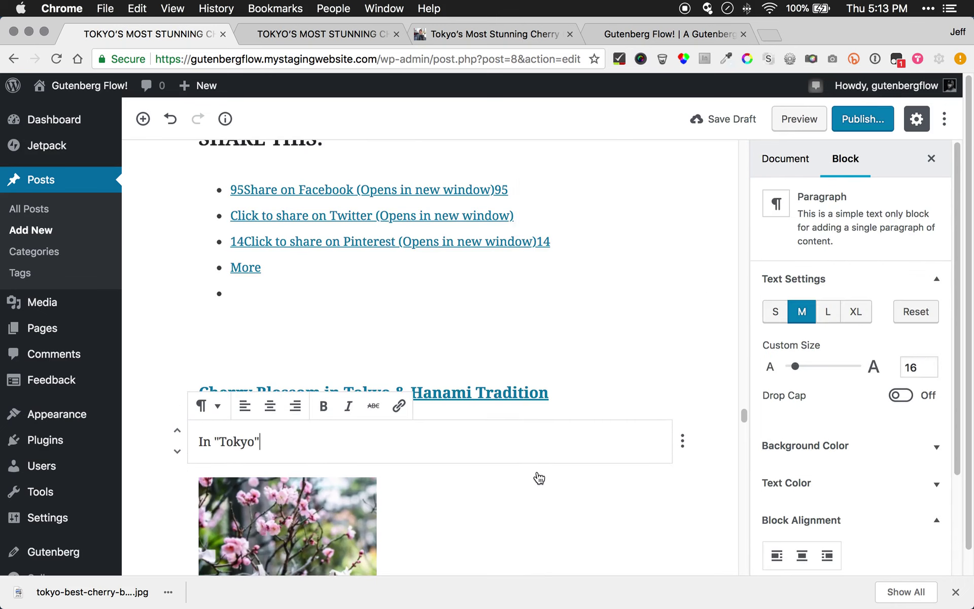
pyautogui.click(682, 441)
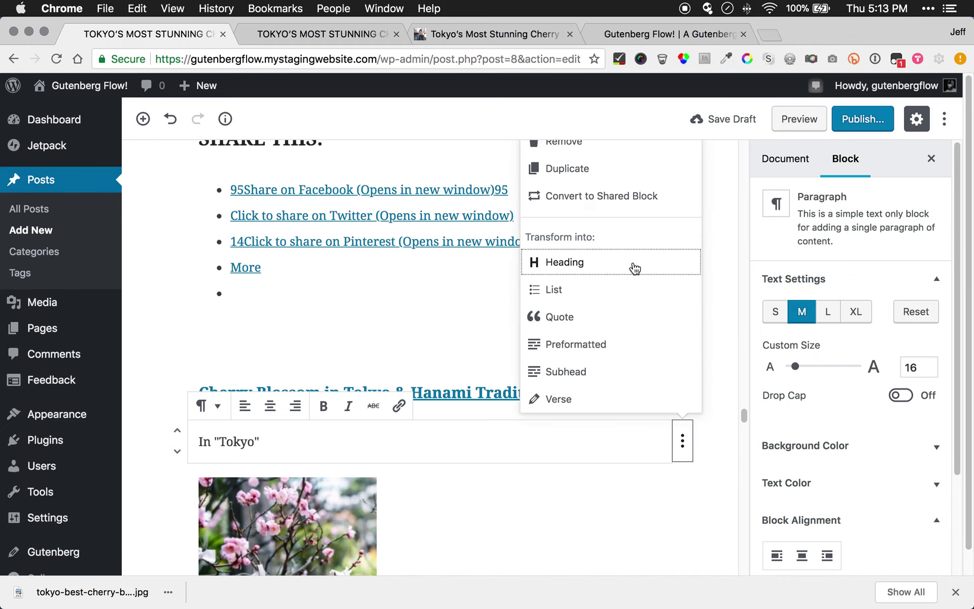
pyautogui.click(599, 148)
pyautogui.click(683, 390)
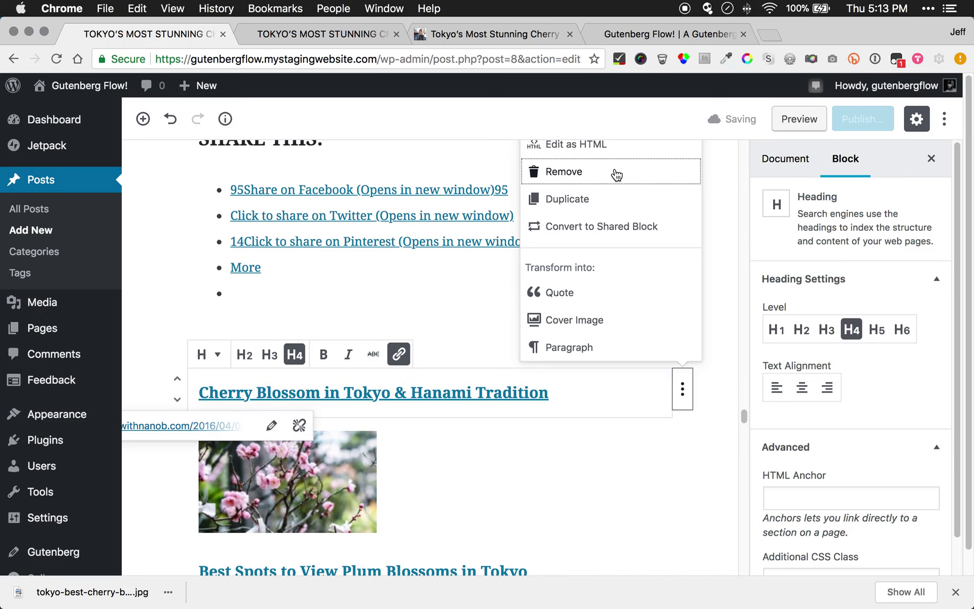
pyautogui.click(615, 173)
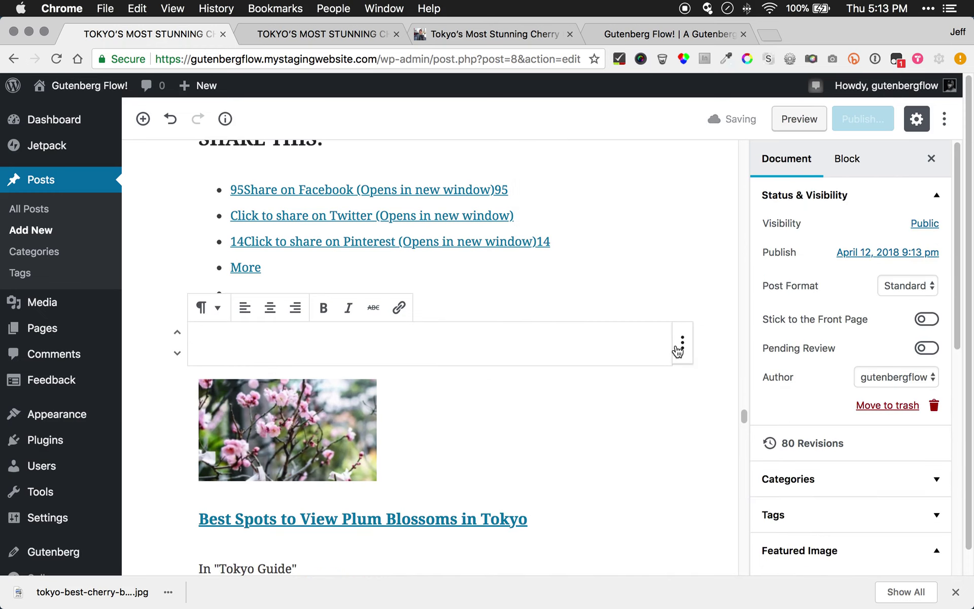
# Delete the plum blossom image and the "Best Spots to View Plum Blossoms in Tokyo" heading below it
pyautogui.click(680, 348)
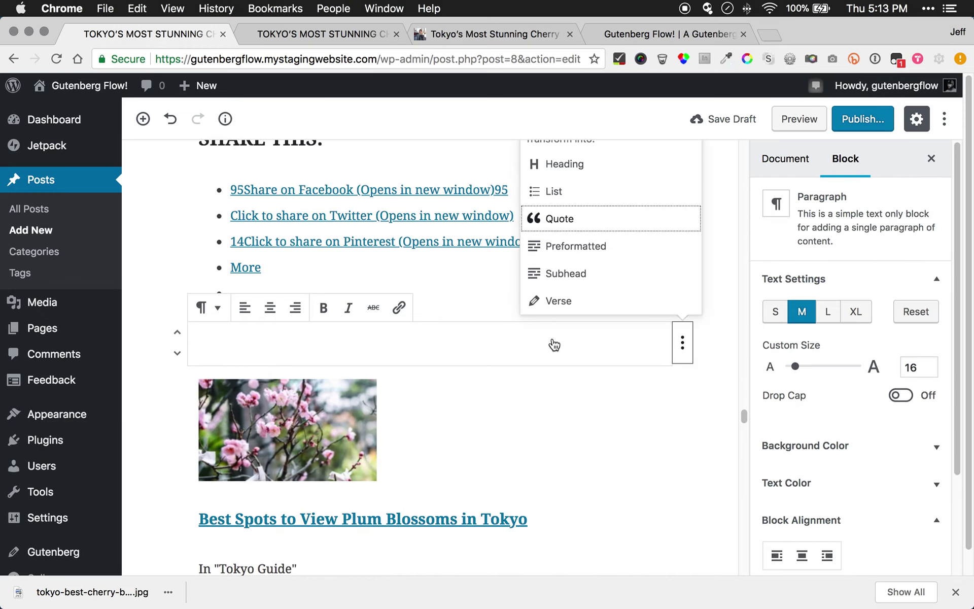
pyautogui.click(508, 479)
pyautogui.click(682, 400)
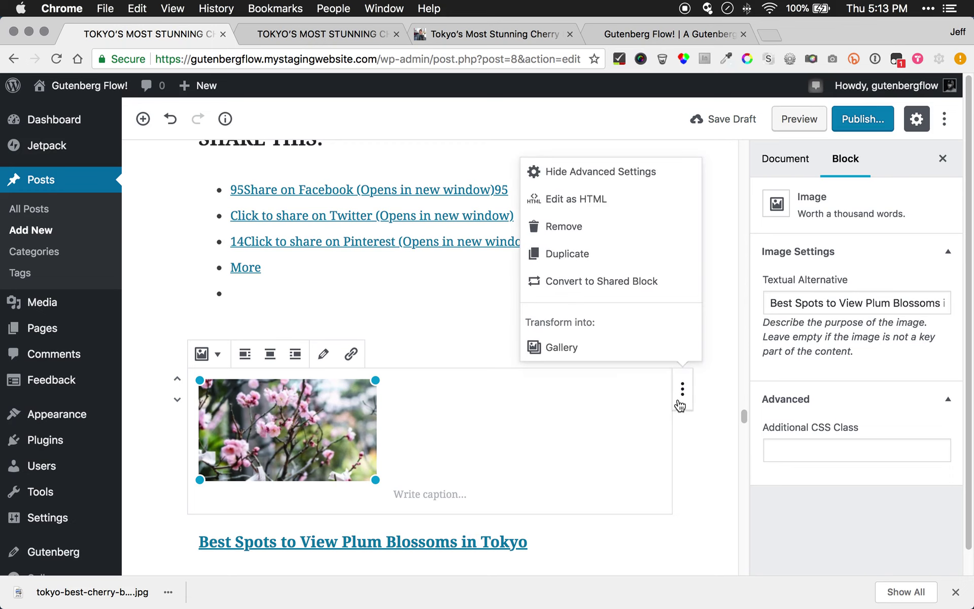
pyautogui.click(613, 226)
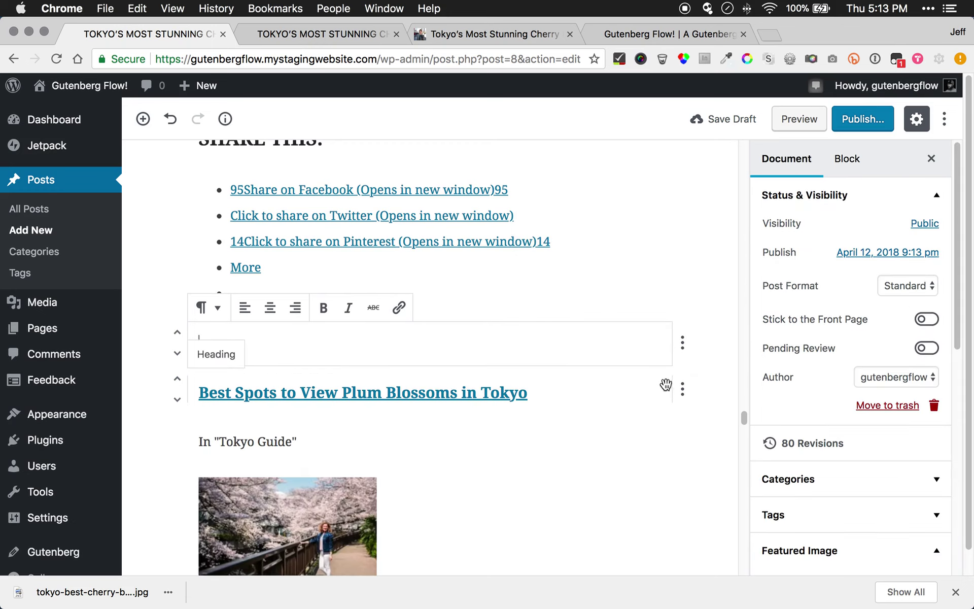
pyautogui.click(682, 389)
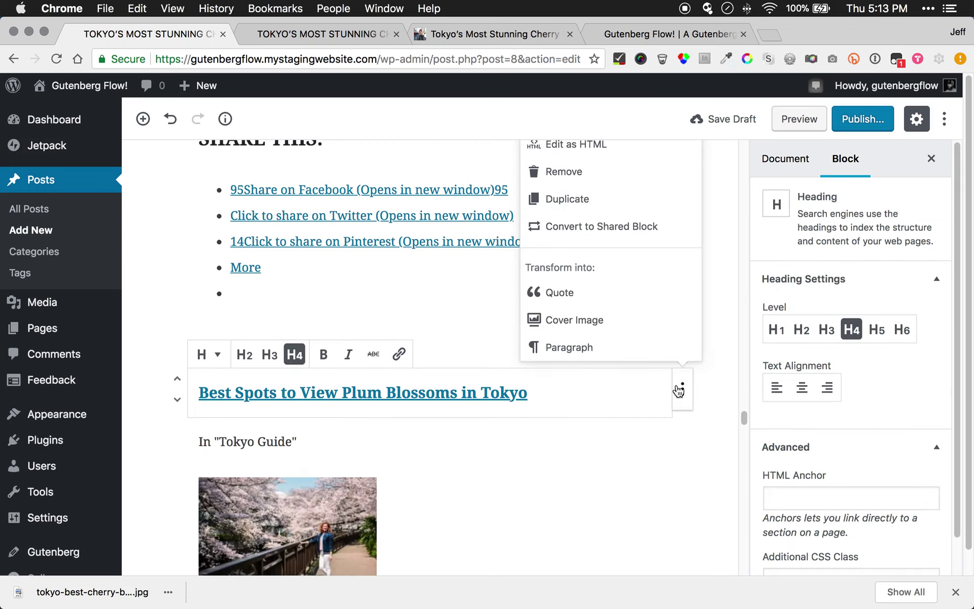
pyautogui.click(616, 174)
# Delete the image above the "Week of Sakura Hunting: Tokyo's Secret Nooks" heading
pyautogui.click(683, 343)
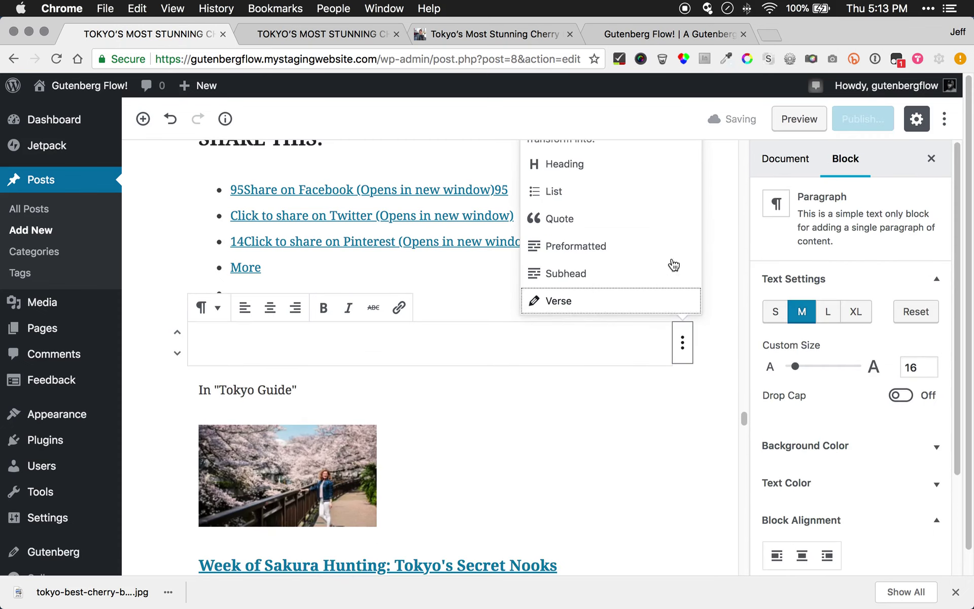
pyautogui.click(568, 439)
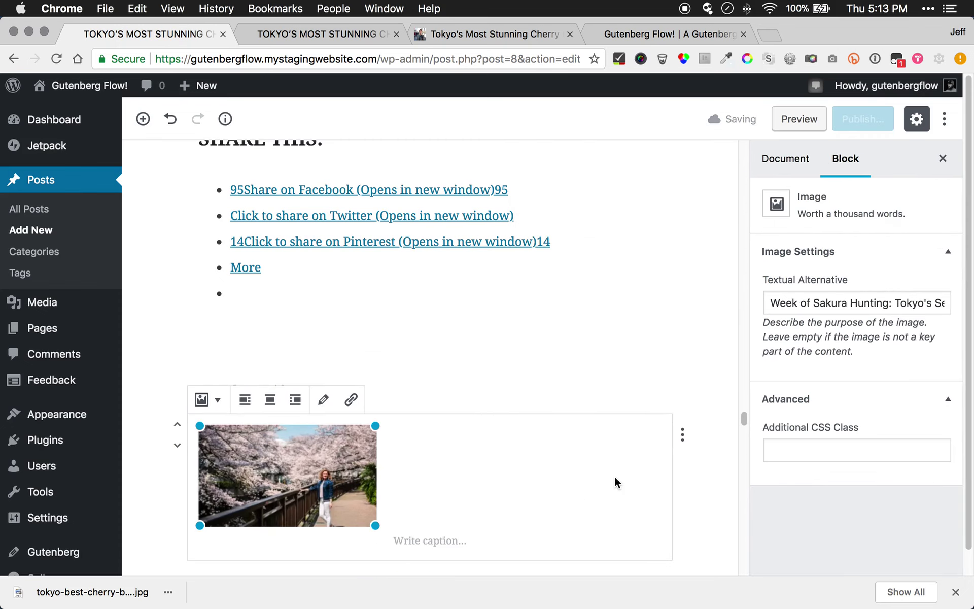
pyautogui.click(683, 435)
pyautogui.click(627, 274)
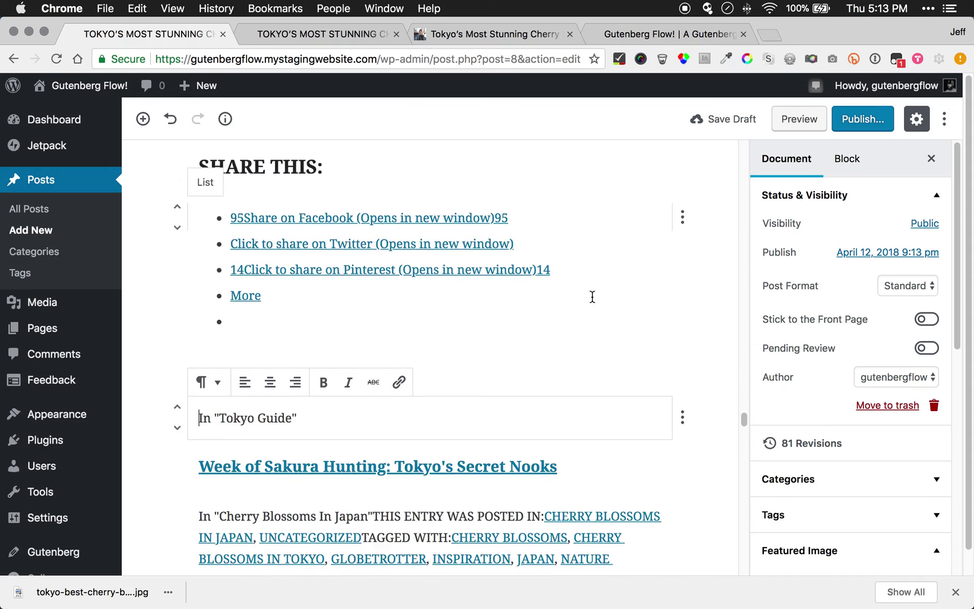
# Delete the categories and tags paragraph beginning In "Cherry Blossoms In Japan" and the "Week of Sakura Hunting: Tokyo's Secret Nooks" heading
pyautogui.scroll(5, 515, 366)
pyautogui.scroll(-6, 372, 418)
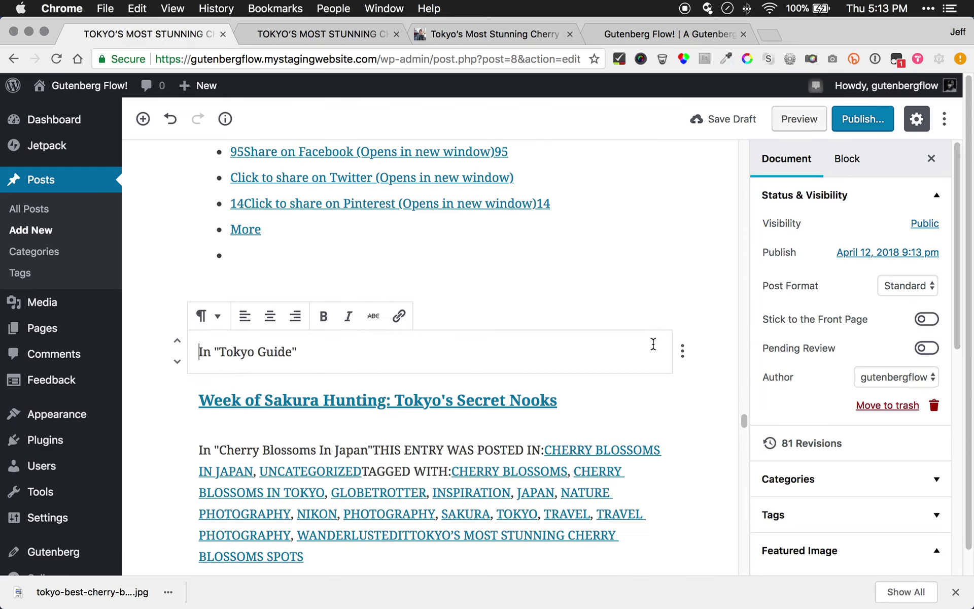
pyautogui.click(684, 351)
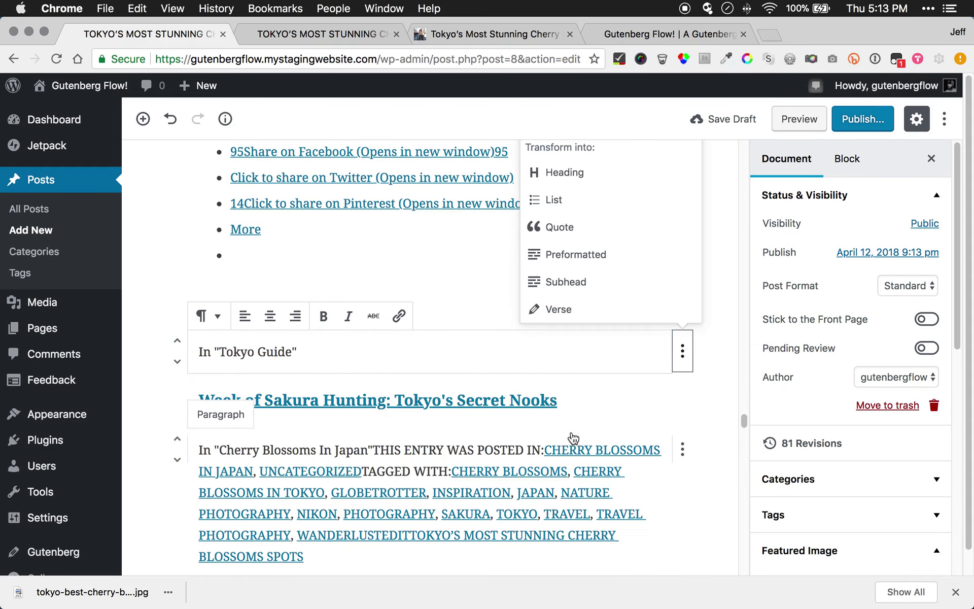
pyautogui.click(613, 434)
pyautogui.click(612, 432)
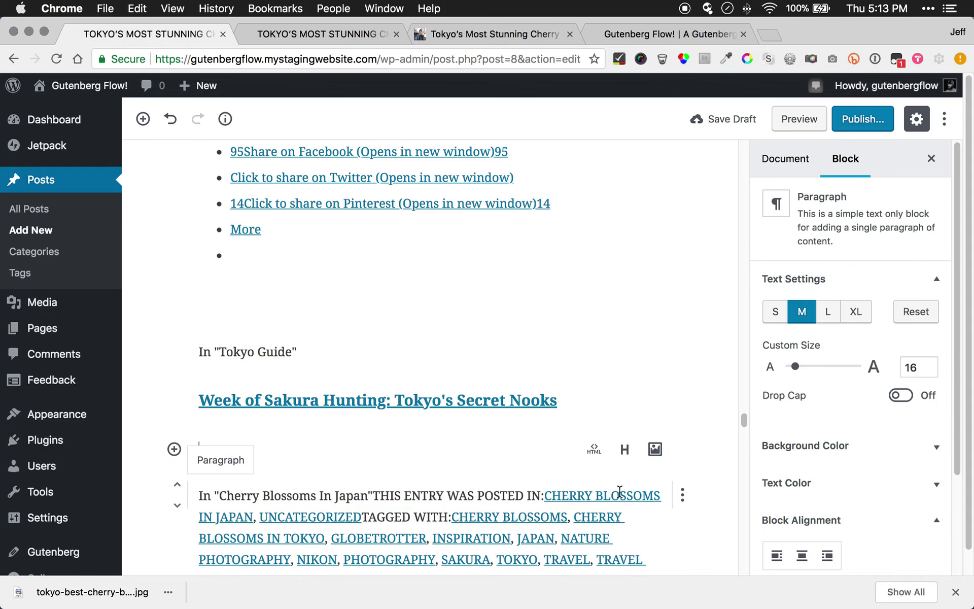
pyautogui.click(683, 496)
pyautogui.click(626, 203)
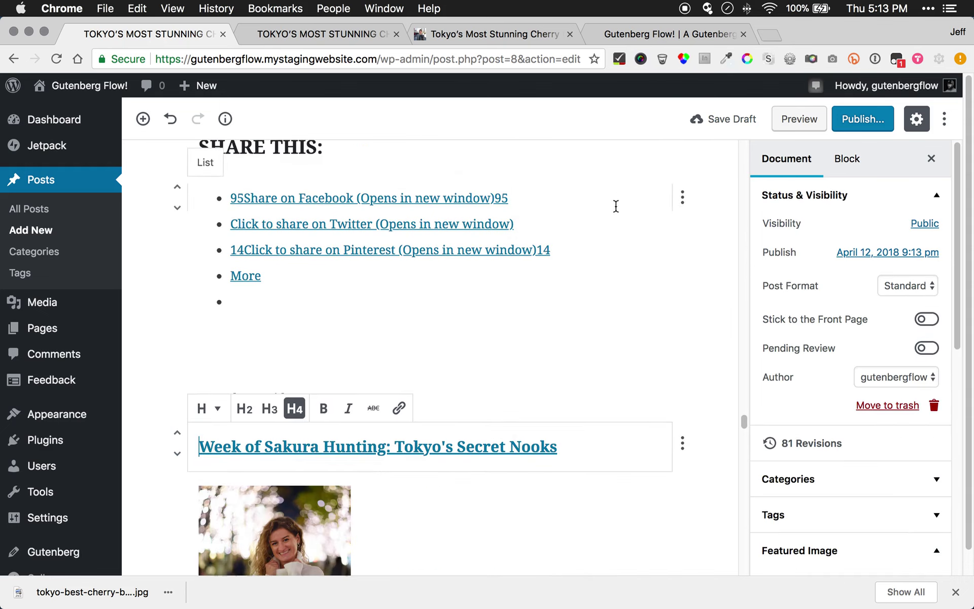
pyautogui.click(682, 443)
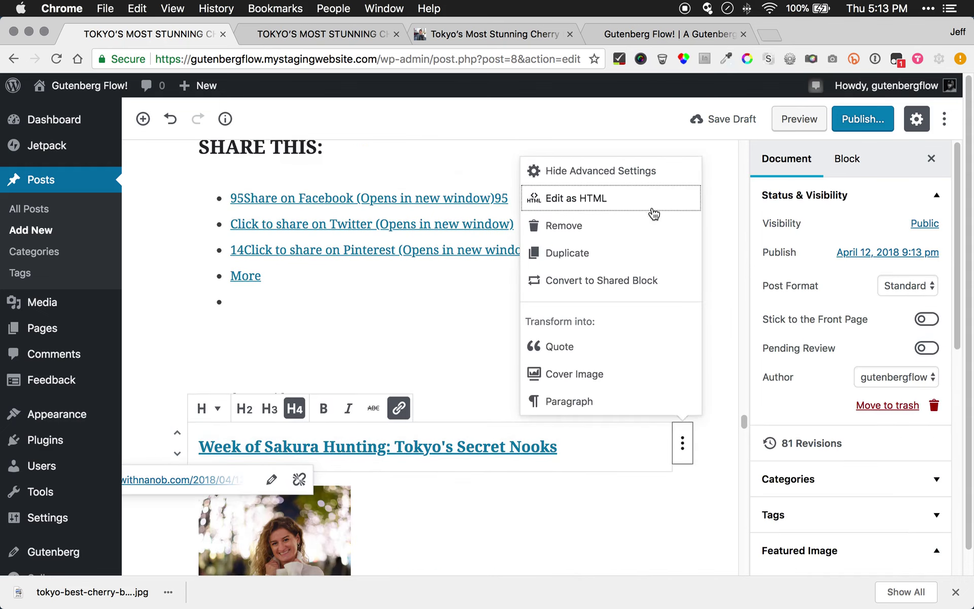
pyautogui.click(645, 226)
# Delete the author's portrait image above the "WRITTEN BY" heading
pyautogui.click(683, 399)
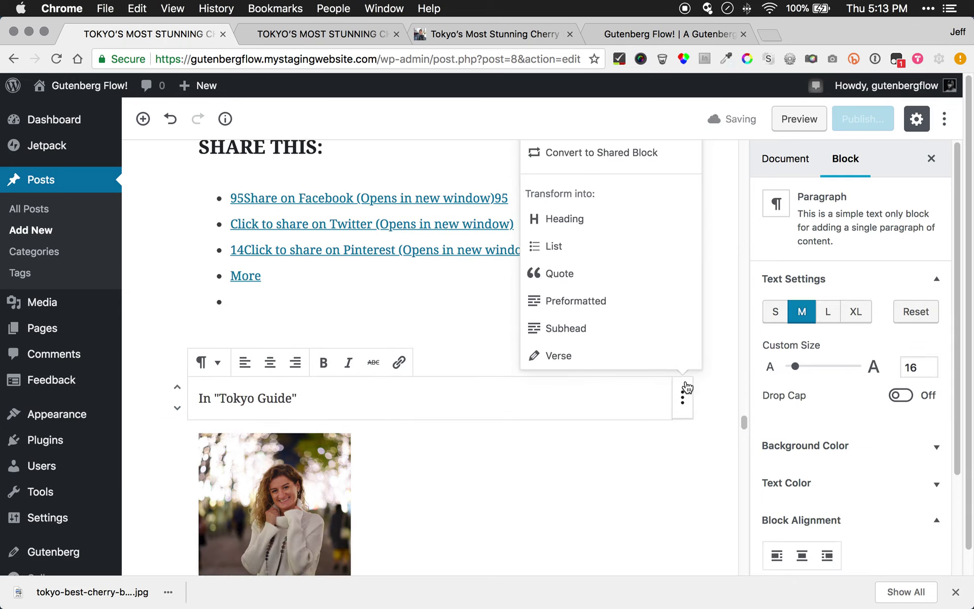
pyautogui.click(634, 512)
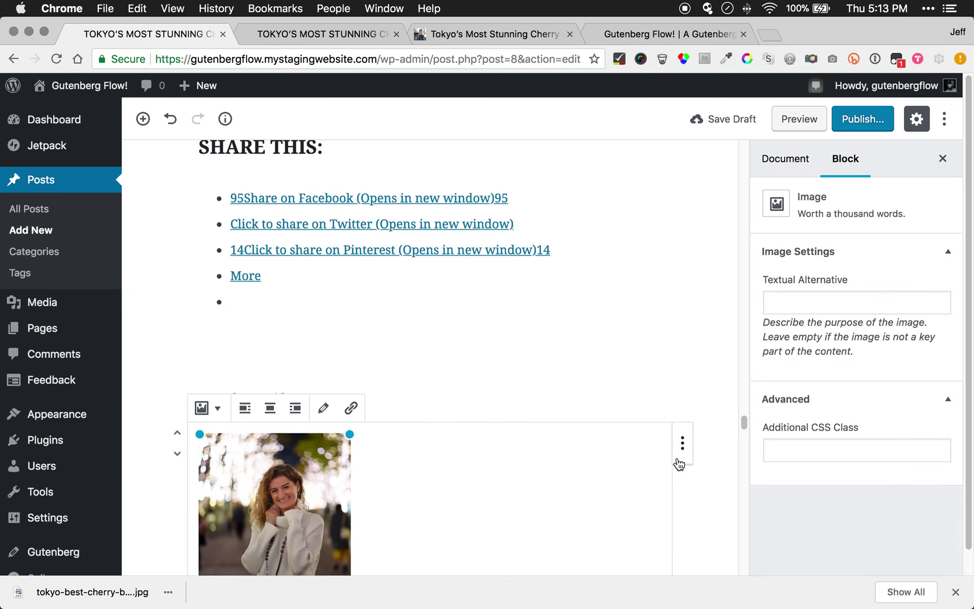
pyautogui.click(682, 444)
pyautogui.click(613, 283)
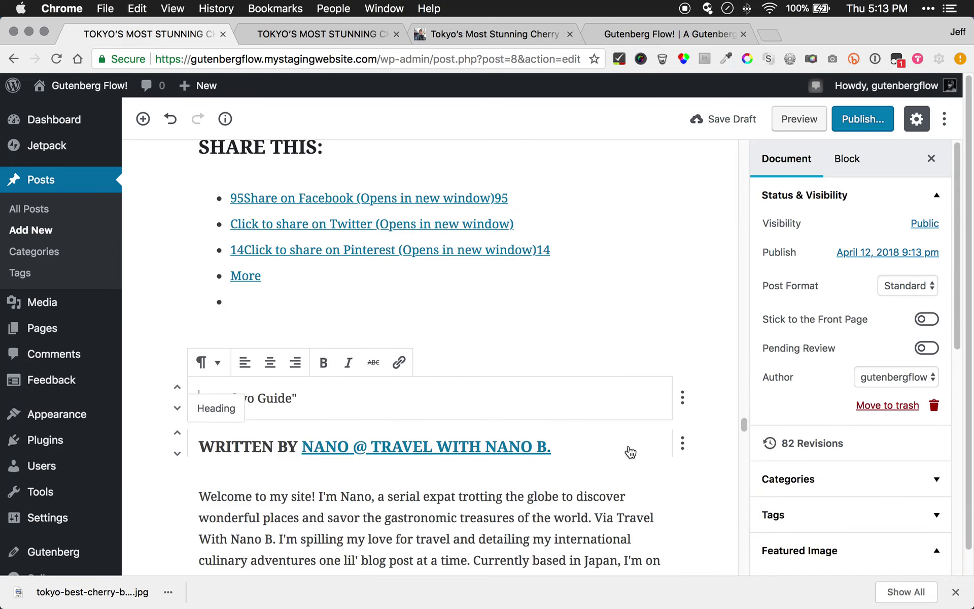
# Delete the In "Tokyo Guide" paragraph between the share links list and the "WRITTEN BY" heading
pyautogui.click(680, 399)
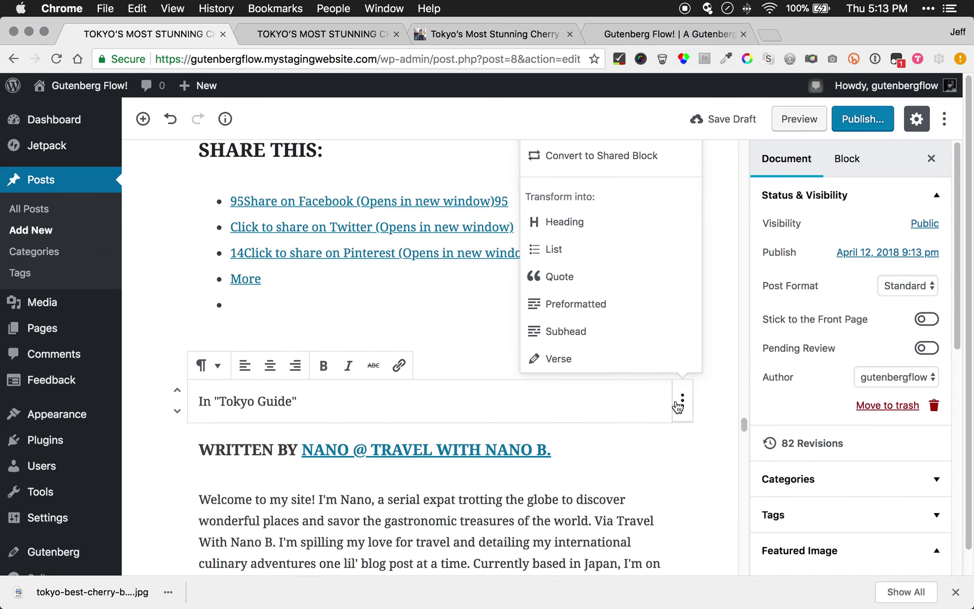
pyautogui.click(588, 521)
pyautogui.scroll(3, 705, 472)
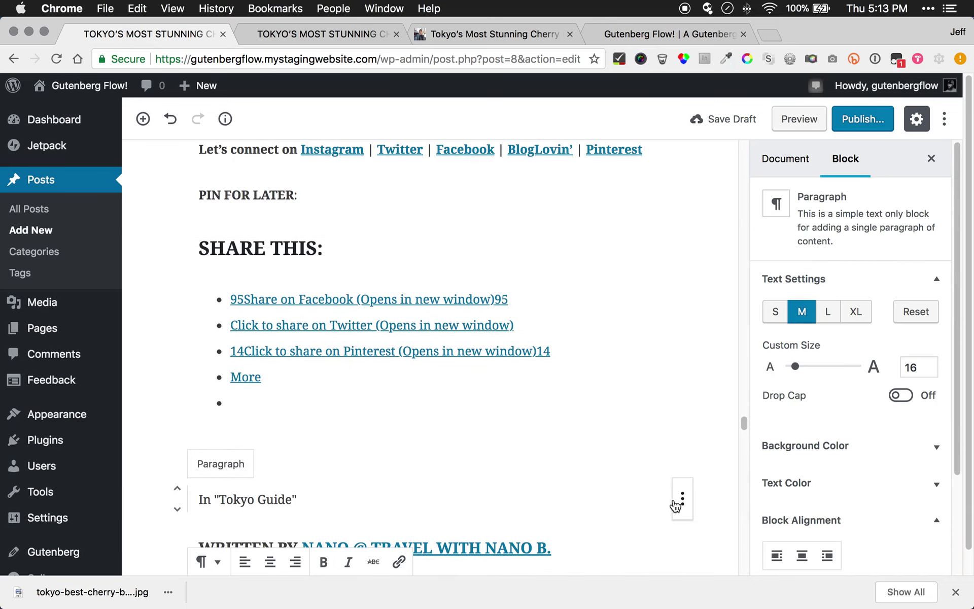
pyautogui.click(683, 499)
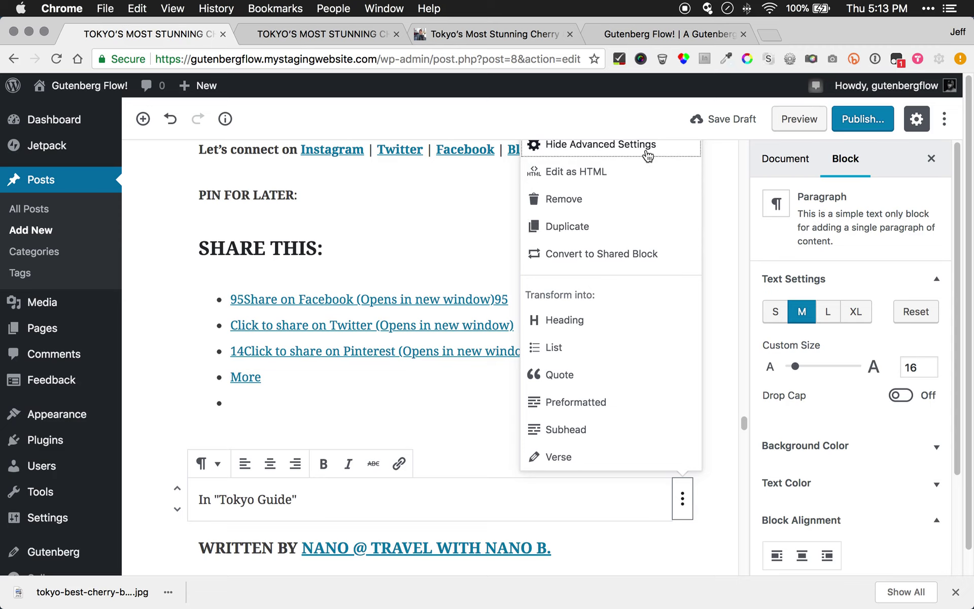
pyautogui.click(632, 200)
# Look through the pasted comments and switch the "WRITTEN BY" author heading to HTML editing
pyautogui.scroll(-20, 449, 477)
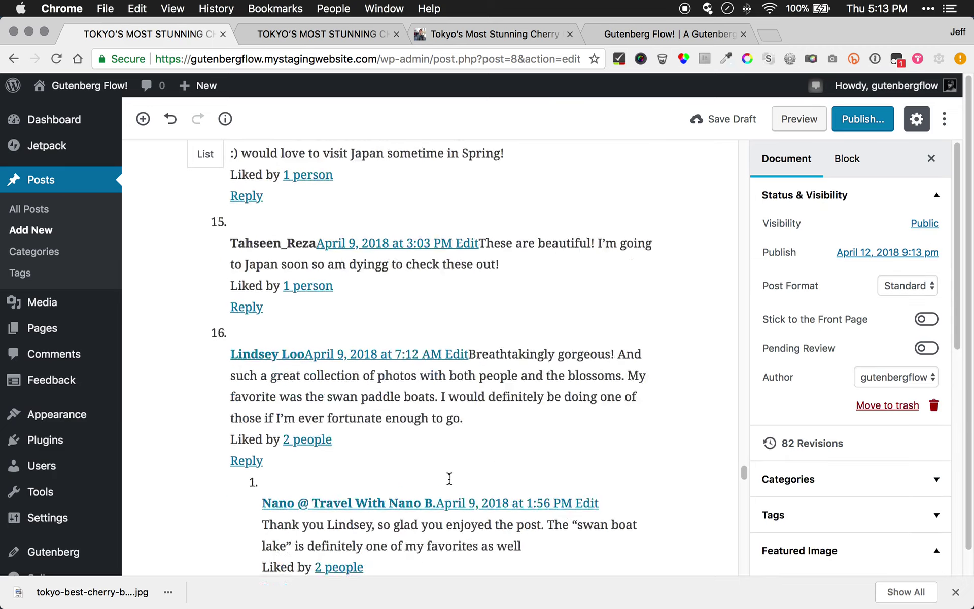
pyautogui.scroll(20, 449, 479)
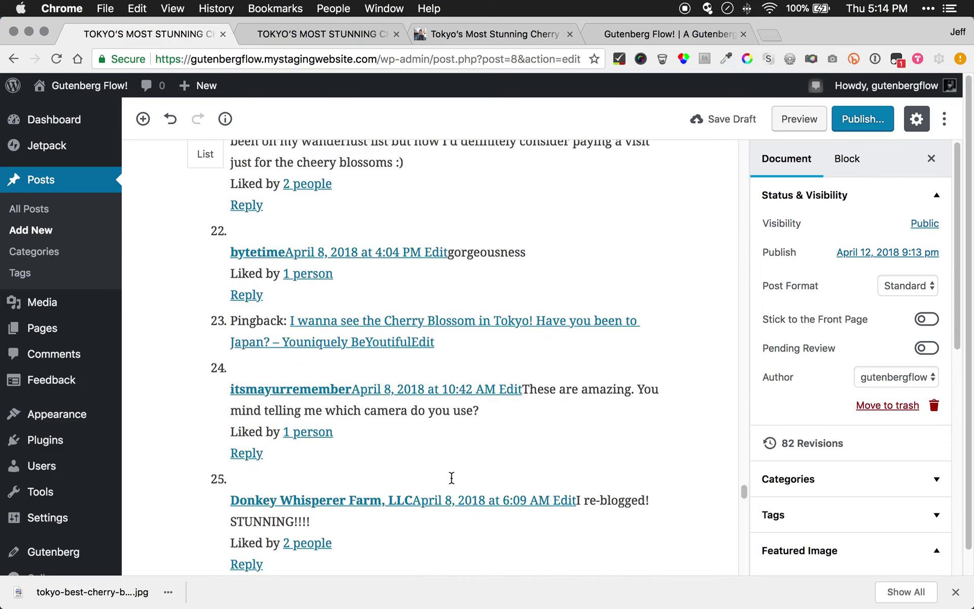
pyautogui.scroll(12, 452, 488)
pyautogui.scroll(-20, 443, 503)
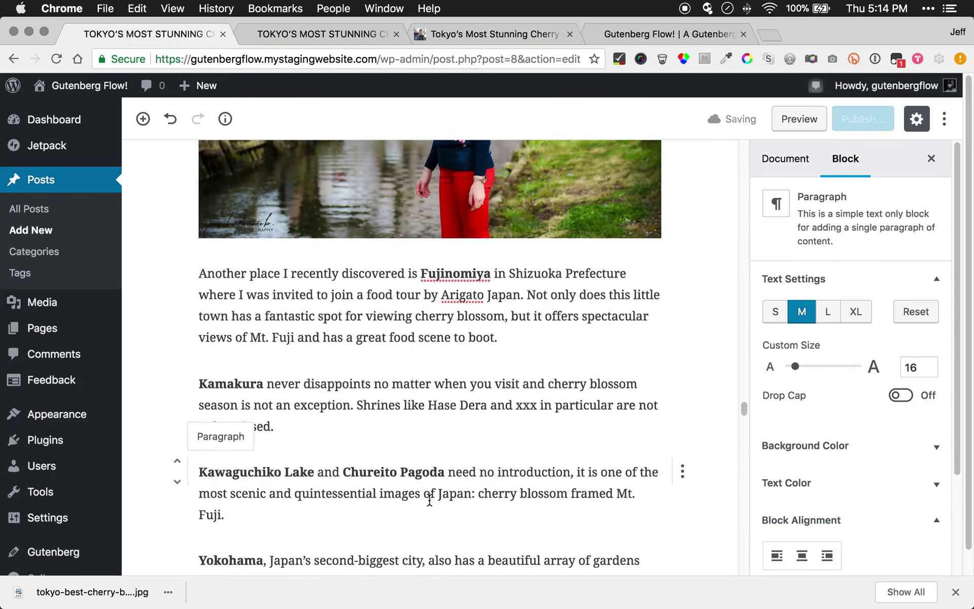
pyautogui.scroll(-3, 432, 503)
pyautogui.click(285, 273)
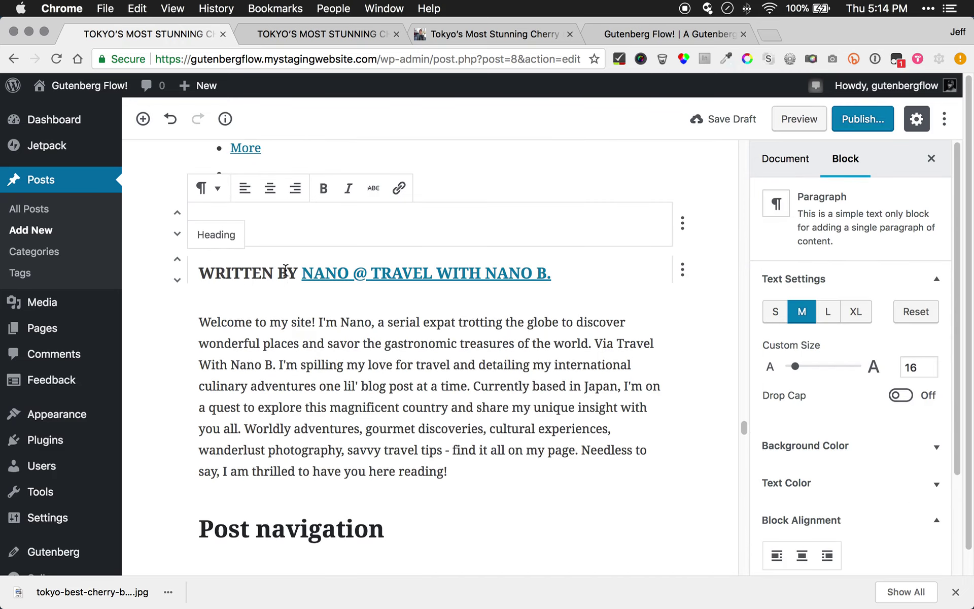
pyautogui.click(682, 270)
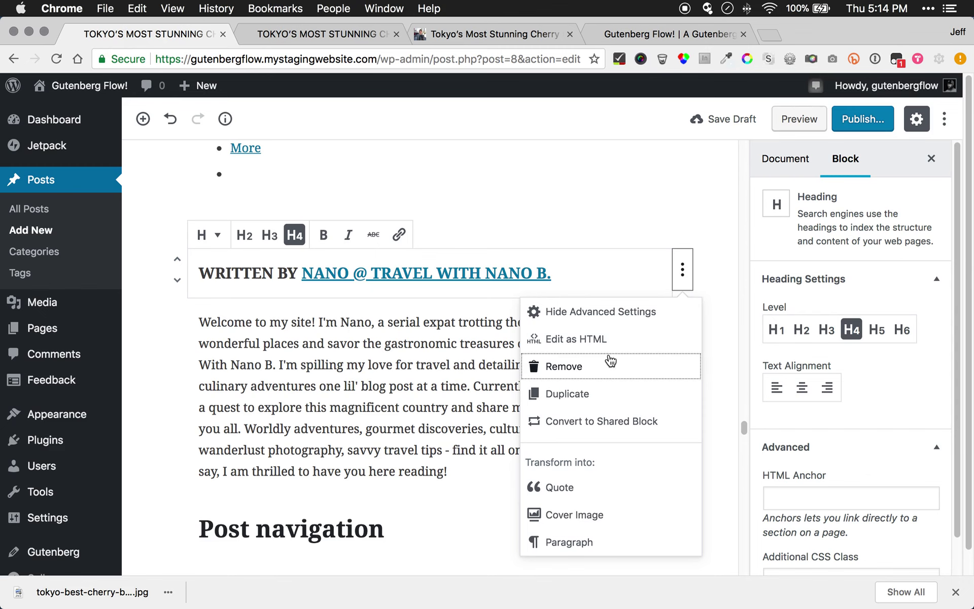
pyautogui.click(607, 340)
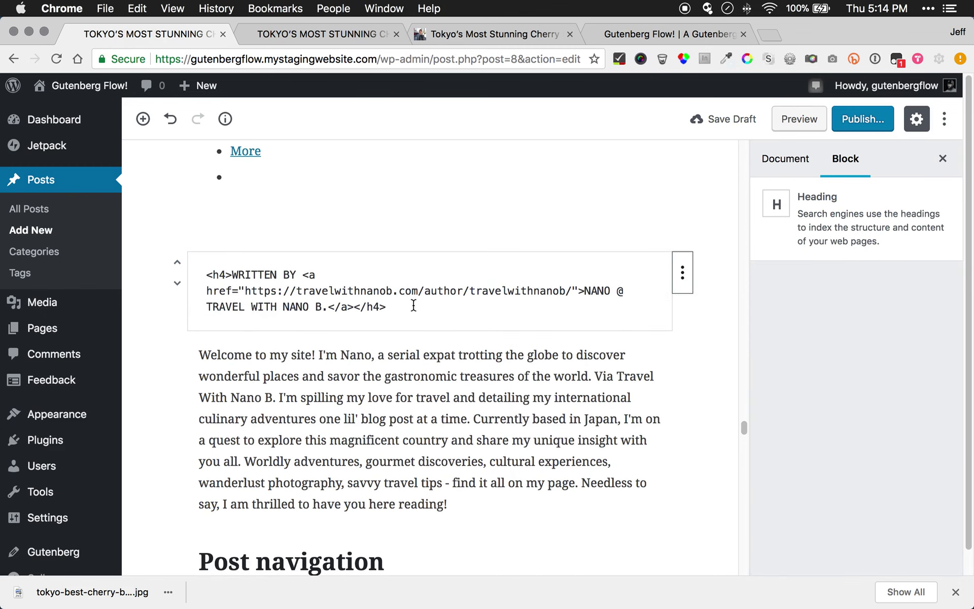
pyautogui.click(793, 152)
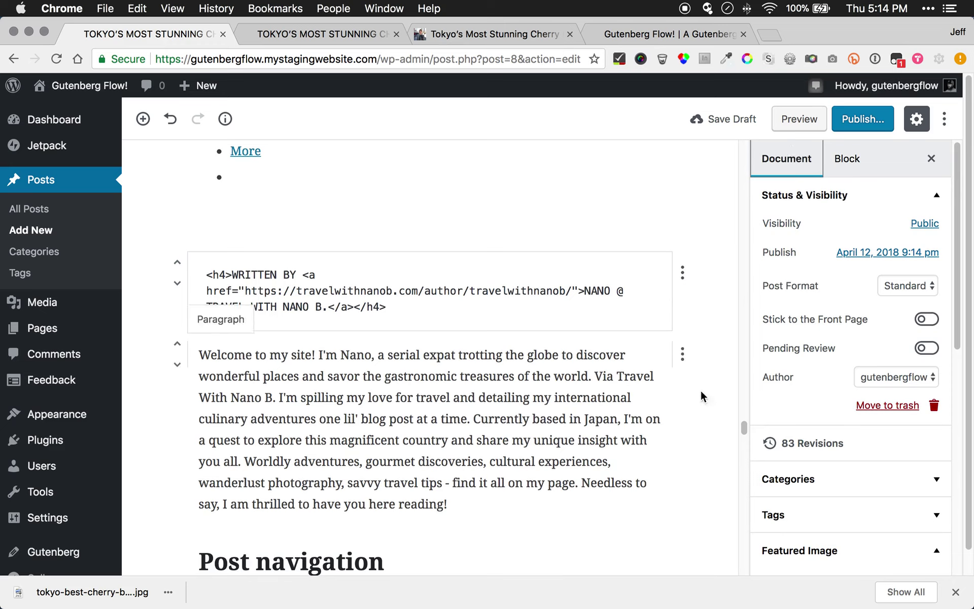
# Switch the whole post from the visual editor to the code editor
pyautogui.scroll(-1, 812, 446)
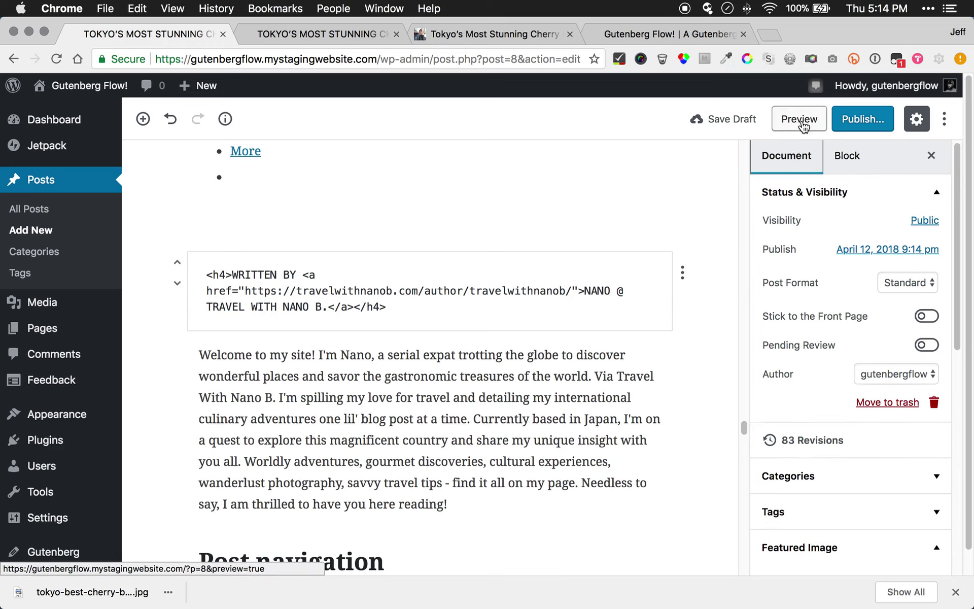
pyautogui.click(735, 121)
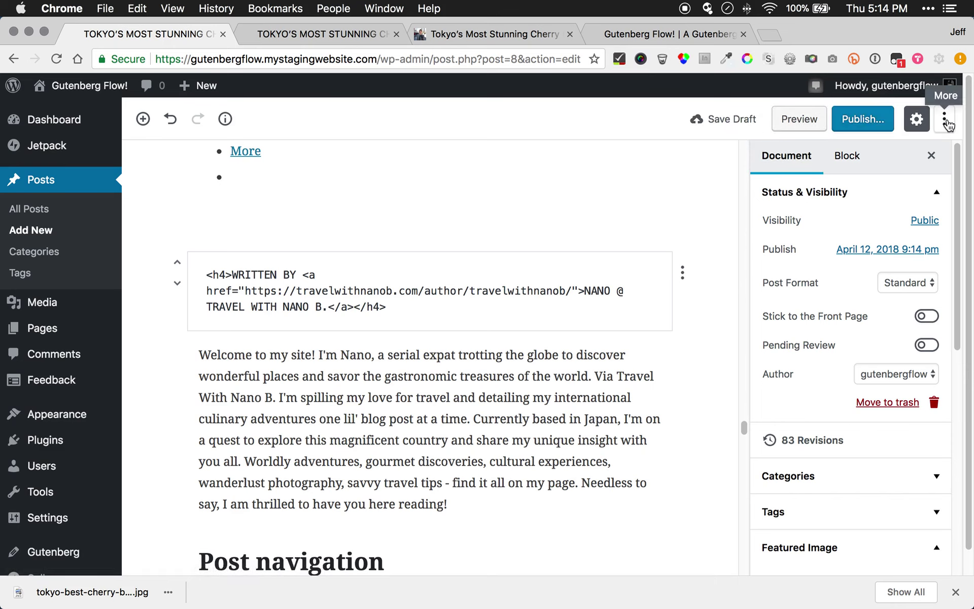
pyautogui.click(945, 121)
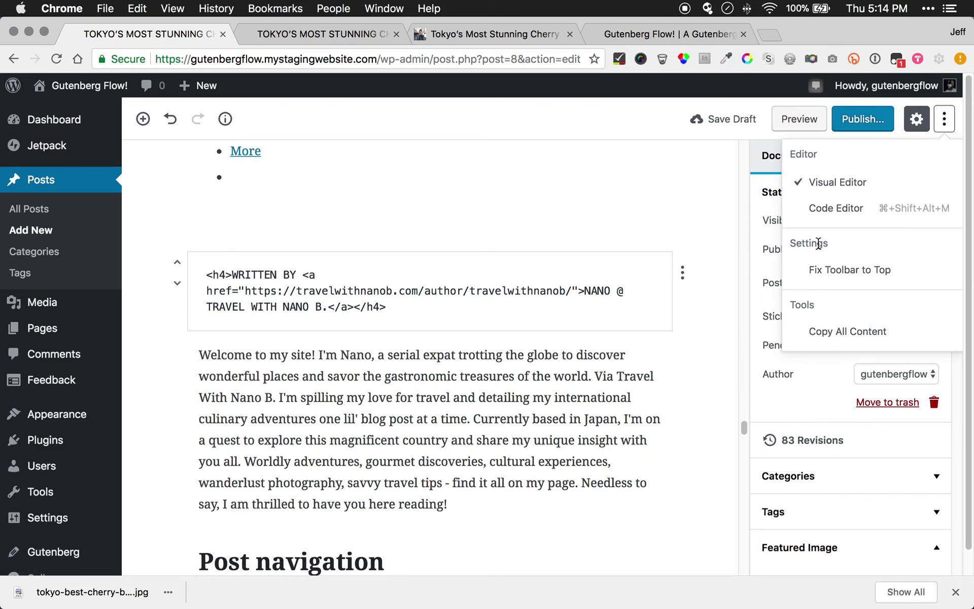
pyautogui.click(829, 218)
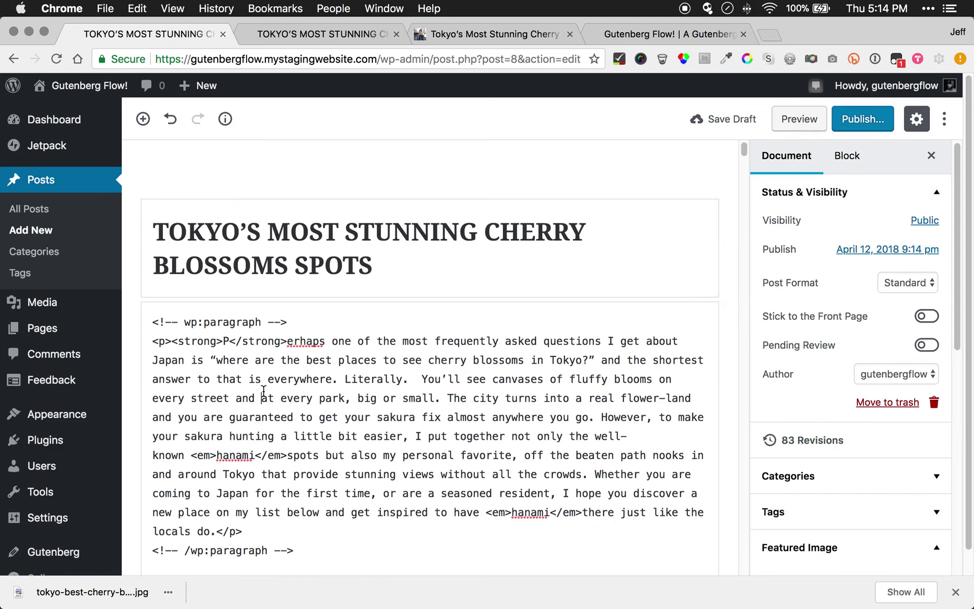
# Delete all code after the share links list, from the empty paragraph to the end of the post
pyautogui.scroll(-10, 263, 391)
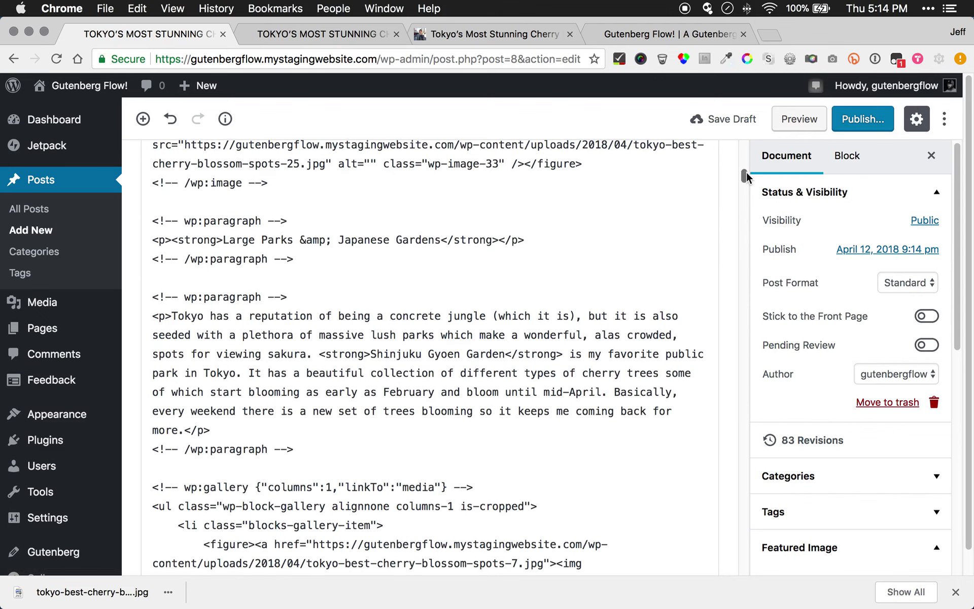
pyautogui.moveTo(746, 175); pyautogui.dragTo(736, 324)
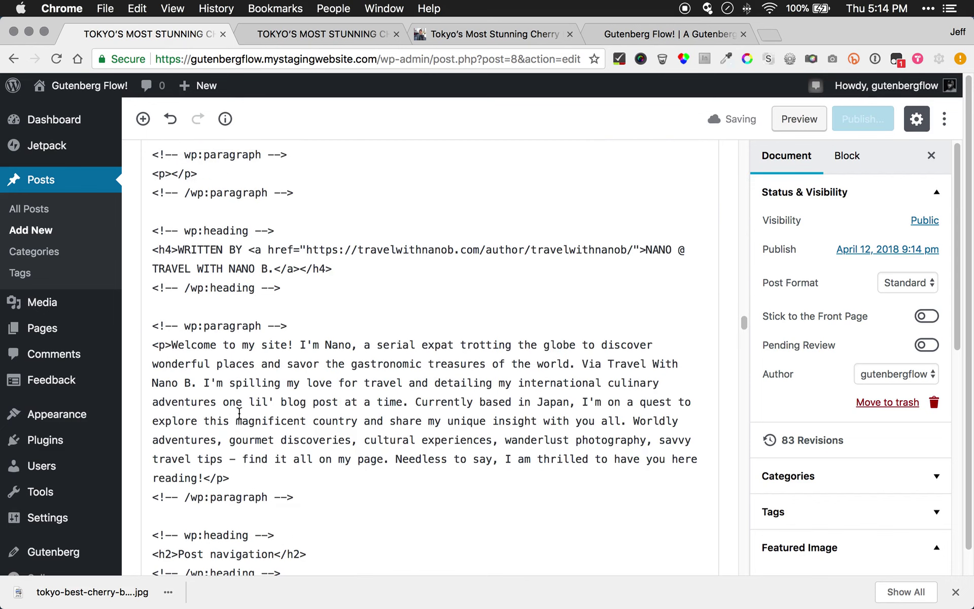
pyautogui.scroll(10, 214, 338)
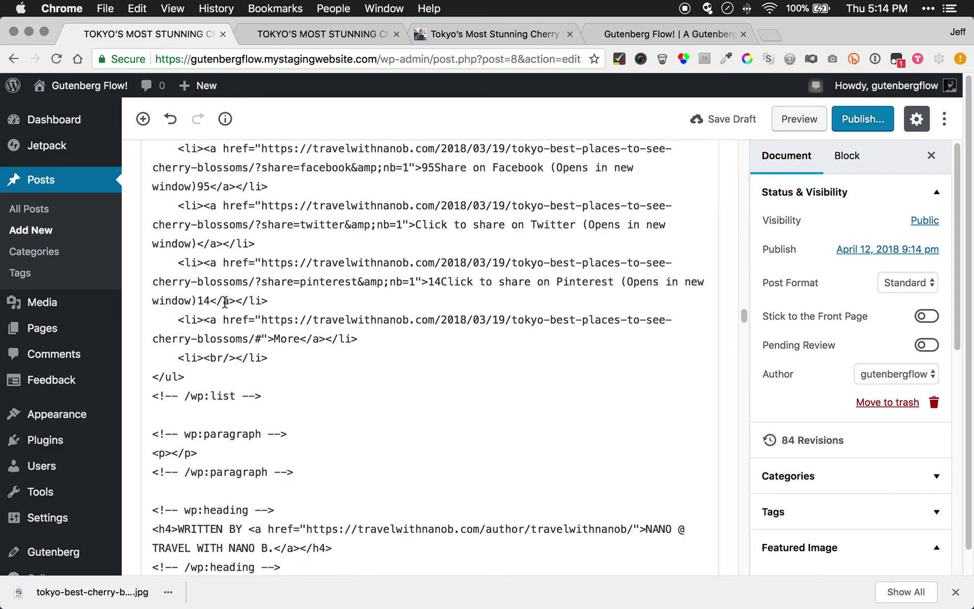
pyautogui.scroll(1, 226, 297)
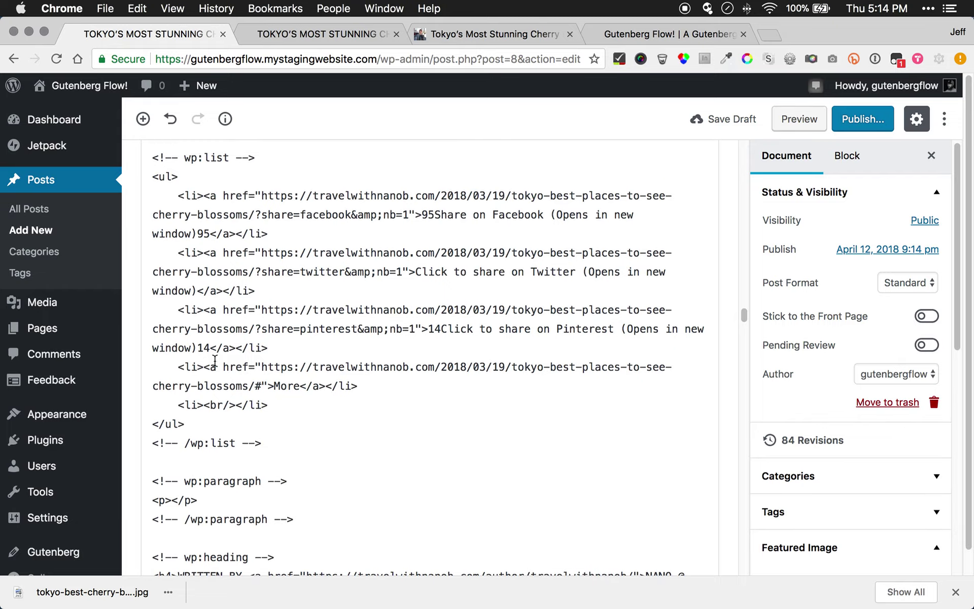
pyautogui.scroll(-1, 188, 452)
pyautogui.moveTo(189, 453); pyautogui.dragTo(293, 554)
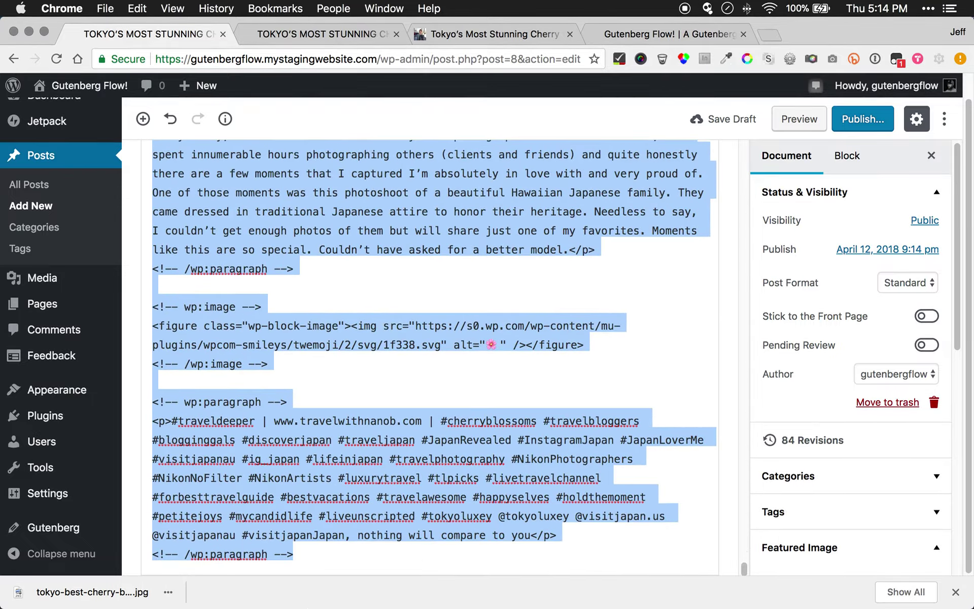
pyautogui.press('BackSpace')
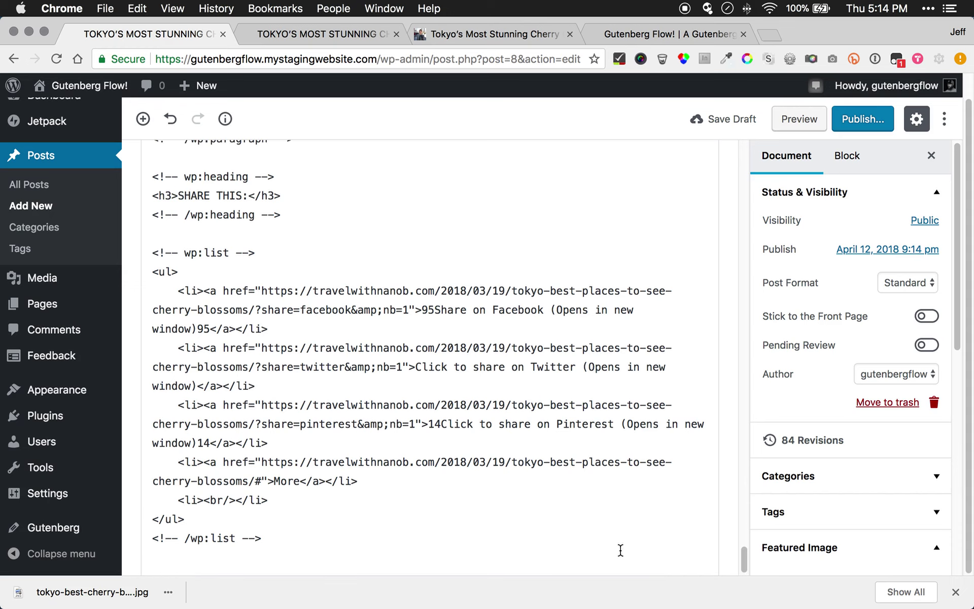
# Return to the visual editor and delete the empty last bullet of the "SHARE THIS:" list
pyautogui.click(945, 120)
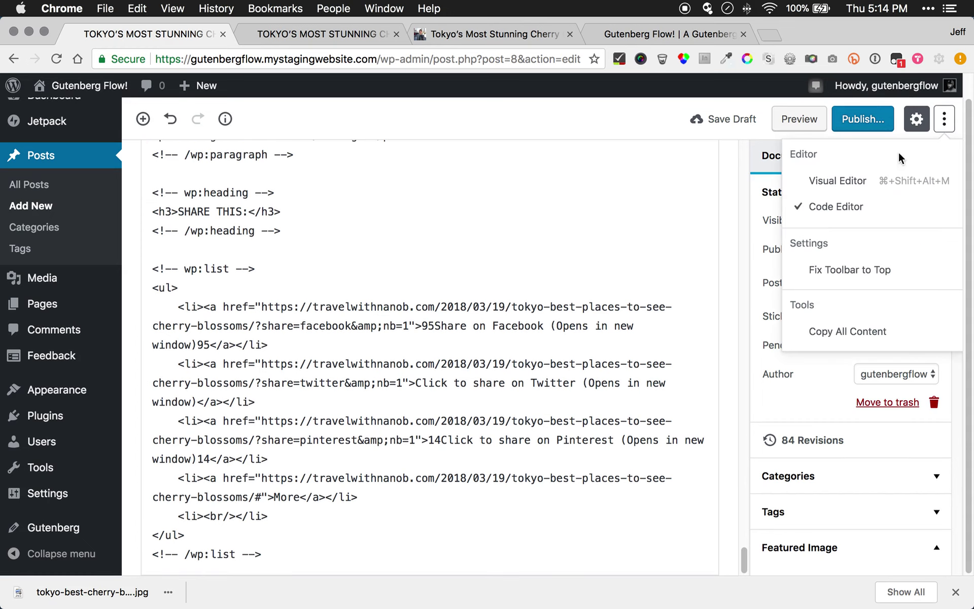
pyautogui.click(855, 190)
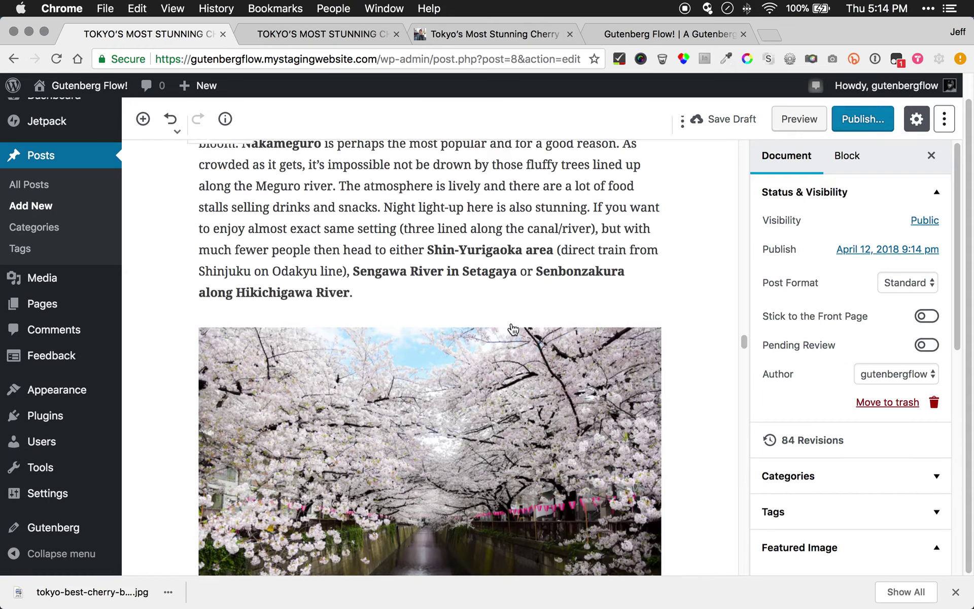
pyautogui.scroll(-10, 502, 327)
pyautogui.scroll(-20, 496, 323)
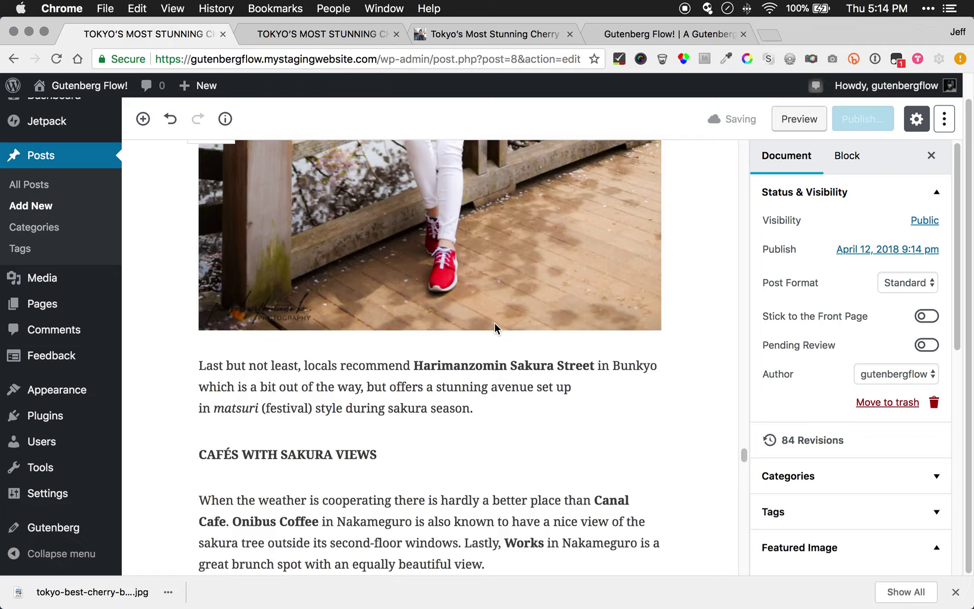
pyautogui.scroll(-20, 495, 327)
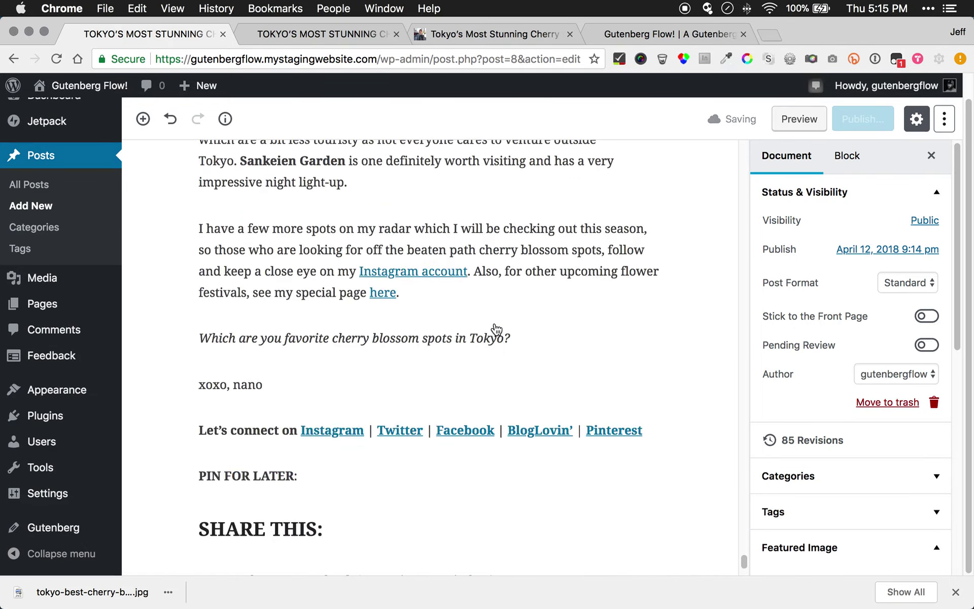
pyautogui.click(293, 470)
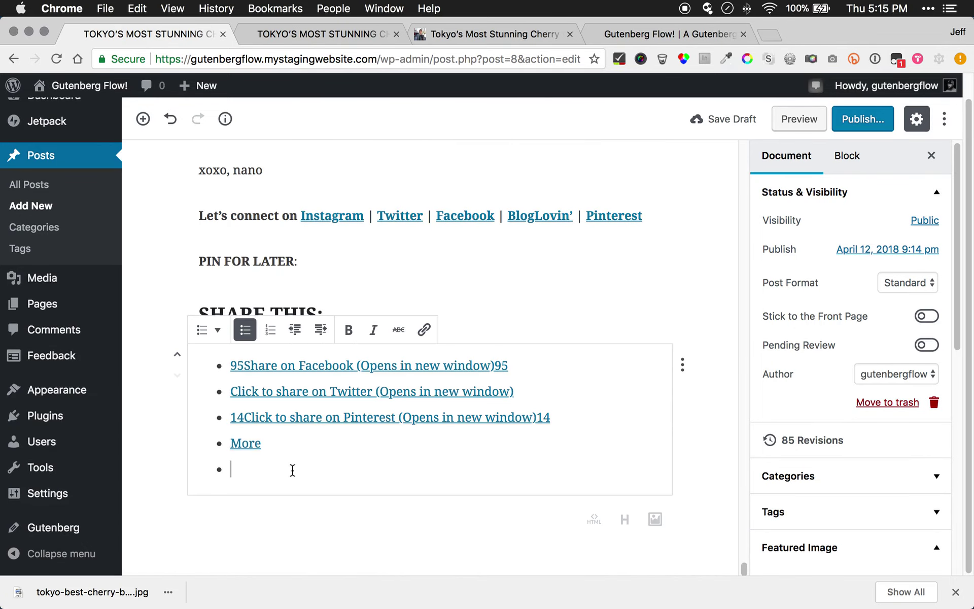
pyautogui.press('BackSpace')
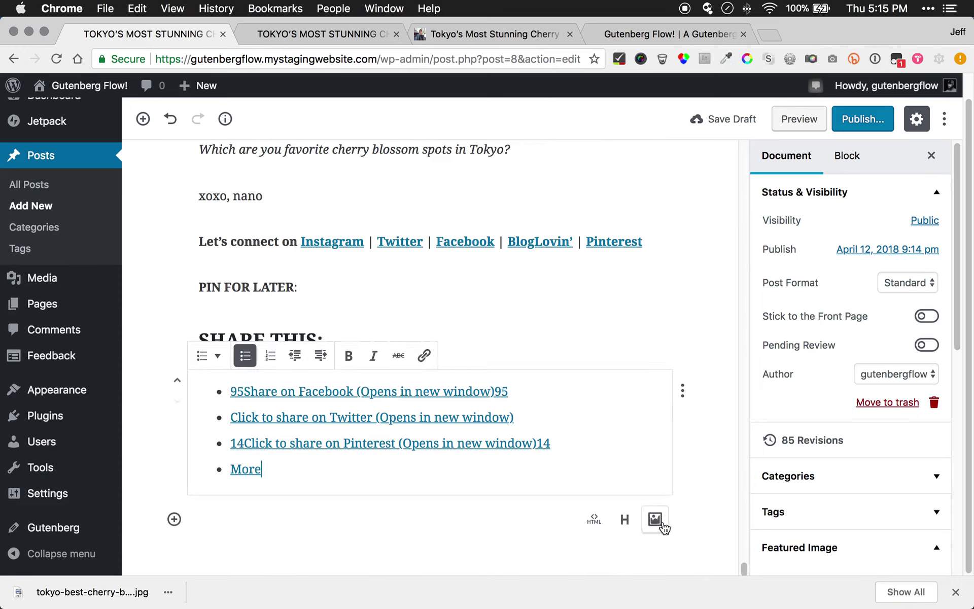
# Save the draft and open the post's preview
pyautogui.click(746, 119)
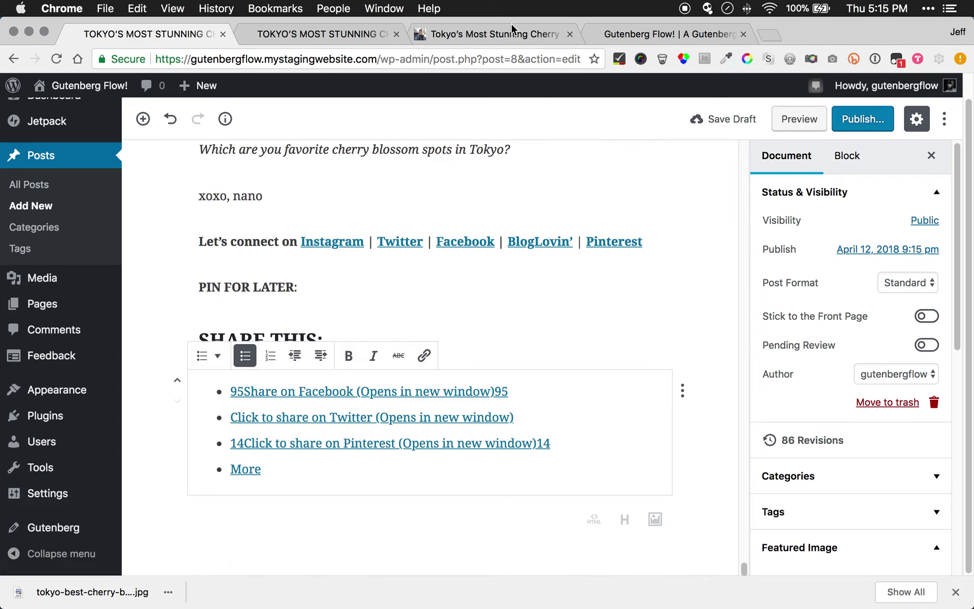
pyautogui.click(790, 122)
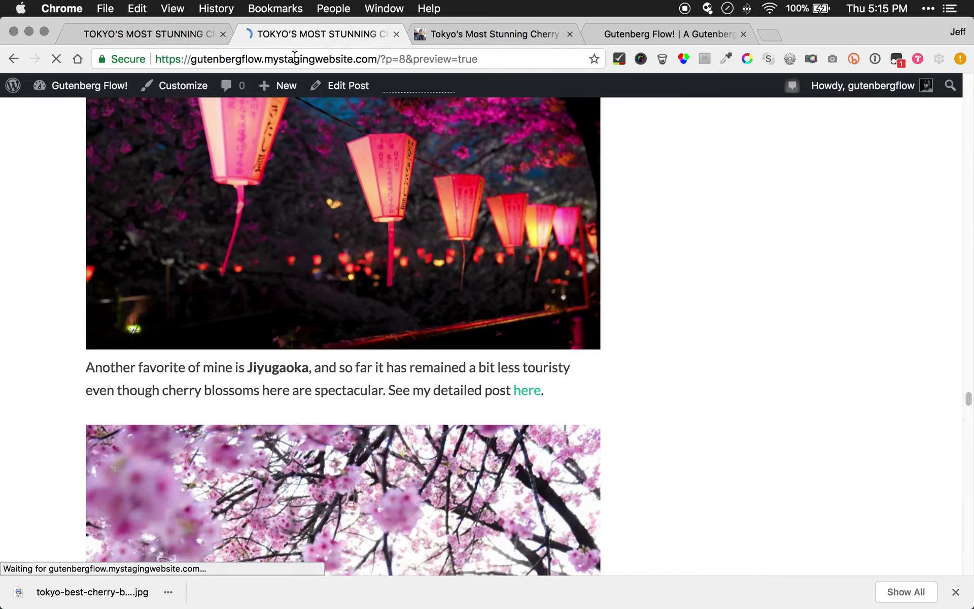
# Switch to the original travelwithnanob.com article and examine the sharing, related-posts, tags and author sections at its end
pyautogui.hotkey('ctrl', 'Tab')
pyautogui.scroll(-20, 143, 247)
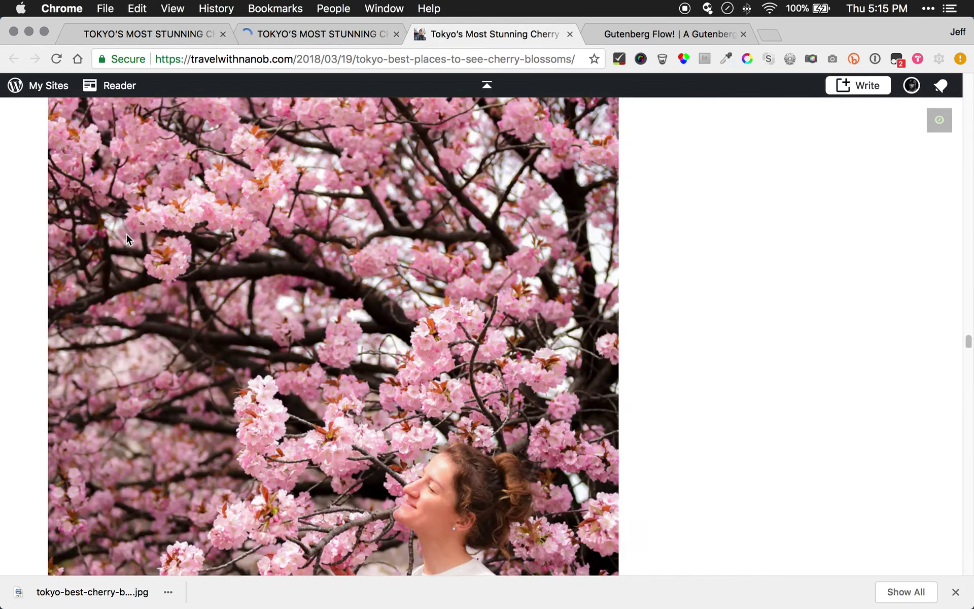
pyautogui.scroll(-4, 120, 239)
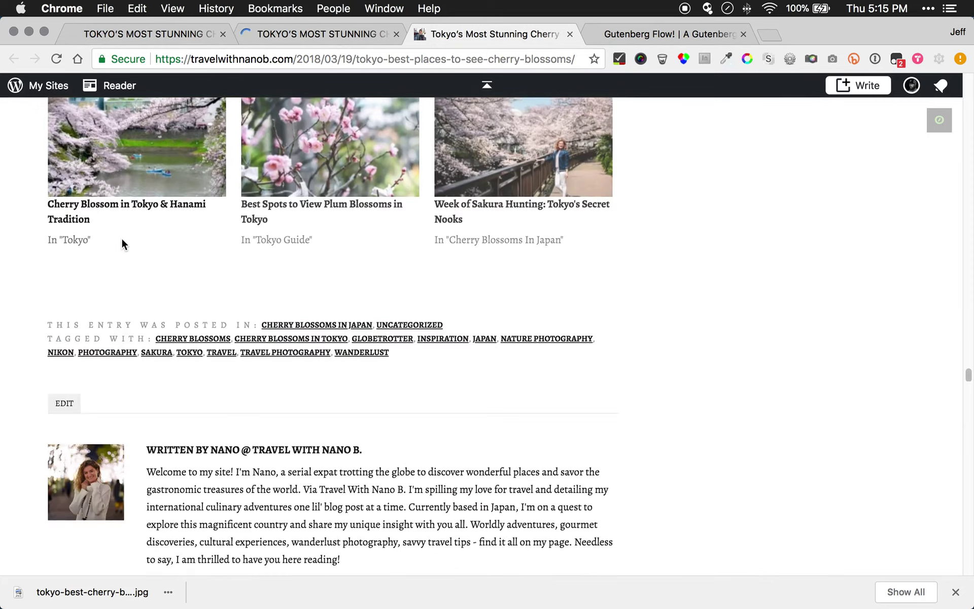
pyautogui.scroll(13, 121, 238)
pyautogui.scroll(-9, 118, 239)
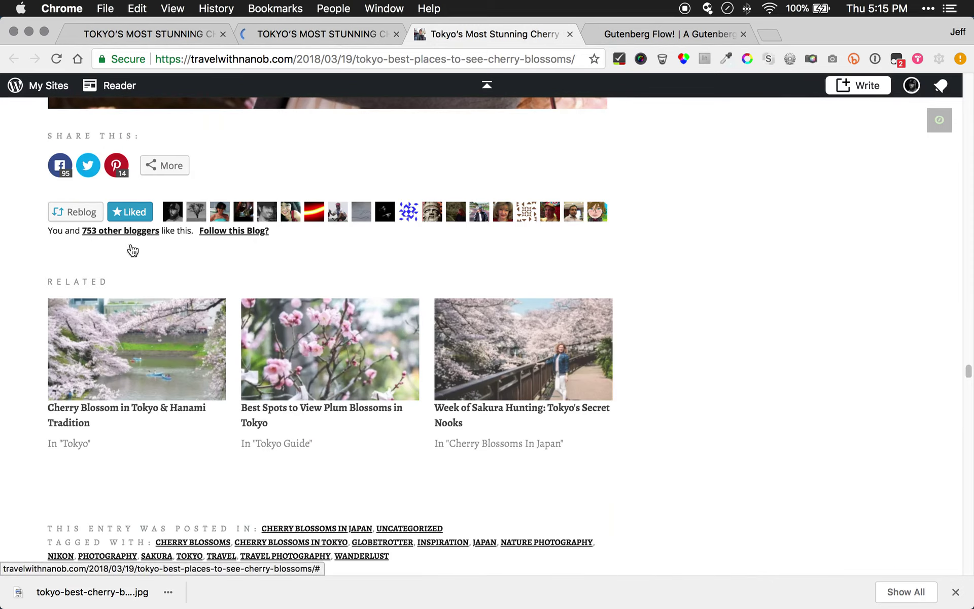
pyautogui.scroll(-6, 57, 317)
pyautogui.scroll(-3, 57, 316)
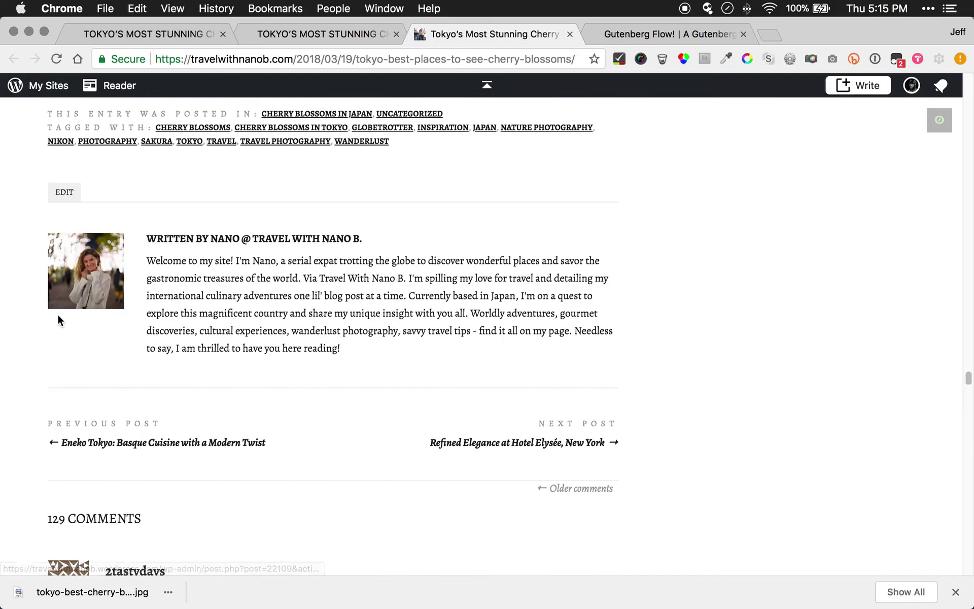
# Examine the original article's comments section, and review the post preview from its header down to the reply form
pyautogui.scroll(-4, 53, 327)
pyautogui.scroll(-4, 31, 335)
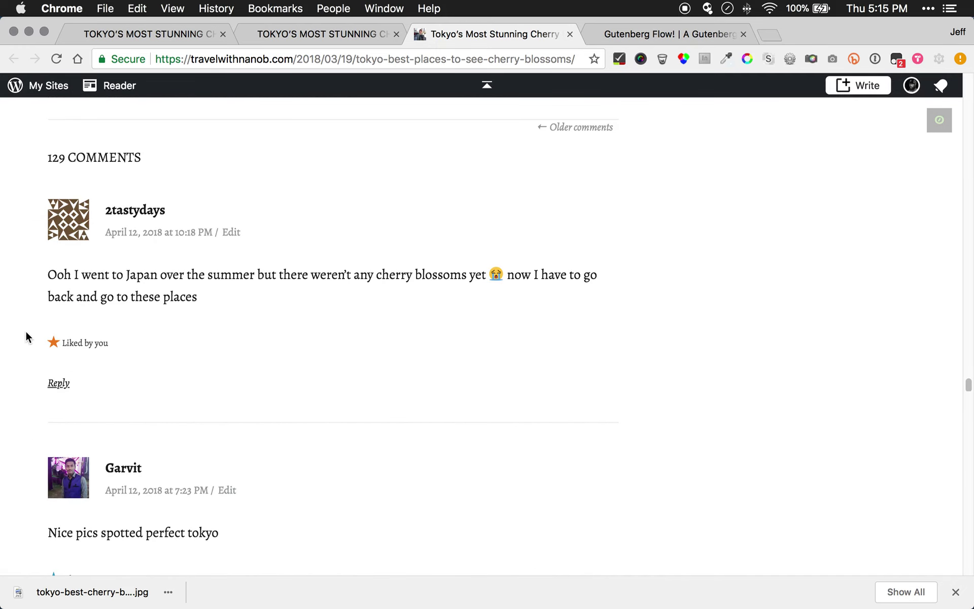
pyautogui.click(301, 32)
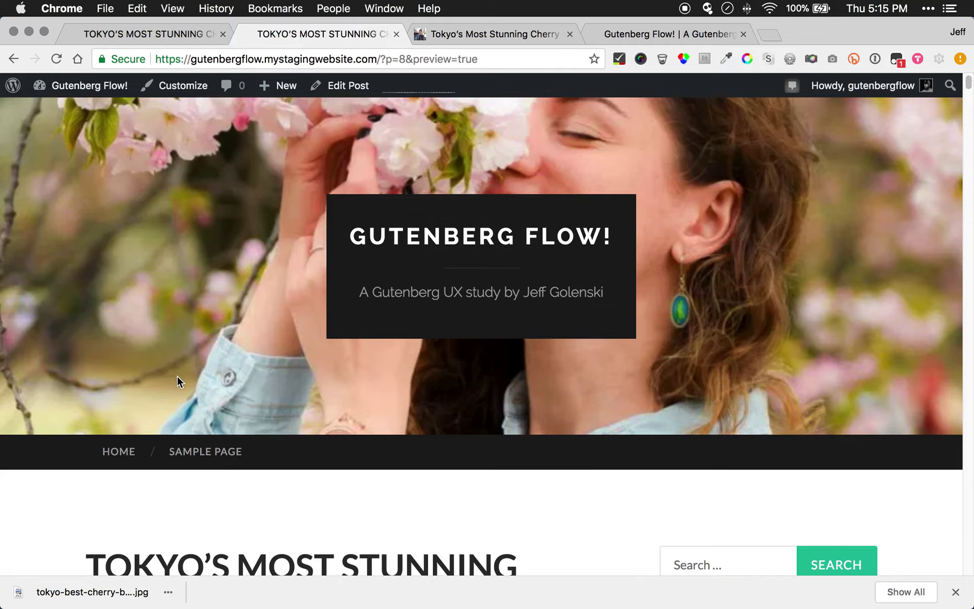
pyautogui.scroll(-3, 175, 365)
pyautogui.scroll(-20, 170, 347)
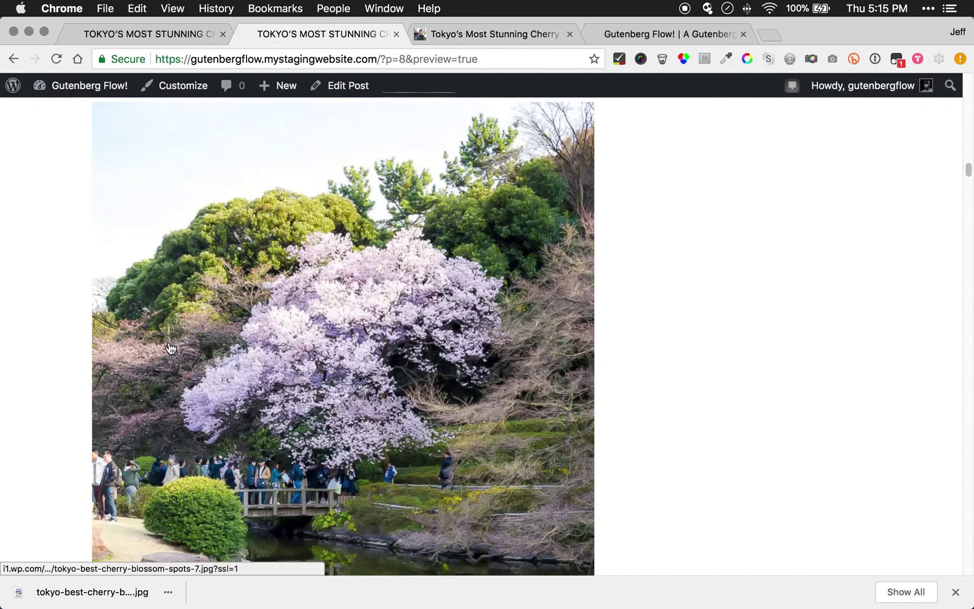
pyautogui.scroll(-20, 167, 345)
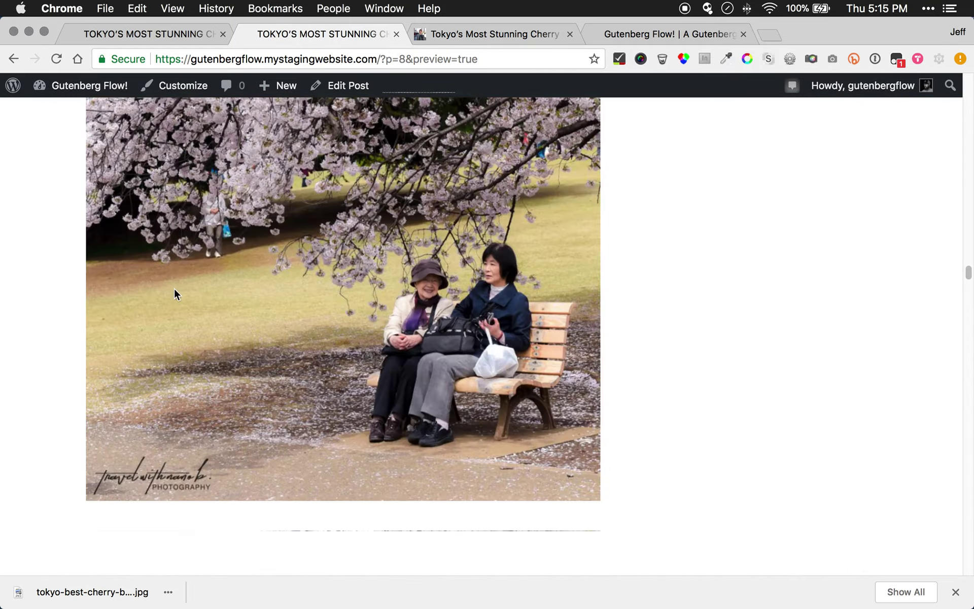
pyautogui.scroll(-15, 174, 289)
pyautogui.scroll(-20, 176, 287)
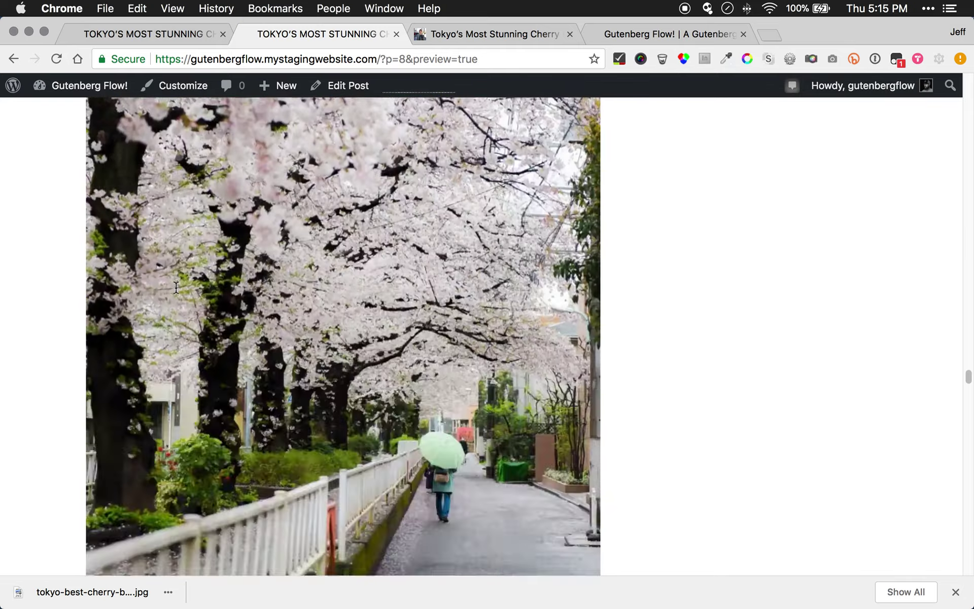
pyautogui.scroll(-20, 176, 287)
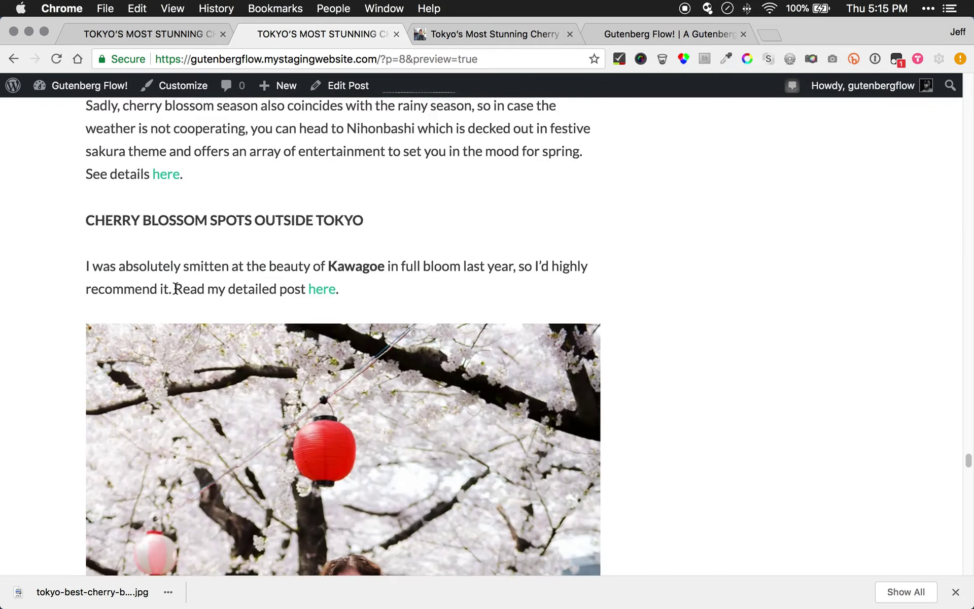
pyautogui.scroll(-20, 176, 293)
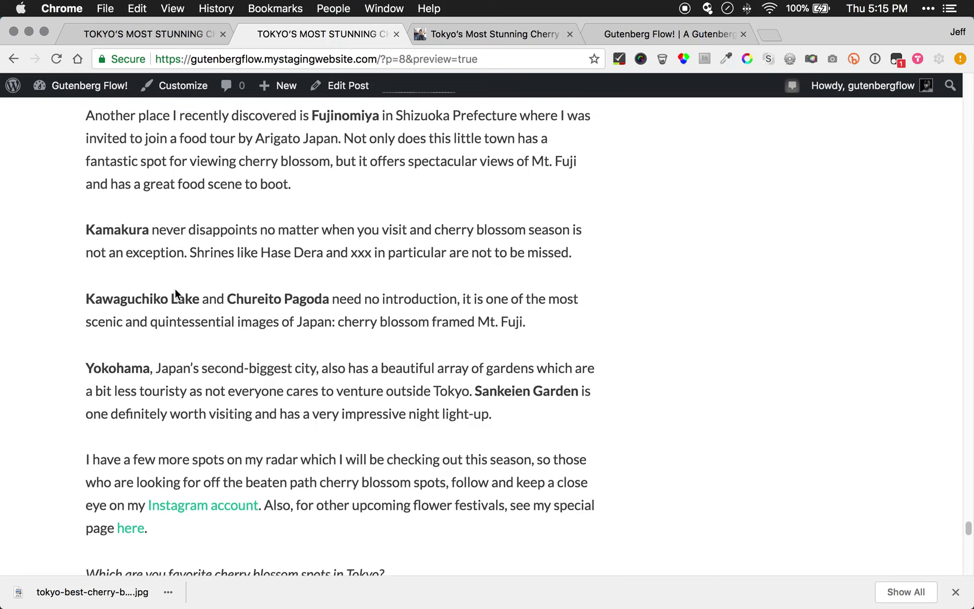
pyautogui.scroll(-10, 174, 335)
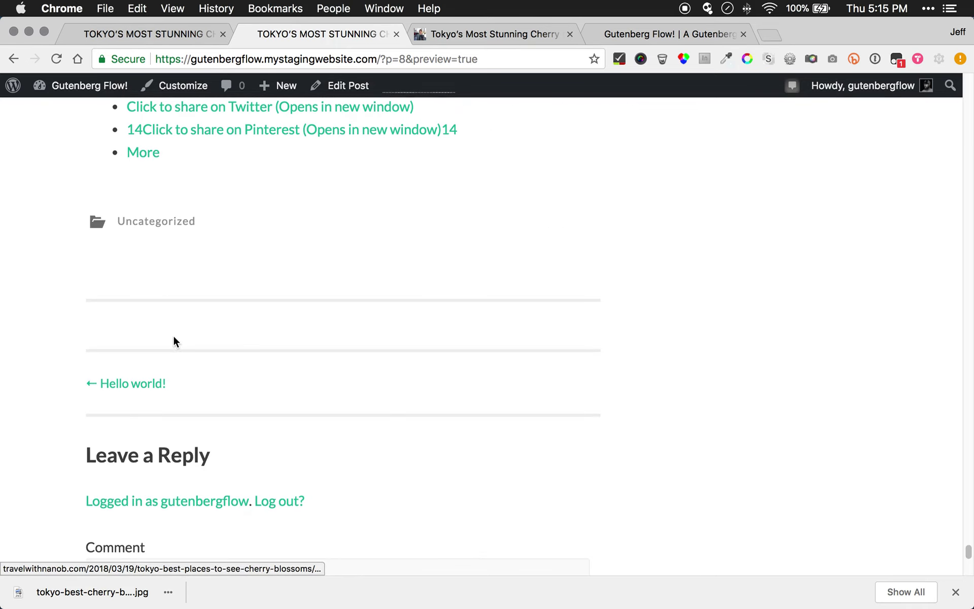
# Switch to the original article and examine it from the comments back up to its opening paragraph
pyautogui.click(446, 33)
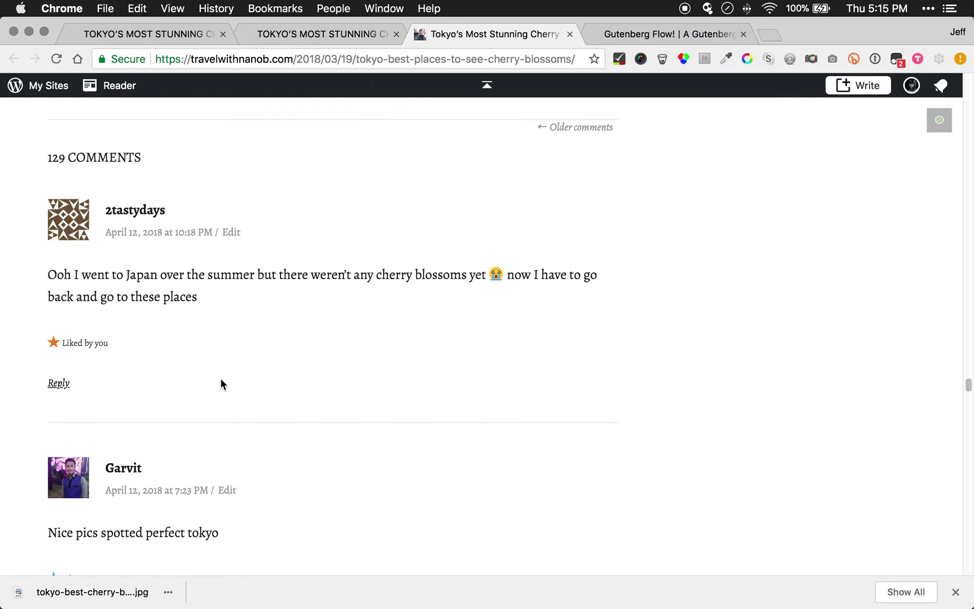
pyautogui.scroll(10, 218, 355)
pyautogui.scroll(5, 217, 355)
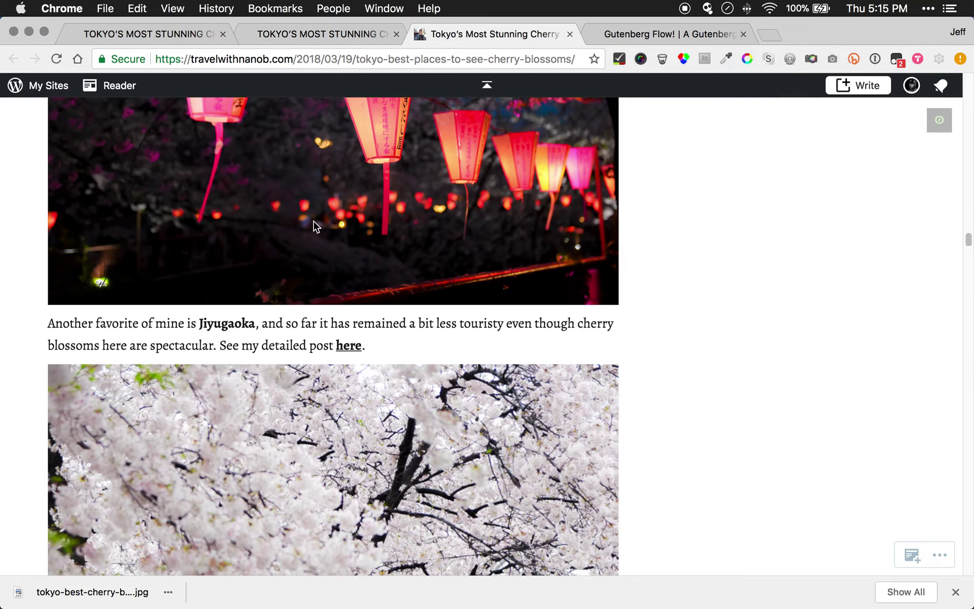
pyautogui.scroll(15, 363, 223)
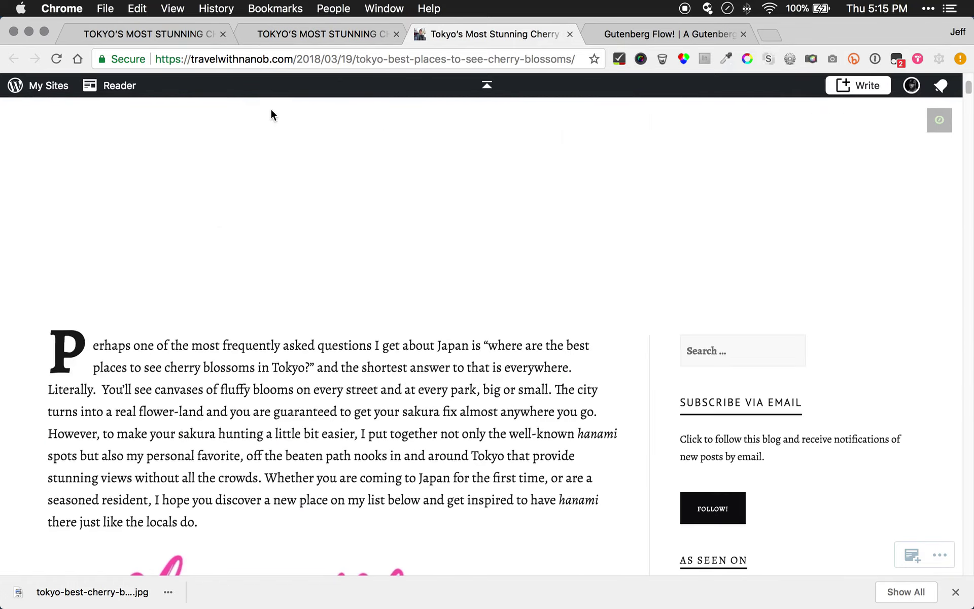
# Return to the post editor, select the river boating image below the Chidorigafuchi paragraph, and check its link option
pyautogui.click(144, 34)
pyautogui.scroll(15, 614, 306)
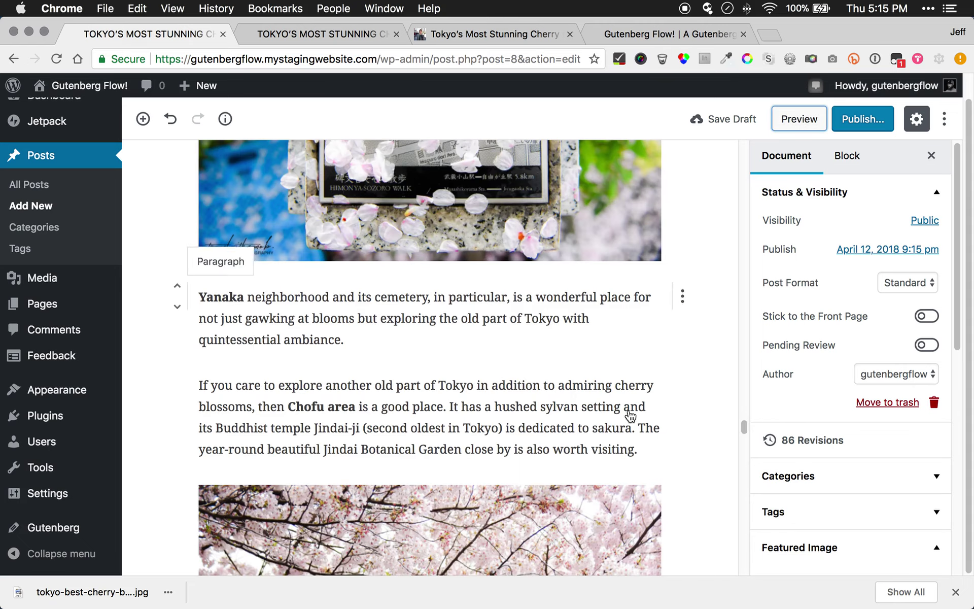
pyautogui.moveTo(744, 427); pyautogui.dragTo(745, 123)
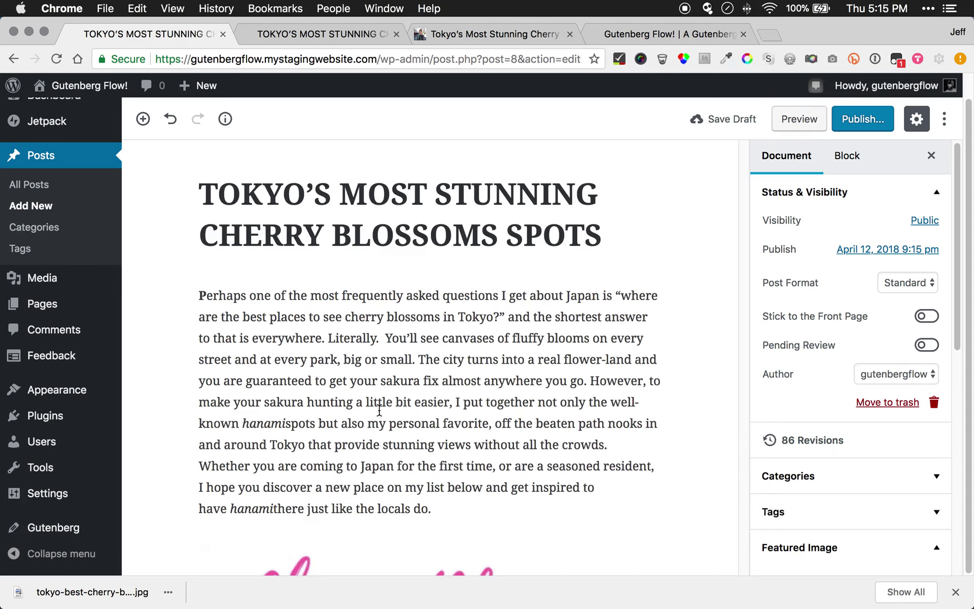
pyautogui.scroll(-20, 380, 410)
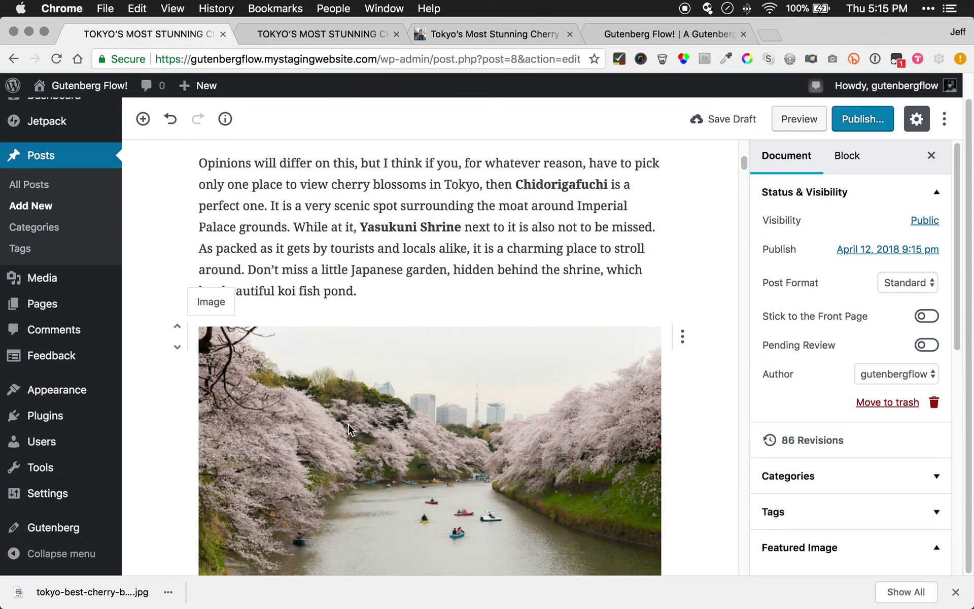
pyautogui.click(349, 431)
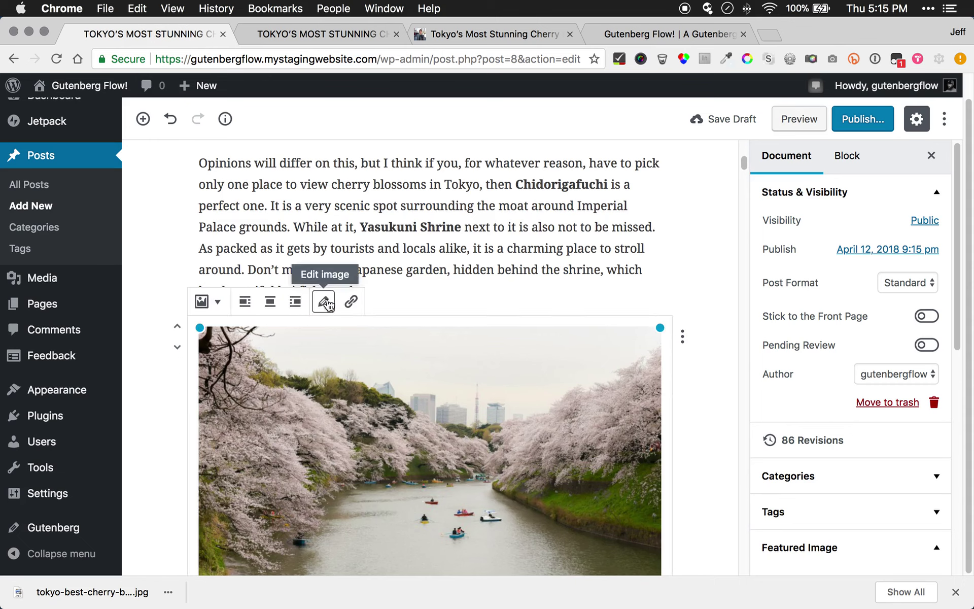
pyautogui.click(352, 304)
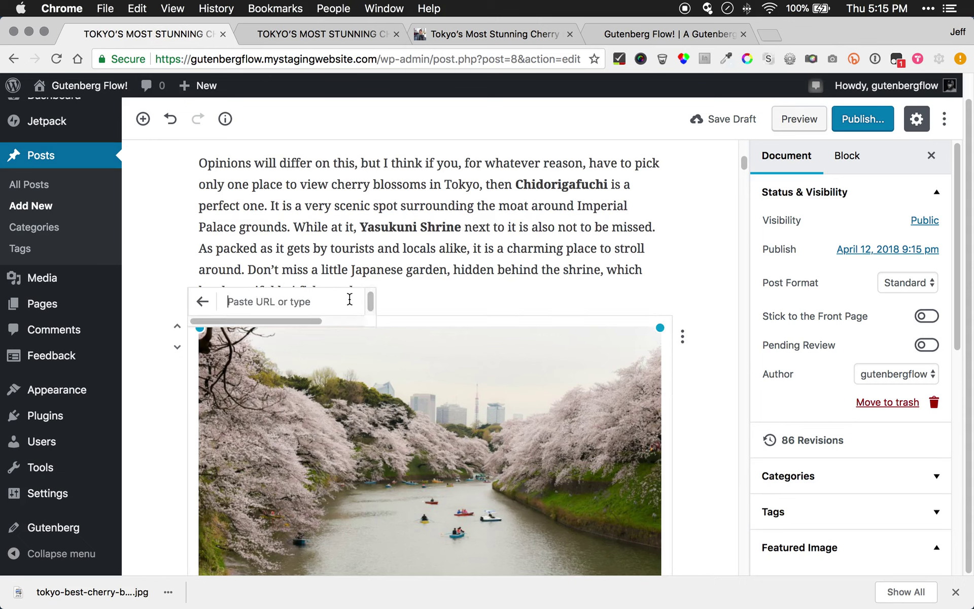
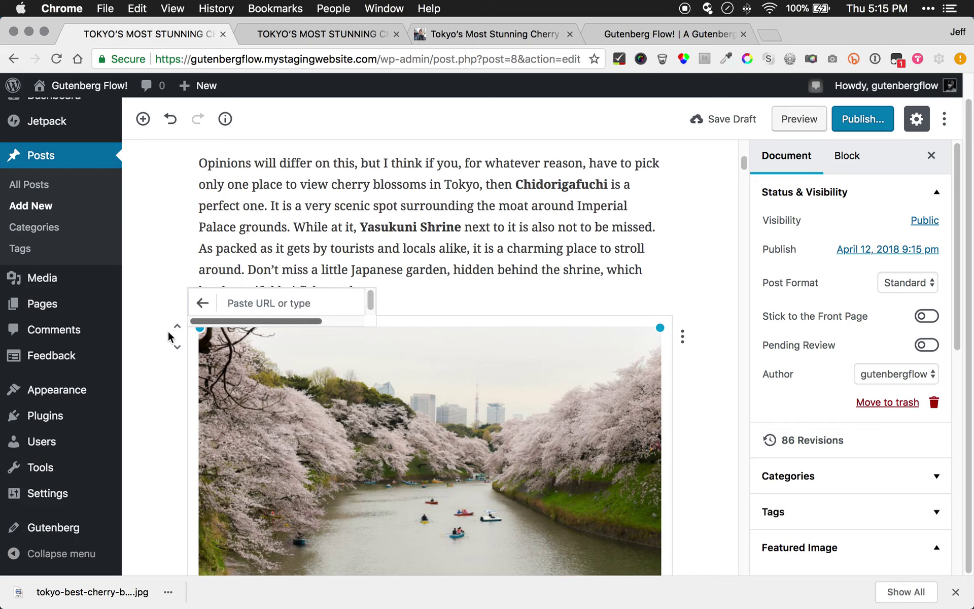
# Show the river image's advanced settings, check which block types it can transform into, and dismiss the downloads bar
pyautogui.click(683, 336)
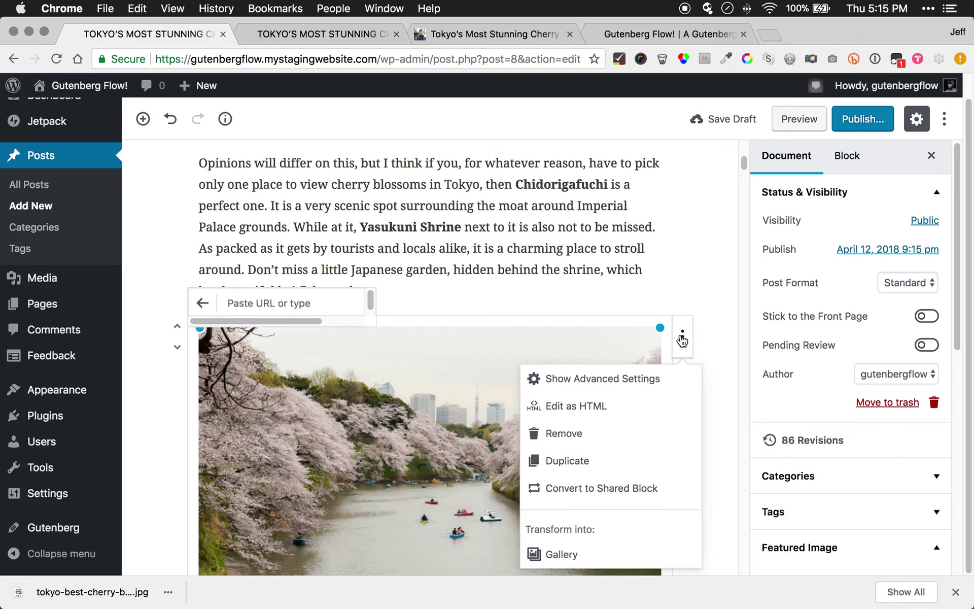
pyautogui.click(604, 381)
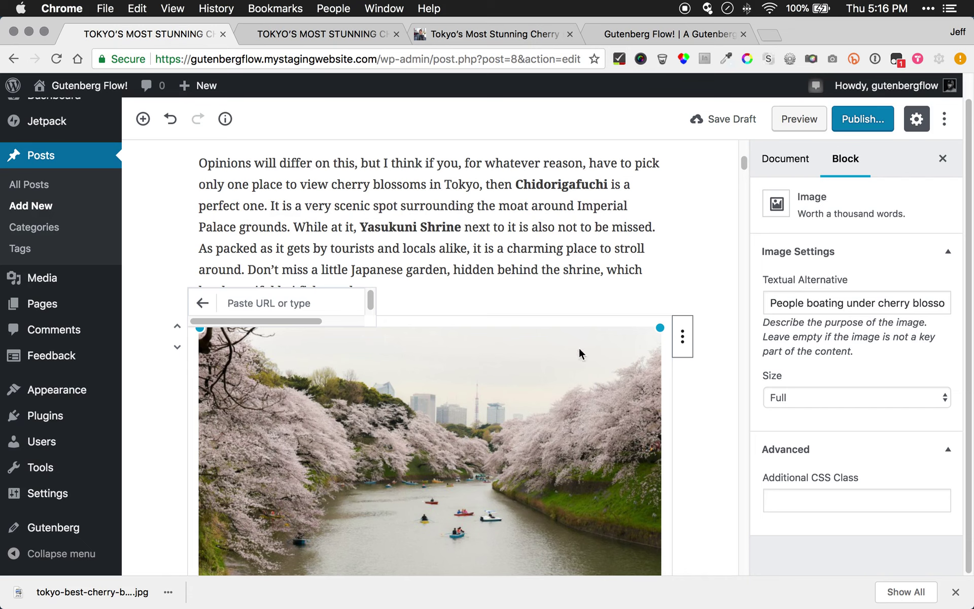
pyautogui.click(203, 303)
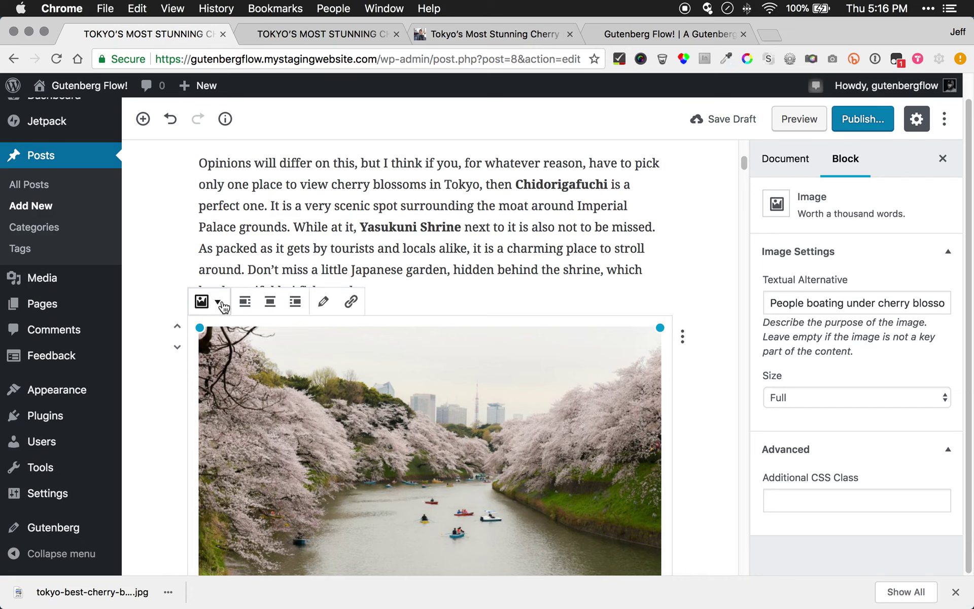
pyautogui.click(219, 304)
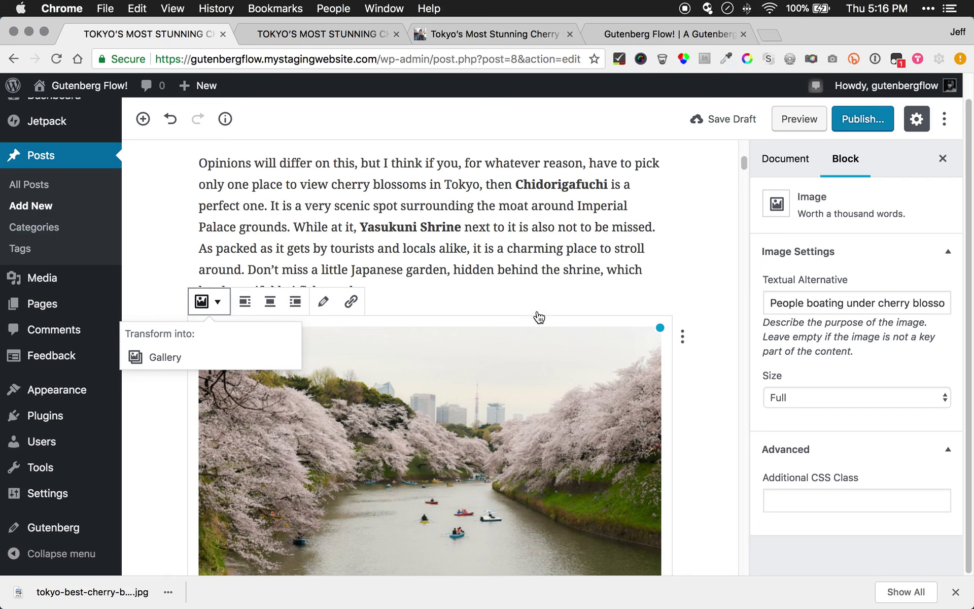
pyautogui.click(533, 369)
pyautogui.click(957, 592)
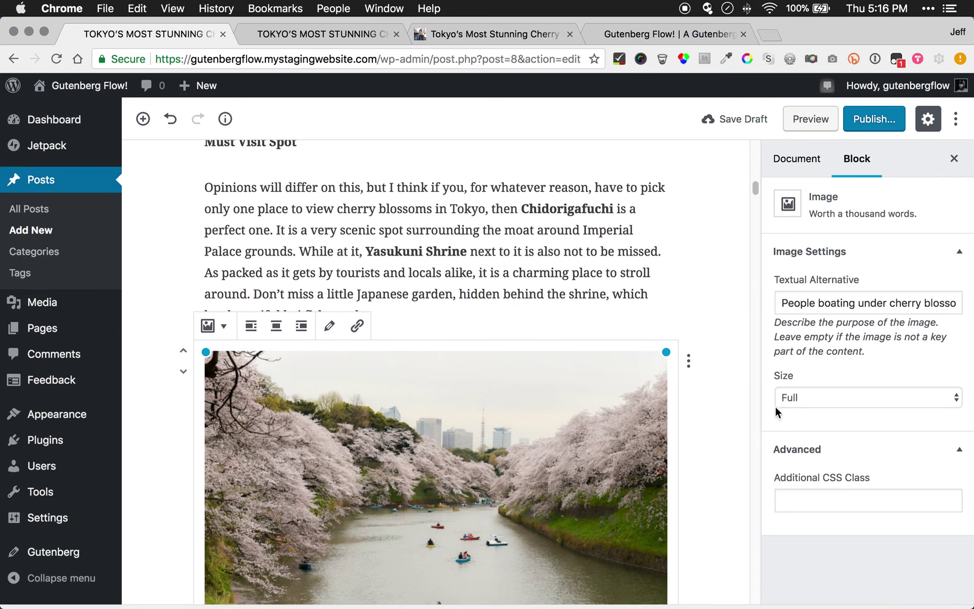
# Inspect the river image's attachment details in the media library and its available size options, keeping the size at Full
pyautogui.click(329, 329)
pyautogui.scroll(-1, 869, 401)
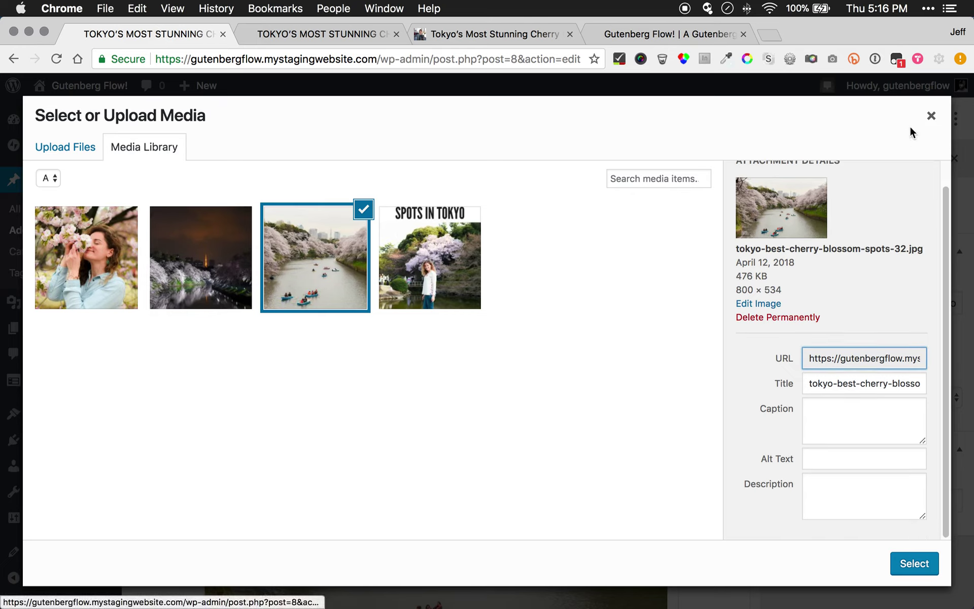
pyautogui.click(928, 117)
pyautogui.click(838, 398)
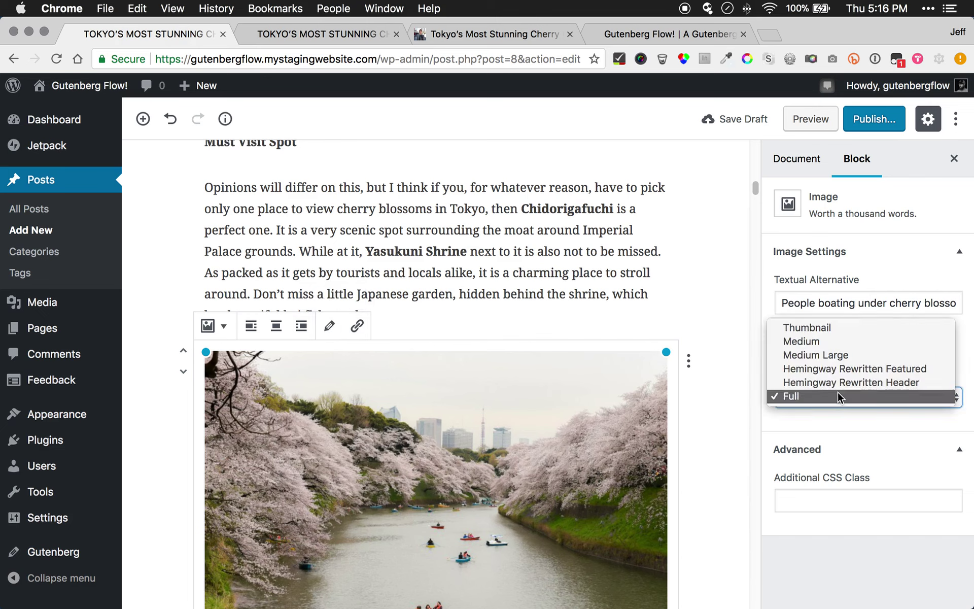
pyautogui.click(839, 396)
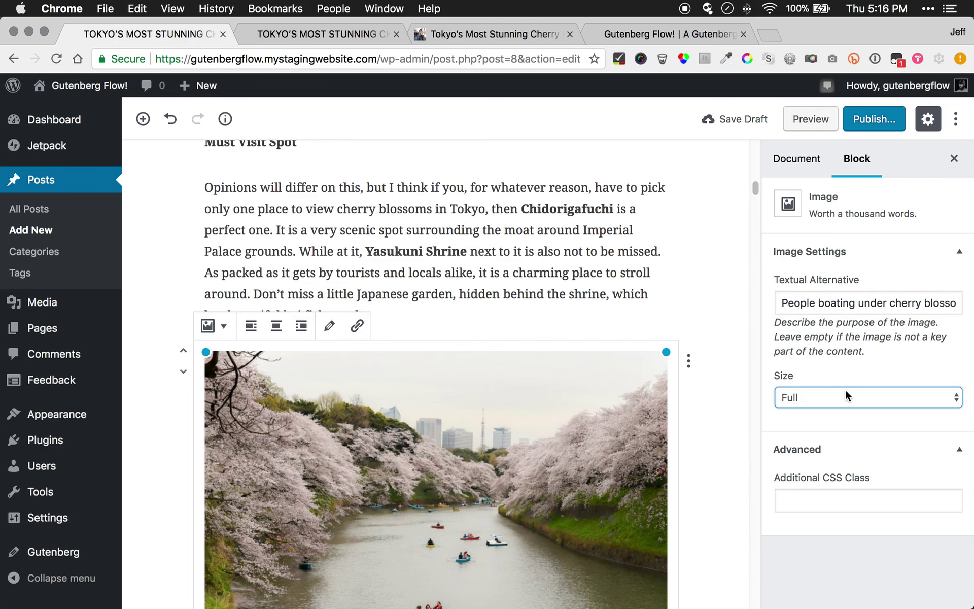
# Check the block actions available for the river image and return to the Chidorigafuchi paragraph
pyautogui.click(447, 435)
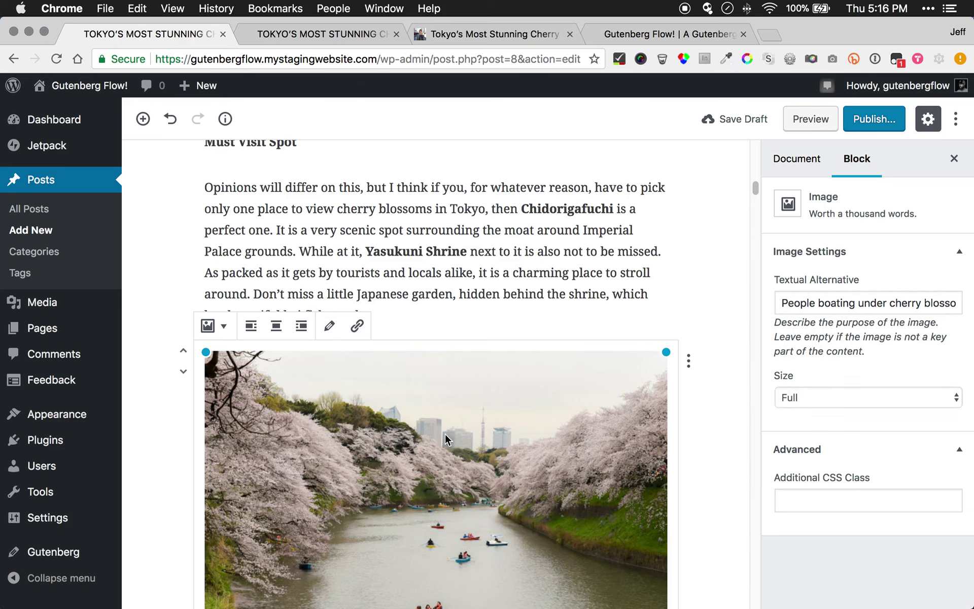
pyautogui.click(688, 361)
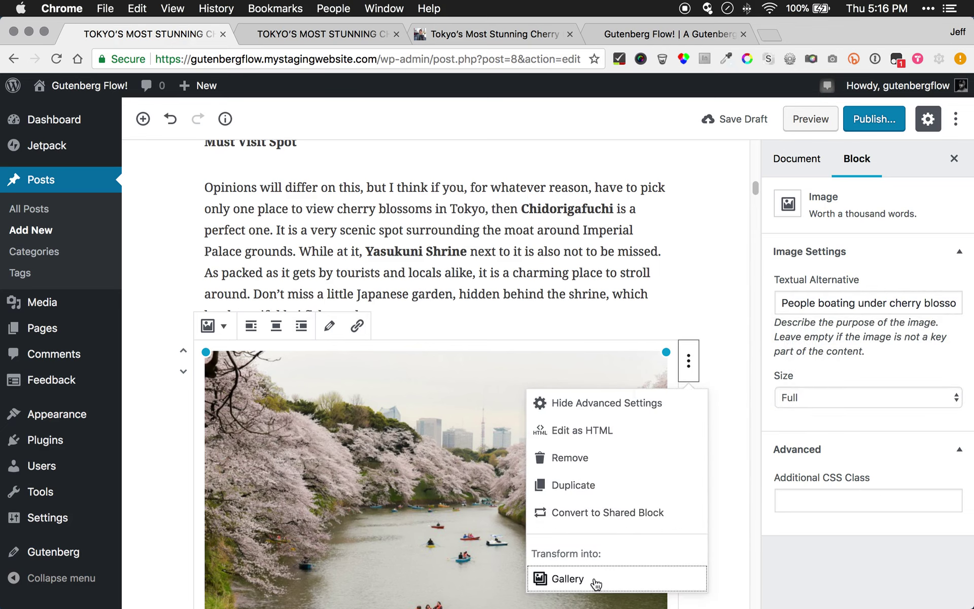
pyautogui.click(523, 252)
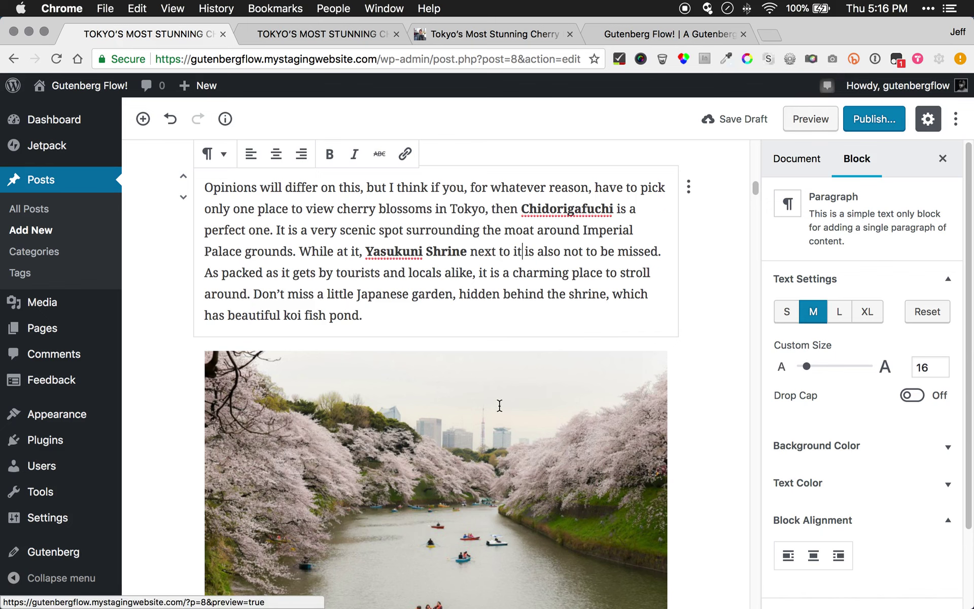
# Publish the cherry blossom post publicly and open its live page
pyautogui.scroll(-1, 497, 404)
pyautogui.click(870, 121)
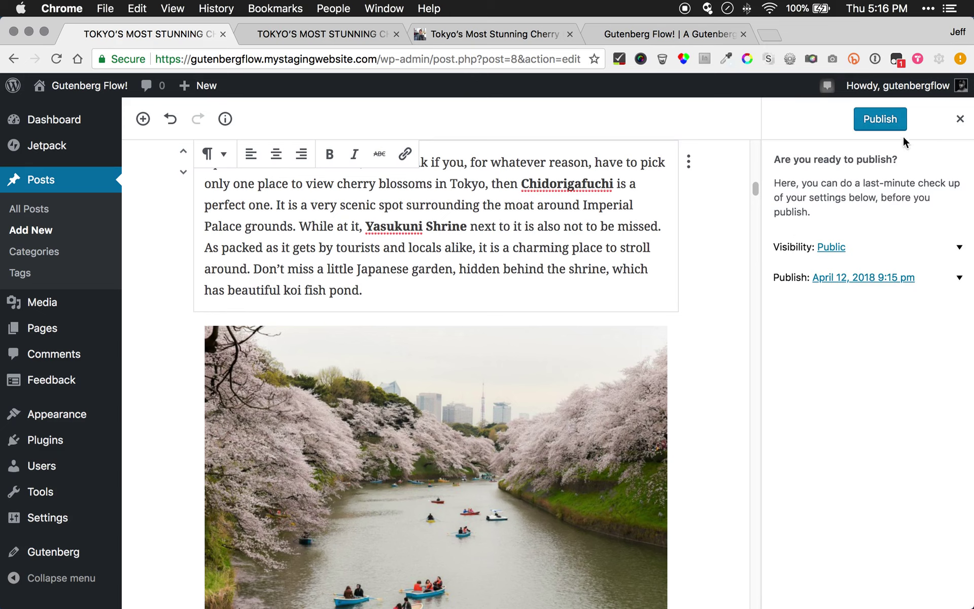
pyautogui.click(884, 120)
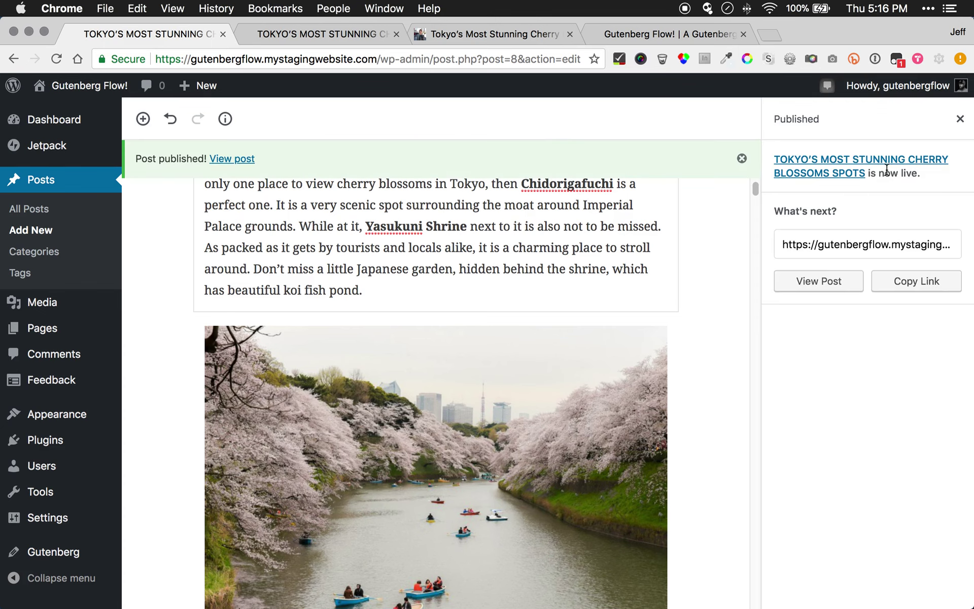
pyautogui.click(824, 283)
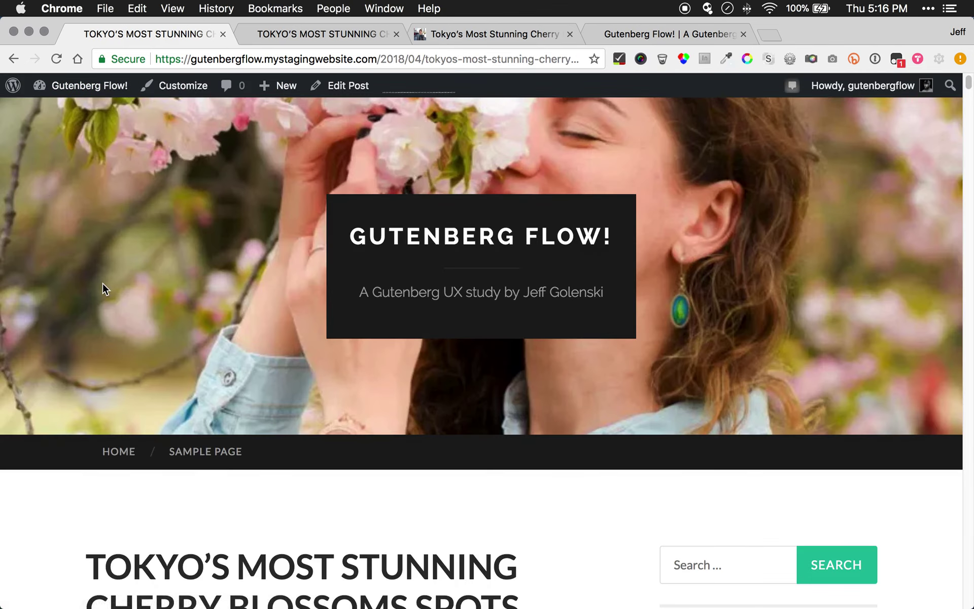
# Review the published cherry blossom post on the live site, from the header through its text and images to the share section
pyautogui.scroll(-5, 101, 285)
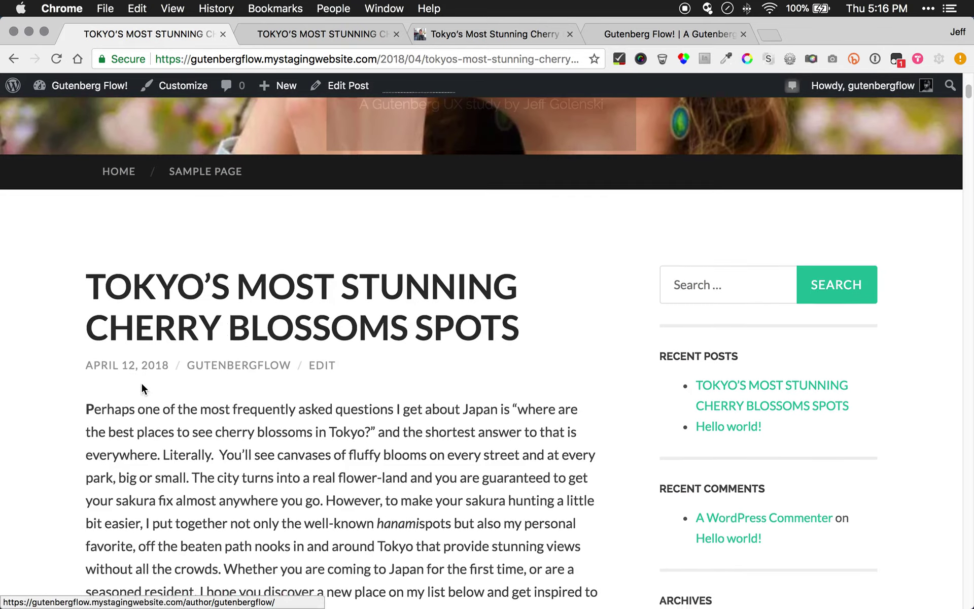
pyautogui.scroll(-10, 142, 381)
pyautogui.scroll(15, 141, 382)
pyautogui.scroll(-6, 141, 382)
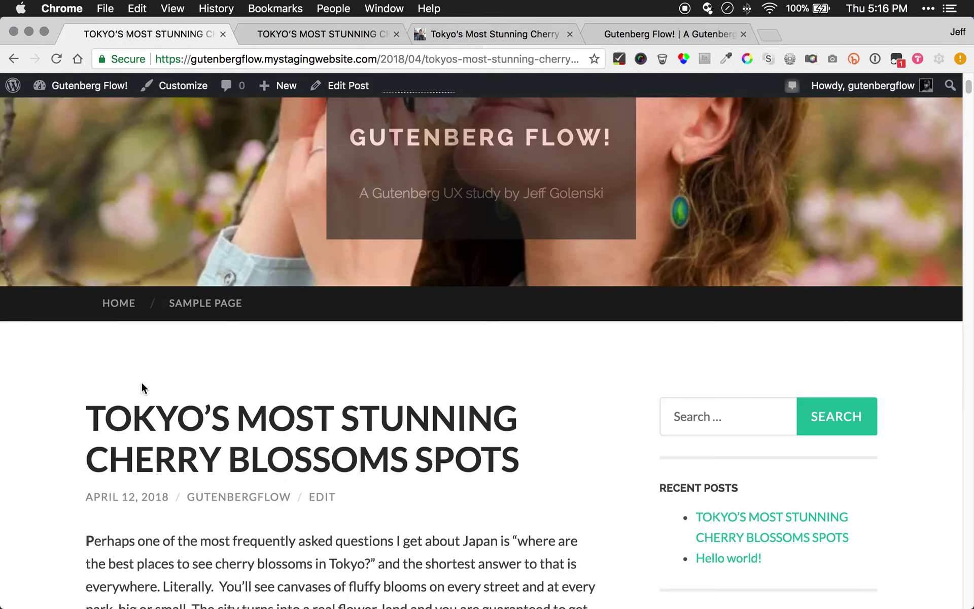
pyautogui.scroll(-20, 300, 403)
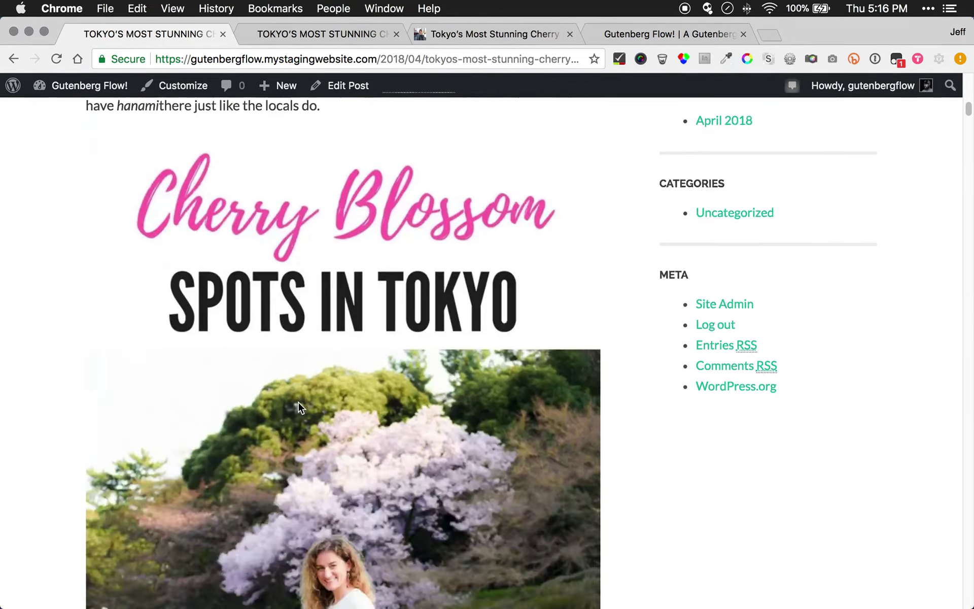
pyautogui.scroll(-20, 301, 407)
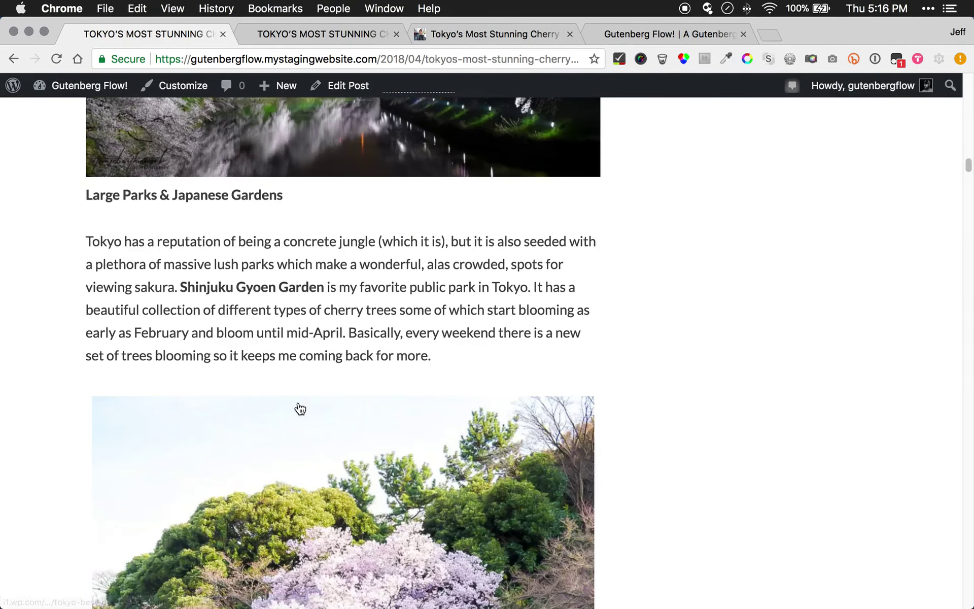
pyautogui.scroll(-20, 301, 409)
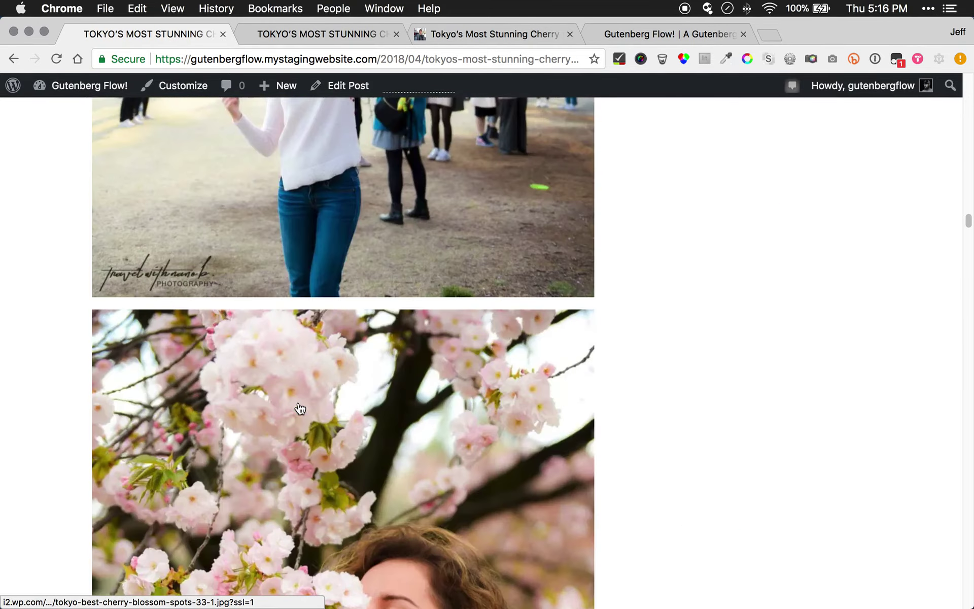
pyautogui.scroll(-20, 299, 407)
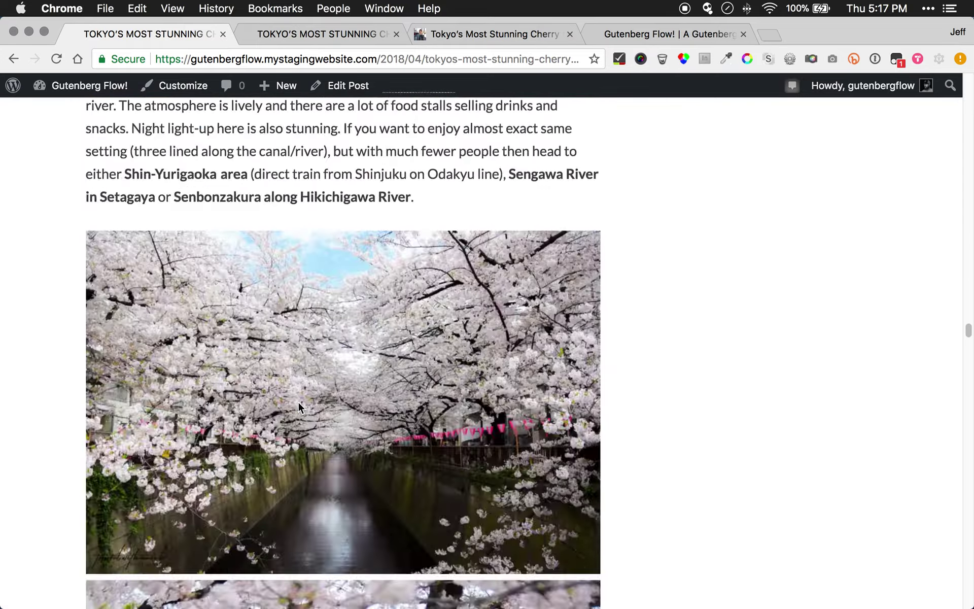
pyautogui.scroll(-20, 298, 404)
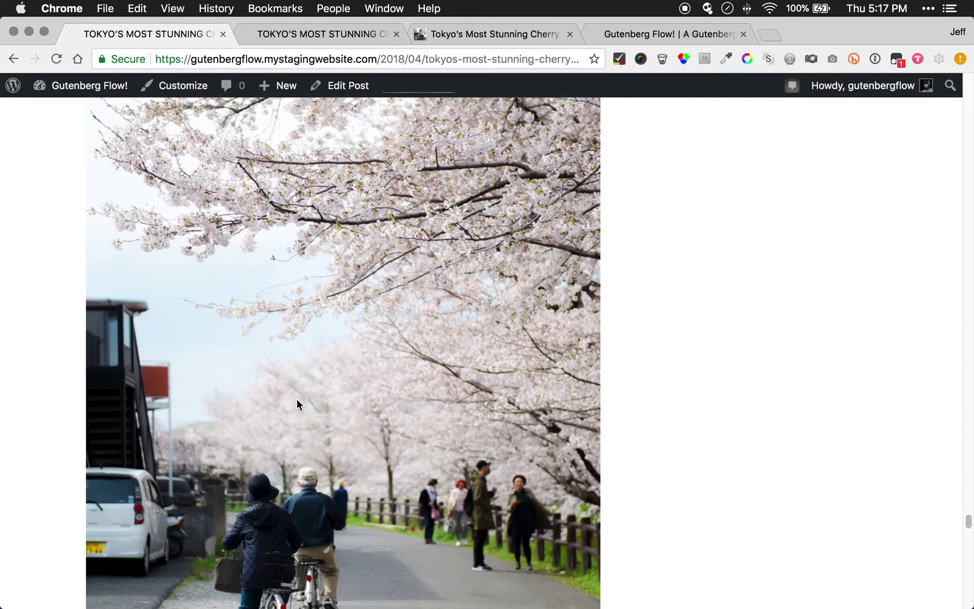
pyautogui.scroll(10, 294, 395)
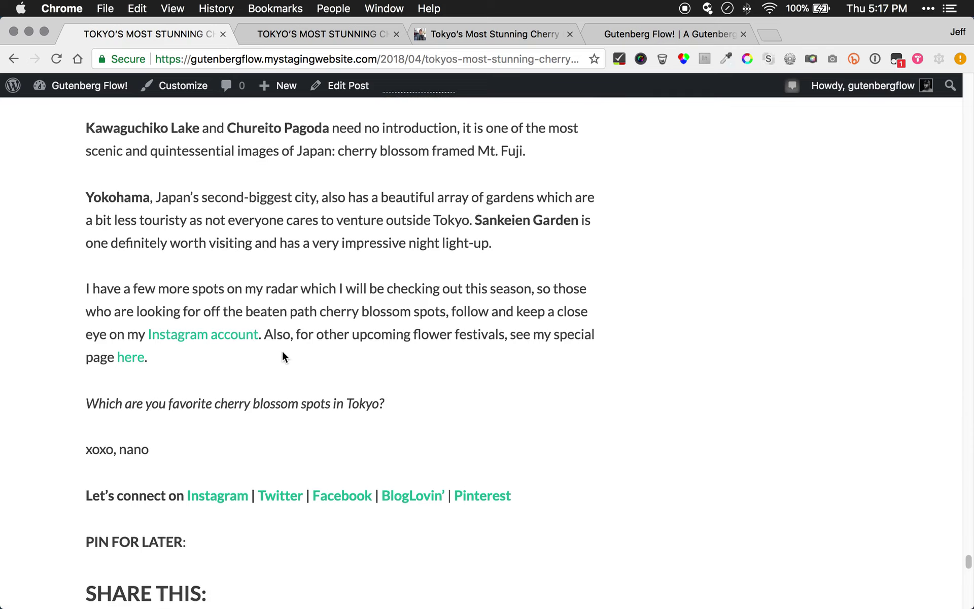
pyautogui.scroll(10, 324, 330)
pyautogui.scroll(20, 320, 327)
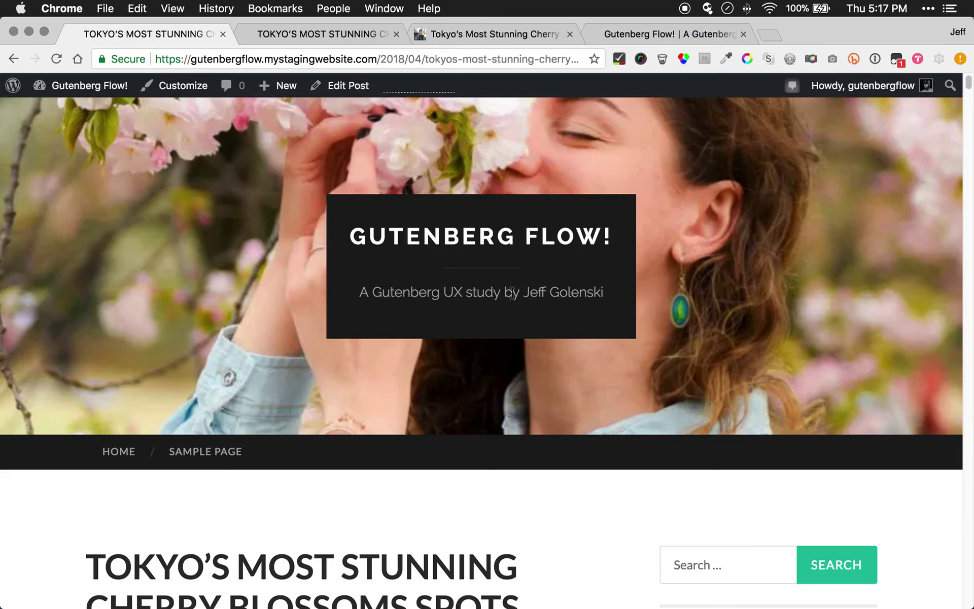
# Compare the opening of the original Travel With Nano B article with the published post
pyautogui.click(278, 36)
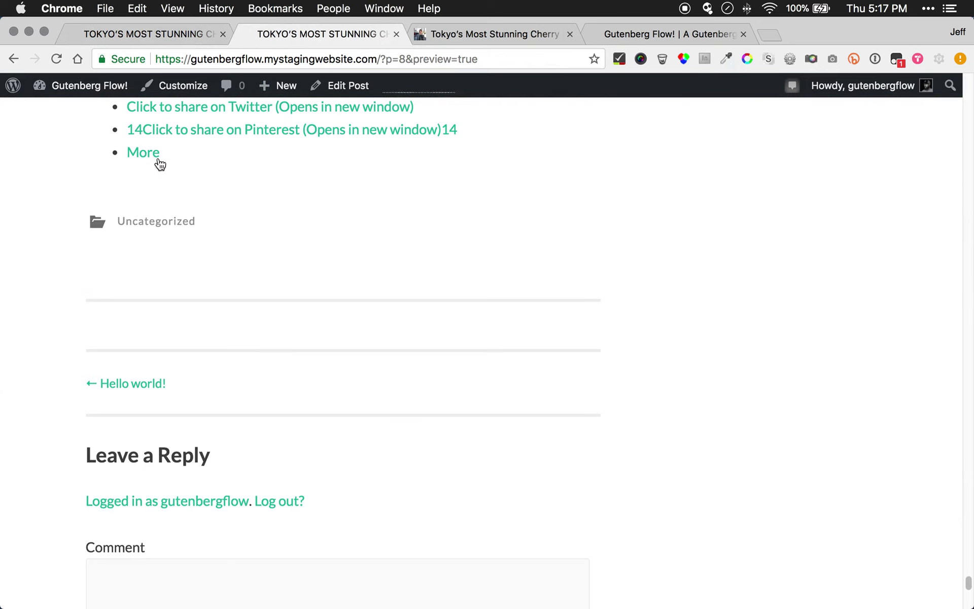
pyautogui.click(452, 34)
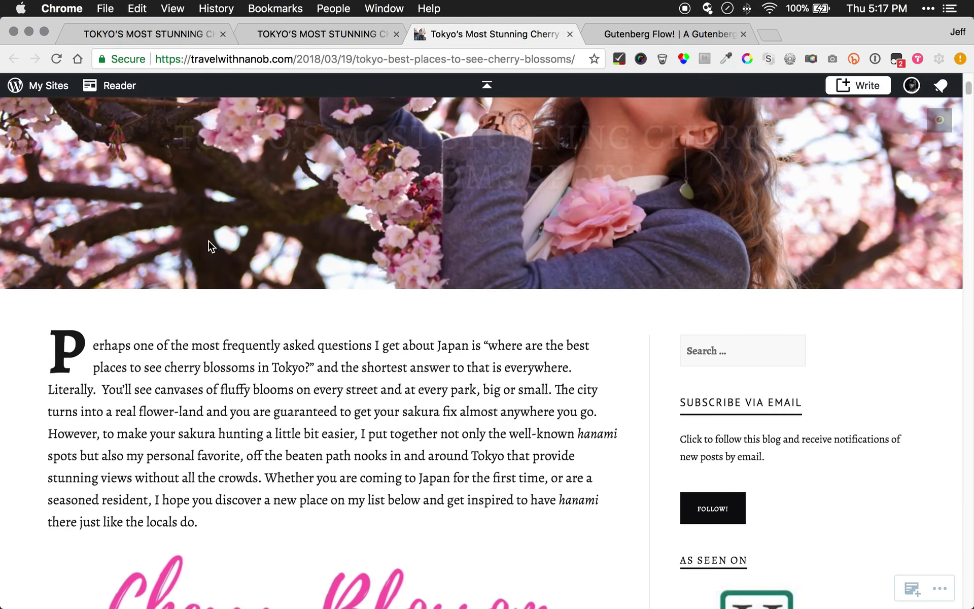
pyautogui.click(299, 30)
pyautogui.click(159, 35)
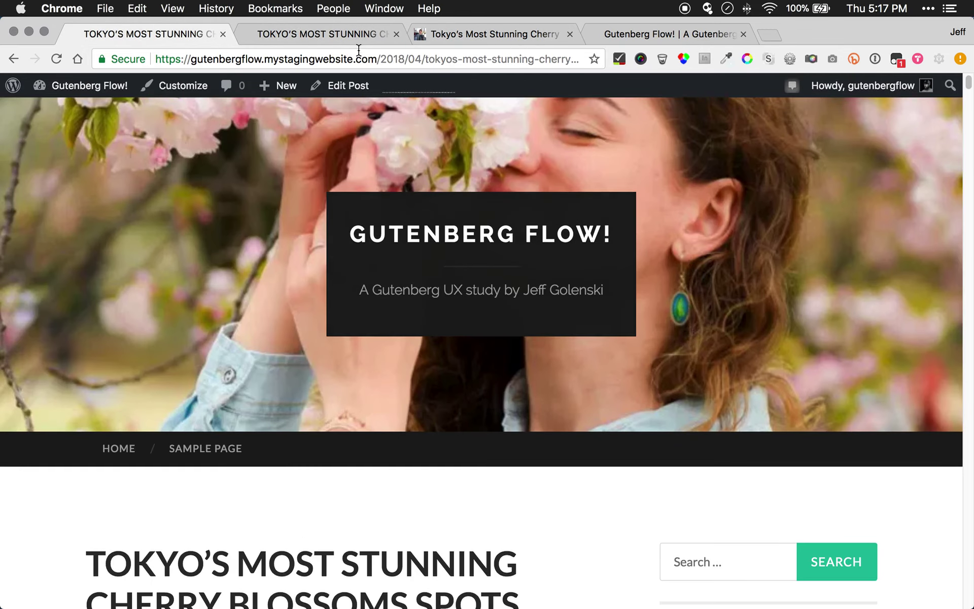
# Open the published post for editing and turn on the drop cap for its opening paragraph, keeping the default text size
pyautogui.scroll(-5, 383, 413)
pyautogui.click(315, 361)
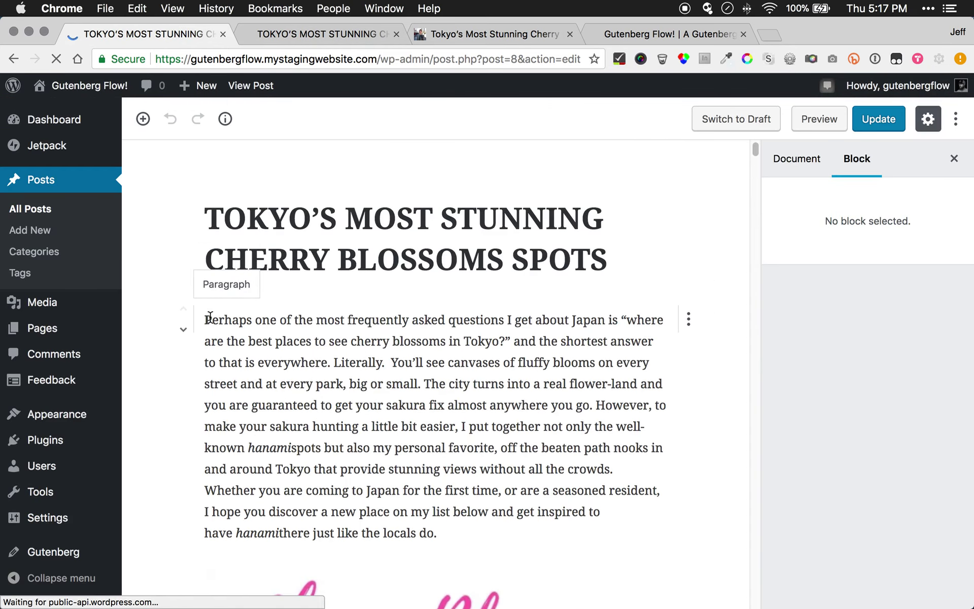
pyautogui.click(204, 319)
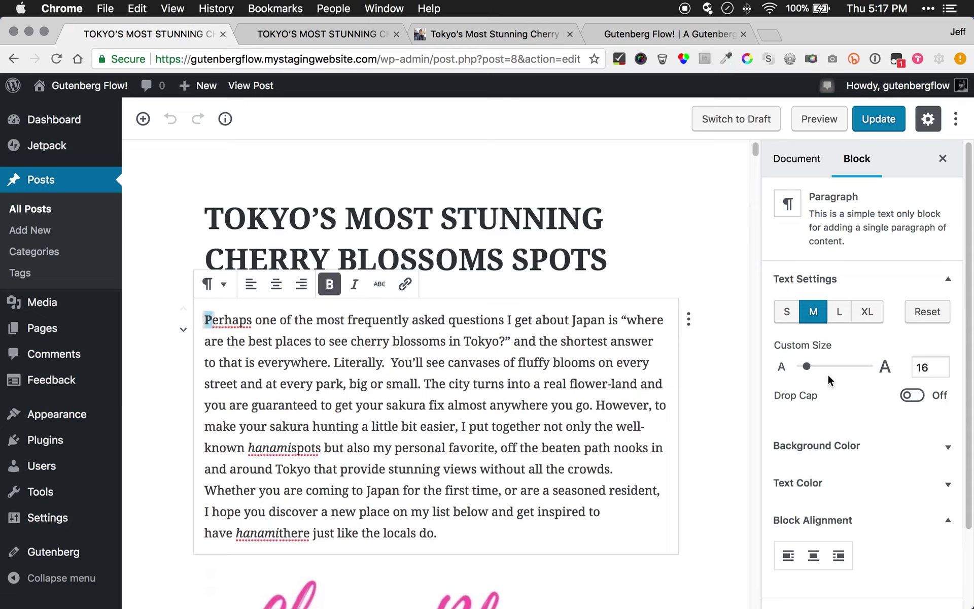
pyautogui.moveTo(807, 368)
pyautogui.mouseDown()
pyautogui.moveTo(826, 371)
pyautogui.moveTo(793, 365)
pyautogui.moveTo(815, 374)
pyautogui.mouseUp()
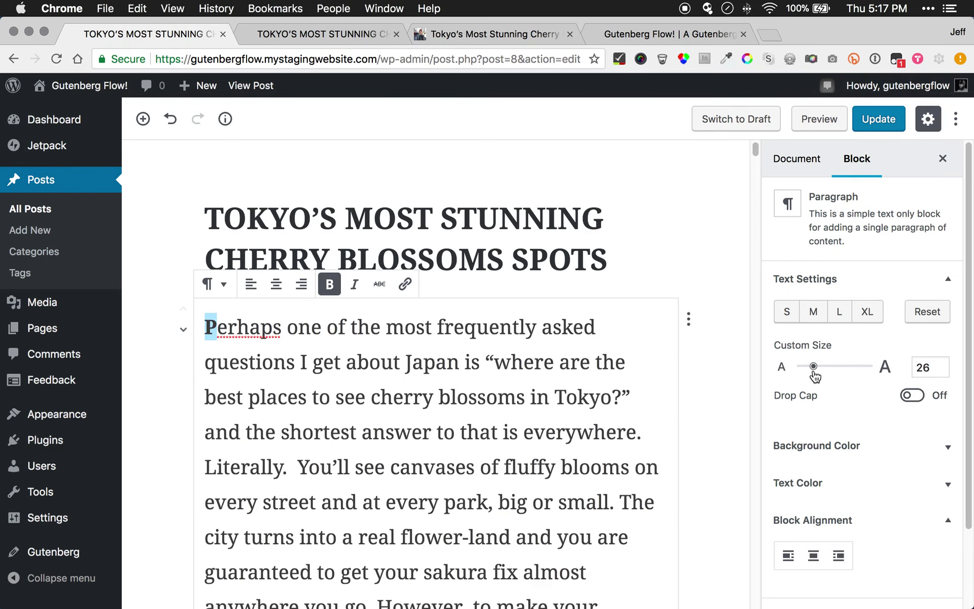
pyautogui.click(923, 315)
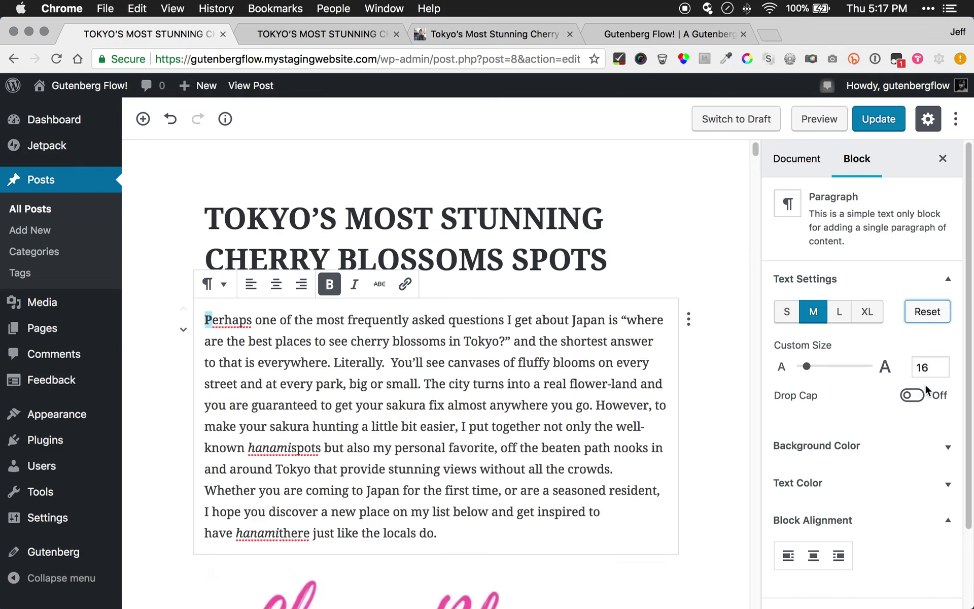
pyautogui.click(912, 395)
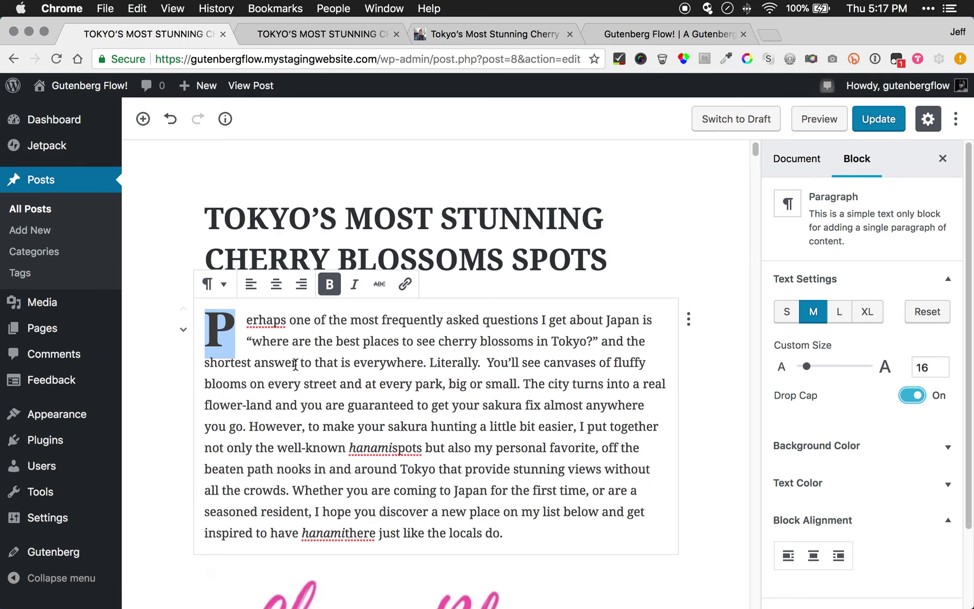
pyautogui.click(306, 336)
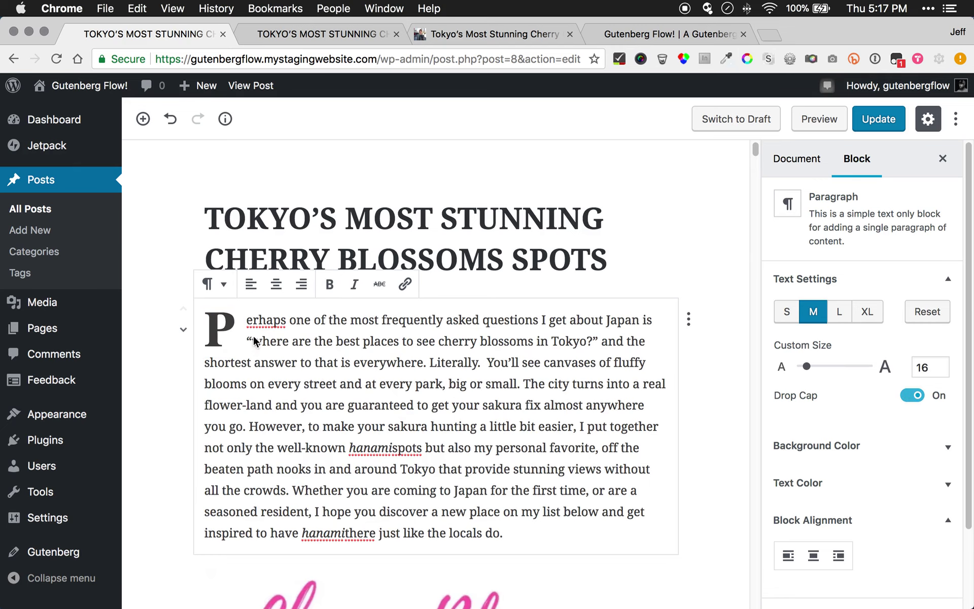
# Update the published post with the drop cap change and open its front-end page
pyautogui.click(817, 124)
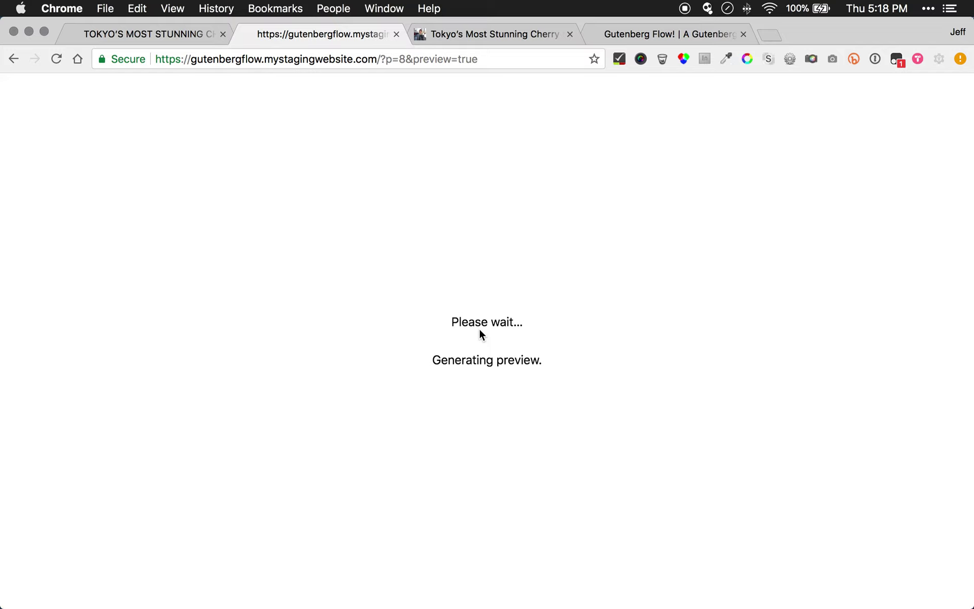
pyautogui.click(121, 27)
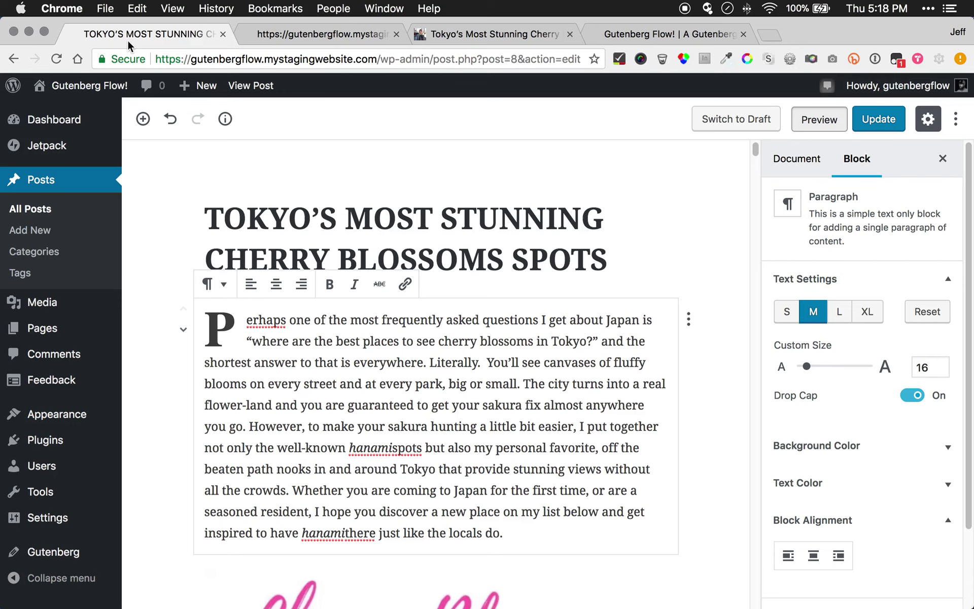
pyautogui.click(872, 122)
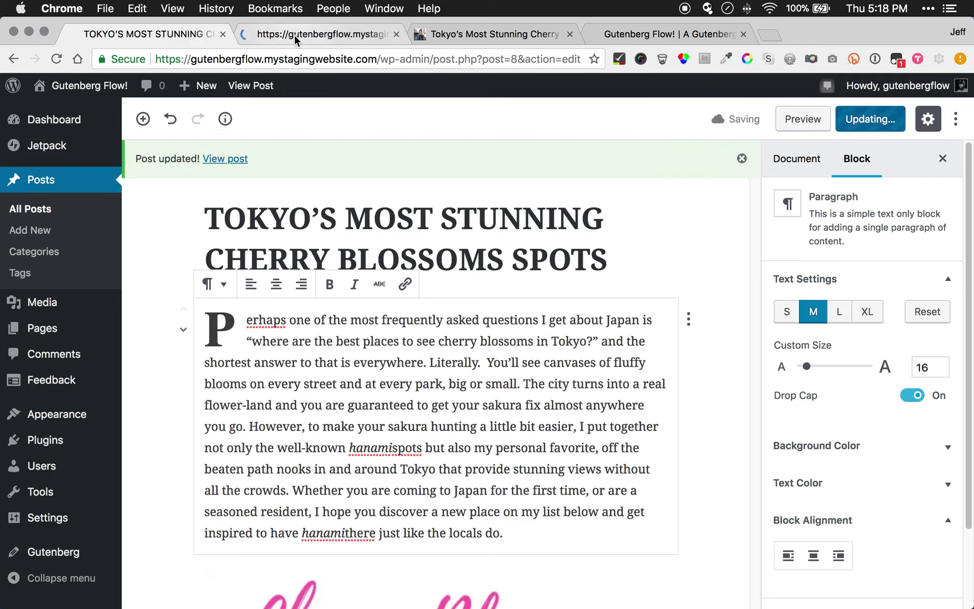
pyautogui.rightClick(231, 159)
pyautogui.click(284, 33)
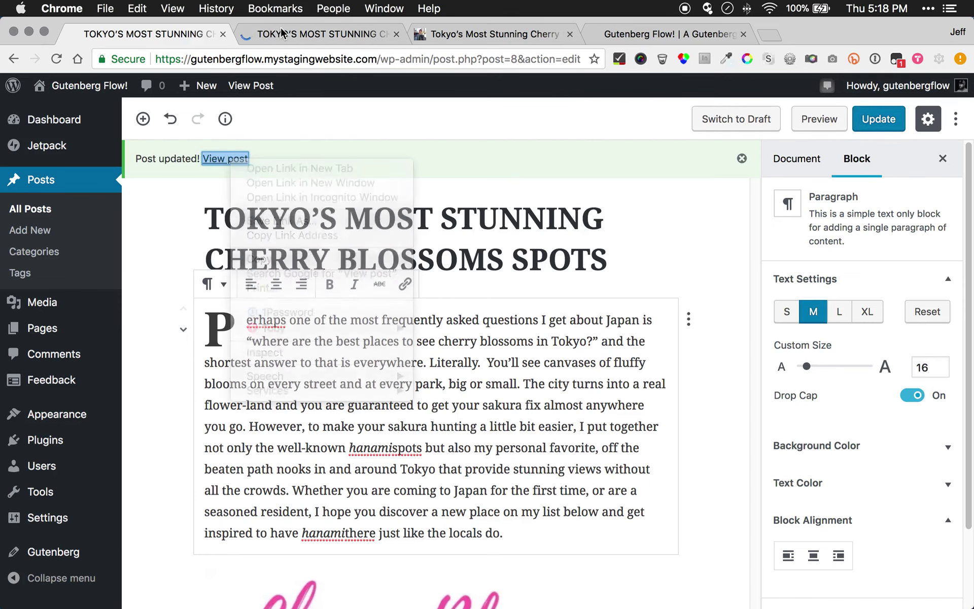
pyautogui.click(284, 34)
# Examine the drop cap in the opening paragraph of the live post
pyautogui.scroll(-5, 191, 236)
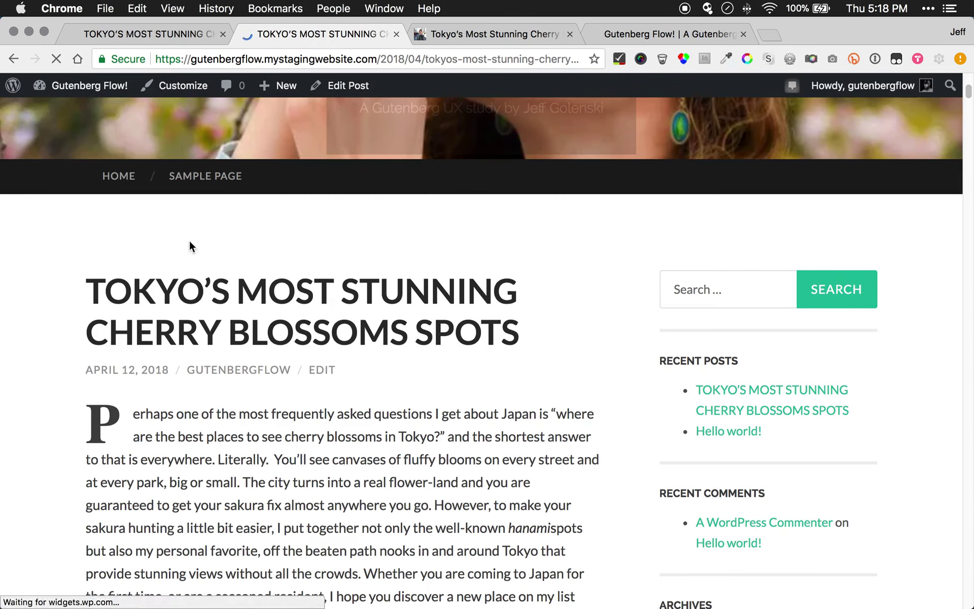
pyautogui.moveTo(85, 423)
pyautogui.mouseDown()
pyautogui.moveTo(178, 435)
pyautogui.moveTo(74, 415)
pyautogui.mouseUp()
pyautogui.click(206, 434)
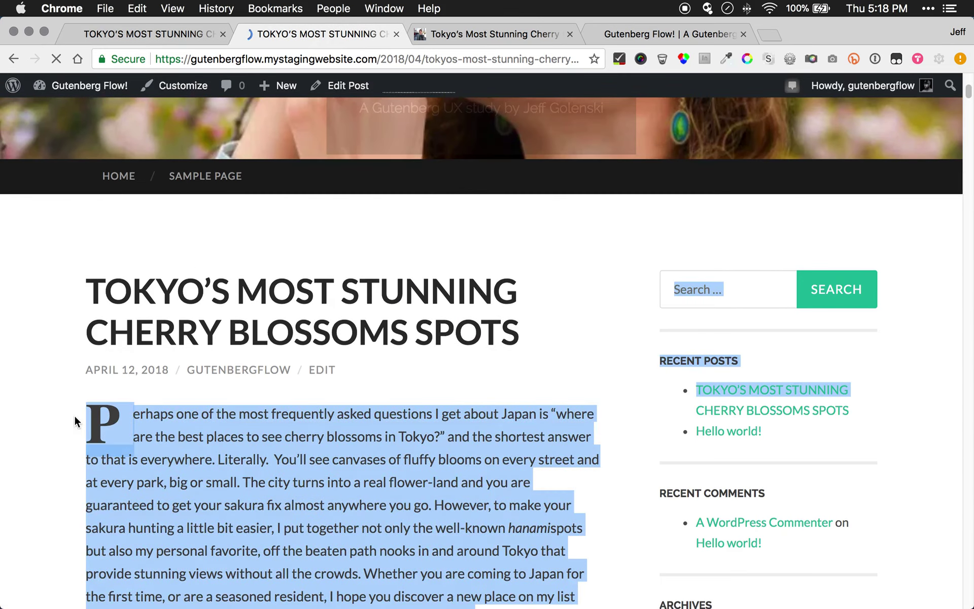
pyautogui.click(74, 415)
pyautogui.scroll(-1, 217, 443)
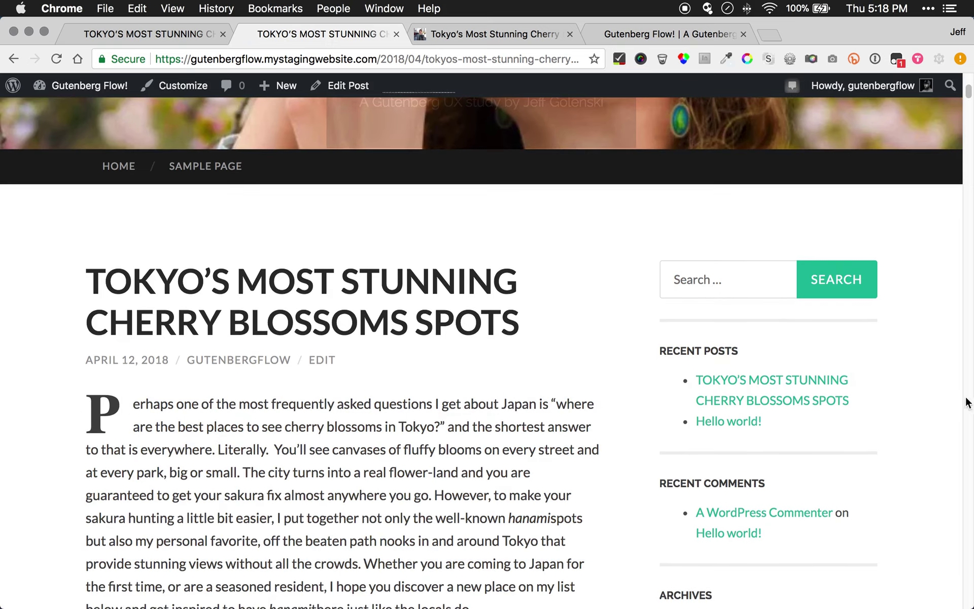
# Narrow the browser window to phone width, review the live post's responsive layout down to the footer, and widen the window again
pyautogui.moveTo(967, 401); pyautogui.dragTo(237, 459)
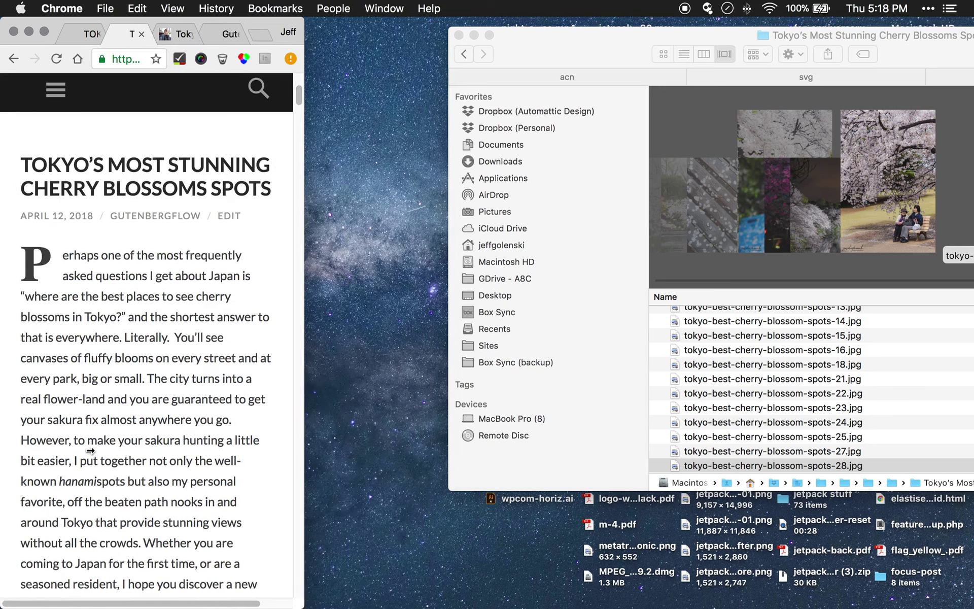
pyautogui.scroll(-15, 91, 331)
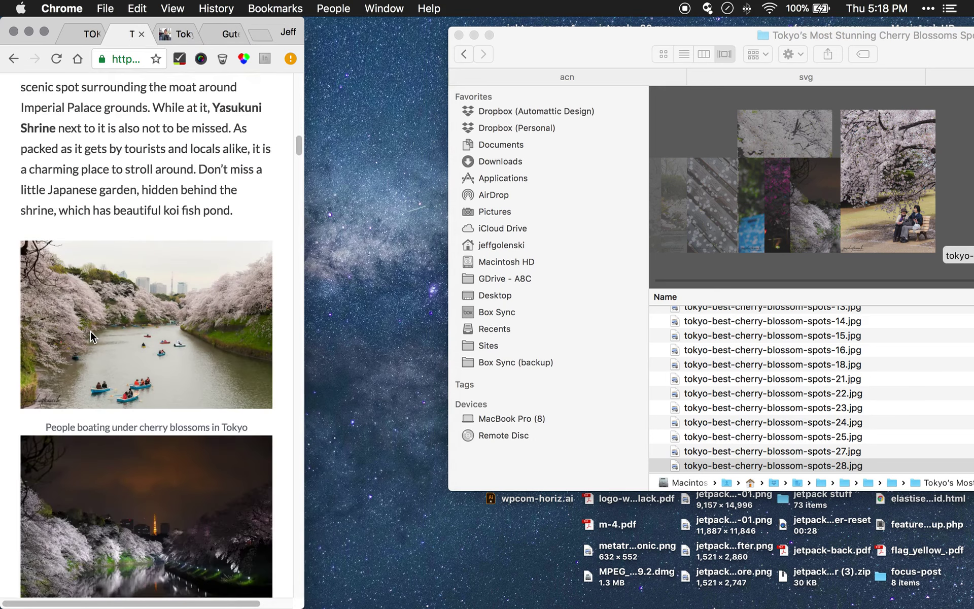
pyautogui.scroll(-10, 91, 330)
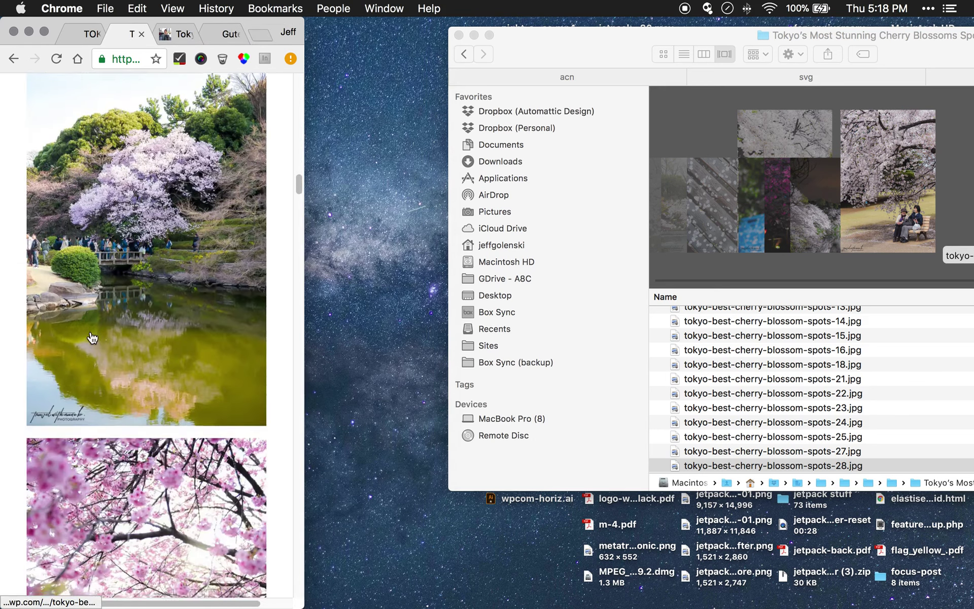
pyautogui.scroll(-12, 92, 337)
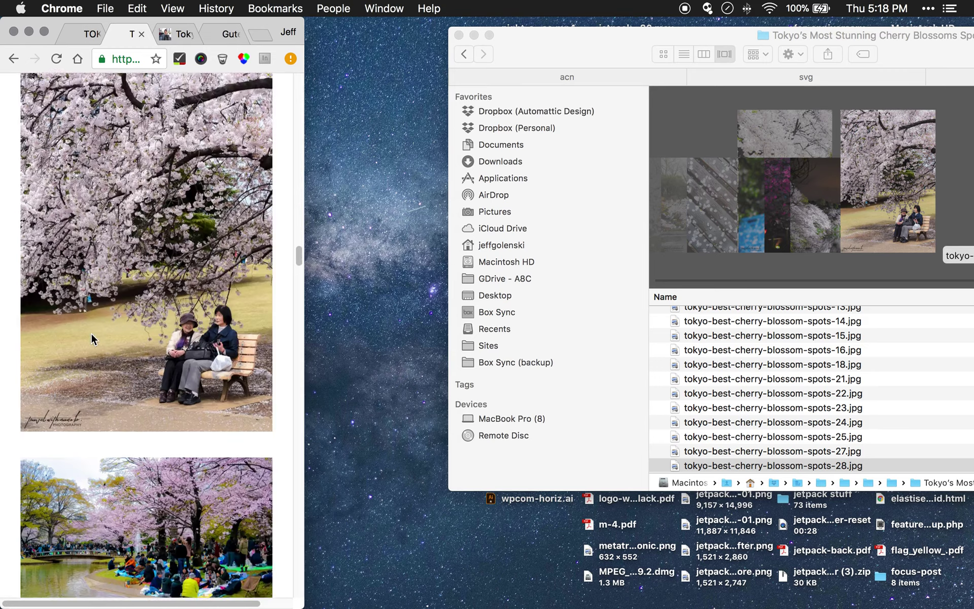
pyautogui.scroll(-12, 90, 338)
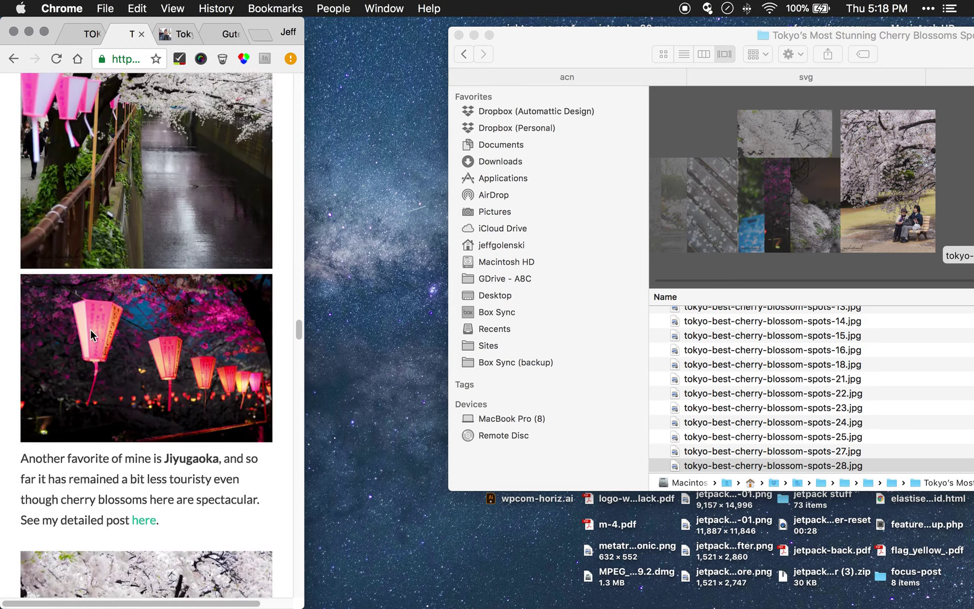
pyautogui.scroll(-12, 90, 335)
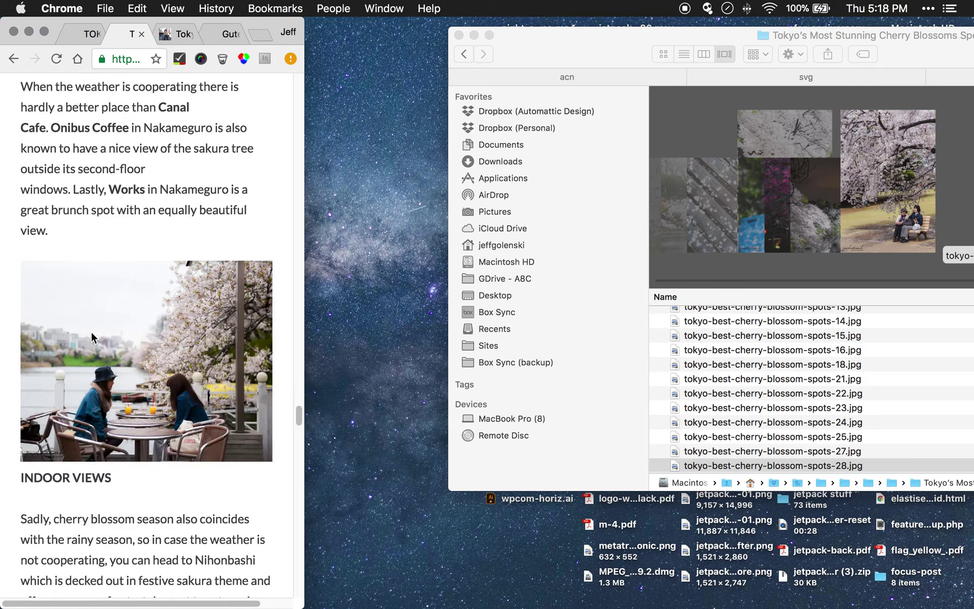
pyautogui.scroll(-15, 93, 337)
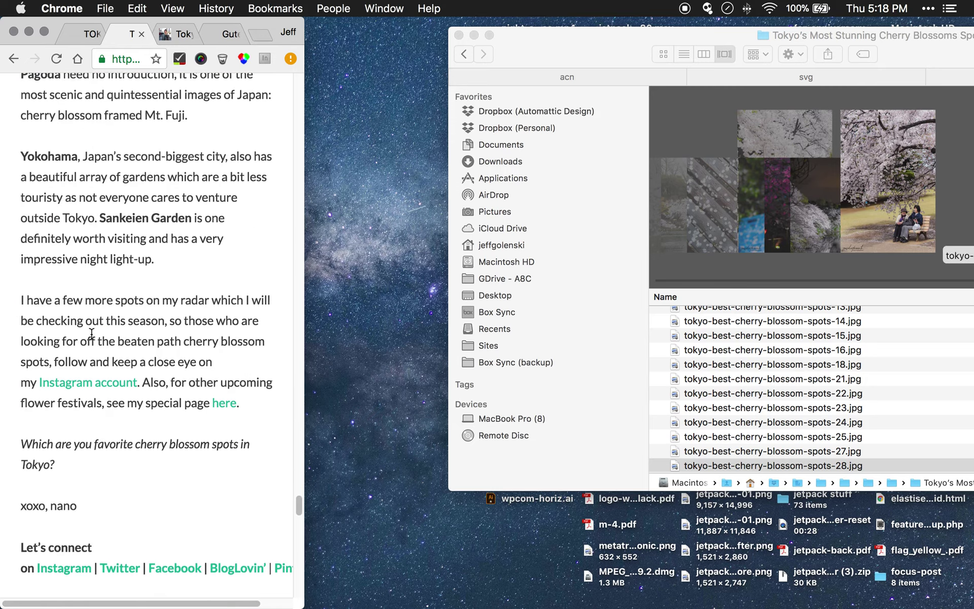
pyautogui.scroll(-10, 91, 333)
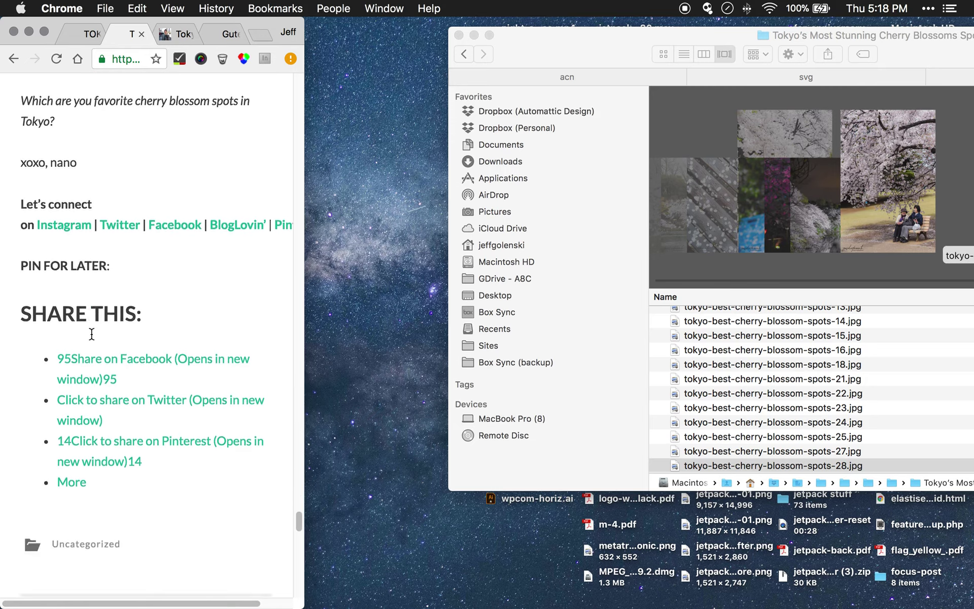
pyautogui.scroll(-15, 91, 333)
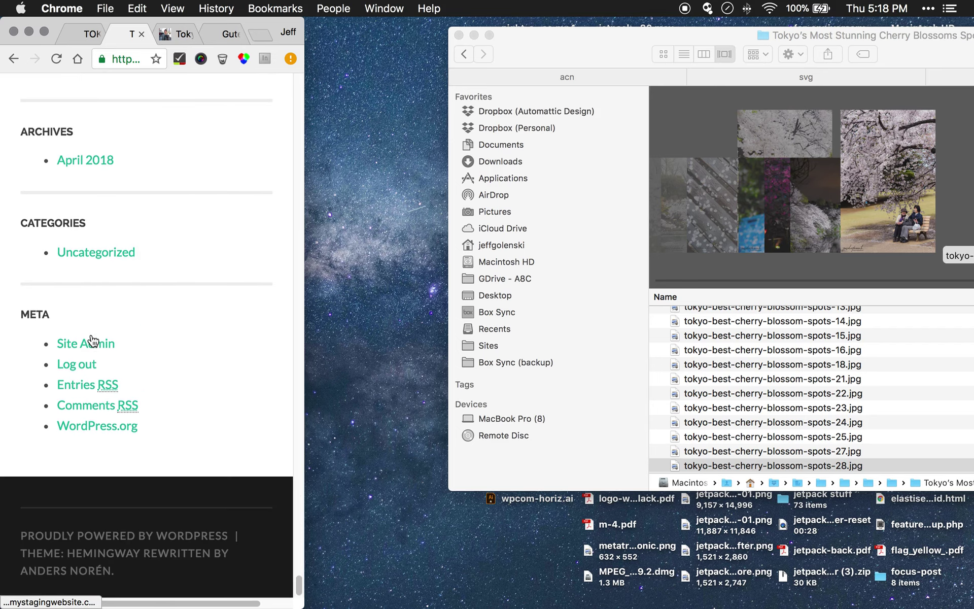
pyautogui.moveTo(855, 460); pyautogui.dragTo(972, 459)
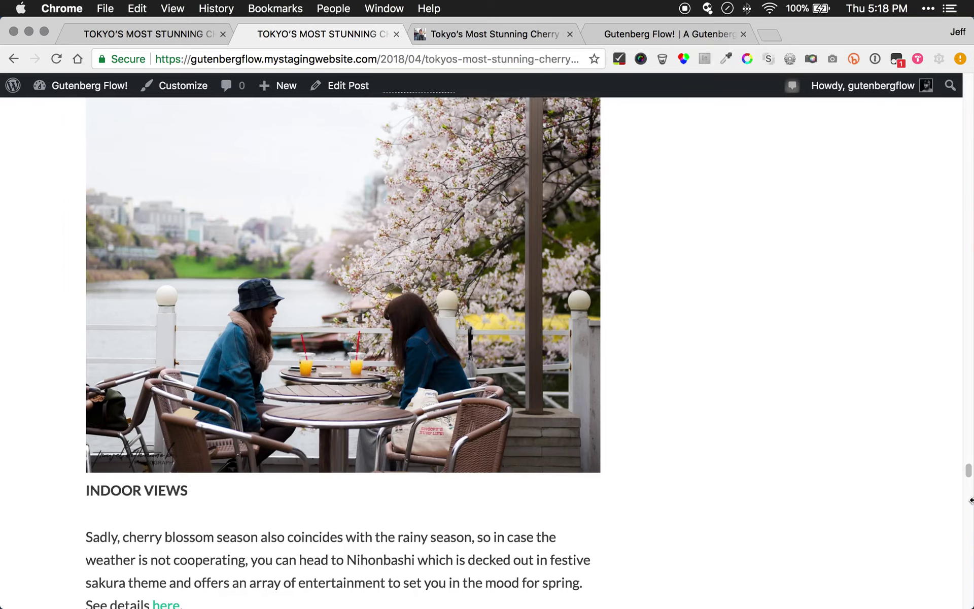
# Review the header, title, drop-cap opening paragraph and sidebar at the start of the live post at full width
pyautogui.scroll(20, 555, 378)
pyautogui.scroll(5, 552, 388)
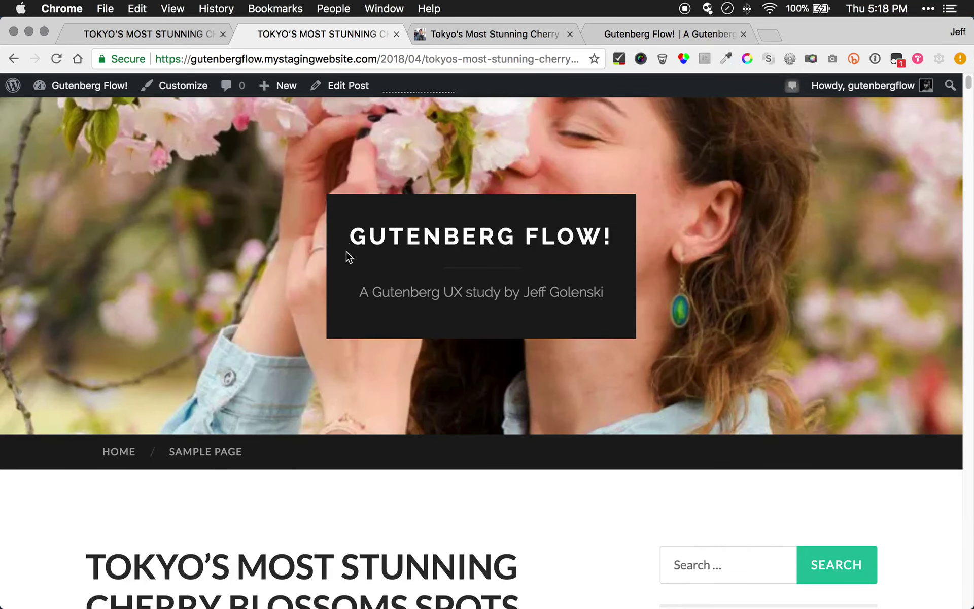
pyautogui.scroll(-10, 510, 386)
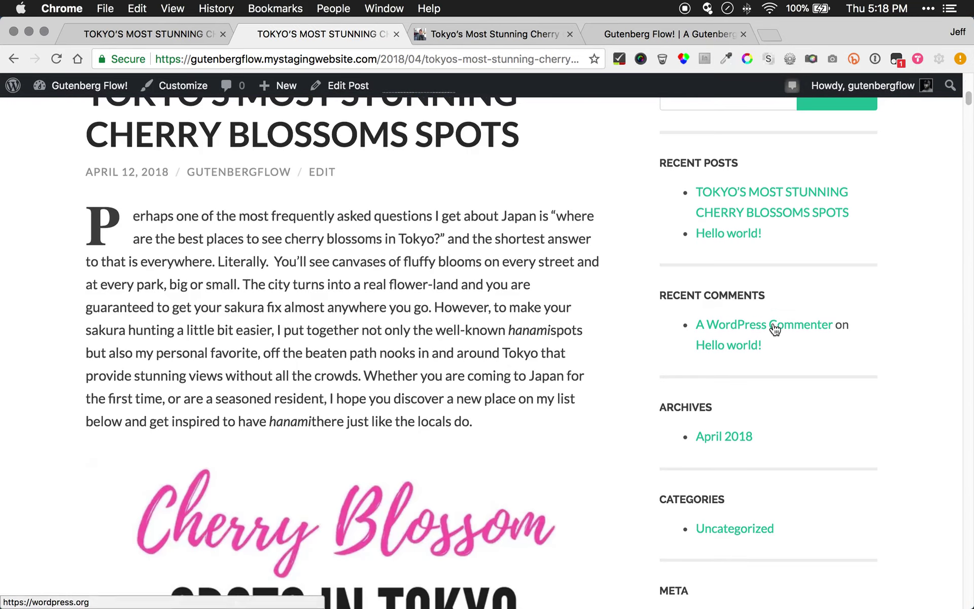
pyautogui.scroll(3, 327, 233)
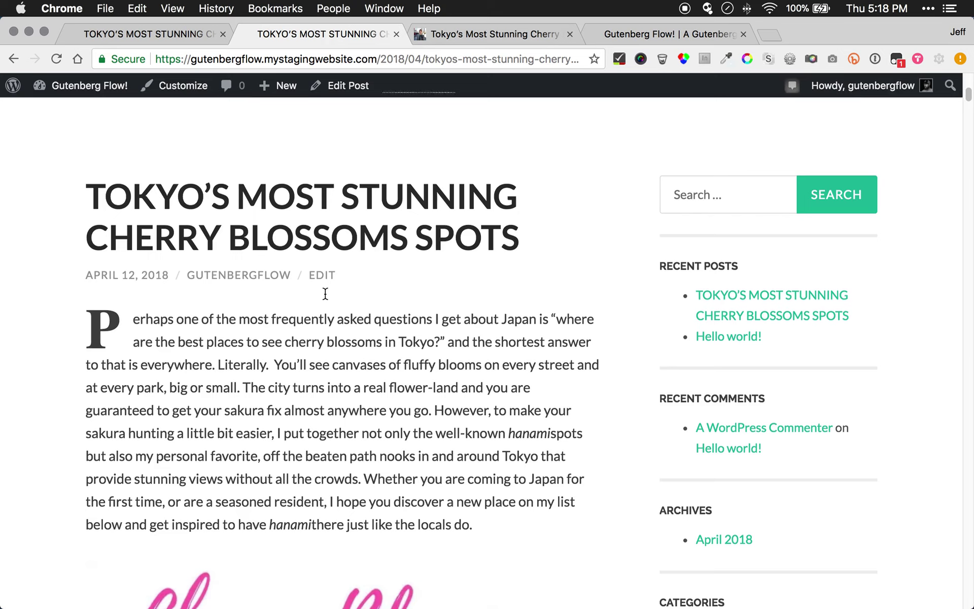
pyautogui.scroll(-1, 298, 249)
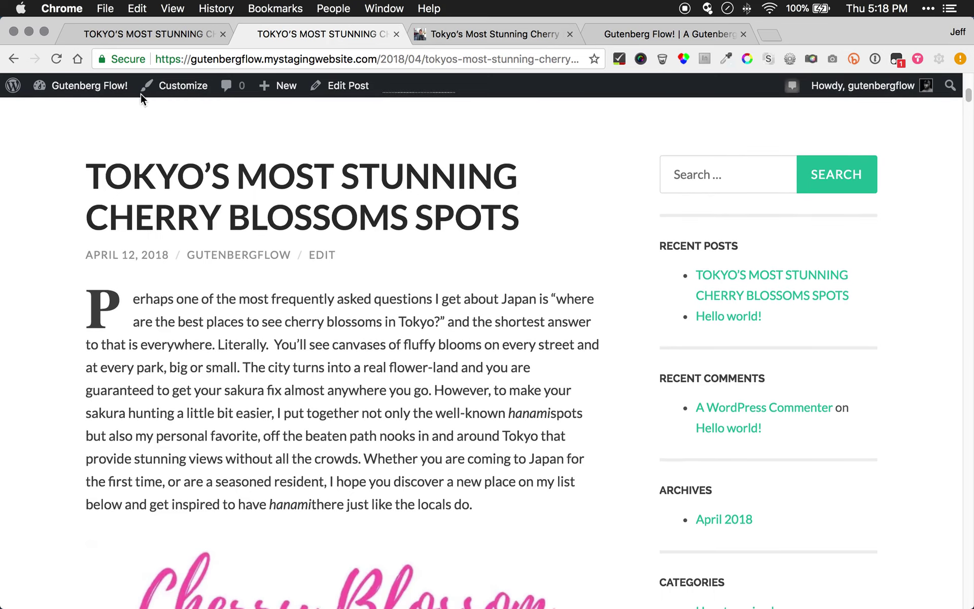
# Return to the post editor, close the settings sidebar and dismiss the update notice
pyautogui.click(144, 32)
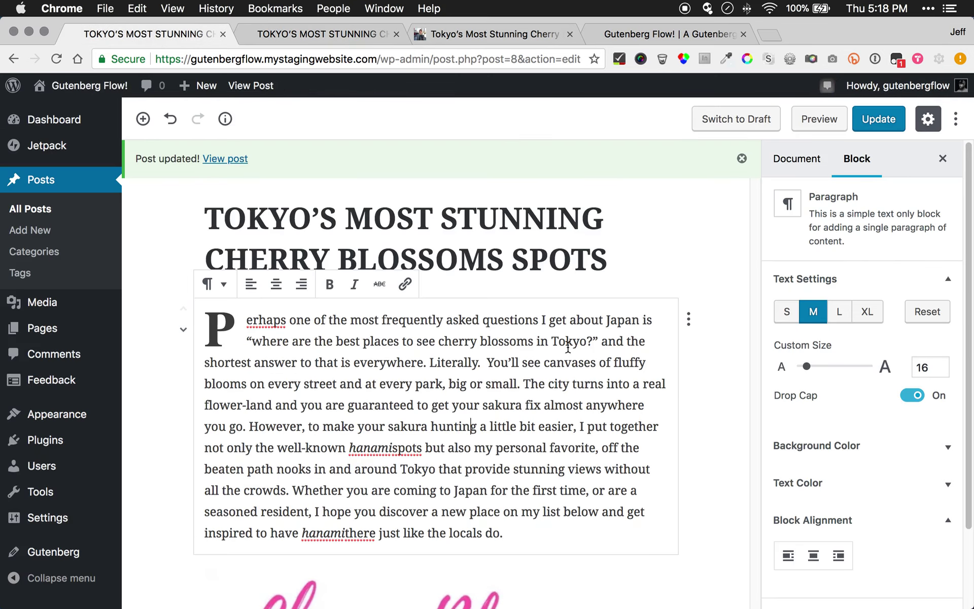
pyautogui.click(495, 218)
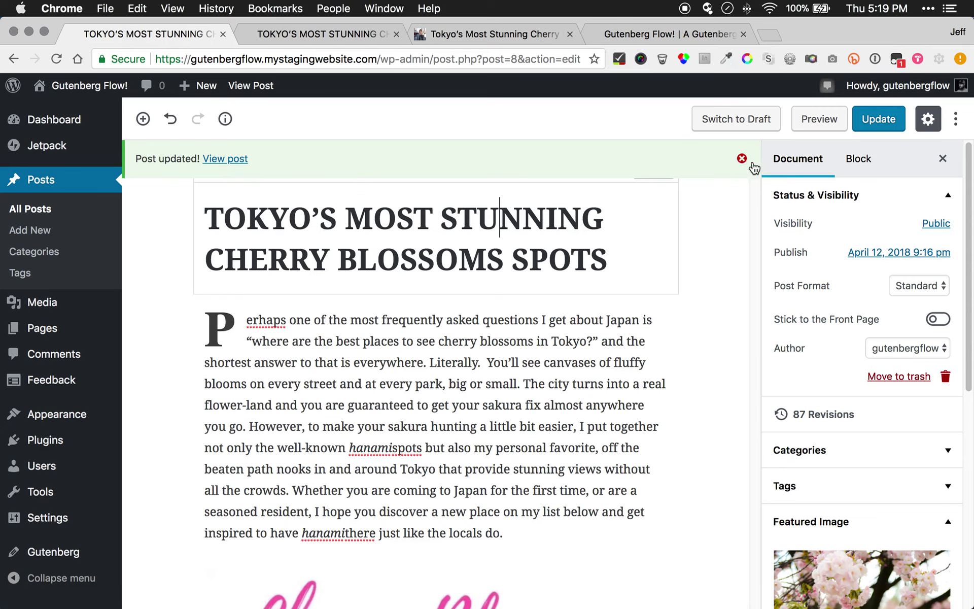
pyautogui.click(942, 158)
pyautogui.scroll(-15, 647, 202)
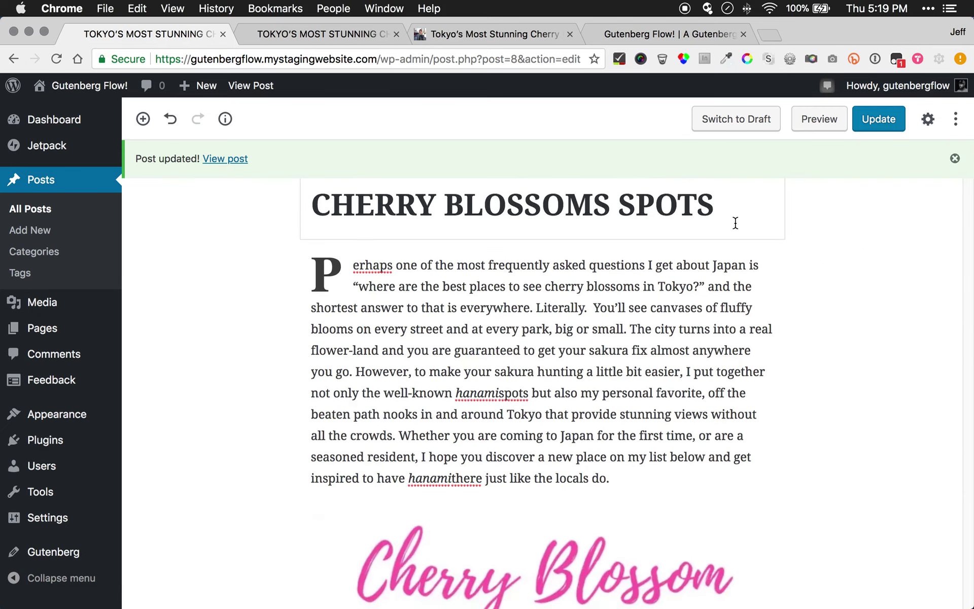
pyautogui.scroll(-20, 709, 266)
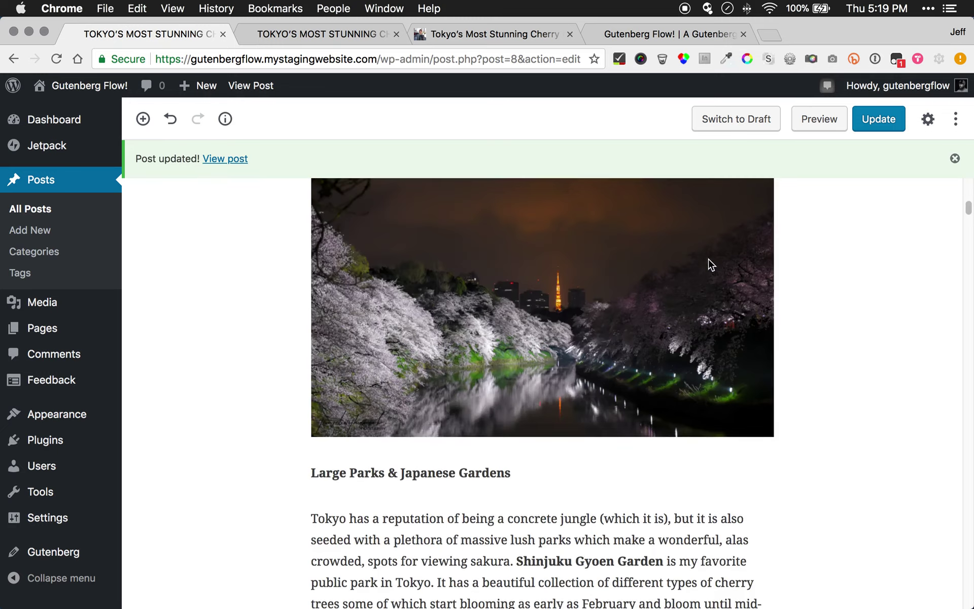
pyautogui.scroll(12, 714, 259)
pyautogui.scroll(20, 714, 259)
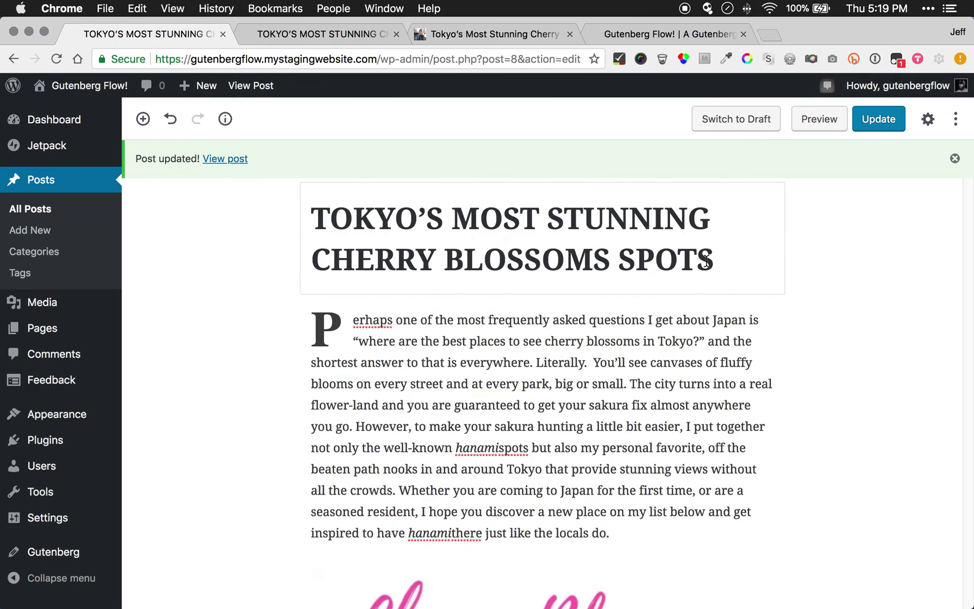
pyautogui.click(956, 160)
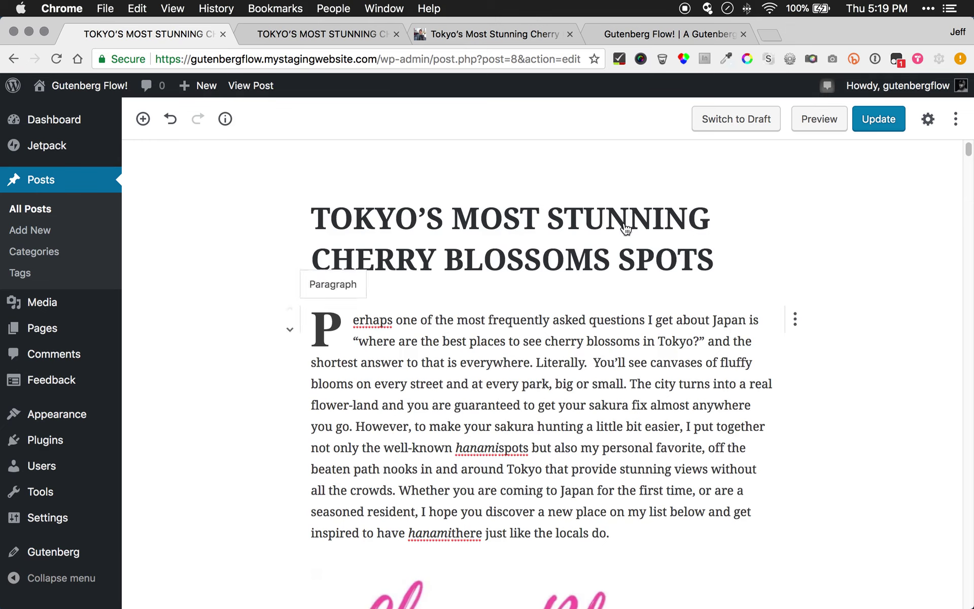
# Check the document outline, using its entries to jump between the title and the SHARE THIS heading, and reopen the settings sidebar
pyautogui.click(226, 121)
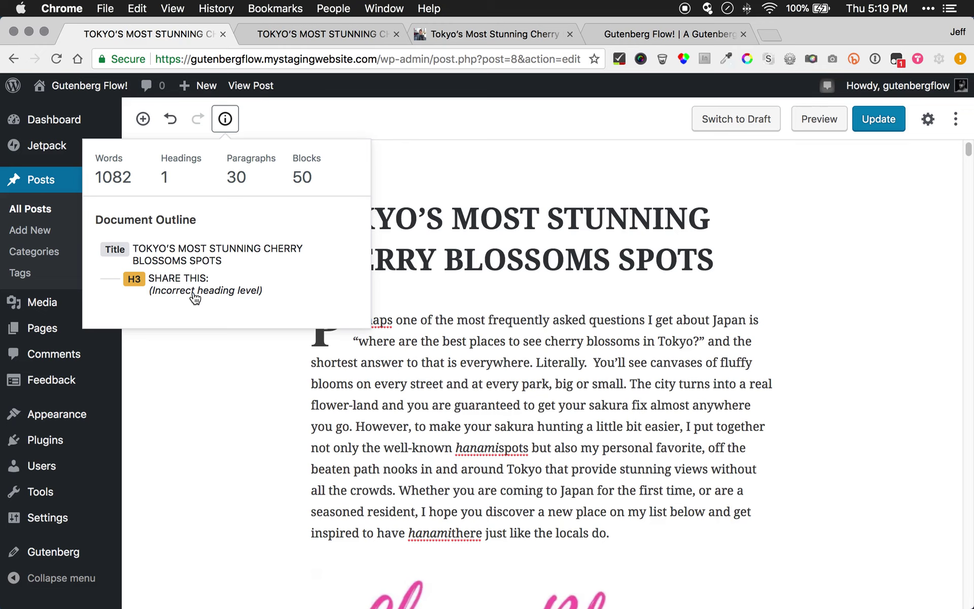
pyautogui.click(165, 255)
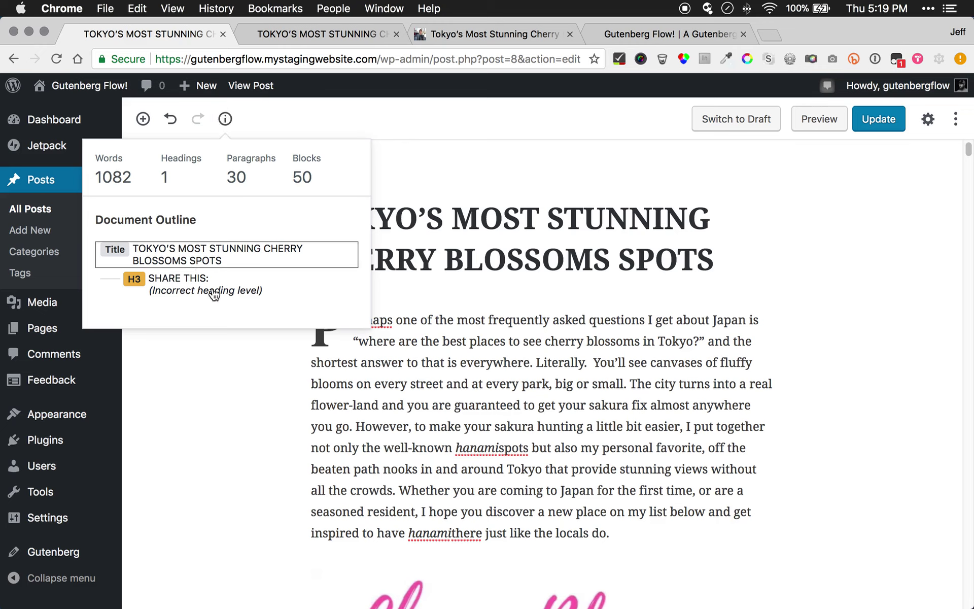
pyautogui.click(177, 286)
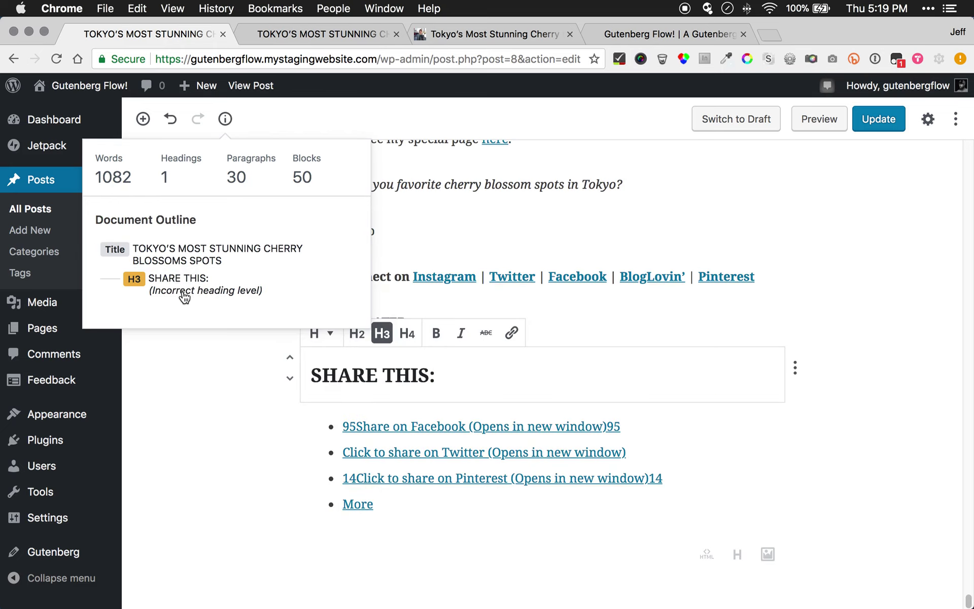
pyautogui.click(177, 262)
pyautogui.click(178, 269)
pyautogui.click(177, 264)
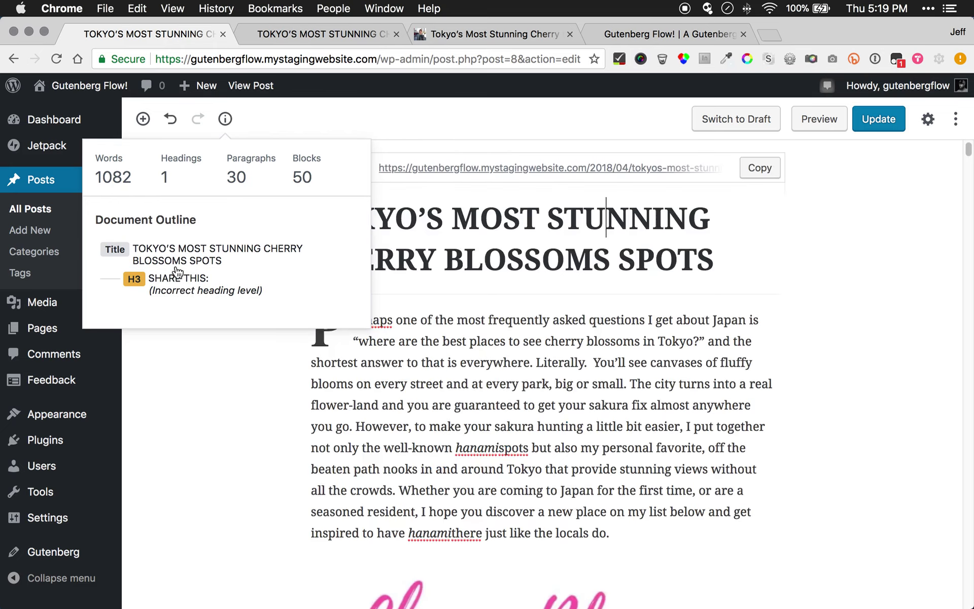
pyautogui.click(178, 270)
pyautogui.click(174, 256)
pyautogui.click(175, 283)
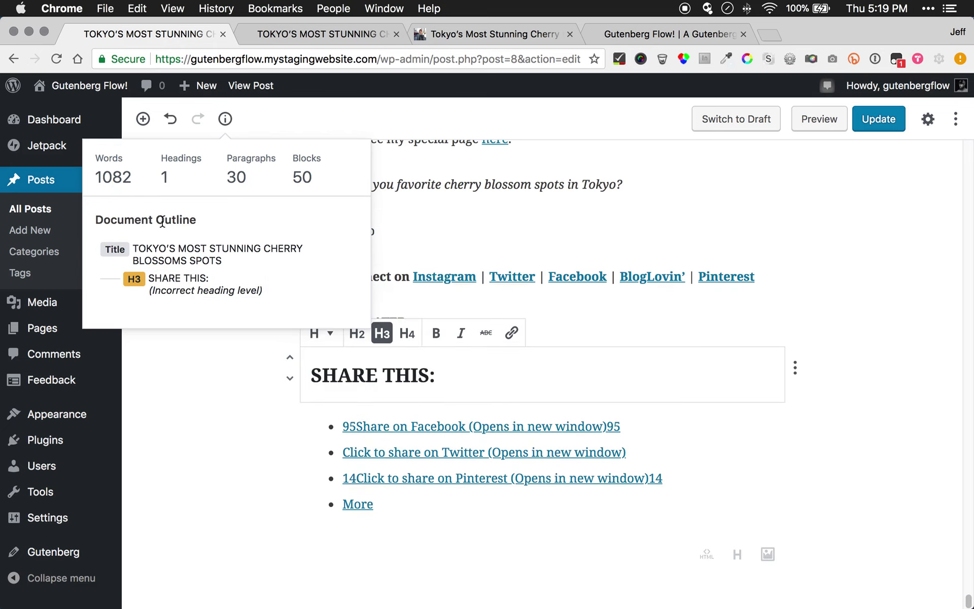
pyautogui.click(176, 289)
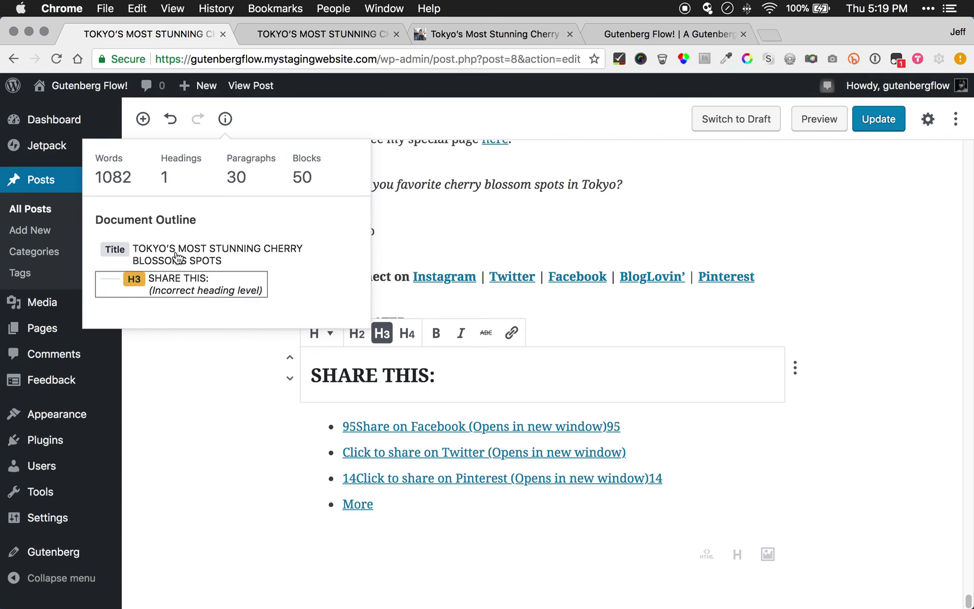
pyautogui.click(177, 255)
pyautogui.click(178, 283)
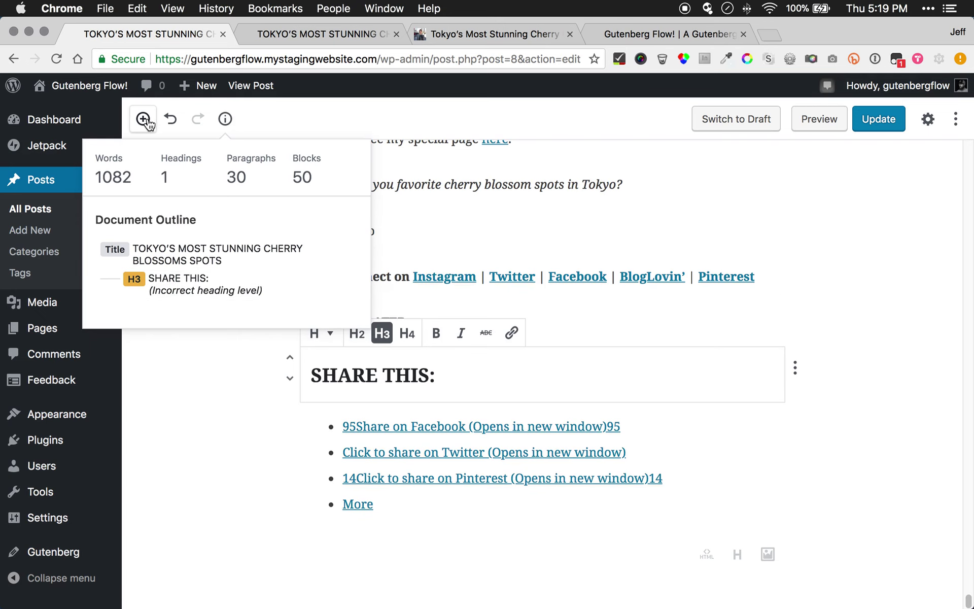
pyautogui.click(330, 130)
pyautogui.click(928, 120)
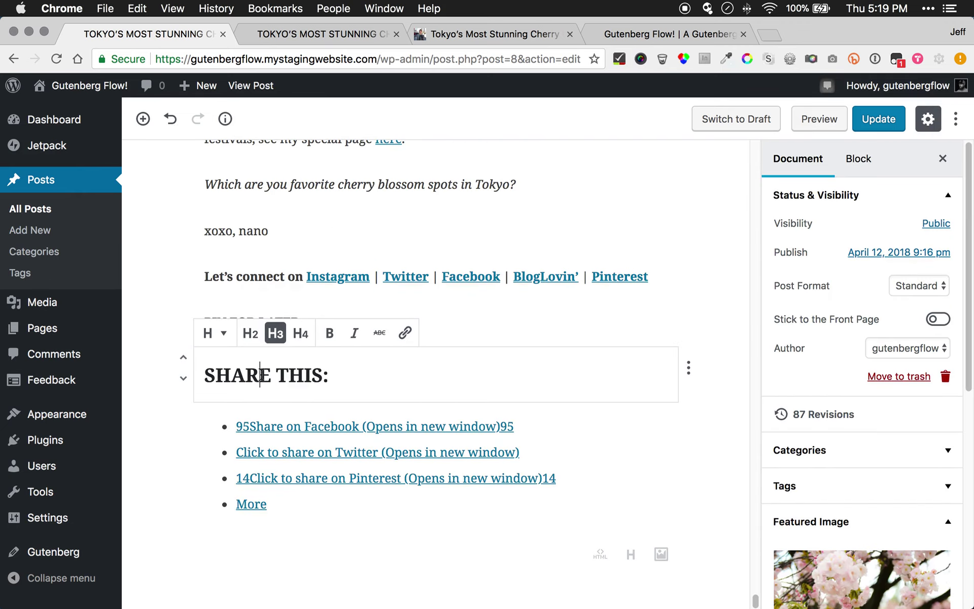
pyautogui.scroll(15, 330, 245)
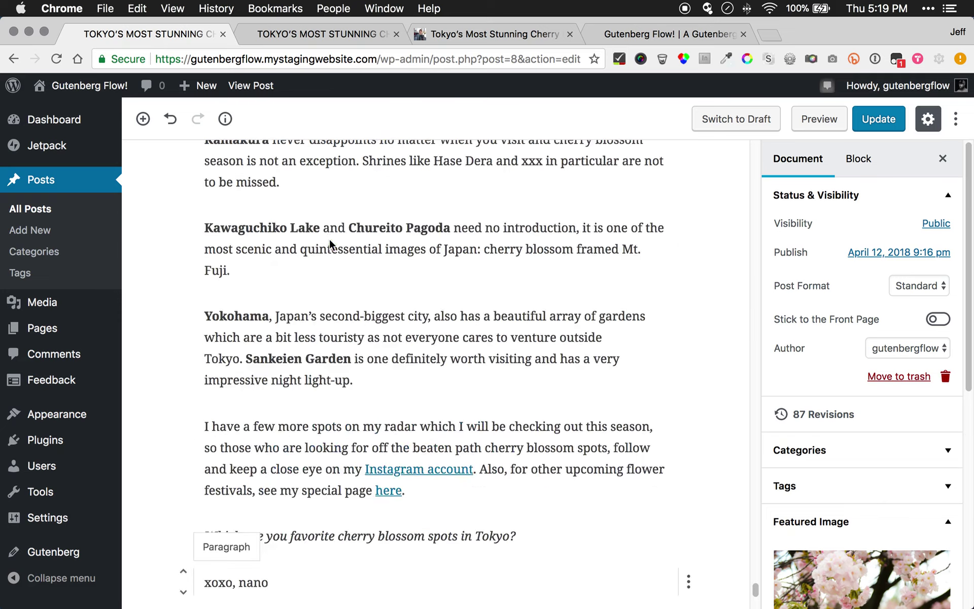
pyautogui.scroll(15, 330, 245)
pyautogui.scroll(-5, 325, 268)
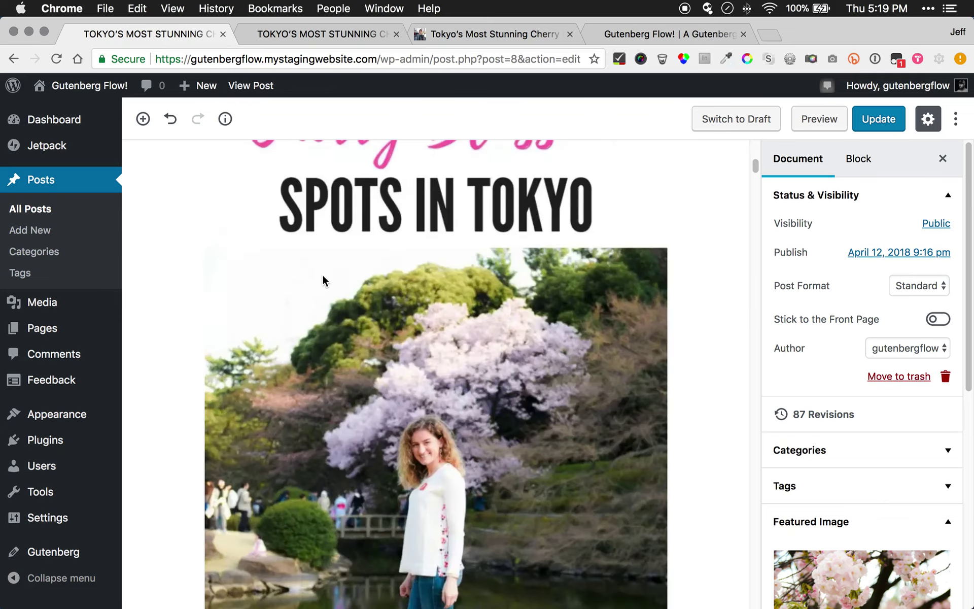
pyautogui.tripleClick(277, 323)
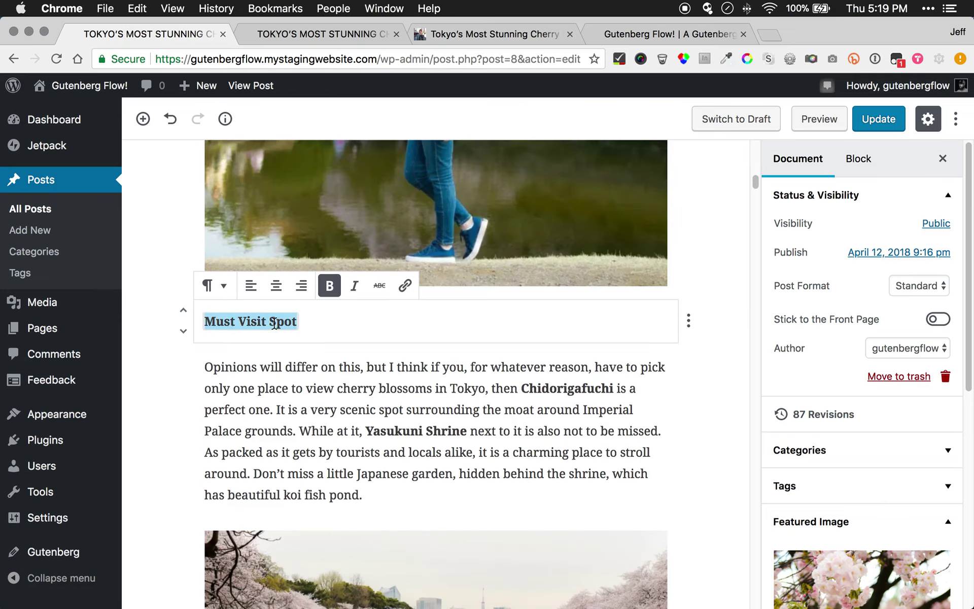
pyautogui.click(223, 287)
pyautogui.click(163, 366)
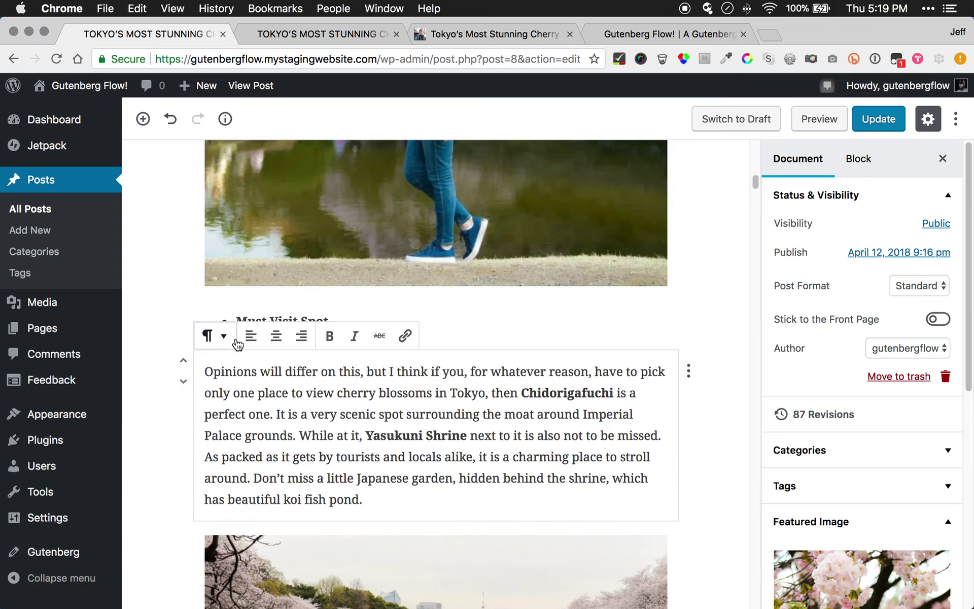
pyautogui.click(212, 336)
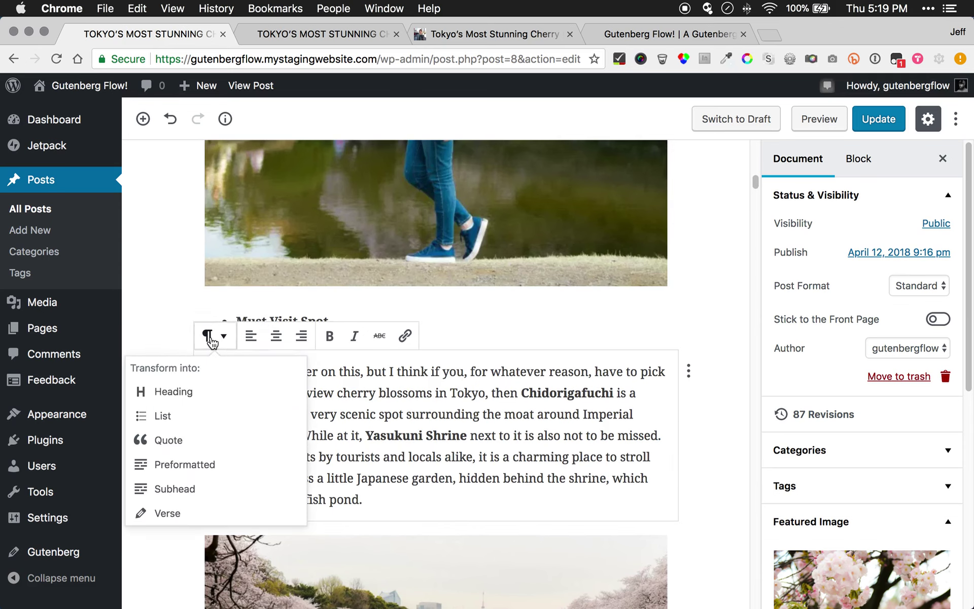
pyautogui.click(182, 393)
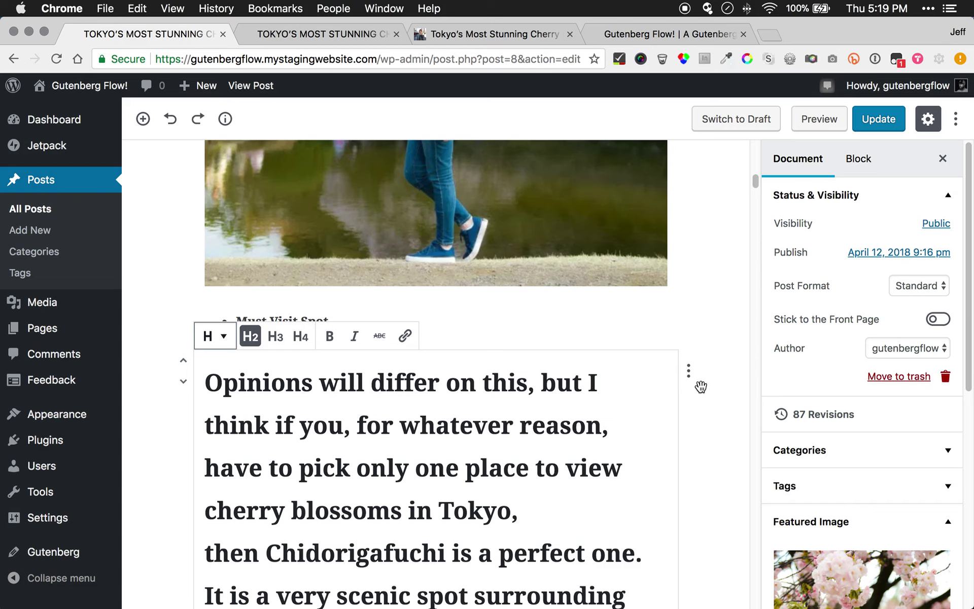
pyautogui.press('super+z')
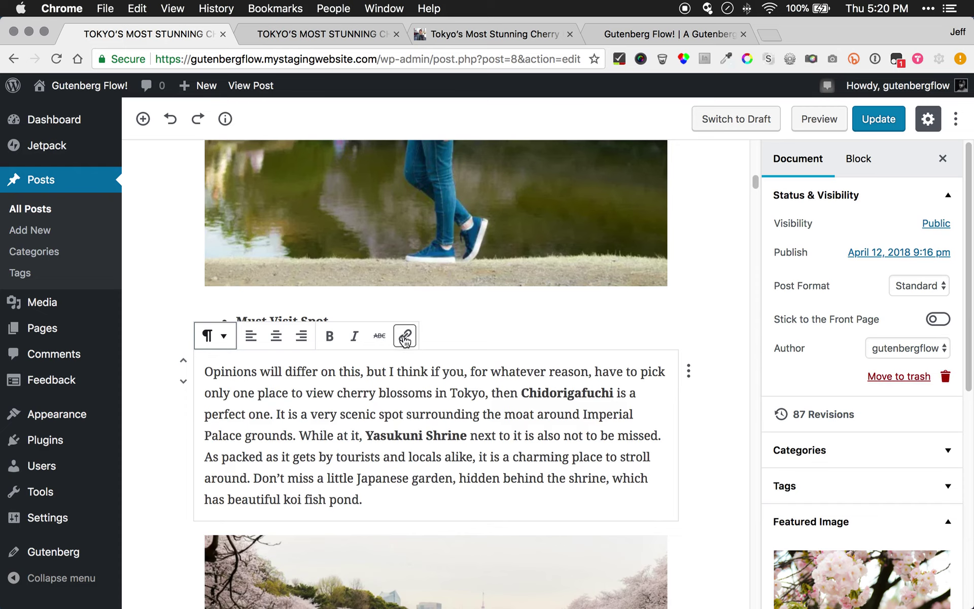
pyautogui.press('super+z')
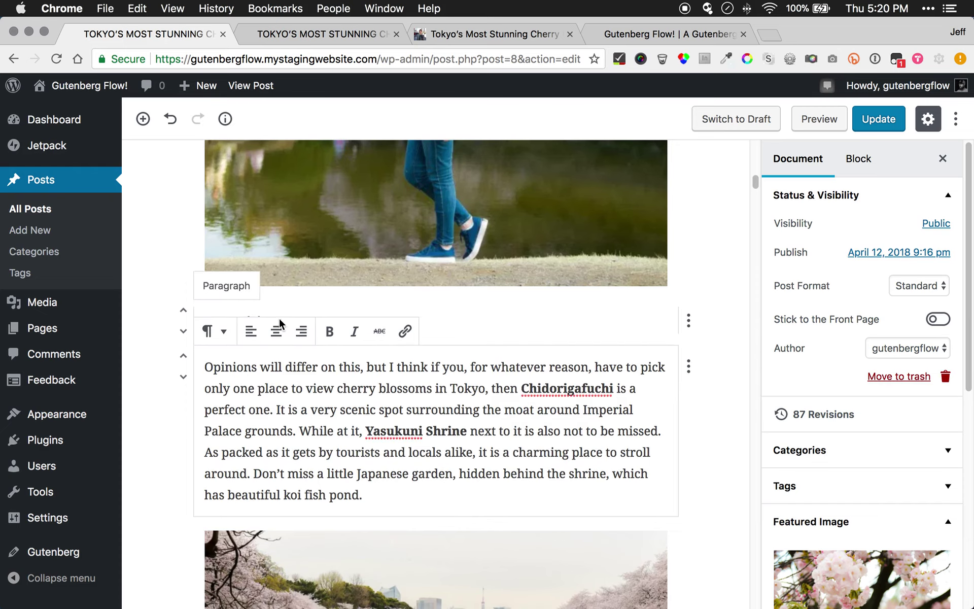
# Convert the bold "Must Visit Spot" line into a heading, compare levels H2 and H3, and set it to H4
pyautogui.click(413, 428)
pyautogui.click(457, 326)
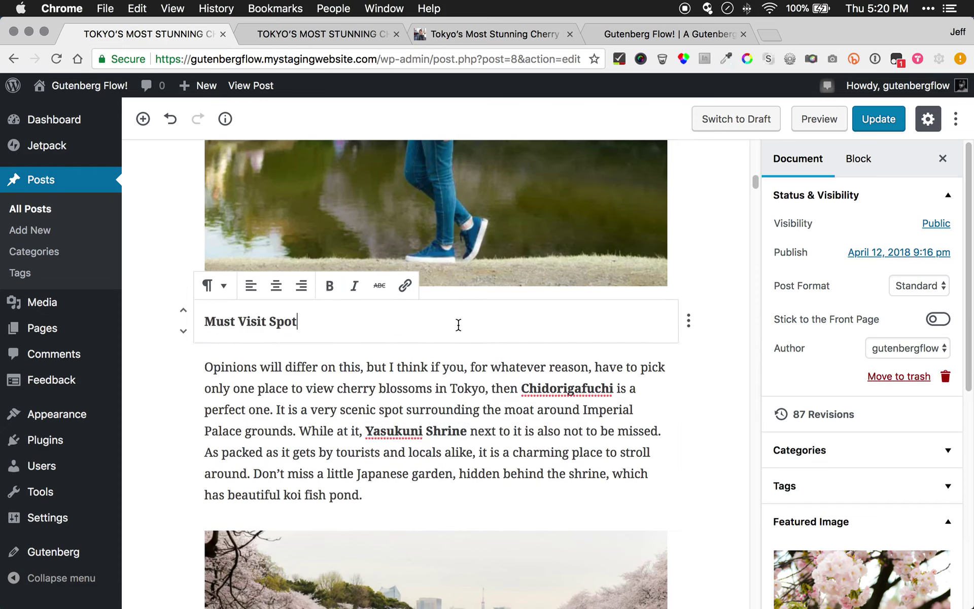
pyautogui.tripleClick(231, 320)
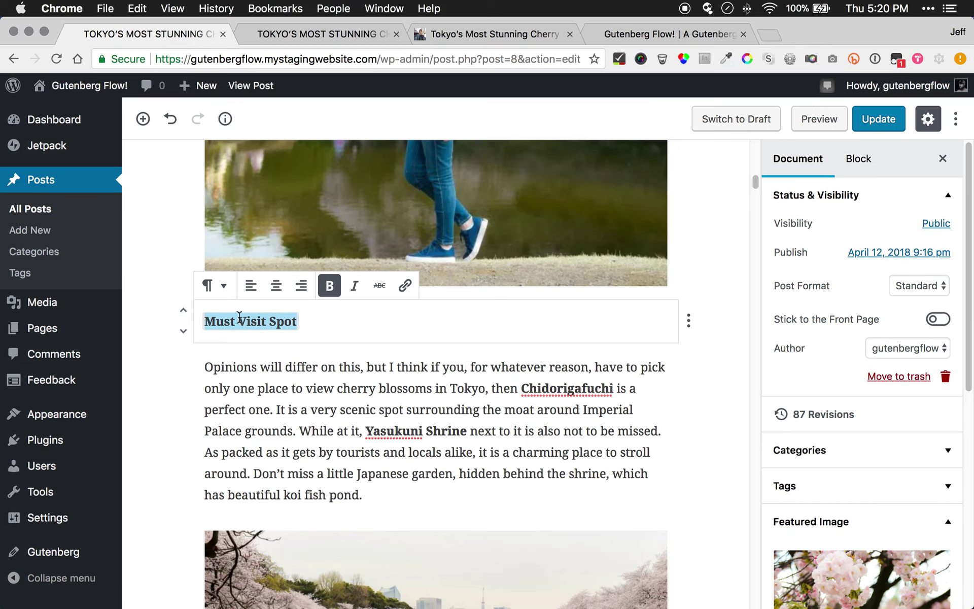
pyautogui.click(224, 286)
pyautogui.click(176, 342)
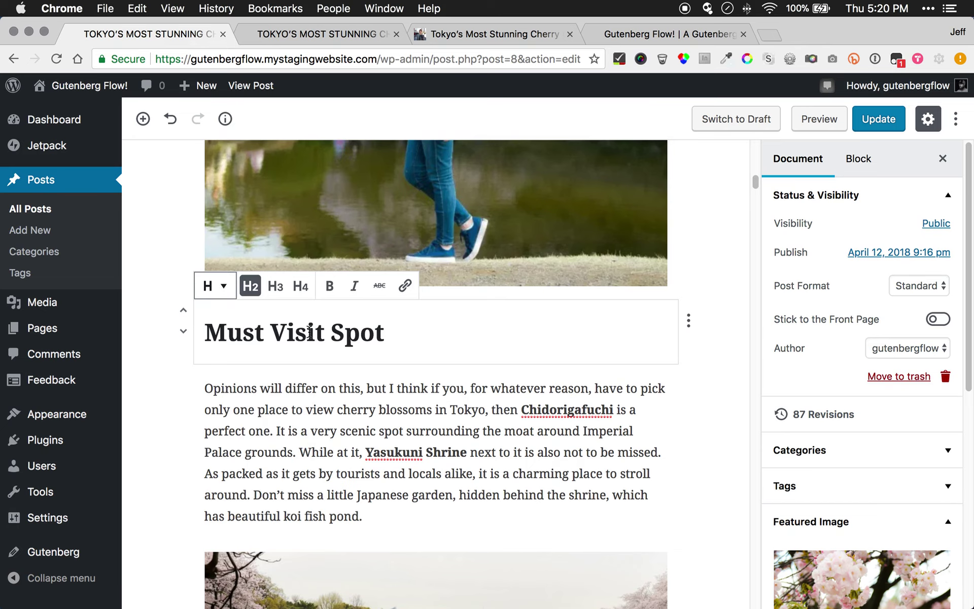
pyautogui.click(276, 286)
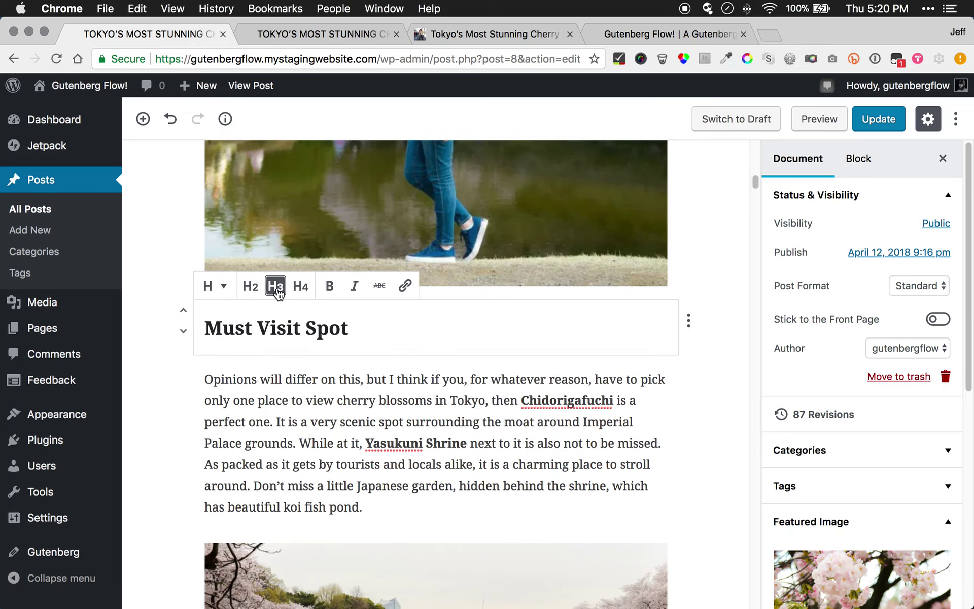
pyautogui.click(250, 285)
pyautogui.click(300, 287)
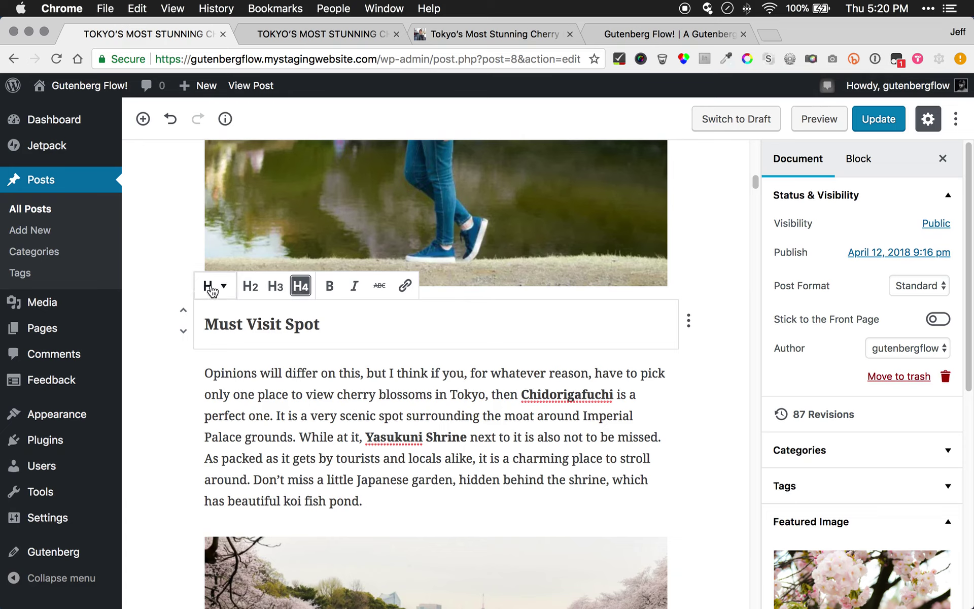
pyautogui.click(228, 290)
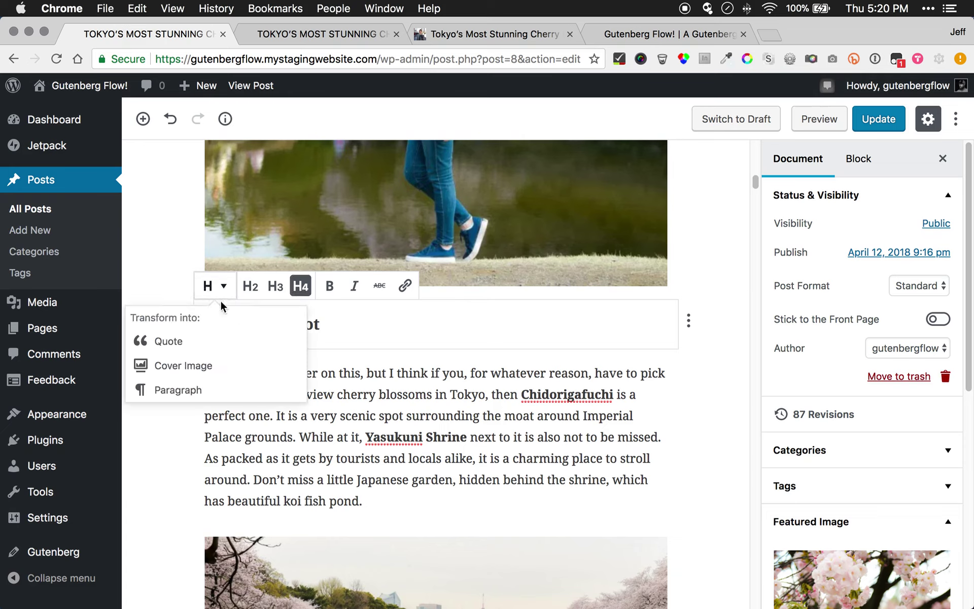
pyautogui.click(435, 316)
pyautogui.click(283, 403)
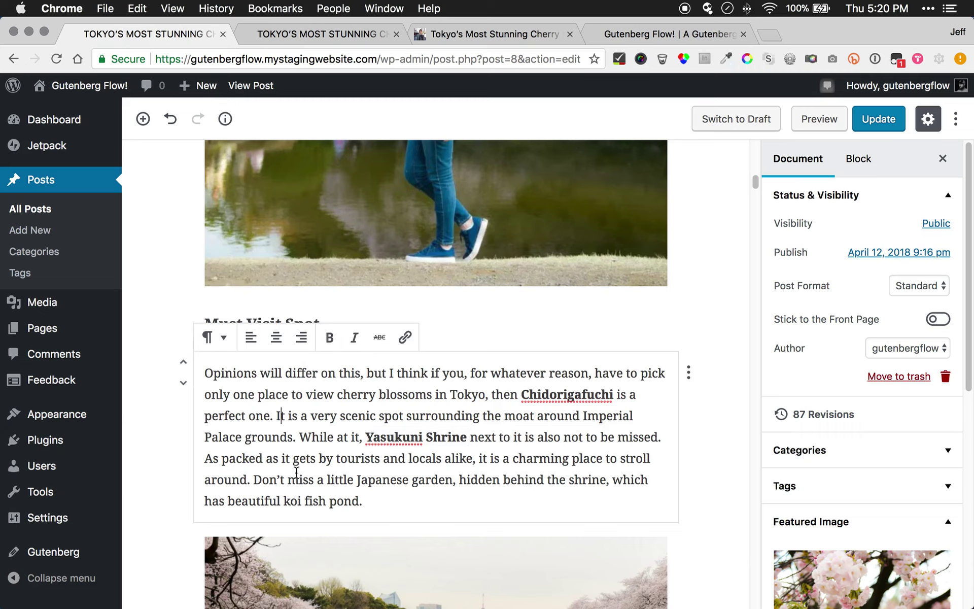
# Convert the bold "Large Parks & Japanese Gardens" line into a heading and set it to level H4
pyautogui.scroll(-15, 294, 409)
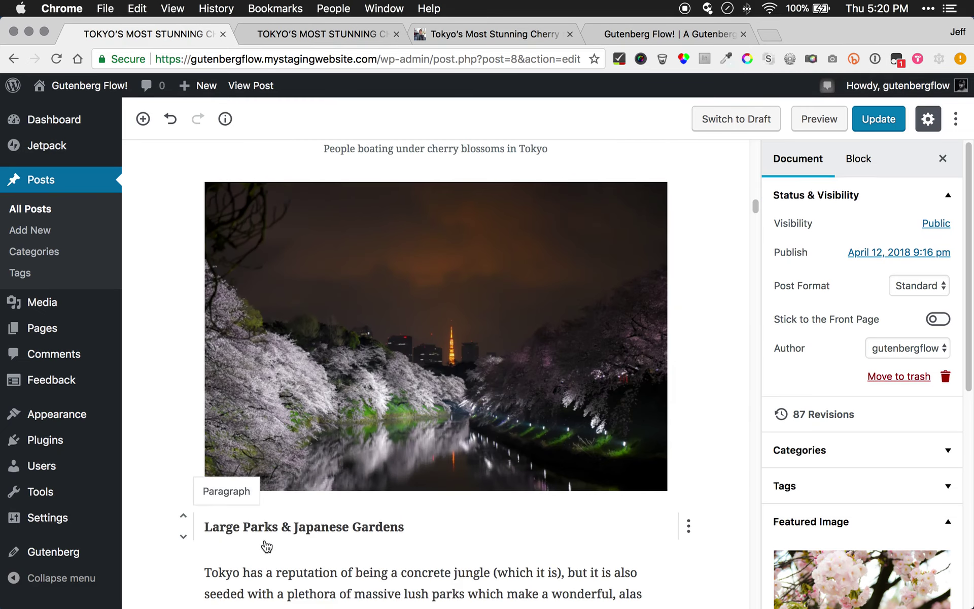
pyautogui.tripleClick(262, 521)
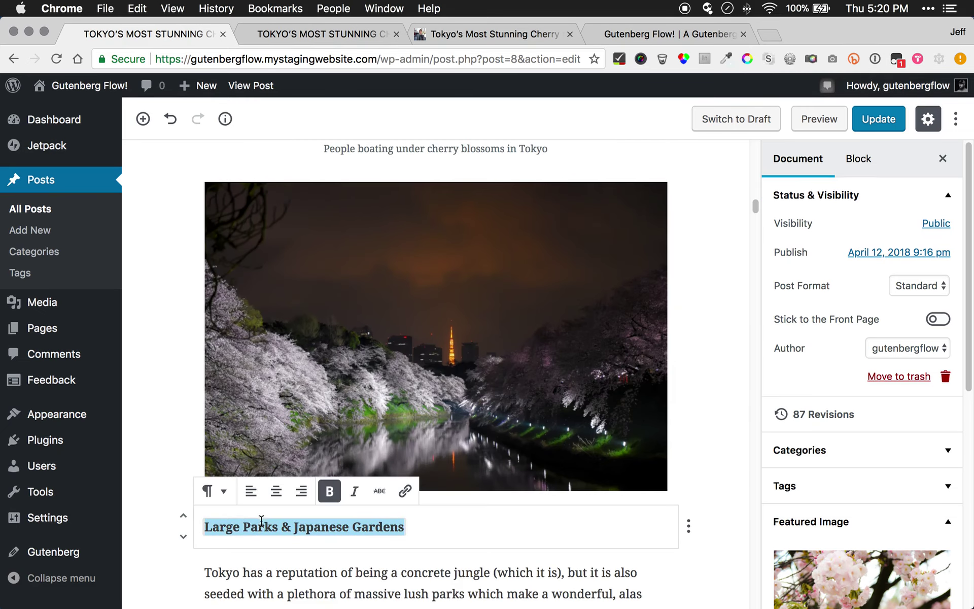
pyautogui.click(225, 493)
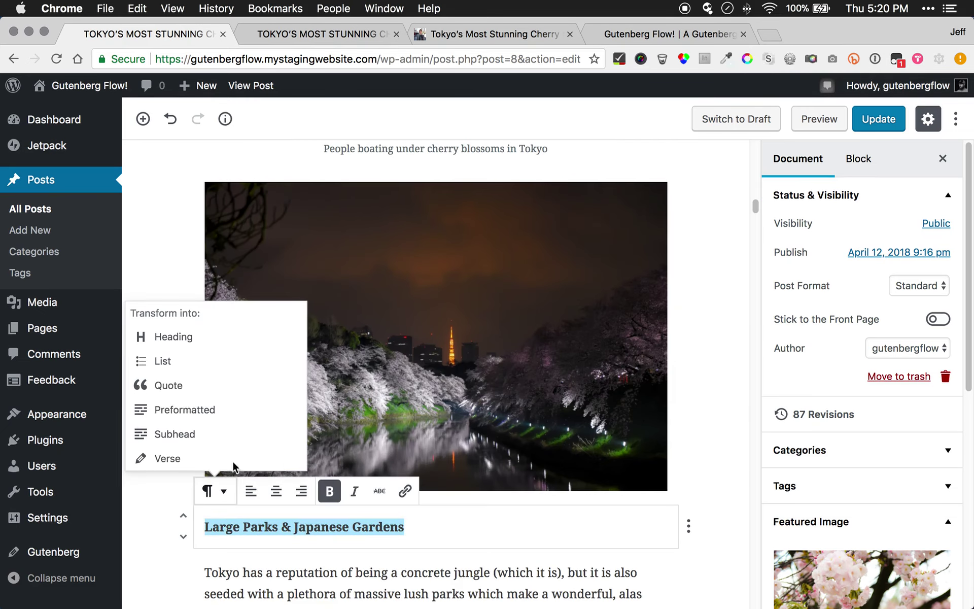
pyautogui.click(202, 339)
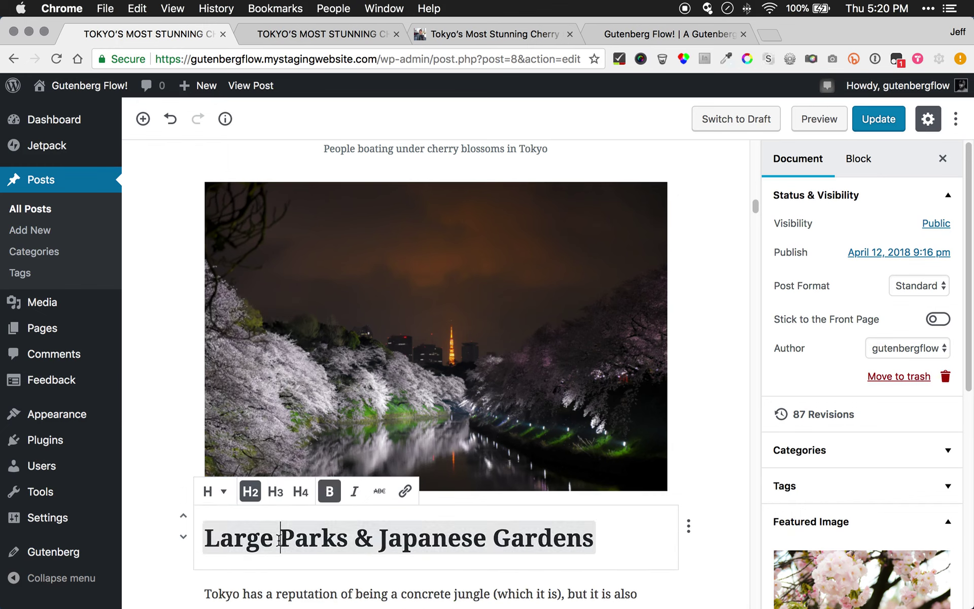
pyautogui.click(302, 492)
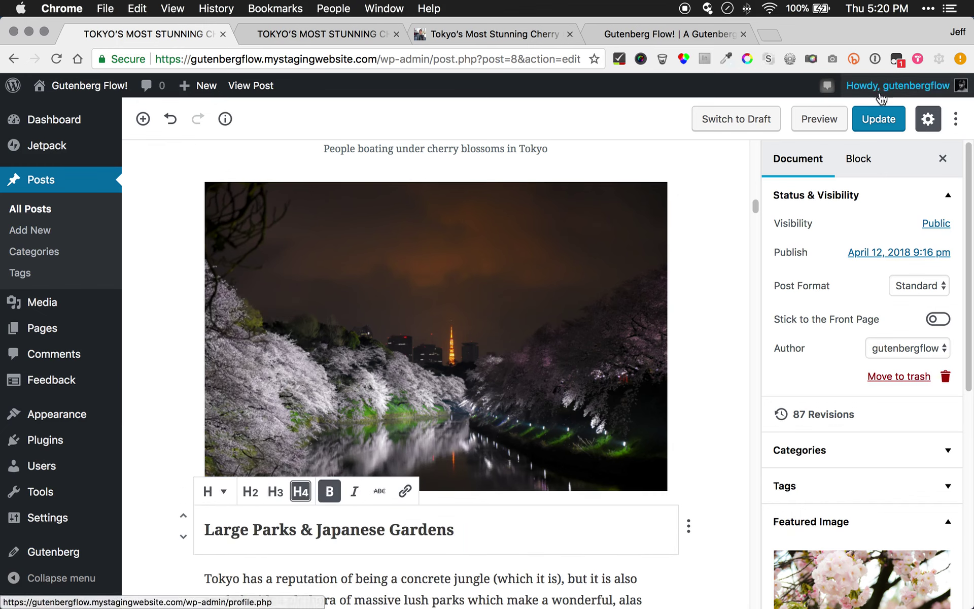
# Update the post, reload its live page and review the "Must Visit Spot" and "Large Parks & Japanese Gardens" headings
pyautogui.click(878, 119)
pyautogui.click(321, 44)
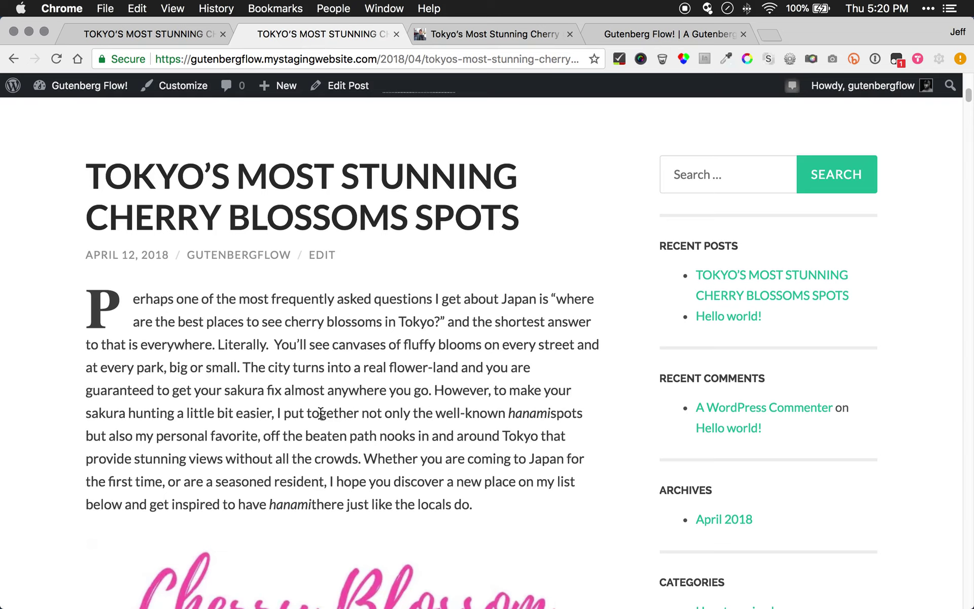
pyautogui.press('super+r')
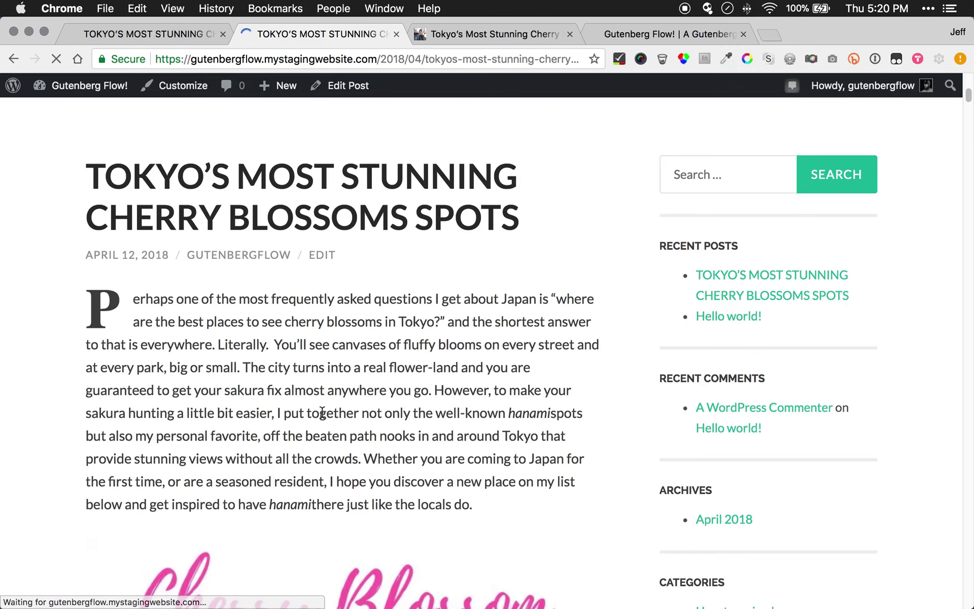
pyautogui.scroll(-2, 235, 303)
pyautogui.scroll(-20, 234, 303)
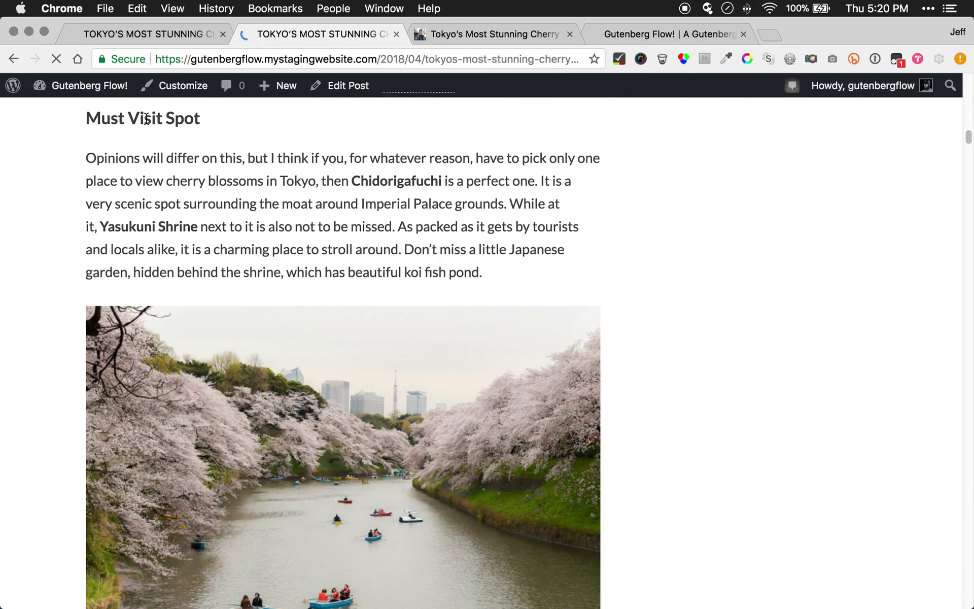
pyautogui.scroll(-8, 169, 202)
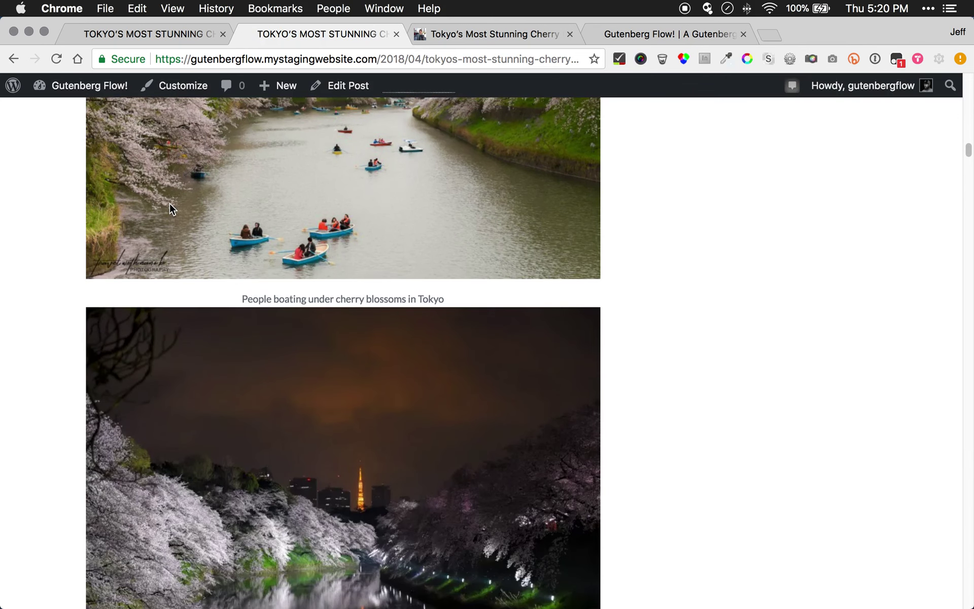
pyautogui.scroll(-7, 169, 203)
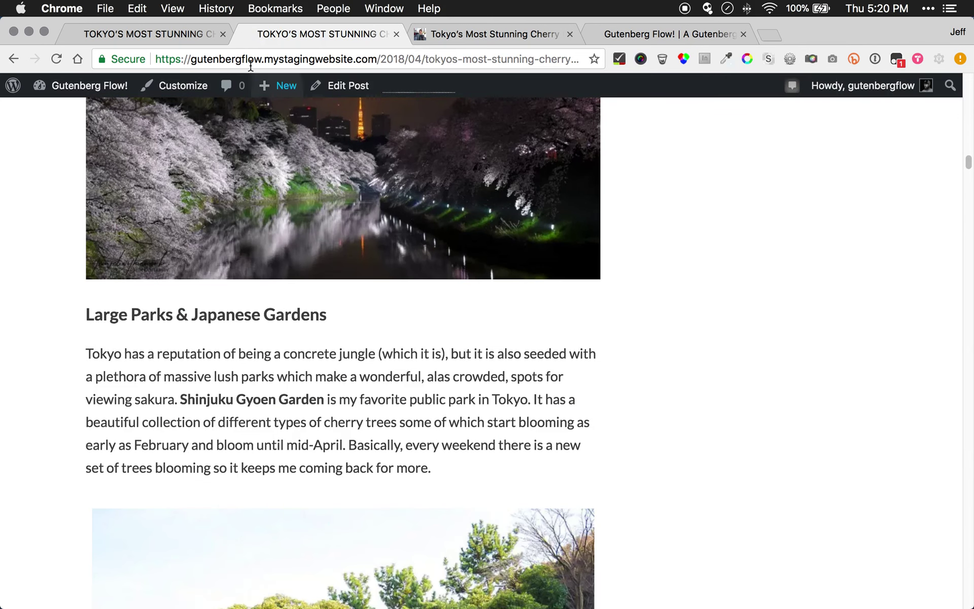
# Return to the post editor and delete the caption under the photo of people boating beneath cherry blossoms
pyautogui.click(176, 36)
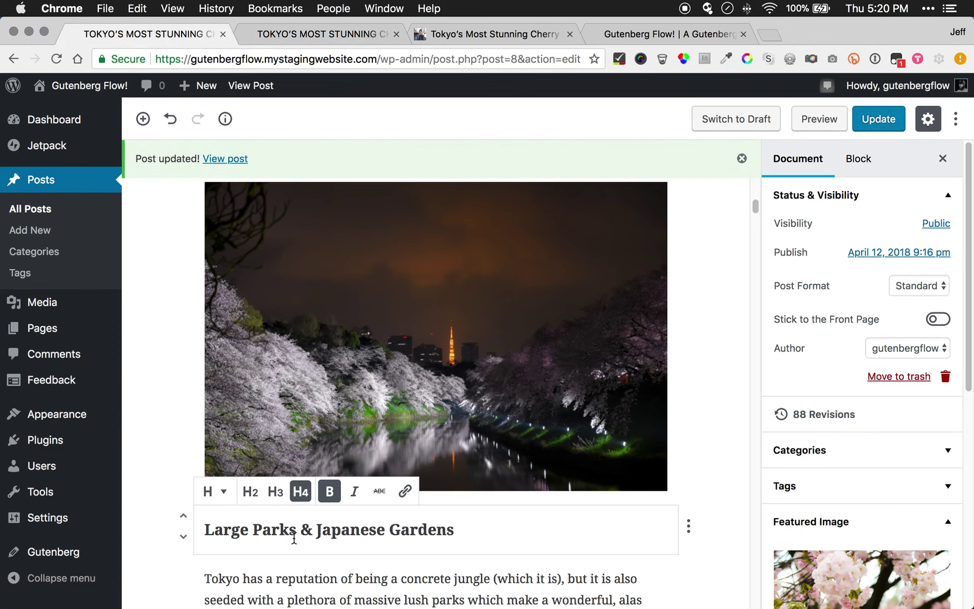
pyautogui.scroll(-11, 148, 400)
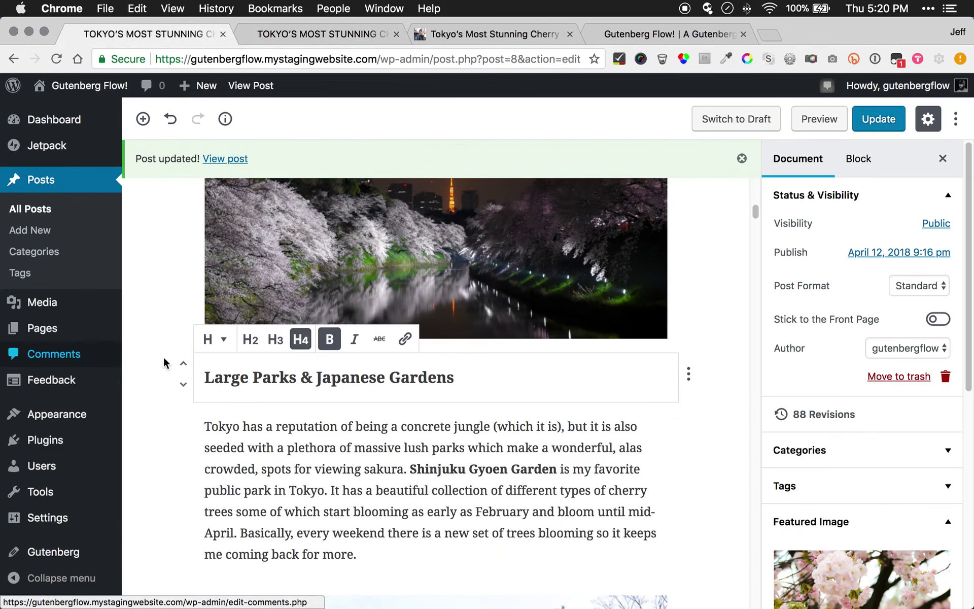
pyautogui.scroll(-15, 341, 419)
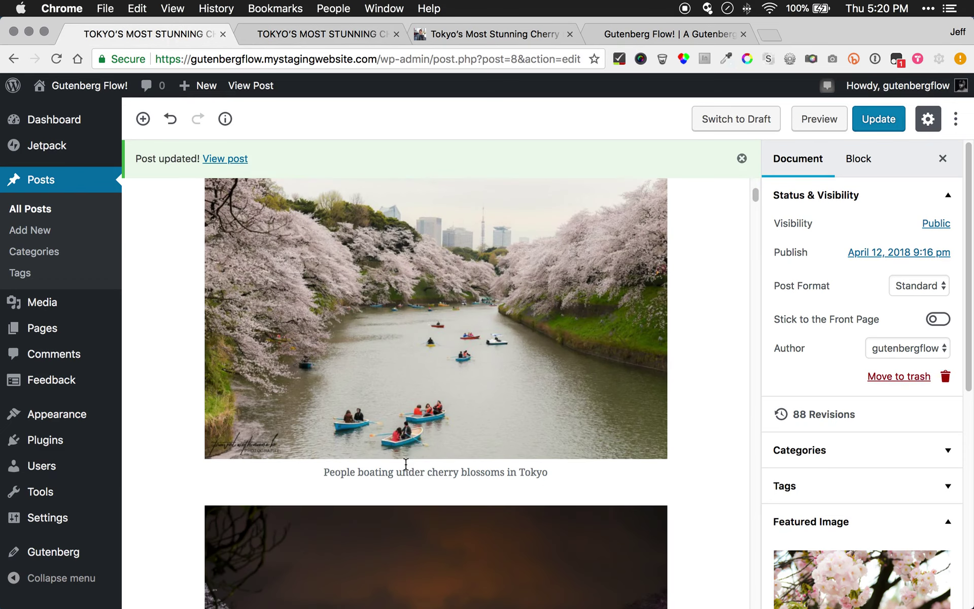
pyautogui.click(406, 463)
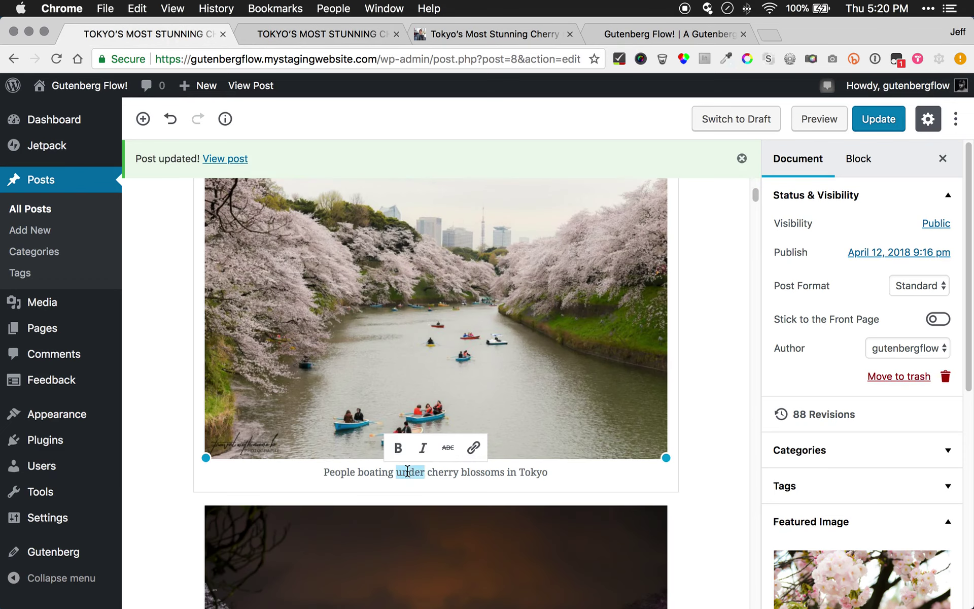
pyautogui.press('super+a')
pyautogui.press('BackSpace')
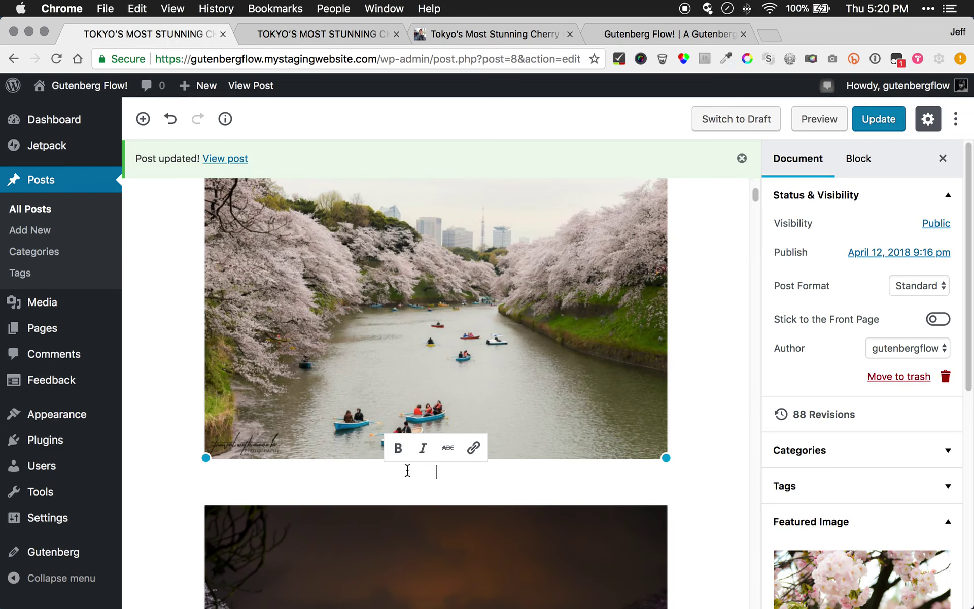
pyautogui.click(436, 538)
# Remove the empty paragraph between the park bench photo and the picnic photo by the pond
pyautogui.scroll(-15, 436, 537)
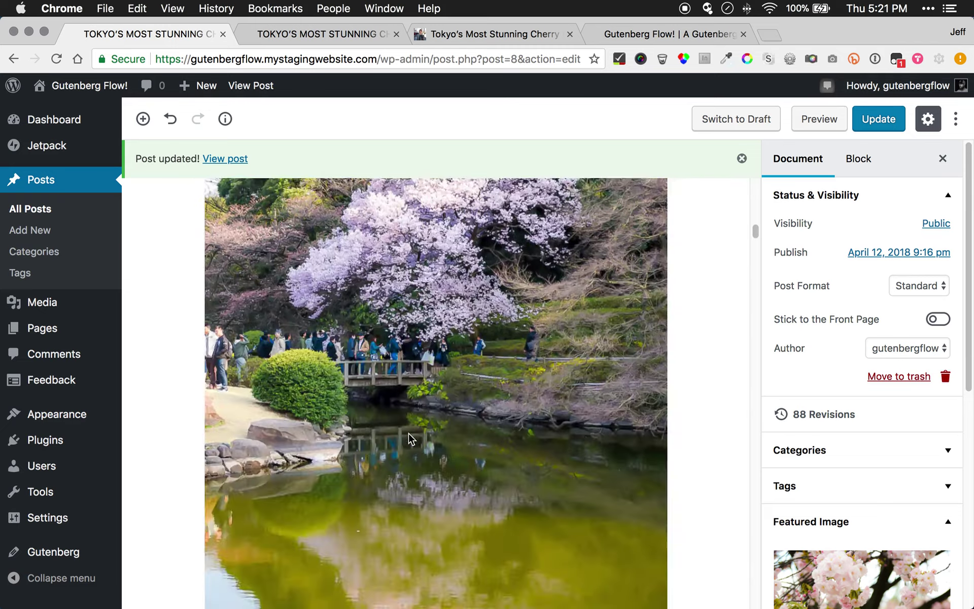
pyautogui.scroll(-20, 411, 437)
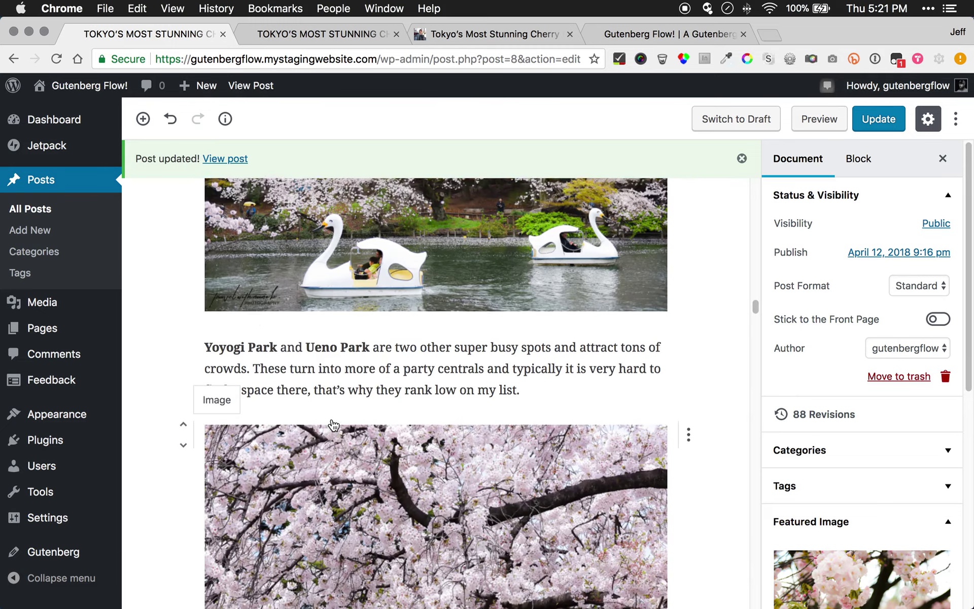
pyautogui.scroll(10, 282, 359)
pyautogui.scroll(-20, 401, 359)
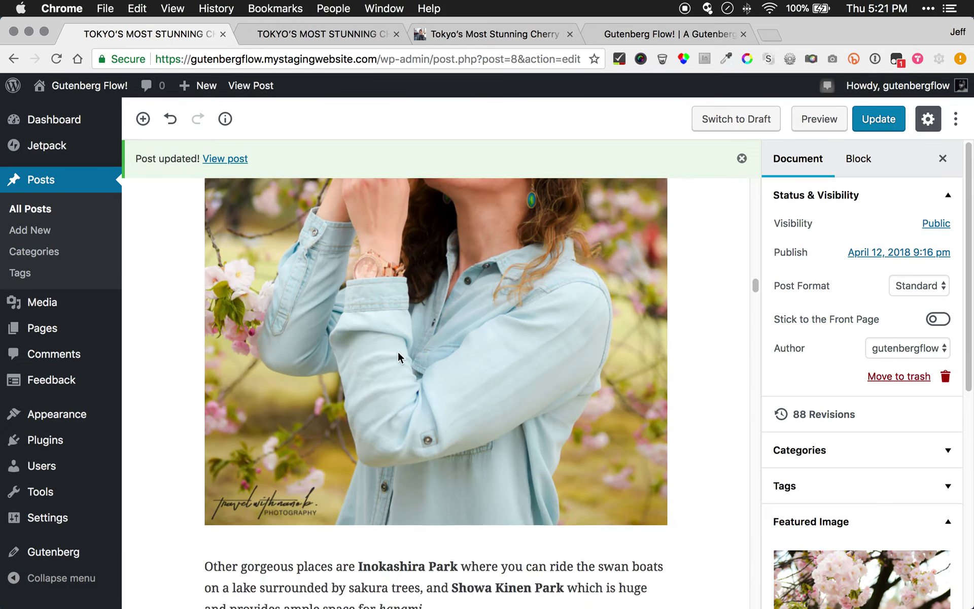
pyautogui.scroll(-14, 276, 385)
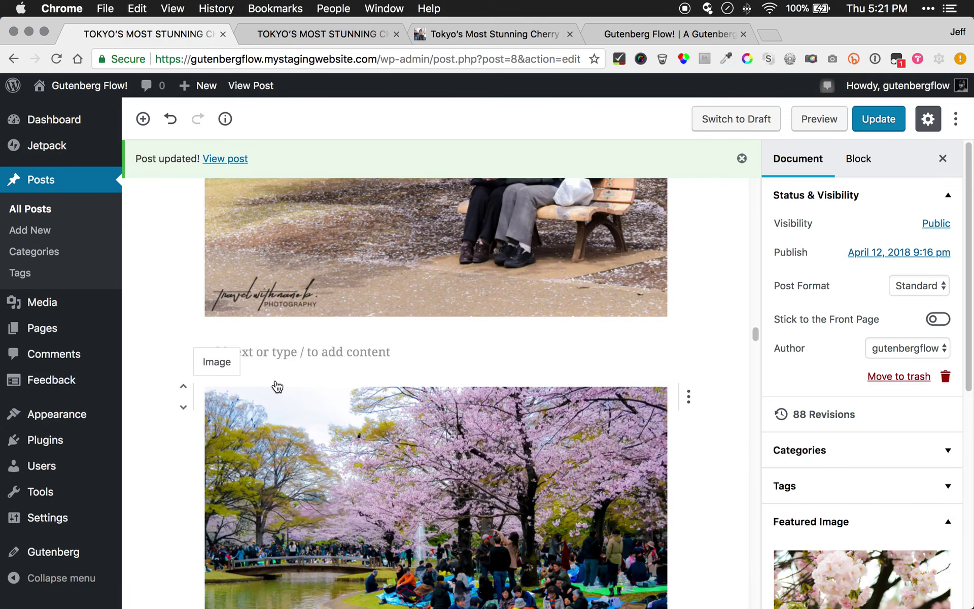
pyautogui.scroll(6, 279, 380)
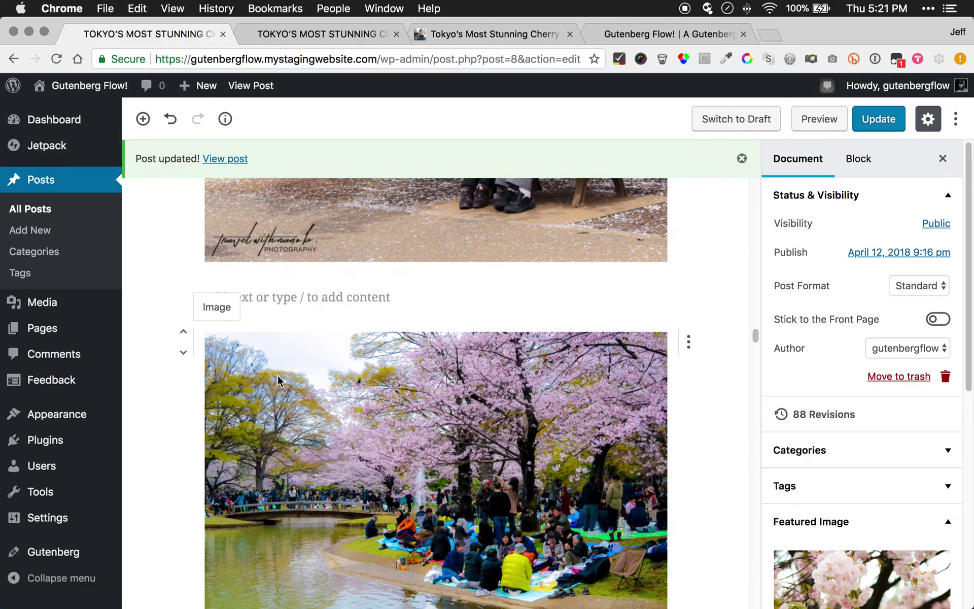
pyautogui.click(304, 306)
pyautogui.click(479, 283)
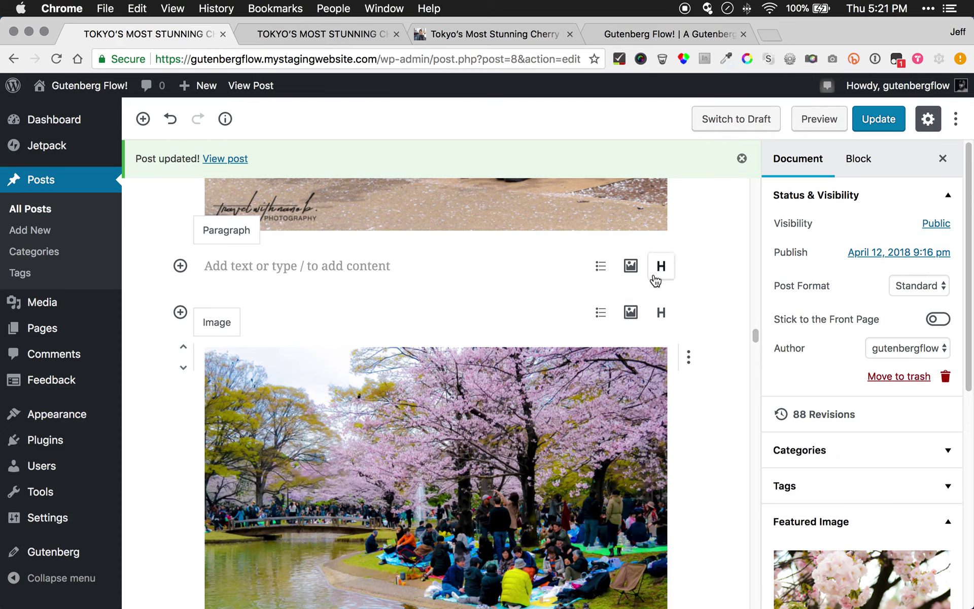
pyautogui.click(528, 265)
pyautogui.press('BackSpace')
pyautogui.press('Return')
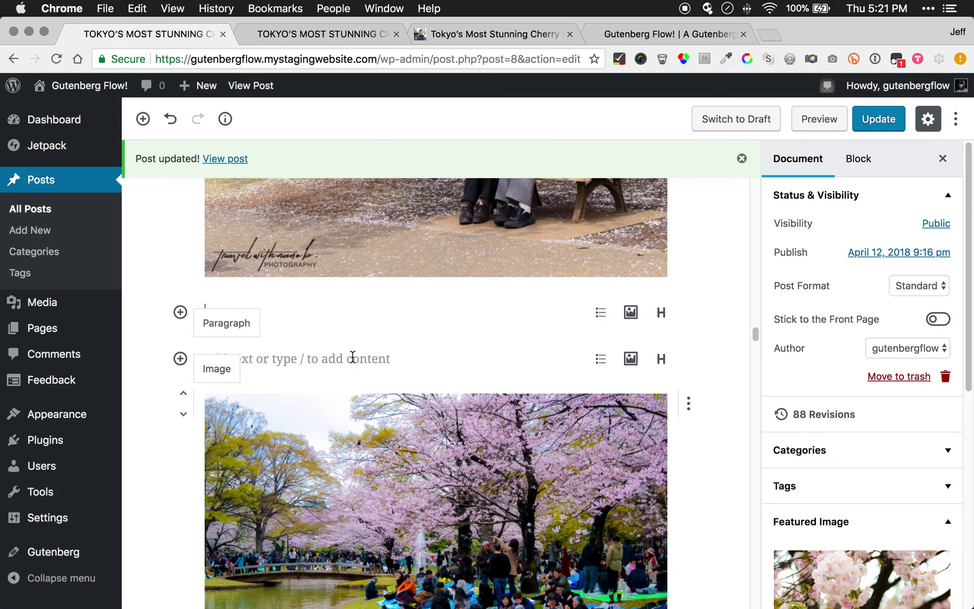
pyautogui.press('BackSpace')
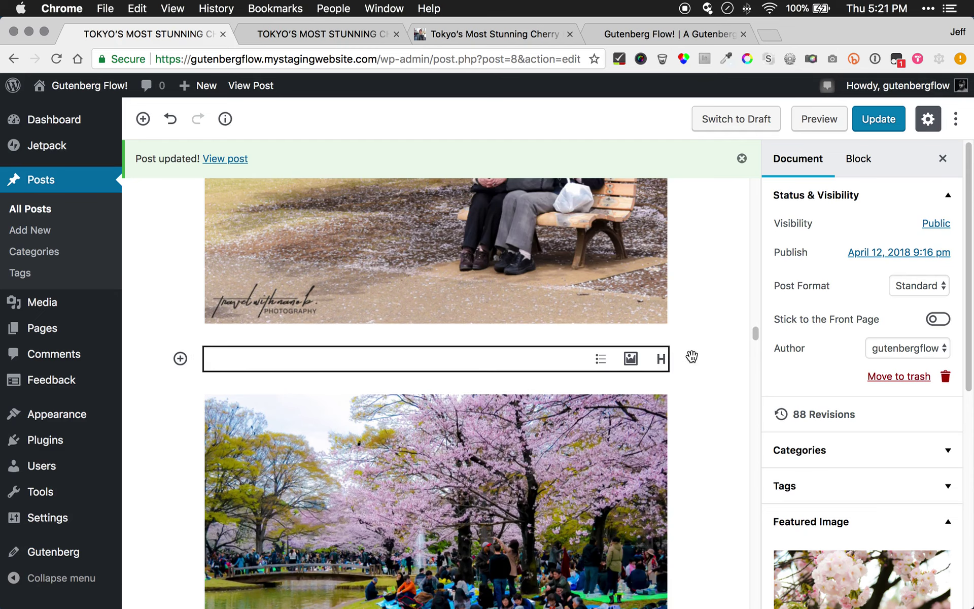
pyautogui.press('BackSpace')
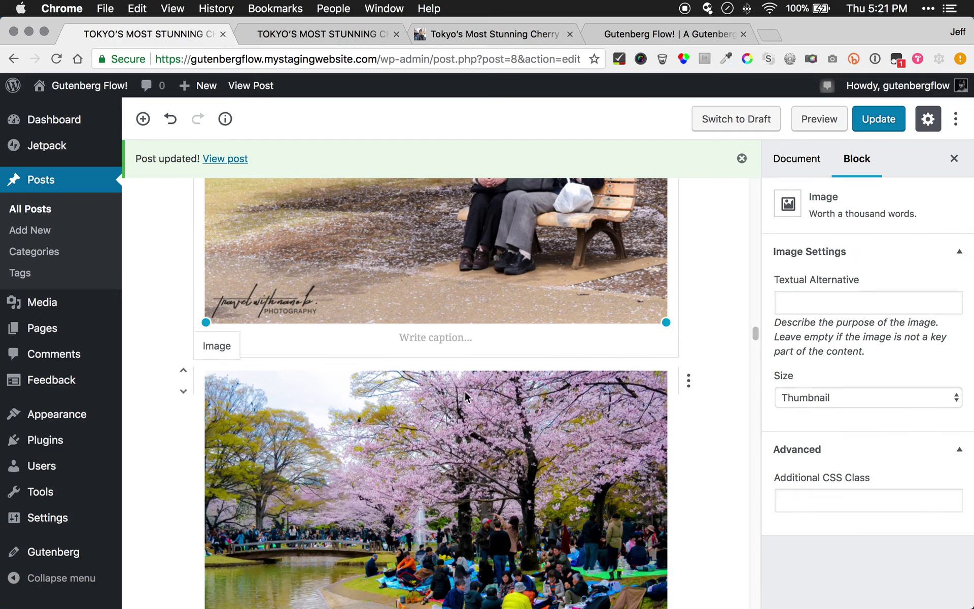
# Convert the bold "CAFÉS WITH SAKURA VIEWS" line into a heading and set it to level H4
pyautogui.scroll(-10, 287, 404)
pyautogui.scroll(-15, 286, 404)
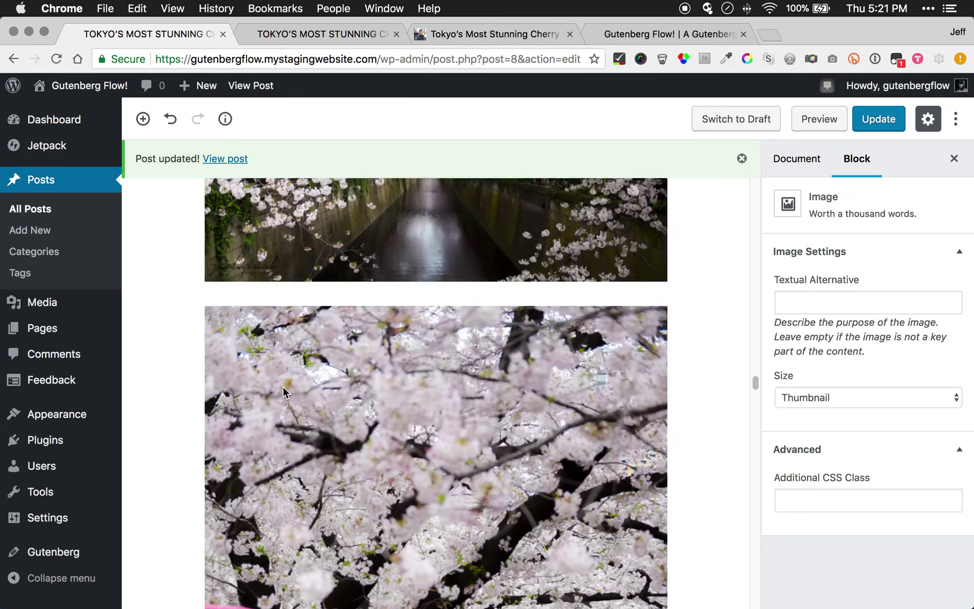
pyautogui.scroll(-15, 283, 390)
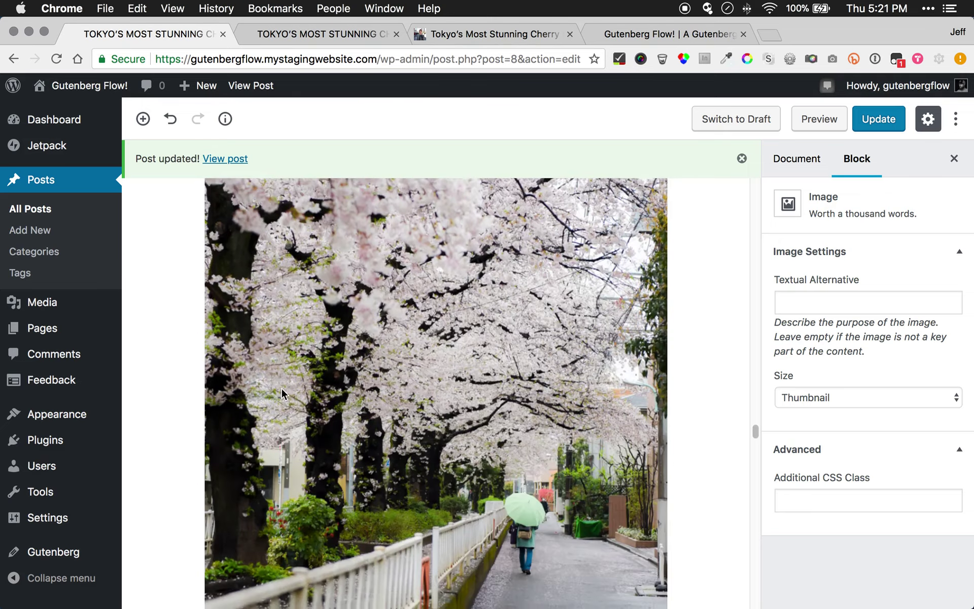
pyautogui.scroll(-15, 282, 388)
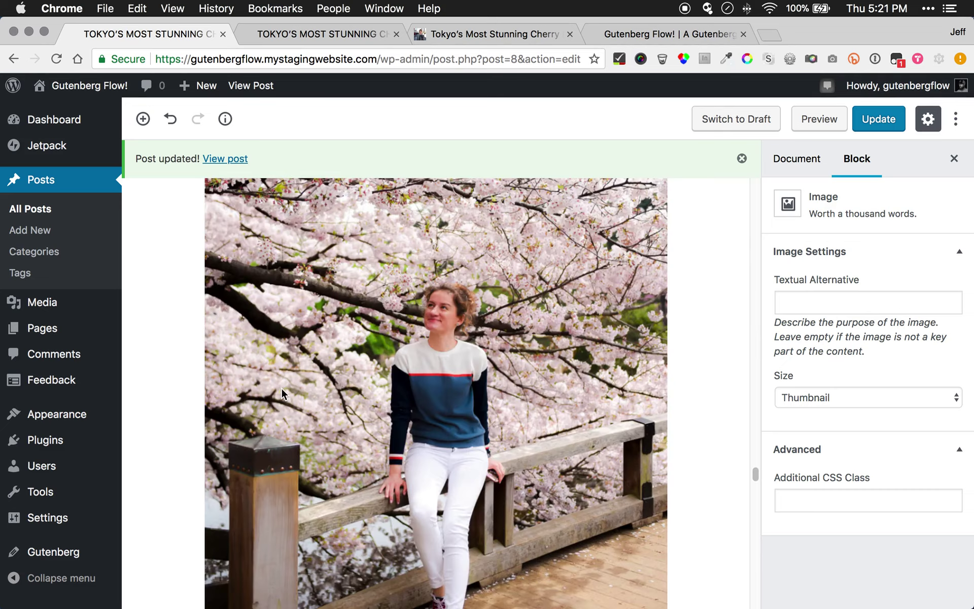
pyautogui.scroll(-4, 281, 387)
pyautogui.scroll(3, 282, 393)
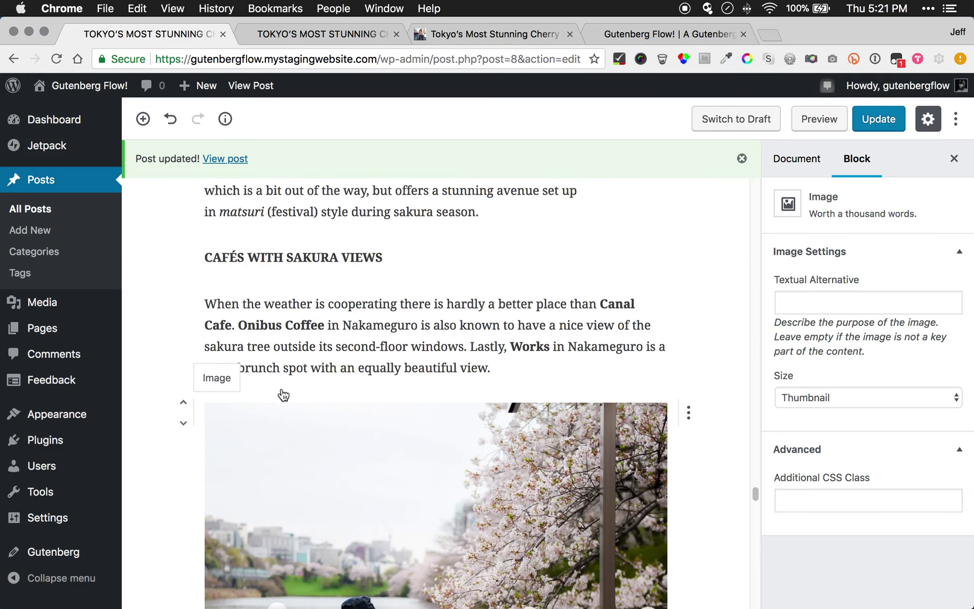
pyautogui.tripleClick(288, 256)
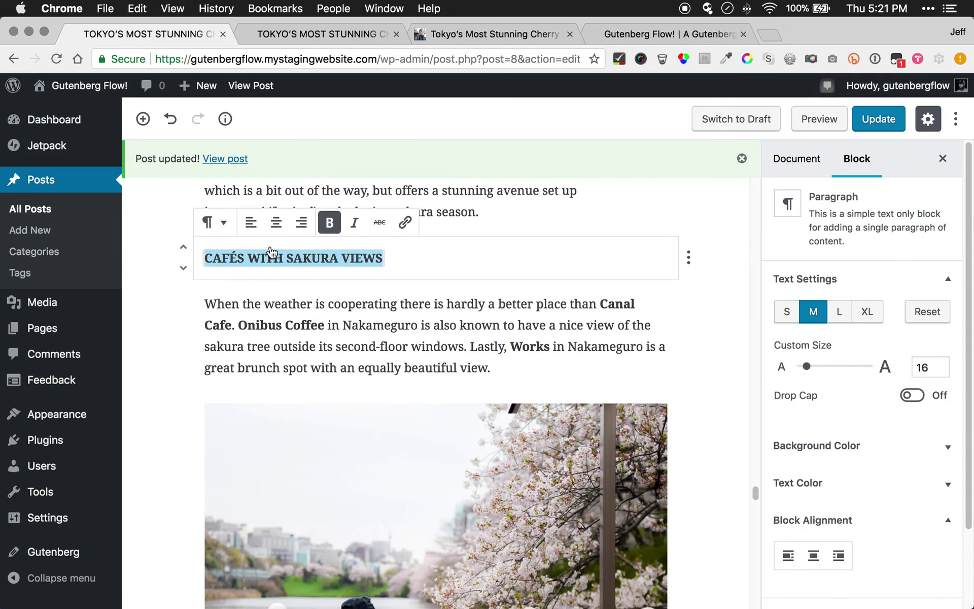
pyautogui.click(215, 223)
pyautogui.click(207, 276)
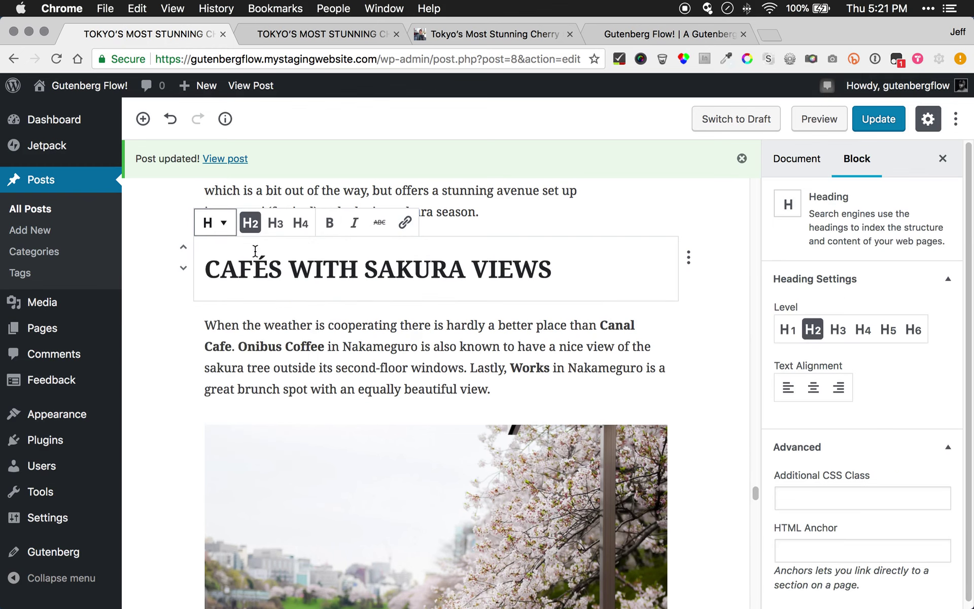
pyautogui.click(300, 223)
pyautogui.click(348, 332)
# Convert the bold "INDOOR VIEWS" line below the café photo into a heading and set it to level H4
pyautogui.scroll(7, 354, 366)
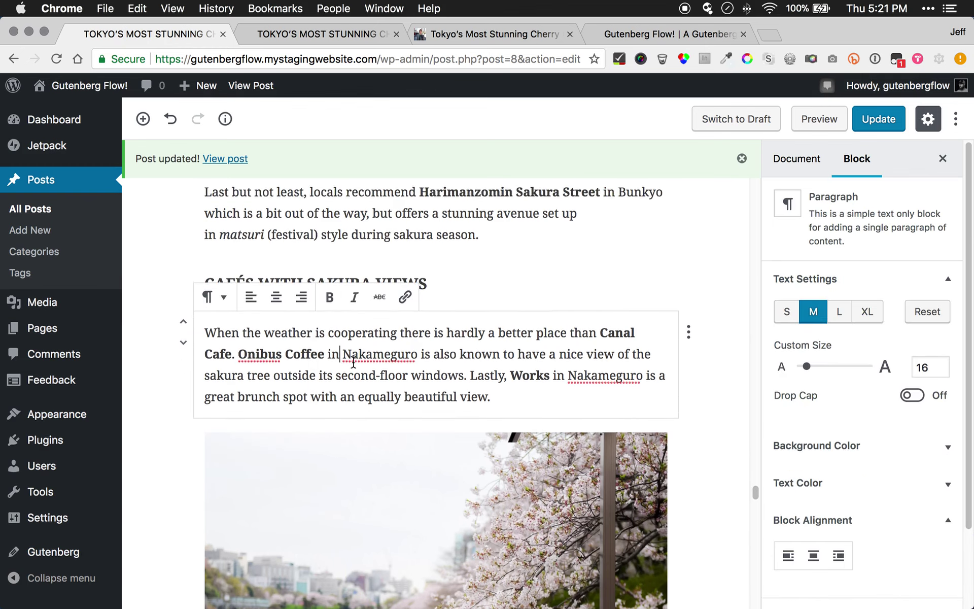
pyautogui.scroll(5, 353, 366)
pyautogui.scroll(-10, 354, 365)
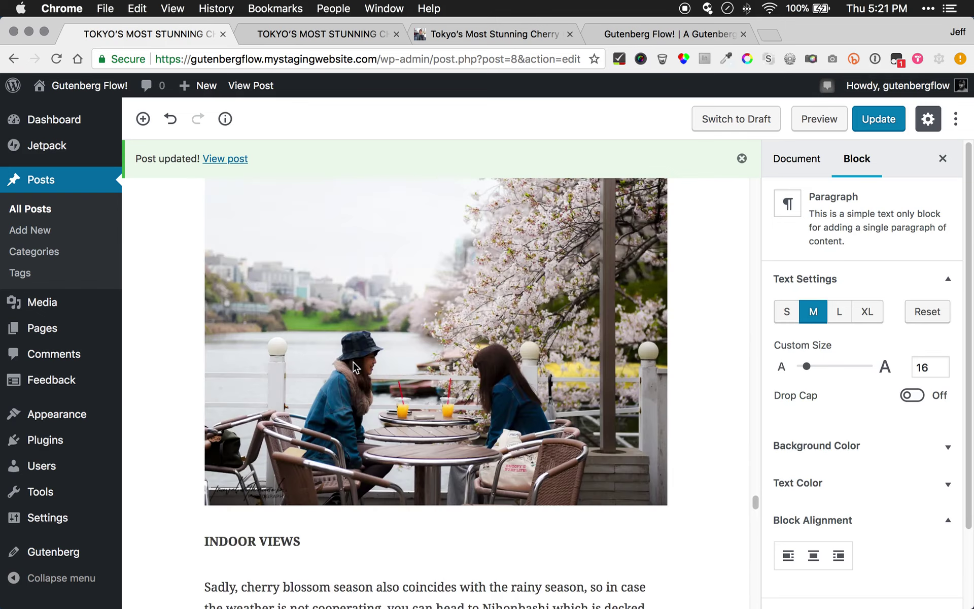
pyautogui.scroll(-3, 353, 365)
pyautogui.tripleClick(240, 363)
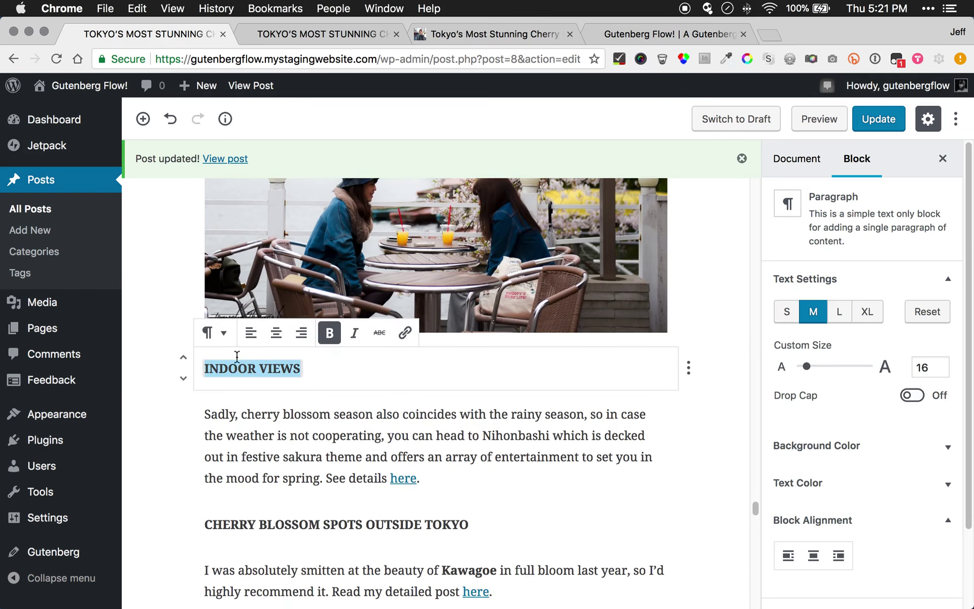
pyautogui.click(212, 332)
pyautogui.click(198, 386)
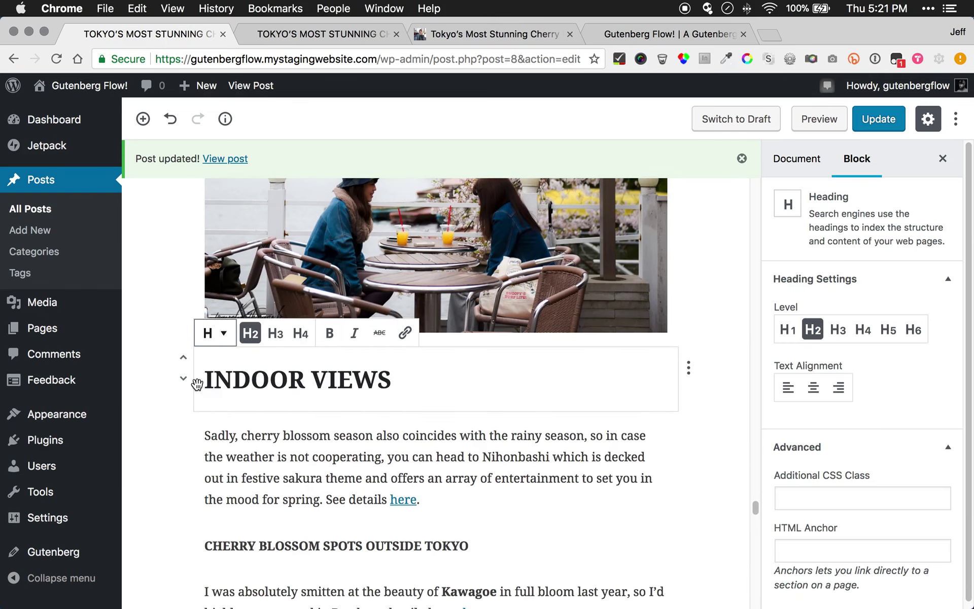
pyautogui.click(300, 333)
pyautogui.click(301, 459)
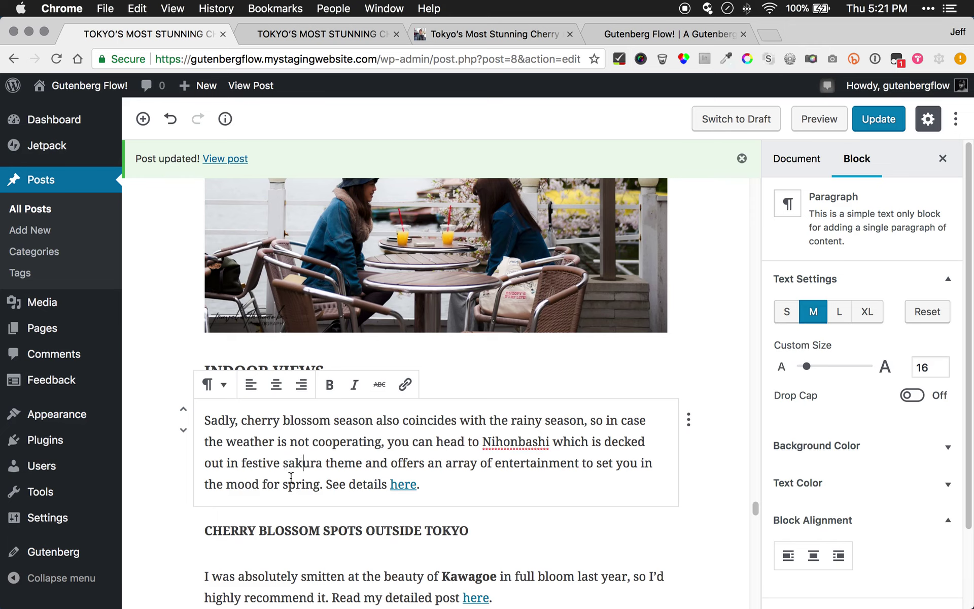
# Convert the bold "CHERRY BLOSSOM SPOTS OUTSIDE TOKYO" line into a heading and set it to level H4
pyautogui.tripleClick(340, 530)
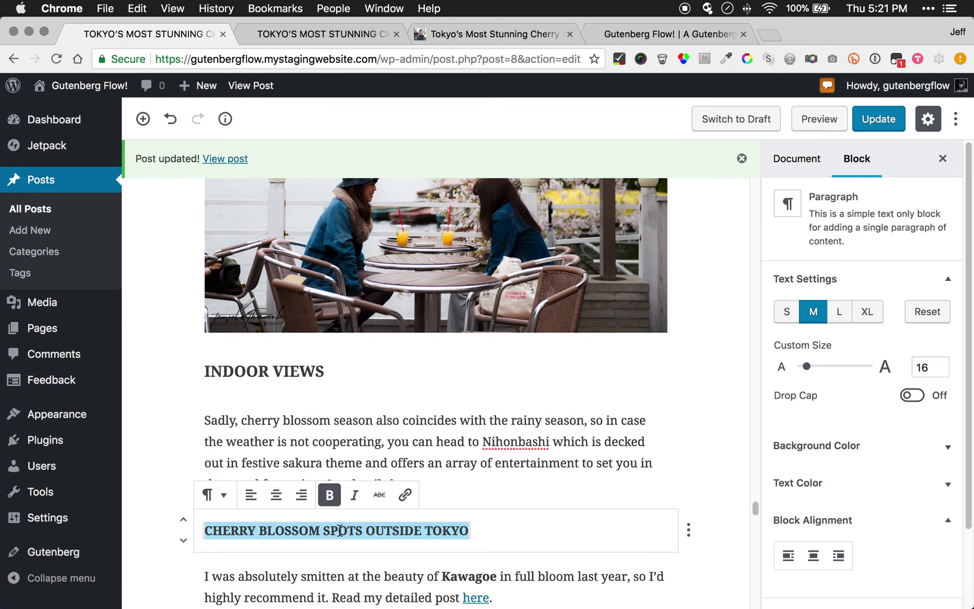
pyautogui.click(214, 495)
pyautogui.click(172, 339)
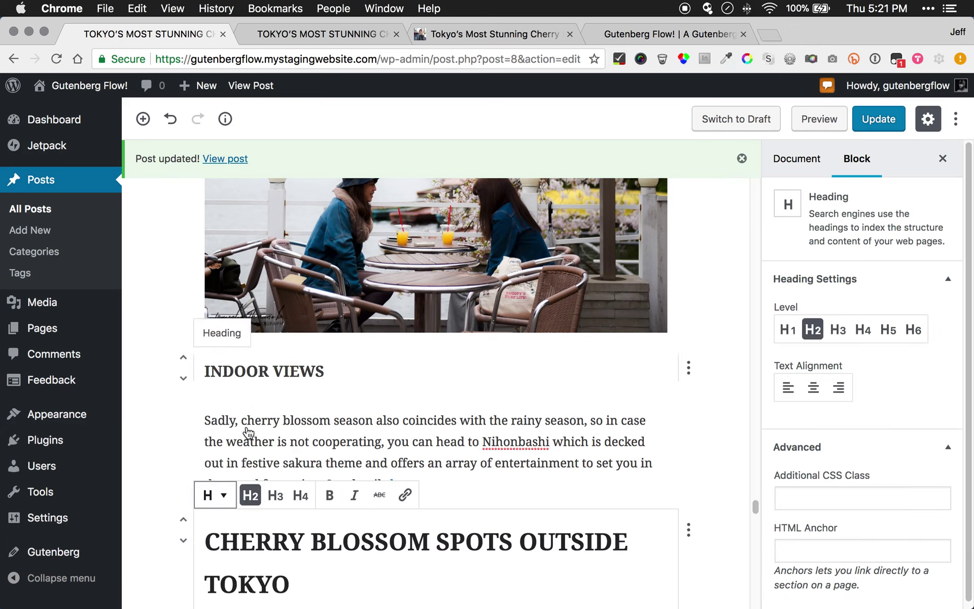
pyautogui.click(301, 495)
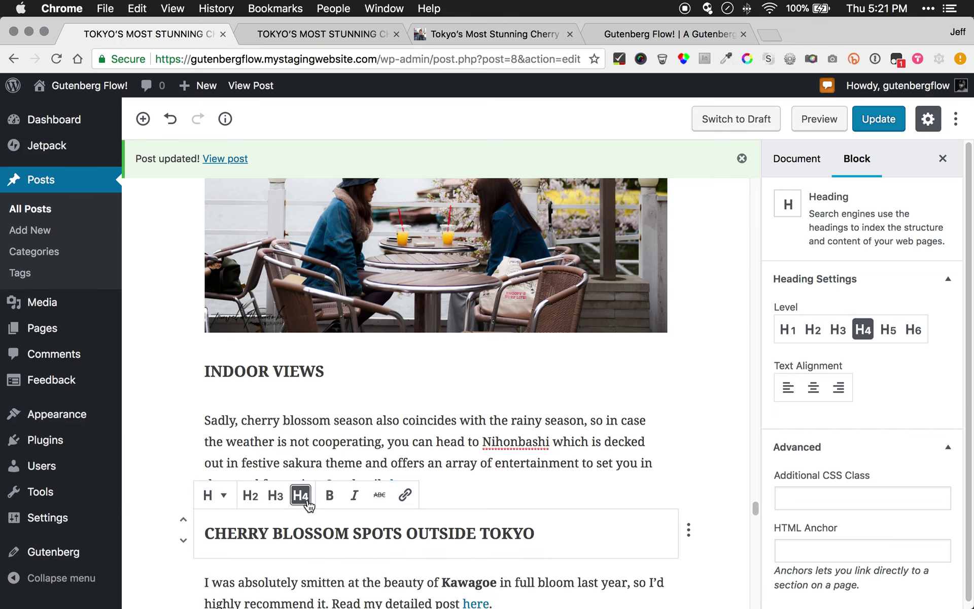
pyautogui.tripleClick(335, 533)
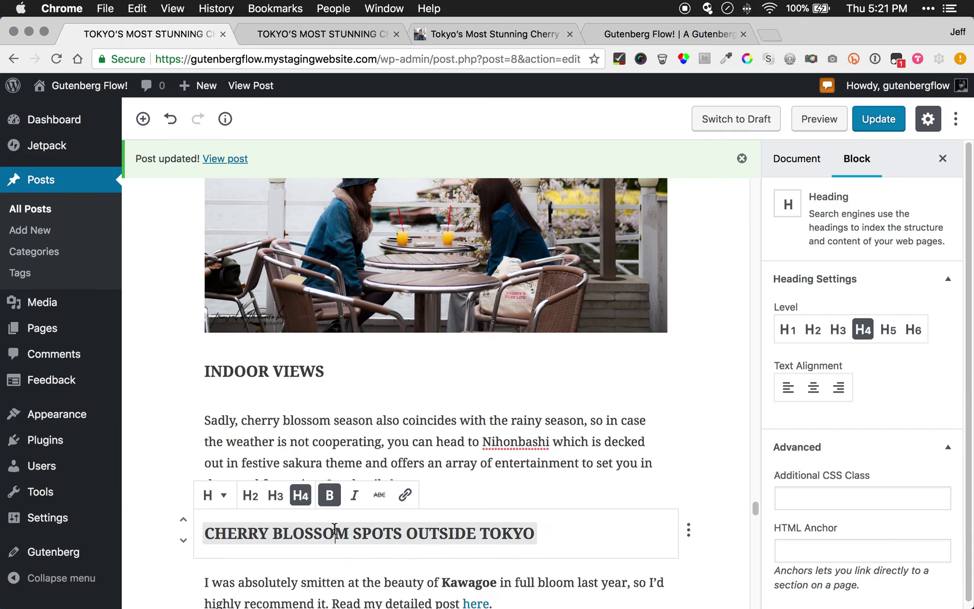
pyautogui.click(327, 459)
# Review the rest of the post down to the sharing links, and recheck the content from the beginning to the "Must Visit Spot" section
pyautogui.scroll(-10, 327, 459)
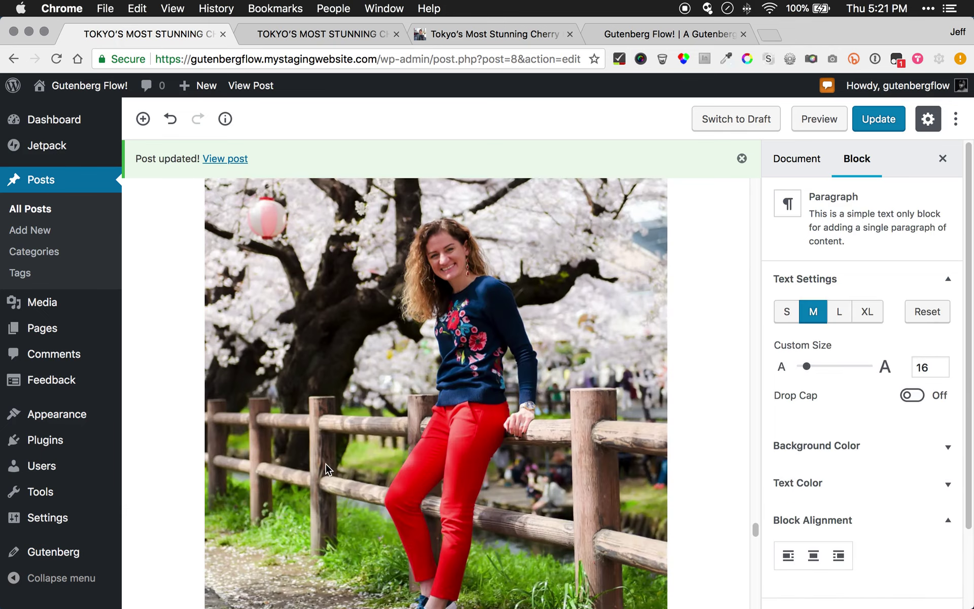
pyautogui.scroll(-15, 327, 469)
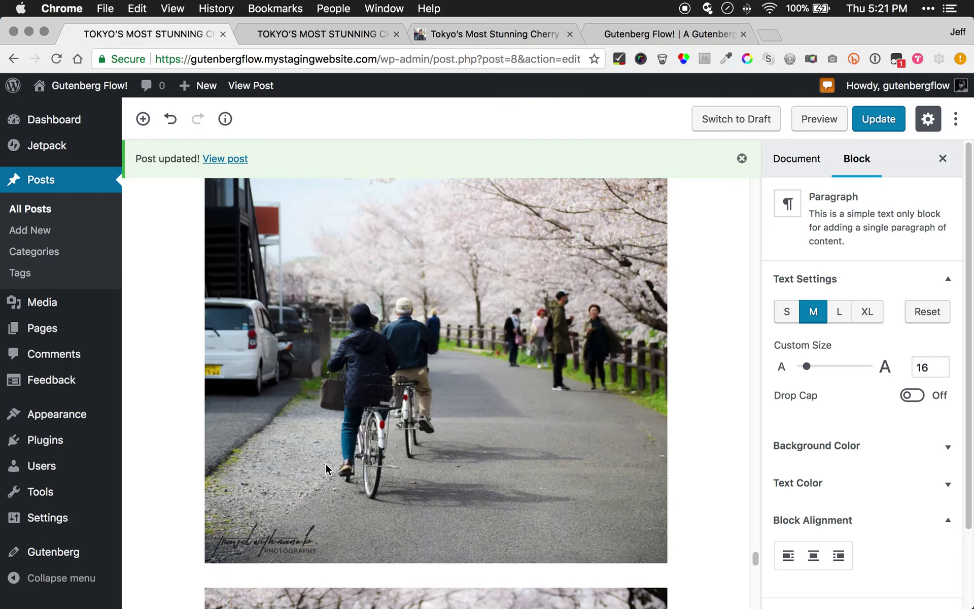
pyautogui.scroll(-15, 327, 469)
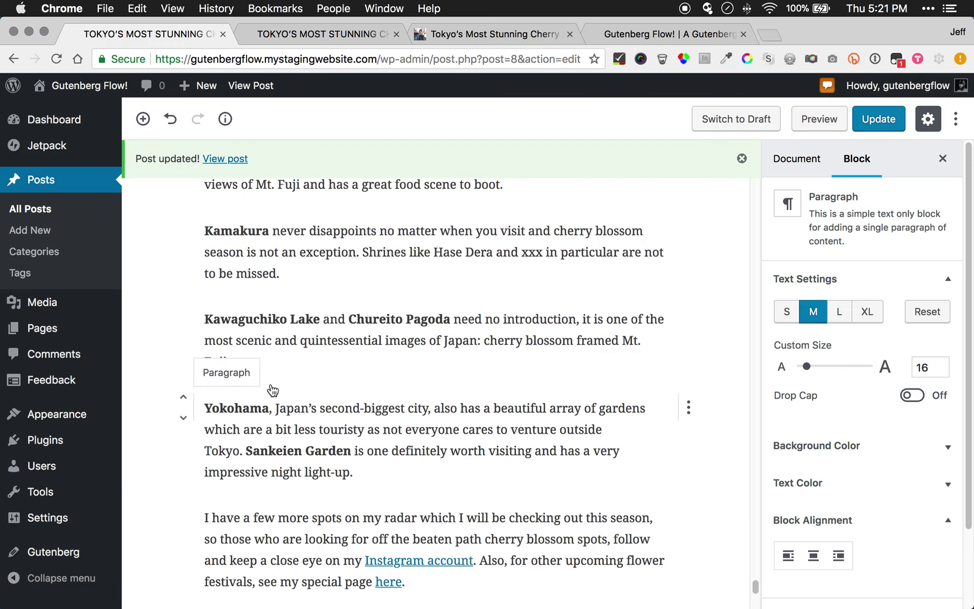
pyautogui.scroll(-8, 272, 389)
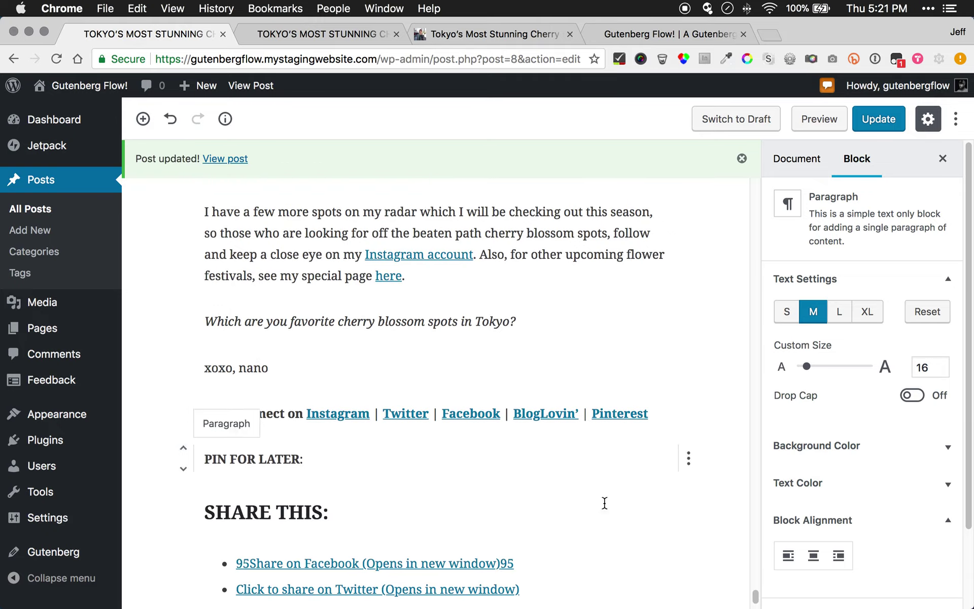
pyautogui.scroll(20, 685, 264)
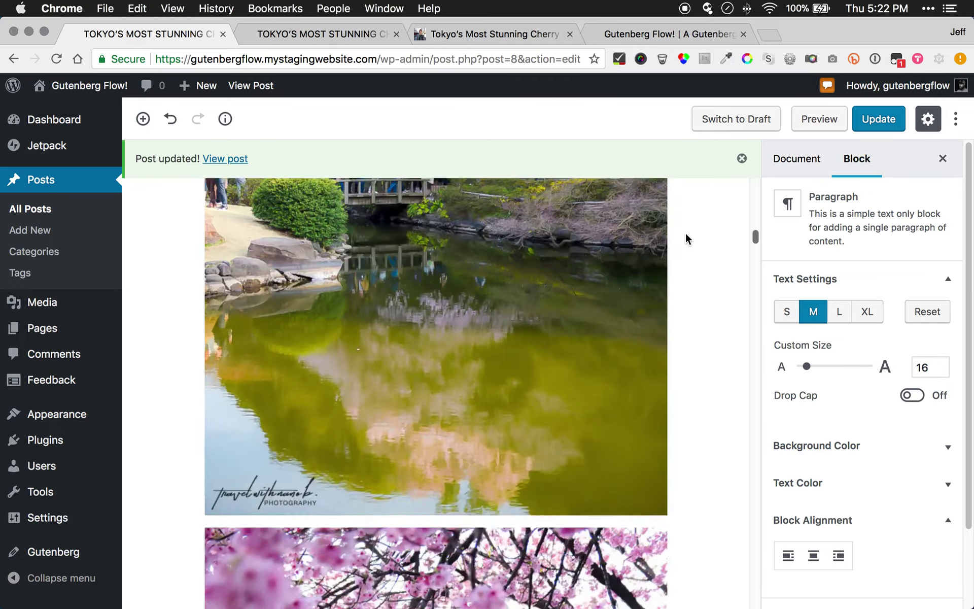
pyautogui.scroll(20, 685, 239)
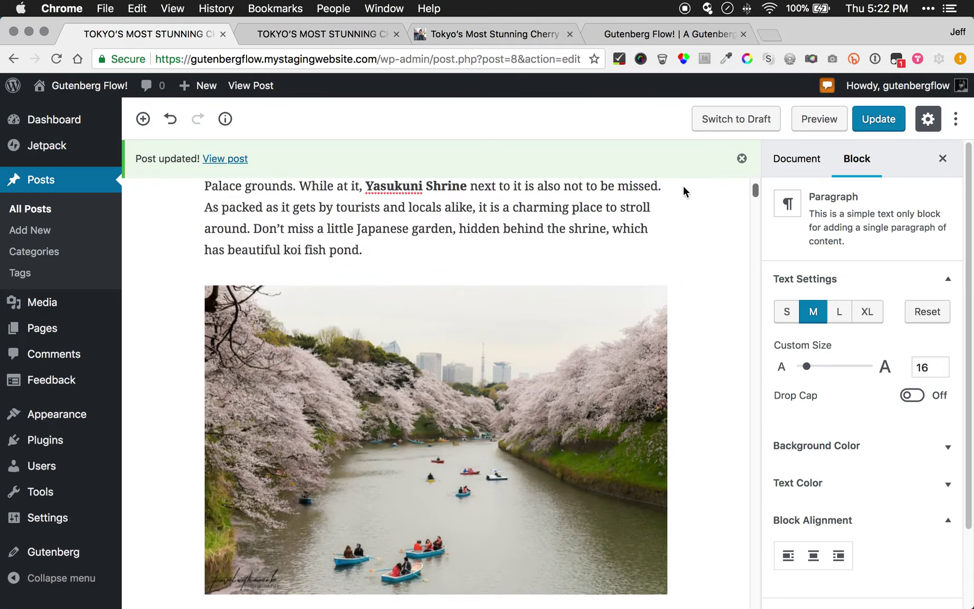
pyautogui.scroll(20, 683, 188)
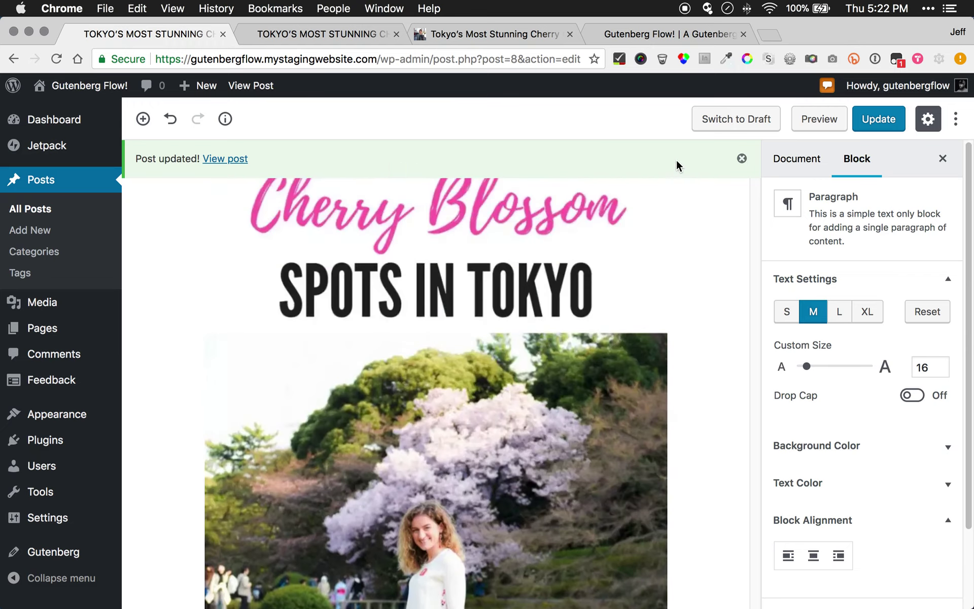
pyautogui.scroll(8, 675, 149)
pyautogui.scroll(-15, 681, 170)
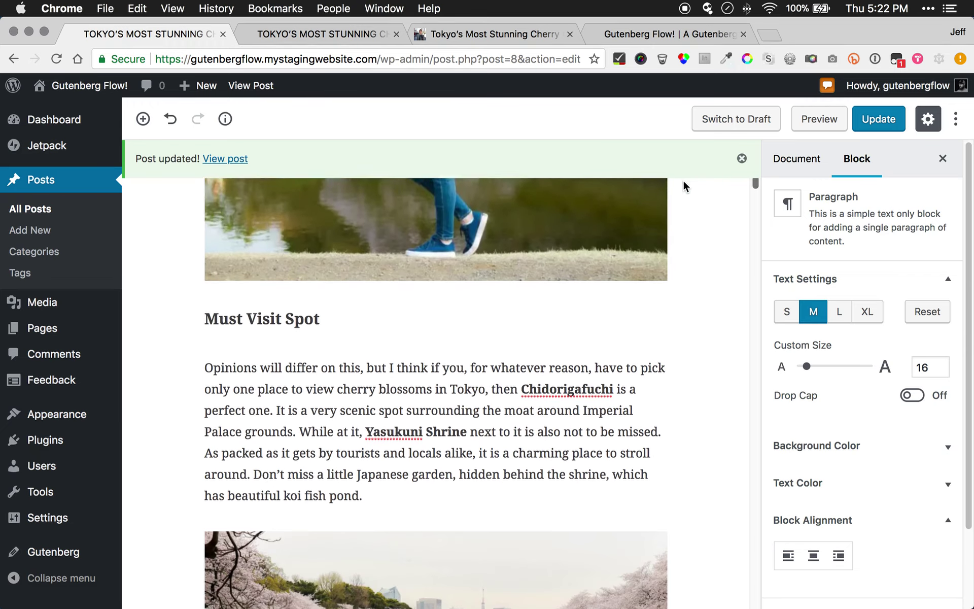
pyautogui.scroll(-2, 683, 186)
# Inspect the formatting of the "Must Visit Spot" heading and the paragraph beneath it
pyautogui.click(301, 272)
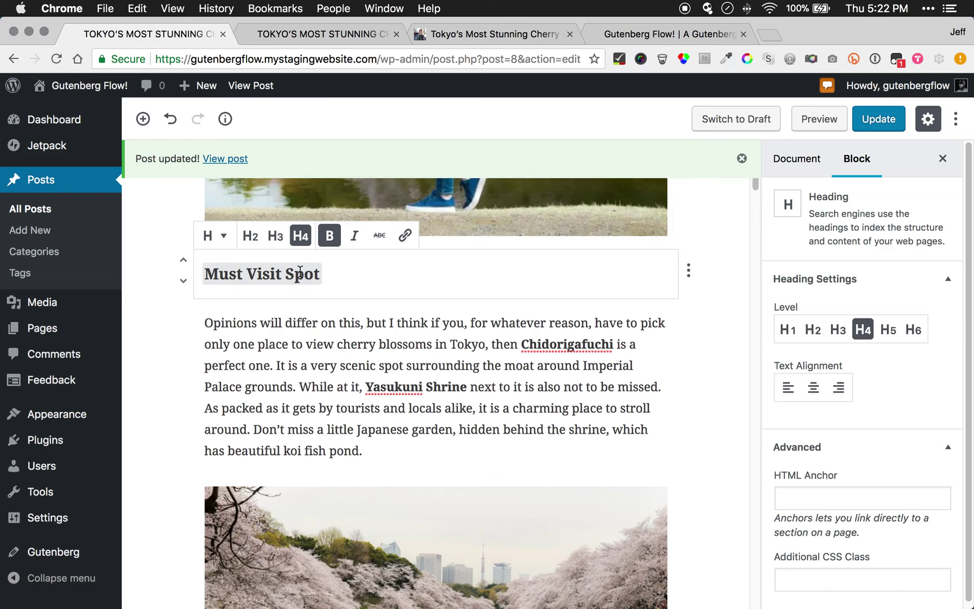
pyautogui.click(304, 333)
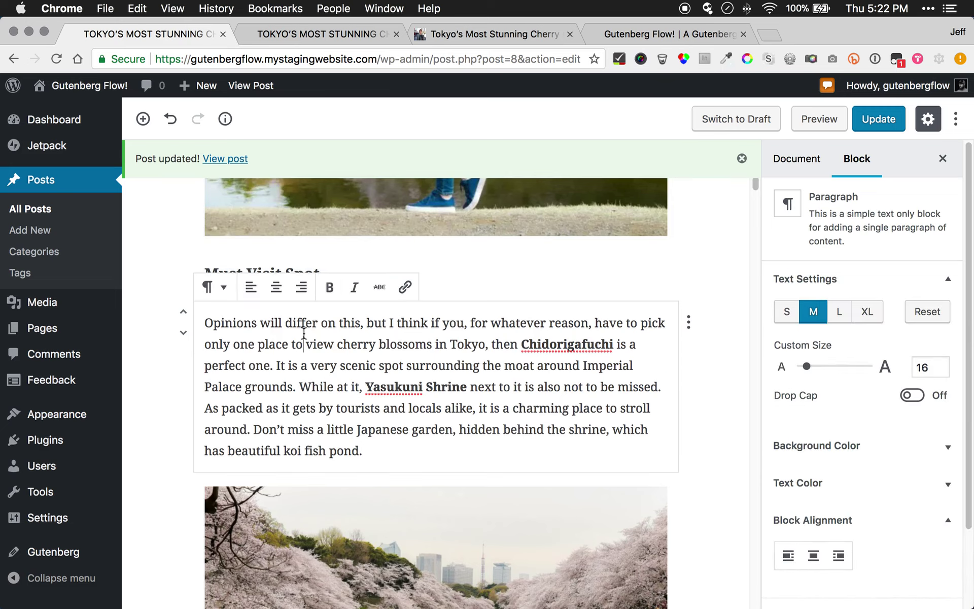
pyautogui.click(471, 271)
pyautogui.click(240, 344)
pyautogui.click(142, 303)
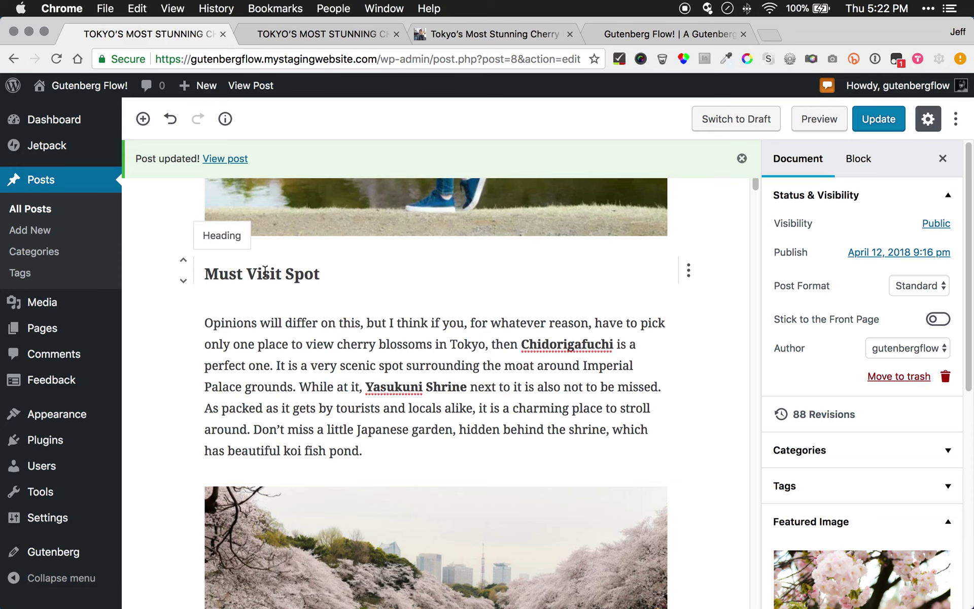
pyautogui.click(266, 388)
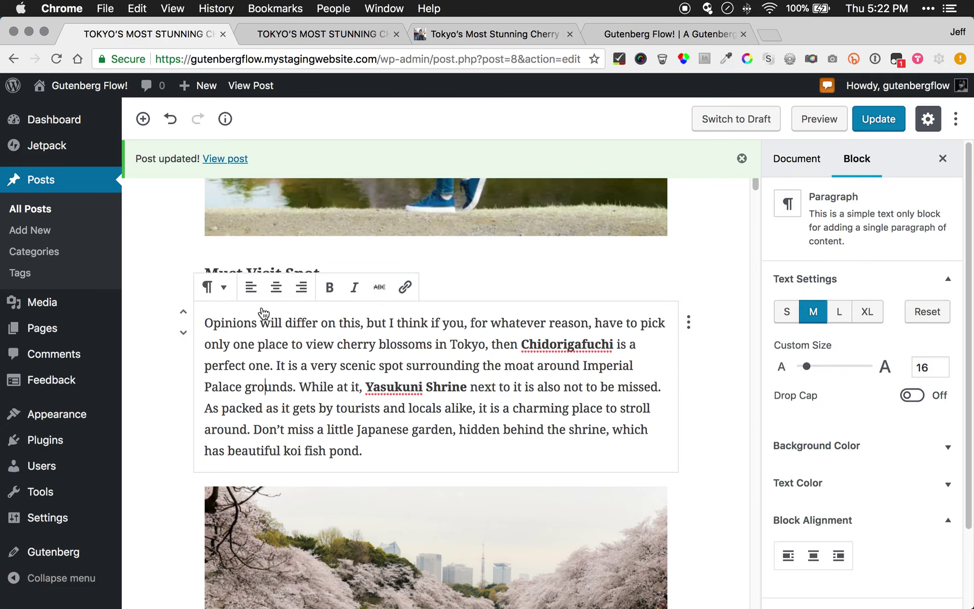
# Insert a paragraph reading "Testing heading" above the boating photo and convert it into a heading
pyautogui.click(315, 478)
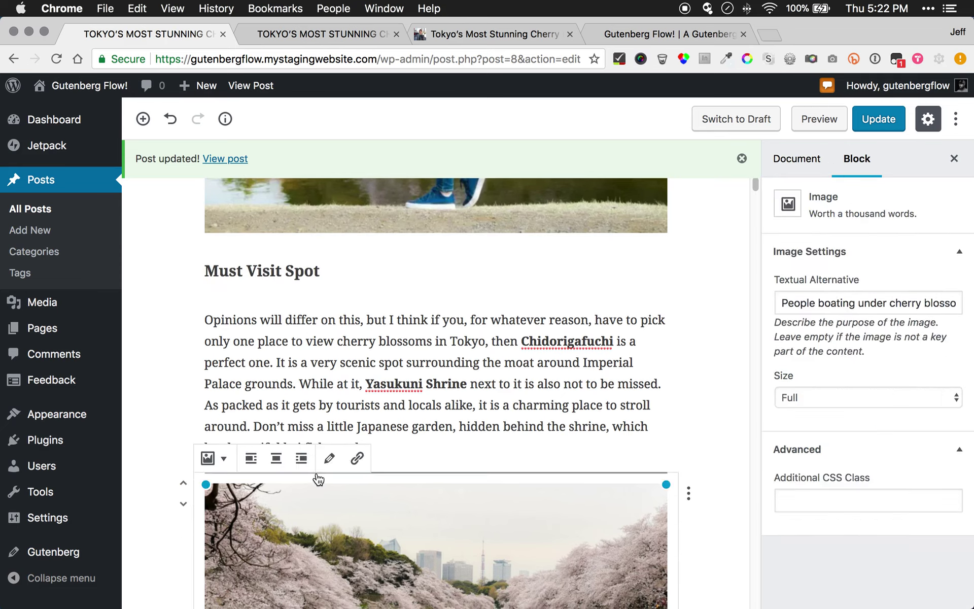
pyautogui.click(318, 479)
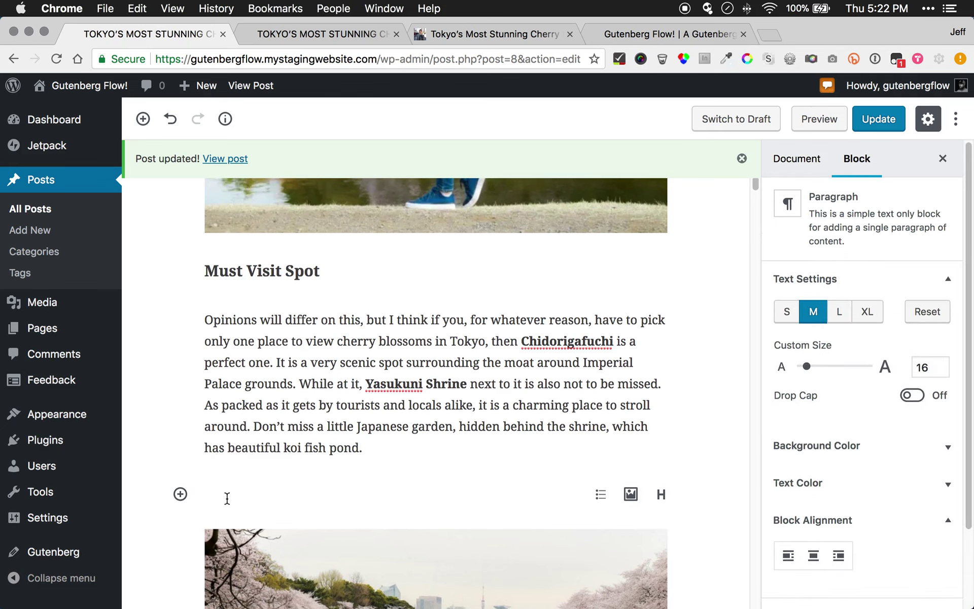
pyautogui.write('Testing heading')
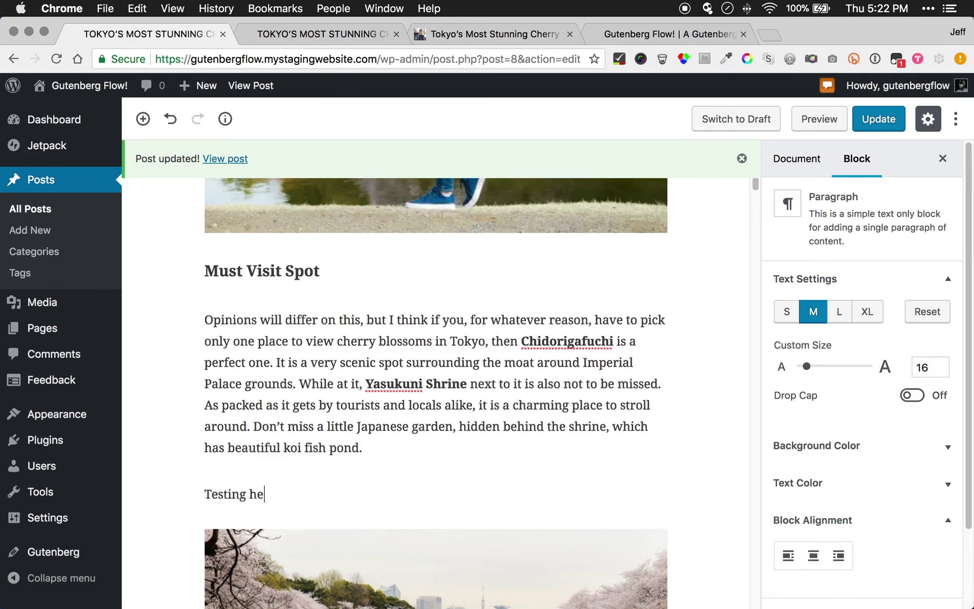
pyautogui.tripleClick(265, 497)
pyautogui.click(224, 460)
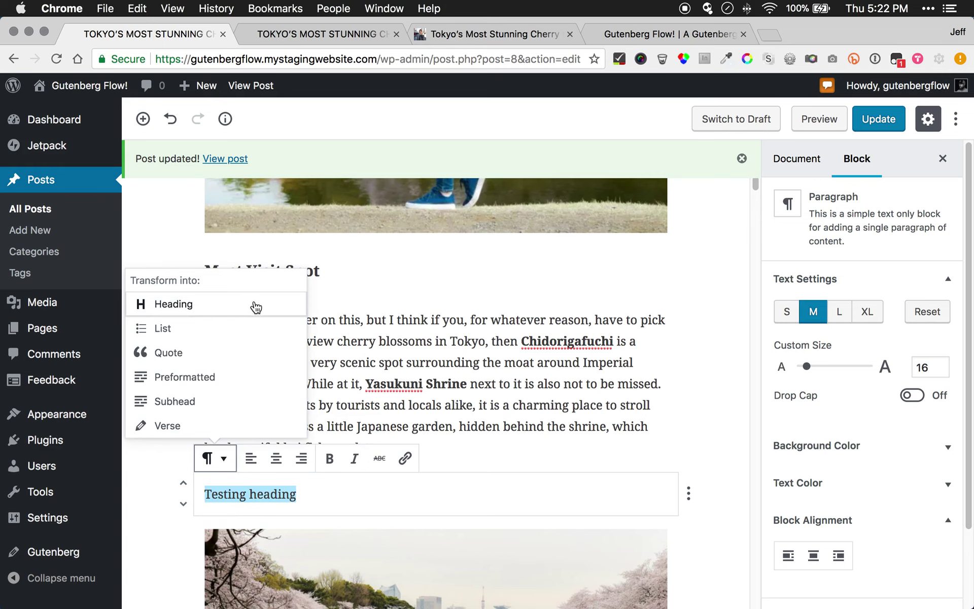
pyautogui.click(285, 309)
pyautogui.click(328, 505)
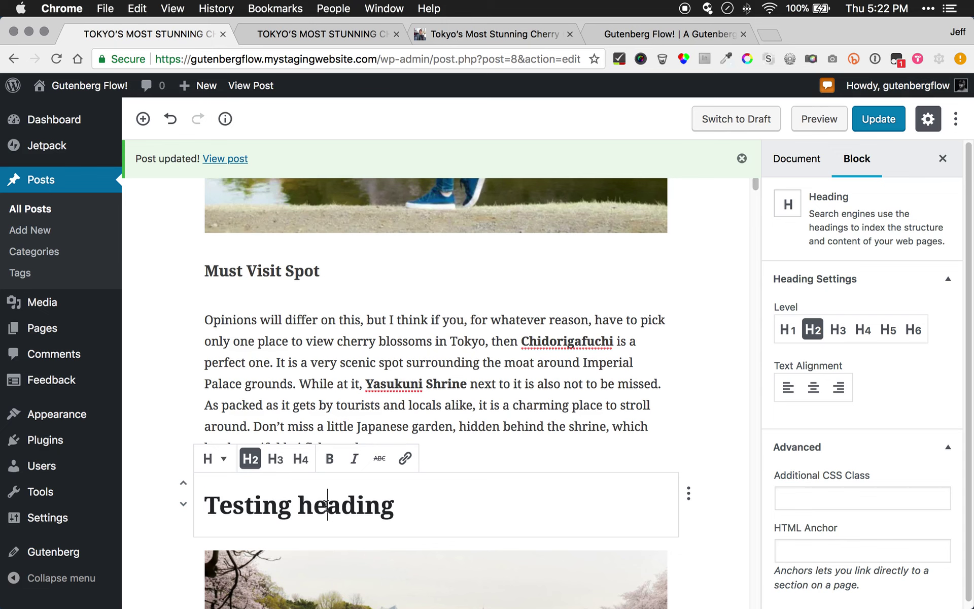
# Remove the "Testing heading" block above the boating photo
pyautogui.tripleClick(326, 505)
pyautogui.click(689, 493)
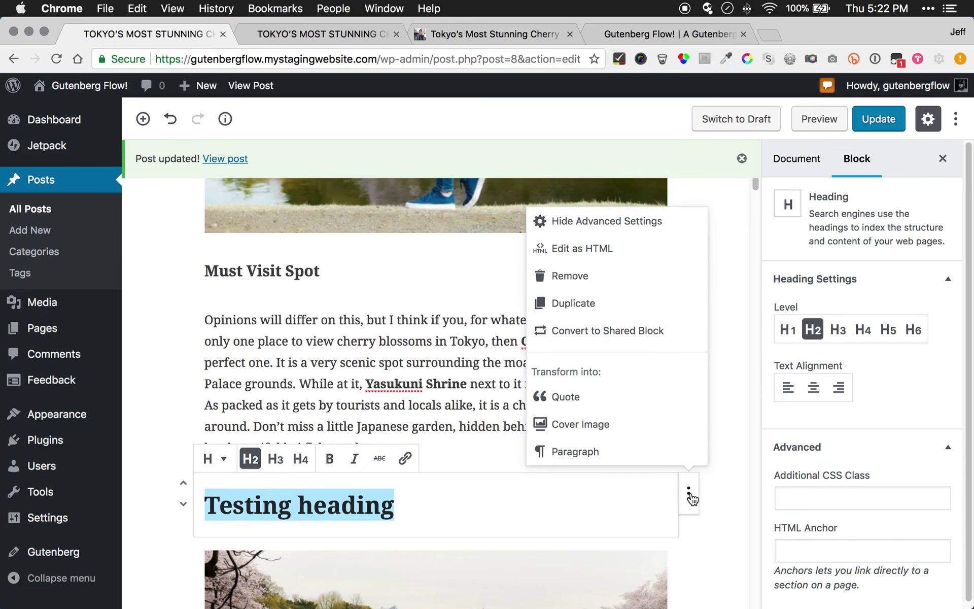
pyautogui.click(563, 277)
pyautogui.click(442, 420)
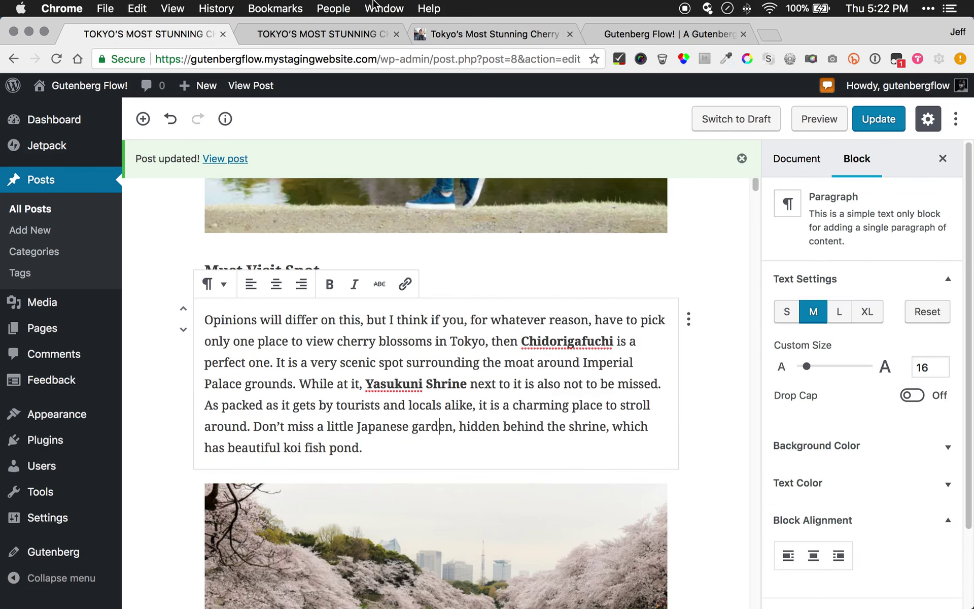
# Glance at the published post, return to the editor and update the post
pyautogui.click(366, 41)
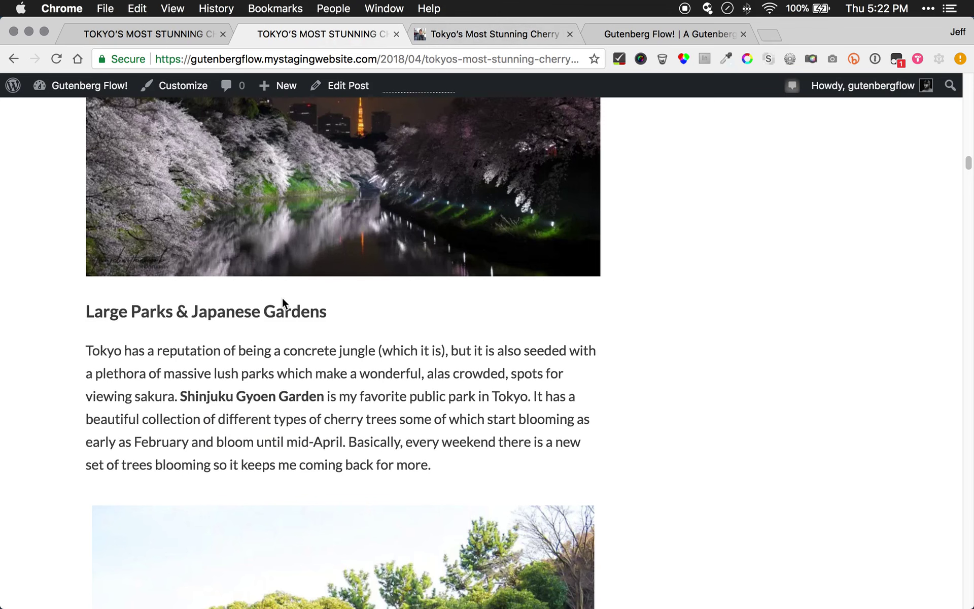
pyautogui.click(189, 34)
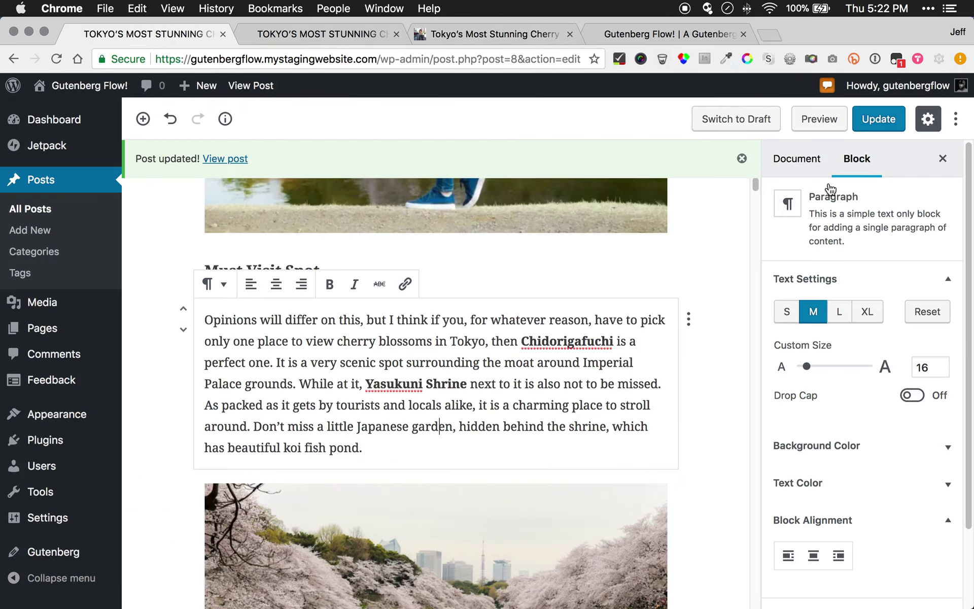
pyautogui.click(868, 123)
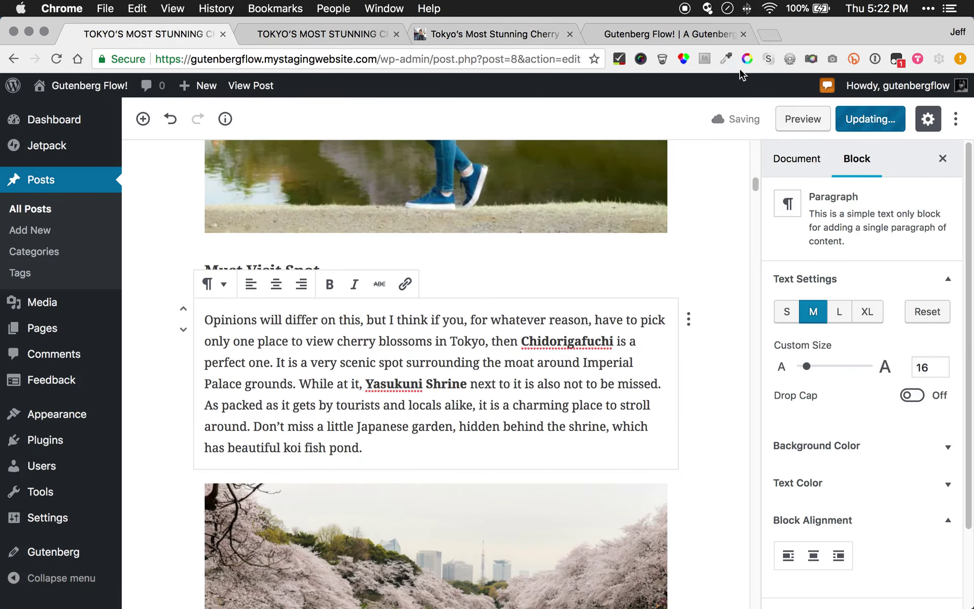
# Examine the original travelwithnanob.com article through to its sharing, related-post and tag sections for comparison
pyautogui.click(457, 33)
pyautogui.scroll(-4, 292, 408)
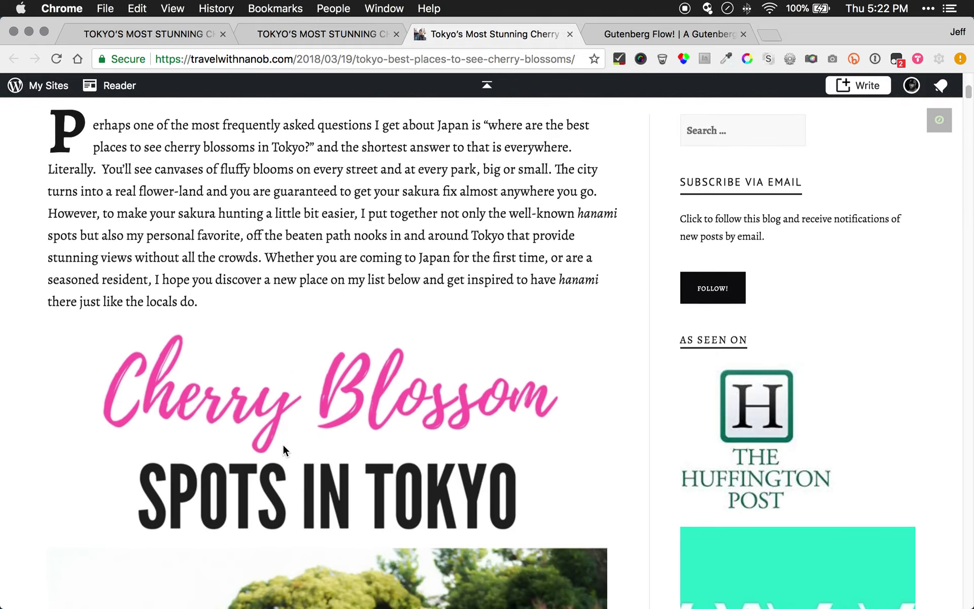
pyautogui.scroll(-5, 282, 443)
pyautogui.scroll(-20, 285, 447)
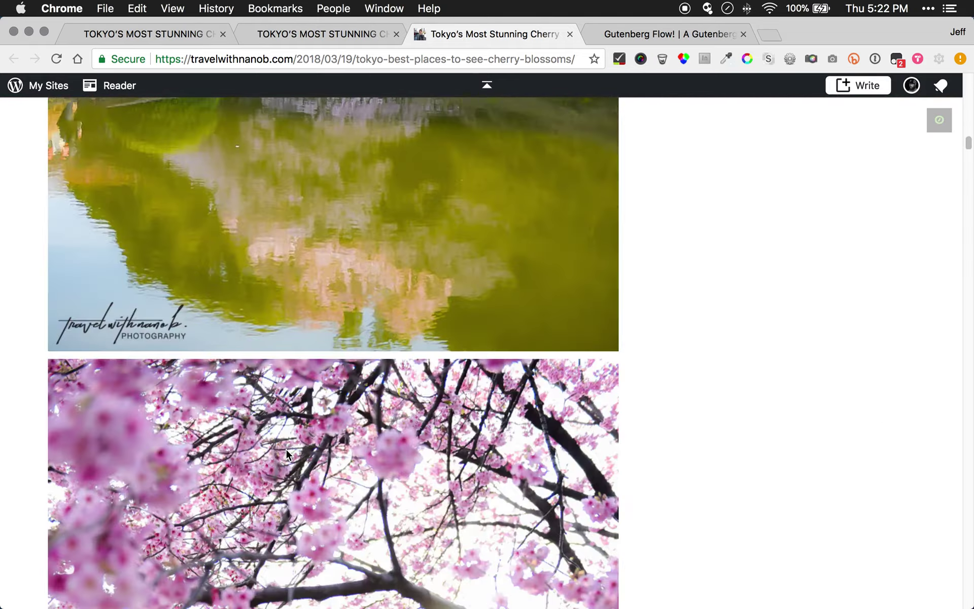
pyautogui.scroll(-20, 286, 448)
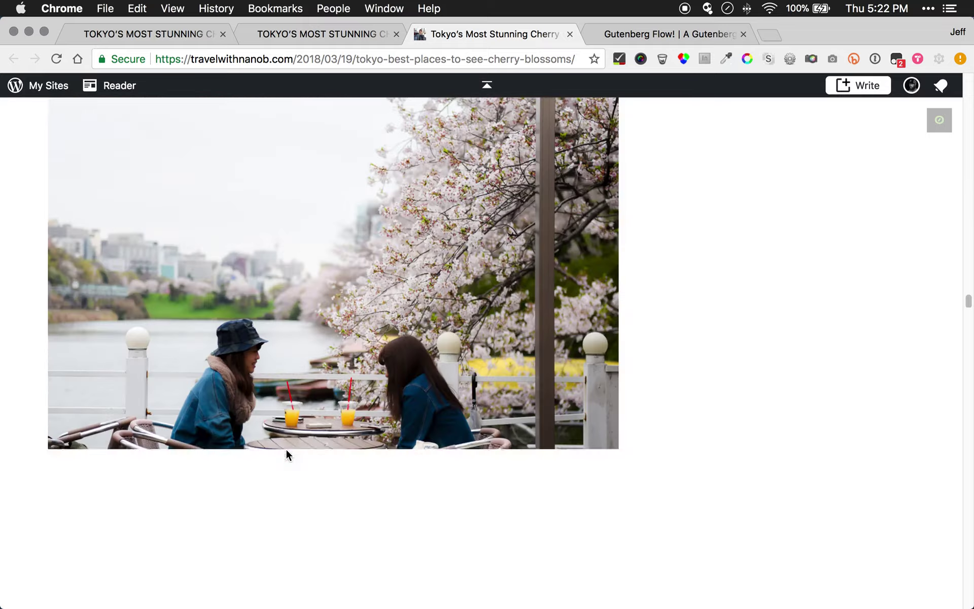
pyautogui.scroll(-20, 286, 454)
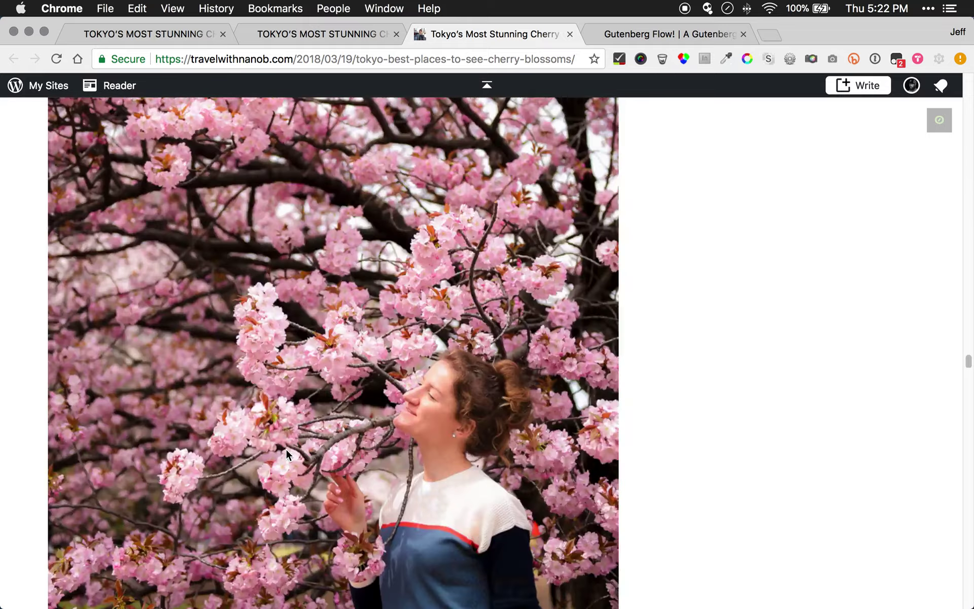
pyautogui.scroll(-6, 286, 454)
pyautogui.scroll(14, 286, 454)
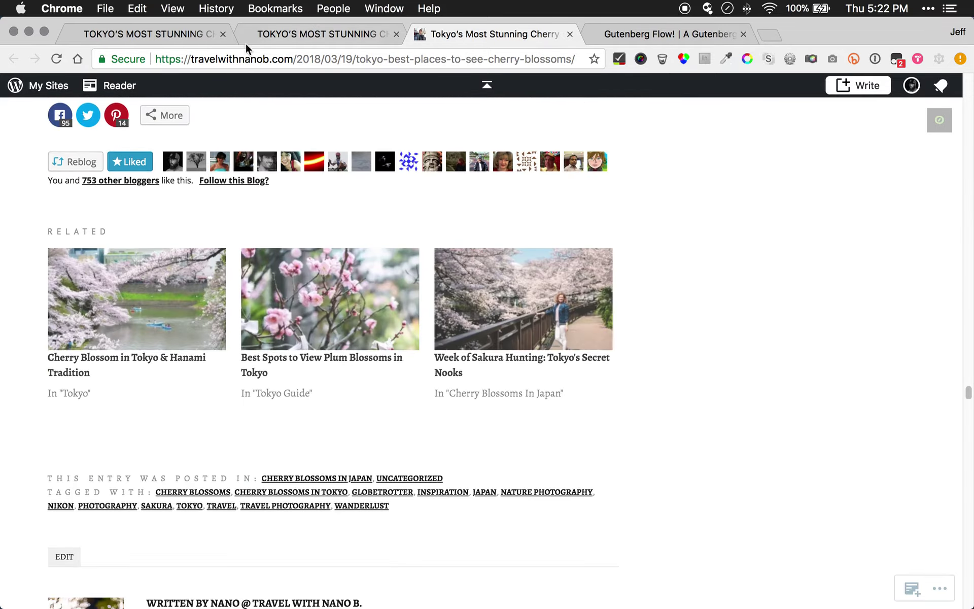
# Return to the post editor and review the article's closing paragraphs, from the Fujinomiya section through to the sharing links
pyautogui.click(178, 31)
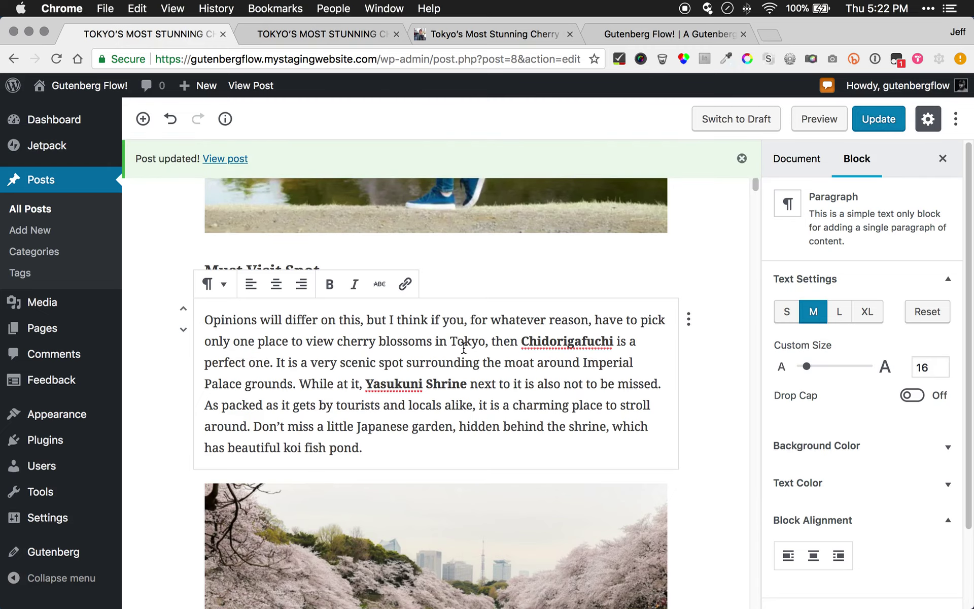
pyautogui.scroll(-20, 464, 348)
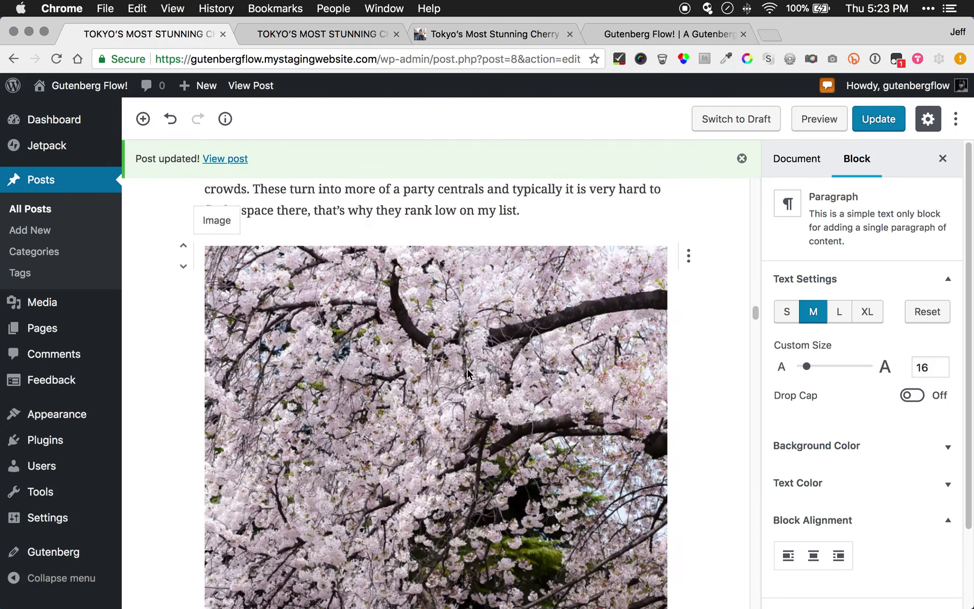
pyautogui.scroll(-15, 467, 367)
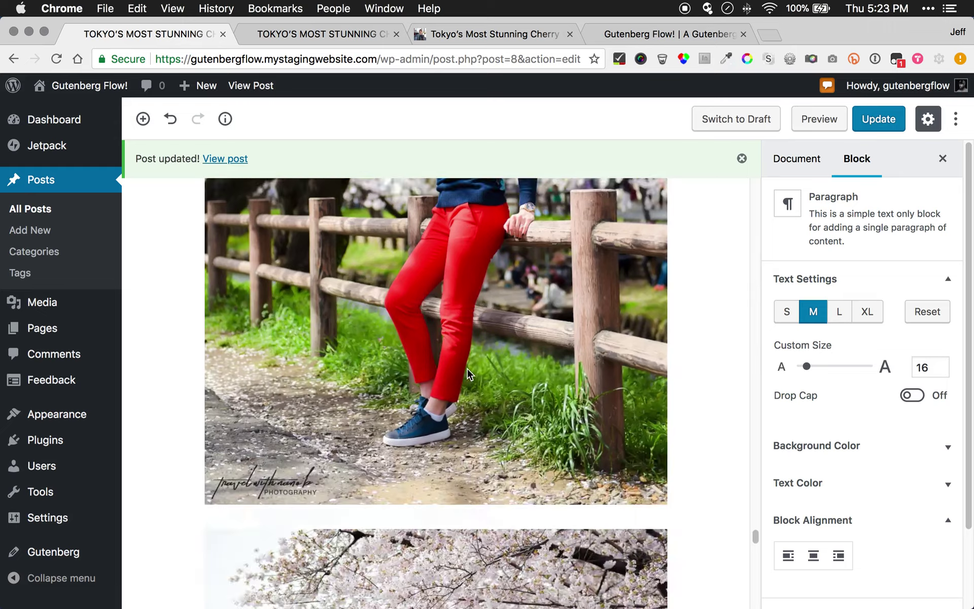
pyautogui.scroll(-10, 467, 367)
pyautogui.scroll(5, 467, 367)
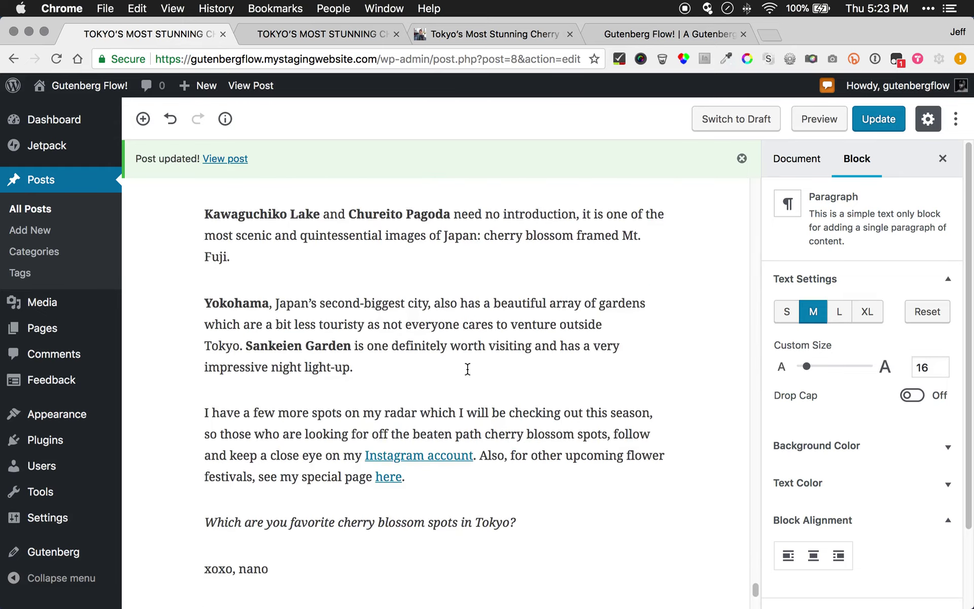
pyautogui.scroll(5, 459, 379)
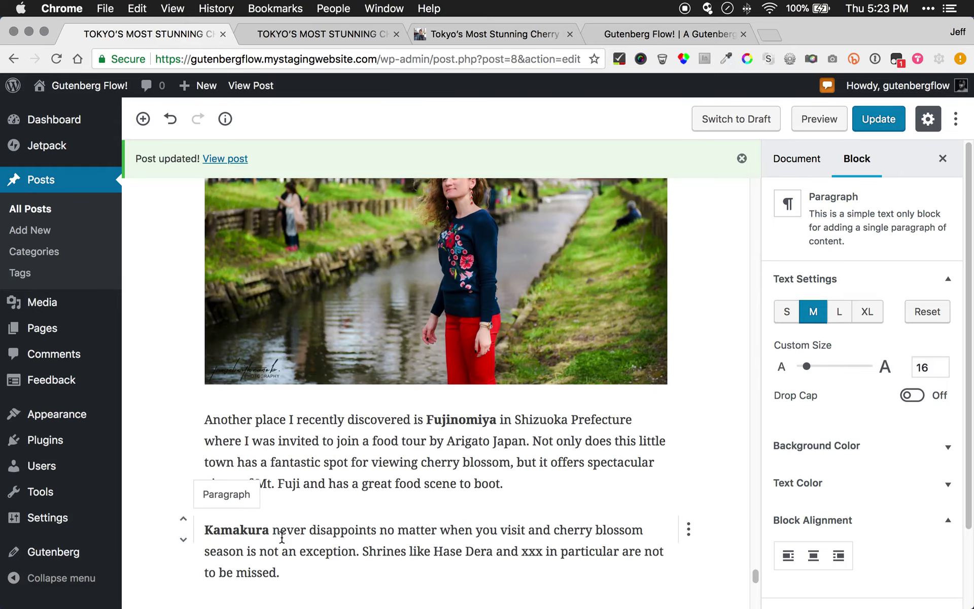
pyautogui.scroll(-1, 286, 507)
pyautogui.scroll(-10, 295, 488)
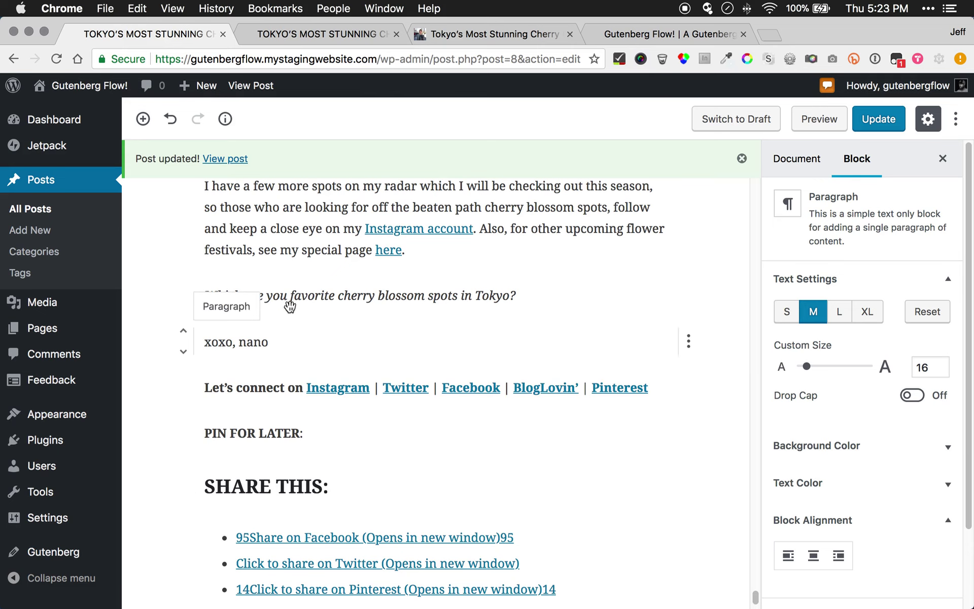
pyautogui.scroll(3, 303, 284)
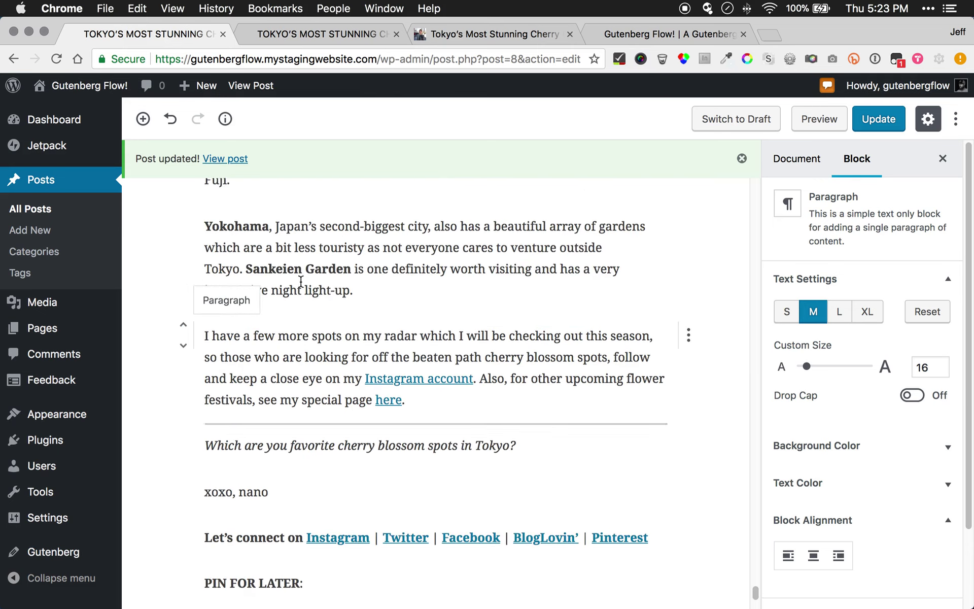
pyautogui.click(273, 387)
pyautogui.scroll(10, 326, 345)
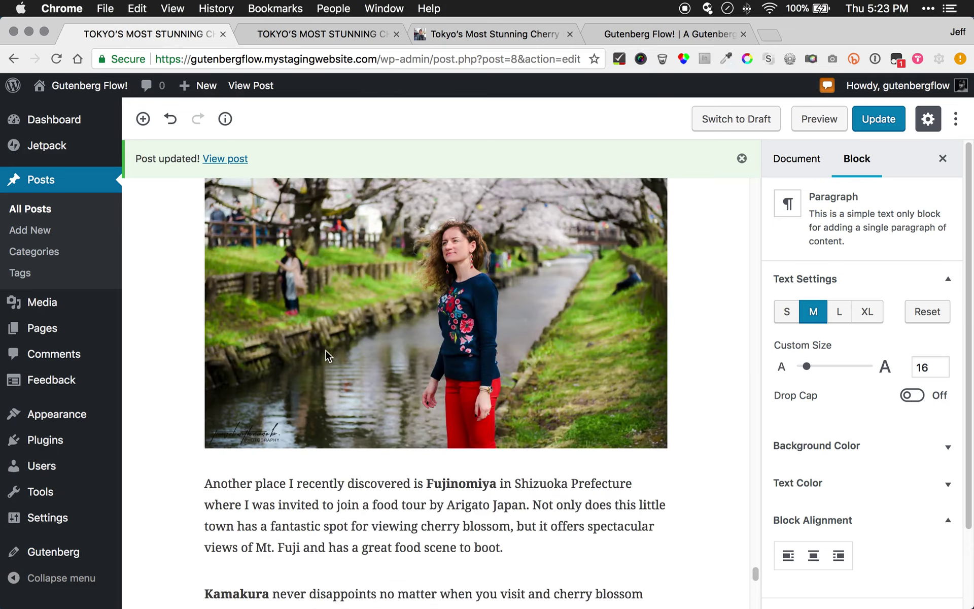
pyautogui.scroll(-7, 294, 515)
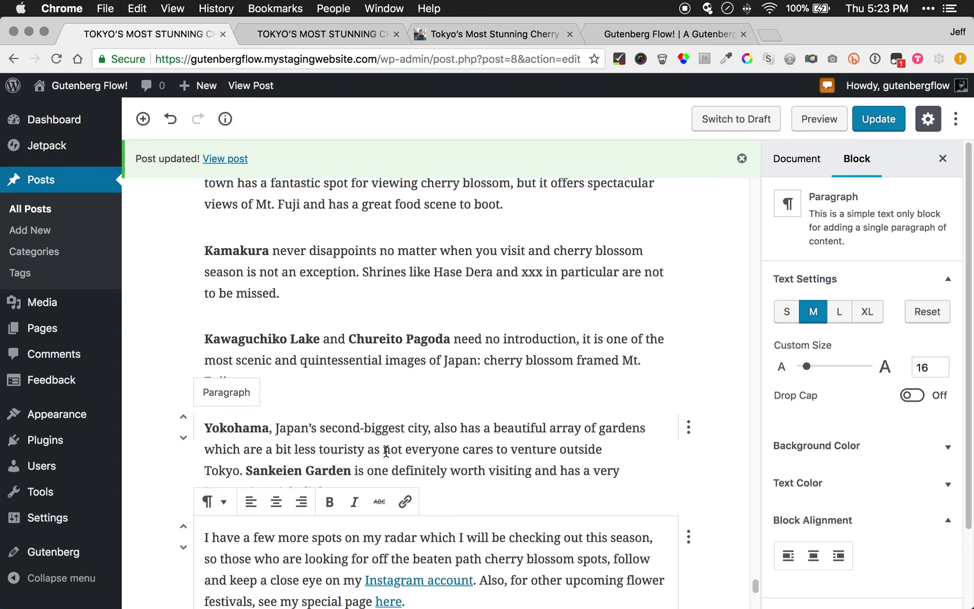
pyautogui.scroll(-2, 604, 474)
pyautogui.click(576, 429)
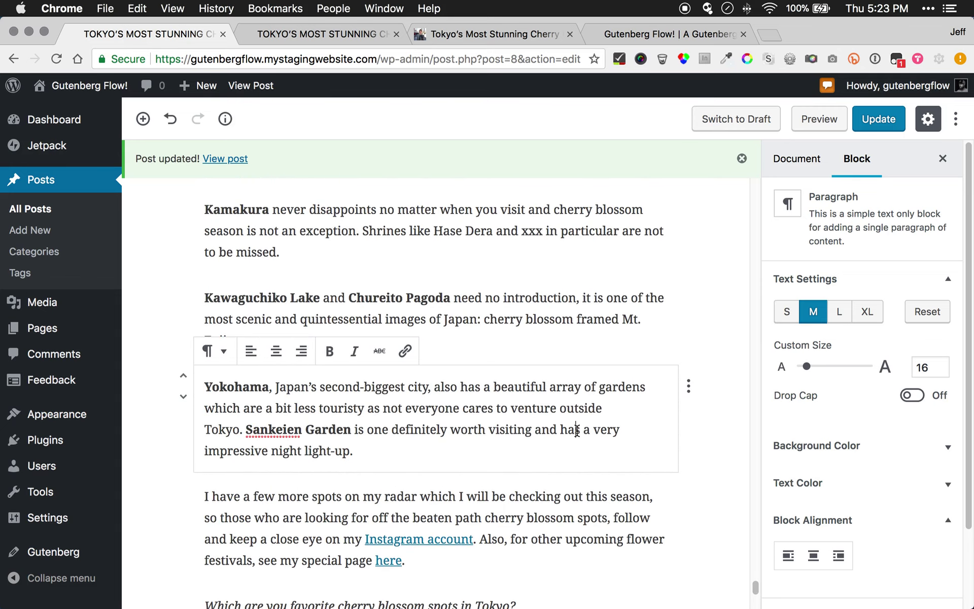
pyautogui.scroll(-2, 432, 458)
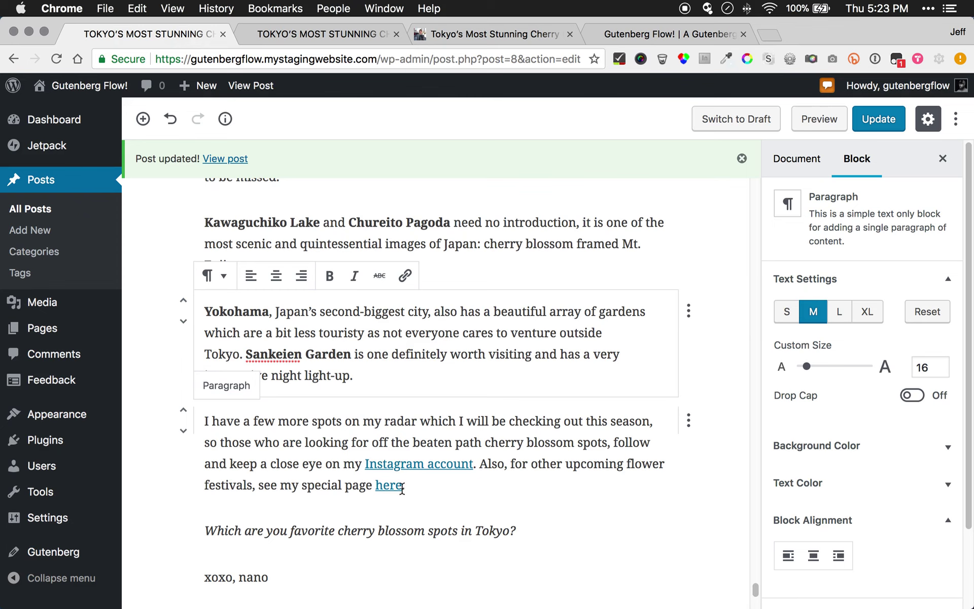
# Add an empty paragraph block below the italic question about favorite cherry blossom spots in Tokyo
pyautogui.click(423, 486)
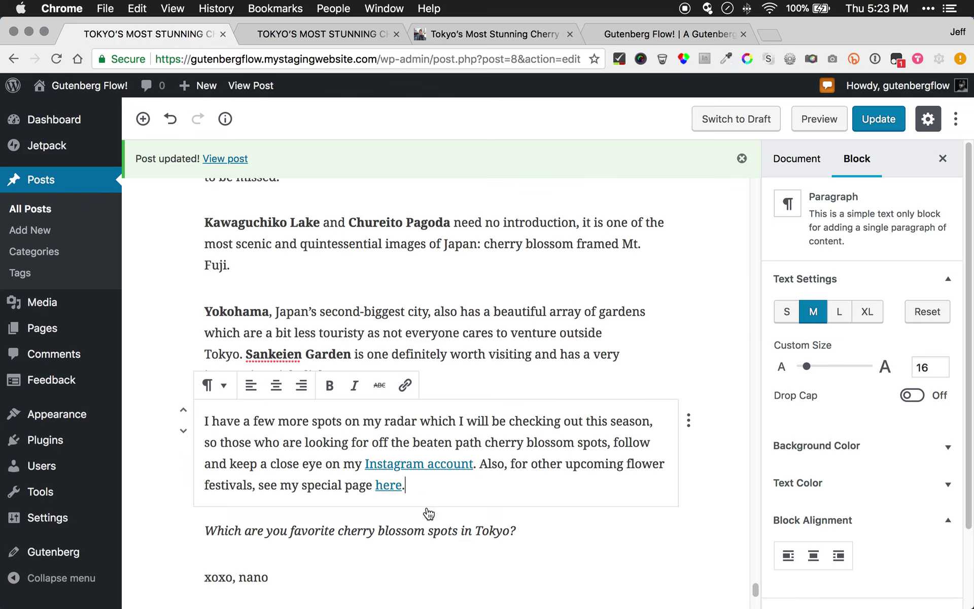
pyautogui.click(440, 530)
pyautogui.scroll(-3, 444, 537)
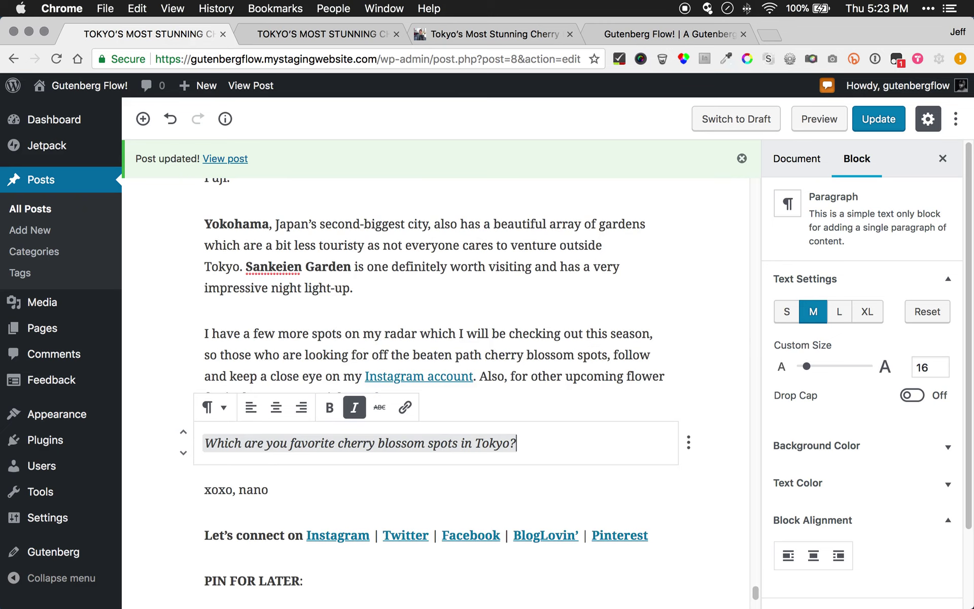
pyautogui.press('Return')
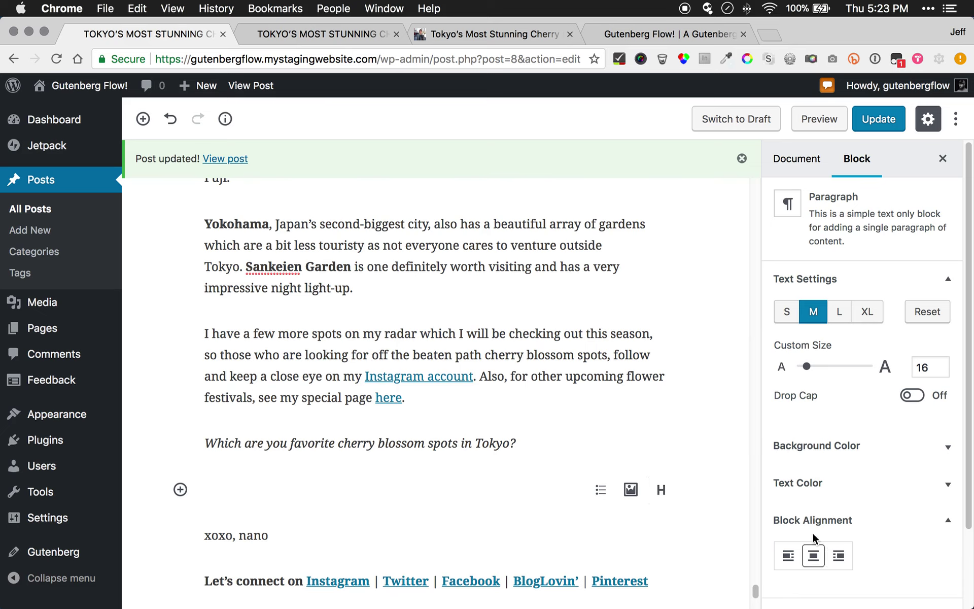
# Dismiss the update notice and compare the post's document settings with the settings of the paragraph blocks
pyautogui.scroll(-3, 812, 531)
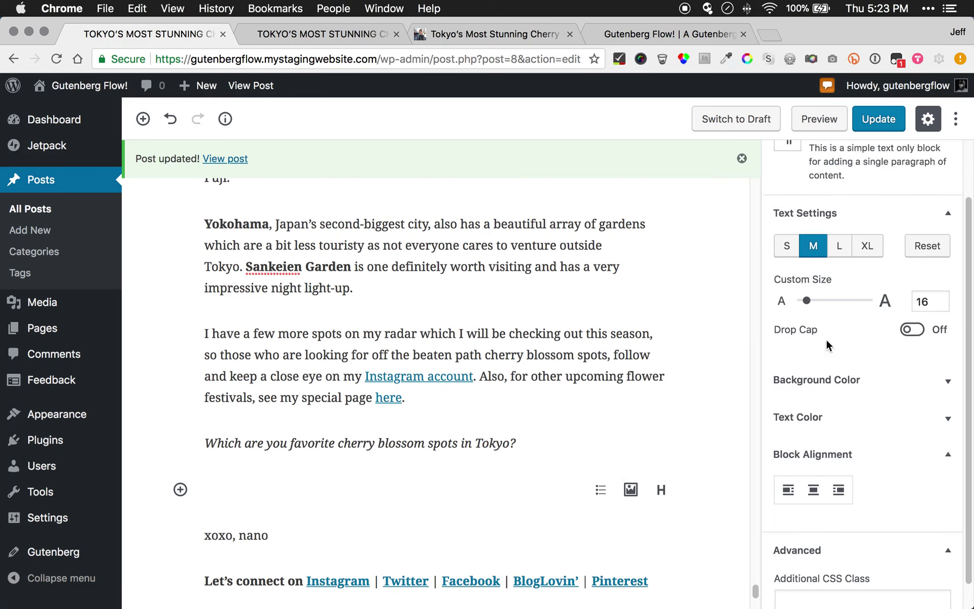
pyautogui.scroll(3, 827, 341)
pyautogui.click(801, 161)
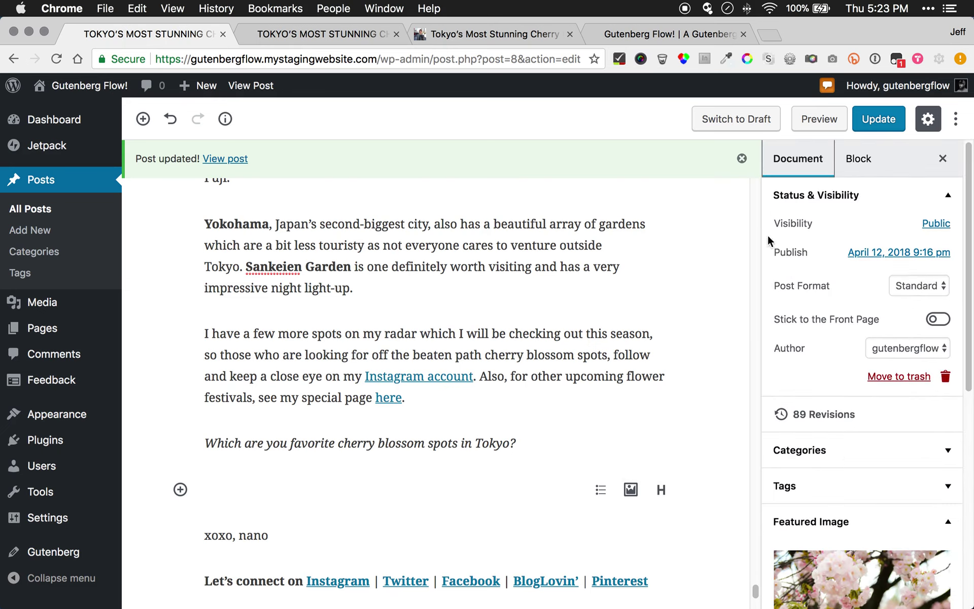
pyautogui.click(743, 159)
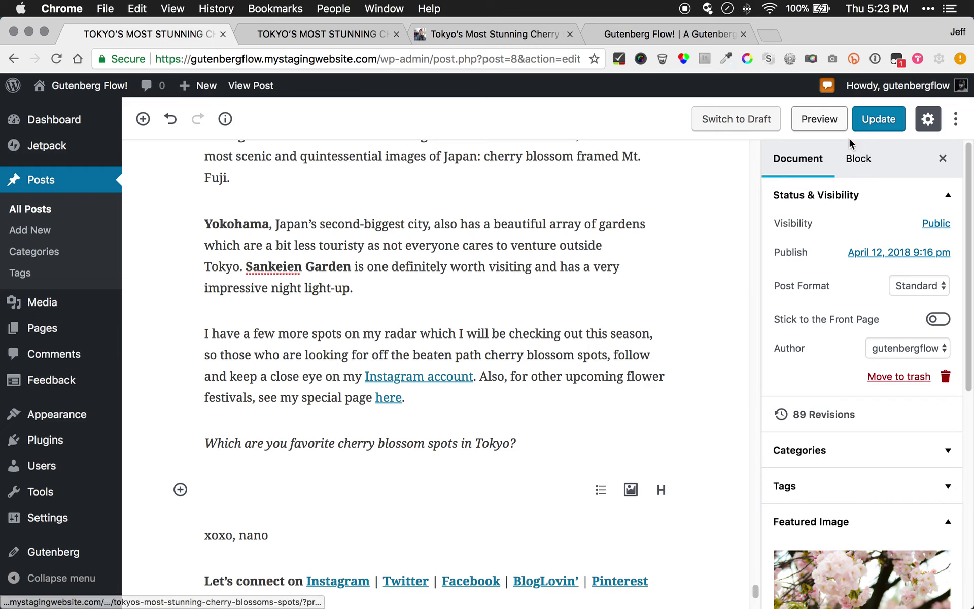
pyautogui.click(855, 159)
pyautogui.click(807, 158)
pyautogui.click(847, 161)
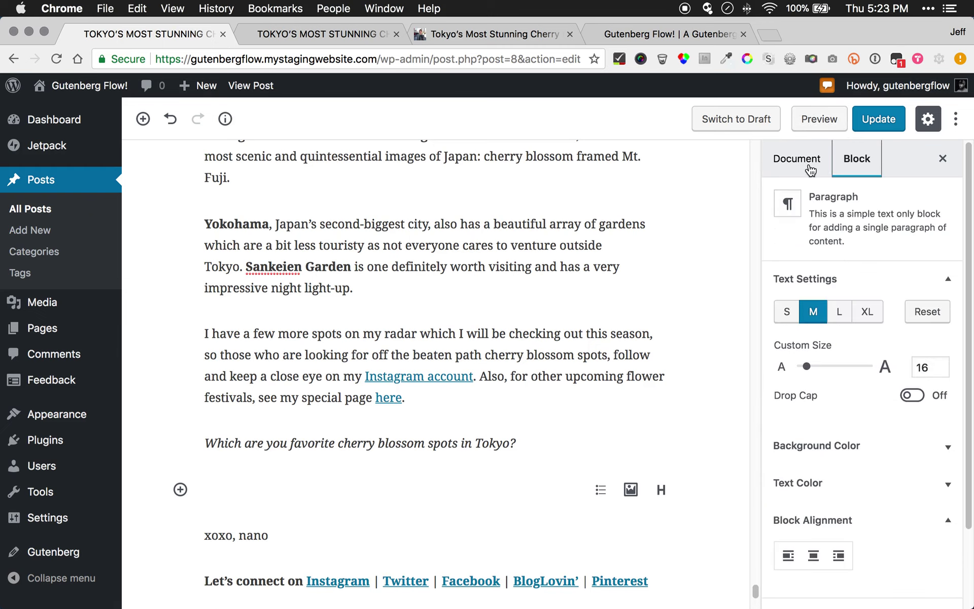
pyautogui.click(811, 167)
pyautogui.click(849, 170)
pyautogui.click(495, 372)
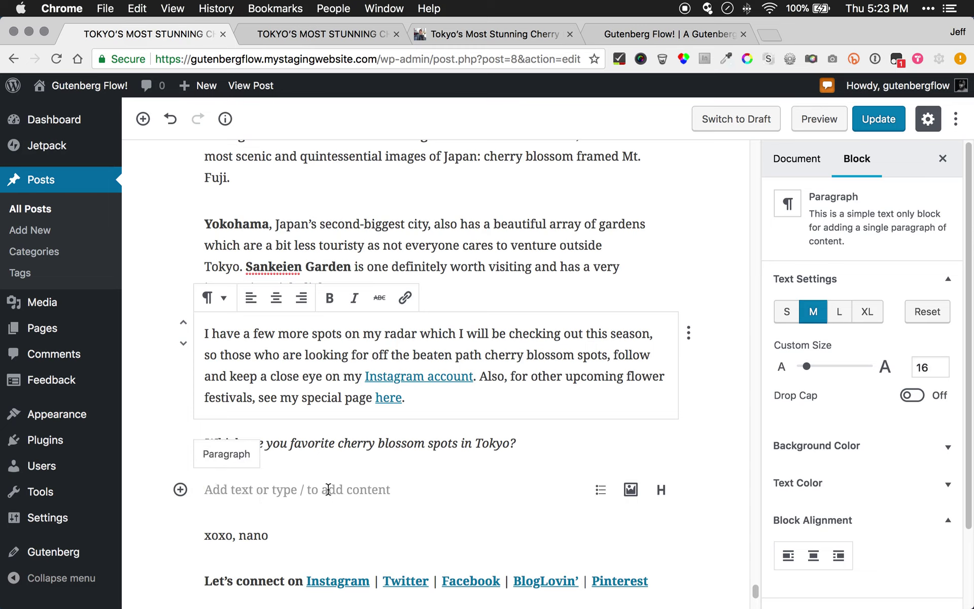
pyautogui.click(355, 490)
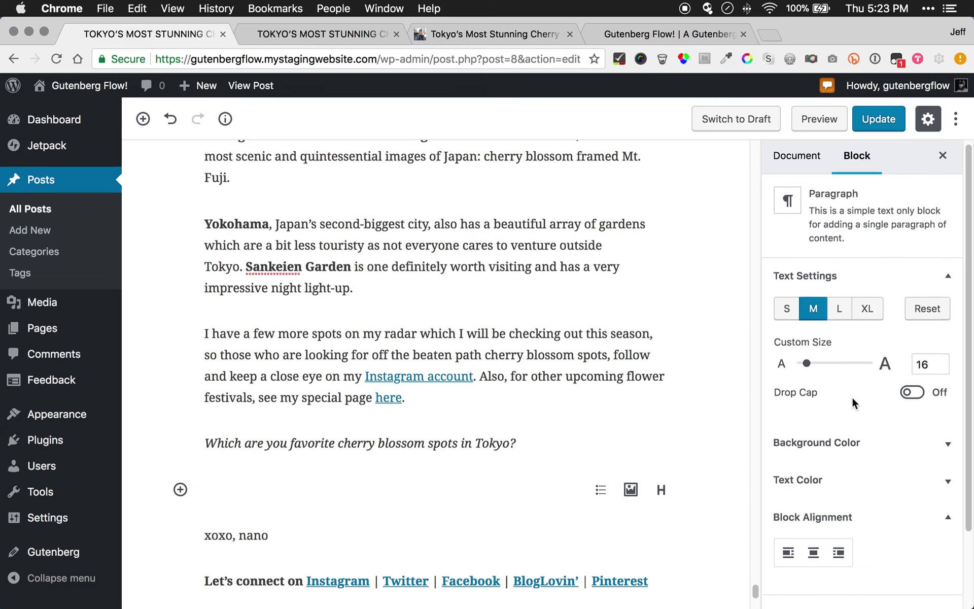
pyautogui.scroll(-3, 852, 397)
pyautogui.scroll(3, 852, 404)
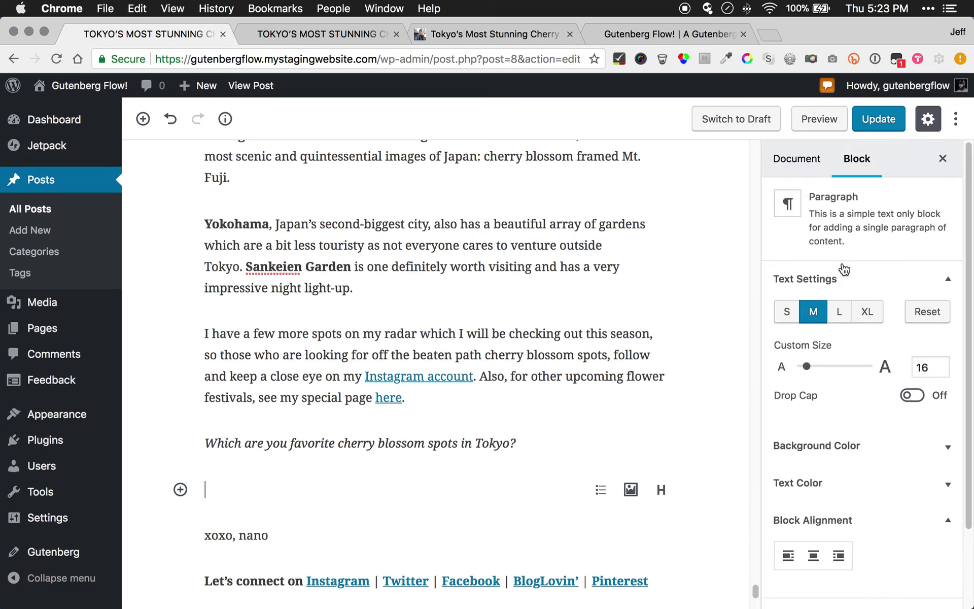
# Check the author choices in the document settings and expand the post's Tags section
pyautogui.click(795, 161)
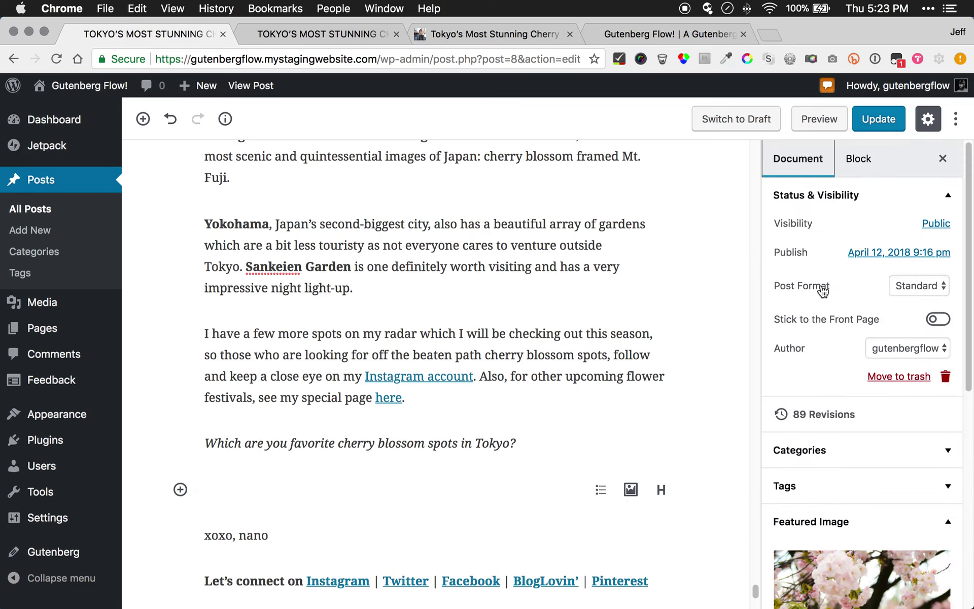
pyautogui.click(921, 349)
pyautogui.click(922, 349)
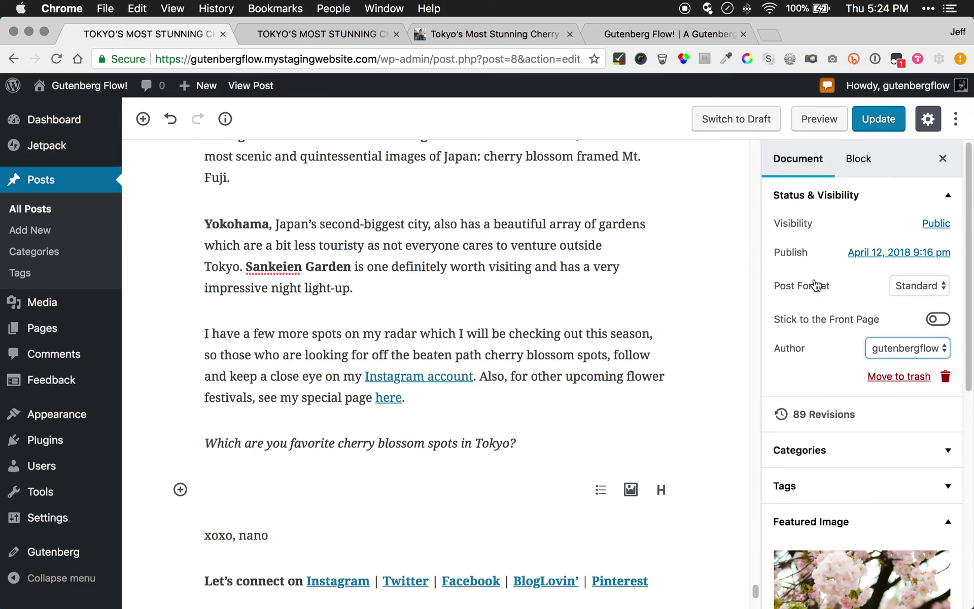
pyautogui.scroll(-5, 806, 294)
pyautogui.click(829, 304)
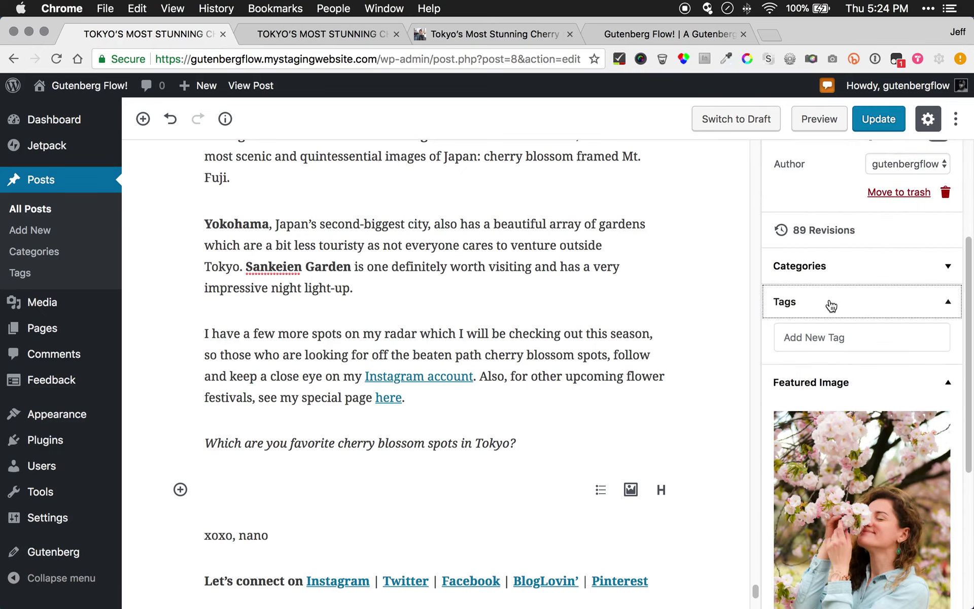